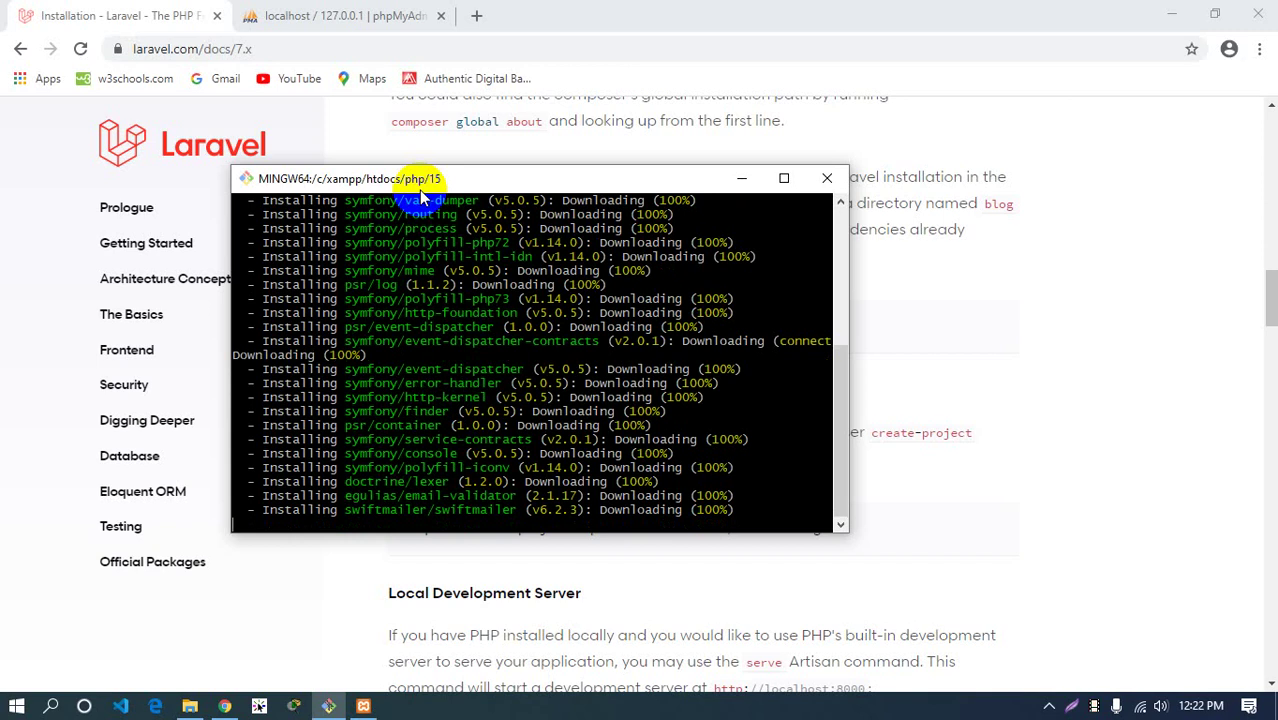
Go to github.com in a new tab, sign in, and open your profile from the avatar menu
{"action": "left_click", "coordinate": [476, 15]}
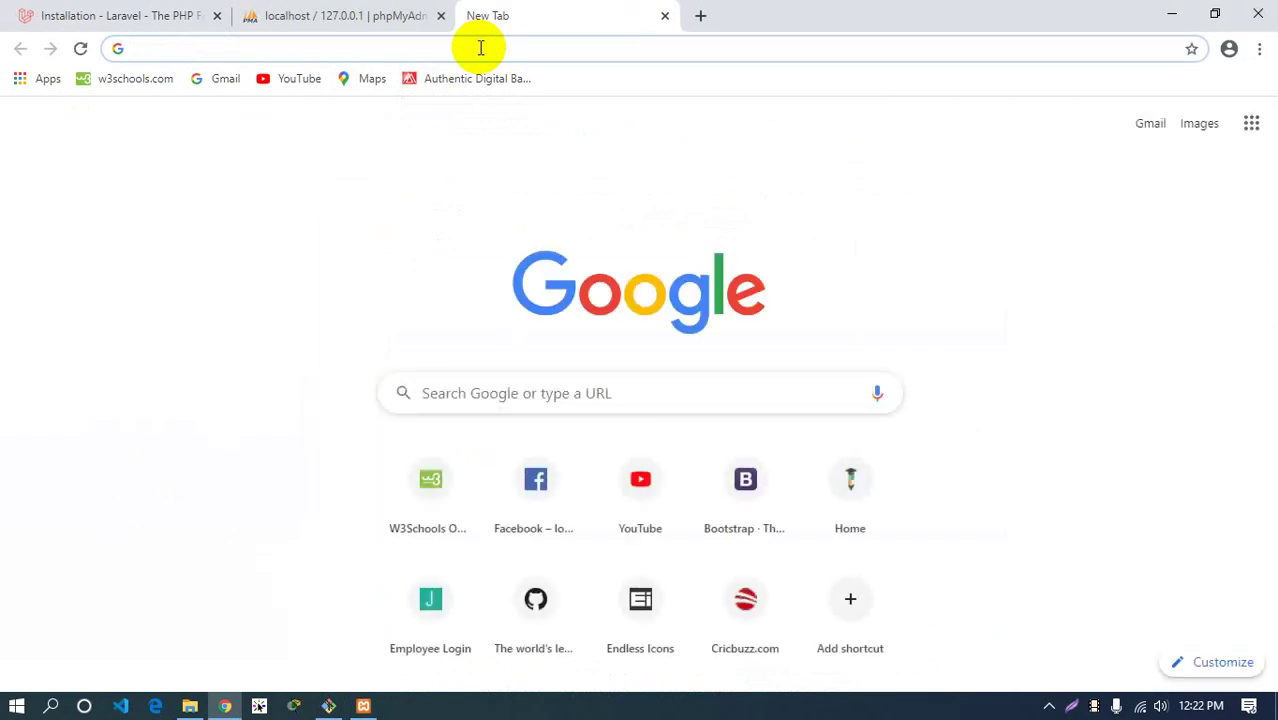
{"action": "type", "text": "git"}
{"action": "key", "text": "Return"}
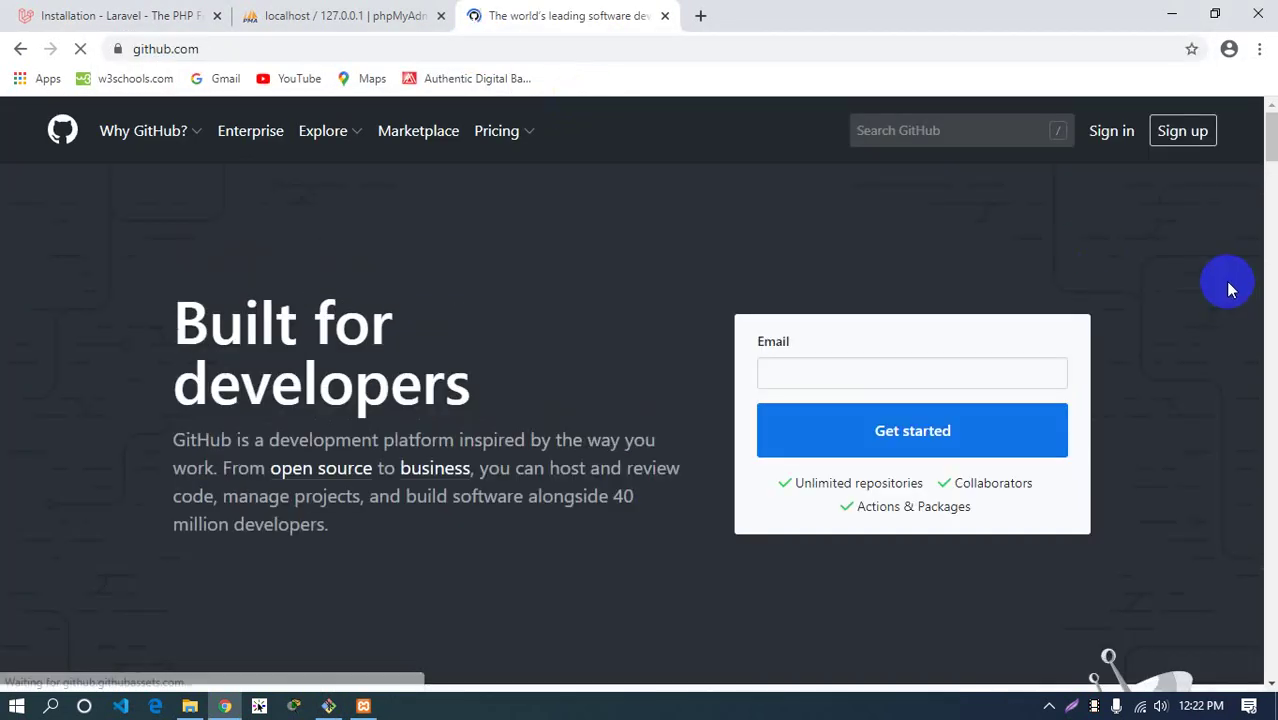
{"action": "left_click", "coordinate": [1109, 131]}
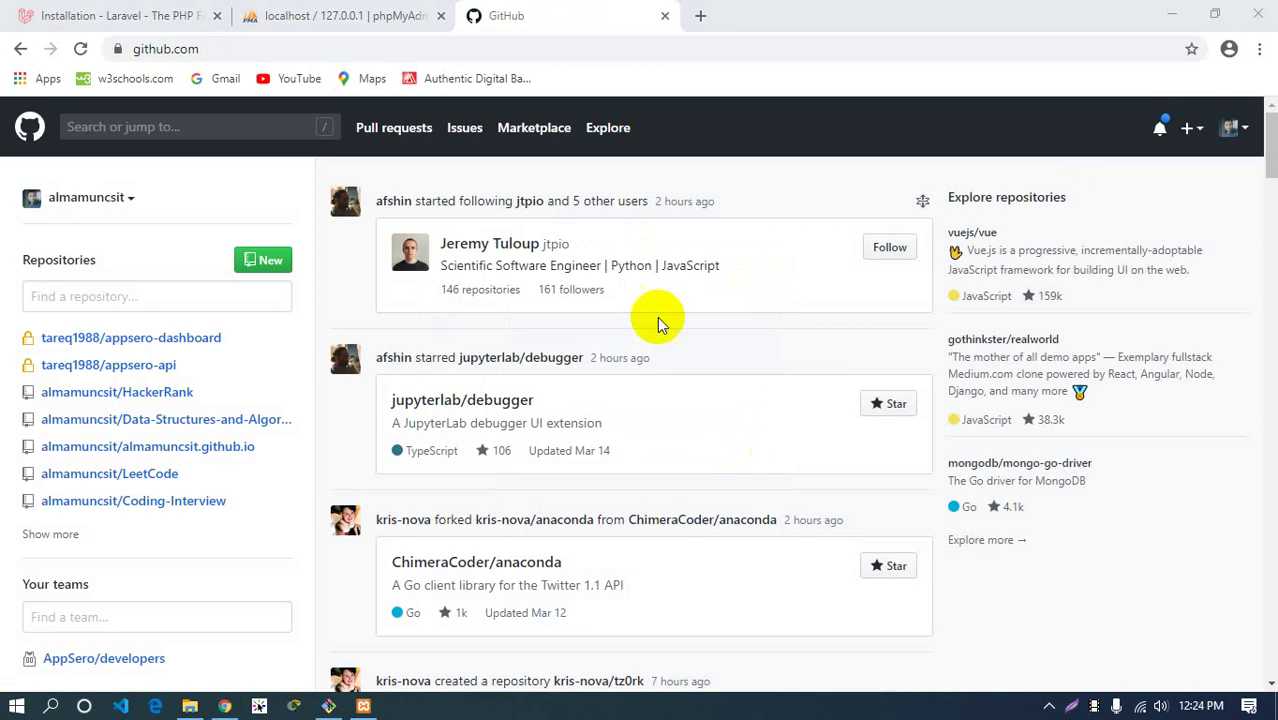
{"action": "left_click", "coordinate": [1230, 128]}
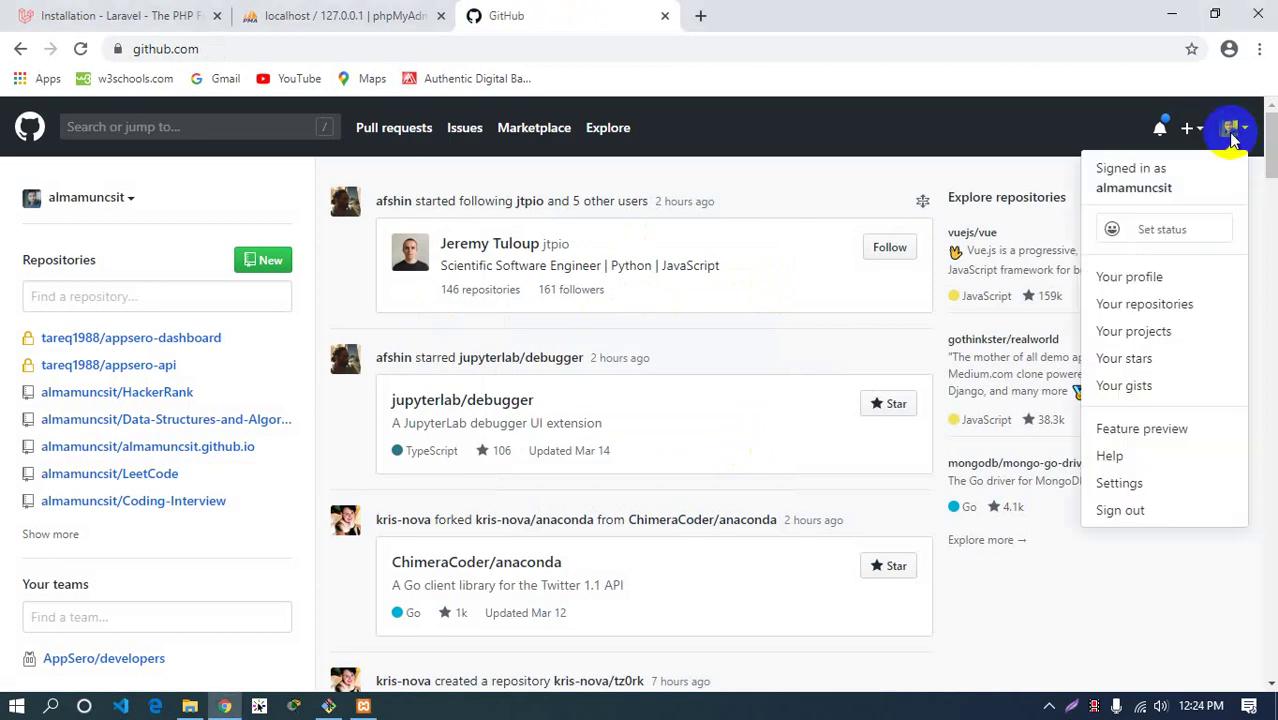
{"action": "left_click", "coordinate": [1150, 185]}
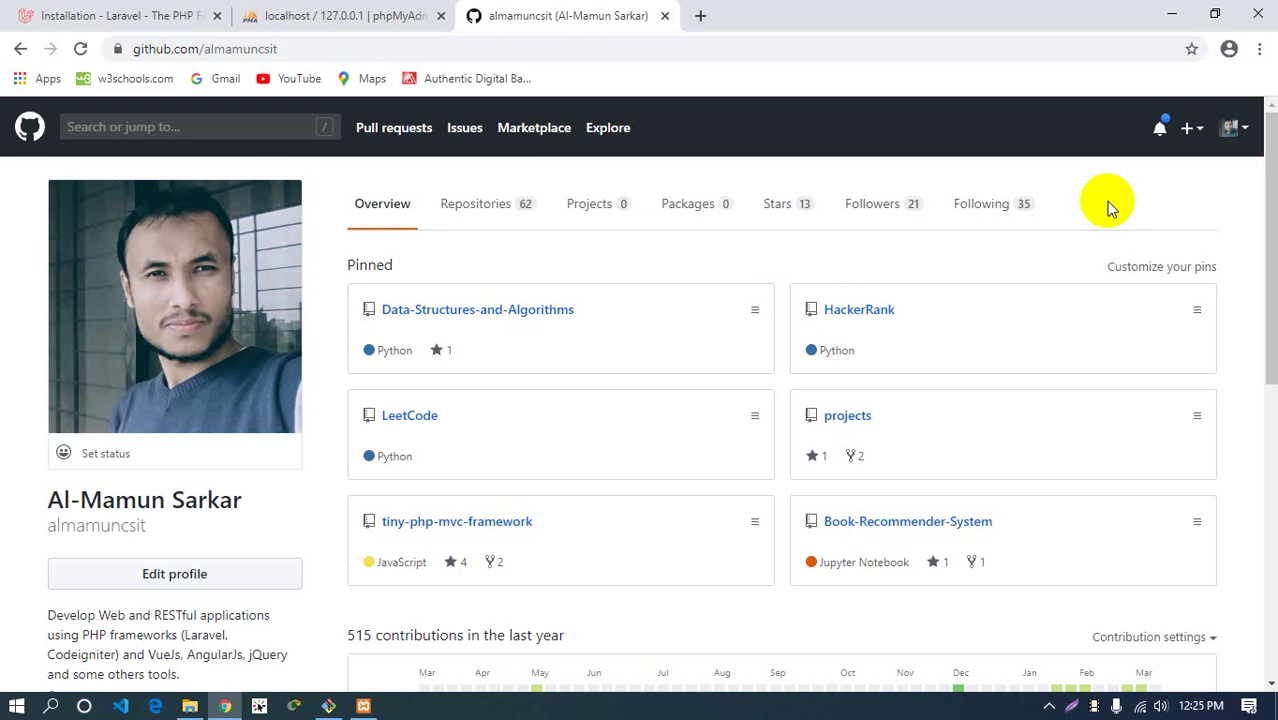
Start a new repository and name it laravel-course, correcting the mistyped 'laravel-class'
{"action": "left_click", "coordinate": [1200, 138]}
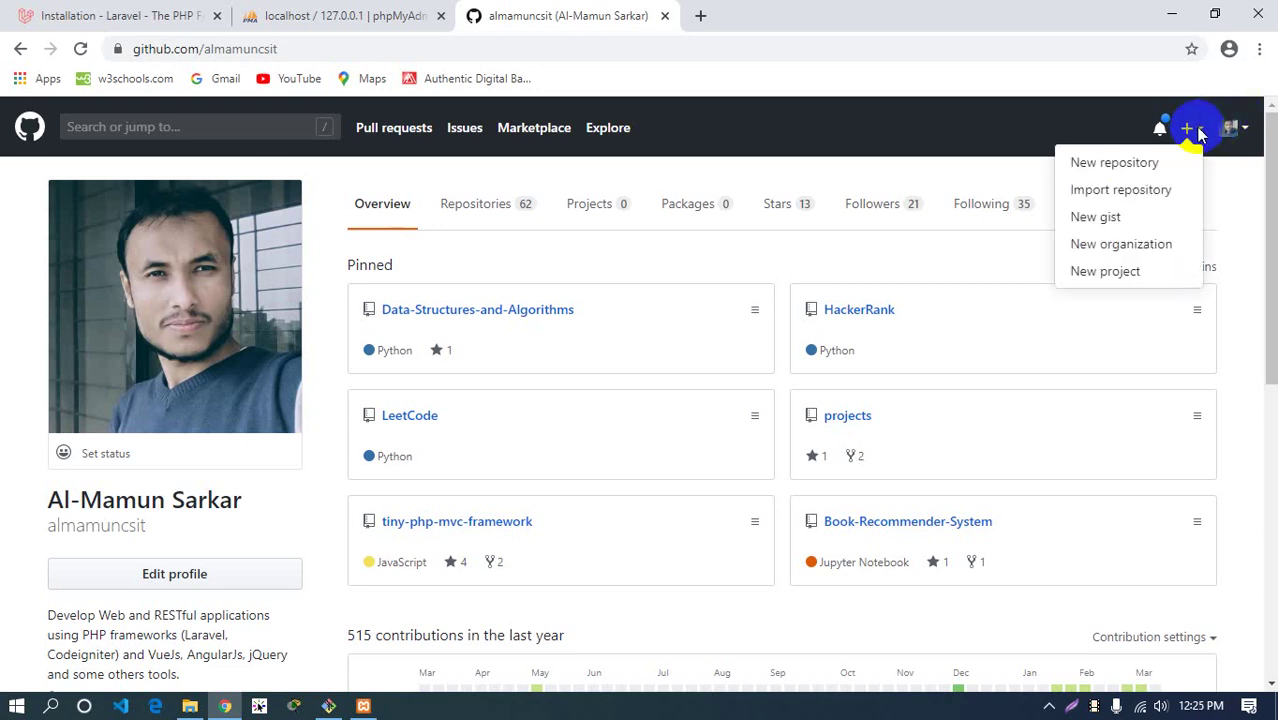
{"action": "left_click", "coordinate": [1115, 163]}
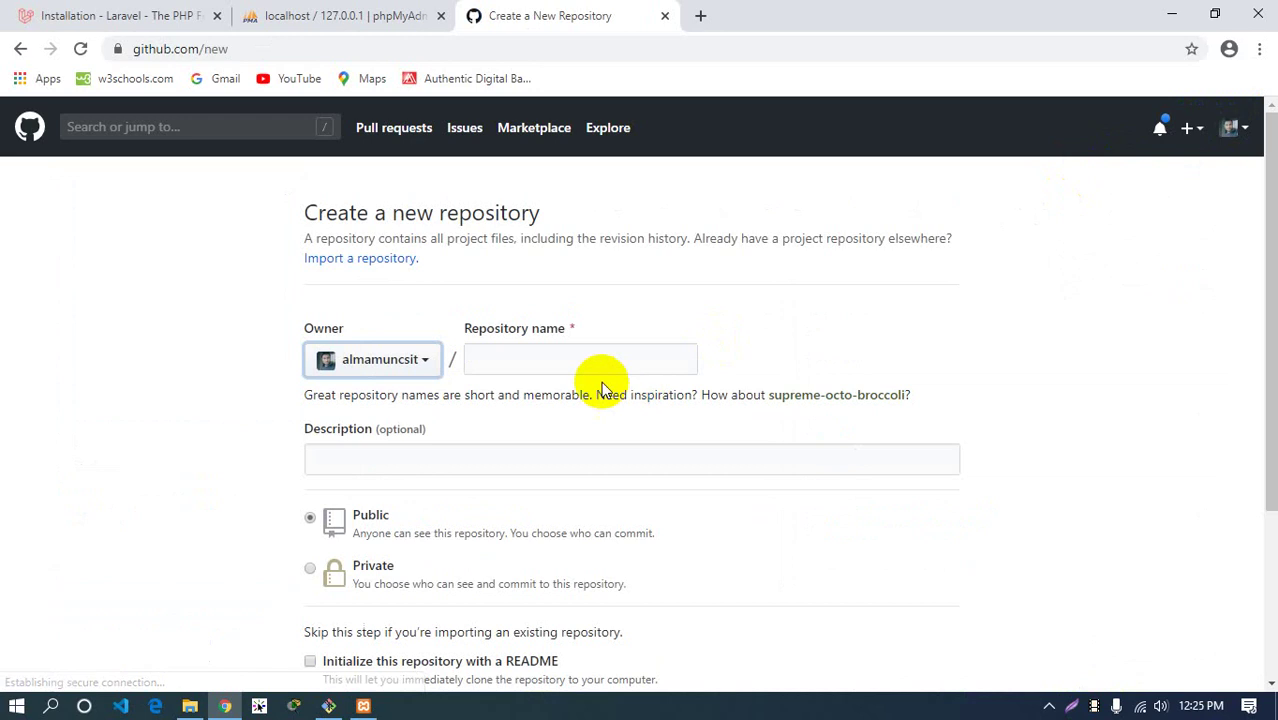
{"action": "left_click", "coordinate": [535, 361]}
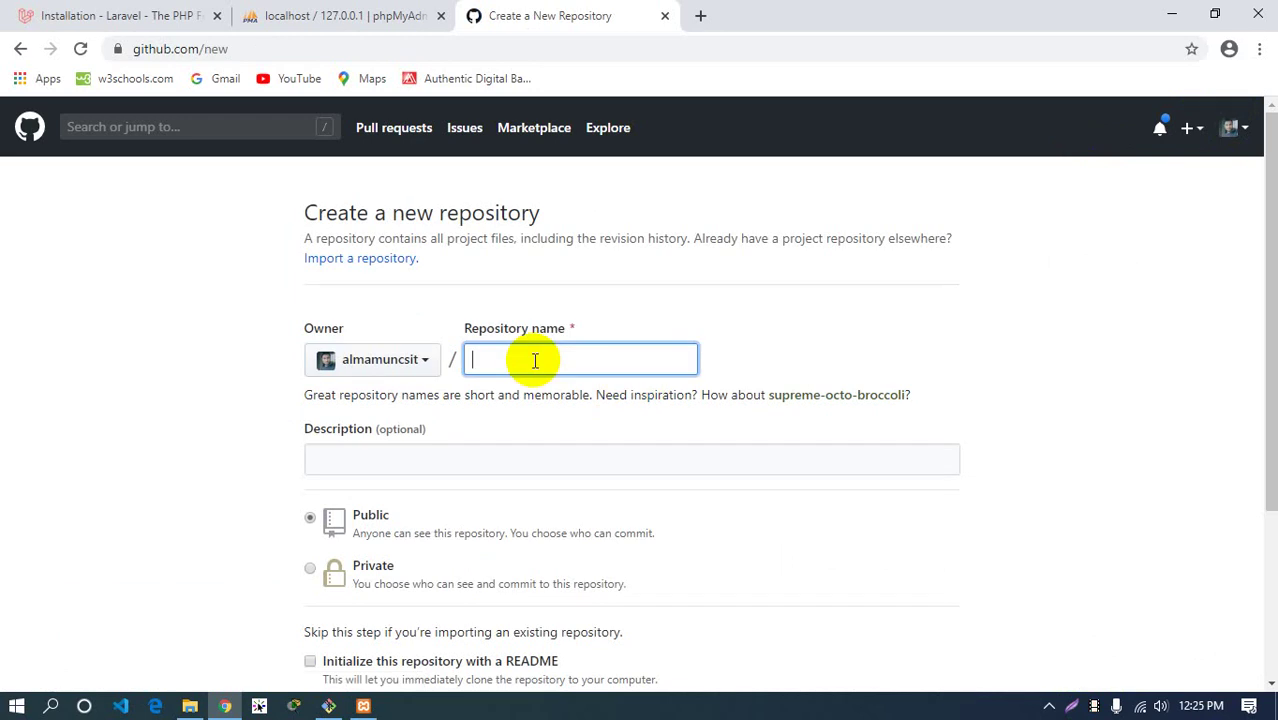
{"action": "type", "text": "laravel-class"}
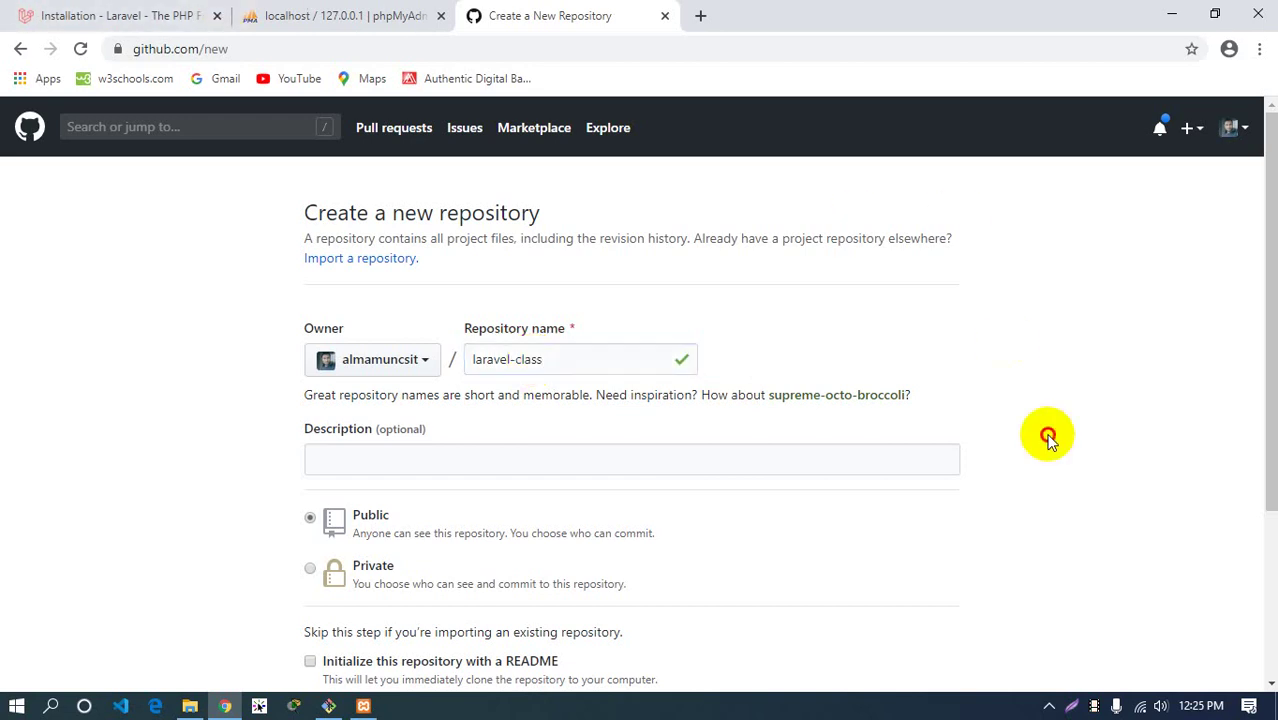
{"action": "left_click_drag", "start_coordinate": [524, 359], "coordinate": [653, 446]}
{"action": "key", "text": "BackSpace"}
{"action": "type", "text": "ourse"}
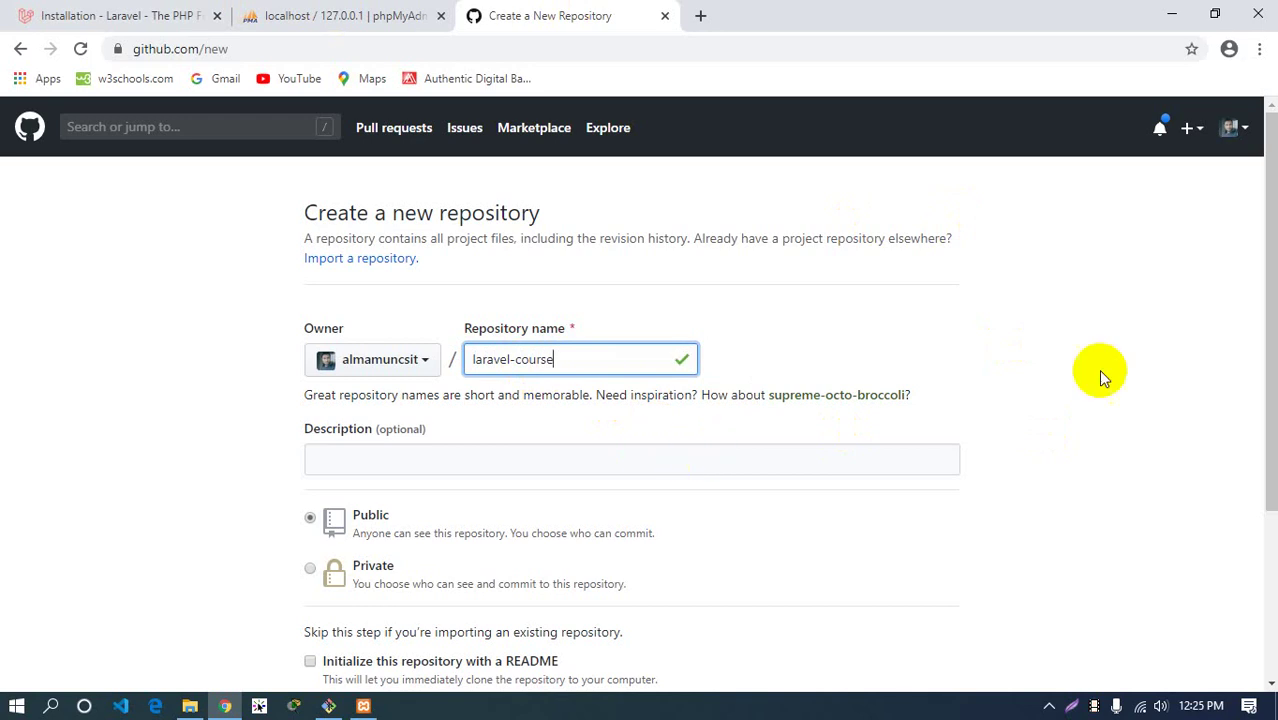
{"action": "left_click", "coordinate": [1142, 376]}
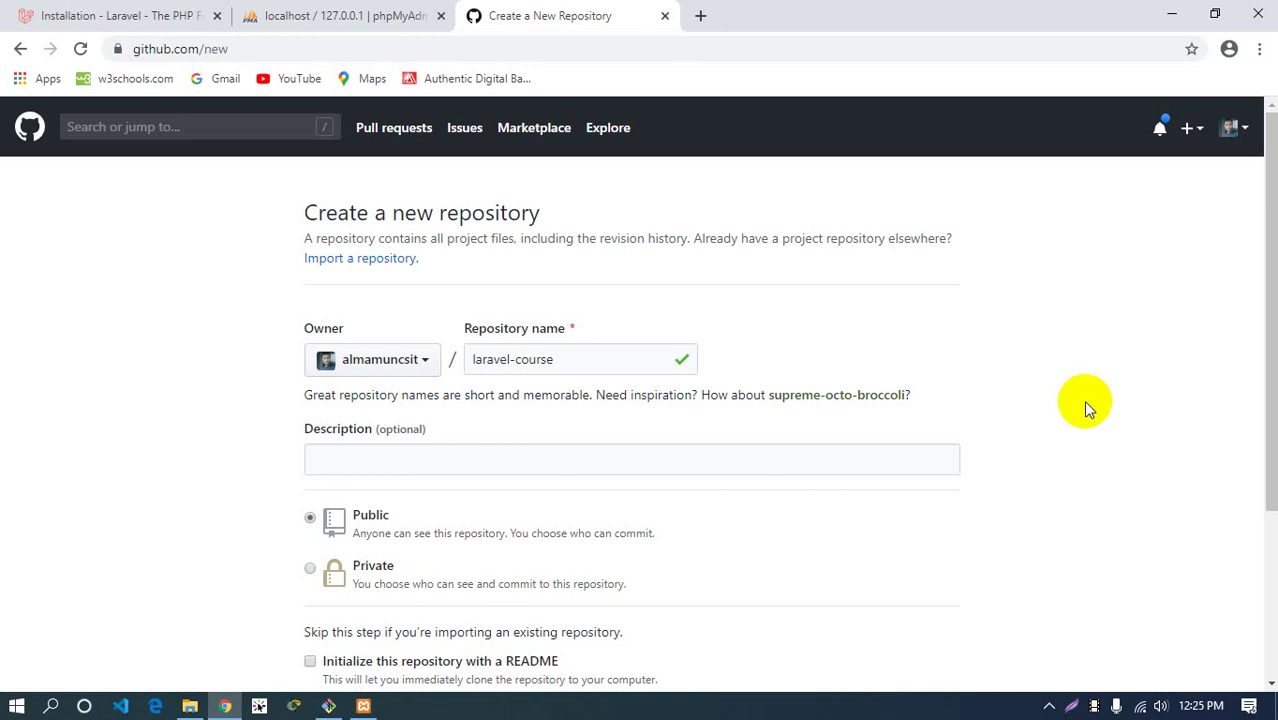
{"action": "scroll", "coordinate": [1075, 408], "scroll_direction": "down", "scroll_amount": 2}
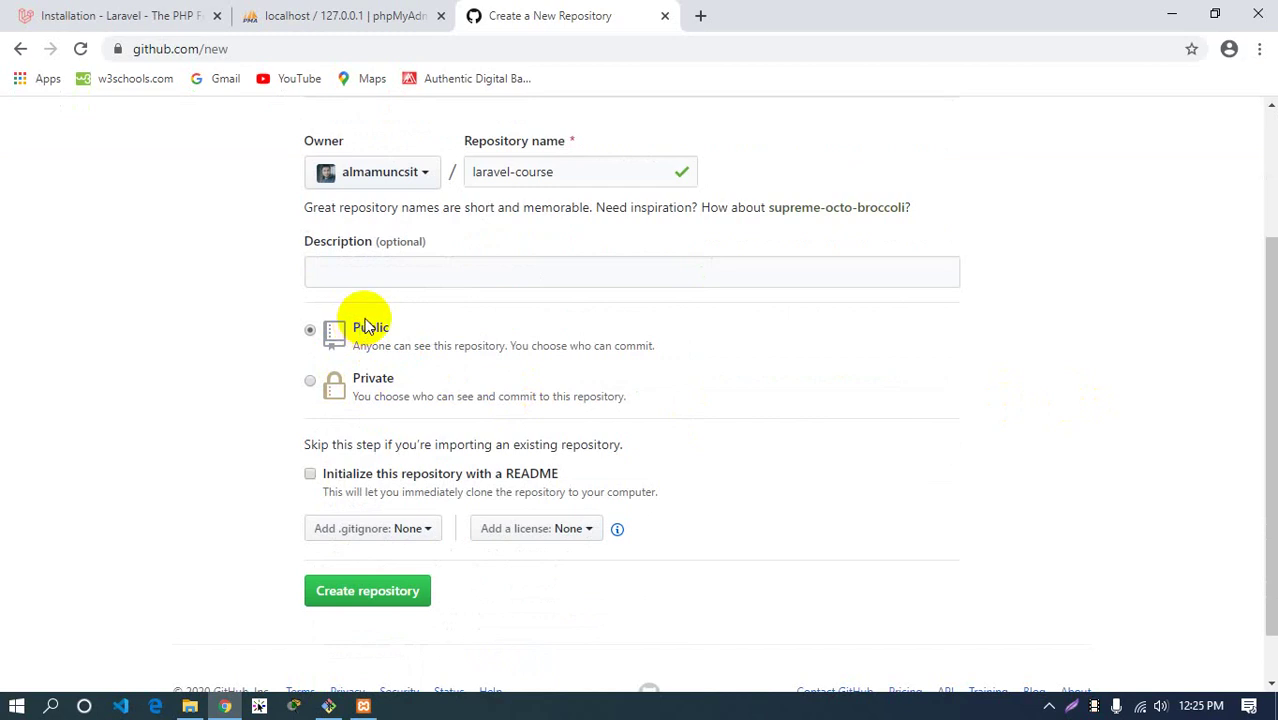
{"action": "scroll", "coordinate": [822, 515], "scroll_direction": "up", "scroll_amount": 1}
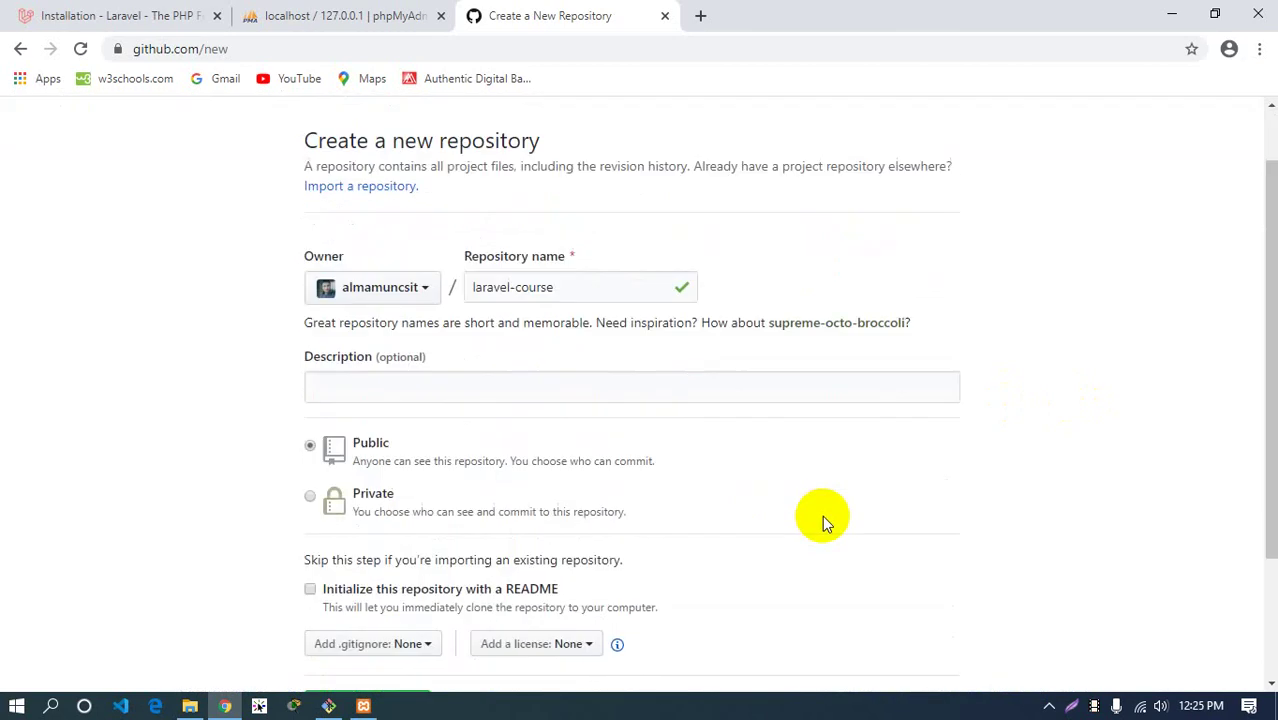
{"action": "scroll", "coordinate": [822, 515], "scroll_direction": "down", "scroll_amount": 2}
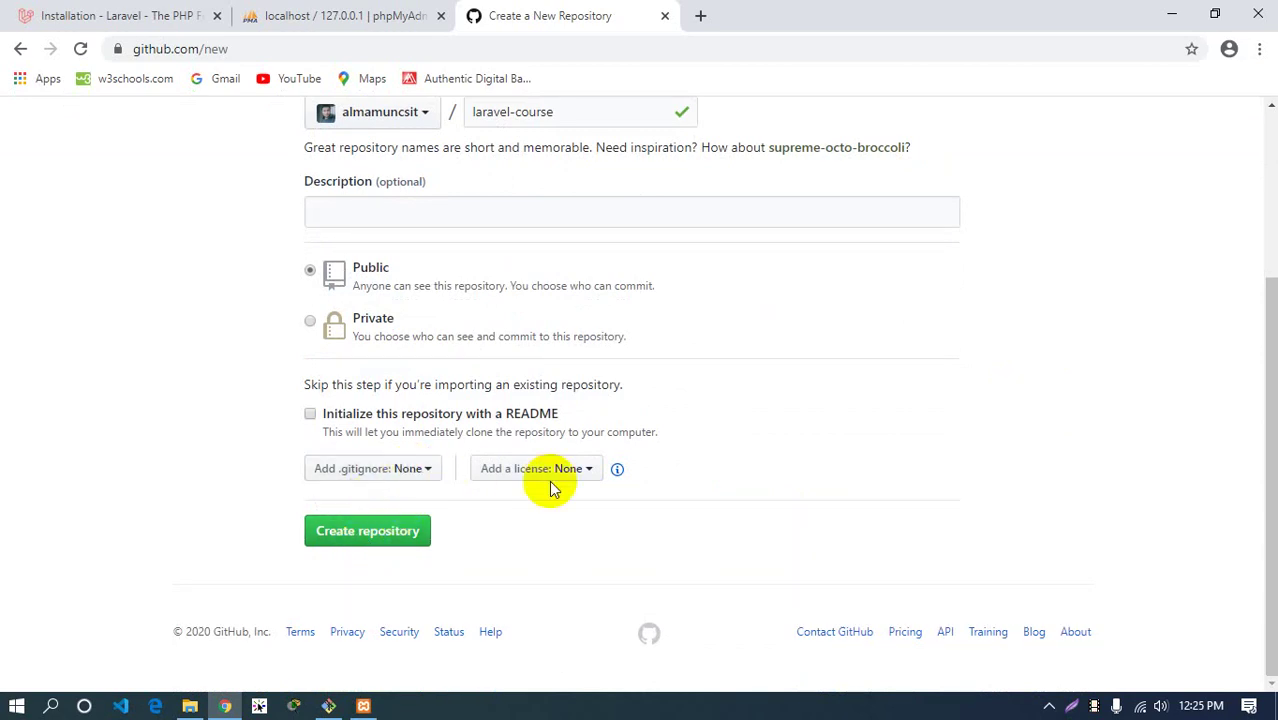
{"action": "left_click", "coordinate": [432, 479]}
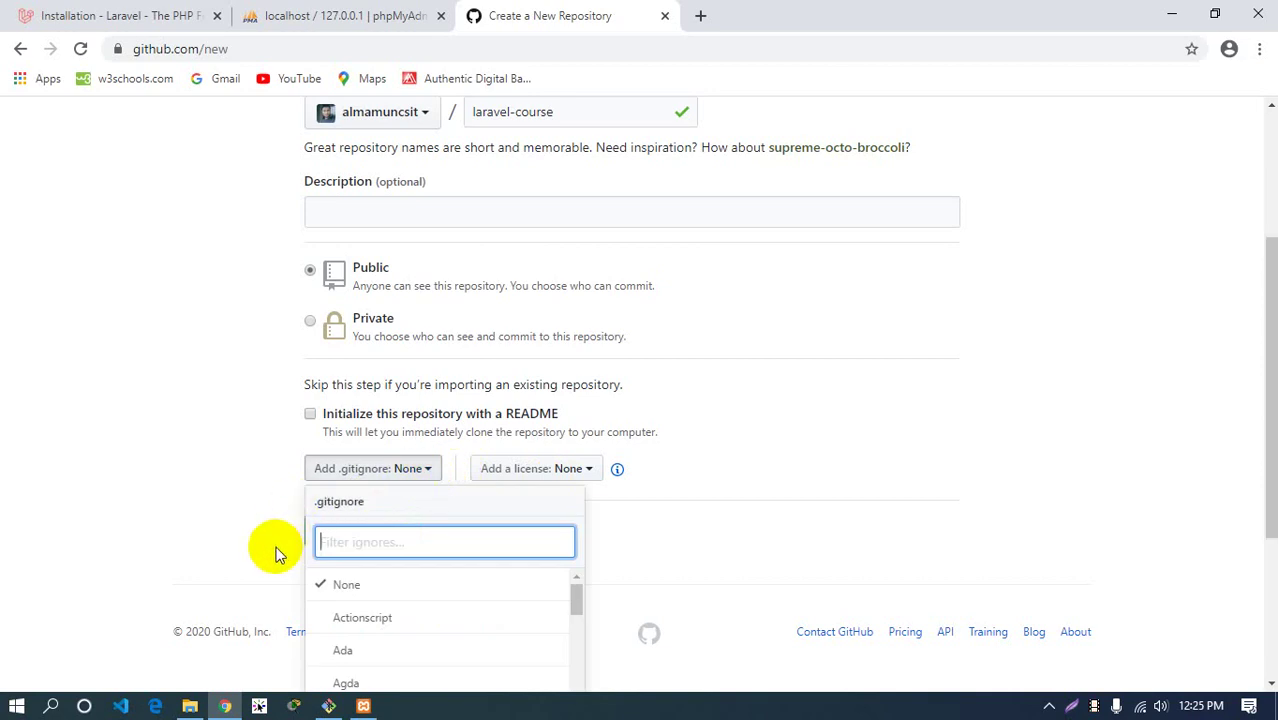
{"action": "scroll", "coordinate": [276, 549], "scroll_direction": "down", "scroll_amount": 2}
{"action": "left_click", "coordinate": [214, 361]}
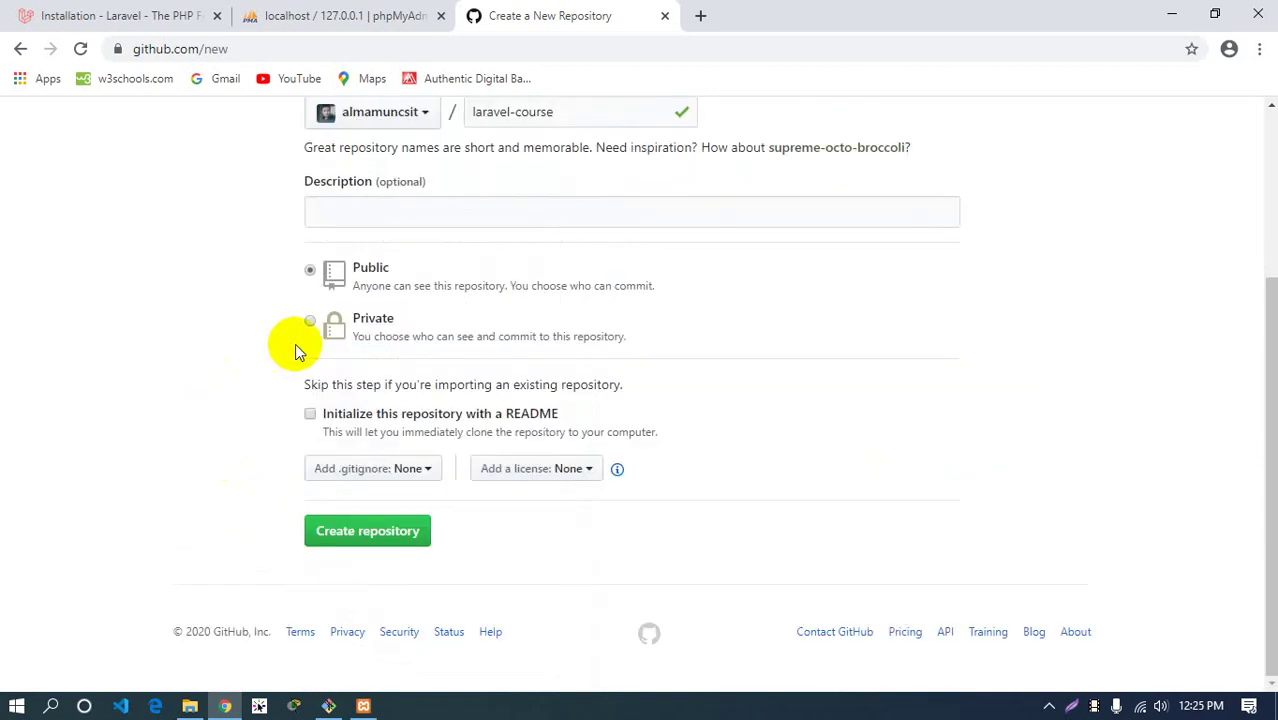
{"action": "left_click", "coordinate": [335, 471]}
{"action": "scroll", "coordinate": [320, 471], "scroll_direction": "down", "scroll_amount": 2}
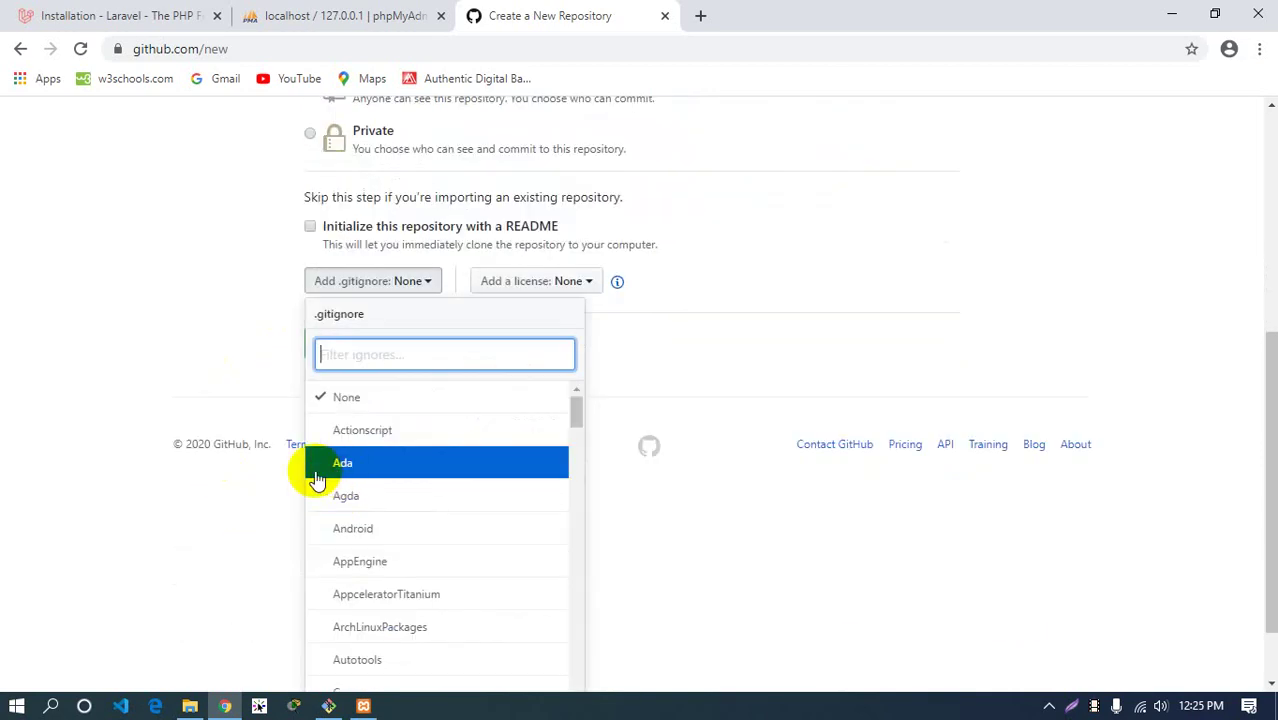
{"action": "left_click", "coordinate": [199, 361]}
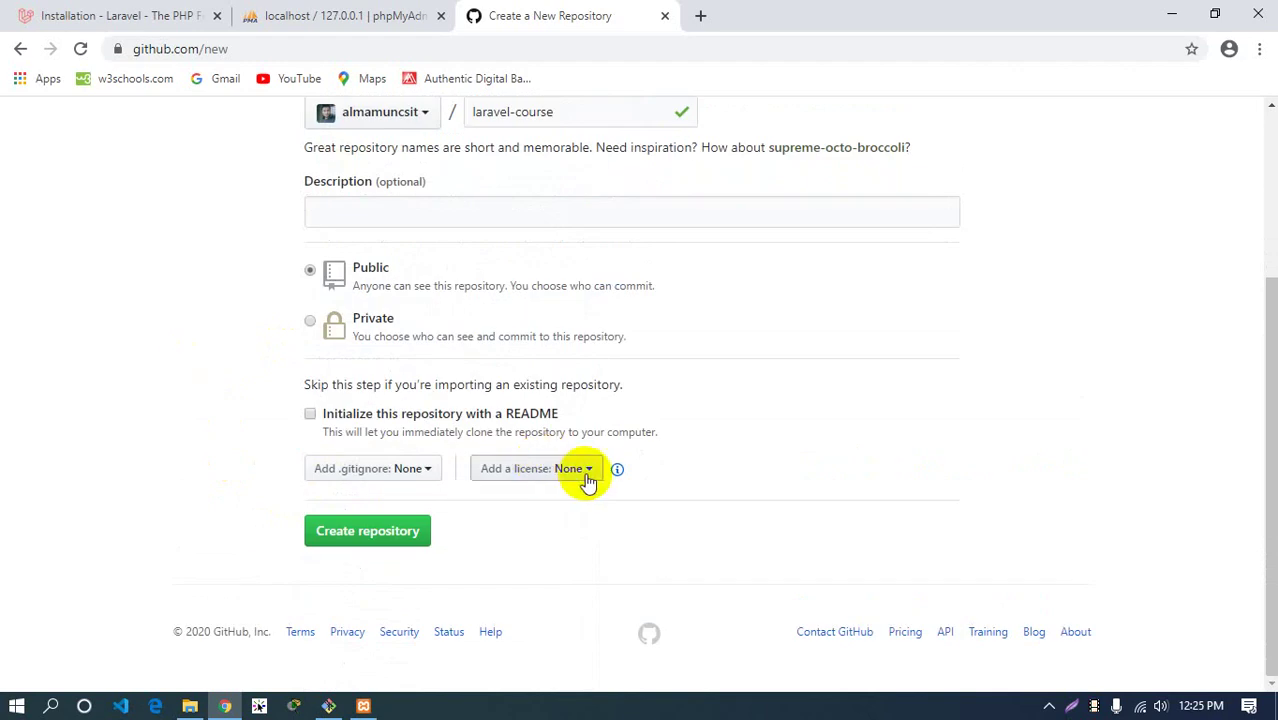
{"action": "left_click", "coordinate": [585, 470]}
{"action": "scroll", "coordinate": [570, 479], "scroll_direction": "down", "scroll_amount": 2}
{"action": "scroll", "coordinate": [605, 515], "scroll_direction": "down", "scroll_amount": 2}
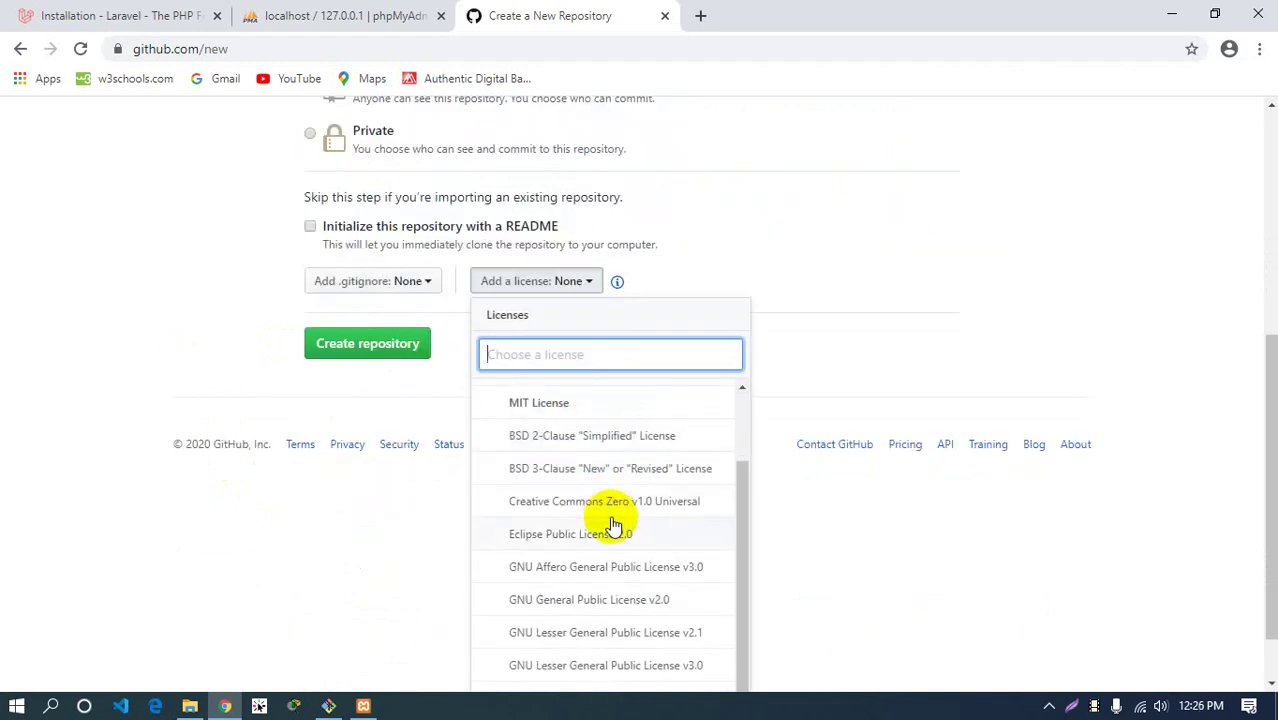
{"action": "scroll", "coordinate": [608, 531], "scroll_direction": "up", "scroll_amount": 2}
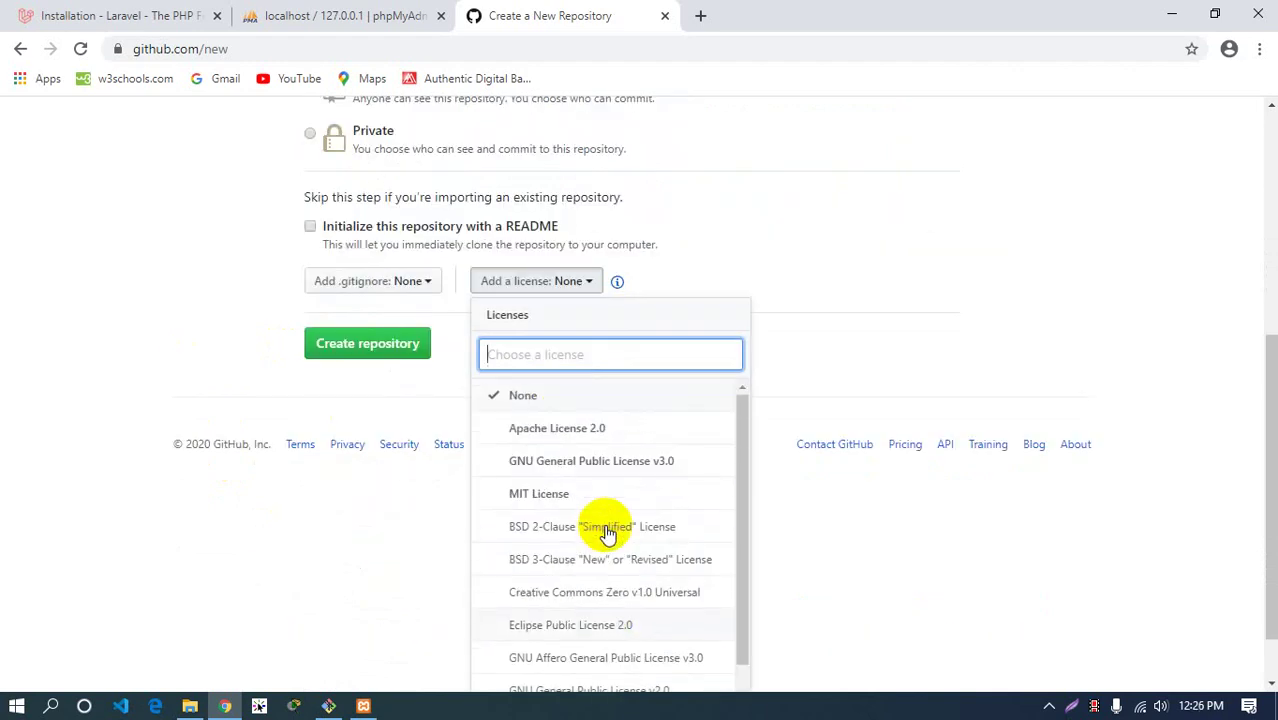
{"action": "left_click", "coordinate": [229, 377]}
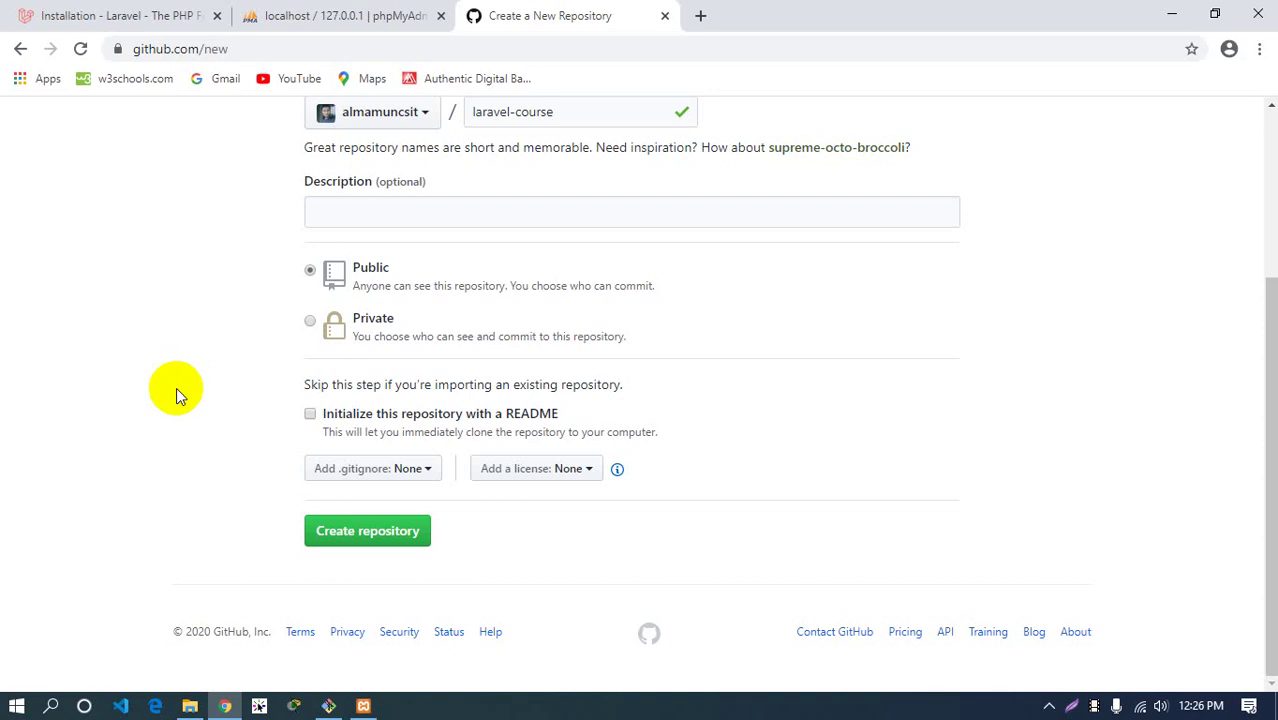
{"action": "scroll", "coordinate": [190, 388], "scroll_direction": "up", "scroll_amount": 3}
{"action": "scroll", "coordinate": [337, 343], "scroll_direction": "down", "scroll_amount": 3}
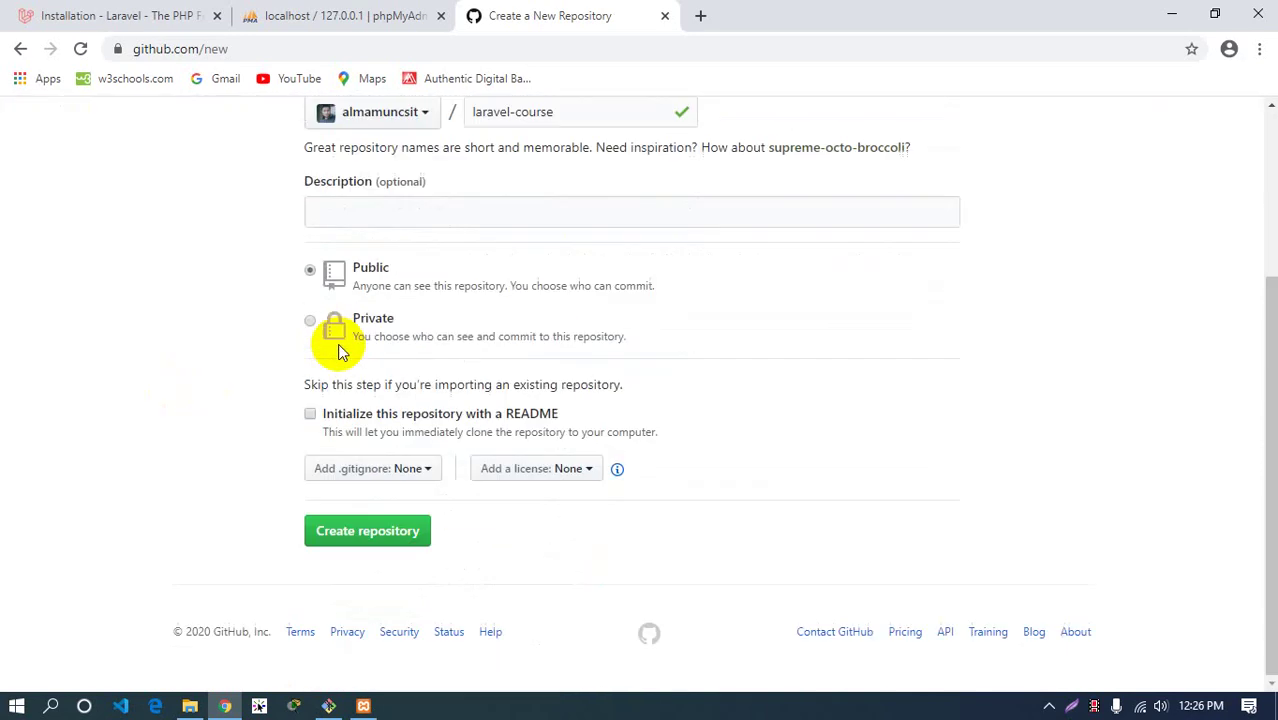
Create the laravel-course repository, review its command-line setup commands, then return to Git Bash
{"action": "left_click", "coordinate": [360, 537]}
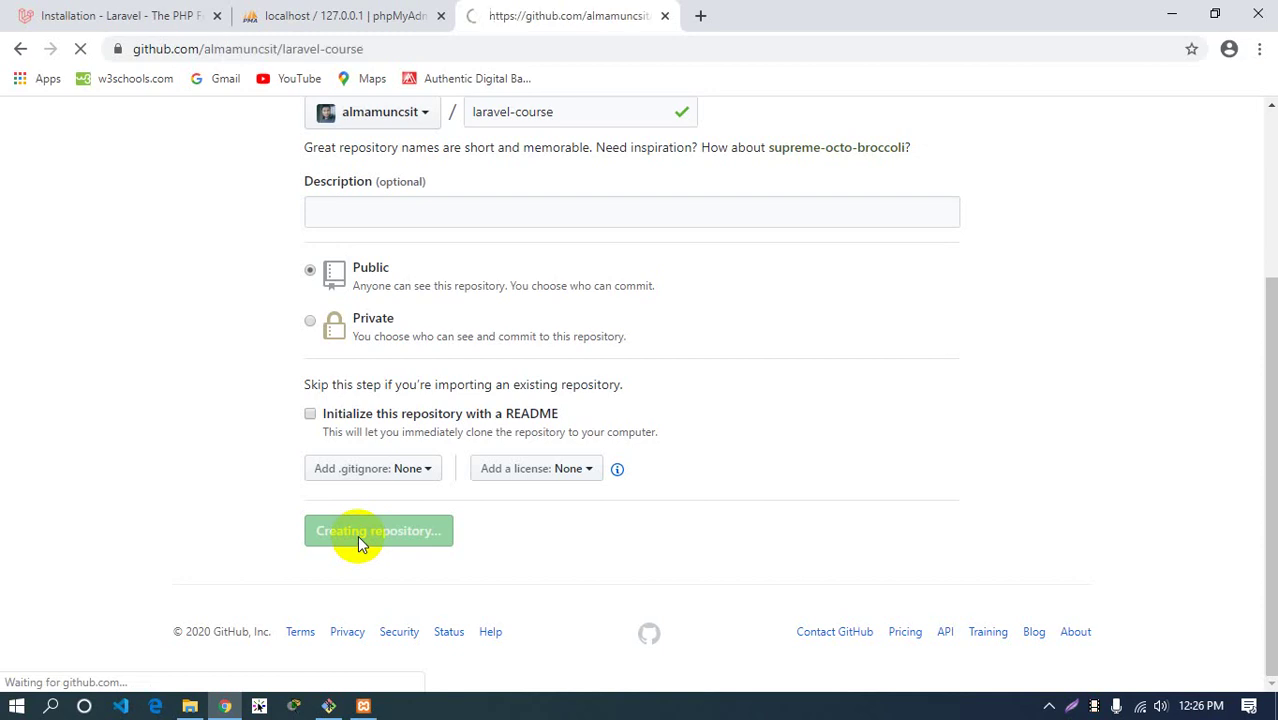
{"action": "scroll", "coordinate": [352, 535], "scroll_direction": "down", "scroll_amount": 3}
{"action": "scroll", "coordinate": [350, 530], "scroll_direction": "up", "scroll_amount": 2}
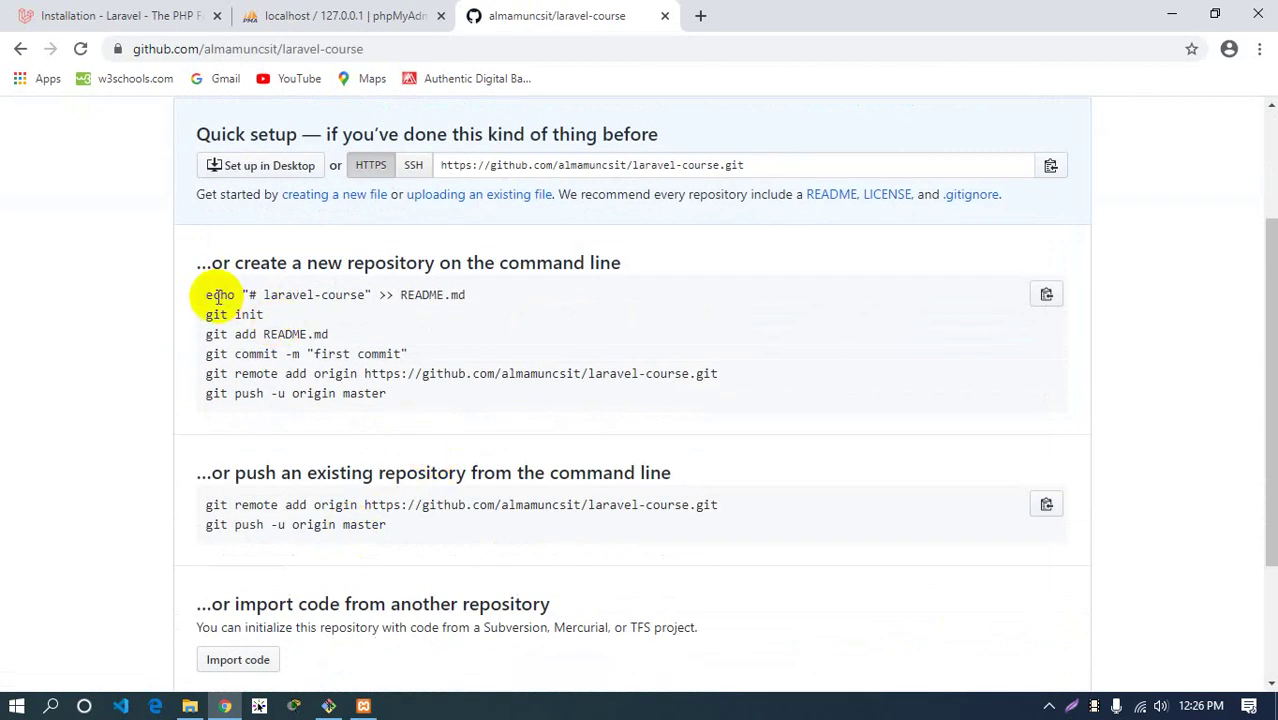
{"action": "left_click_drag", "start_coordinate": [205, 298], "coordinate": [419, 402]}
{"action": "left_click", "coordinate": [420, 408]}
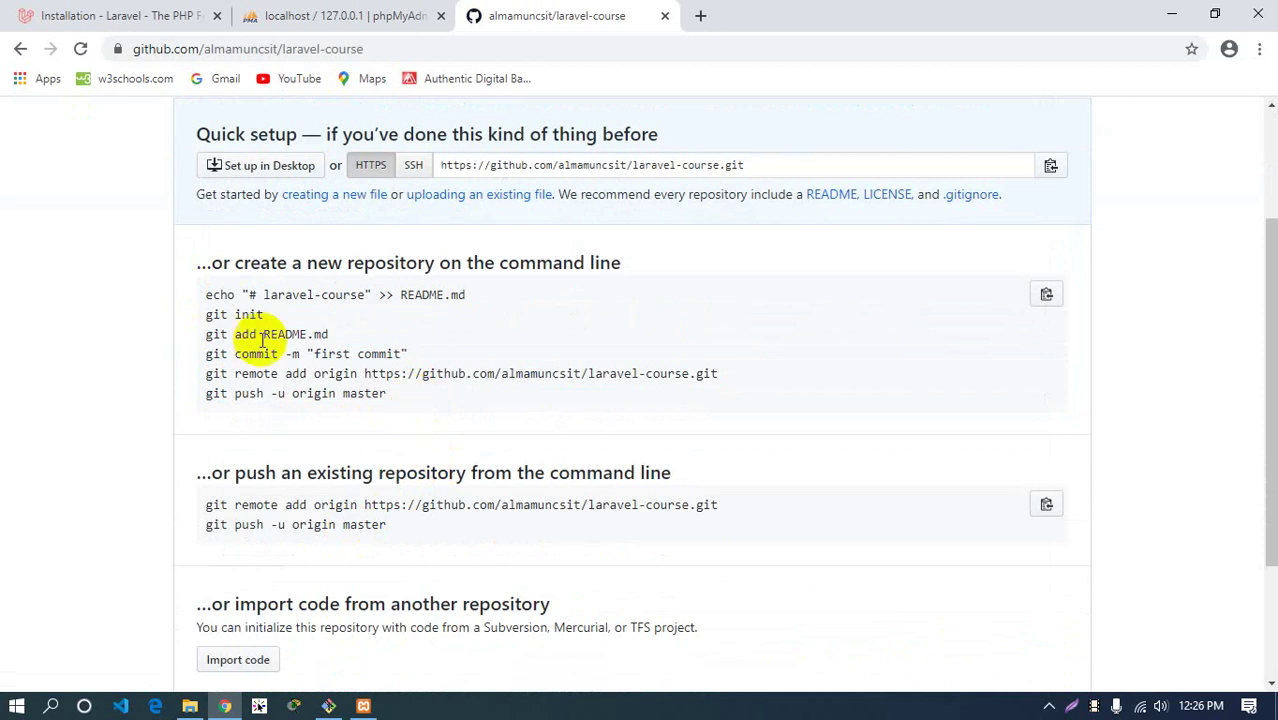
{"action": "left_click", "coordinate": [328, 706]}
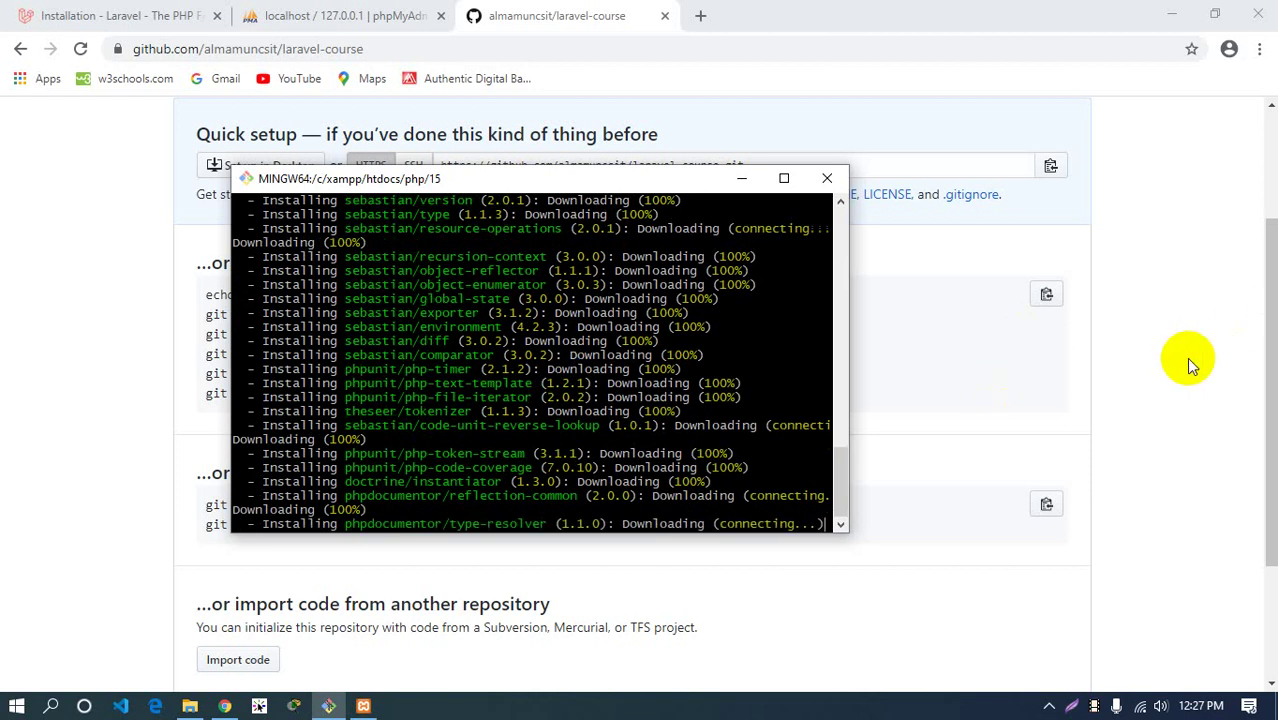
Open the GitHub profile URL in a new tab, now counting 63 repositories
{"action": "left_click", "coordinate": [1218, 360]}
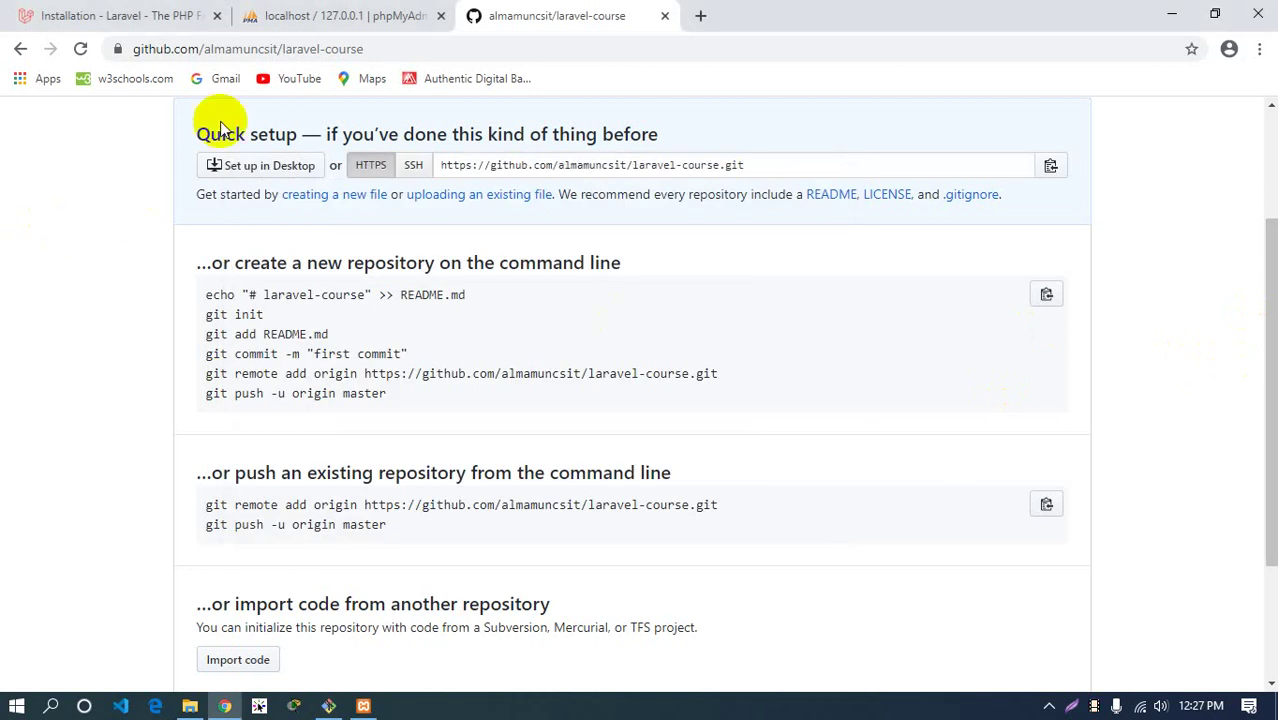
{"action": "left_click_drag", "start_coordinate": [279, 50], "coordinate": [105, 51]}
{"action": "key", "text": "ctrl+c"}
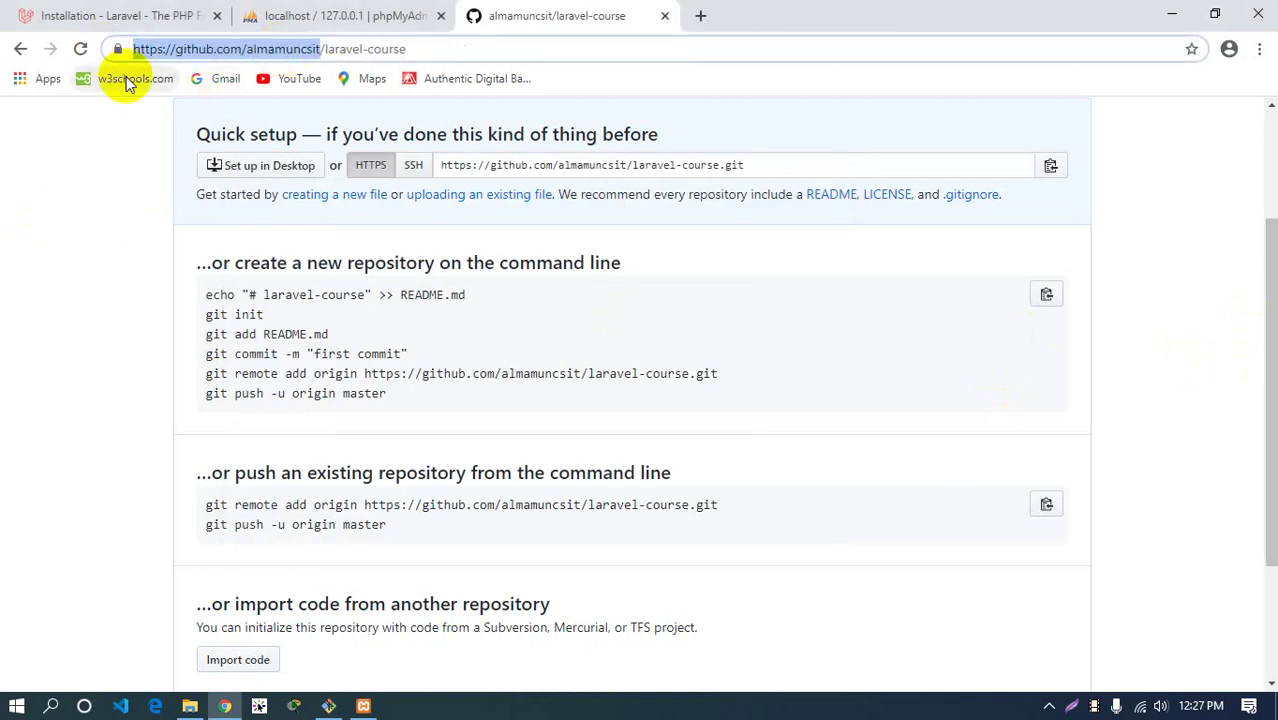
{"action": "left_click", "coordinate": [700, 15]}
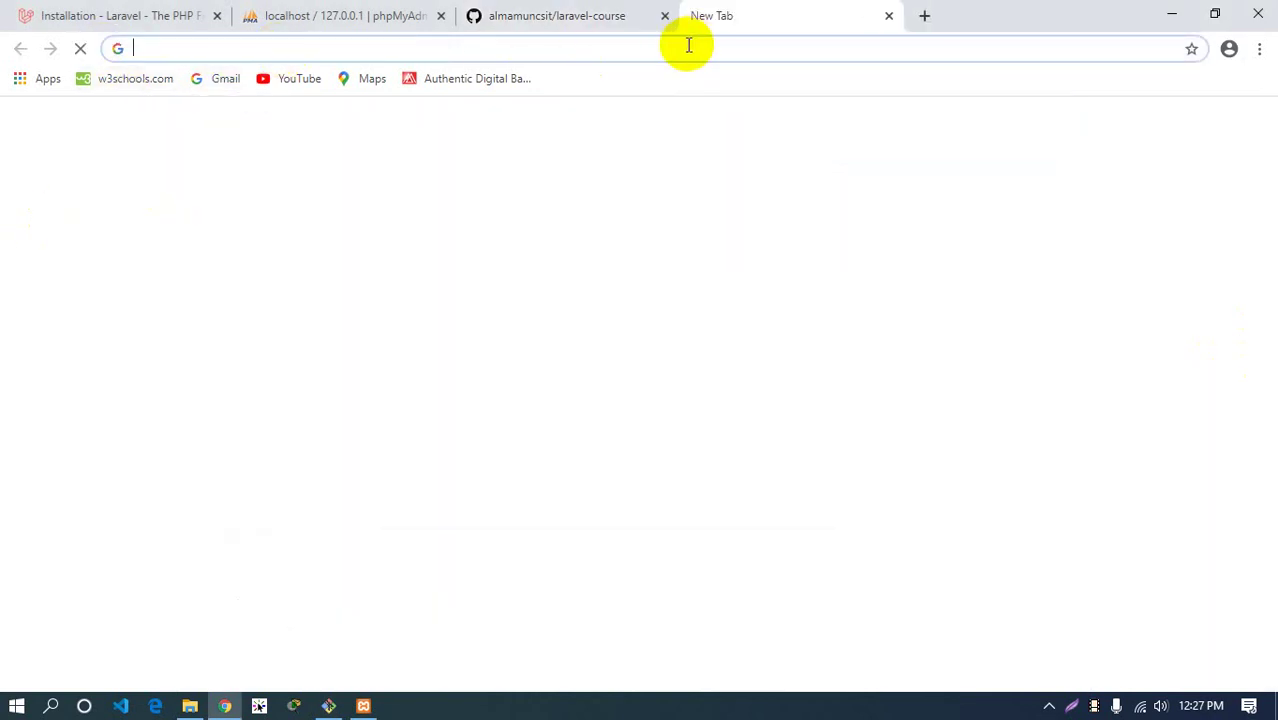
{"action": "key", "text": "ctrl+v"}
{"action": "key", "text": "Return"}
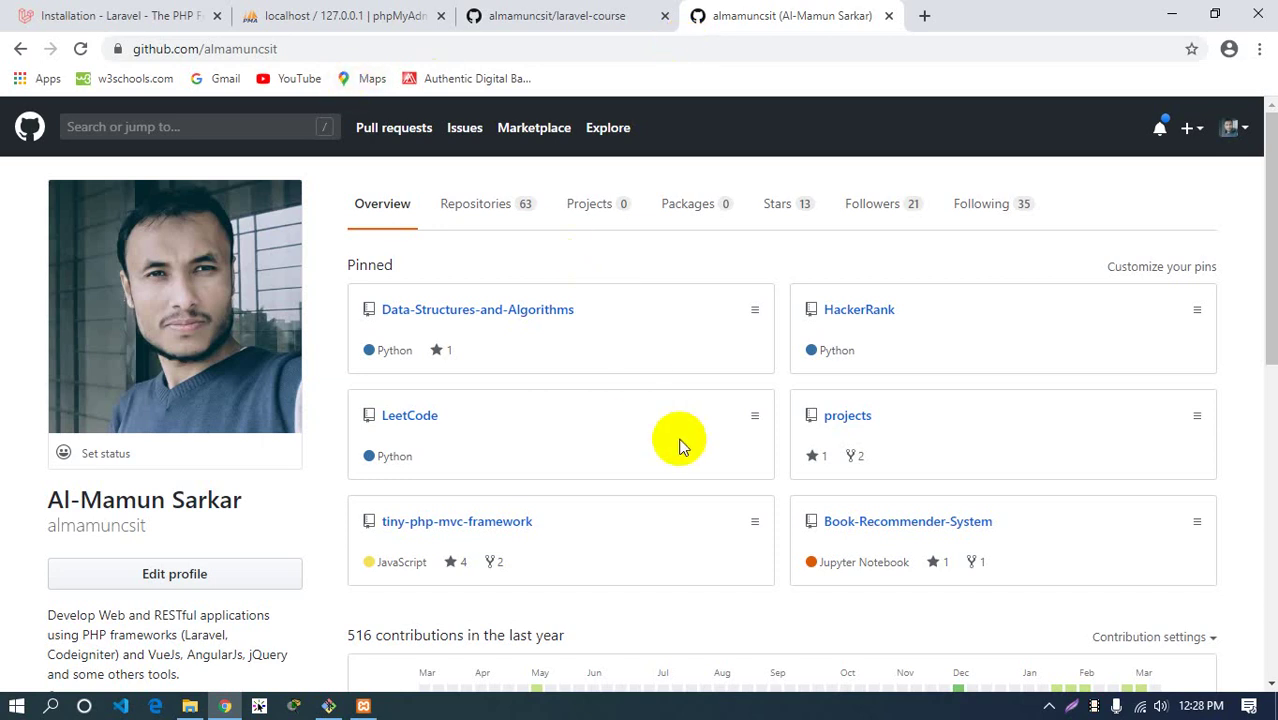
Open the projects repository and read through the weservices.md write-up
{"action": "left_click", "coordinate": [851, 423]}
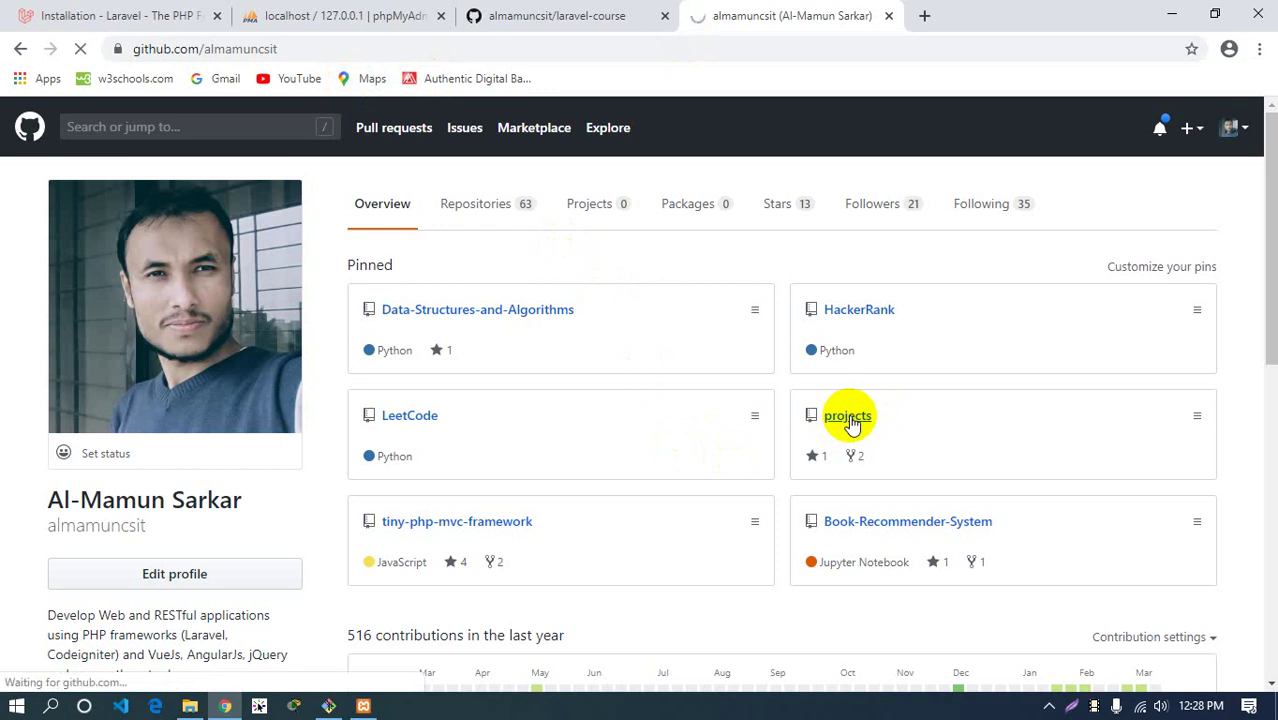
{"action": "scroll", "coordinate": [662, 491], "scroll_direction": "down", "scroll_amount": 2}
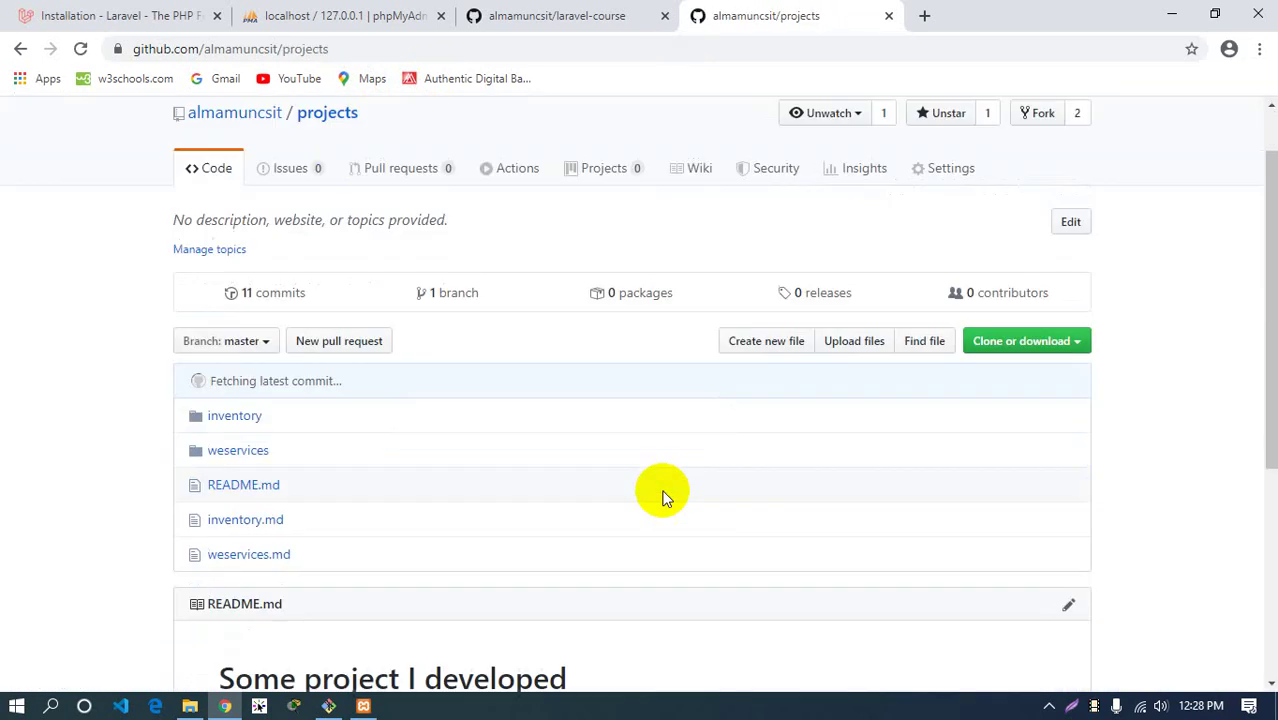
{"action": "left_click", "coordinate": [240, 536]}
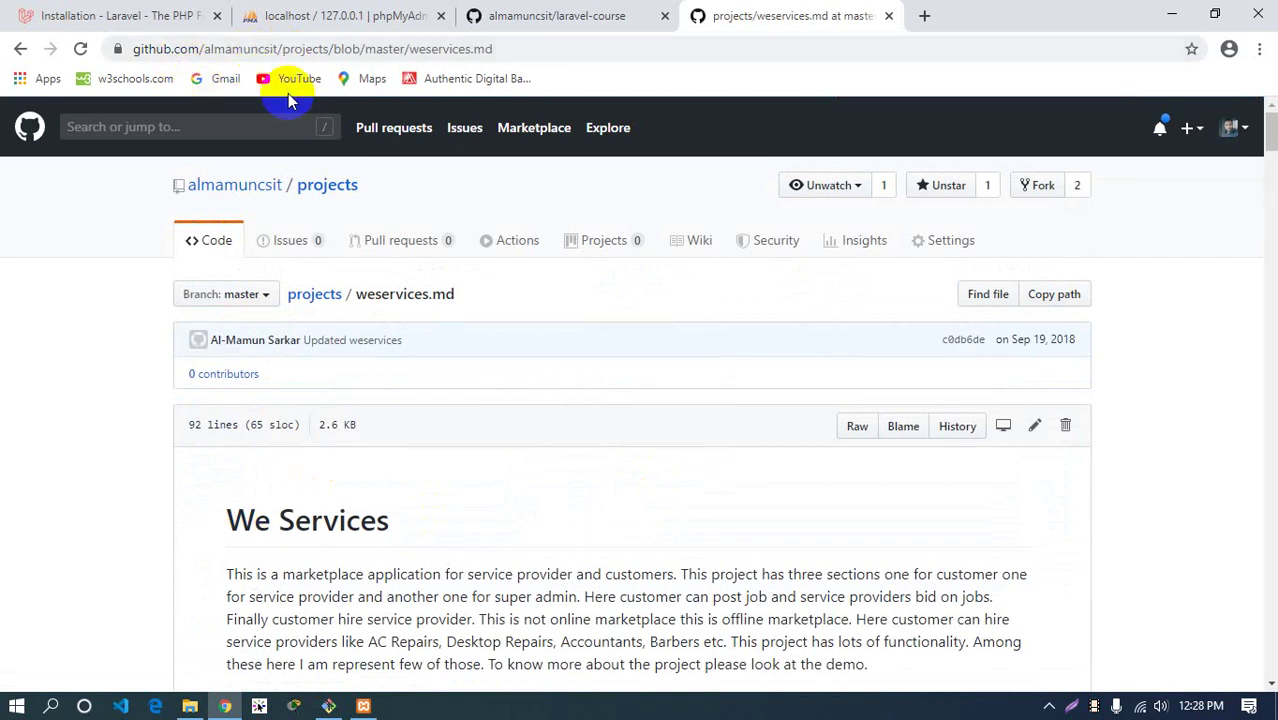
{"action": "scroll", "coordinate": [906, 473], "scroll_direction": "down", "scroll_amount": 5}
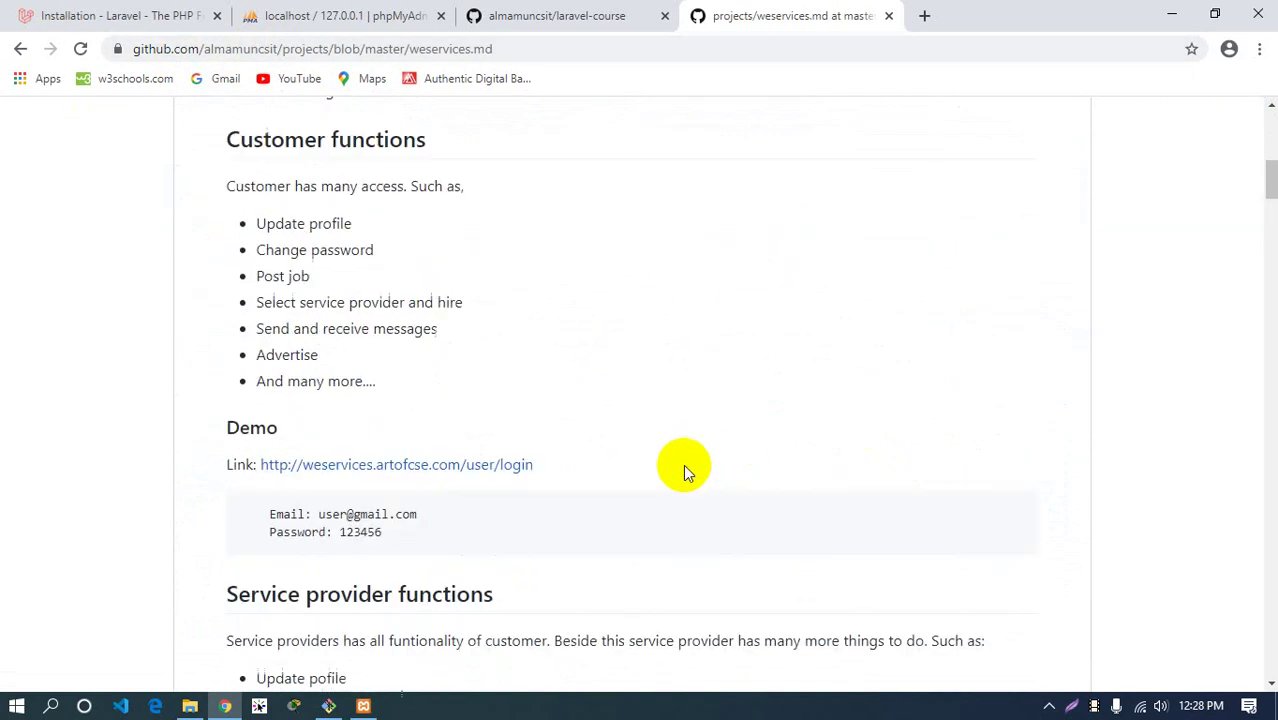
{"action": "scroll", "coordinate": [654, 437], "scroll_direction": "down", "scroll_amount": 3}
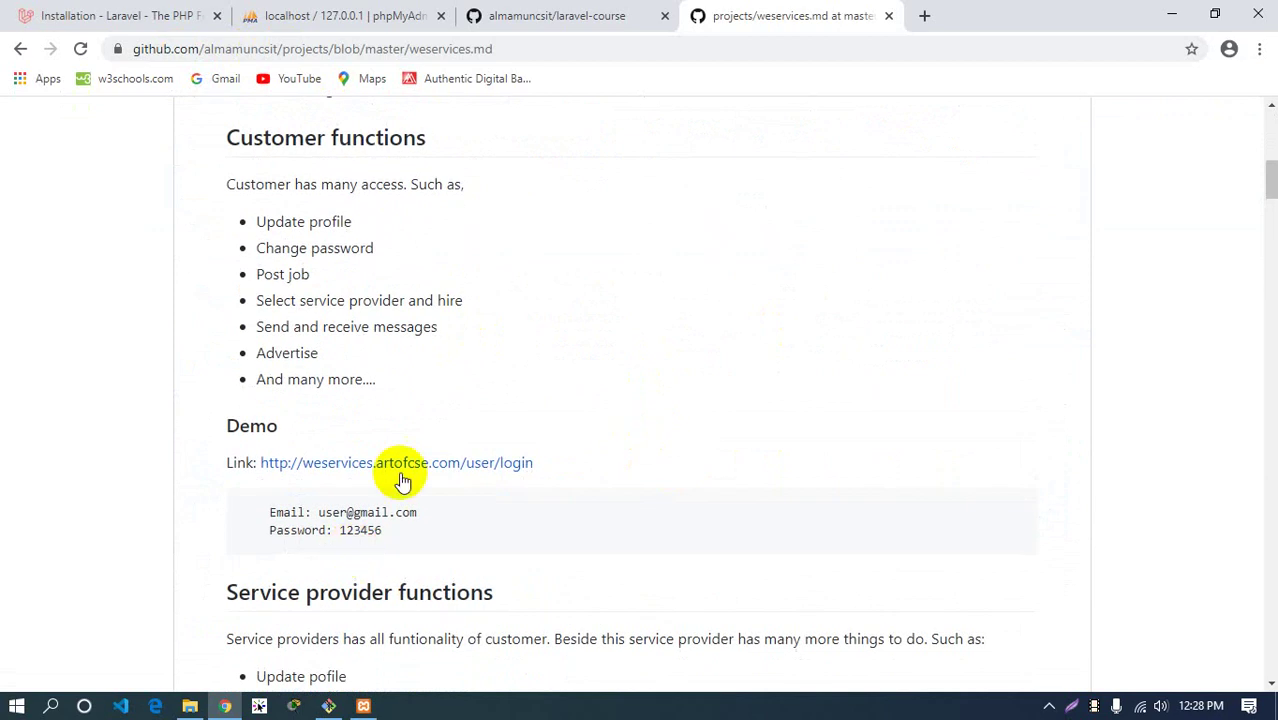
{"action": "scroll", "coordinate": [401, 533], "scroll_direction": "down", "scroll_amount": 3}
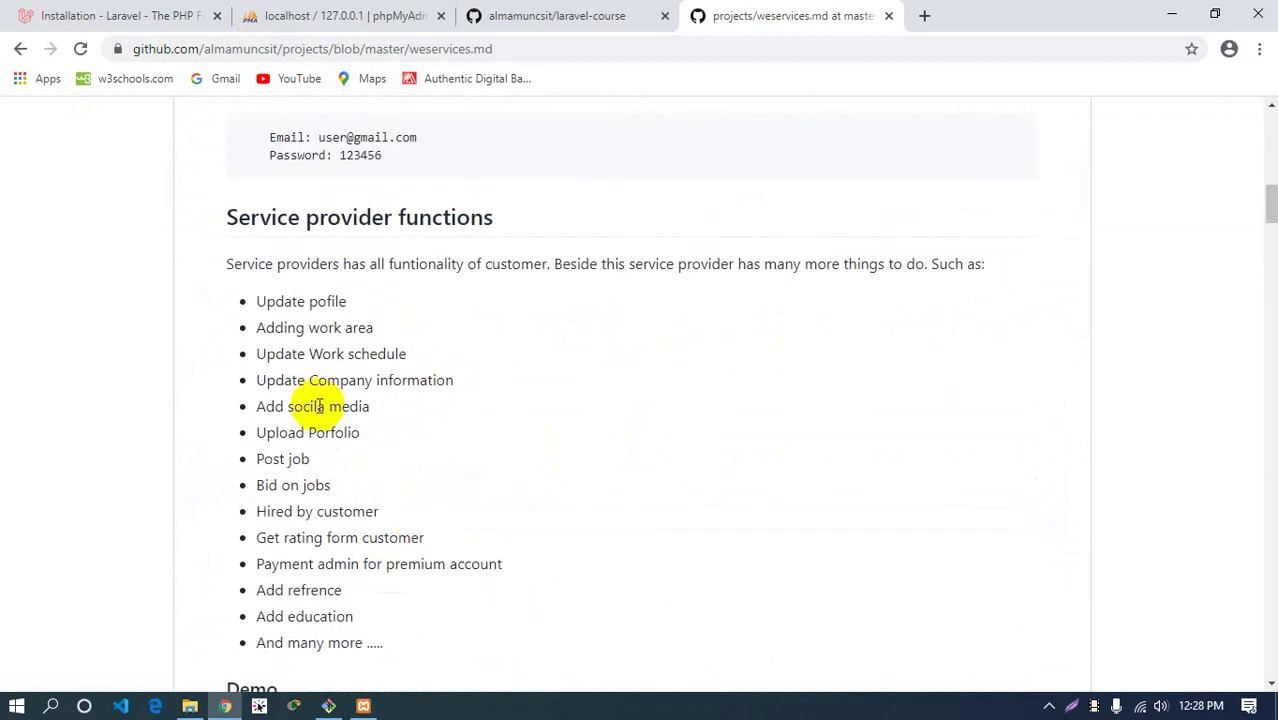
{"action": "left_click_drag", "start_coordinate": [267, 295], "coordinate": [391, 543]}
{"action": "left_click", "coordinate": [662, 594]}
{"action": "scroll", "coordinate": [660, 592], "scroll_direction": "down", "scroll_amount": 12}
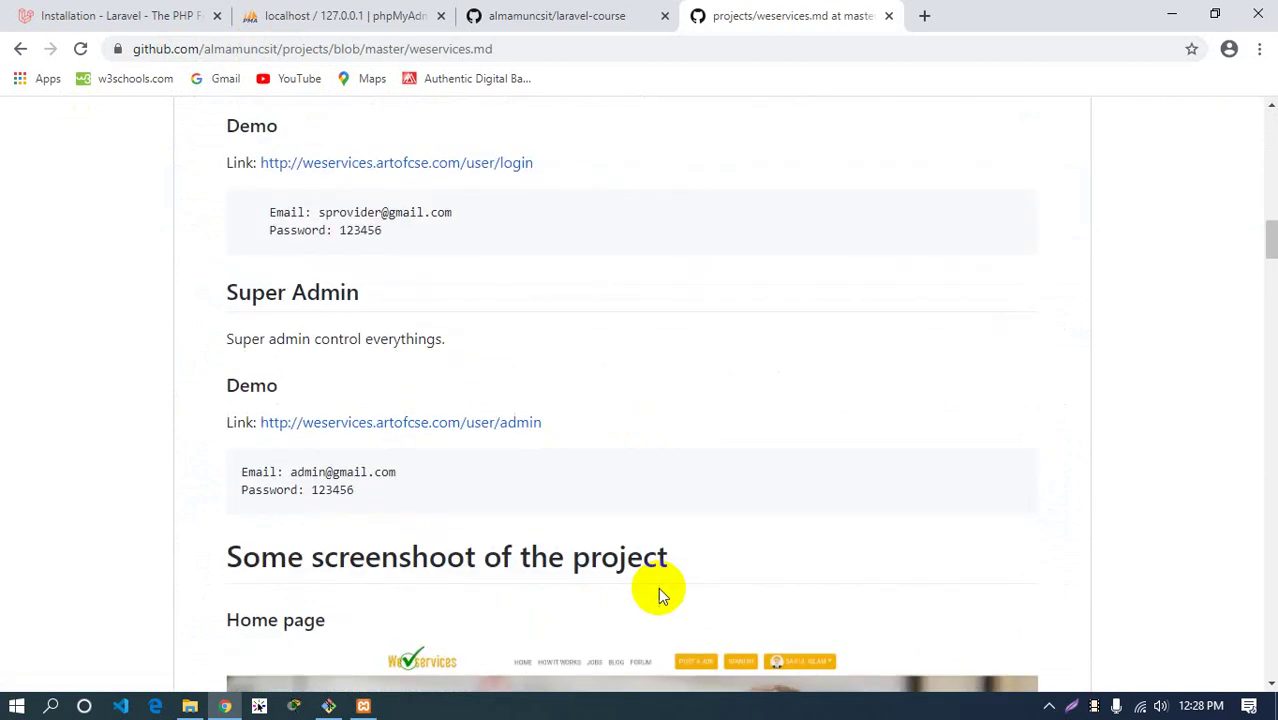
{"action": "scroll", "coordinate": [660, 592], "scroll_direction": "down", "scroll_amount": 20}
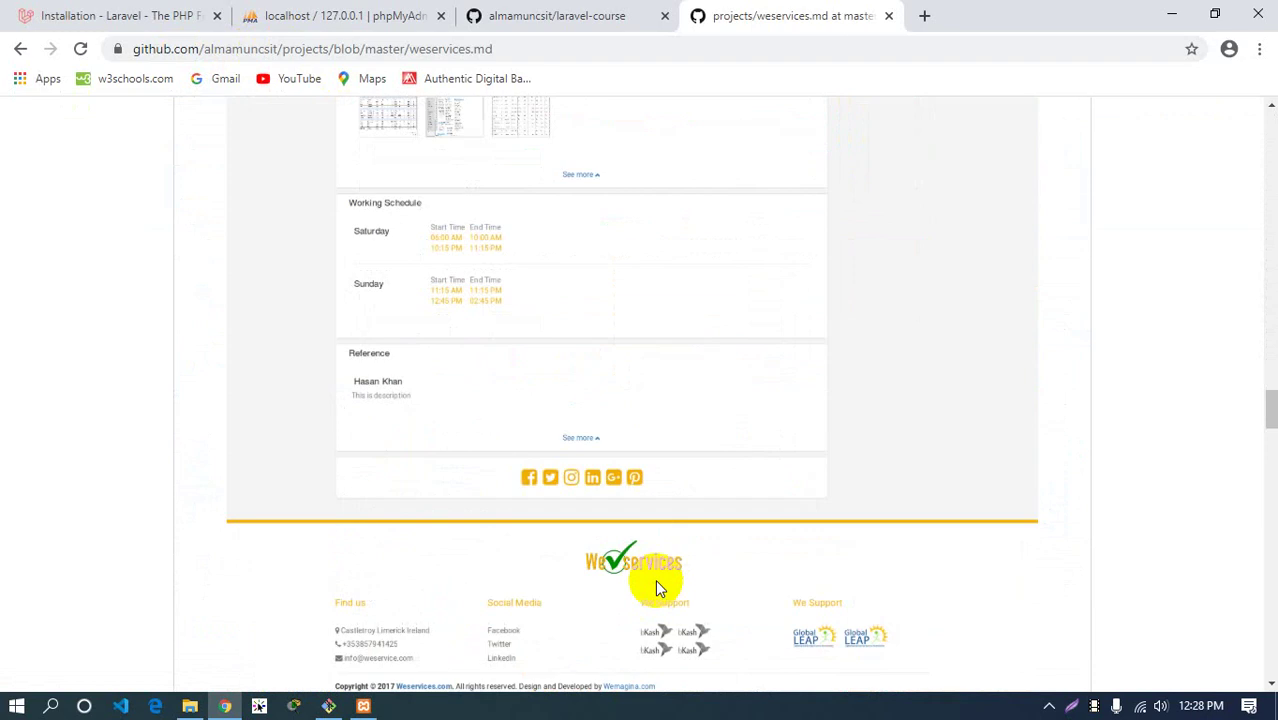
{"action": "scroll", "coordinate": [657, 589], "scroll_direction": "down", "scroll_amount": 20}
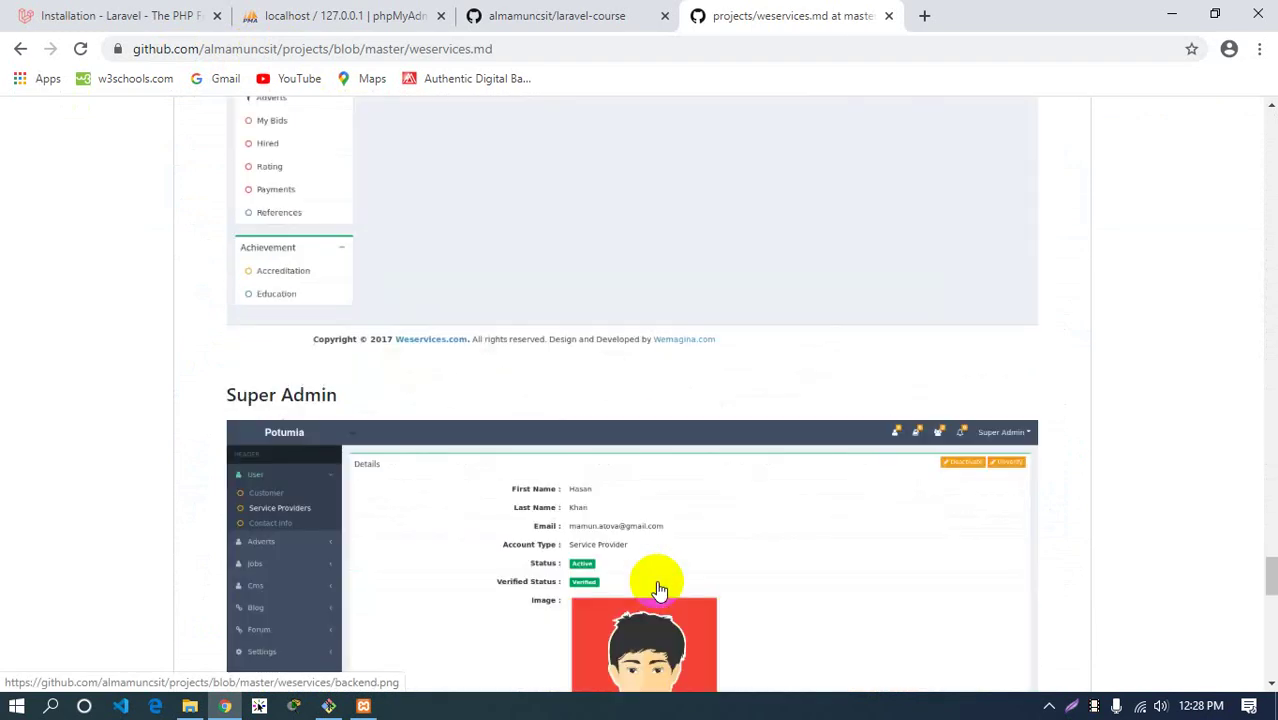
{"action": "scroll", "coordinate": [657, 589], "scroll_direction": "down", "scroll_amount": 6}
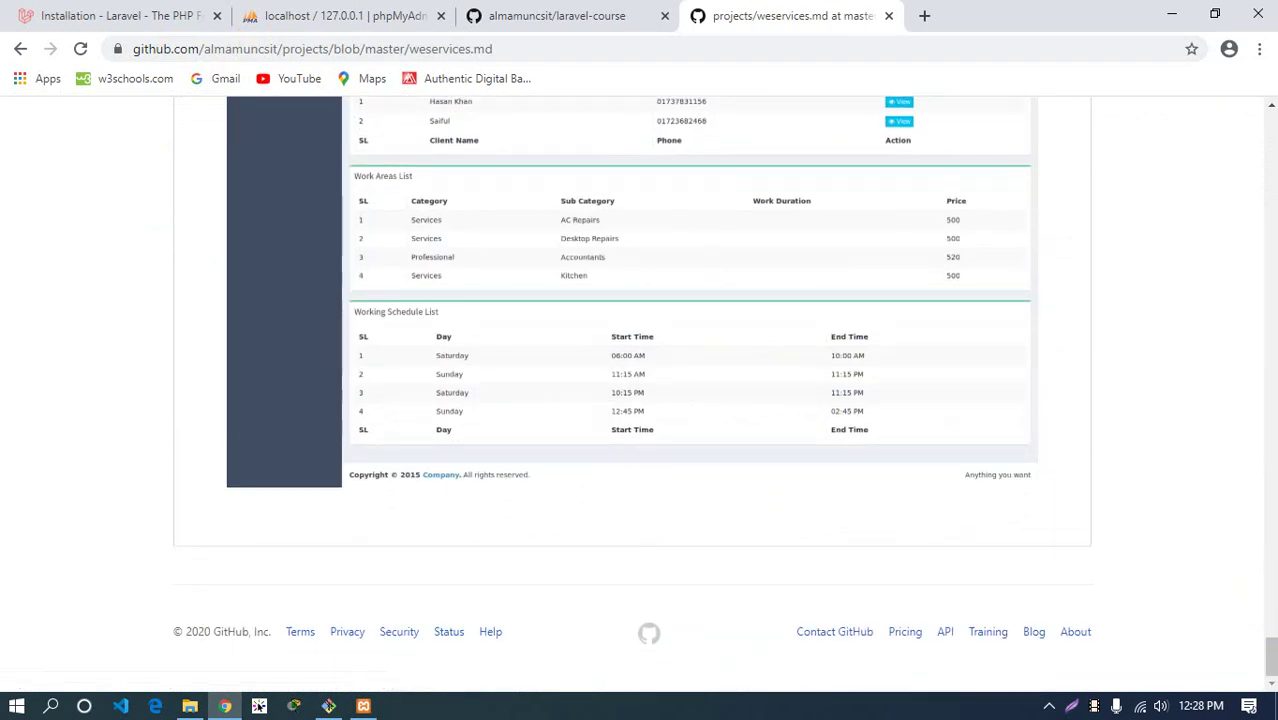
{"action": "left_click_drag", "start_coordinate": [1270, 660], "coordinate": [1270, 130]}
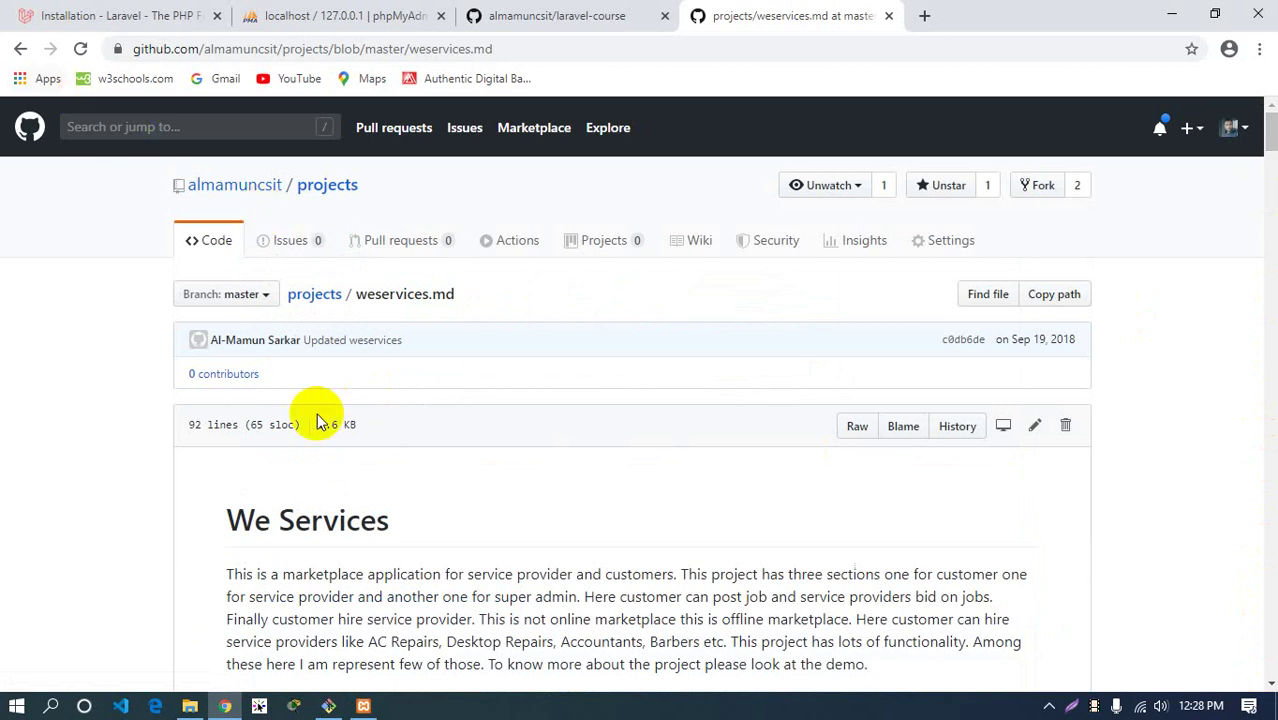
Go back to the profile overview and show the full repositories list
{"action": "left_click", "coordinate": [21, 50]}
{"action": "left_click", "coordinate": [21, 50]}
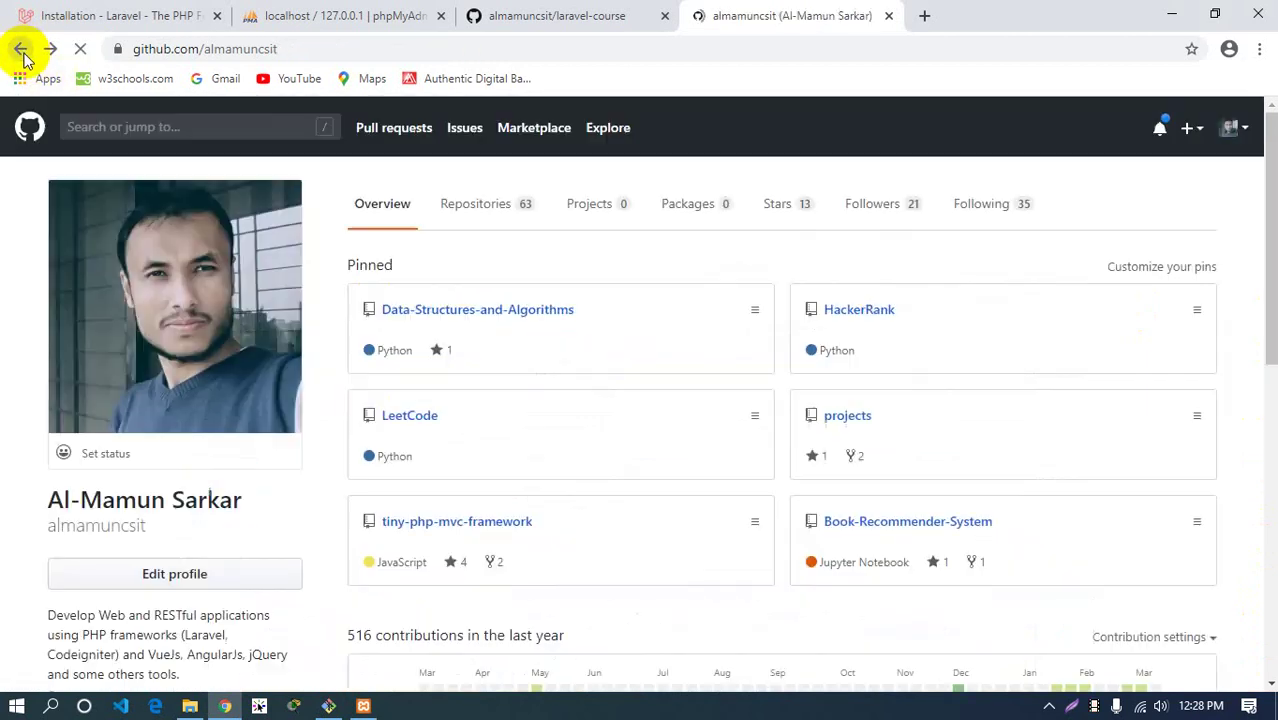
{"action": "left_click", "coordinate": [471, 222]}
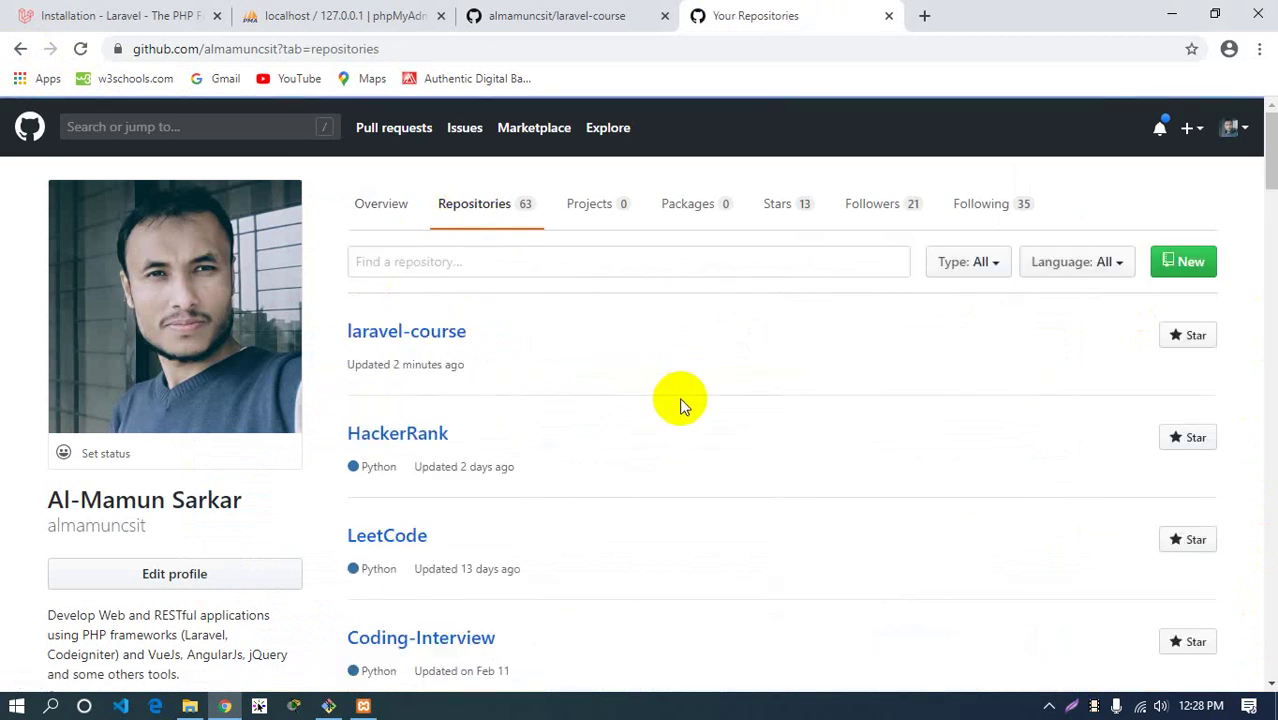
Scroll the repositories list down to the eLearning repository and open it
{"action": "scroll", "coordinate": [679, 400], "scroll_direction": "down", "scroll_amount": 2}
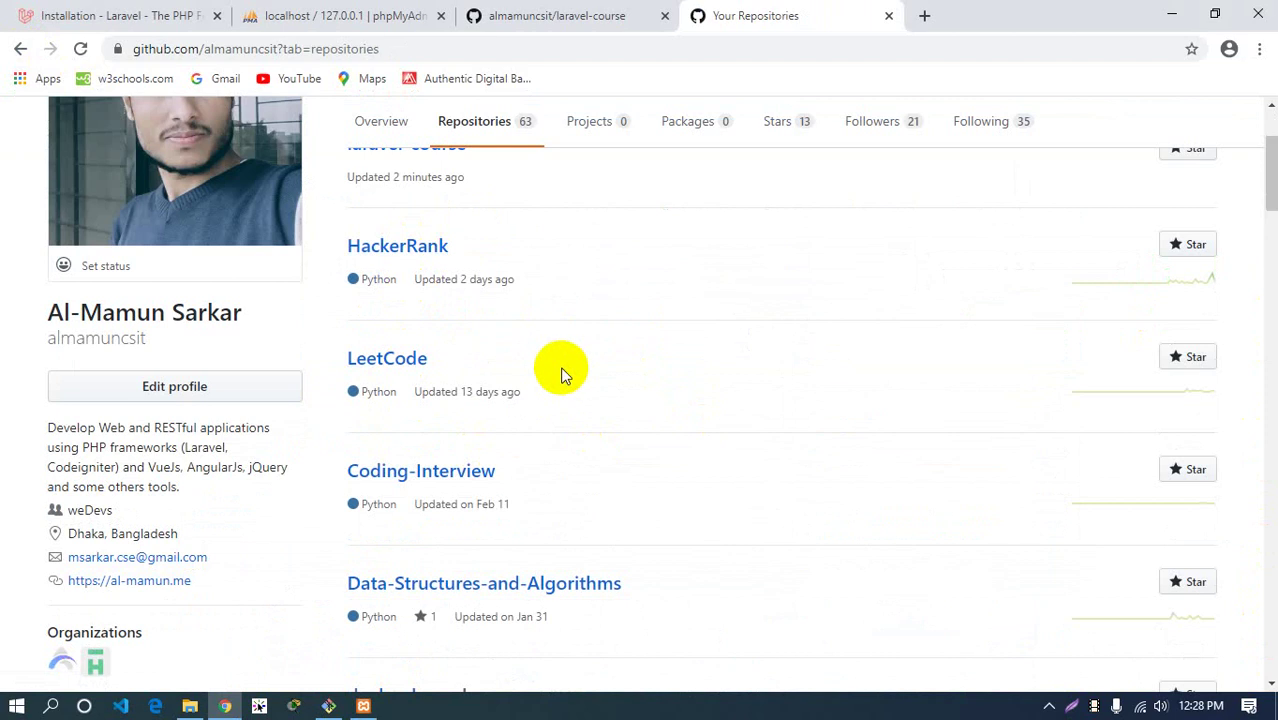
{"action": "scroll", "coordinate": [562, 375], "scroll_direction": "down", "scroll_amount": 3}
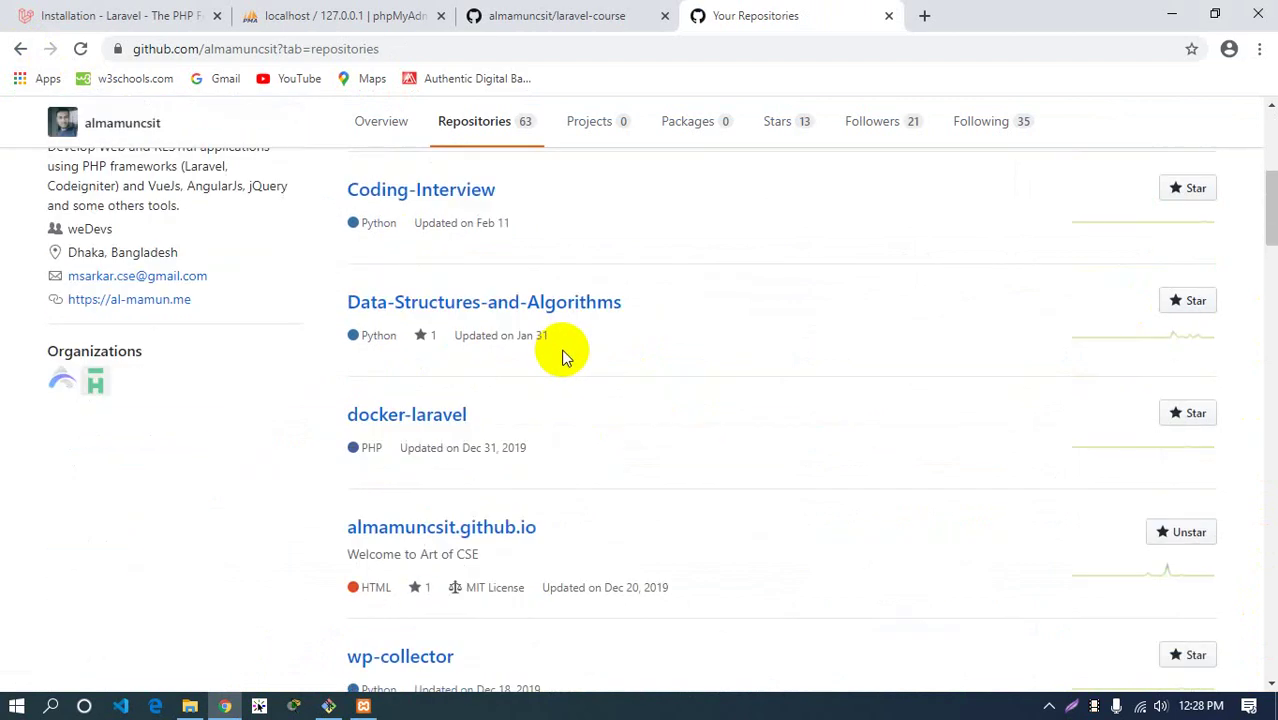
{"action": "scroll", "coordinate": [603, 391], "scroll_direction": "down", "scroll_amount": 2}
{"action": "scroll", "coordinate": [596, 388], "scroll_direction": "down", "scroll_amount": 7}
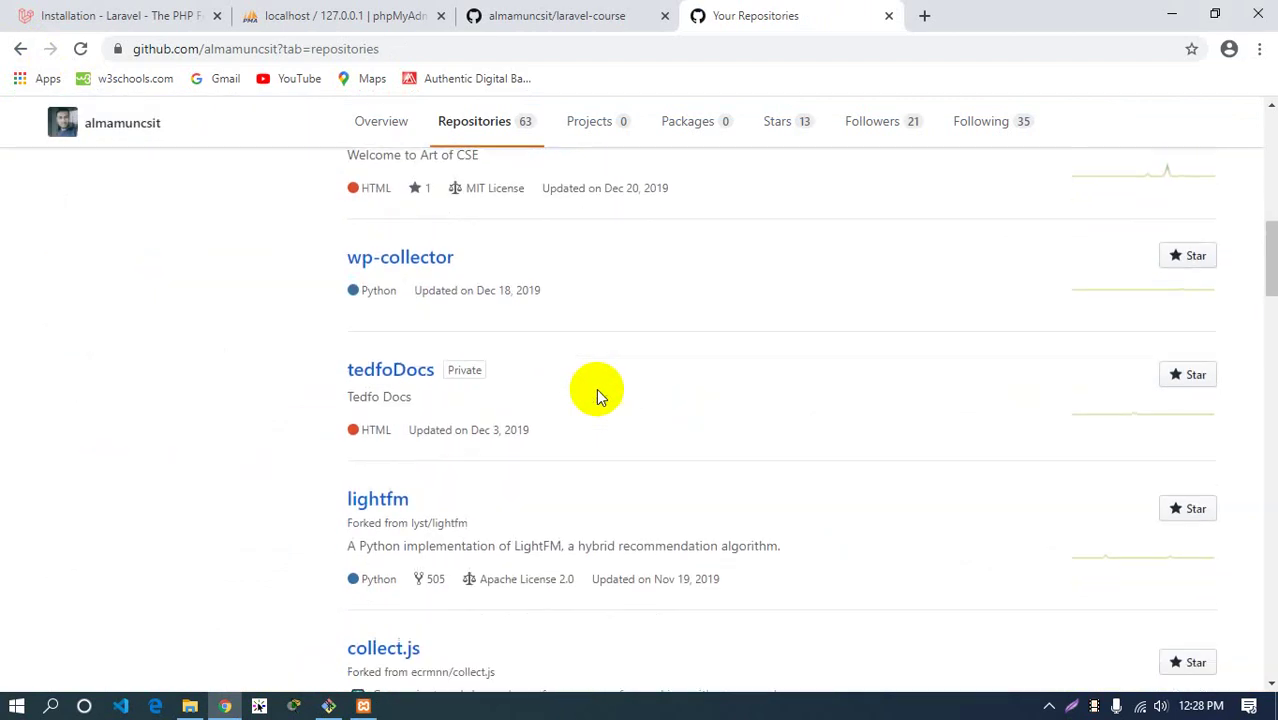
{"action": "scroll", "coordinate": [585, 379], "scroll_direction": "down", "scroll_amount": 5}
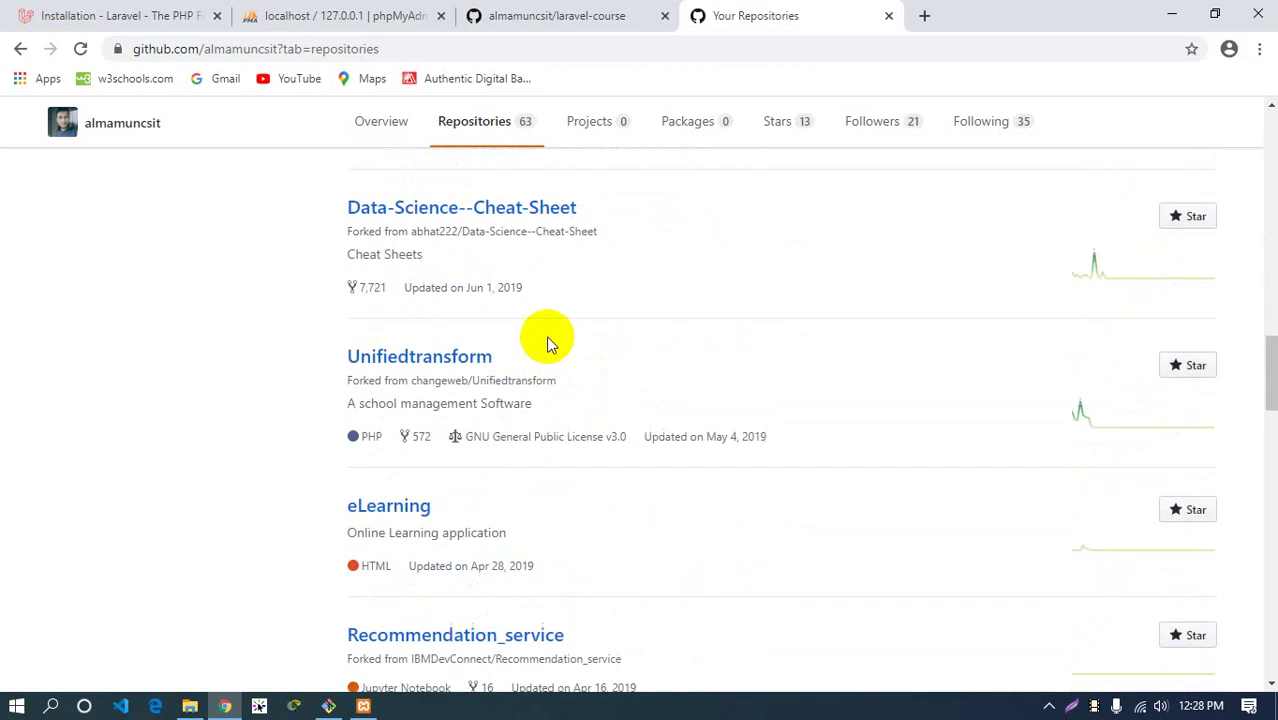
{"action": "scroll", "coordinate": [490, 365], "scroll_direction": "up", "scroll_amount": 5}
{"action": "scroll", "coordinate": [499, 357], "scroll_direction": "down", "scroll_amount": 6}
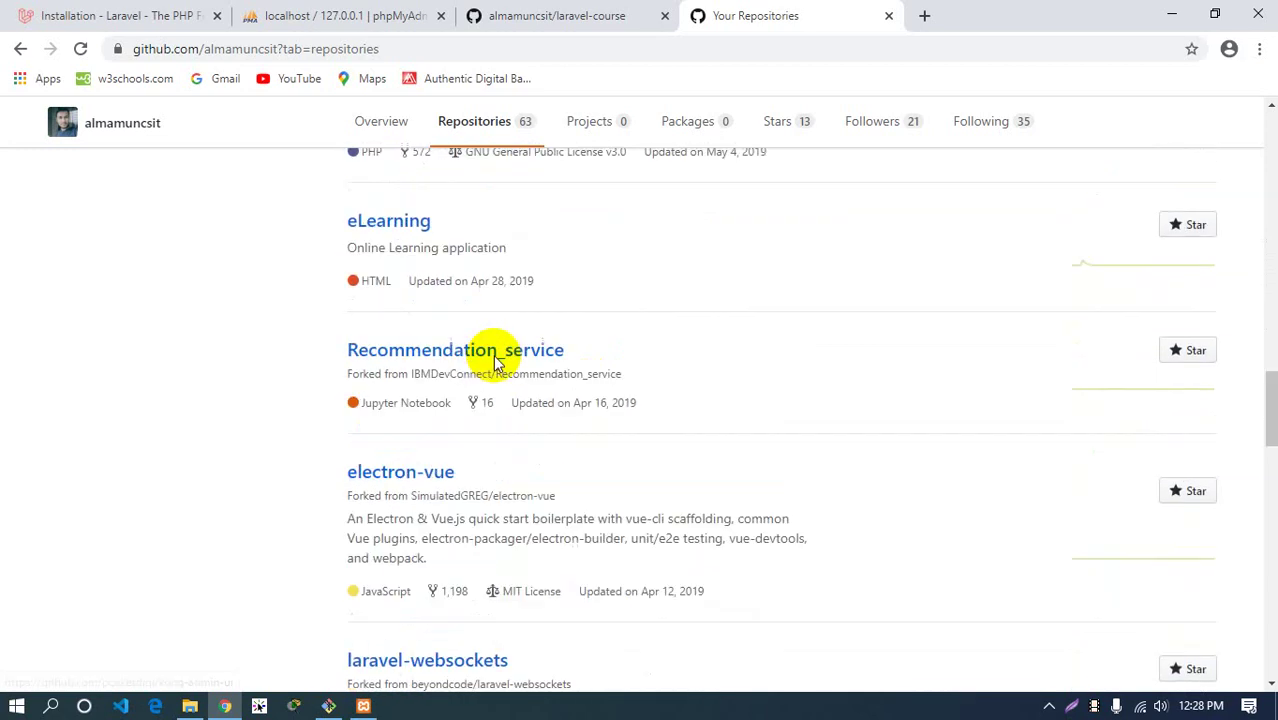
{"action": "left_click", "coordinate": [392, 224]}
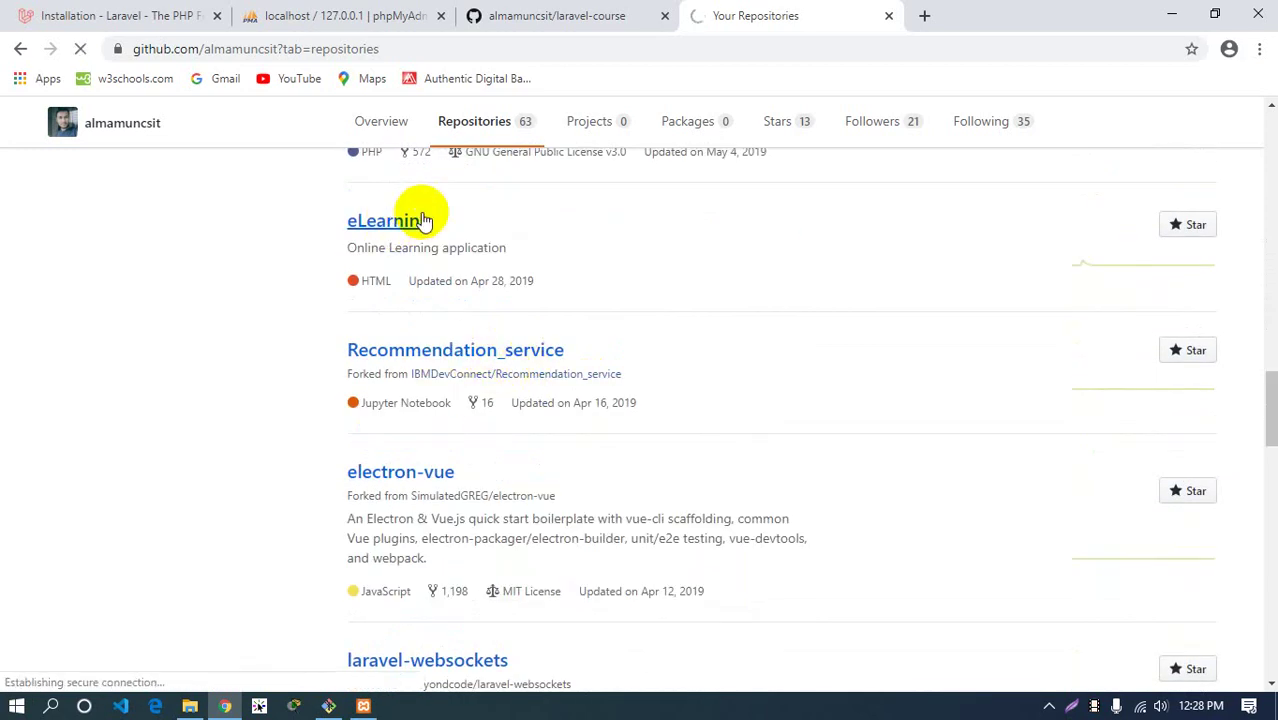
Browse the eLearning repository's files, then close that profile tab
{"action": "scroll", "coordinate": [572, 343], "scroll_direction": "down", "scroll_amount": 4}
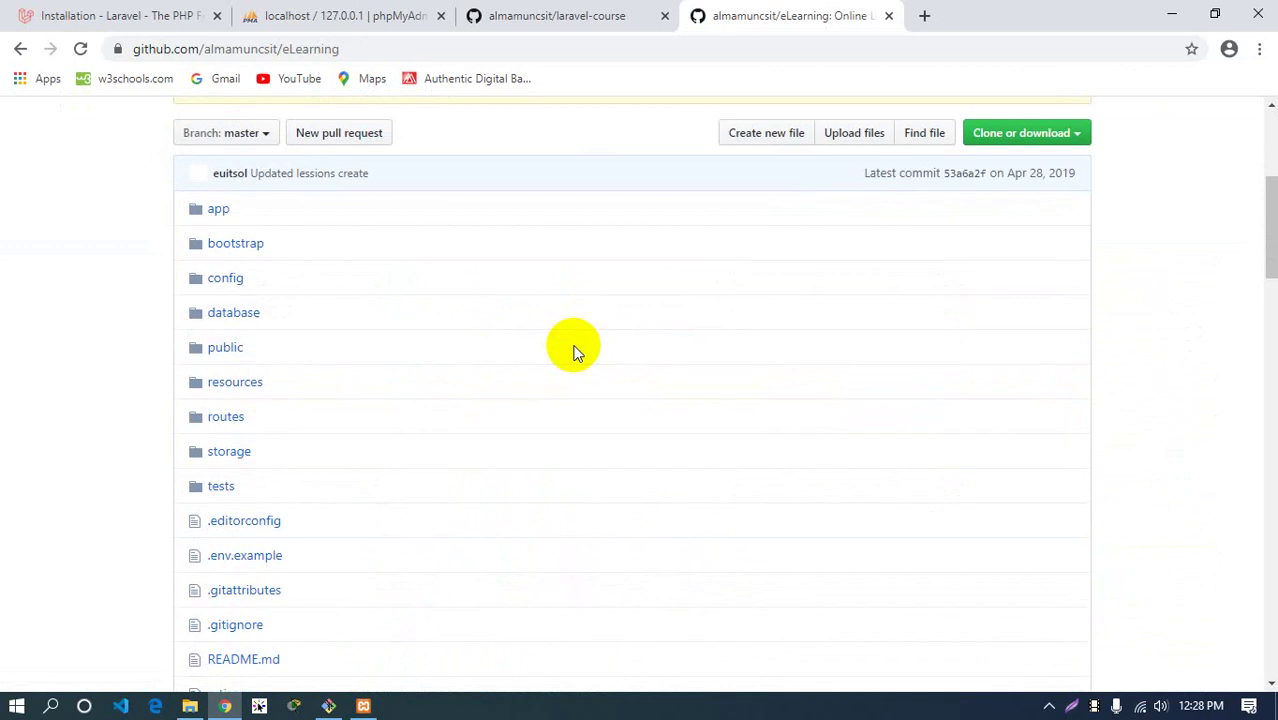
{"action": "scroll", "coordinate": [560, 370], "scroll_direction": "down", "scroll_amount": 4}
{"action": "scroll", "coordinate": [368, 489], "scroll_direction": "down", "scroll_amount": 10}
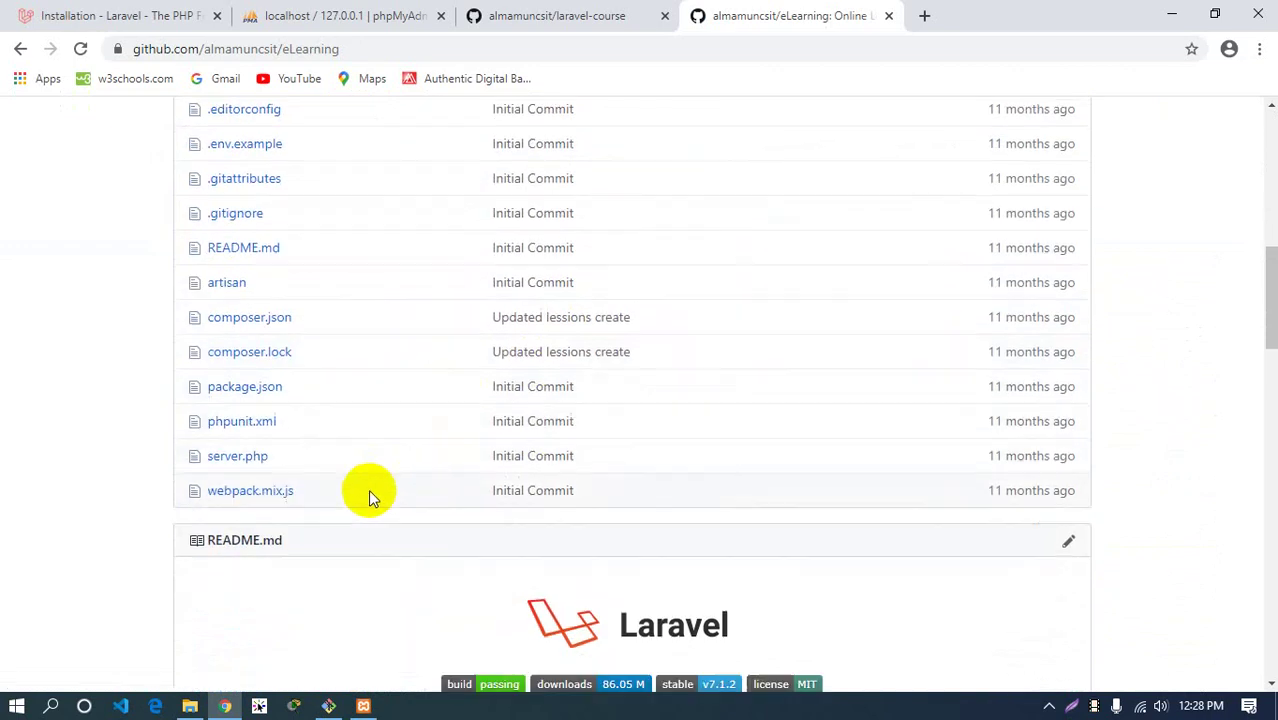
{"action": "scroll", "coordinate": [377, 487], "scroll_direction": "up", "scroll_amount": 11}
{"action": "scroll", "coordinate": [377, 487], "scroll_direction": "up", "scroll_amount": 7}
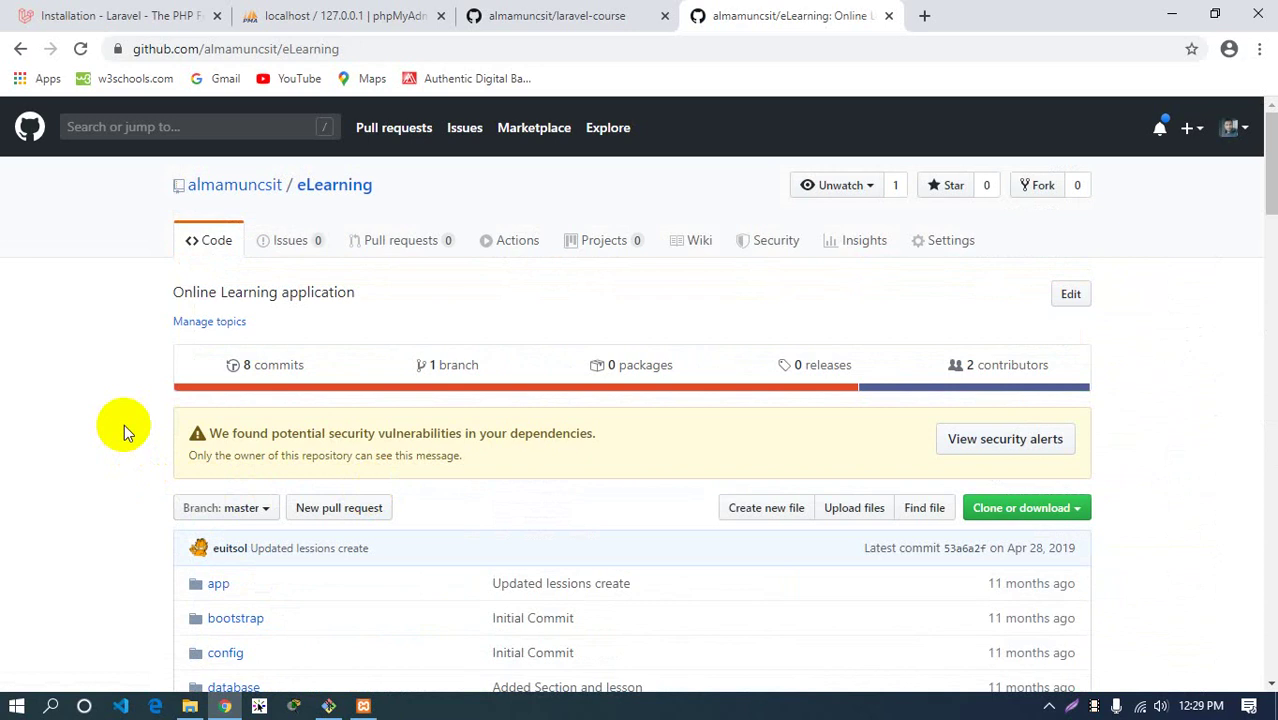
{"action": "scroll", "coordinate": [124, 432], "scroll_direction": "down", "scroll_amount": 3}
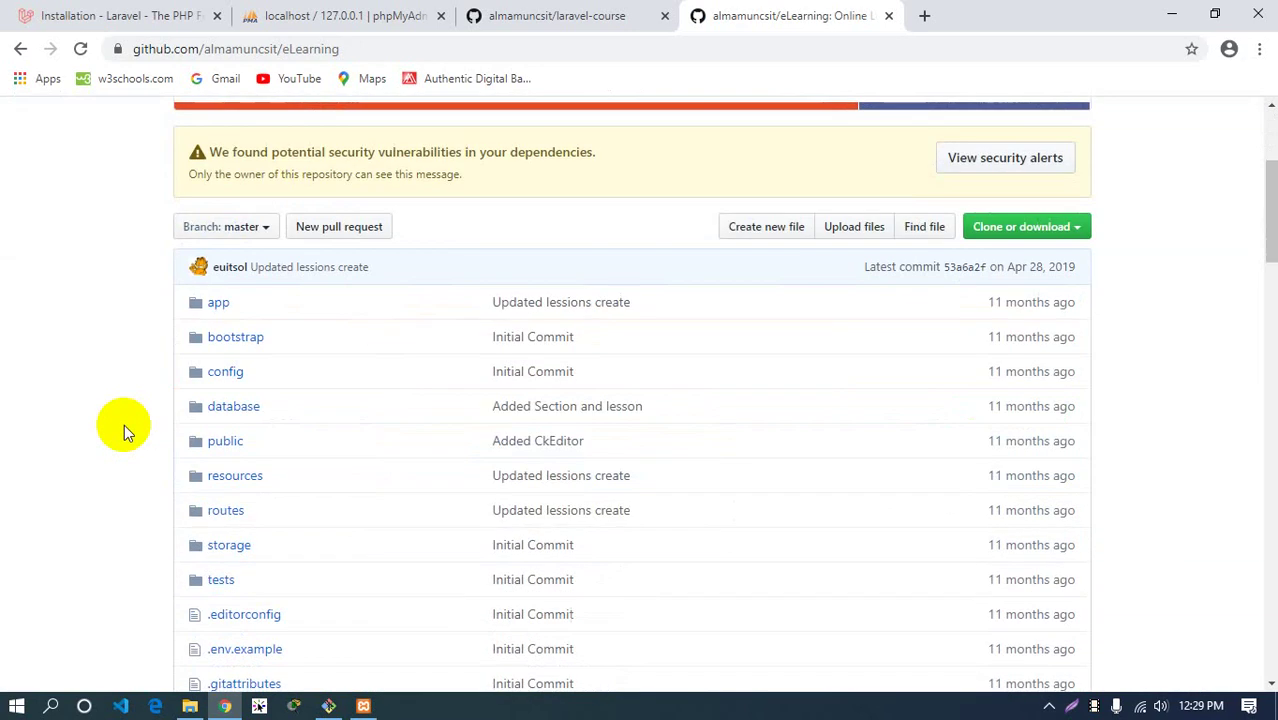
{"action": "scroll", "coordinate": [124, 432], "scroll_direction": "up", "scroll_amount": 3}
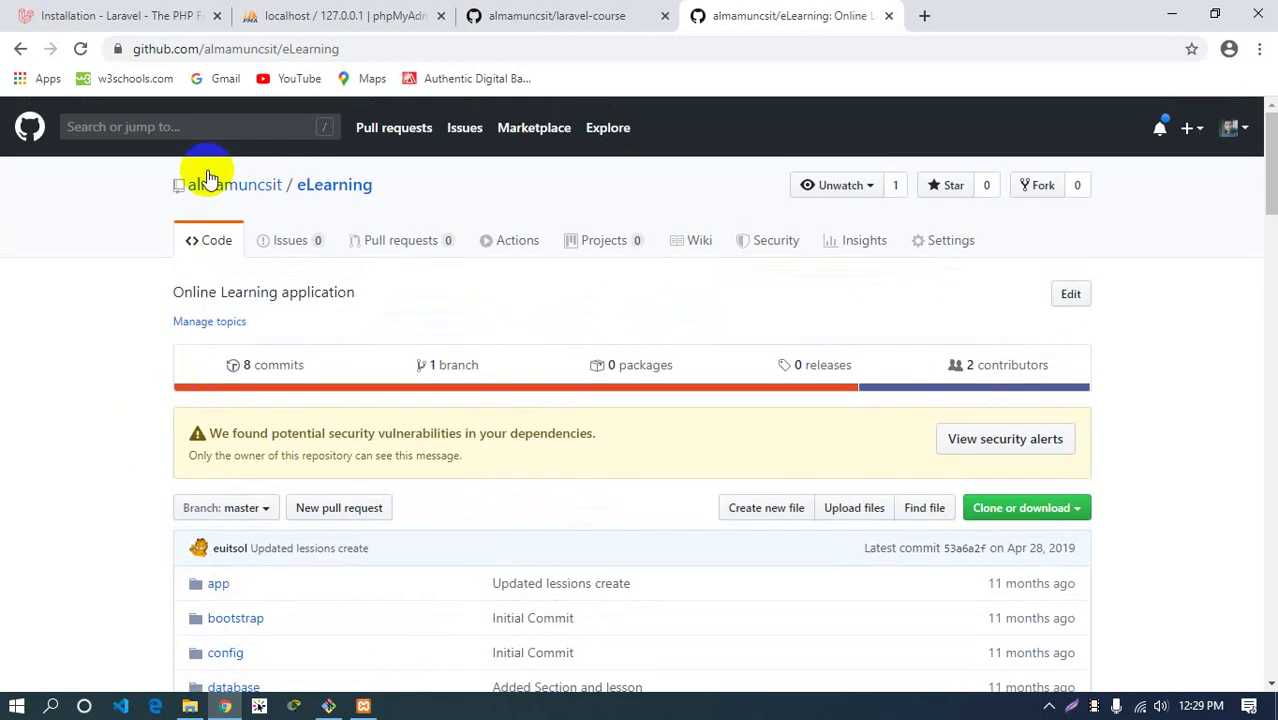
{"action": "left_click", "coordinate": [306, 189]}
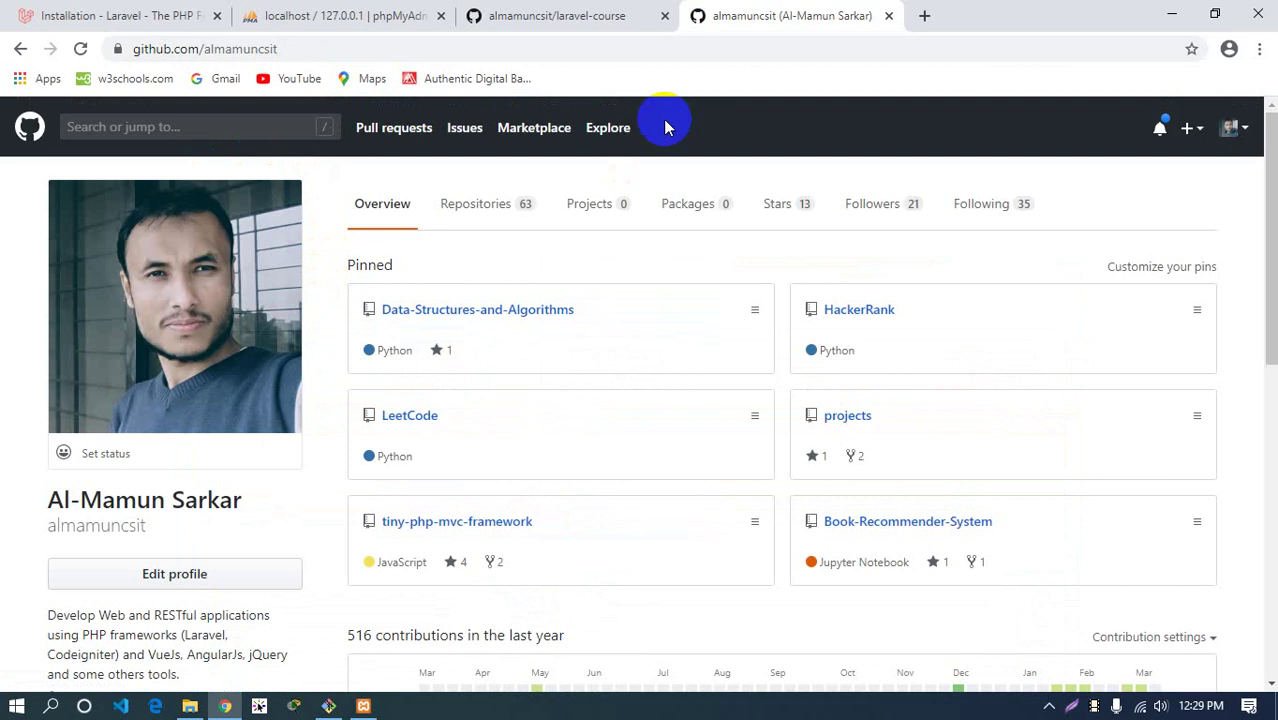
{"action": "left_click", "coordinate": [888, 15]}
Bring the Git Bash terminal with the finished Laravel install in php/15 to the front
{"action": "left_click", "coordinate": [87, 252]}
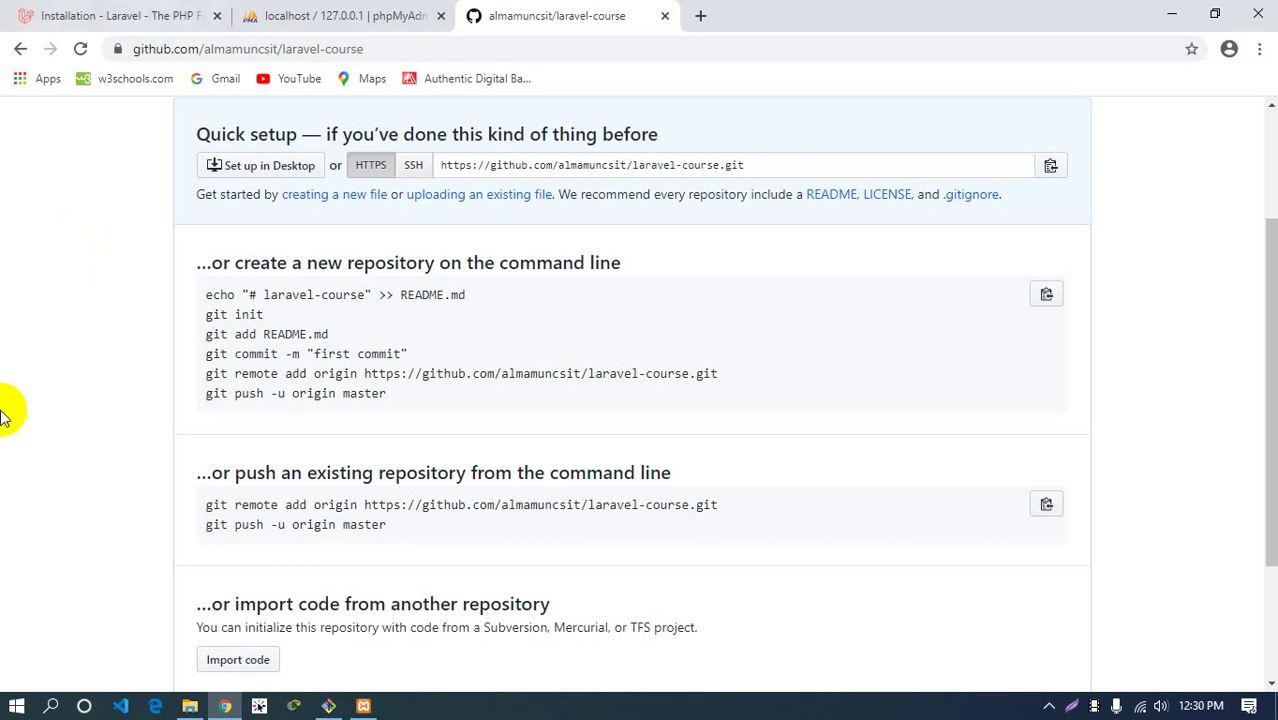
{"action": "left_click", "coordinate": [328, 706]}
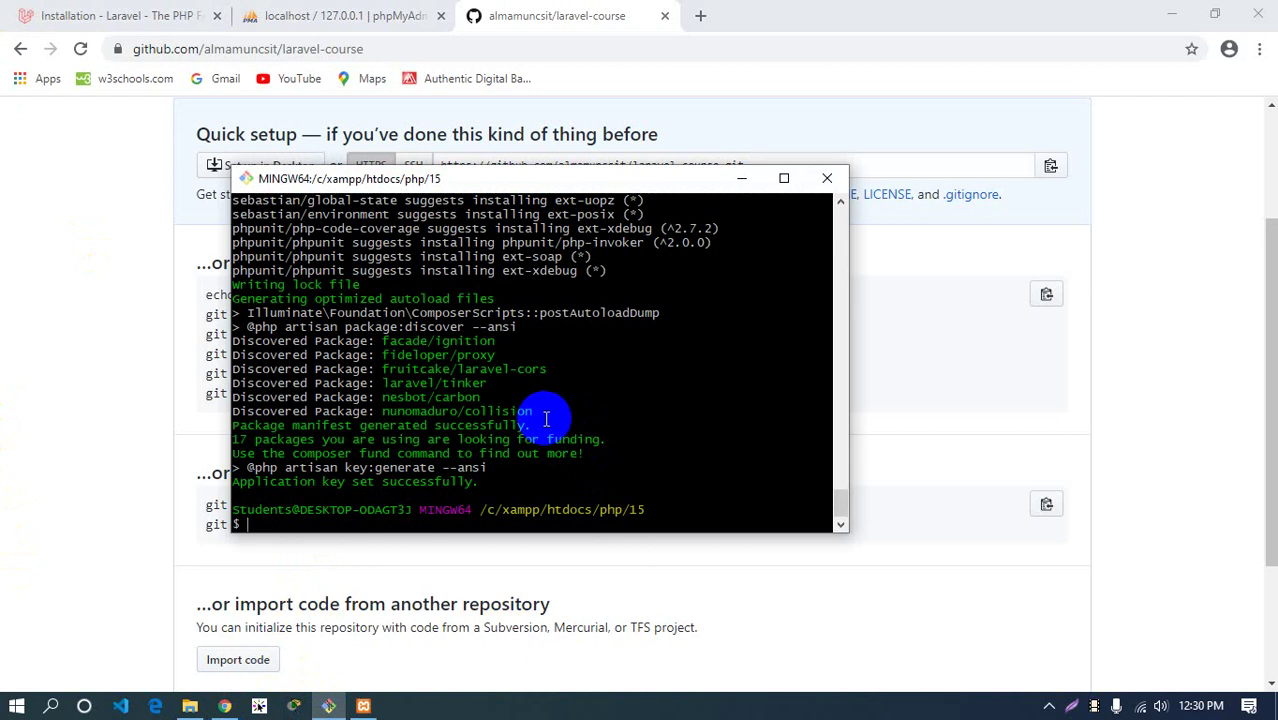
List folder 15's contents with ls and inspect the blog project folder in File Explorer
{"action": "key", "text": "ctrl+l"}
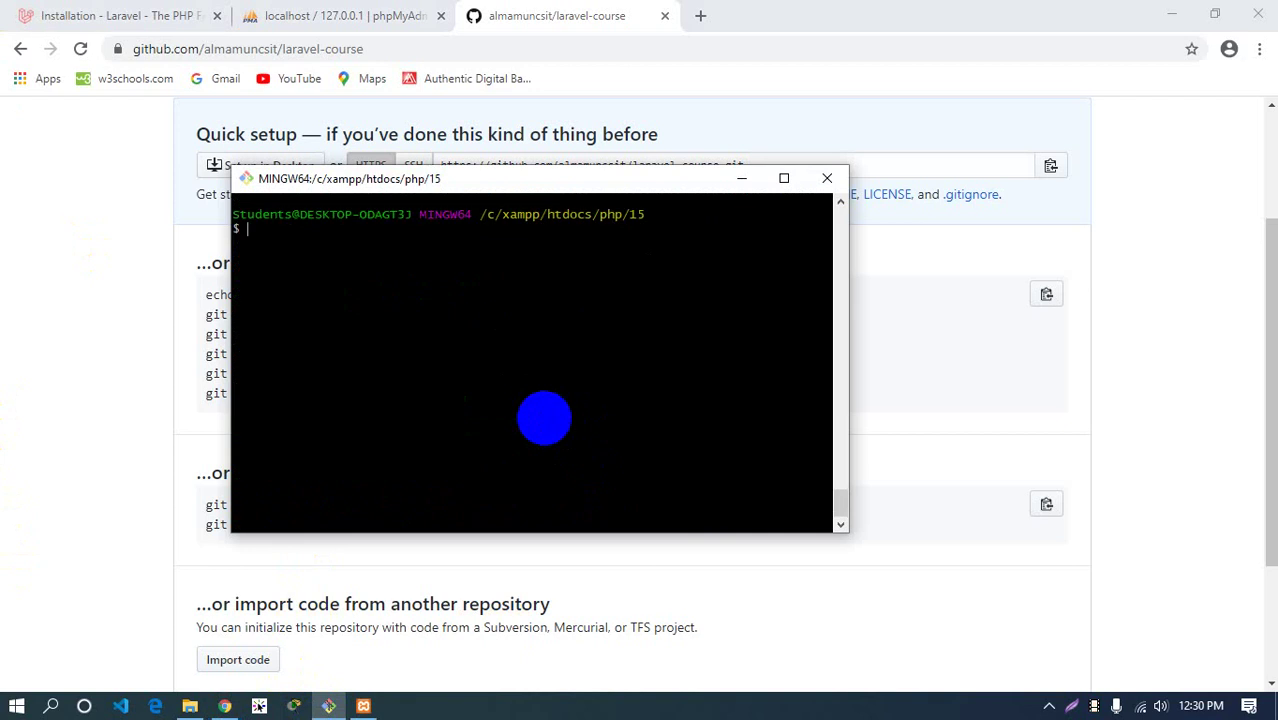
{"action": "type", "text": "ls"}
{"action": "key", "text": "Return"}
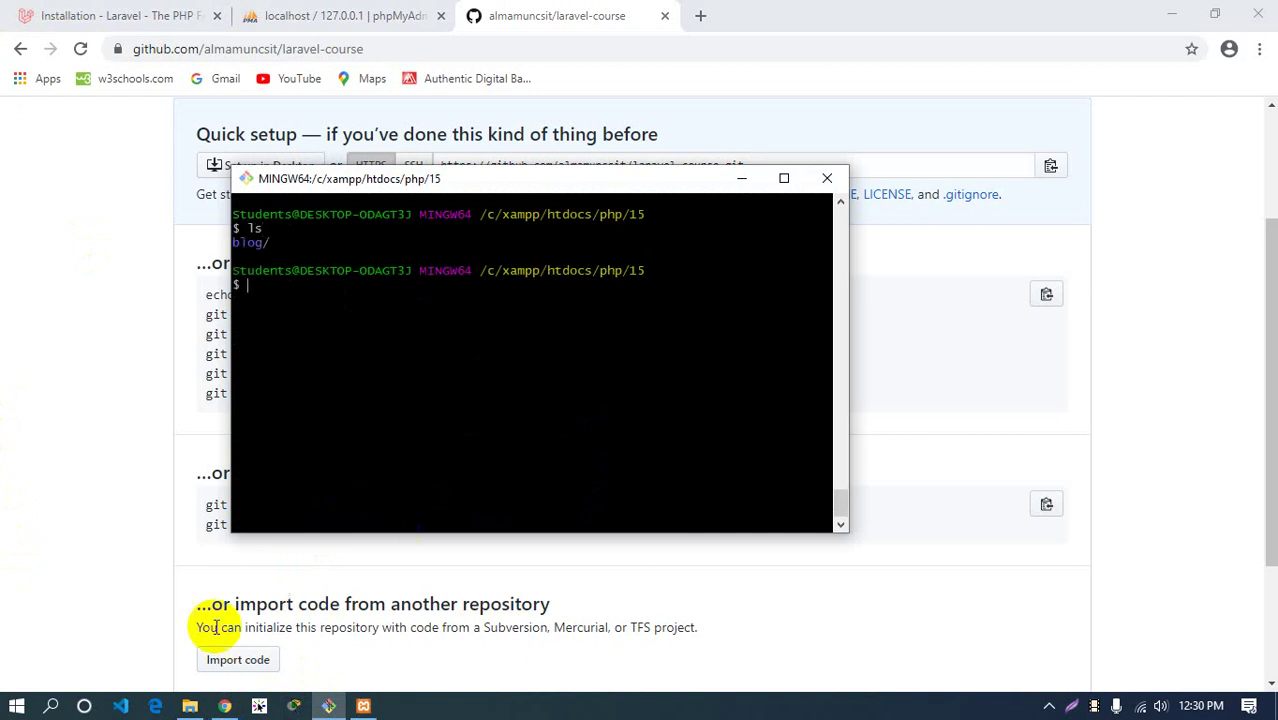
{"action": "left_click", "coordinate": [189, 706]}
{"action": "double_click", "coordinate": [386, 155]}
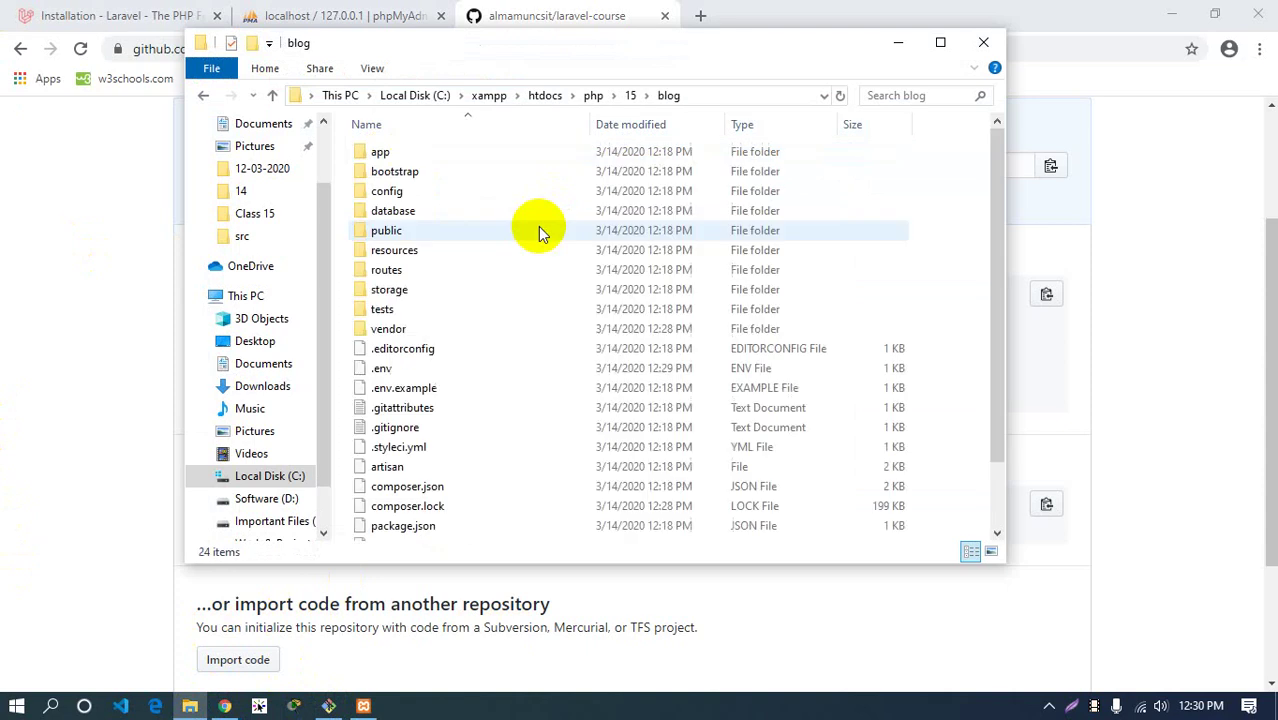
{"action": "scroll", "coordinate": [508, 368], "scroll_direction": "down", "scroll_amount": 2}
{"action": "scroll", "coordinate": [580, 305], "scroll_direction": "up", "scroll_amount": 2}
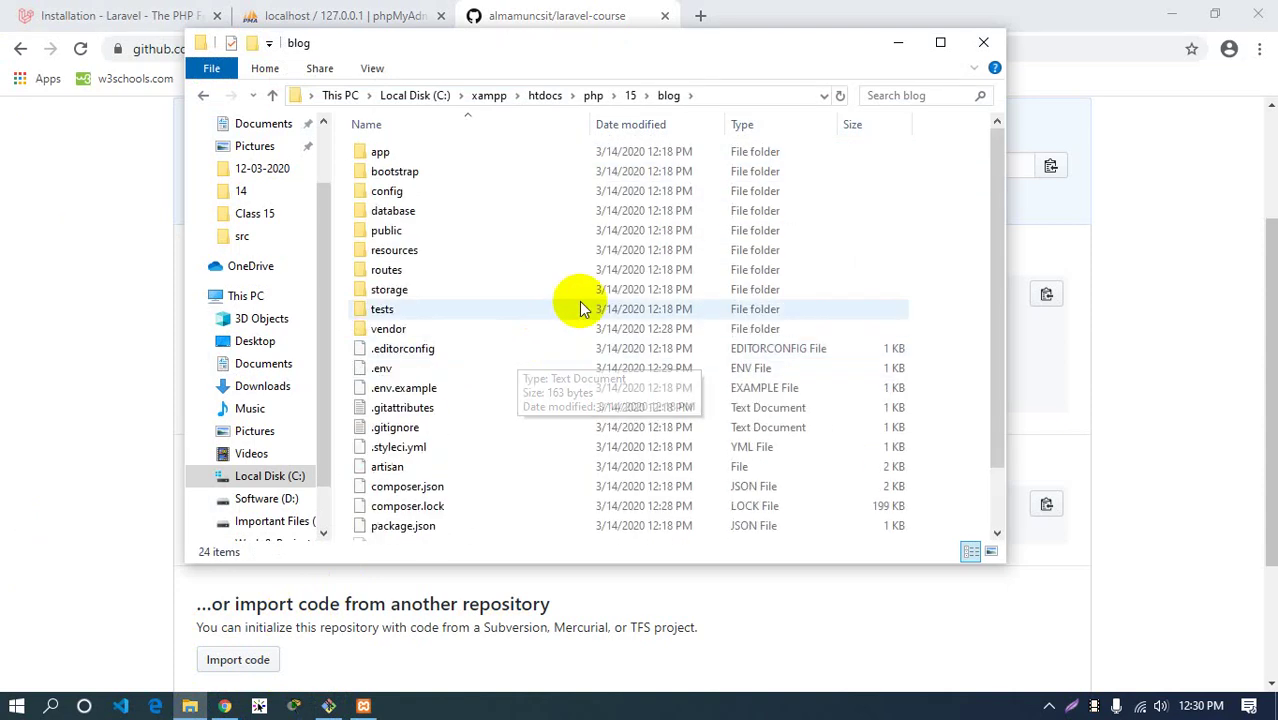
{"action": "left_click", "coordinate": [630, 95]}
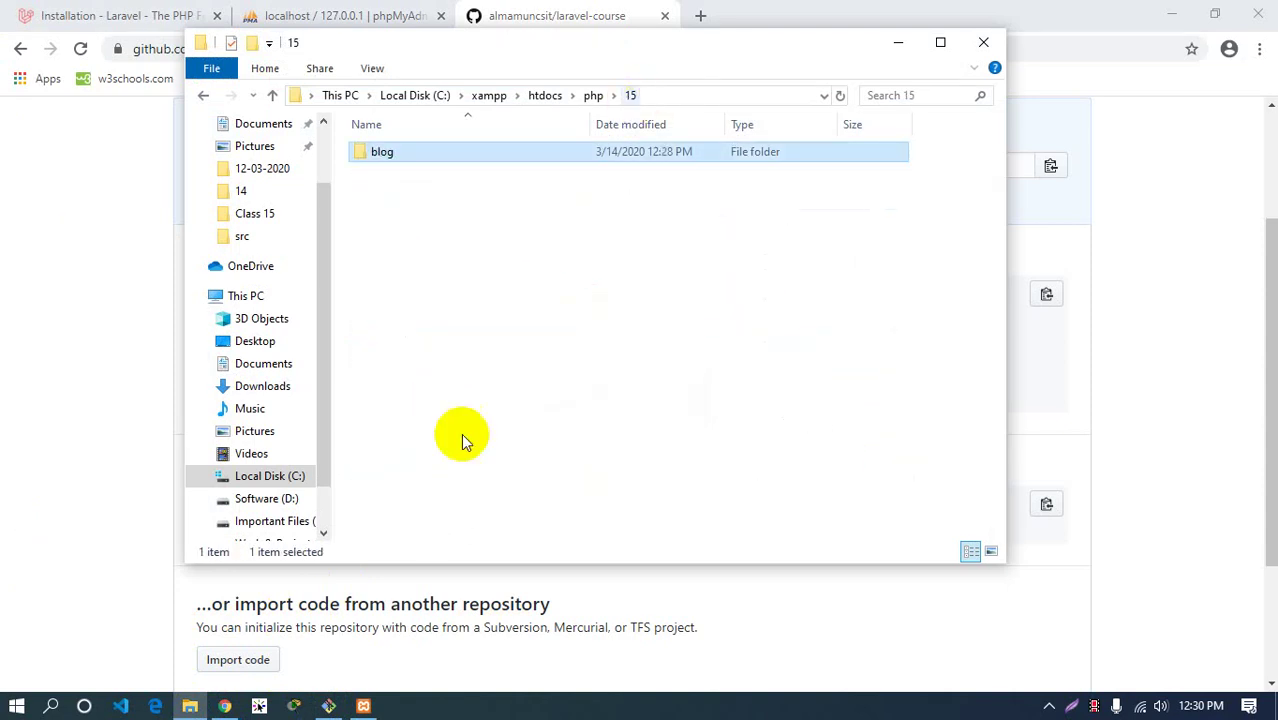
Clear the Git Bash screen and return File Explorer to folder 15
{"action": "left_click", "coordinate": [329, 706]}
{"action": "left_click", "coordinate": [333, 302]}
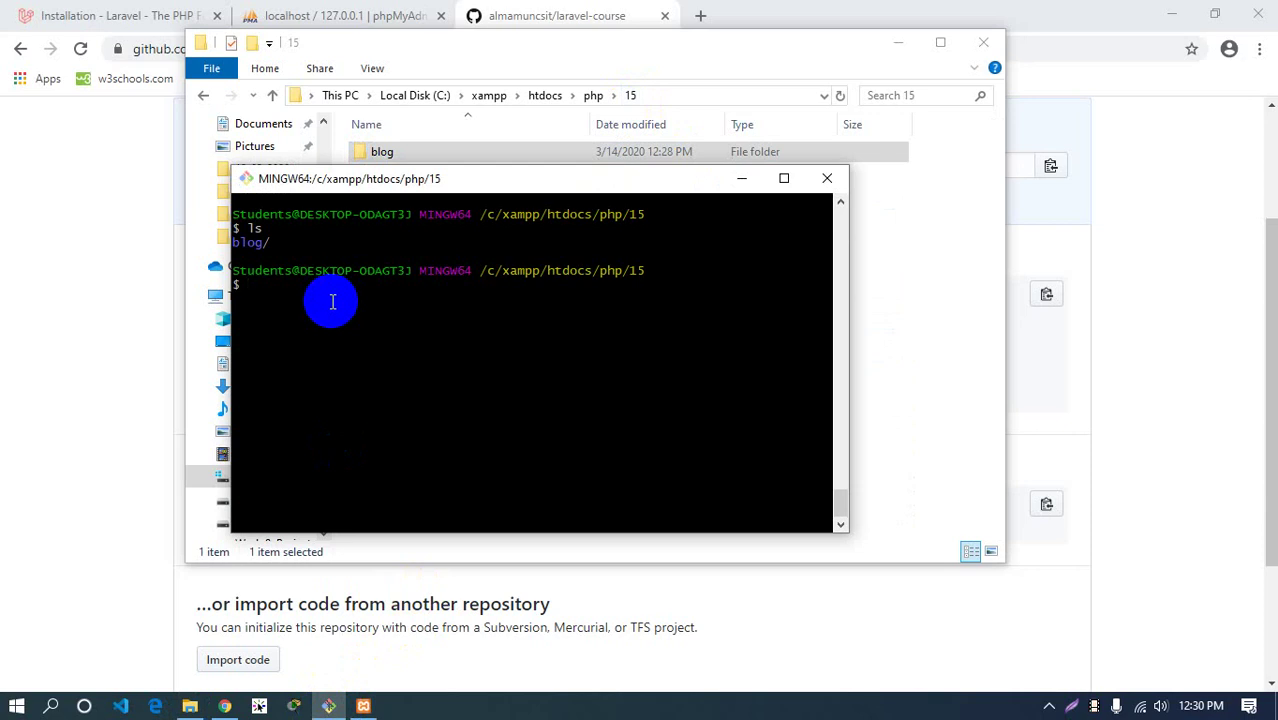
{"action": "key", "text": "ctrl+l"}
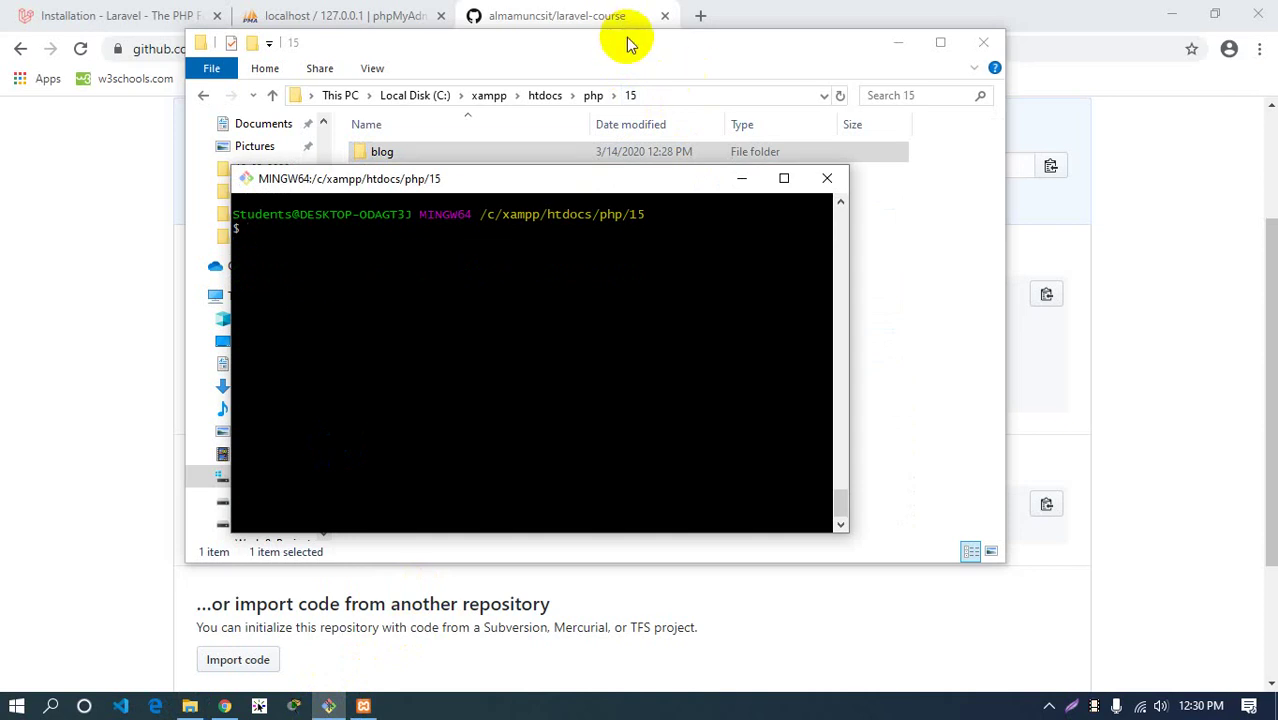
{"action": "left_click", "coordinate": [628, 42]}
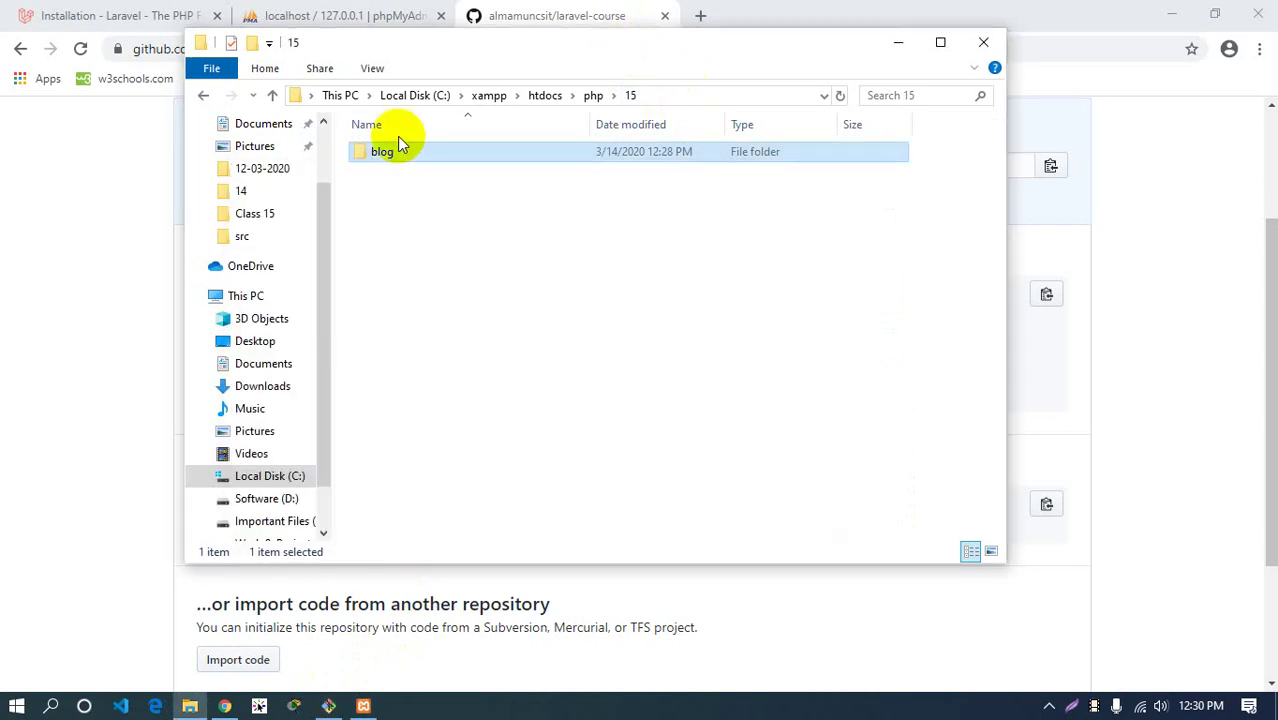
{"action": "left_click", "coordinate": [635, 95]}
Rename the blog folder to laravel-course, copied from the GitHub clone URL, and open Git Bash
{"action": "left_click", "coordinate": [86, 215]}
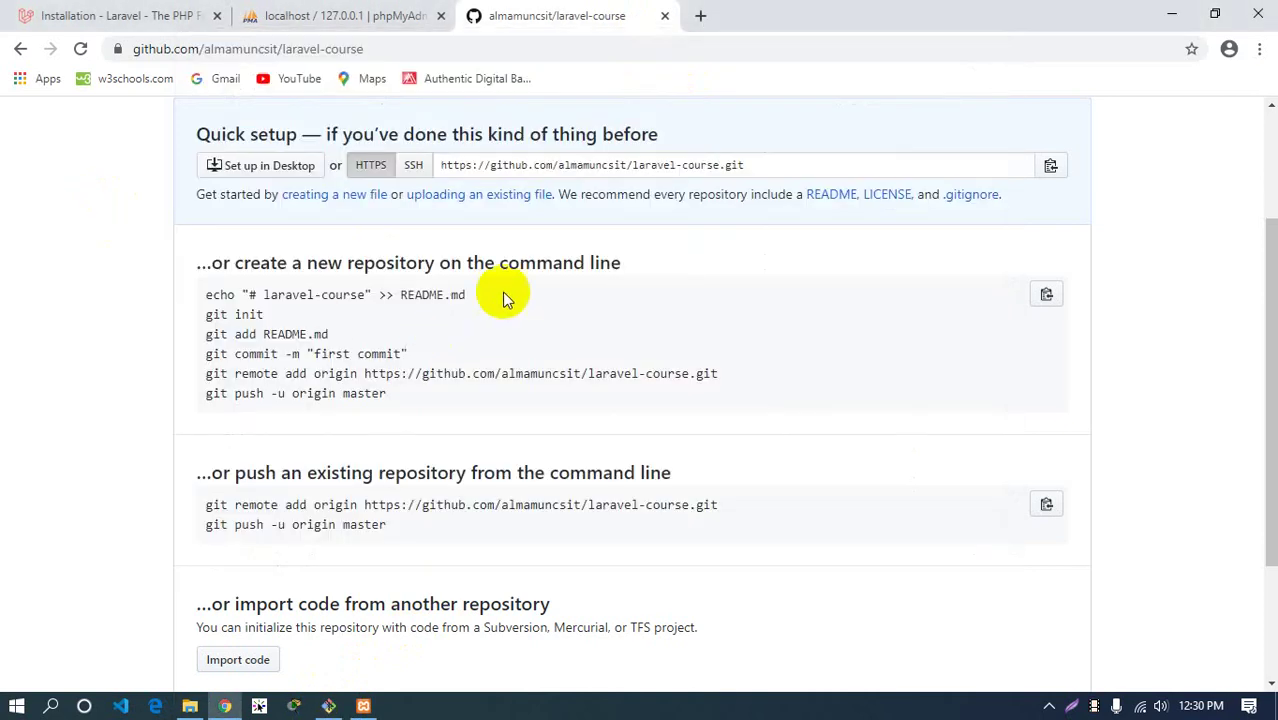
{"action": "left_click", "coordinate": [641, 167]}
{"action": "left_click_drag", "start_coordinate": [641, 167], "coordinate": [721, 165]}
{"action": "key", "text": "ctrl+c"}
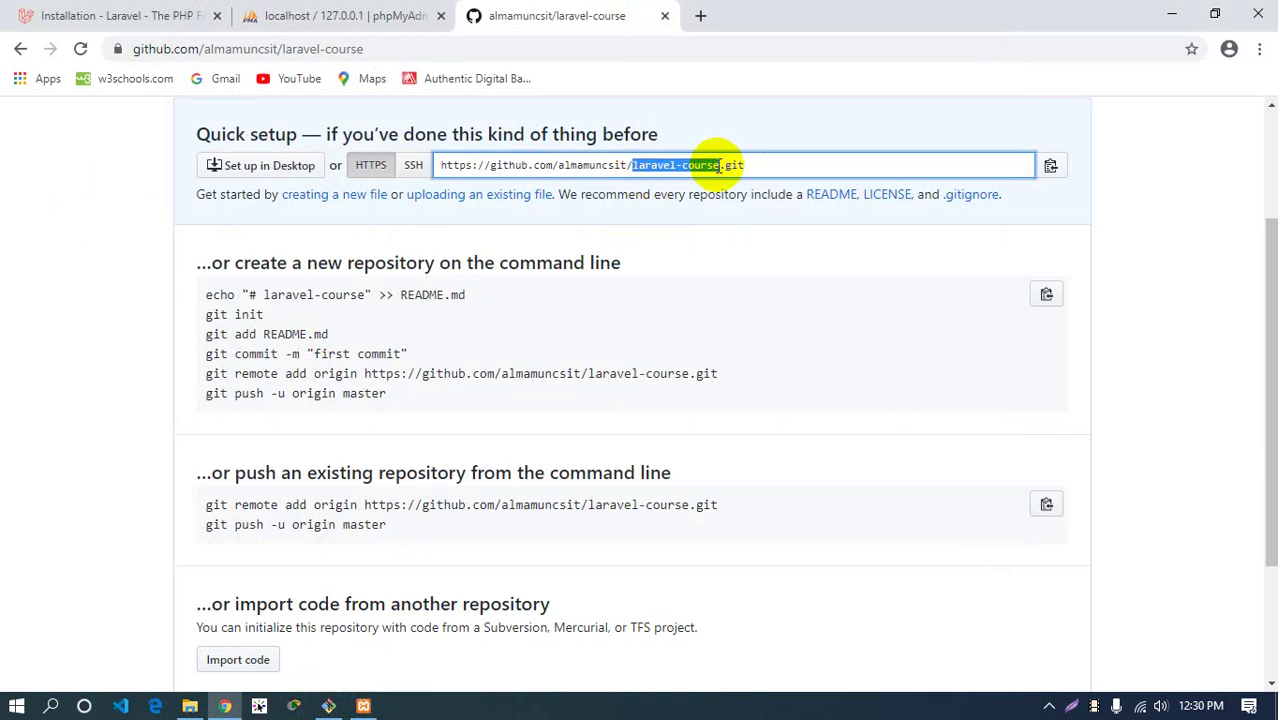
{"action": "left_click", "coordinate": [189, 706]}
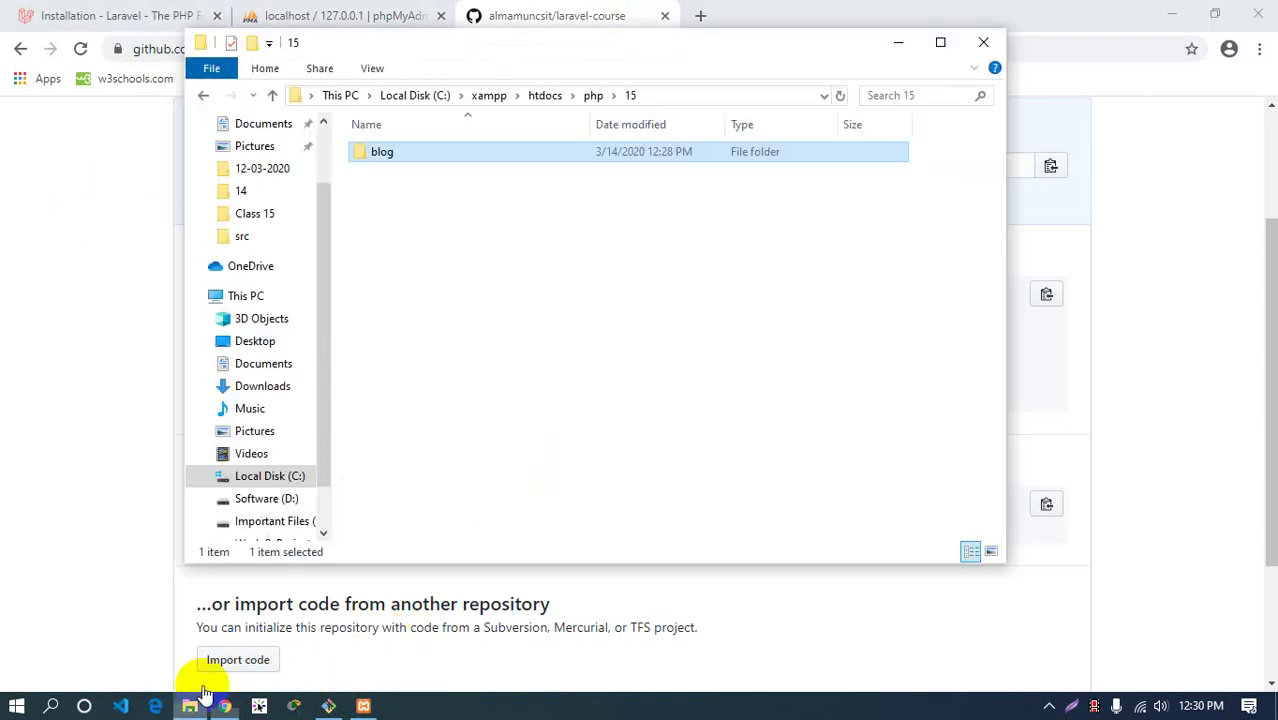
{"action": "left_click", "coordinate": [390, 157]}
{"action": "key", "text": "ctrl+v"}
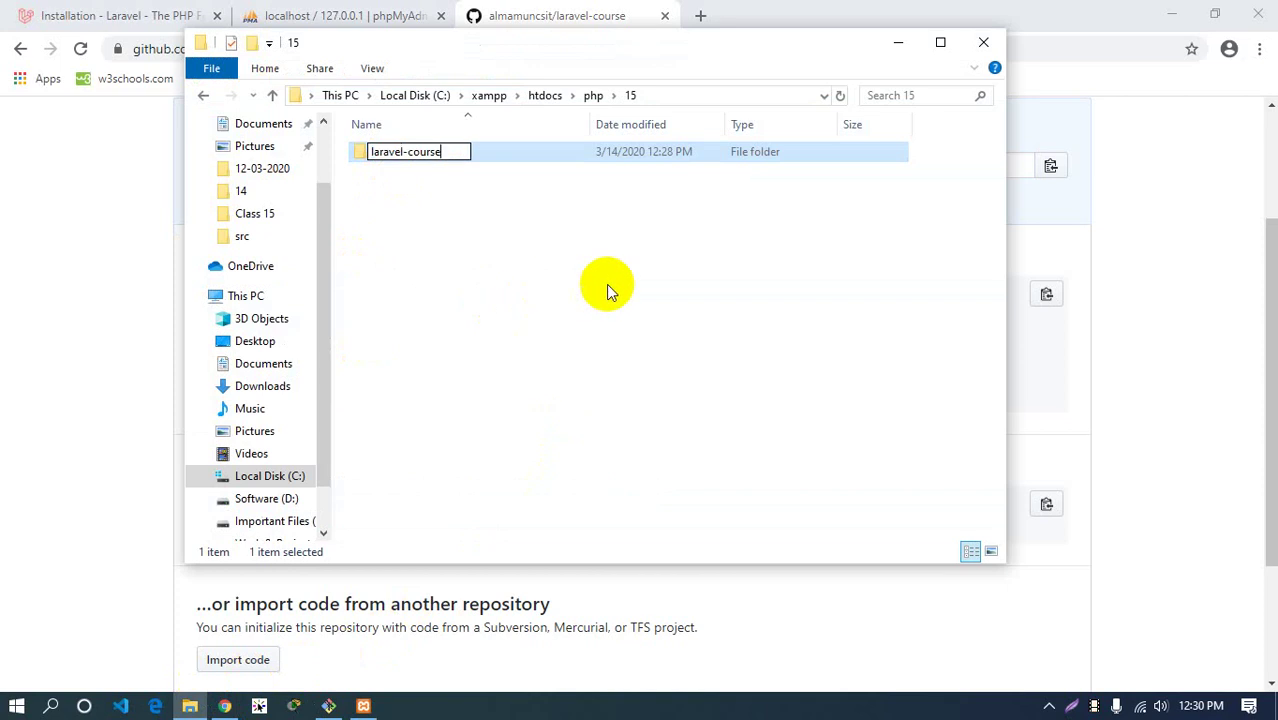
{"action": "left_click", "coordinate": [616, 290]}
{"action": "left_click", "coordinate": [328, 706]}
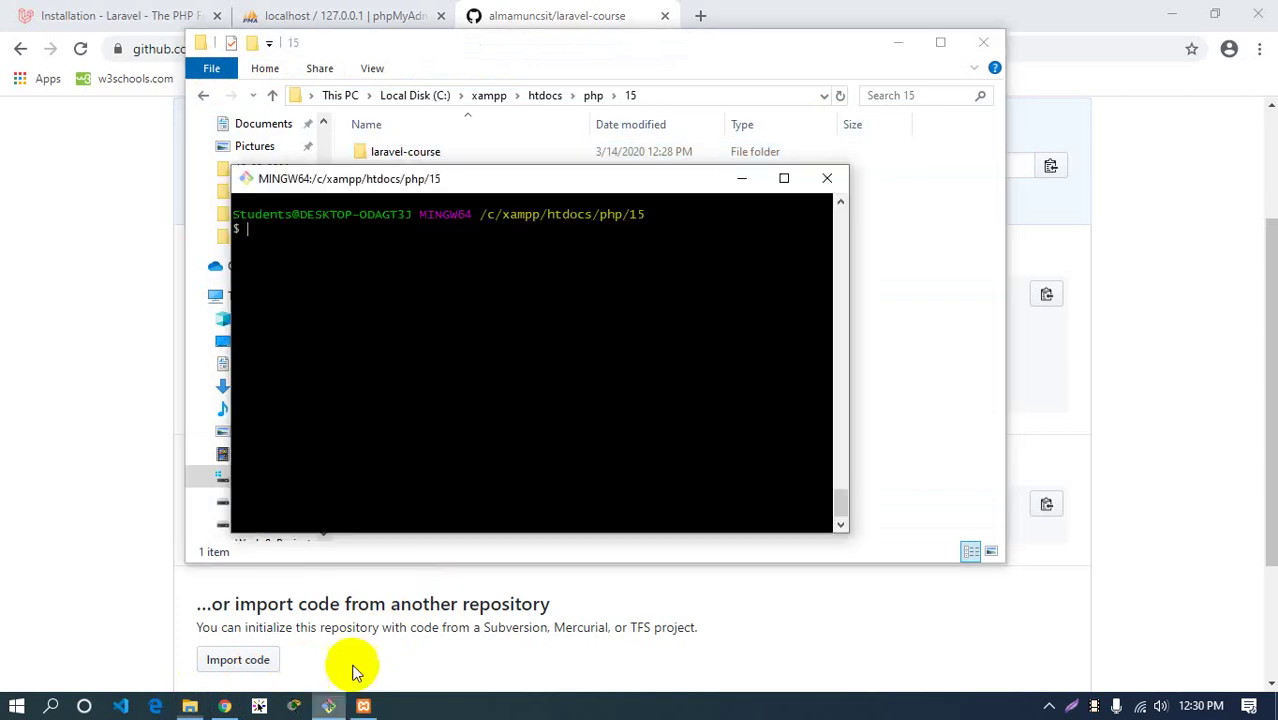
List the folder and cd into laravel-course/ using Tab completion
{"action": "type", "text": "ls"}
{"action": "key", "text": "Return"}
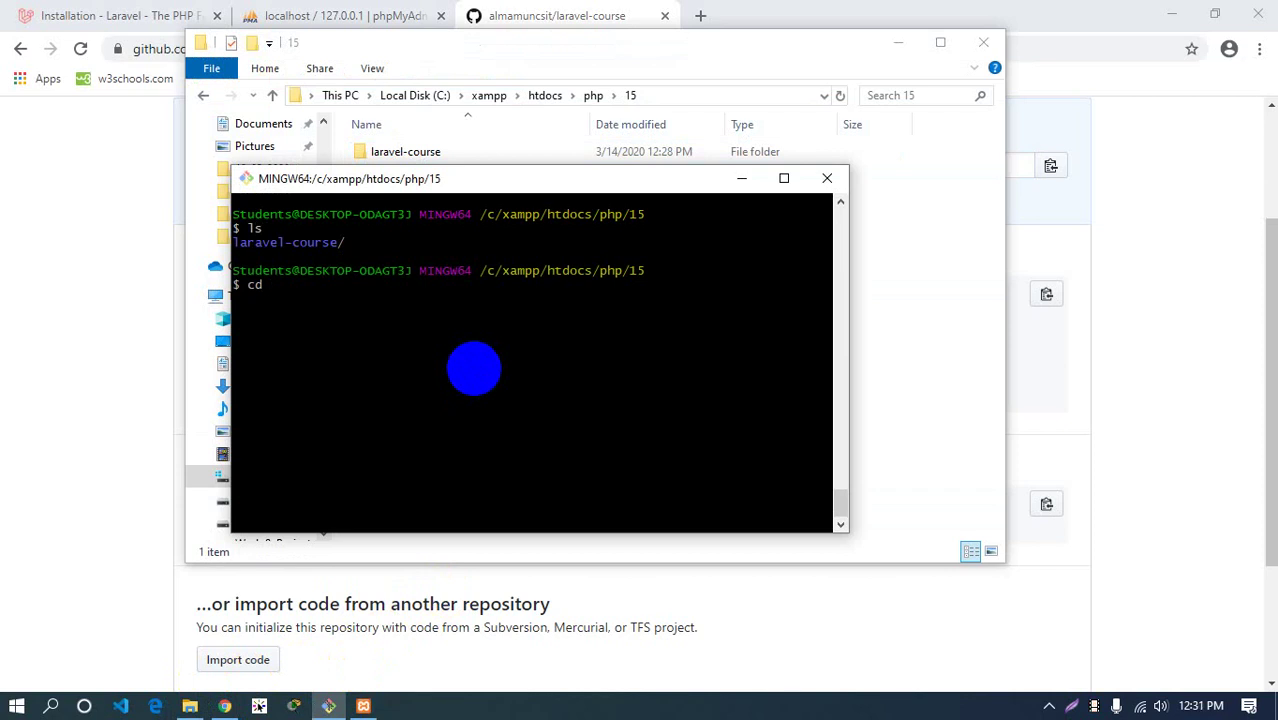
{"action": "type", "text": "cd la"}
{"action": "key", "text": "Tab"}
{"action": "key", "text": "Return"}
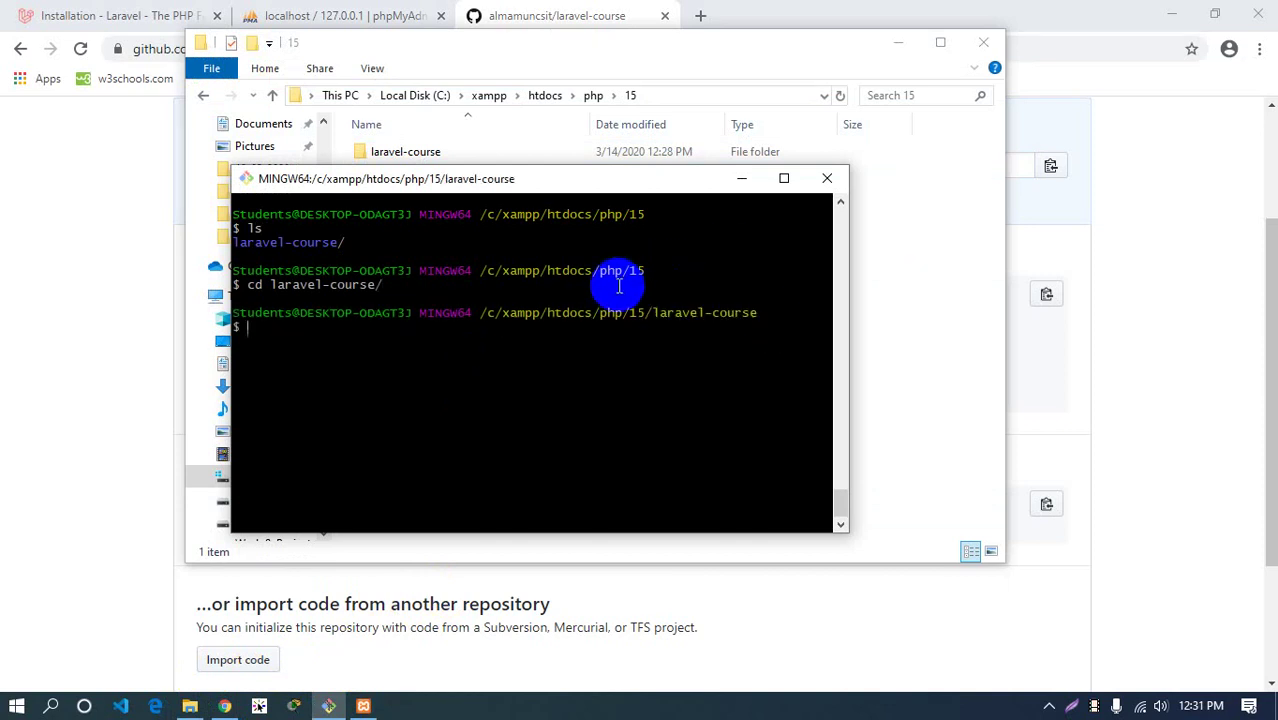
{"action": "left_click_drag", "start_coordinate": [489, 275], "coordinate": [641, 272]}
{"action": "left_click", "coordinate": [645, 271]}
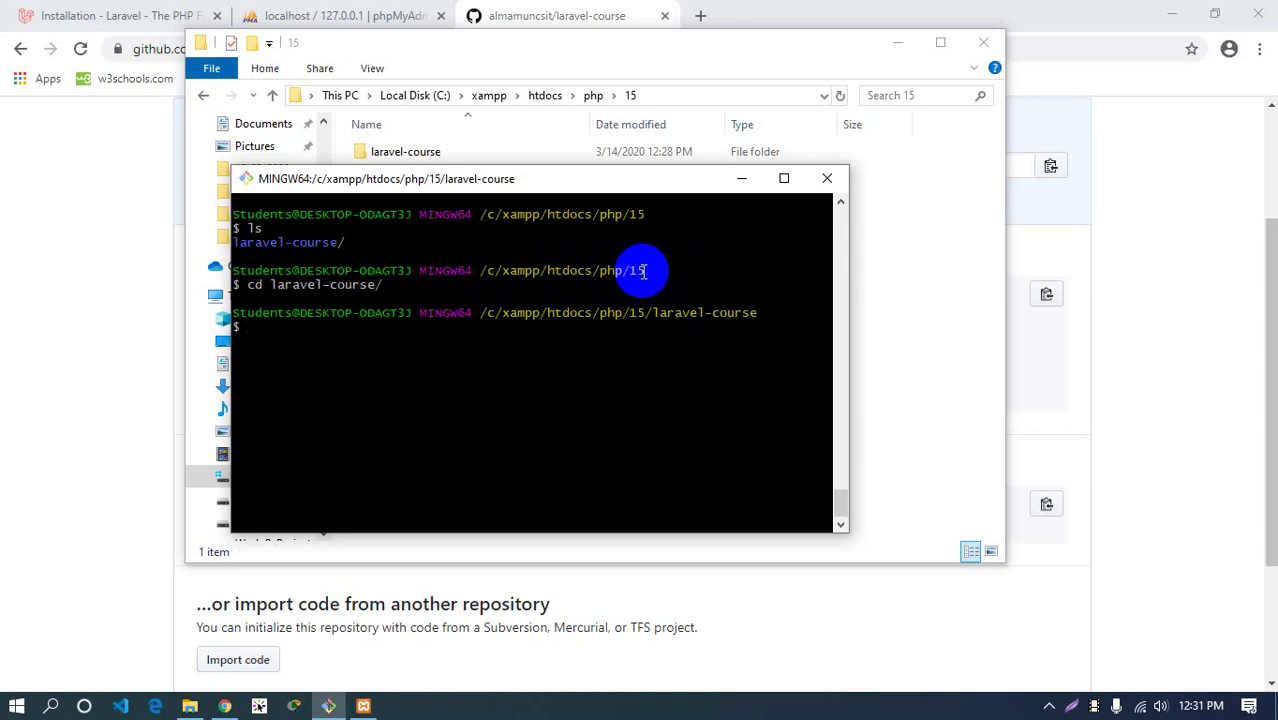
Move and enlarge the terminal window, then clear the screen with Ctrl+L
{"action": "left_click_drag", "start_coordinate": [562, 181], "coordinate": [597, 145]}
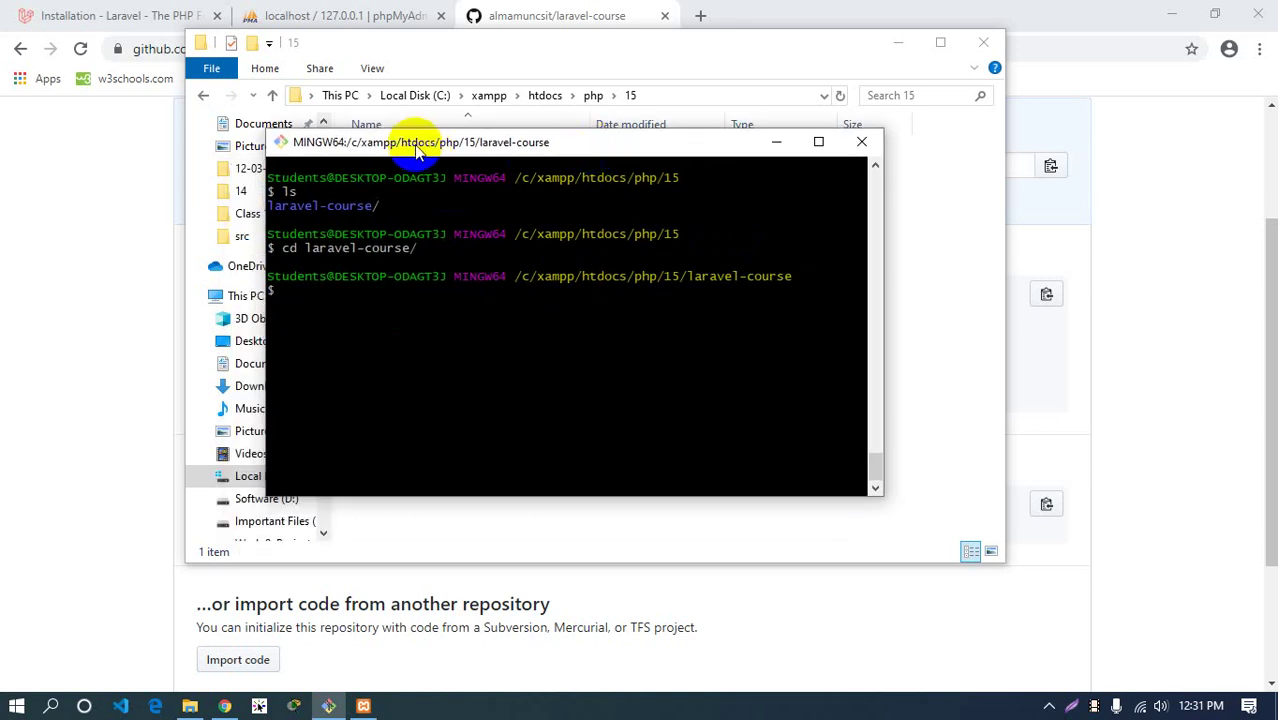
{"action": "left_click_drag", "start_coordinate": [418, 145], "coordinate": [317, 63]}
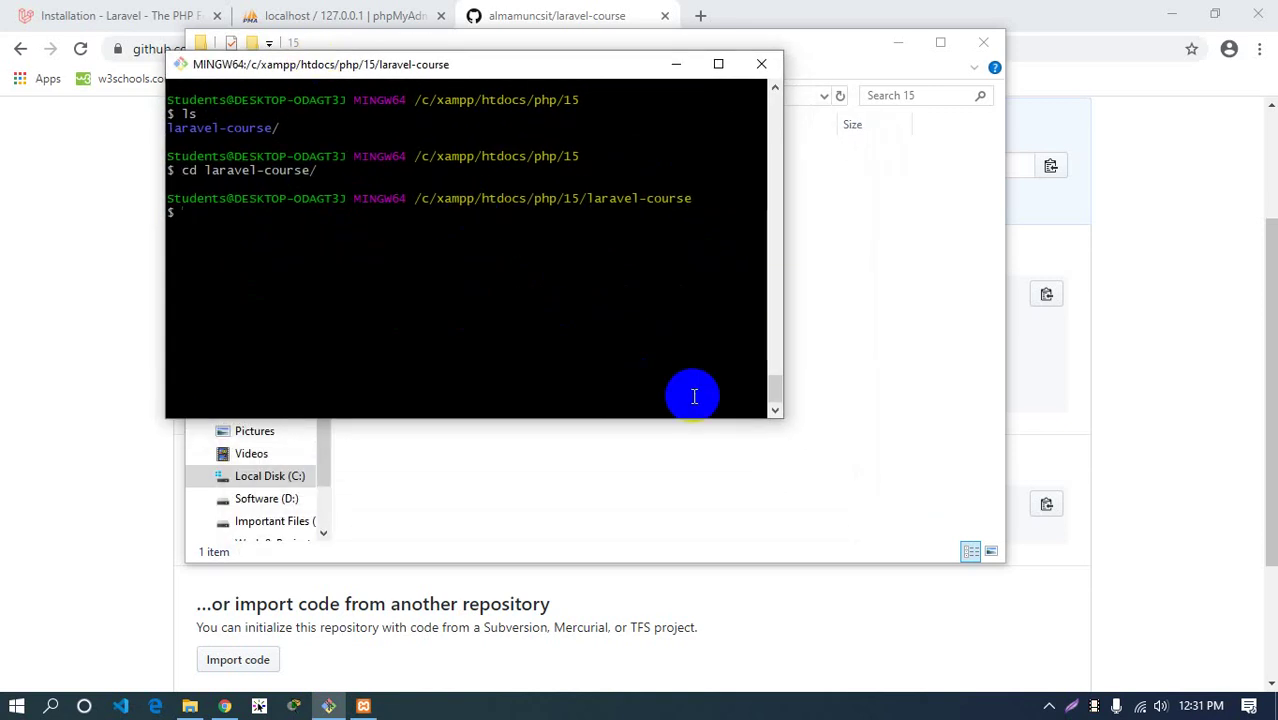
{"action": "left_click_drag", "start_coordinate": [782, 416], "coordinate": [987, 583]}
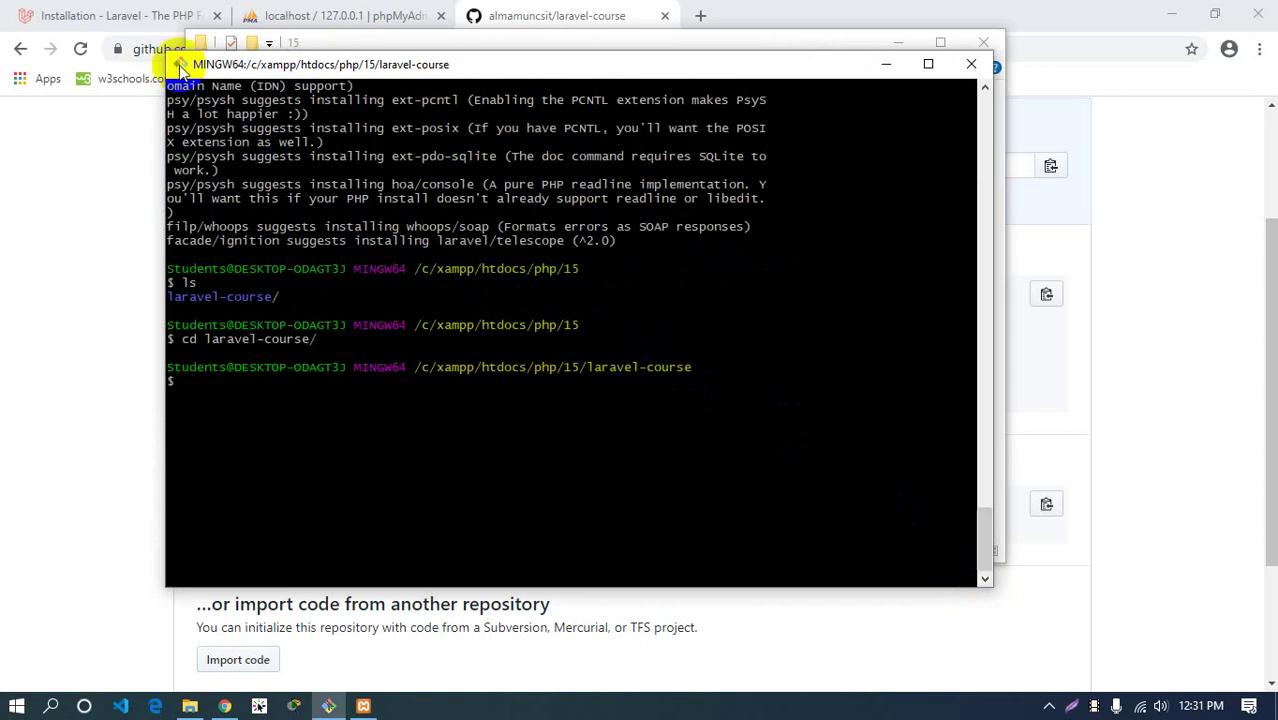
{"action": "key", "text": "ctrl+l"}
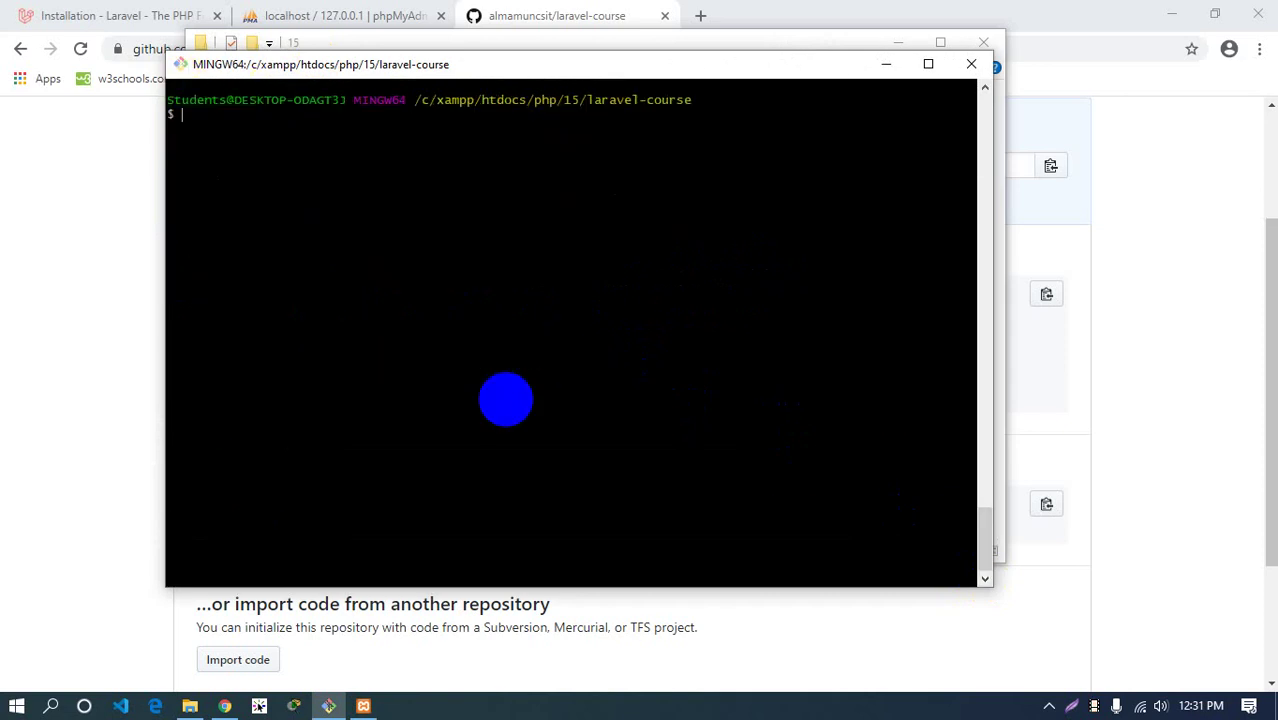
Change the Git Bash font to Lucida Console 12pt, then apply and save the options
{"action": "right_click", "coordinate": [314, 67]}
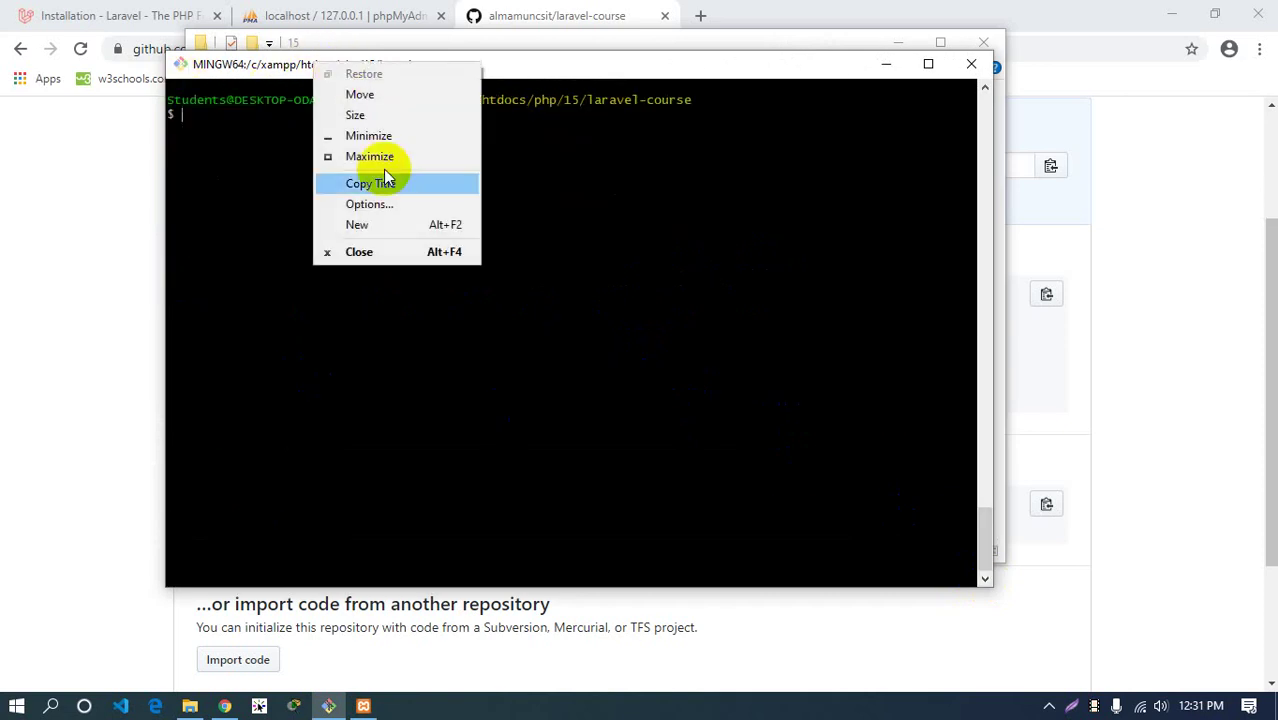
{"action": "left_click", "coordinate": [390, 205]}
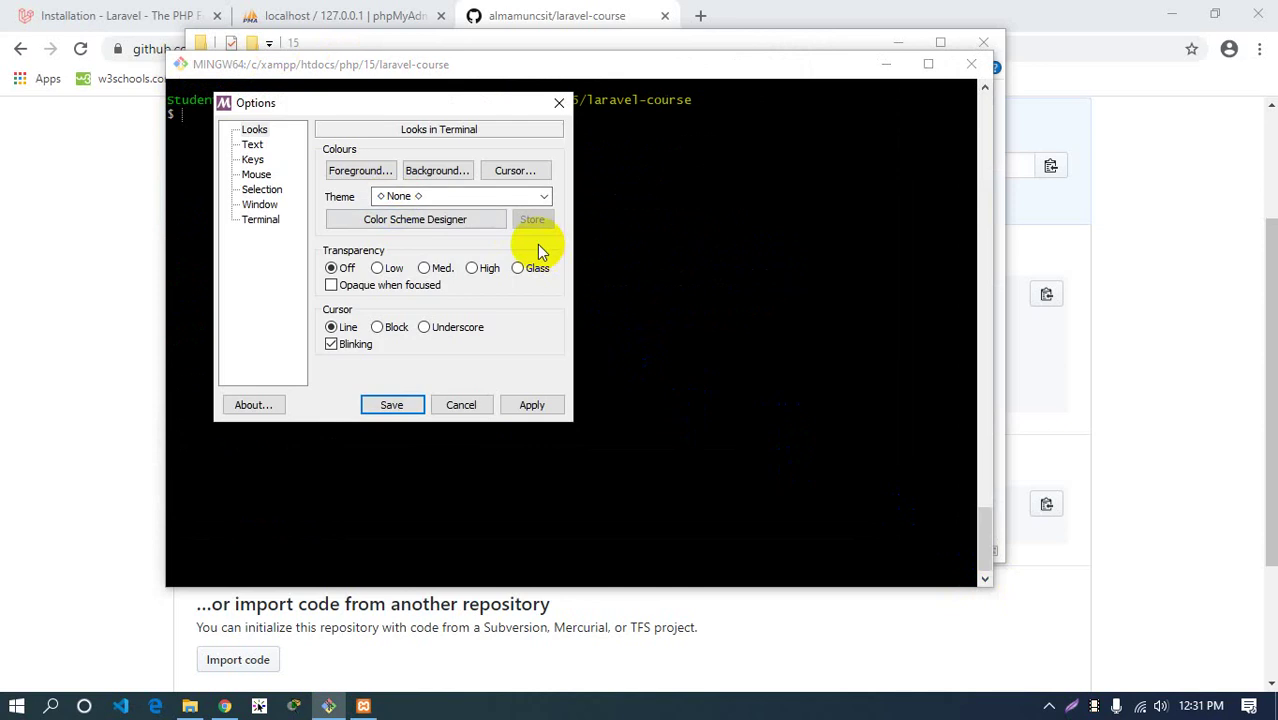
{"action": "left_click", "coordinate": [440, 172]}
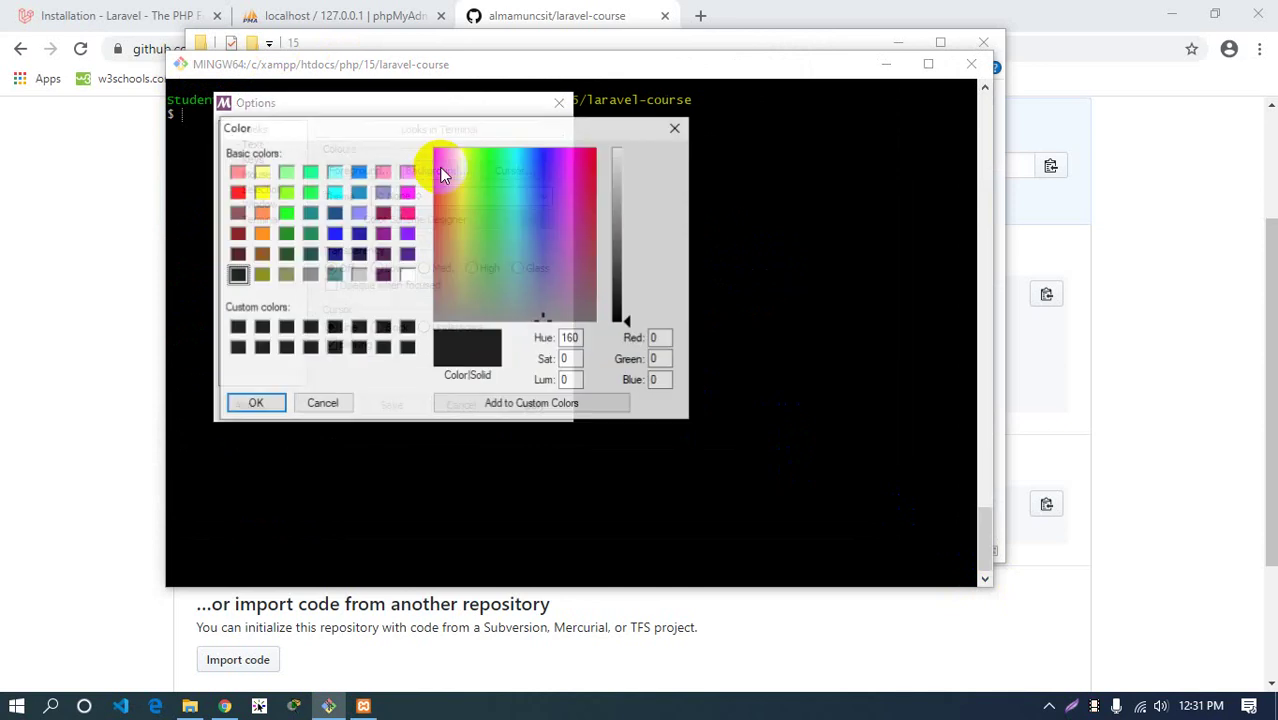
{"action": "left_click_drag", "start_coordinate": [368, 126], "coordinate": [740, 169]}
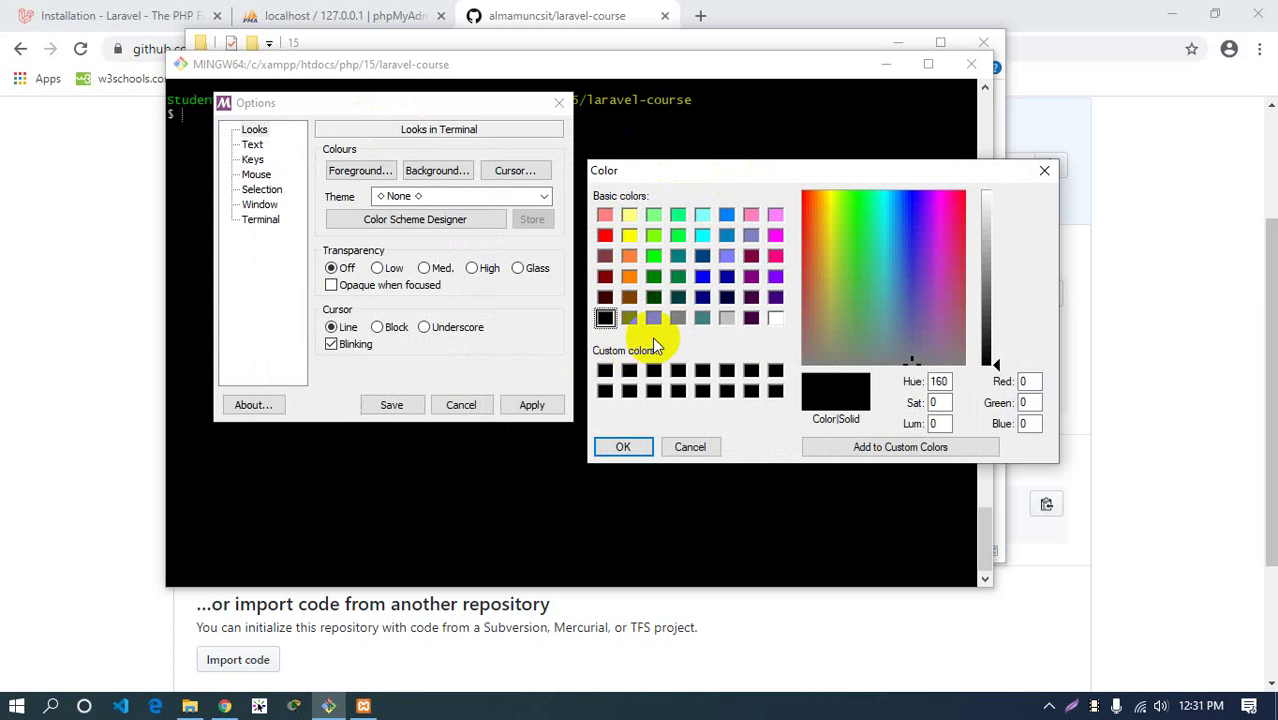
{"action": "left_click", "coordinate": [1044, 170]}
{"action": "left_click", "coordinate": [252, 146]}
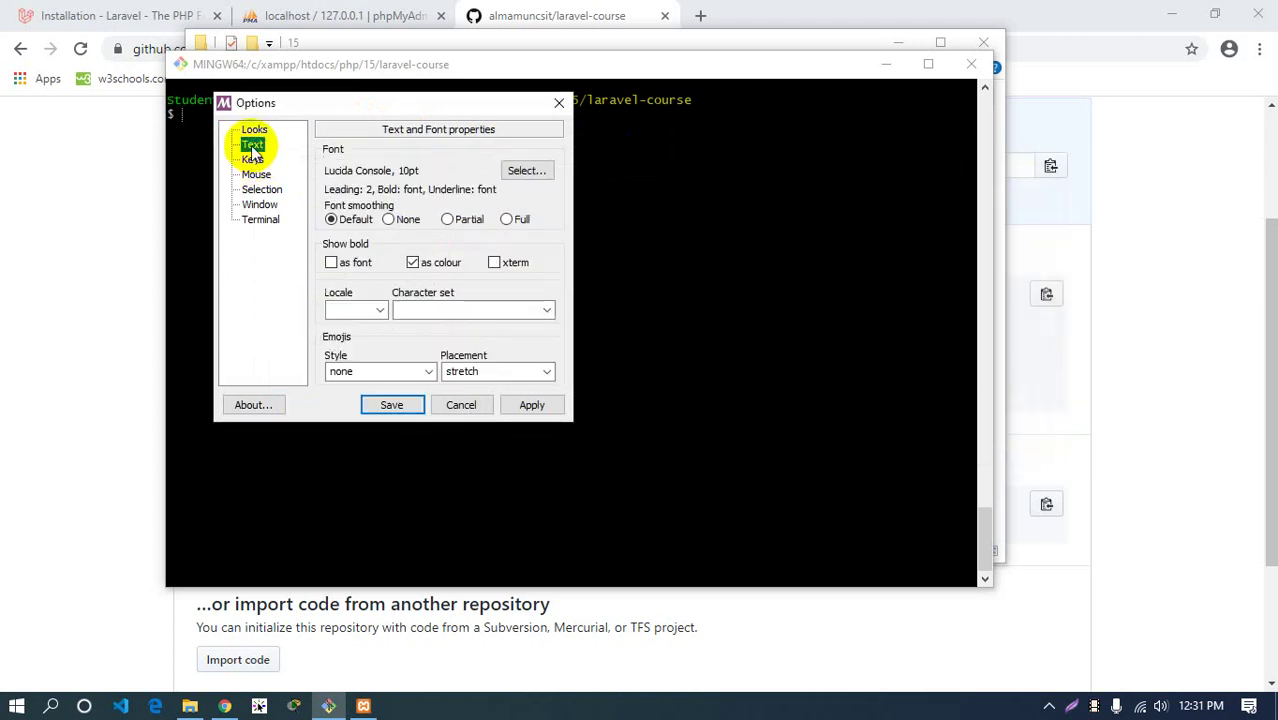
{"action": "left_click", "coordinate": [532, 170]}
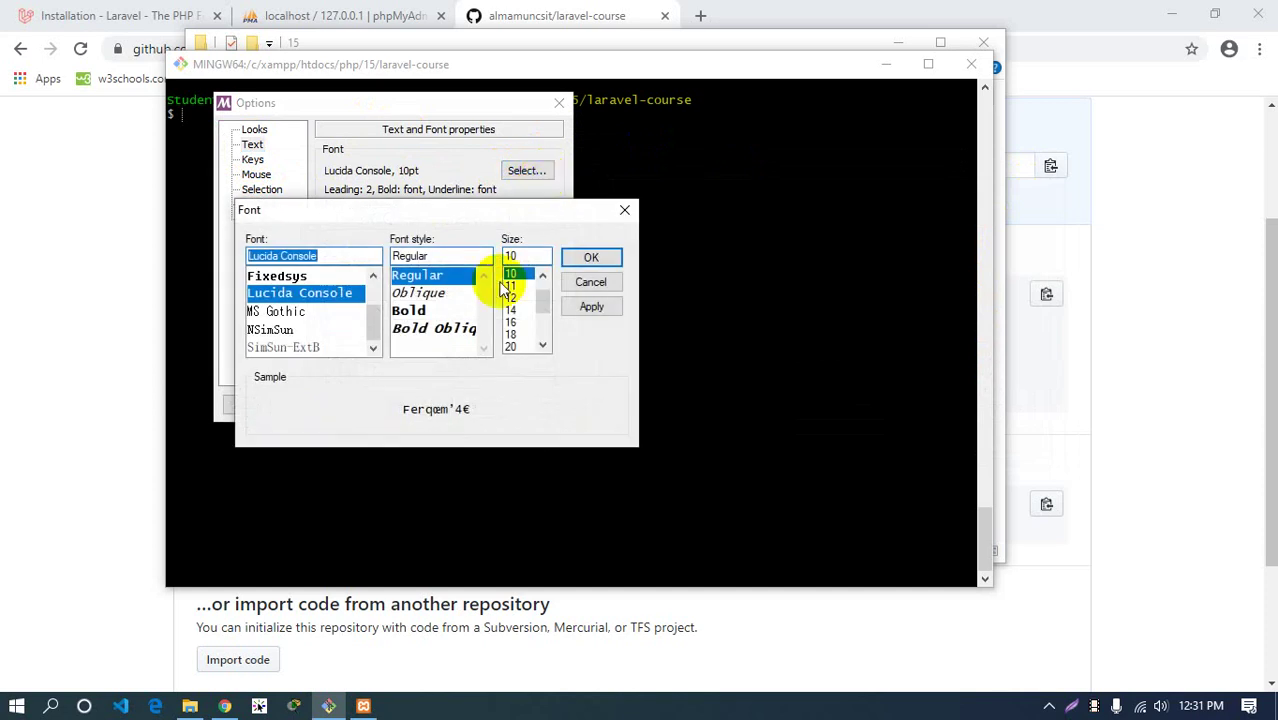
{"action": "left_click", "coordinate": [511, 297]}
{"action": "left_click", "coordinate": [587, 255]}
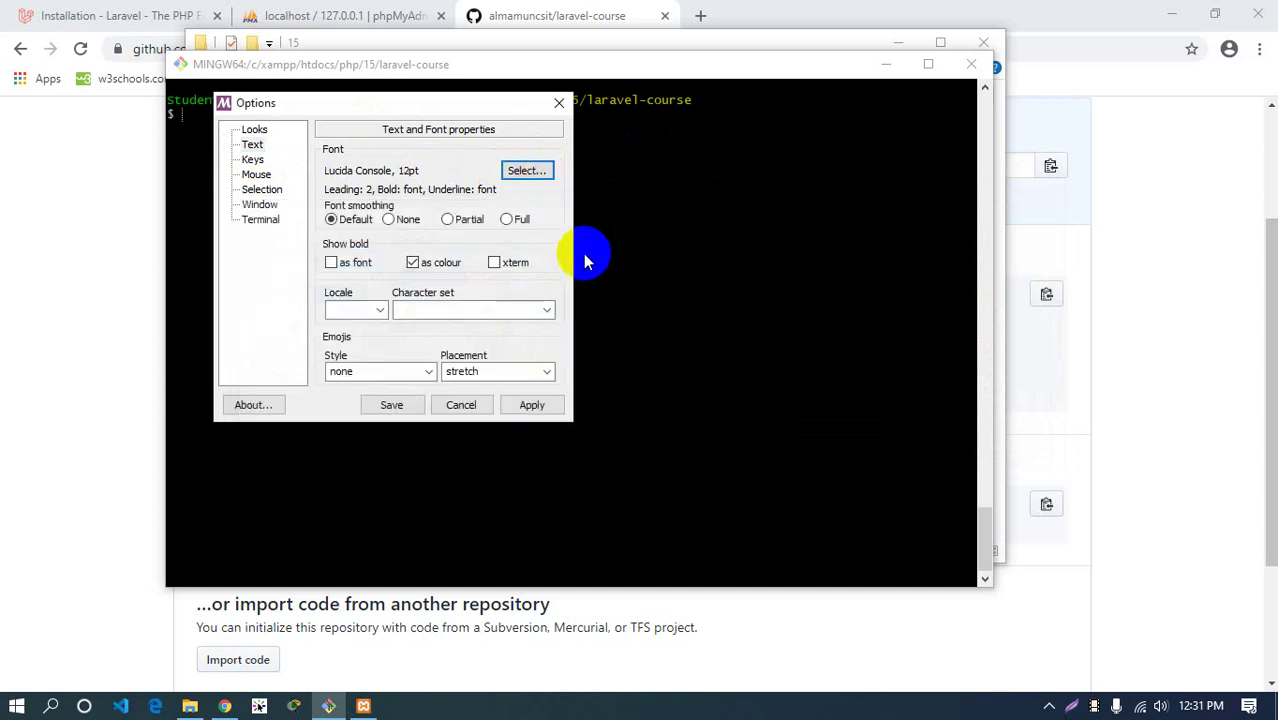
{"action": "left_click", "coordinate": [528, 405]}
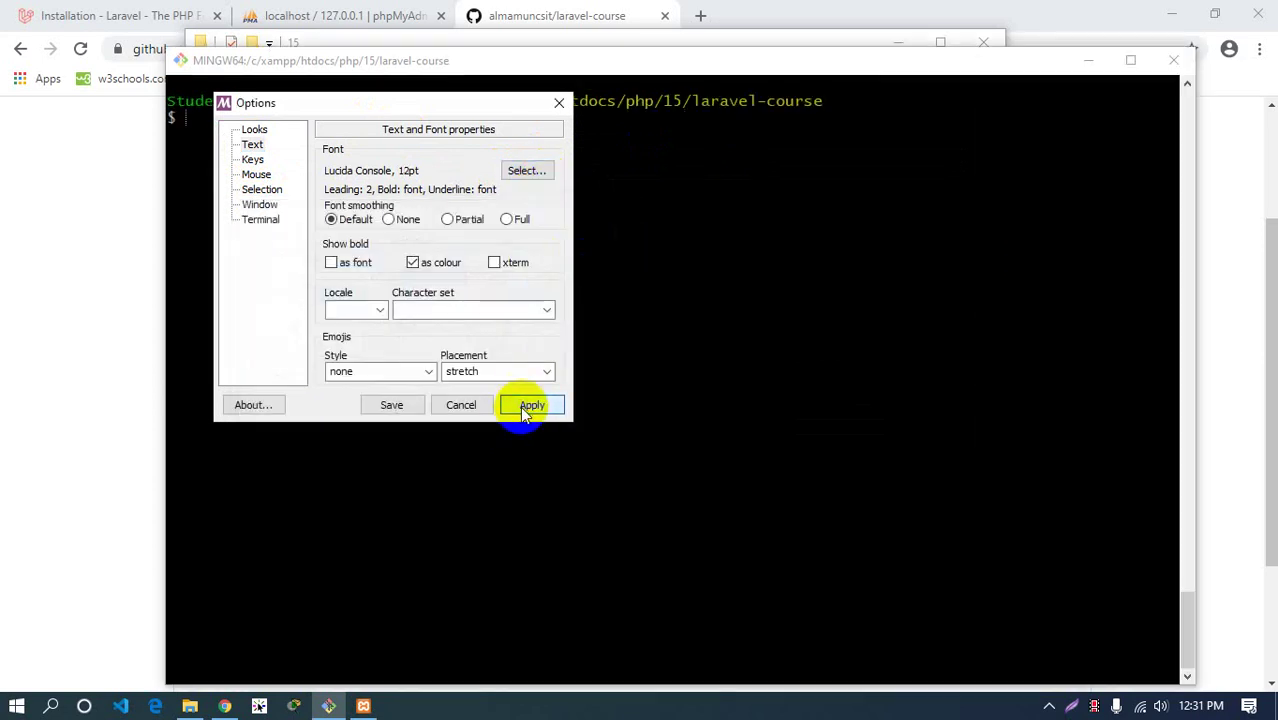
{"action": "left_click", "coordinate": [398, 405]}
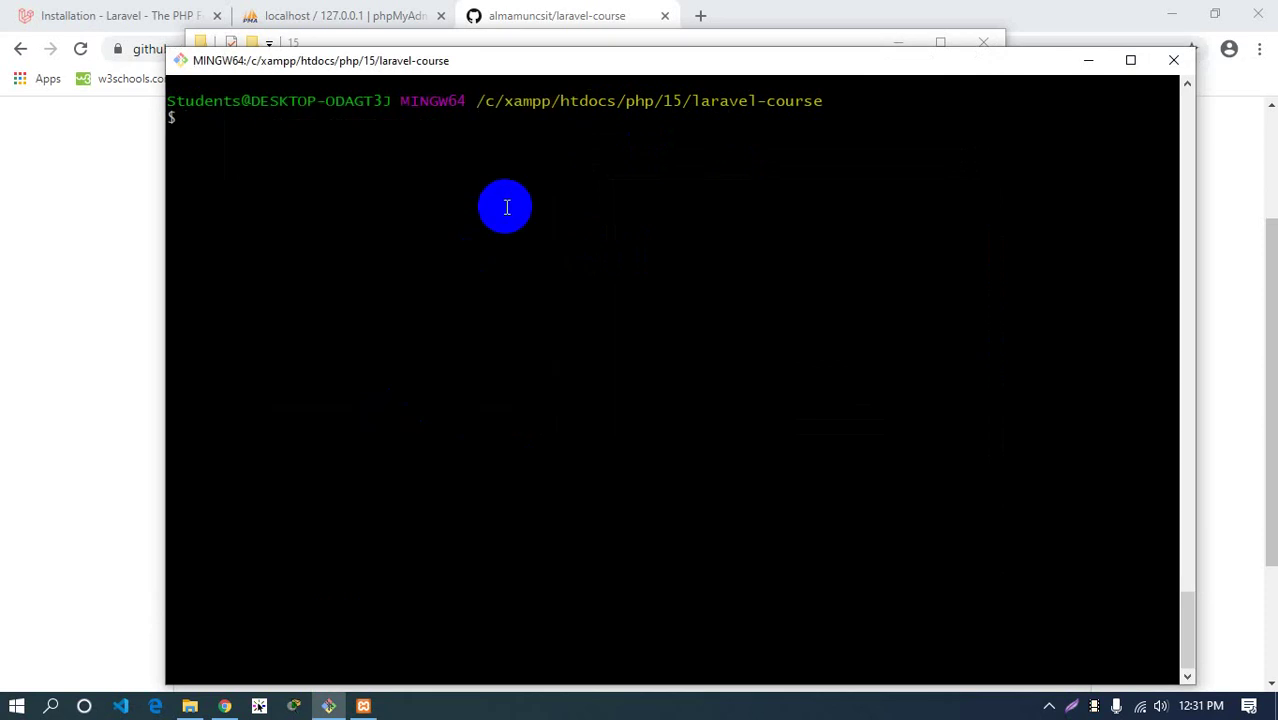
Test the larger font, maximise the terminal window and clear the screen
{"action": "left_click_drag", "start_coordinate": [450, 101], "coordinate": [720, 153]}
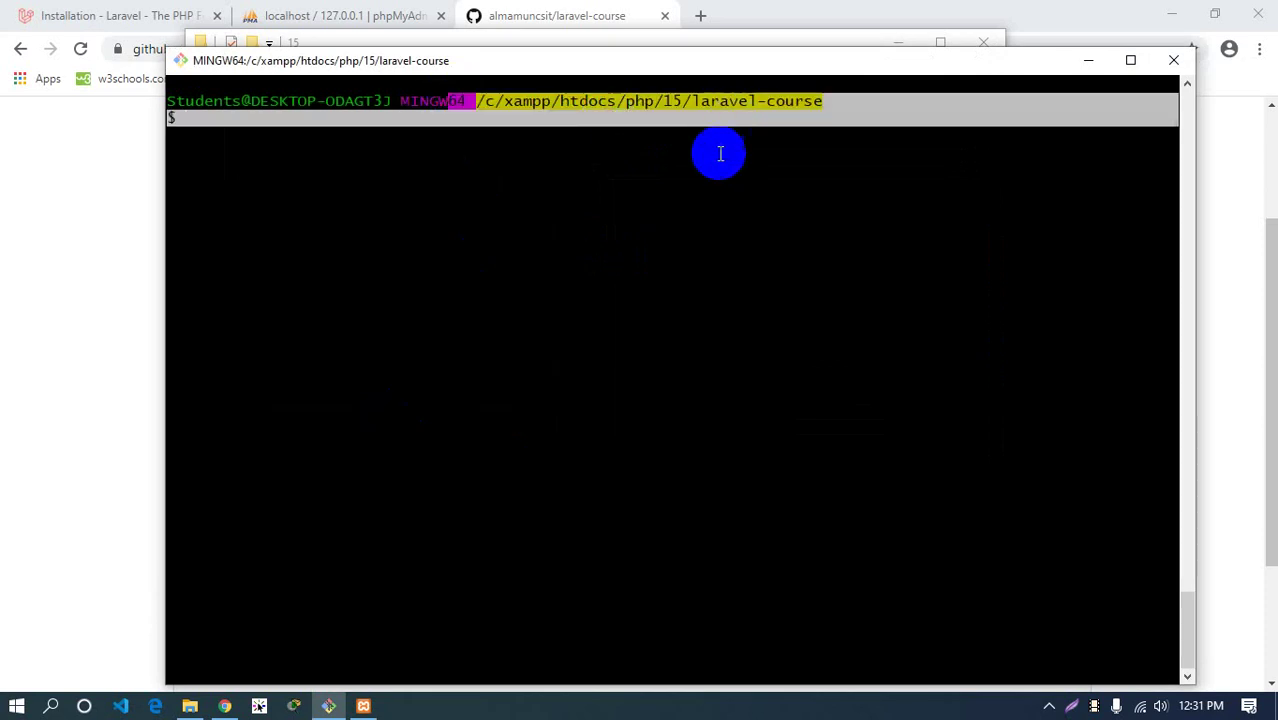
{"action": "left_click", "coordinate": [720, 153]}
{"action": "type", "text": "dfsdfsdf"}
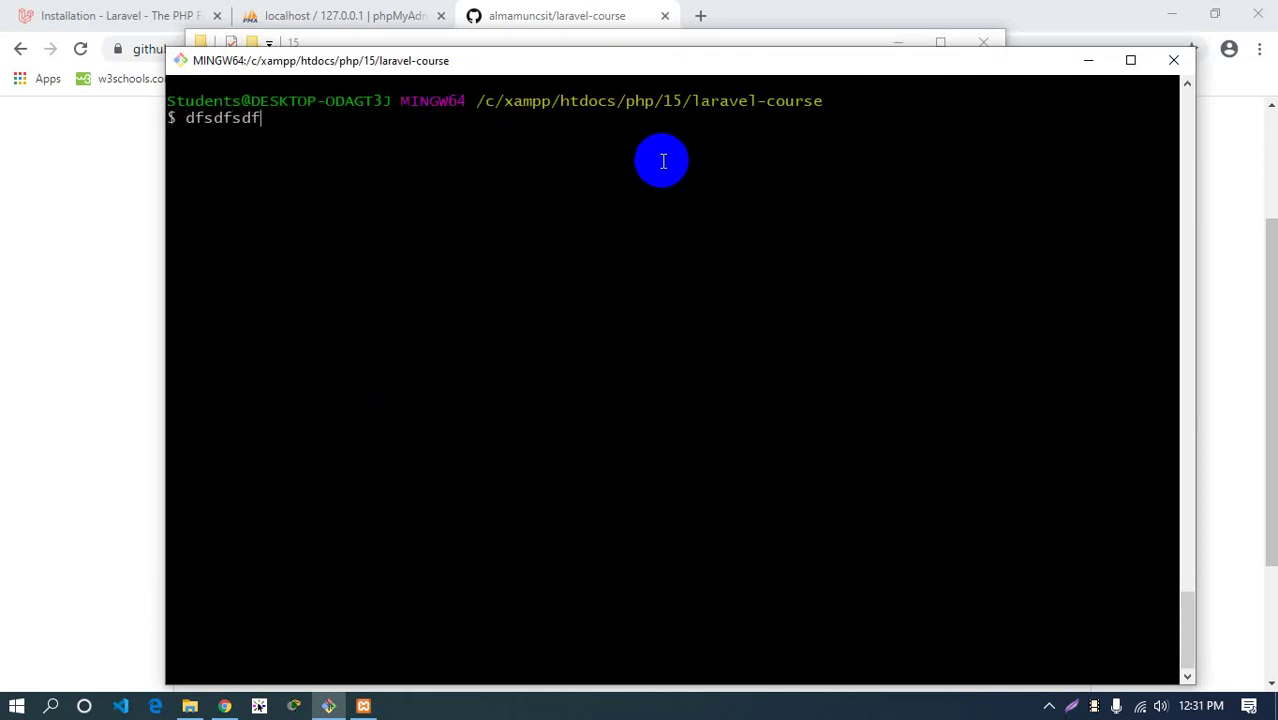
{"action": "key", "text": "BackSpace"}
{"action": "key", "text": "BackSpace"}
{"action": "key", "text": "BackSpace"}
{"action": "key", "text": "BackSpace"}
{"action": "key", "text": "BackSpace"}
{"action": "key", "text": "BackSpace"}
{"action": "key", "text": "BackSpace"}
{"action": "key", "text": "BackSpace"}
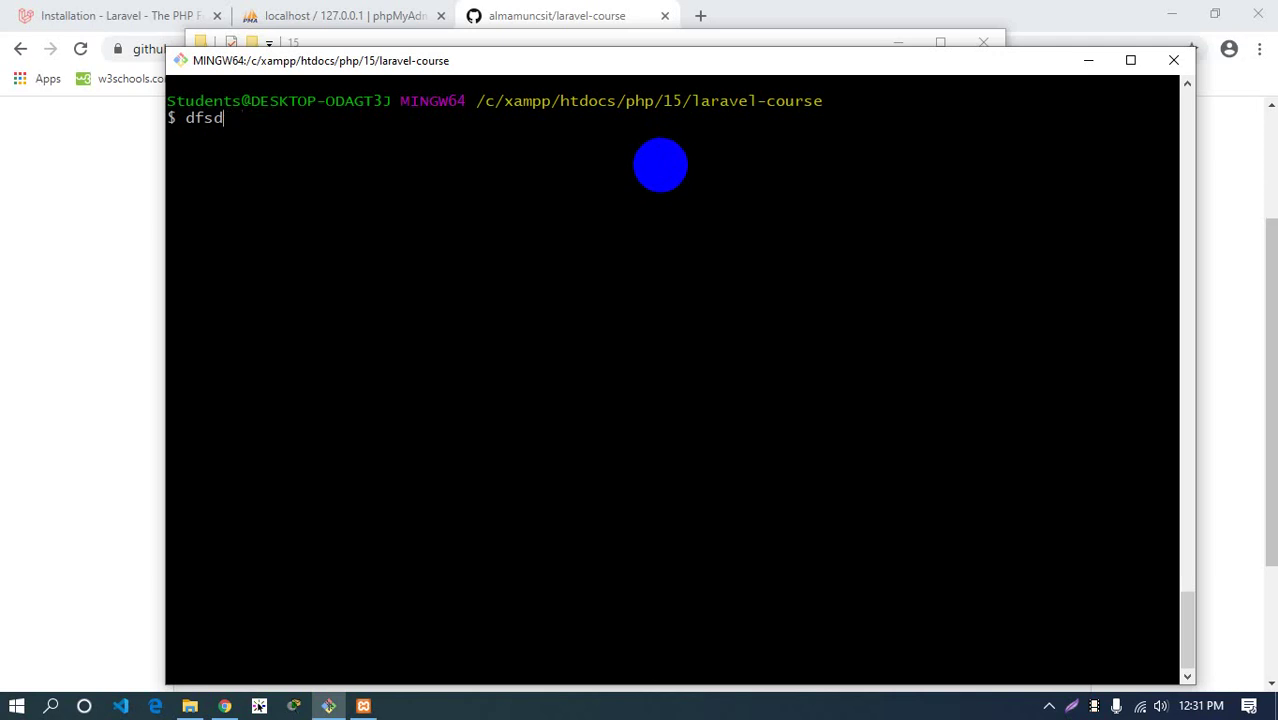
{"action": "left_click_drag", "start_coordinate": [537, 64], "coordinate": [522, 60]}
{"action": "double_click", "coordinate": [522, 62]}
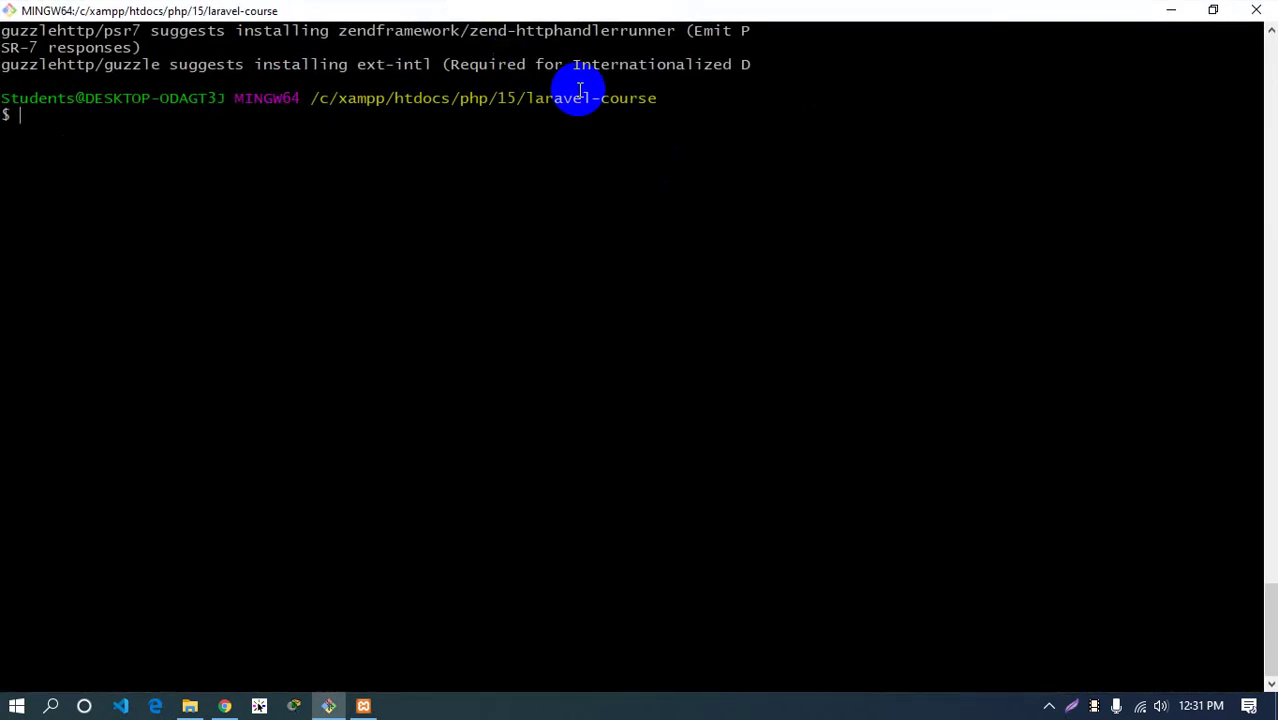
{"action": "type", "text": "fgfdg"}
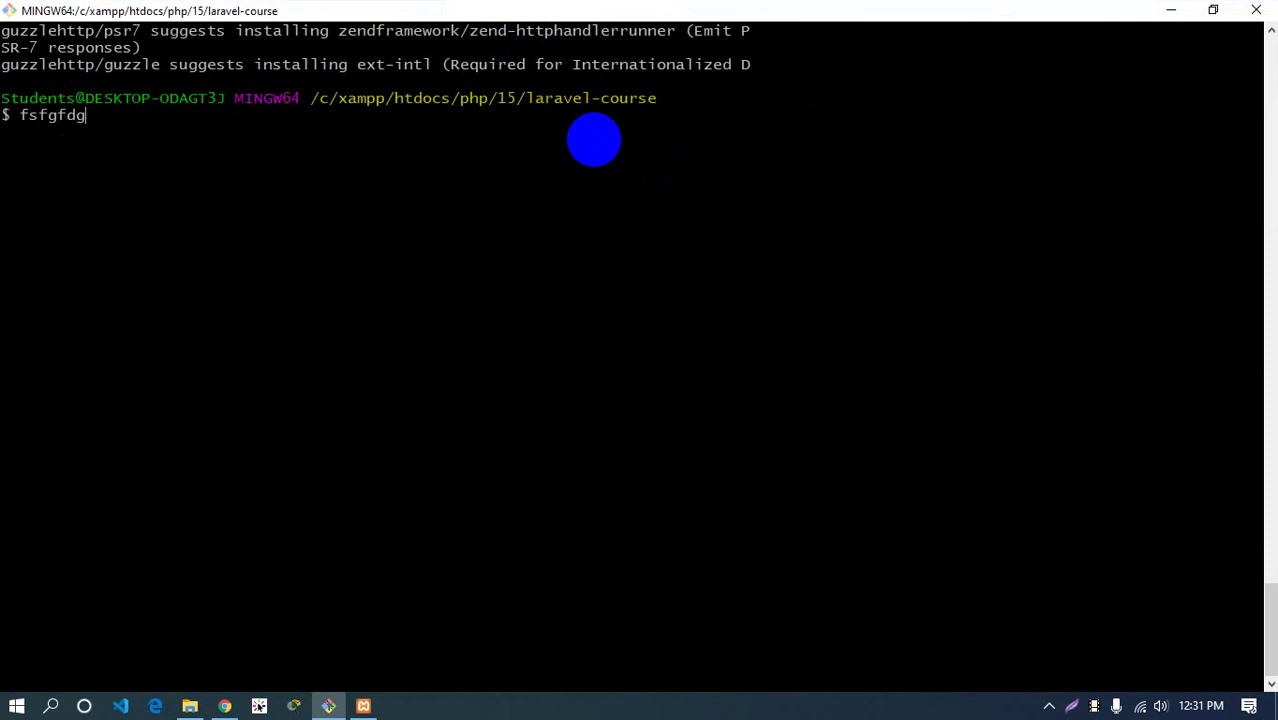
{"action": "key", "text": "BackSpace"}
{"action": "key", "text": "BackSpace"}
{"action": "key", "text": "BackSpace"}
{"action": "key", "text": "ctrl+l"}
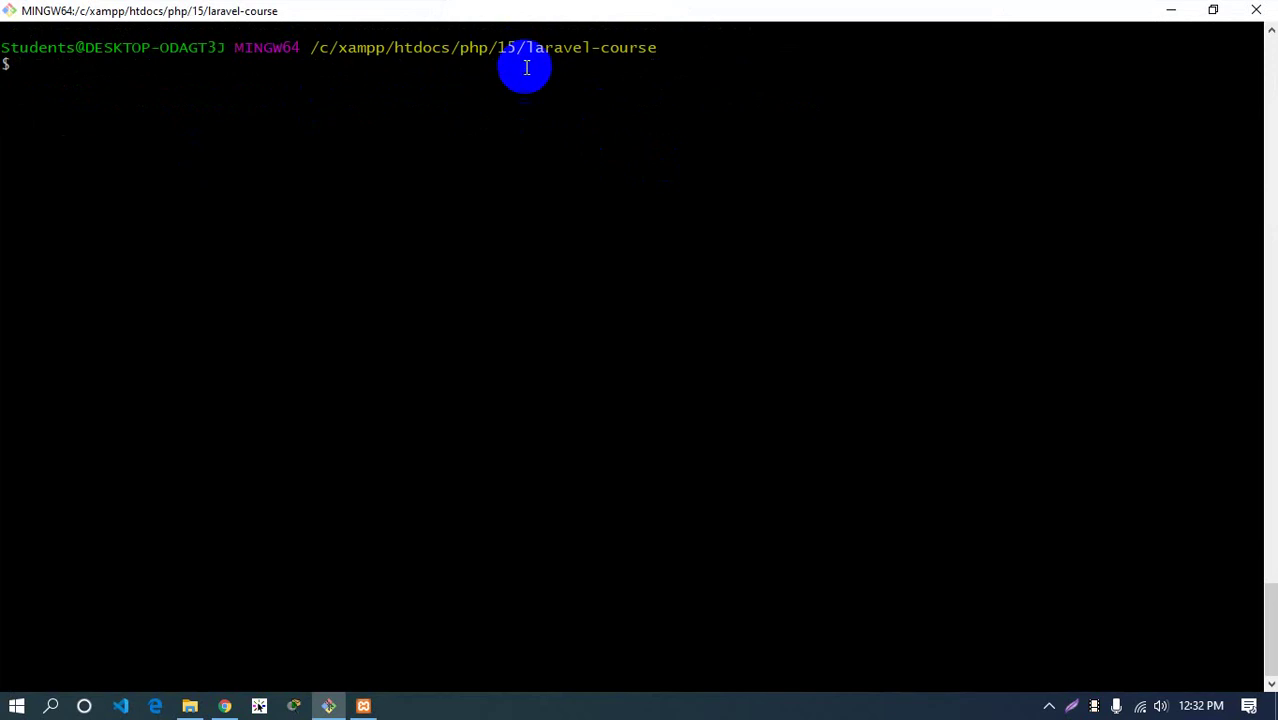
{"action": "left_click_drag", "start_coordinate": [525, 47], "coordinate": [688, 54]}
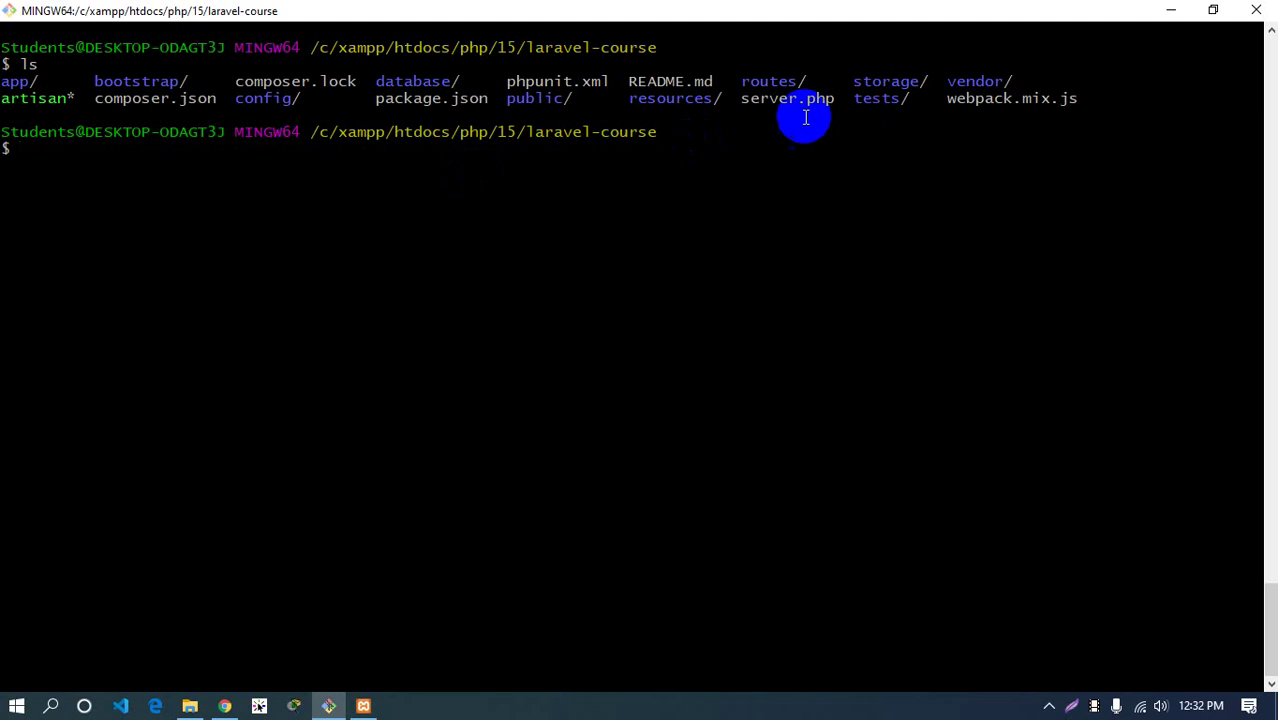
Launch Sublime Text and close the Bus.php, ParentCls.php, index2.php, Vehicle.php and composer.json tabs
{"action": "left_click", "coordinate": [189, 706]}
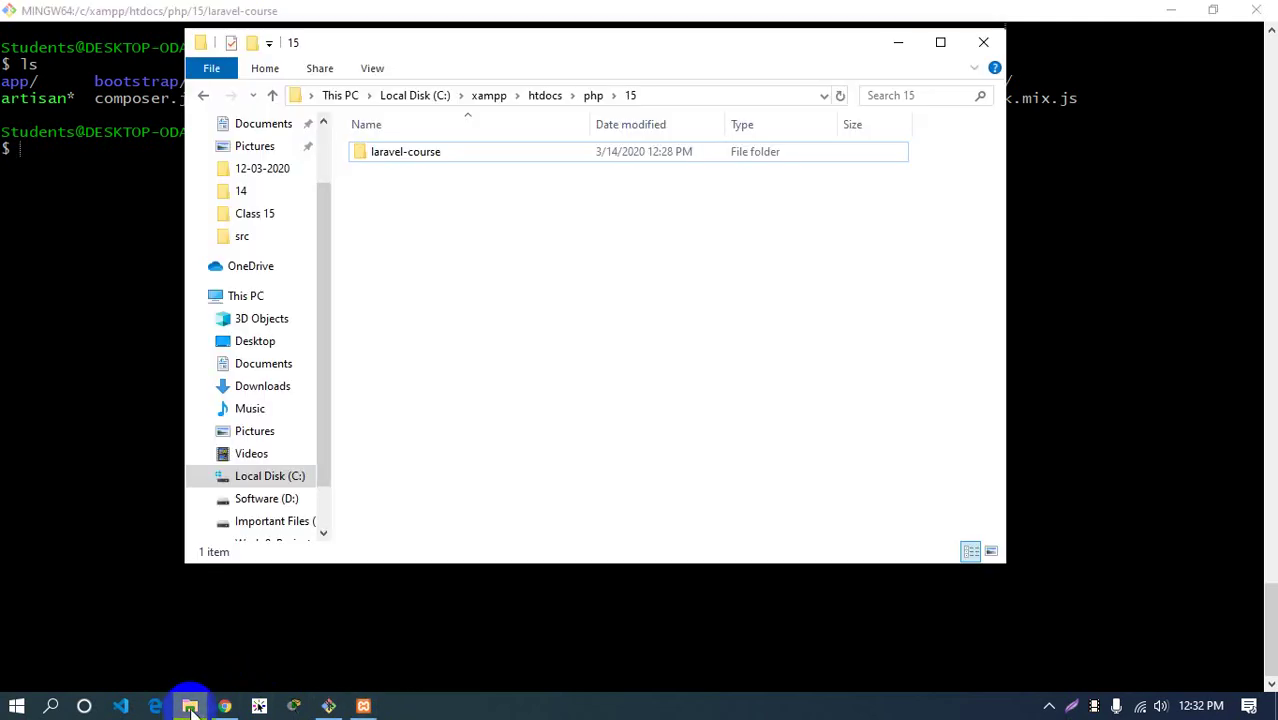
{"action": "left_click", "coordinate": [16, 706]}
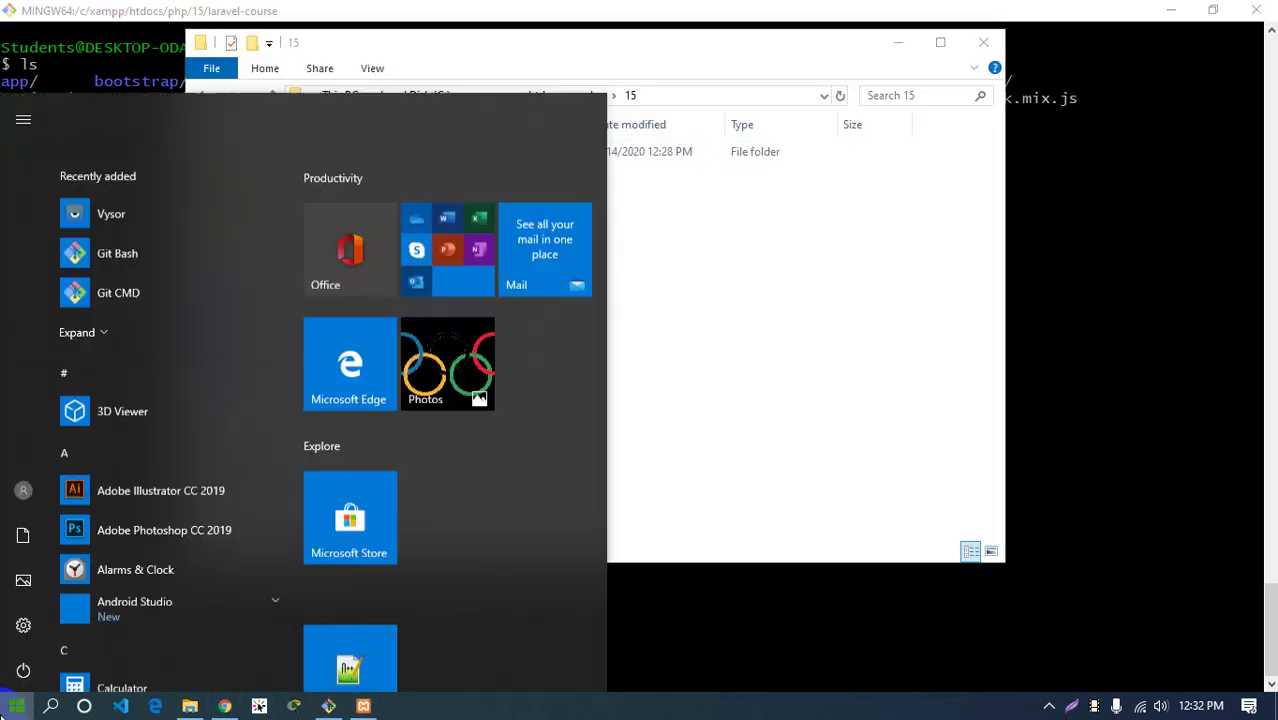
{"action": "type", "text": "sublime"}
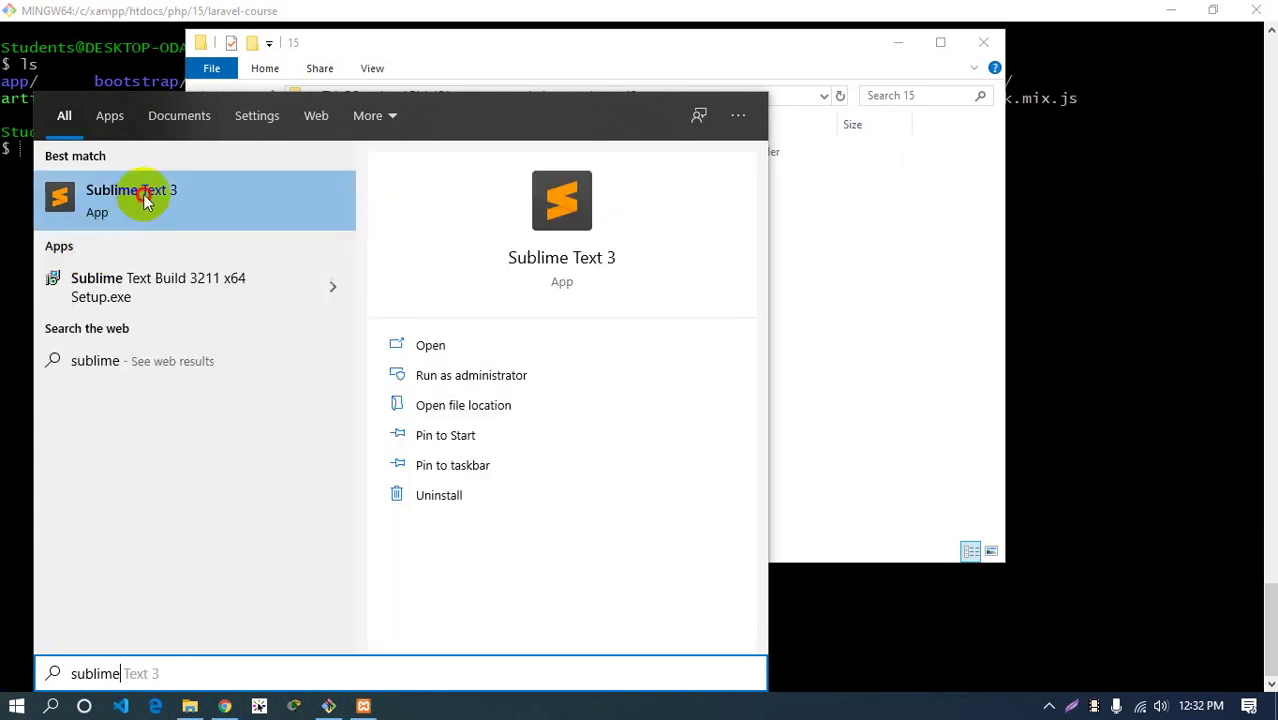
{"action": "left_click", "coordinate": [145, 200]}
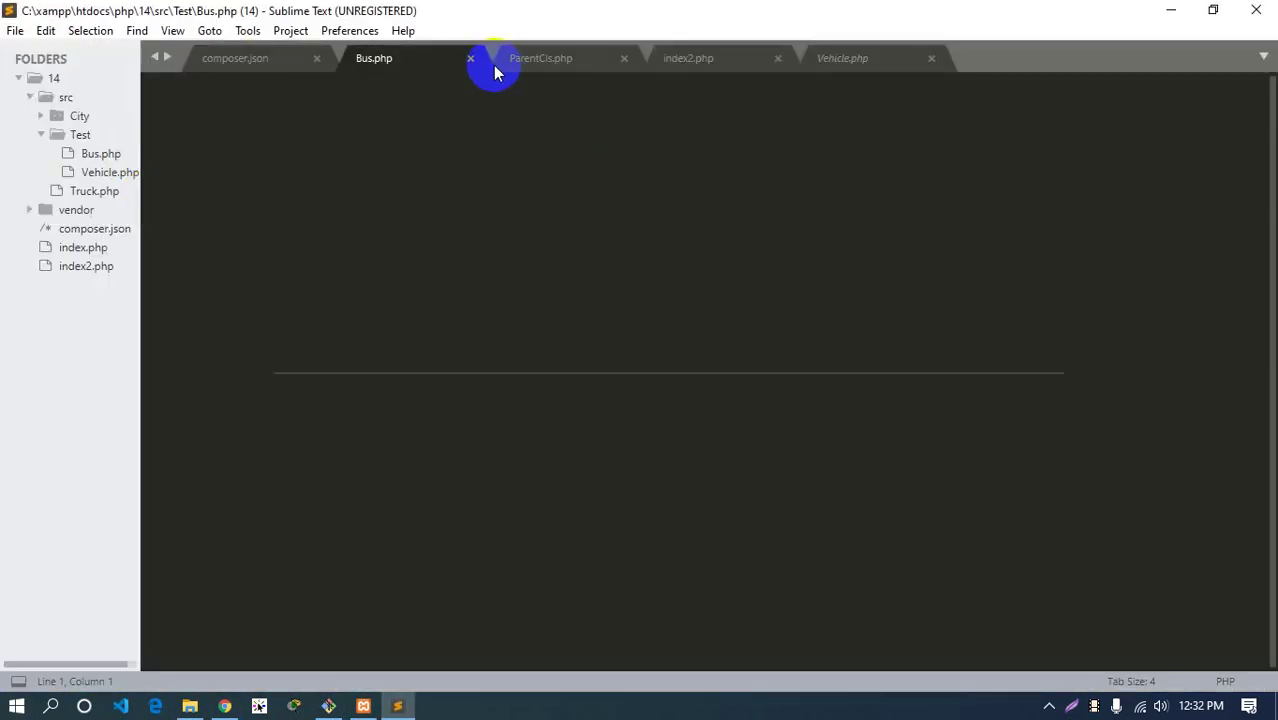
{"action": "left_click", "coordinate": [470, 59]}
{"action": "left_click", "coordinate": [470, 59]}
{"action": "left_click", "coordinate": [471, 60]}
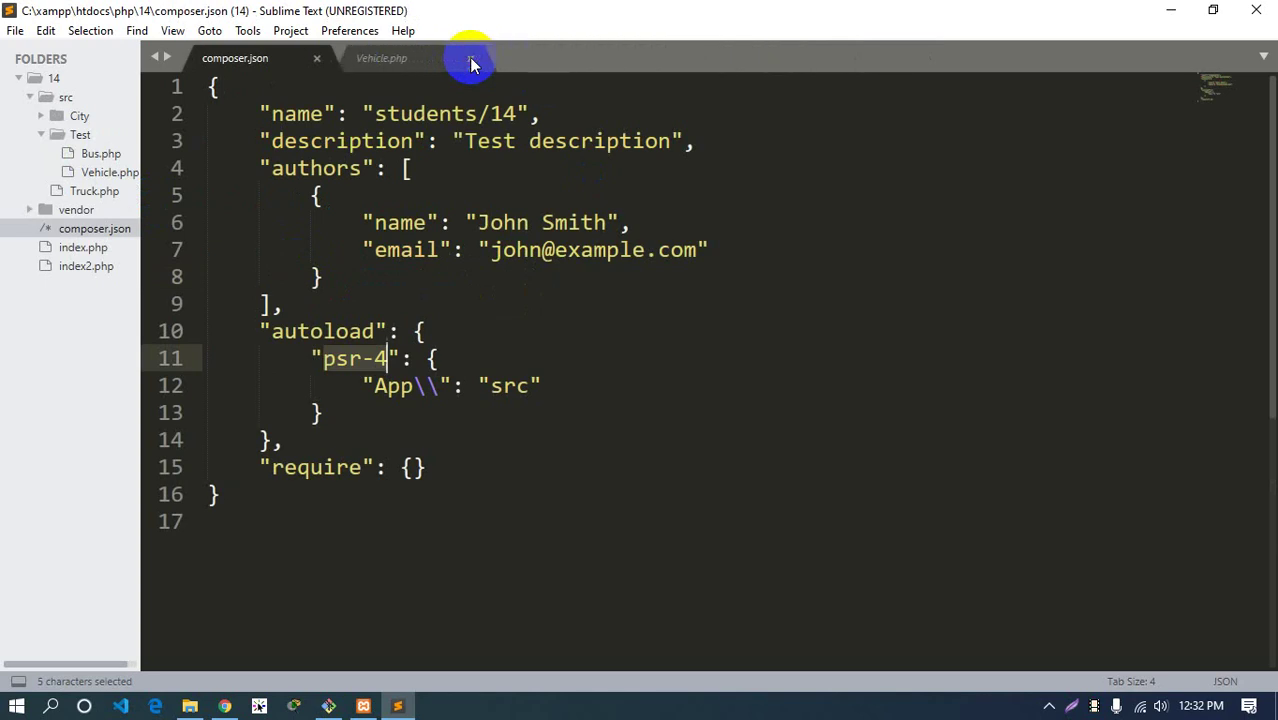
{"action": "left_click", "coordinate": [470, 59]}
{"action": "left_click", "coordinate": [317, 62]}
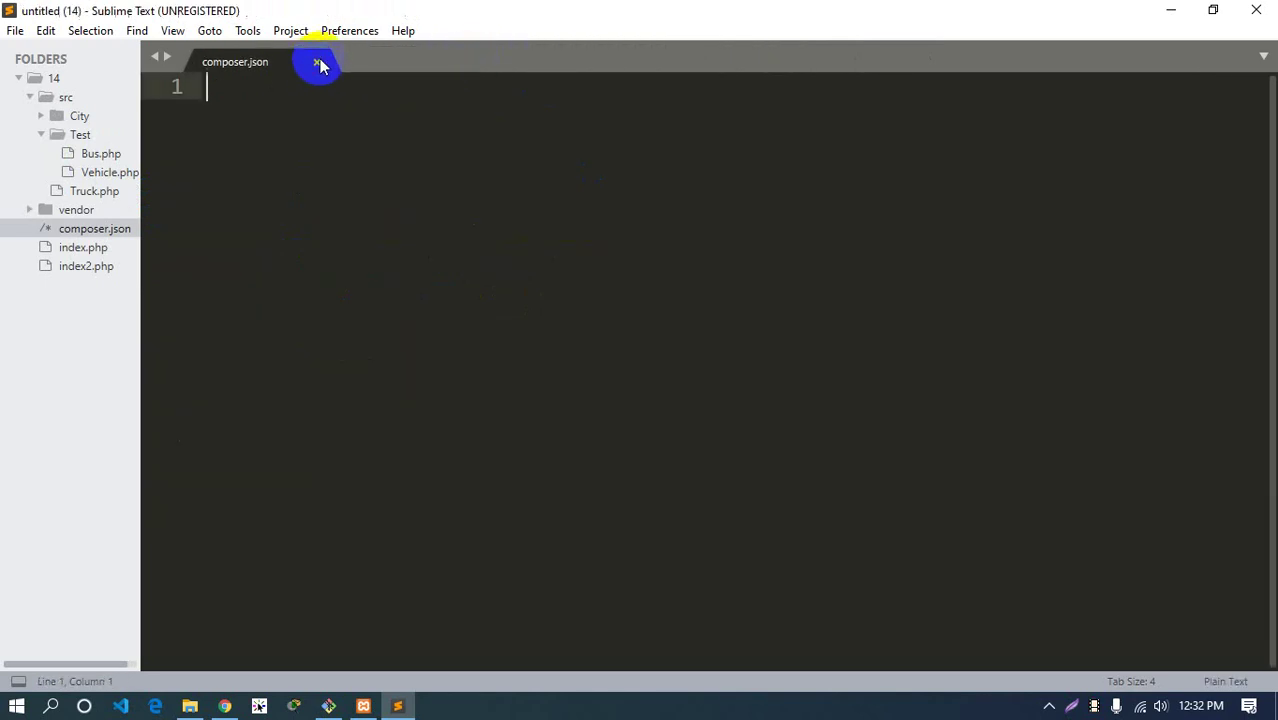
Remove folder 14 from the project, drag in laravel-course from Explorer, and widen the sidebar
{"action": "left_click", "coordinate": [54, 78]}
{"action": "right_click", "coordinate": [54, 80]}
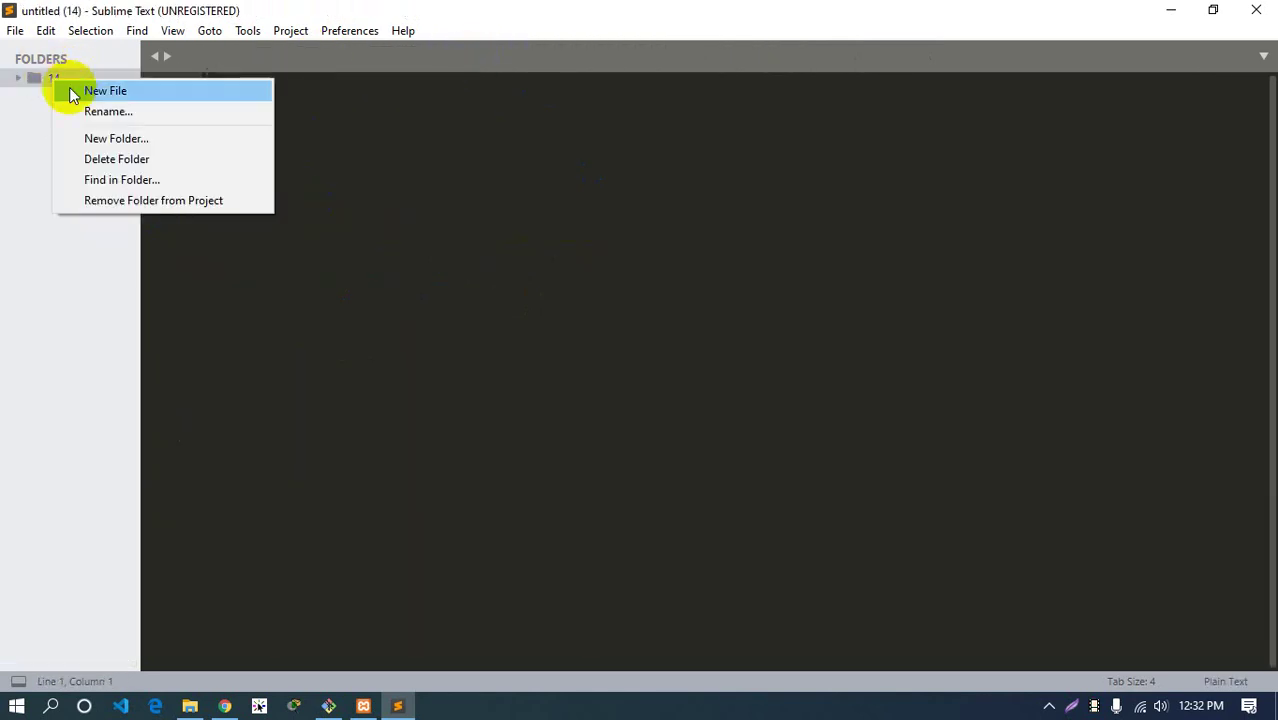
{"action": "left_click", "coordinate": [195, 202]}
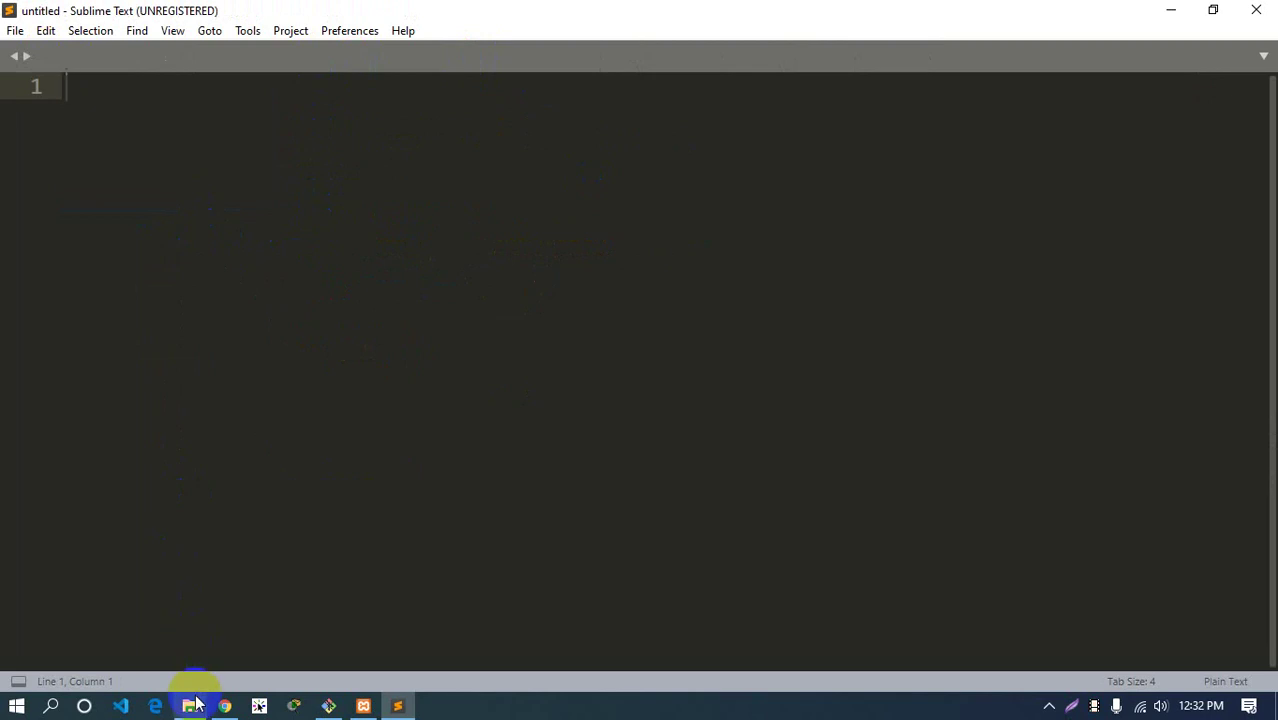
{"action": "left_click", "coordinate": [190, 706]}
{"action": "left_click_drag", "start_coordinate": [405, 153], "coordinate": [107, 205]}
{"action": "left_click_drag", "start_coordinate": [137, 254], "coordinate": [174, 258]}
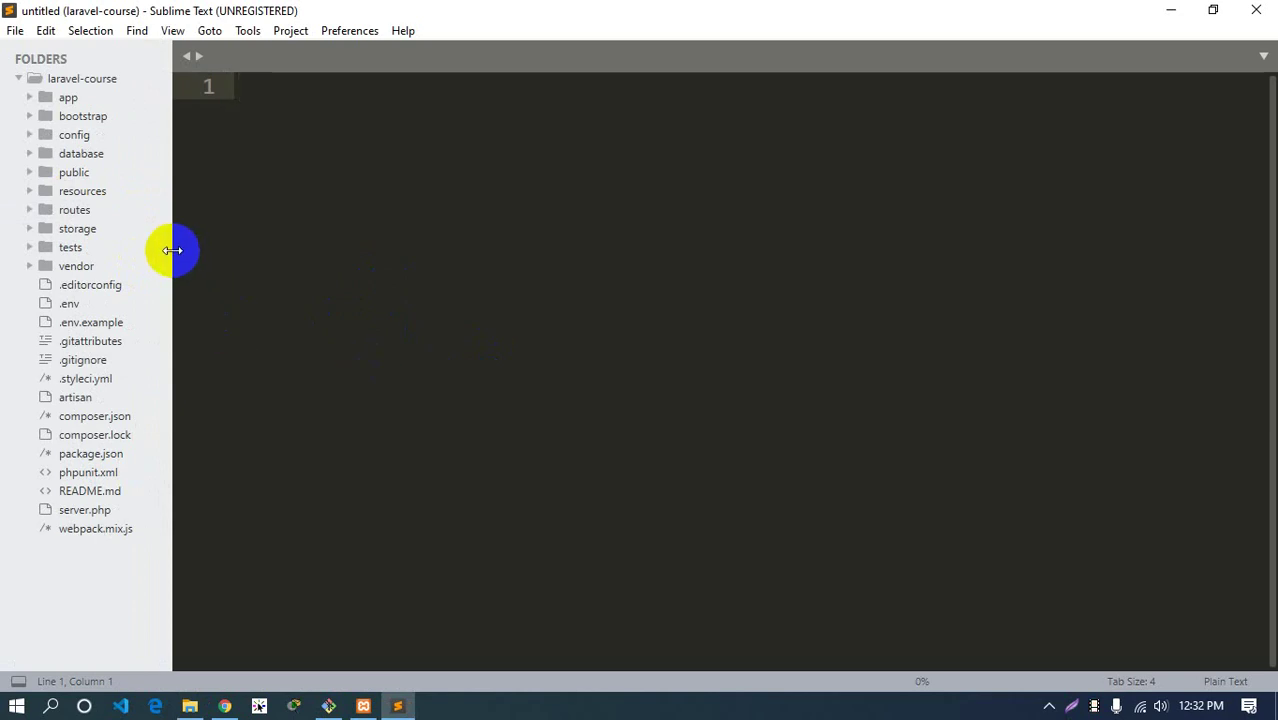
{"action": "left_click_drag", "start_coordinate": [176, 250], "coordinate": [194, 250]}
Open laravel-course and step through app, config, database, public, routes, storage and tests
{"action": "left_click", "coordinate": [189, 706]}
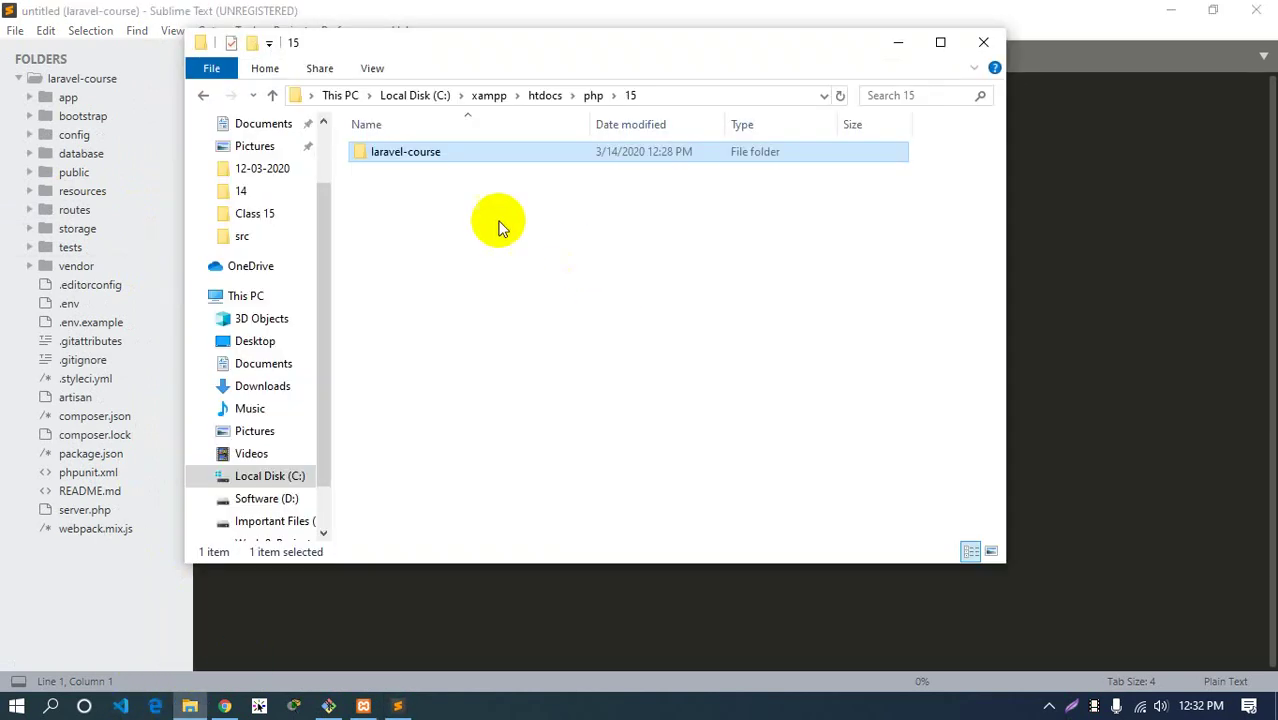
{"action": "double_click", "coordinate": [422, 156]}
{"action": "left_click_drag", "start_coordinate": [708, 658], "coordinate": [685, 640]}
{"action": "left_click", "coordinate": [408, 156]}
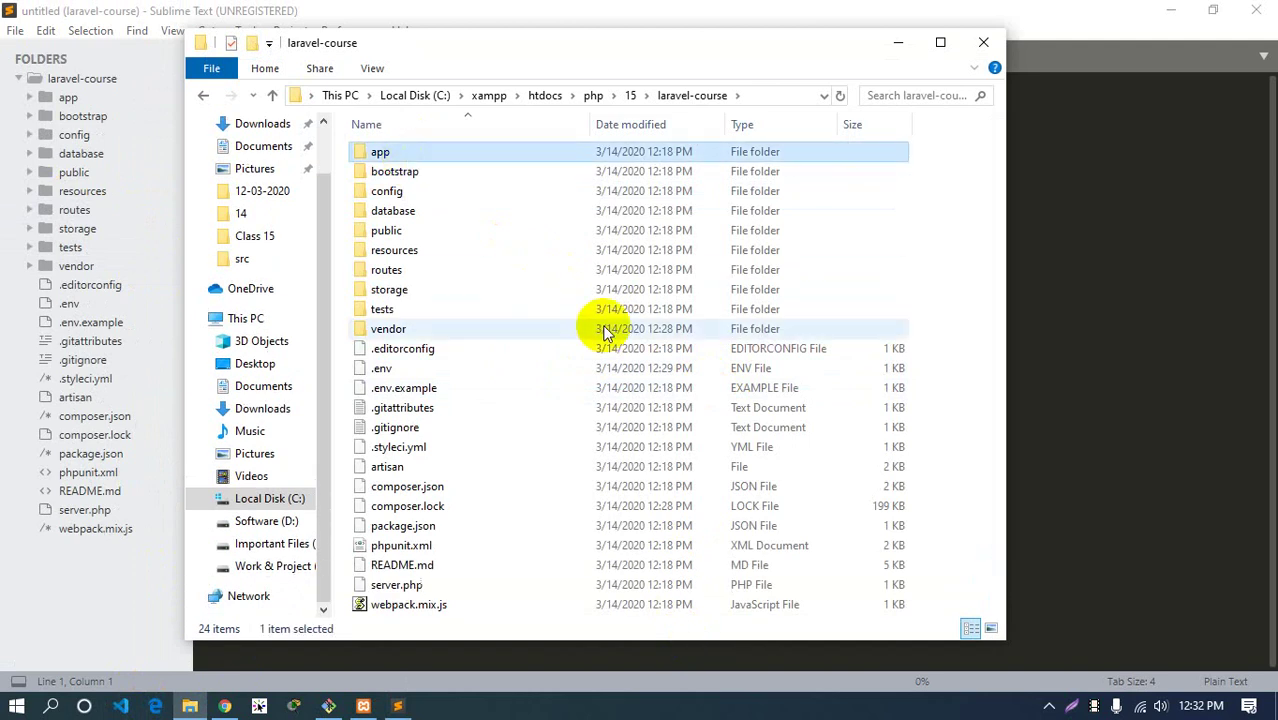
{"action": "key", "text": "Down"}
{"action": "key", "text": "Down"}
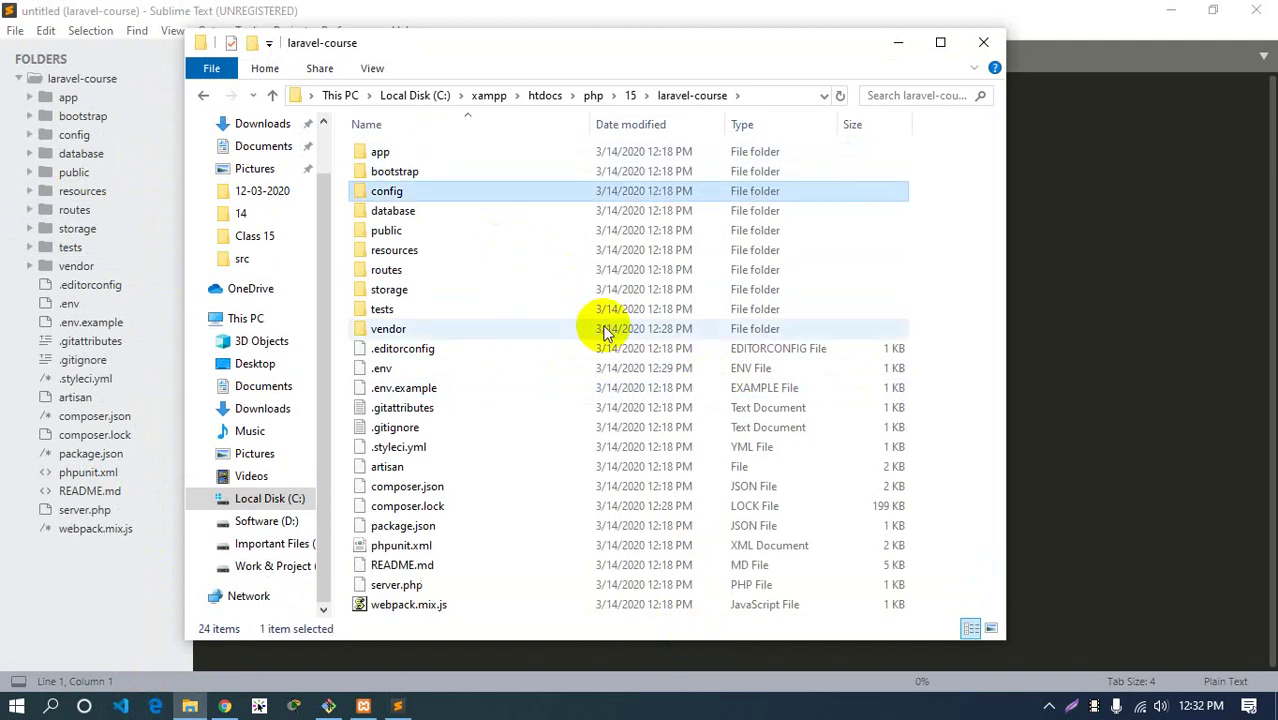
{"action": "key", "text": "Down"}
{"action": "key", "text": "Down"}
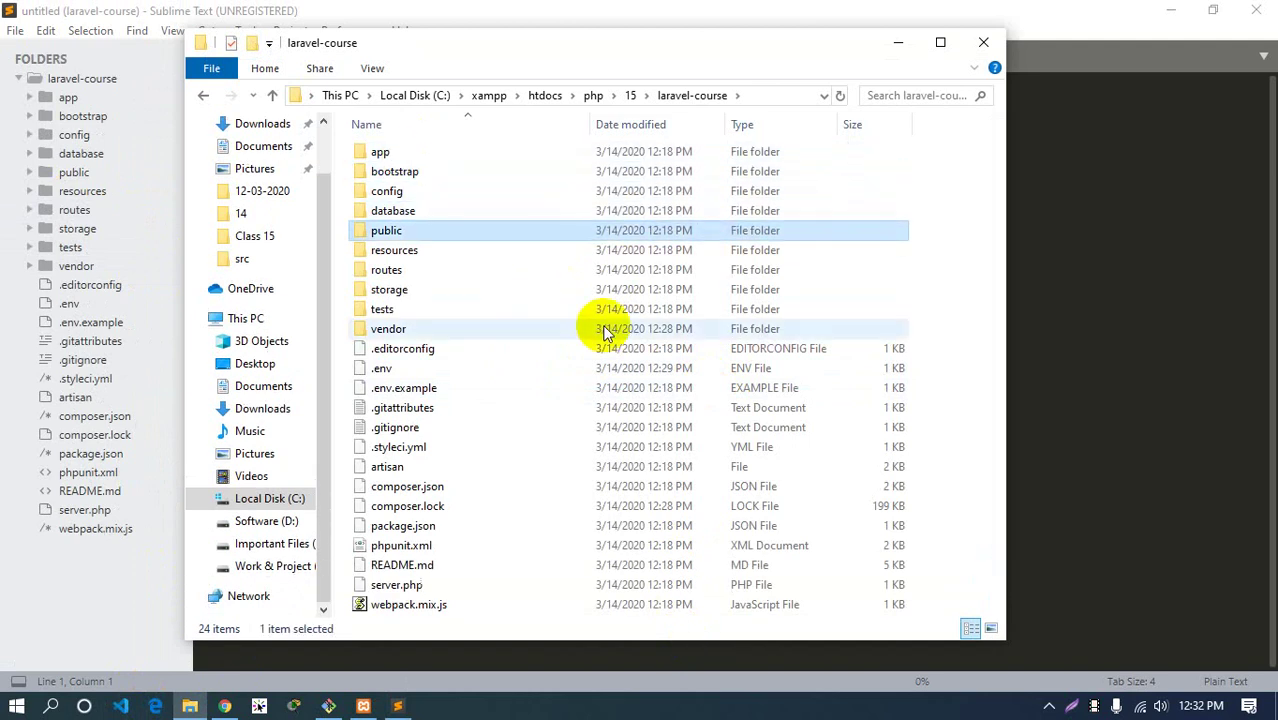
{"action": "key", "text": "Down"}
{"action": "key", "text": "Down"}
{"action": "key", "text": "Down"}
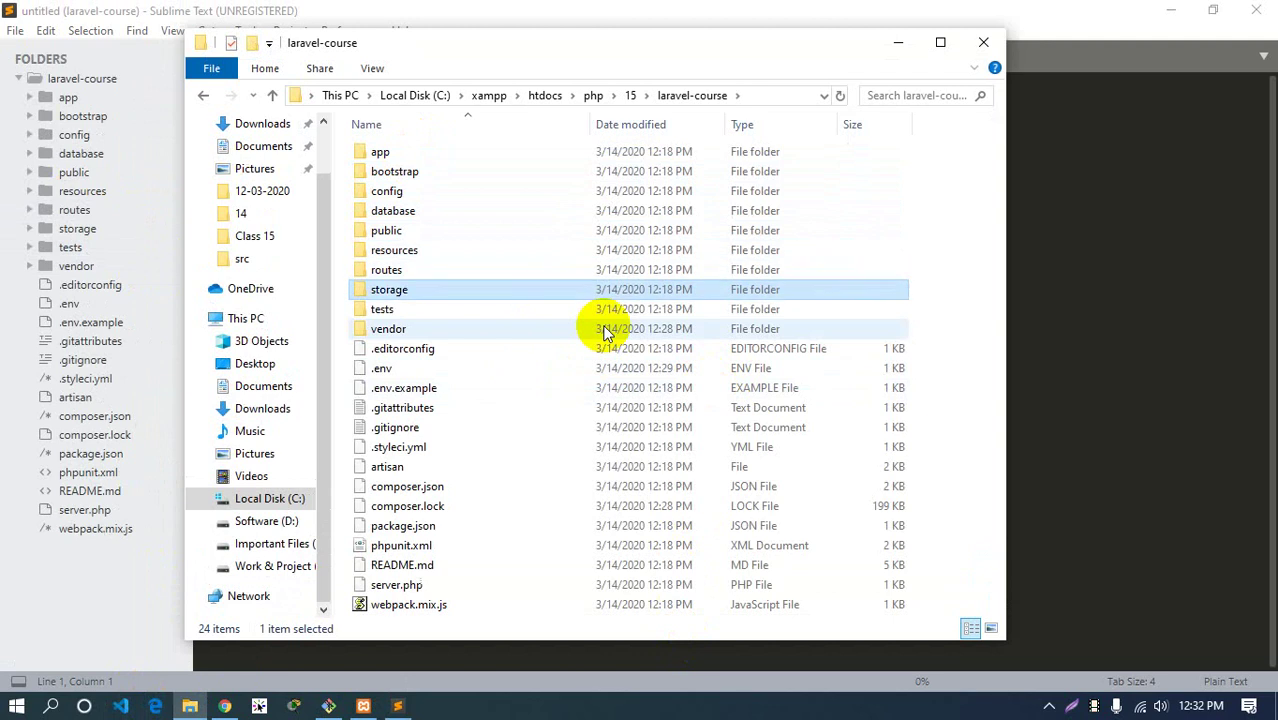
{"action": "key", "text": "Down"}
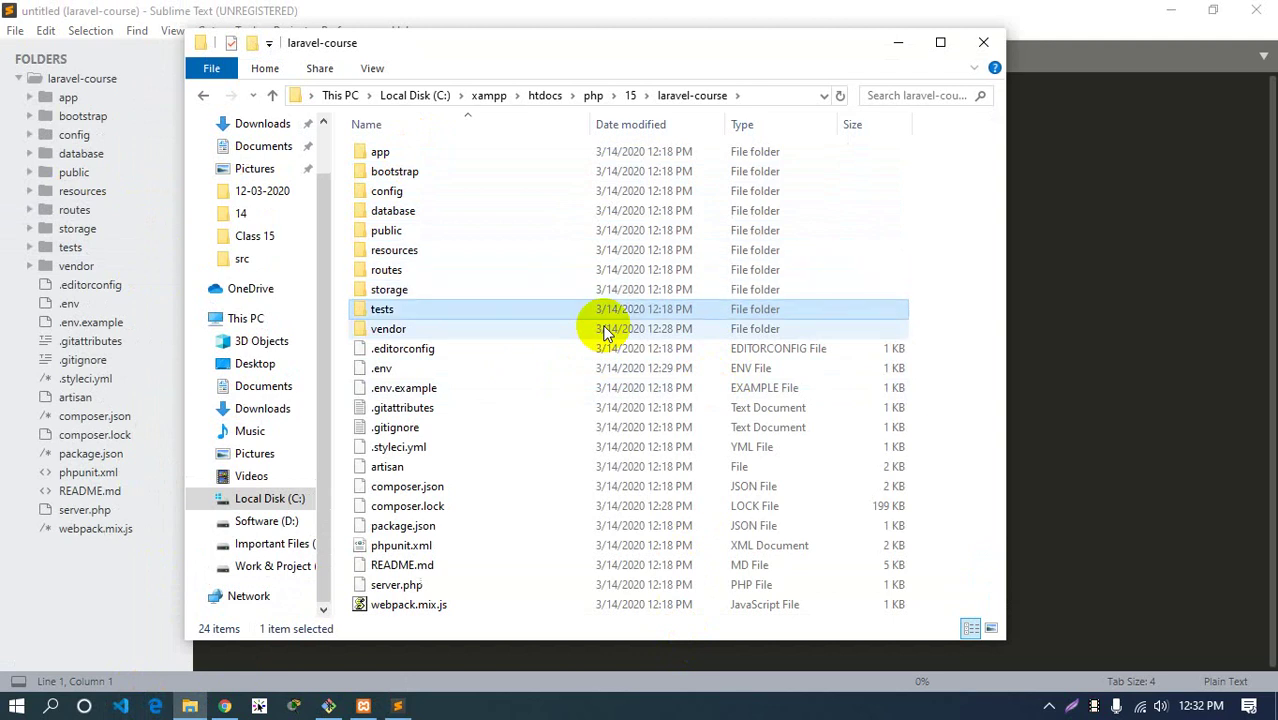
{"action": "key", "text": "Down"}
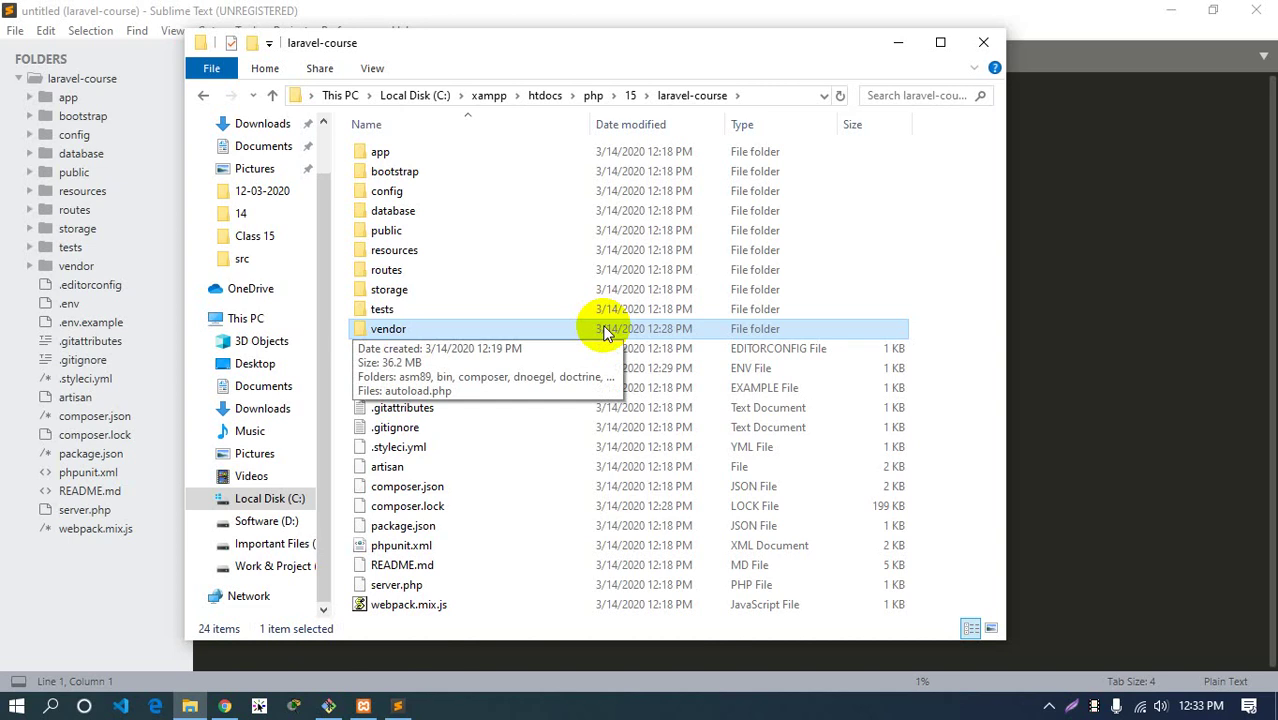
Browse the vendor folder's package folders, then go back to laravel-course
{"action": "double_click", "coordinate": [358, 330]}
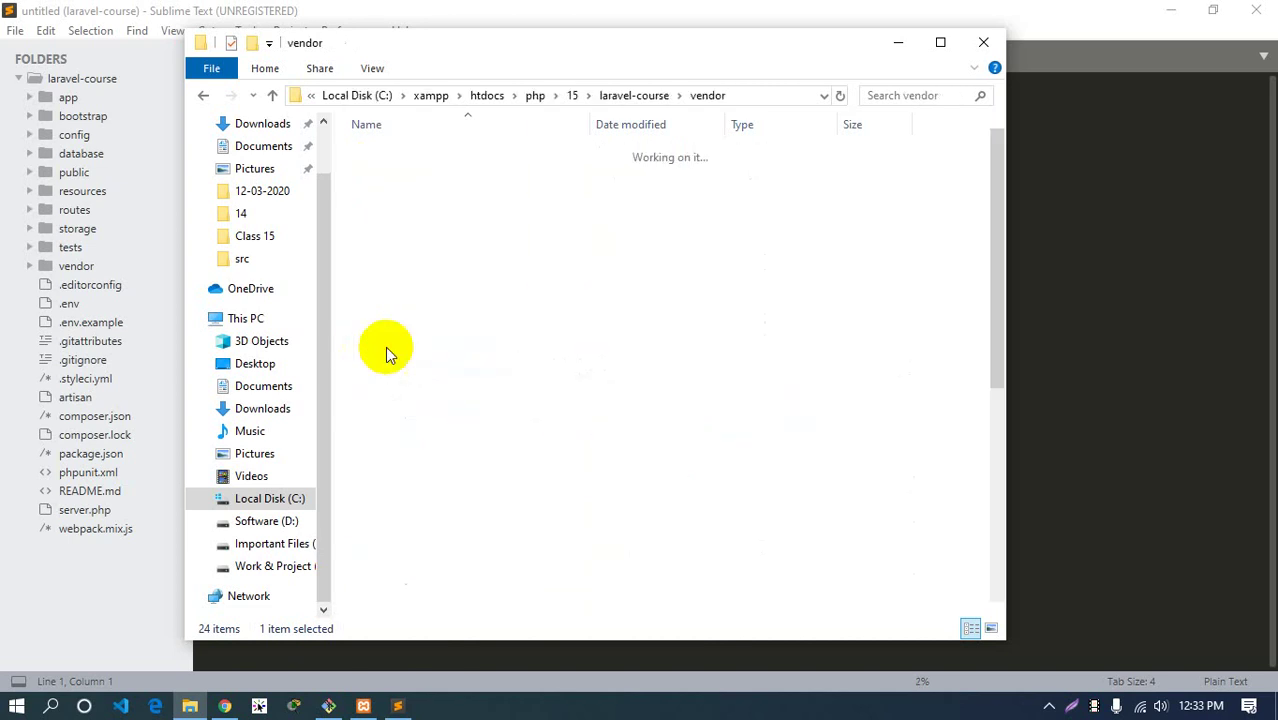
{"action": "scroll", "coordinate": [462, 378], "scroll_direction": "down", "scroll_amount": 5}
{"action": "scroll", "coordinate": [462, 378], "scroll_direction": "up", "scroll_amount": 5}
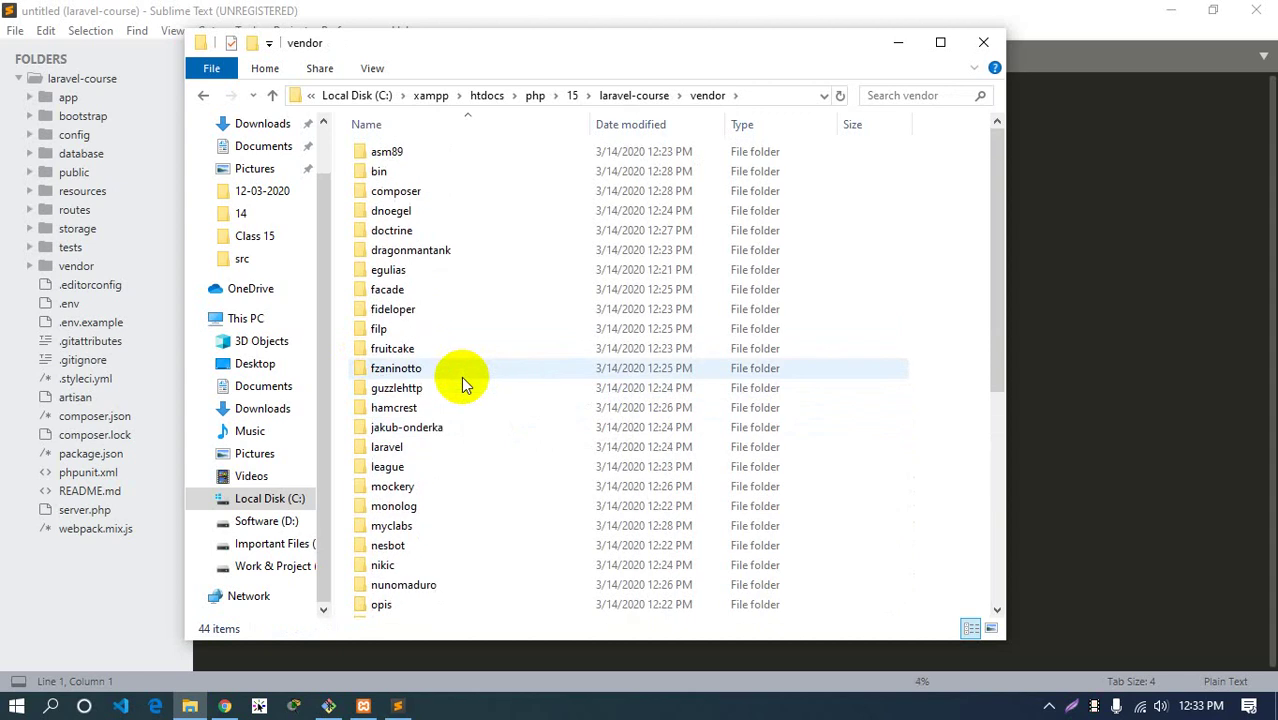
{"action": "left_click", "coordinate": [203, 95]}
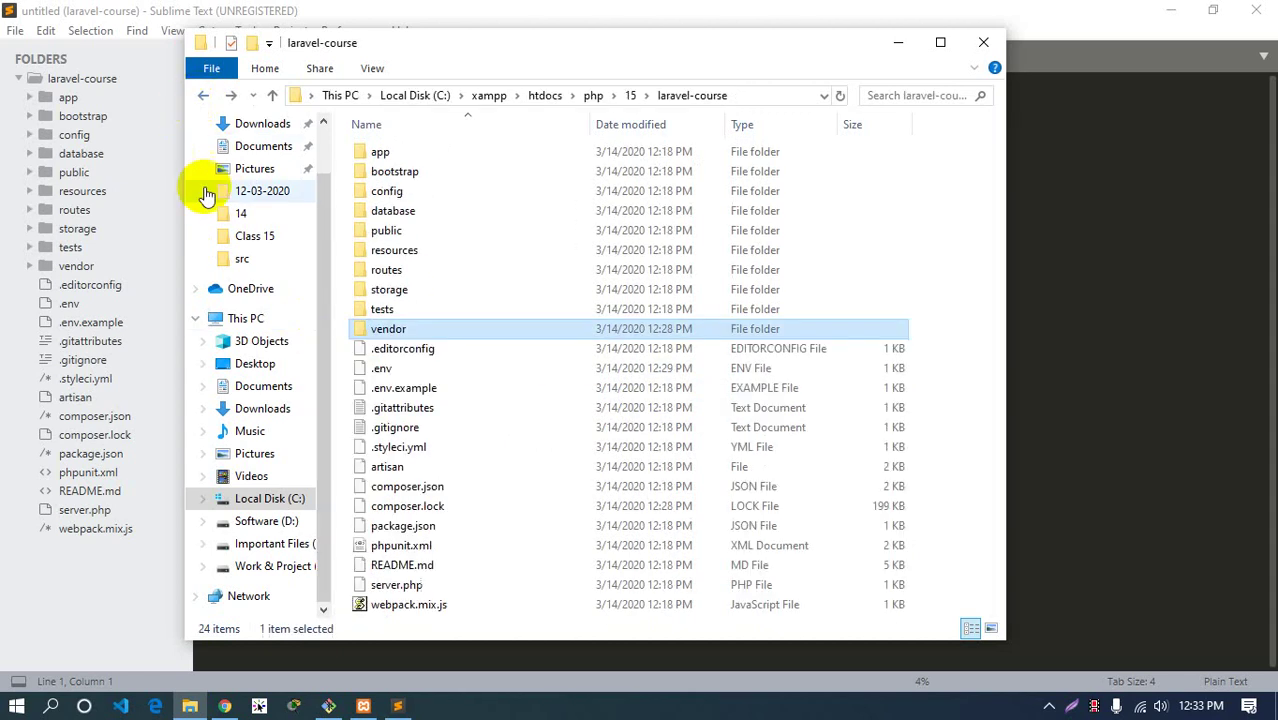
Look inside the app folder and resources/views, returning to laravel-course each time
{"action": "double_click", "coordinate": [376, 150]}
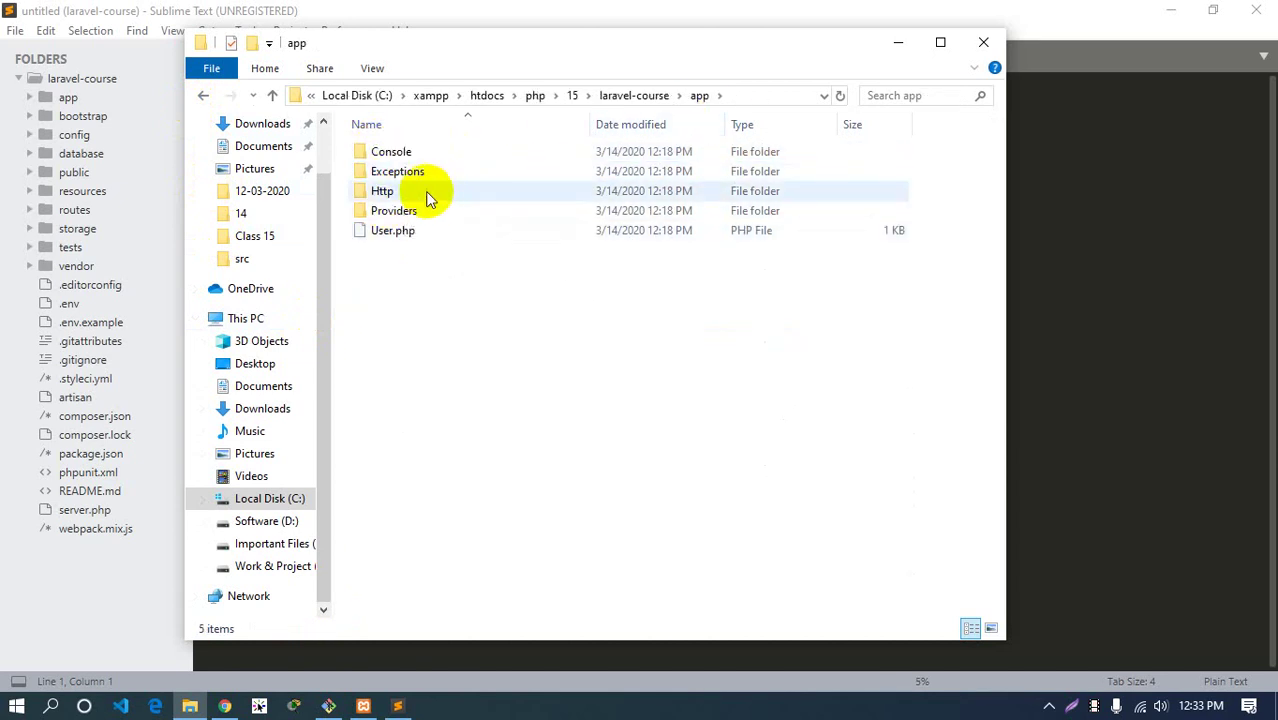
{"action": "left_click", "coordinate": [640, 93]}
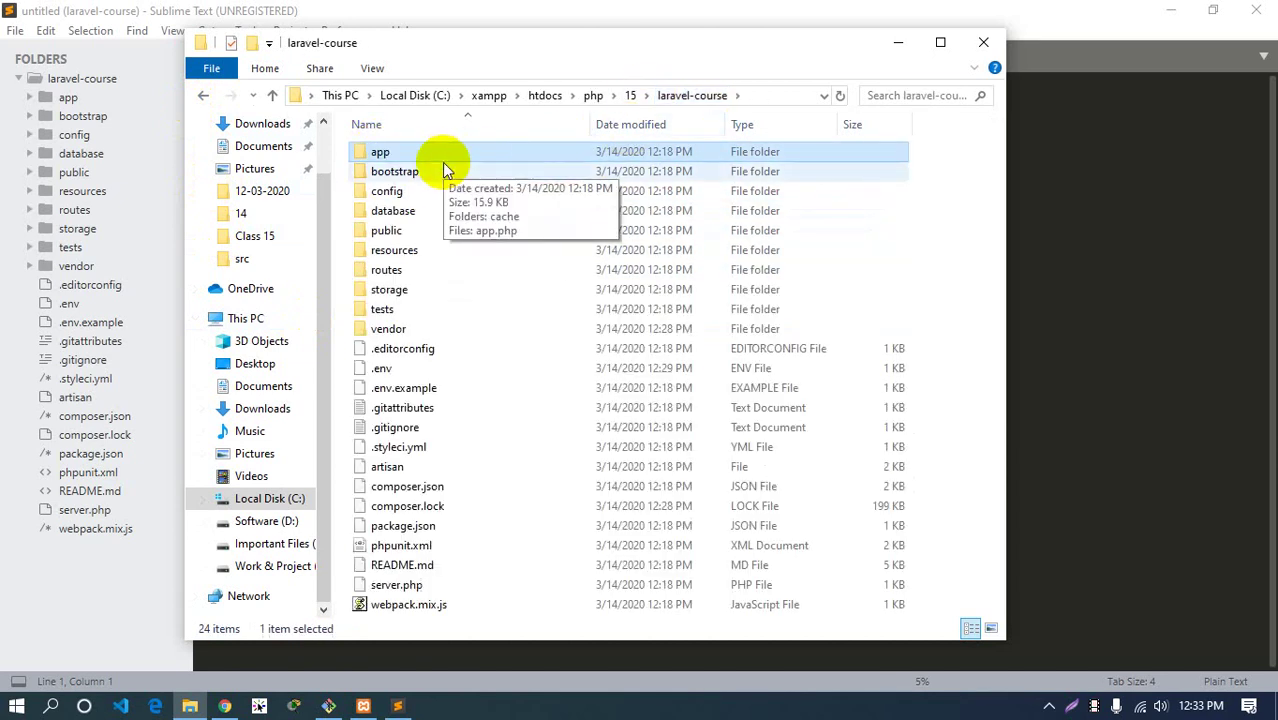
{"action": "double_click", "coordinate": [414, 251]}
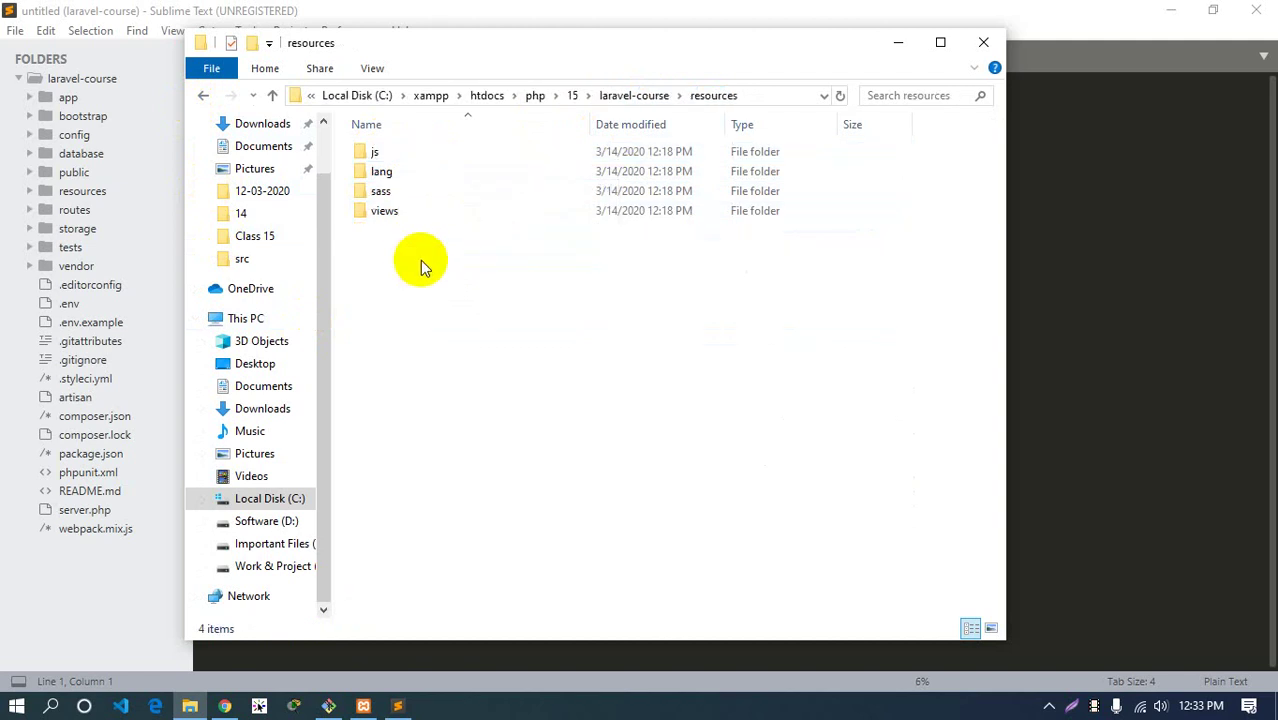
{"action": "double_click", "coordinate": [395, 210]}
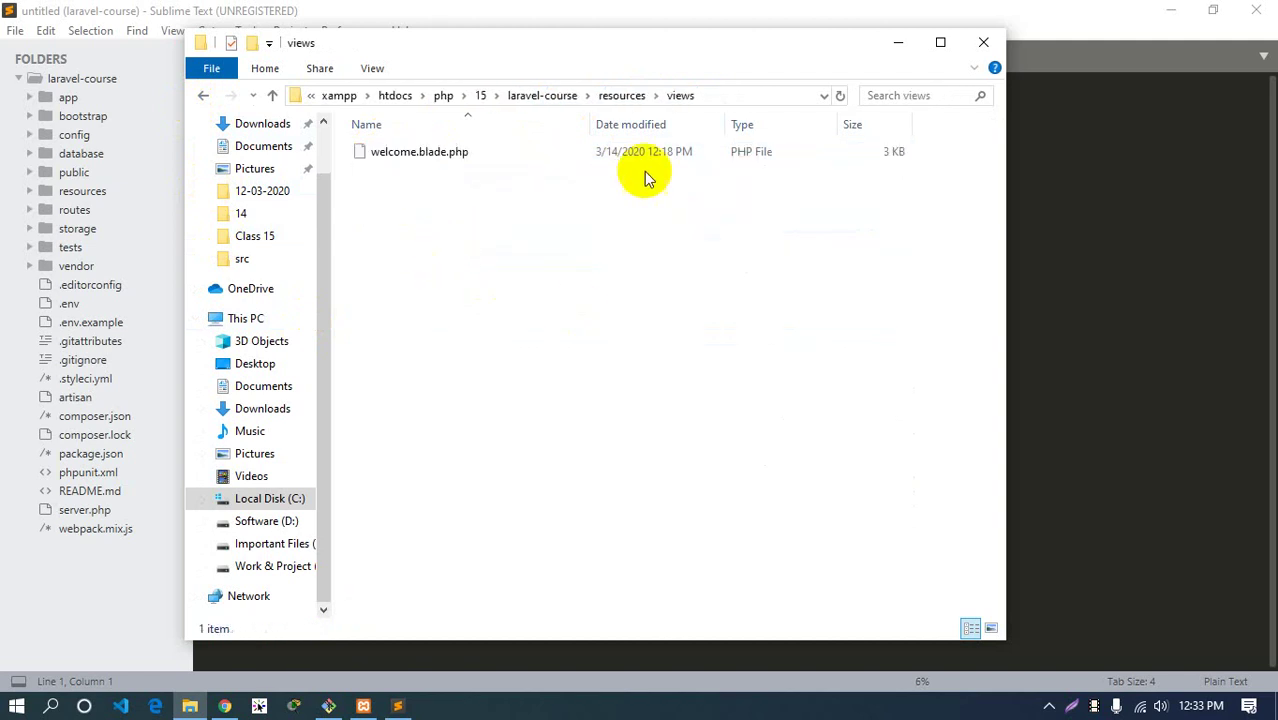
{"action": "left_click", "coordinate": [621, 95]}
{"action": "left_click", "coordinate": [634, 99]}
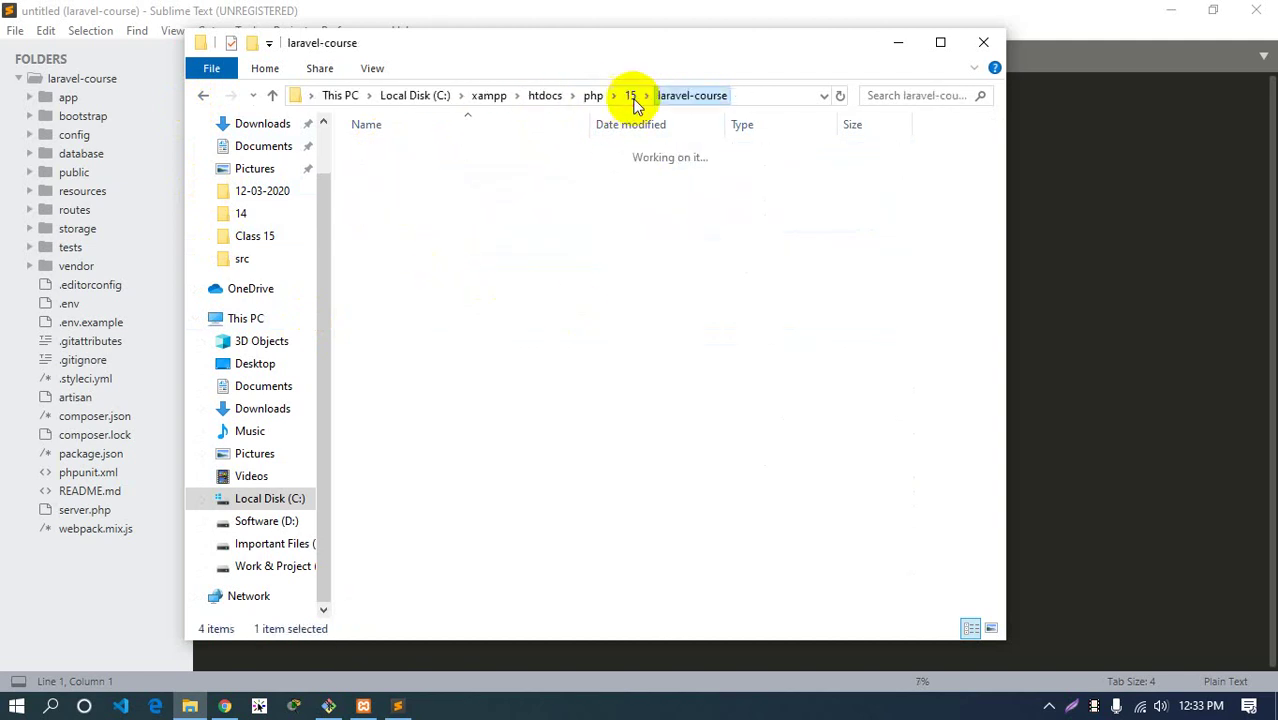
Browse app's User.php and the Http, Controllers and Middleware folders, then return to laravel-course
{"action": "double_click", "coordinate": [375, 153]}
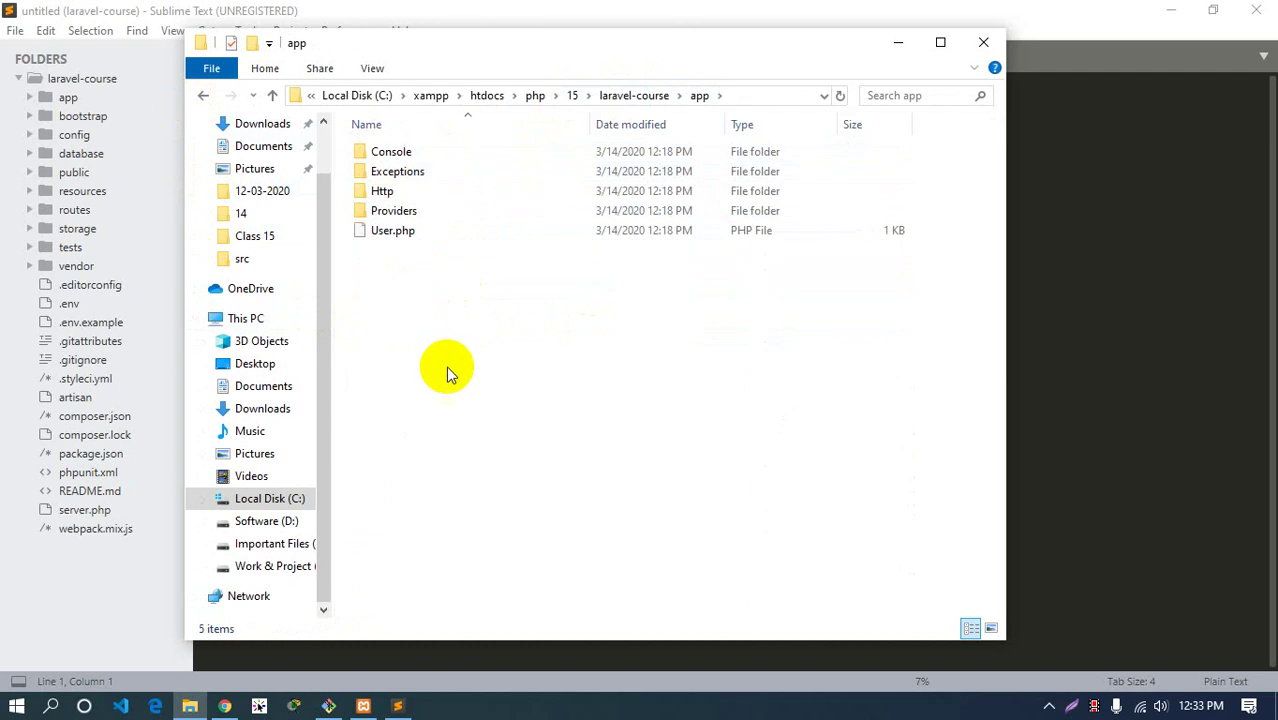
{"action": "right_click", "coordinate": [415, 315]}
{"action": "left_click", "coordinate": [384, 285]}
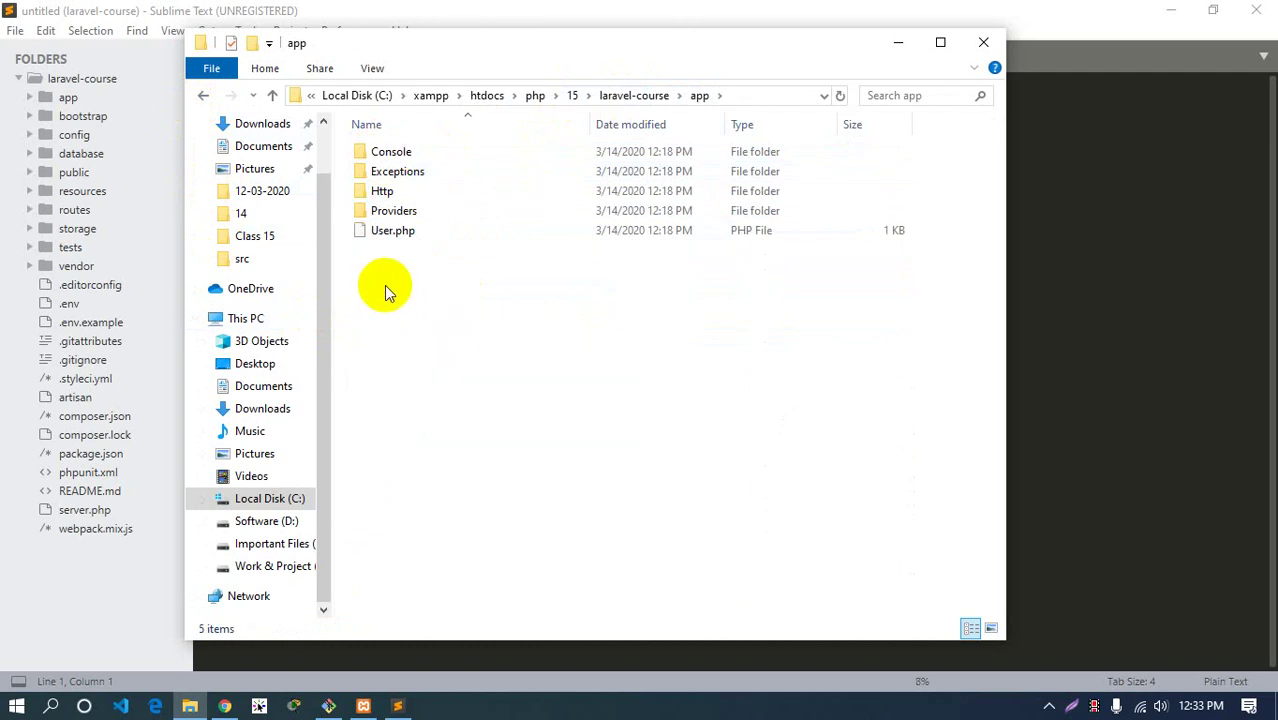
{"action": "left_click", "coordinate": [390, 232]}
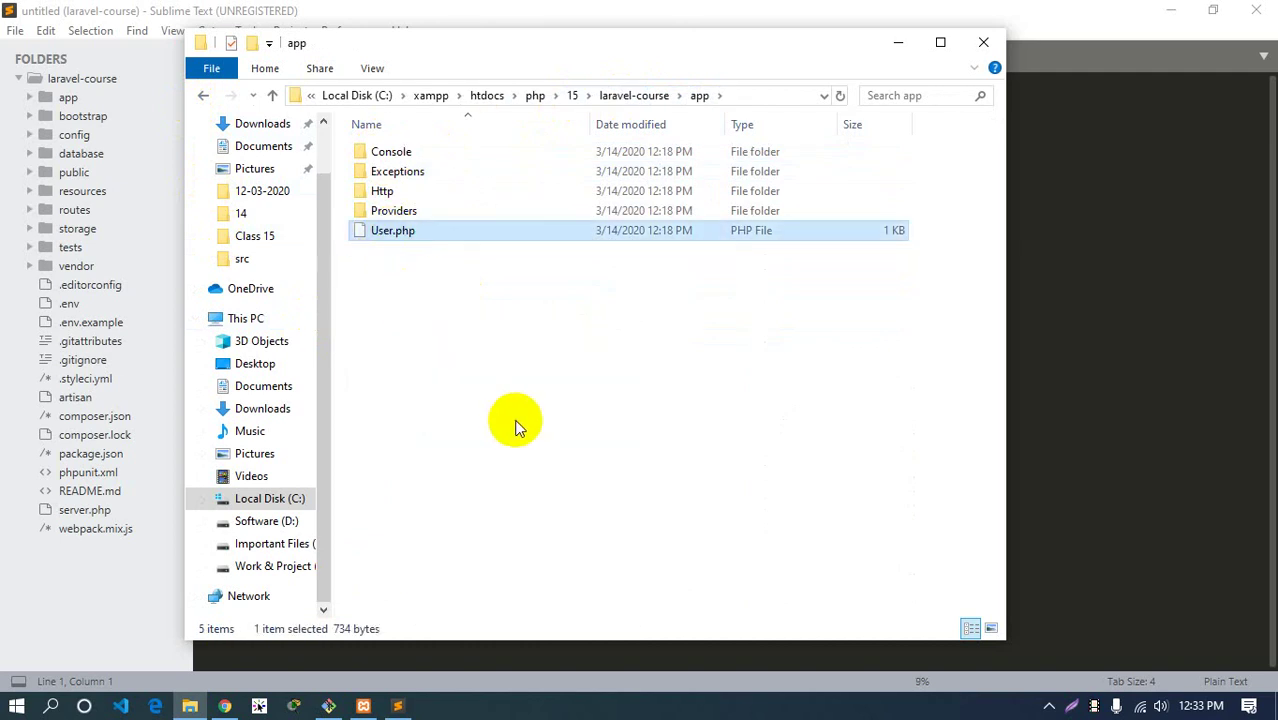
{"action": "double_click", "coordinate": [391, 191]}
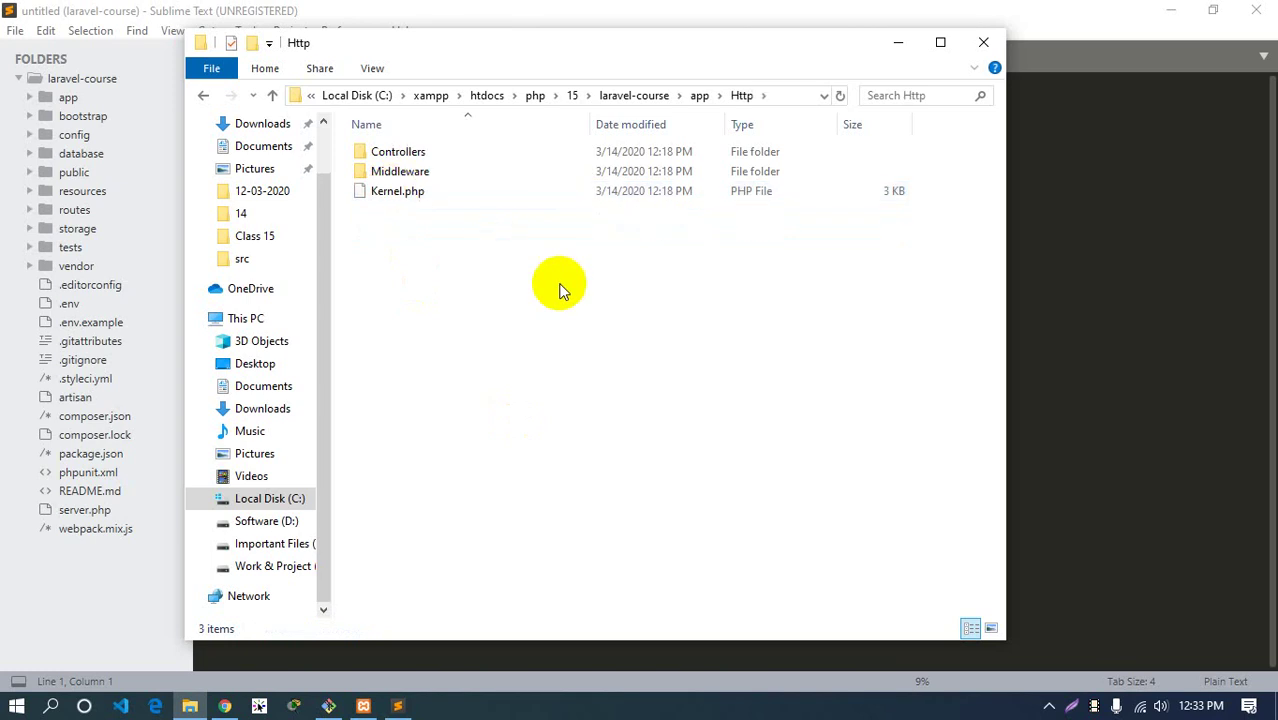
{"action": "double_click", "coordinate": [399, 151]}
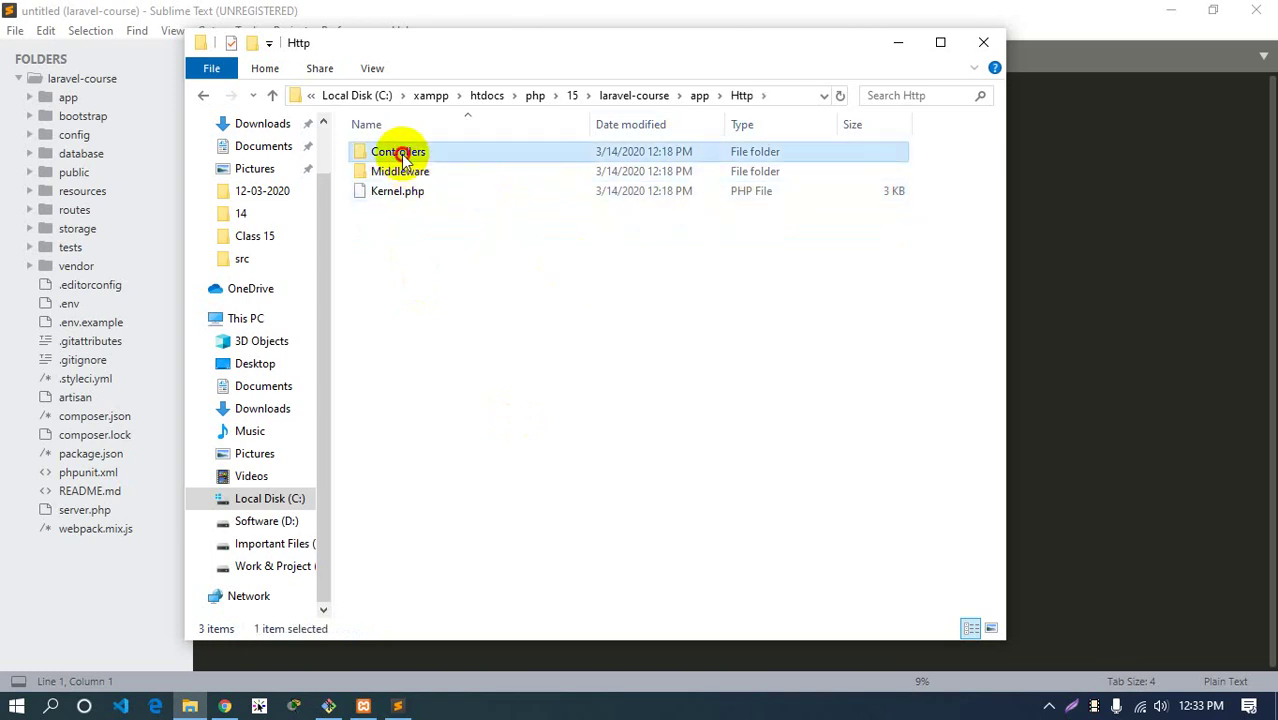
{"action": "left_click", "coordinate": [650, 95]}
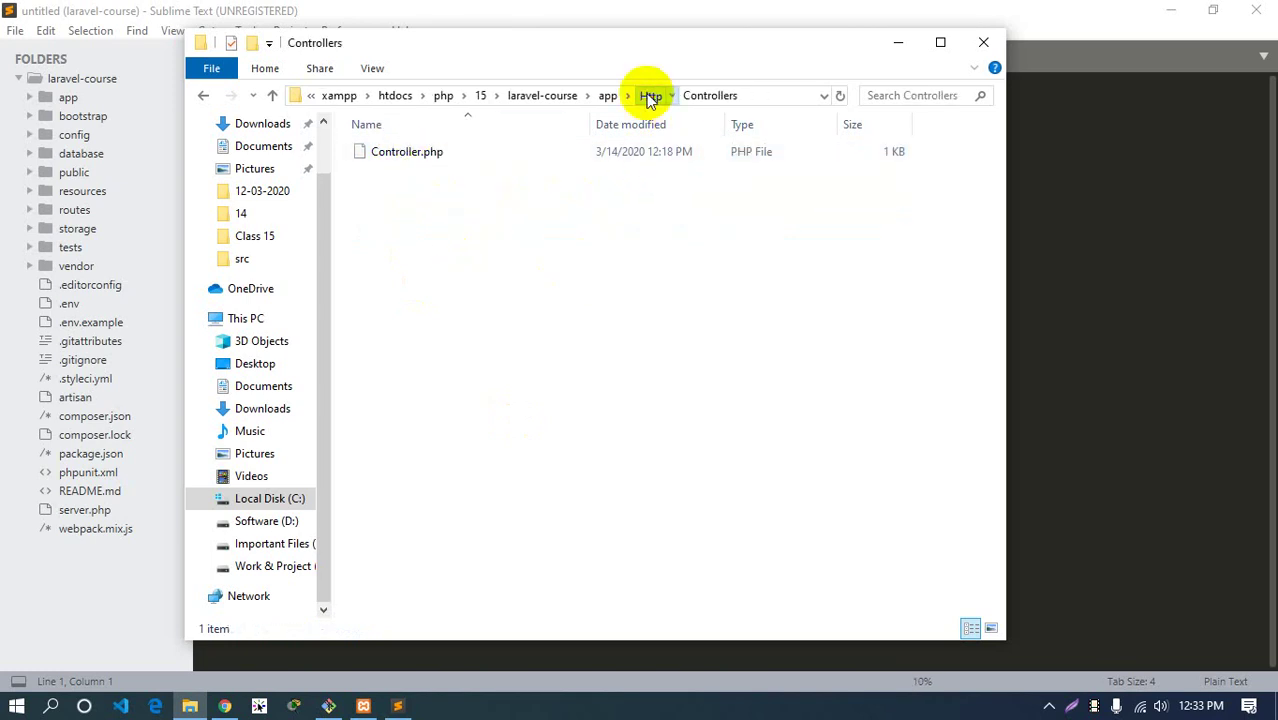
{"action": "double_click", "coordinate": [400, 171]}
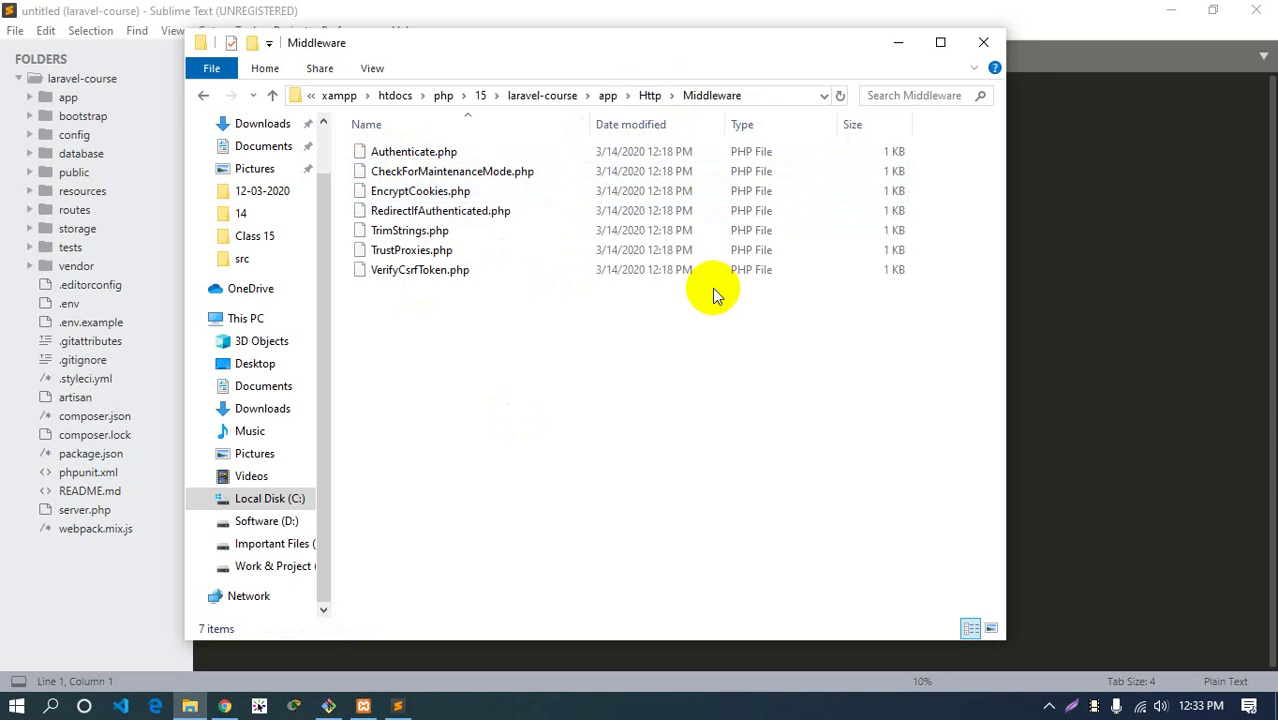
{"action": "left_click", "coordinate": [650, 95]}
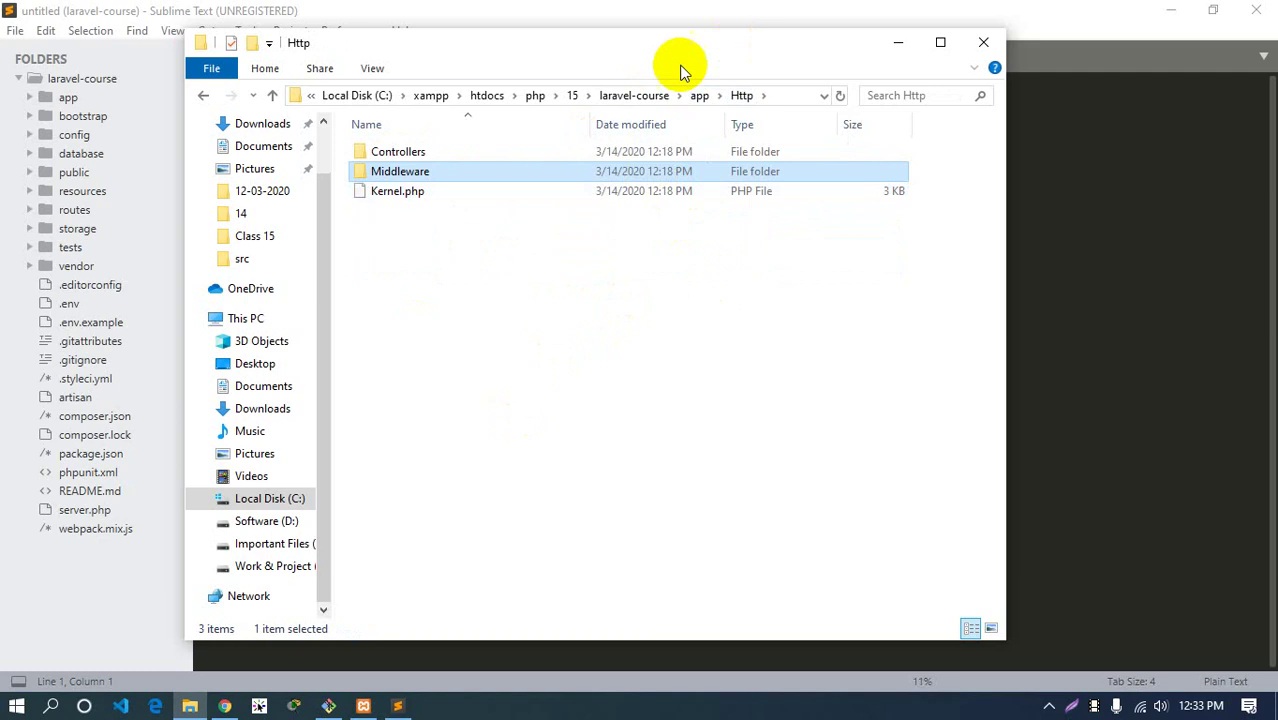
{"action": "left_click", "coordinate": [637, 95]}
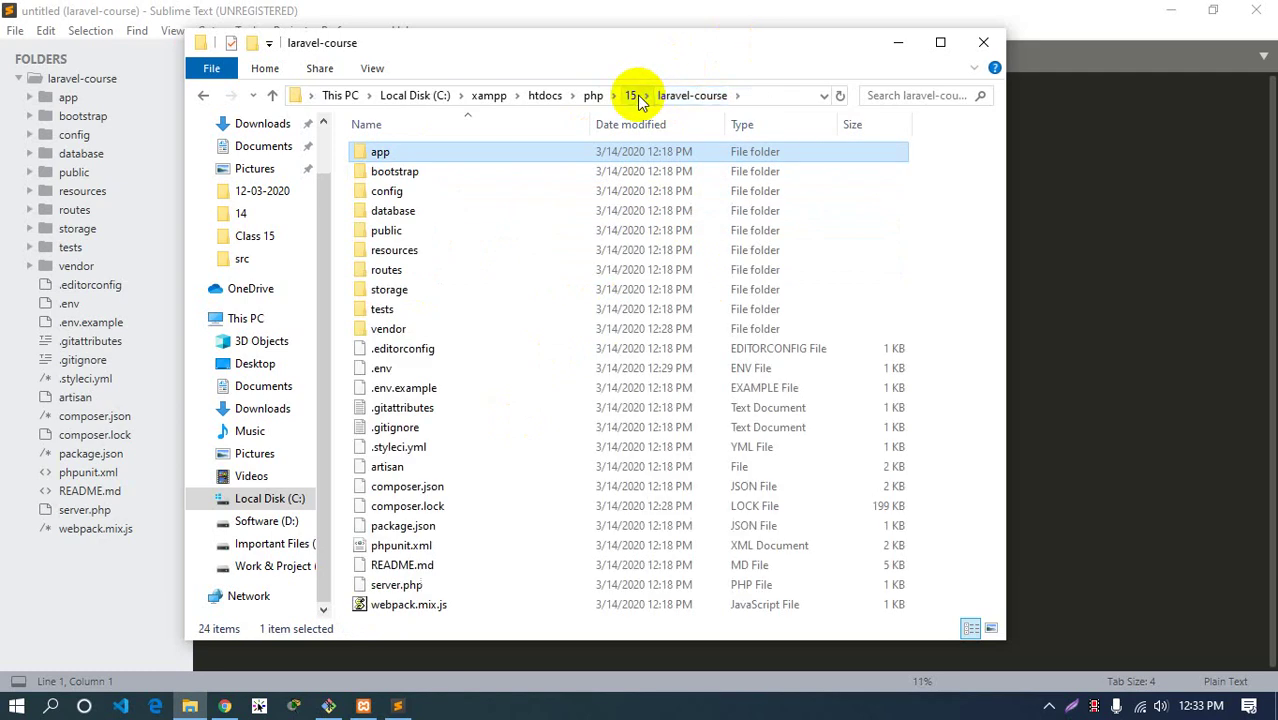
Return to the Git Bash terminal and clear its screen with Ctrl+L
{"action": "left_click", "coordinate": [1084, 274]}
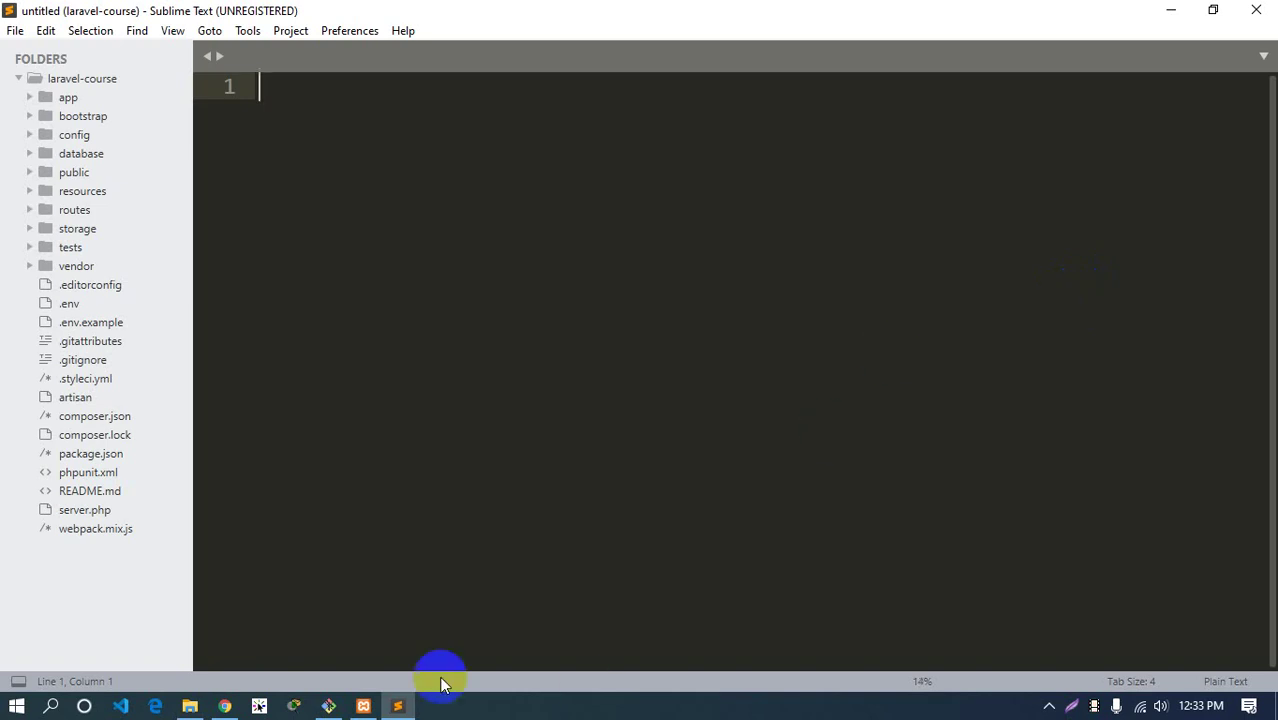
{"action": "left_click", "coordinate": [328, 706]}
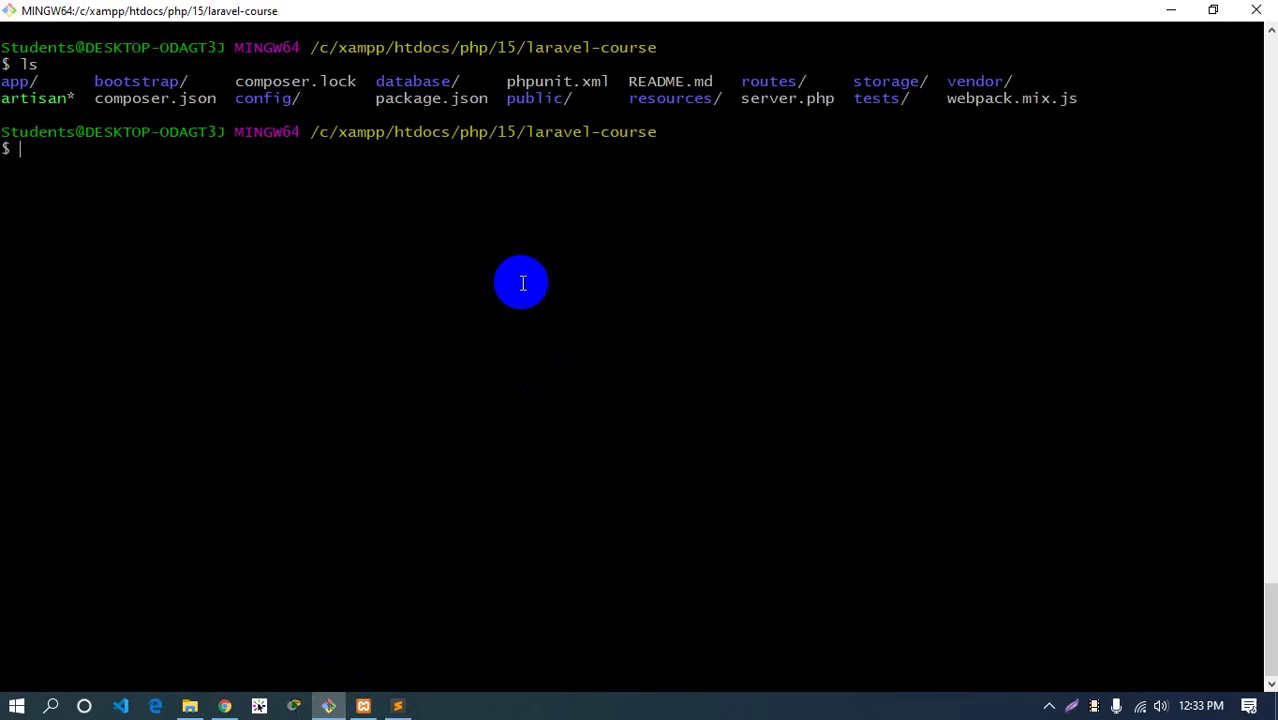
{"action": "key", "text": "ctrl+l"}
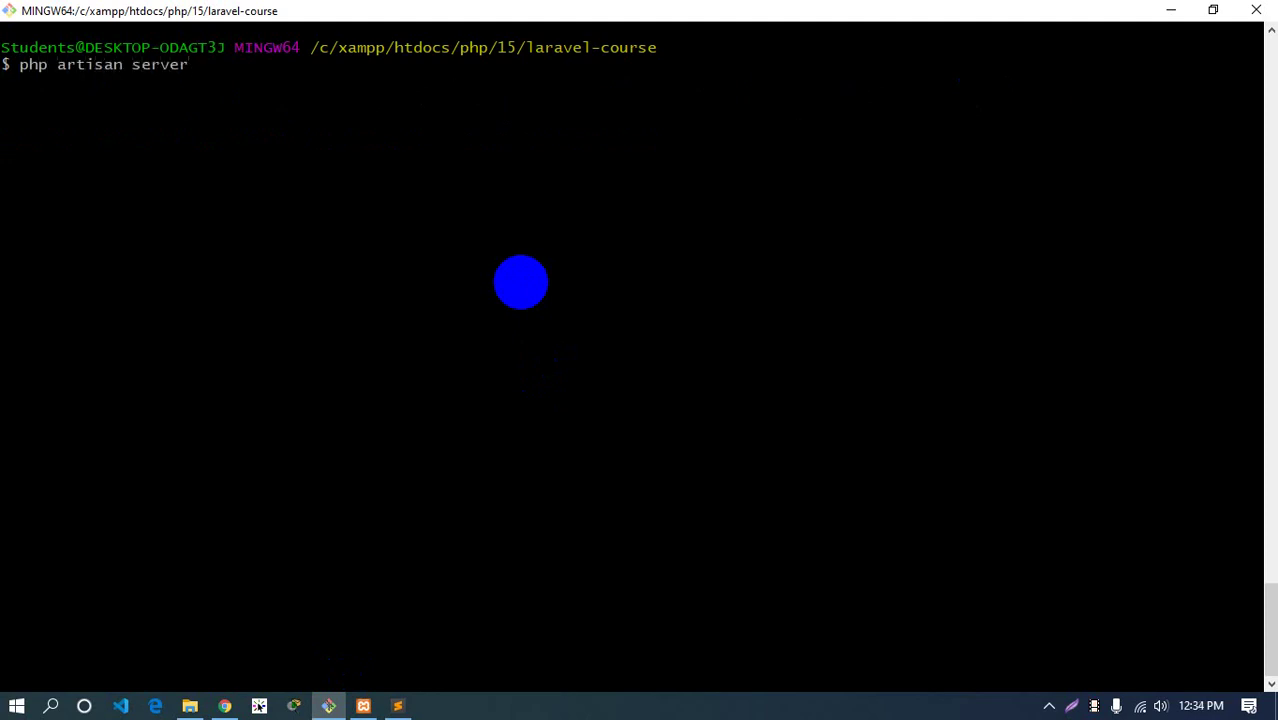
{"action": "key", "text": "BackSpace"}
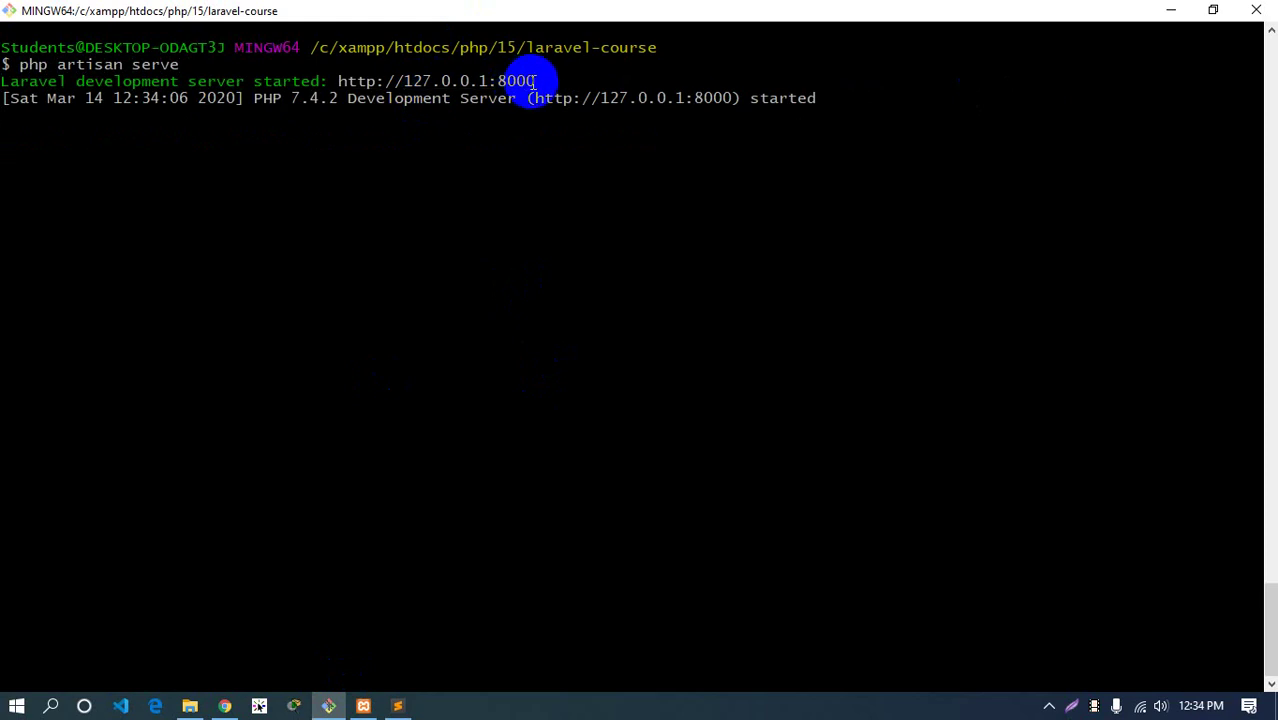
{"action": "left_click_drag", "start_coordinate": [536, 81], "coordinate": [342, 83]}
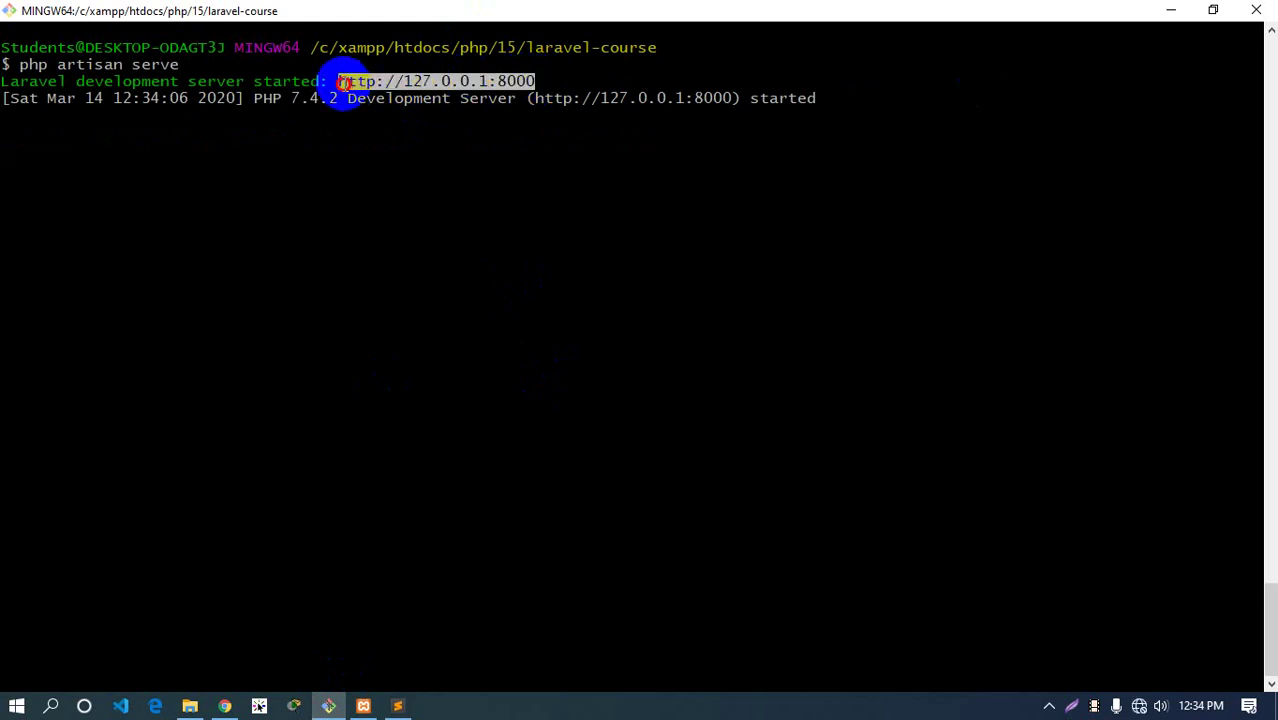
{"action": "right_click", "coordinate": [342, 82]}
{"action": "left_click", "coordinate": [394, 120]}
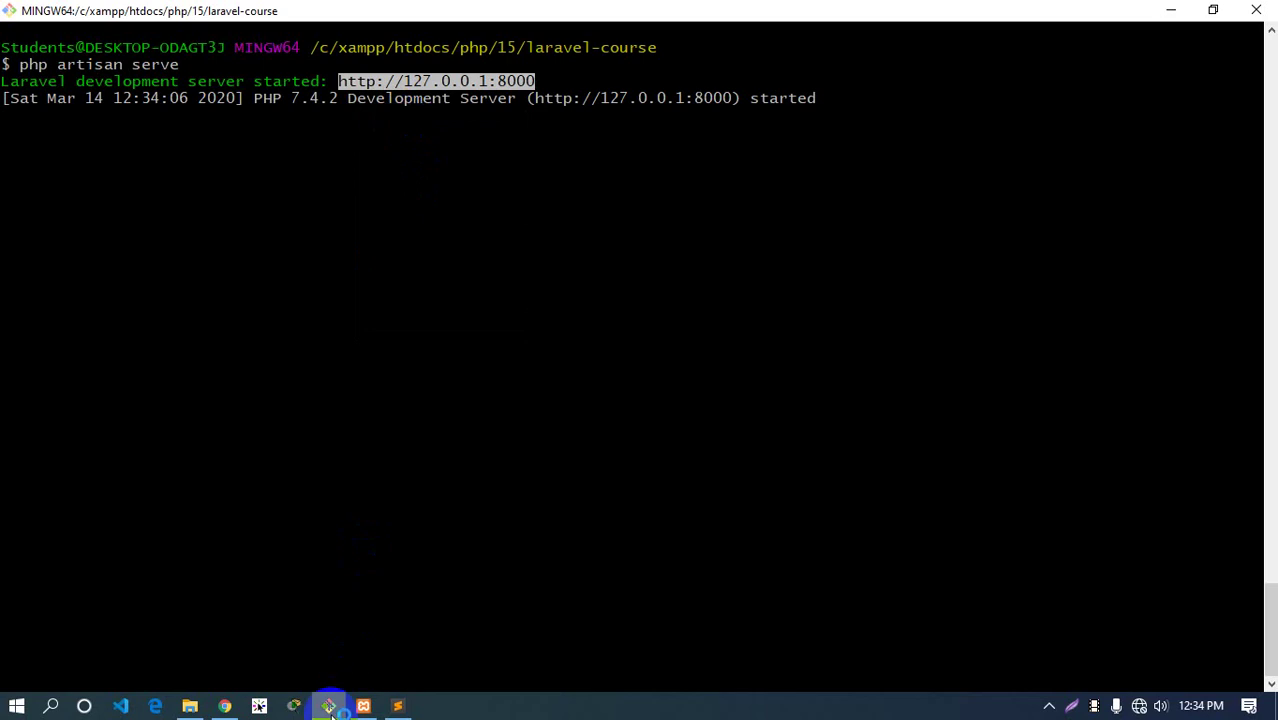
{"action": "left_click", "coordinate": [224, 706]}
Paste and load the 127.0.0.1:8000 address in a new Chrome tab
{"action": "left_click", "coordinate": [697, 16]}
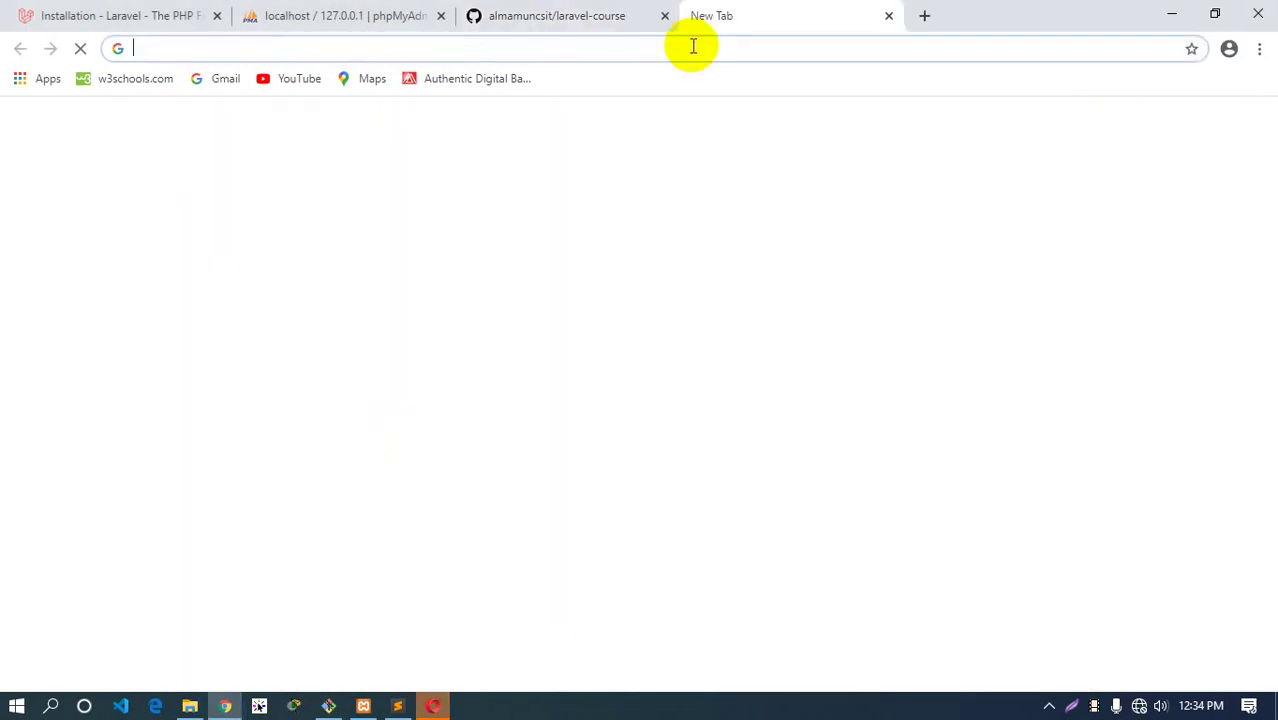
{"action": "key", "text": "ctrl+v"}
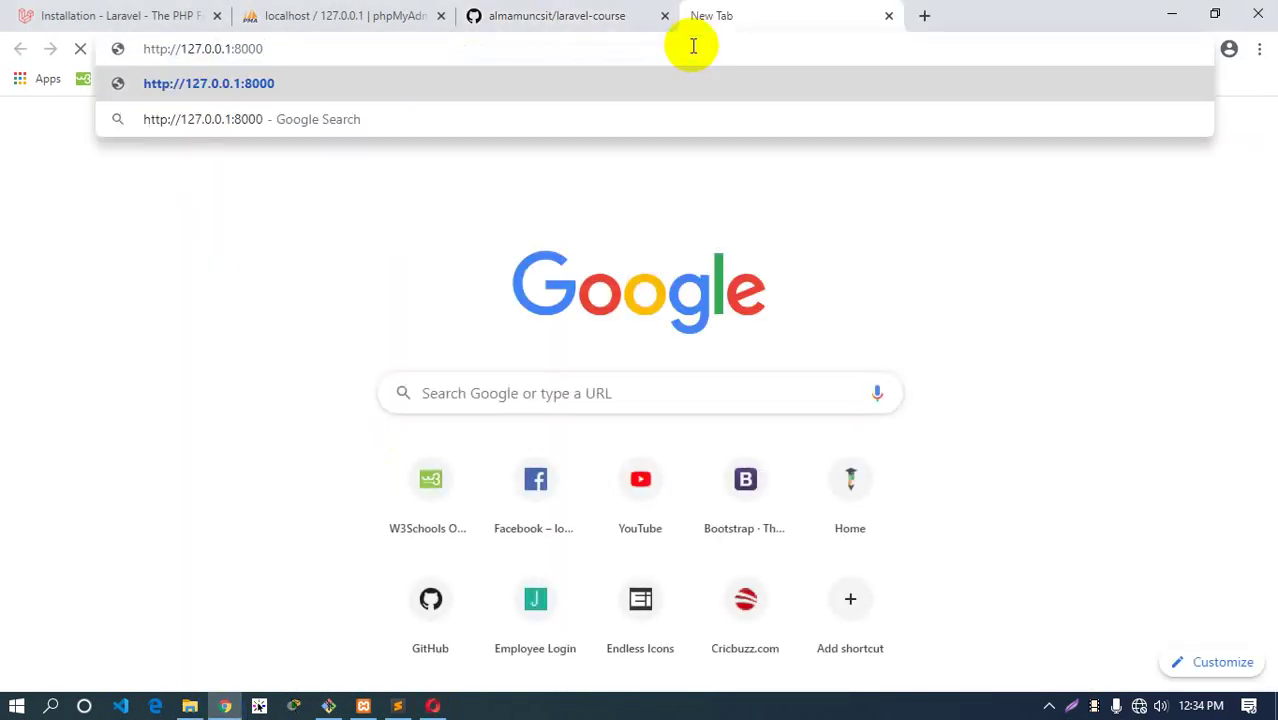
{"action": "key", "text": "Return"}
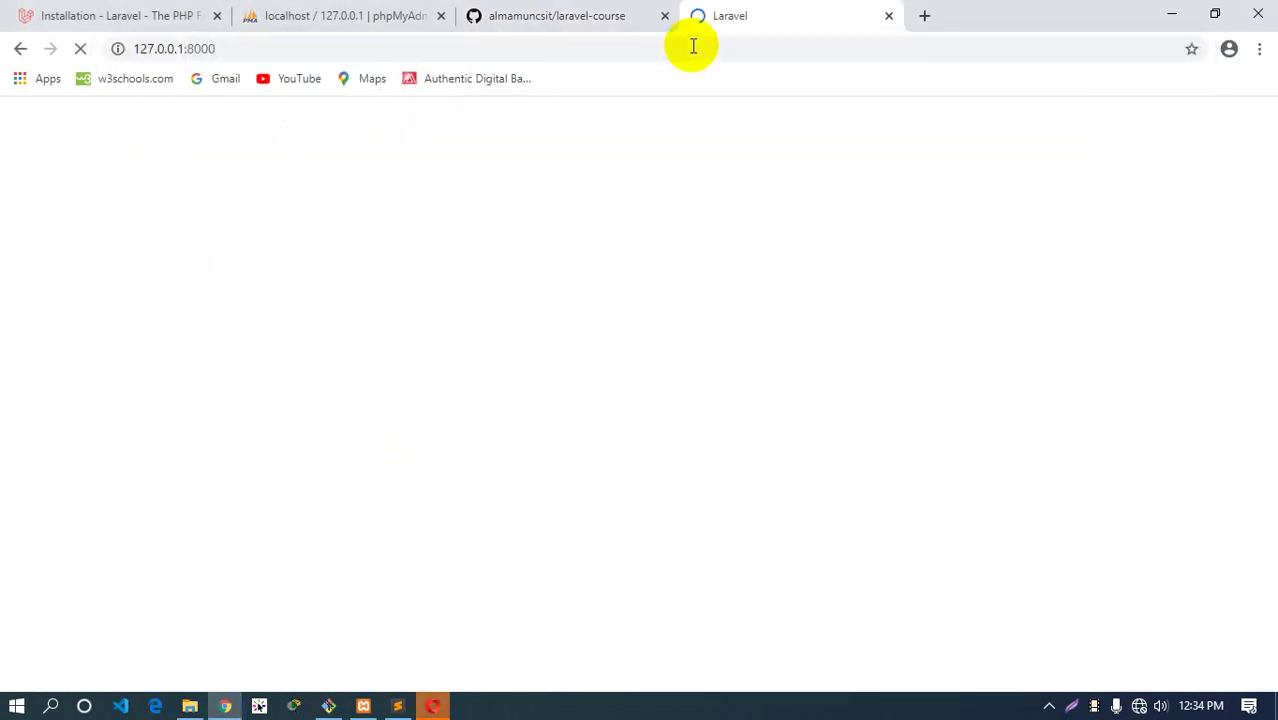
Quit Opera and return to the loading Laravel page in Chrome
{"action": "left_click", "coordinate": [430, 706]}
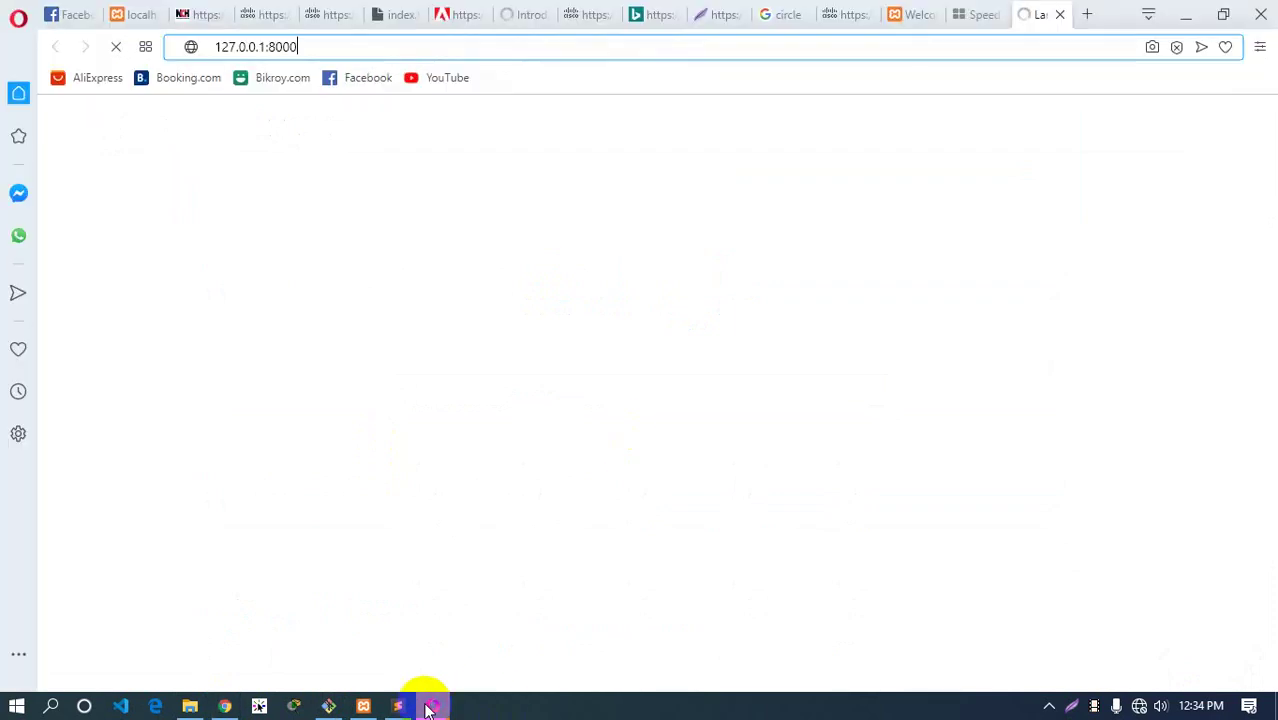
{"action": "left_click", "coordinate": [1261, 13]}
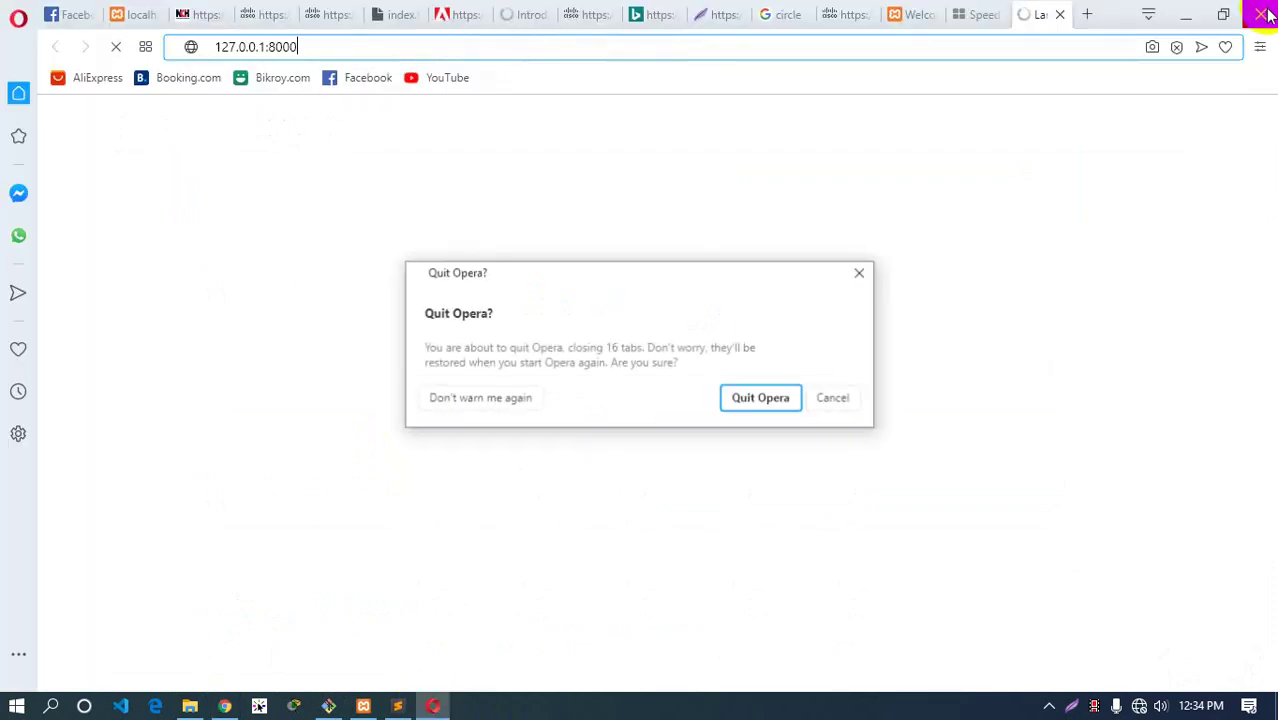
{"action": "left_click", "coordinate": [761, 402]}
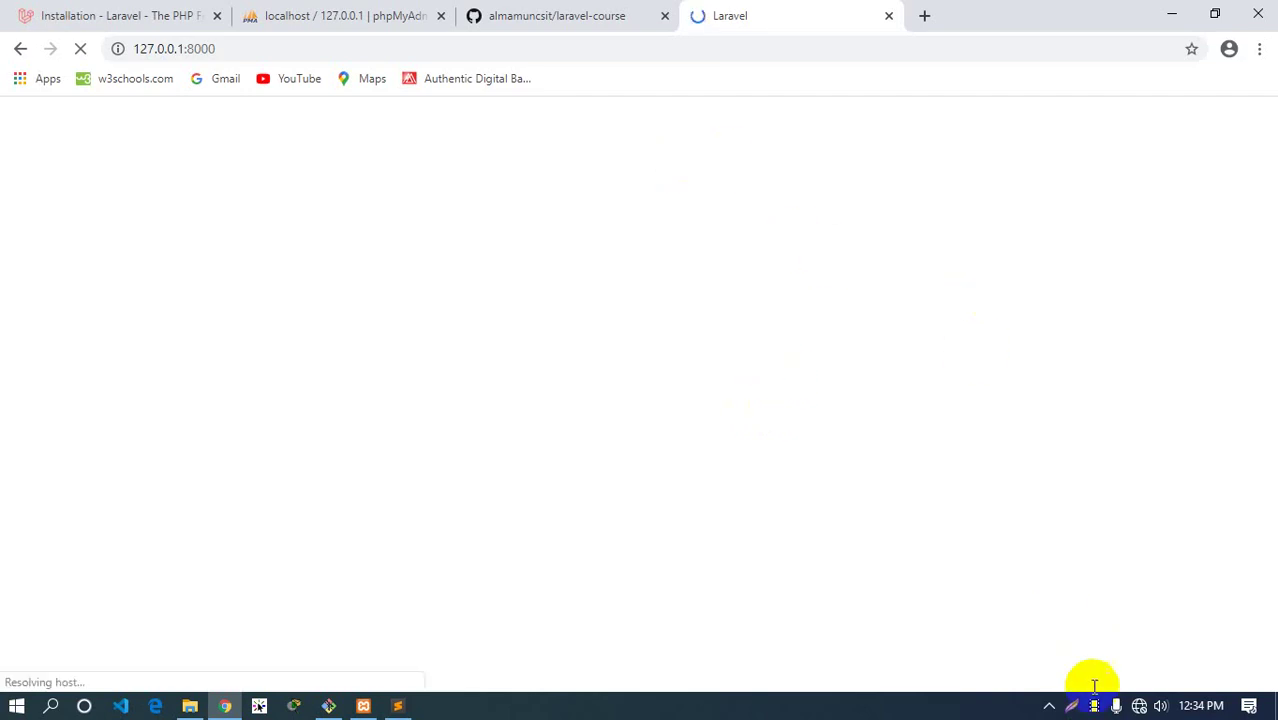
{"action": "left_click", "coordinate": [1049, 706]}
{"action": "left_click", "coordinate": [960, 703]}
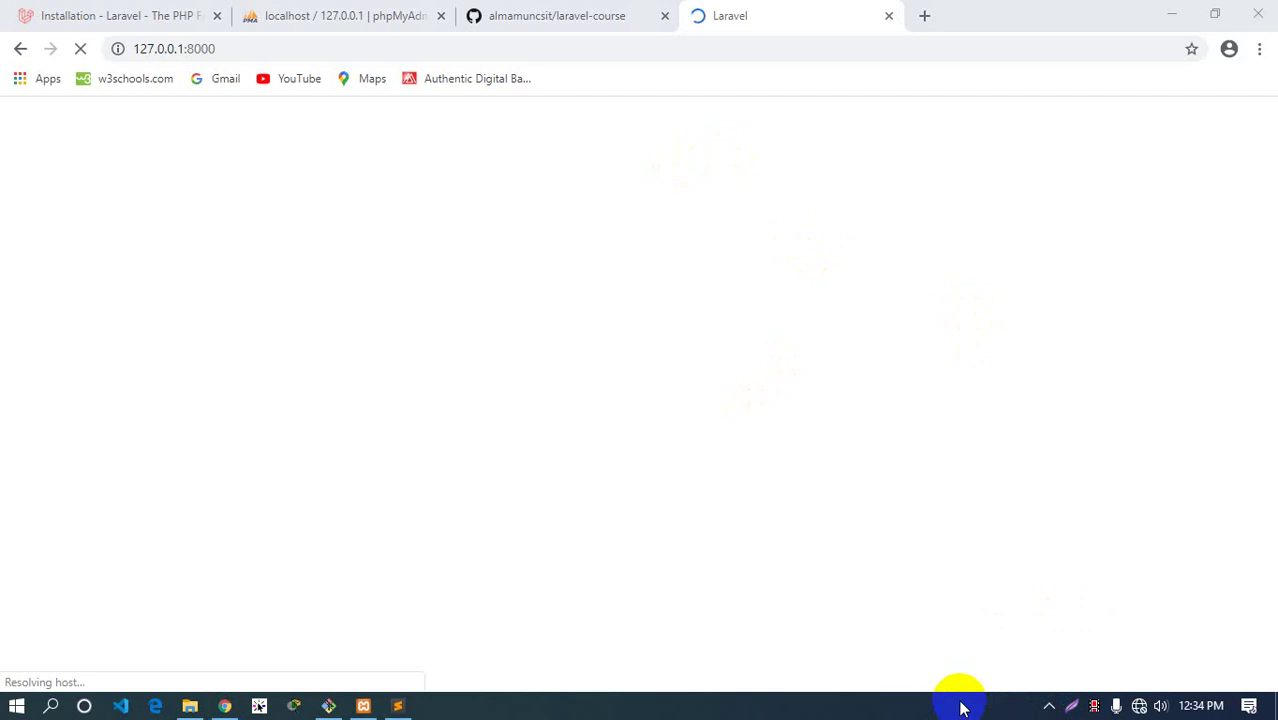
{"action": "left_click", "coordinate": [579, 12]}
{"action": "left_click", "coordinate": [765, 18]}
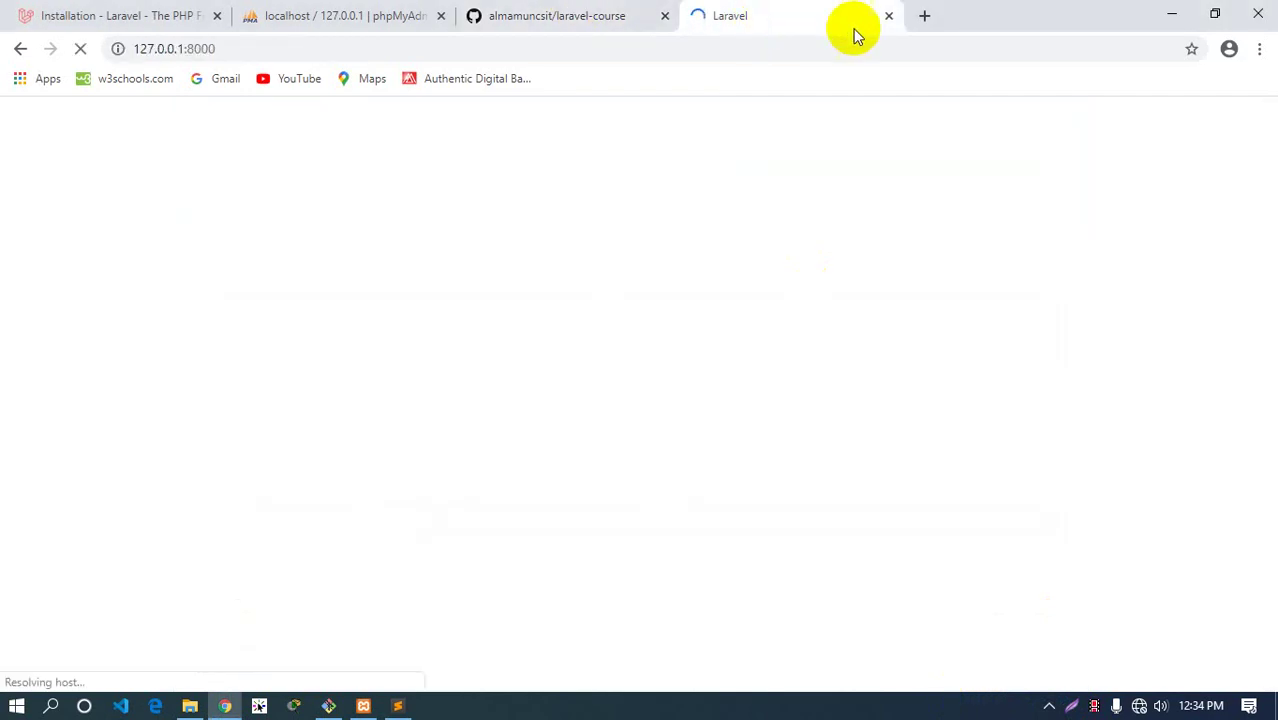
Check localhost:8000 loads the app in another tab, then close that duplicate tab
{"action": "left_click", "coordinate": [925, 16]}
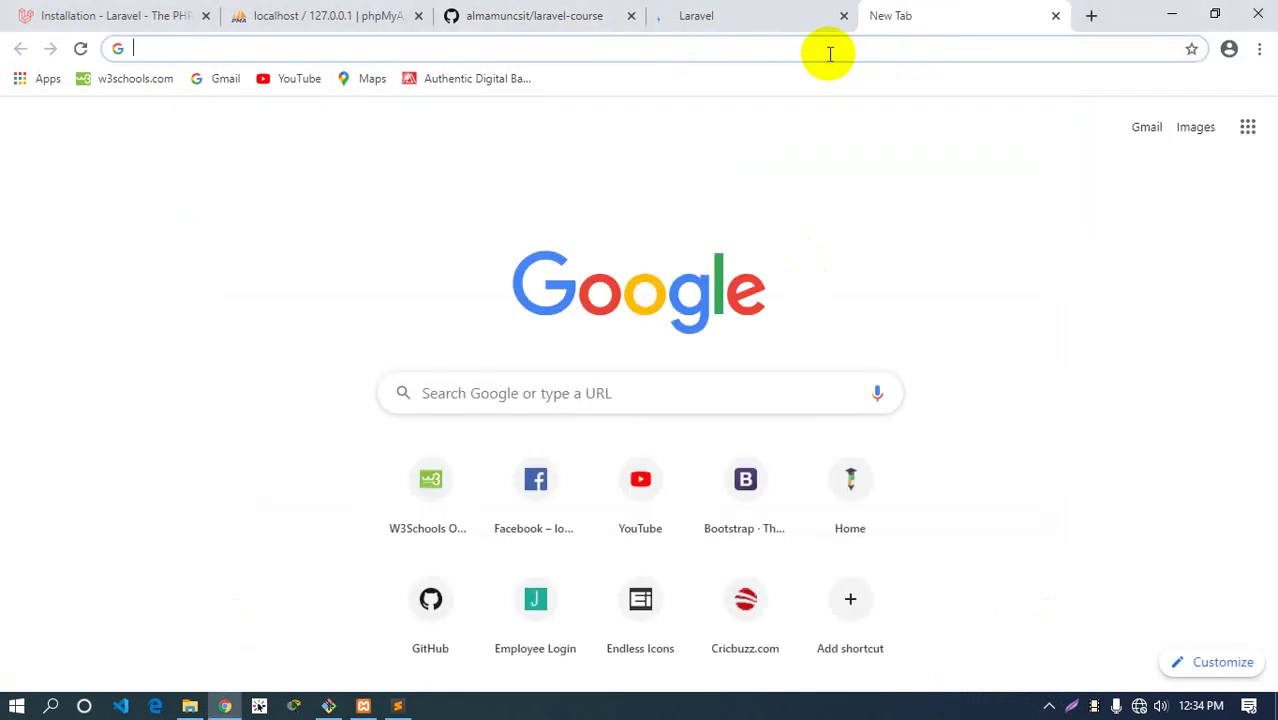
{"action": "type", "text": "lo"}
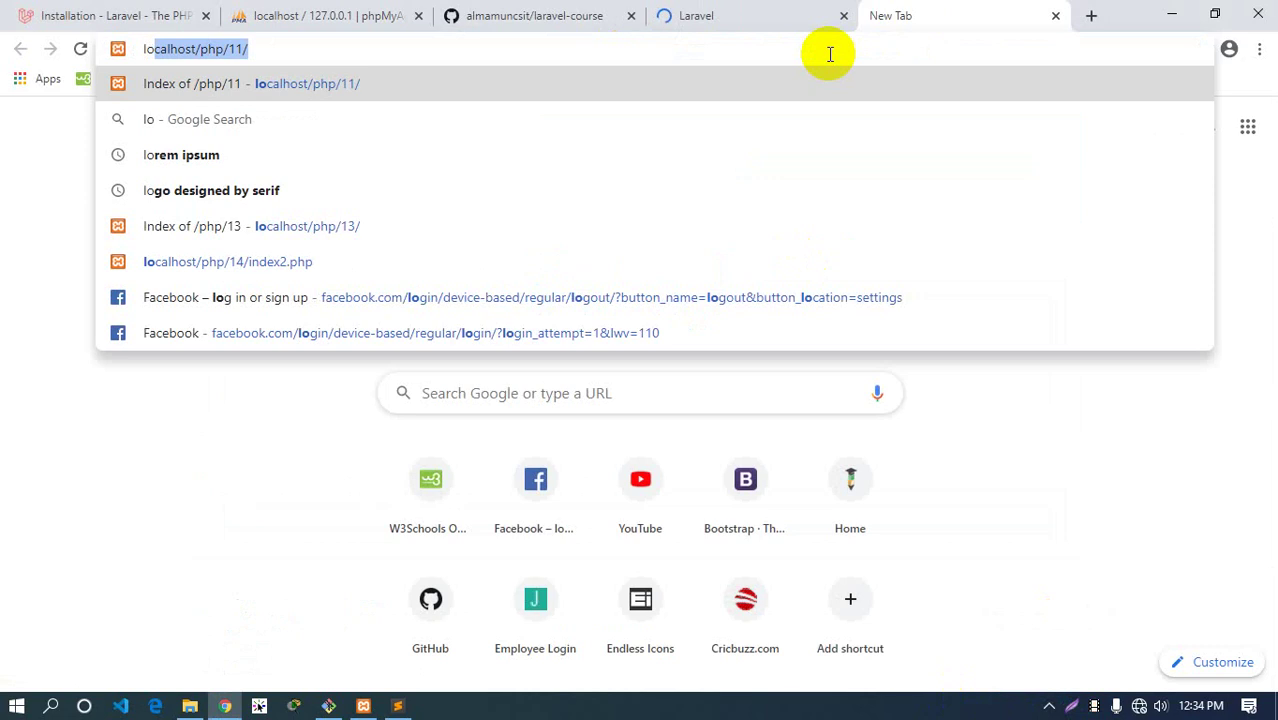
{"action": "key", "text": "Right"}
{"action": "key", "text": "BackSpace"}
{"action": "key", "text": "BackSpace"}
{"action": "key", "text": "BackSpace"}
{"action": "key", "text": "BackSpace"}
{"action": "key", "text": "BackSpace"}
{"action": "key", "text": "BackSpace"}
{"action": "key", "text": "BackSpace"}
{"action": "key", "text": "BackSpace"}
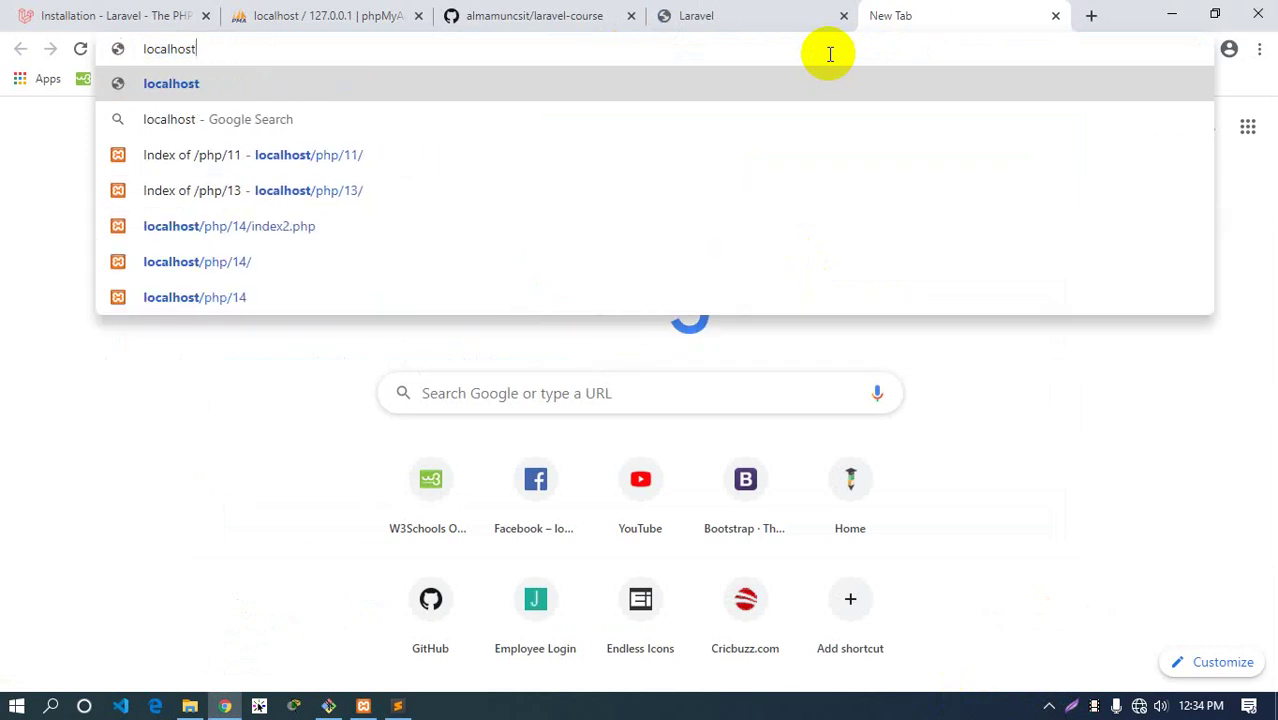
{"action": "type", "text": ":"}
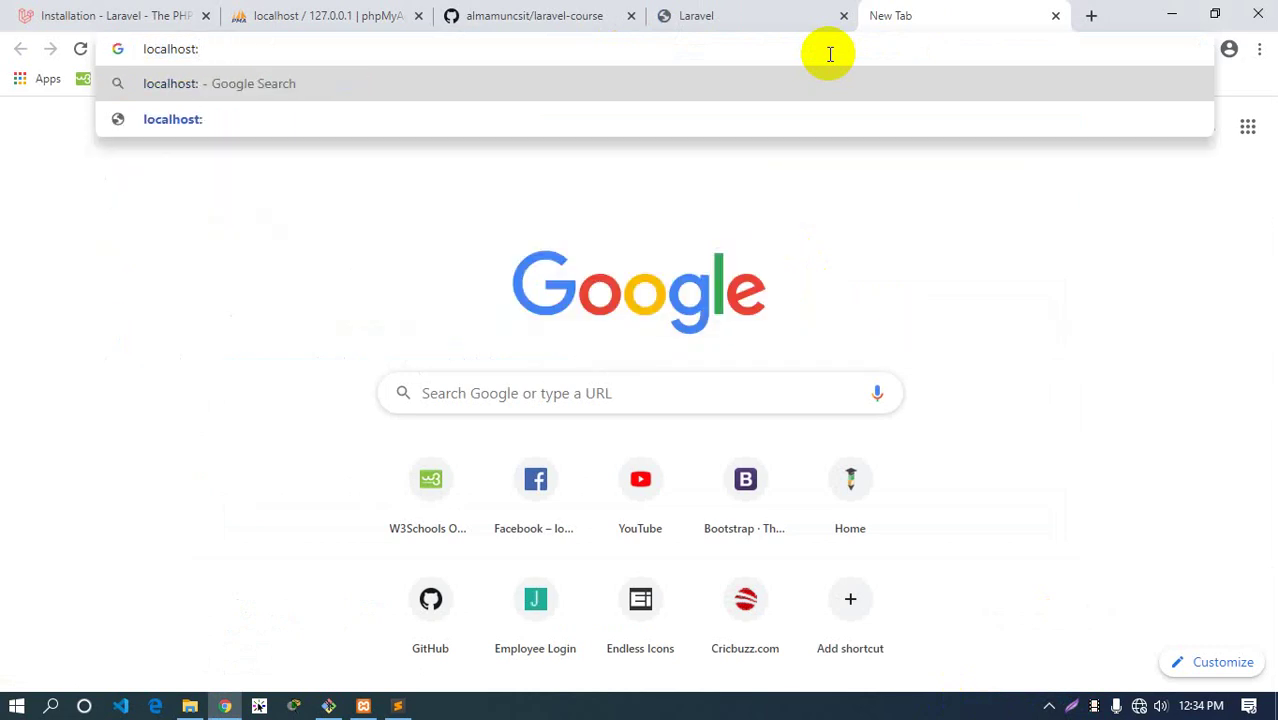
{"action": "type", "text": "8000"}
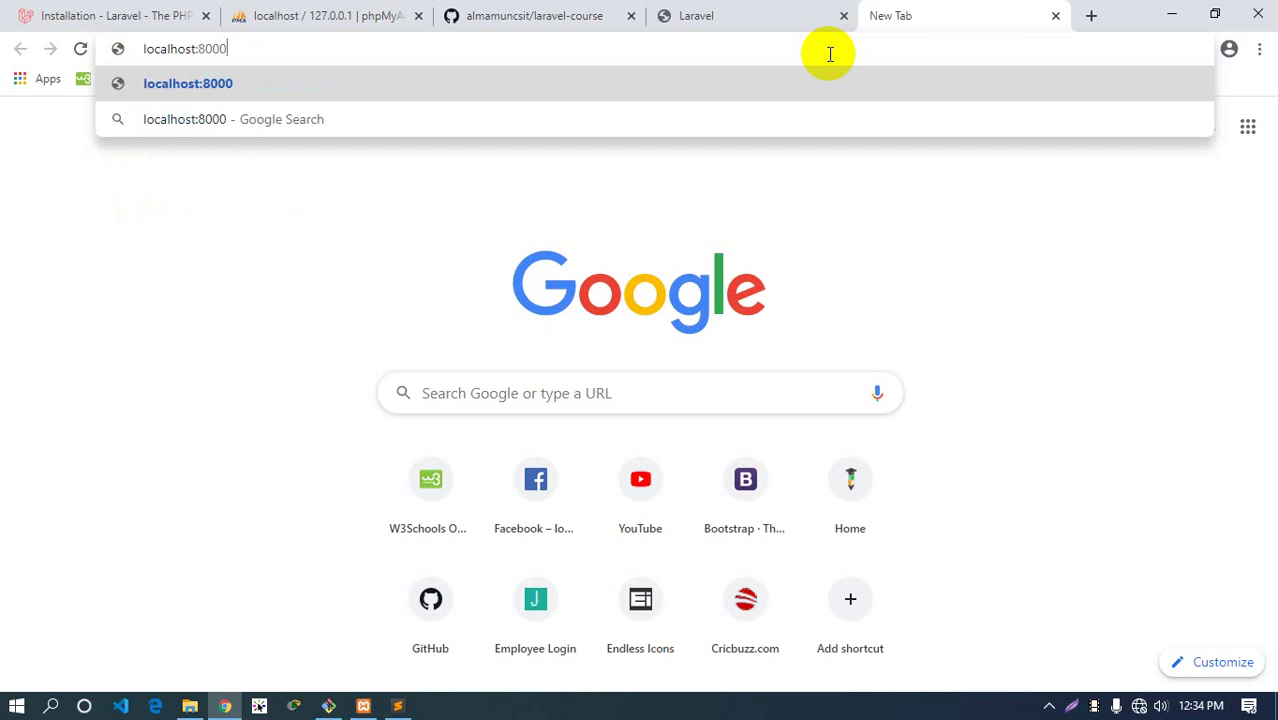
{"action": "key", "text": "Return"}
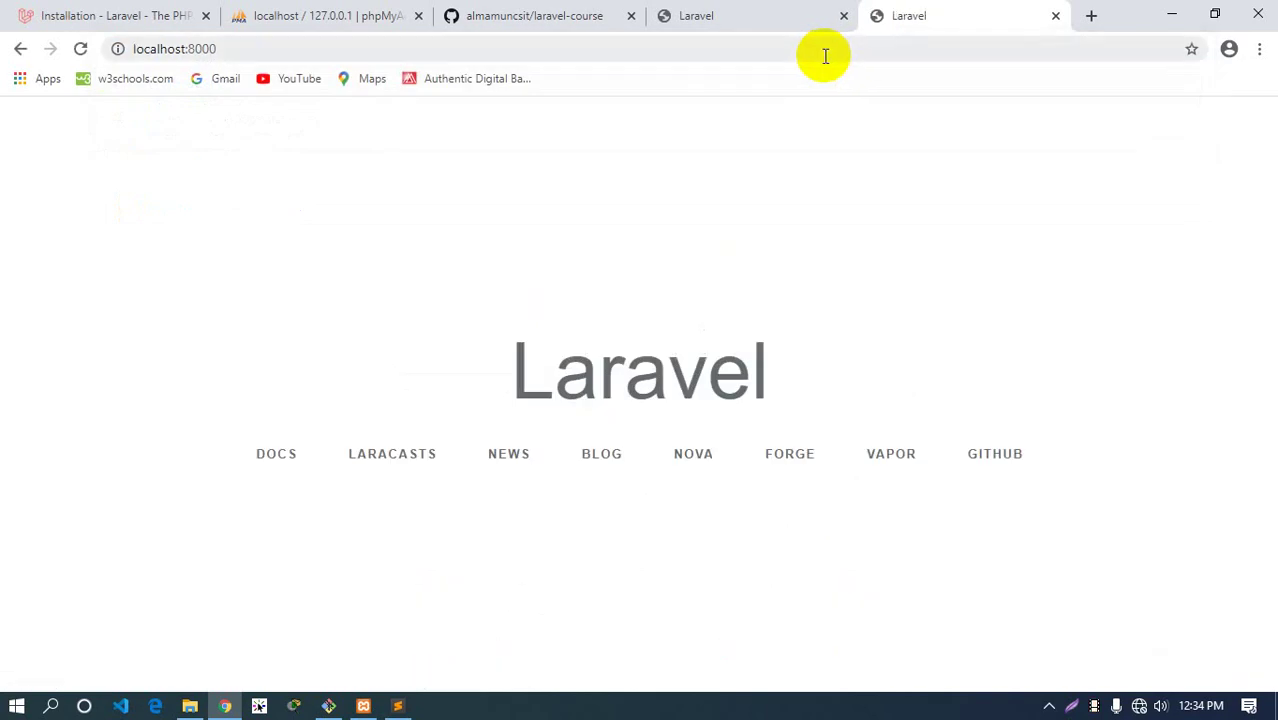
{"action": "left_click", "coordinate": [731, 20]}
{"action": "left_click", "coordinate": [895, 20]}
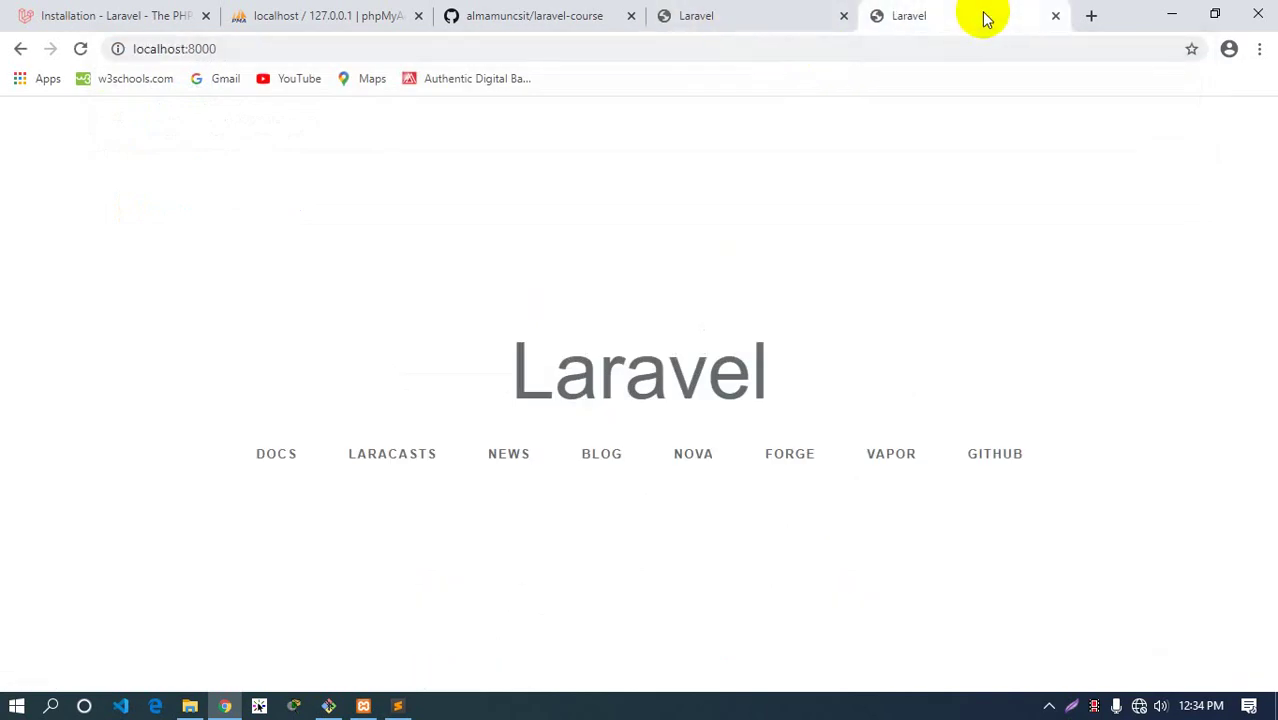
{"action": "left_click", "coordinate": [1055, 15]}
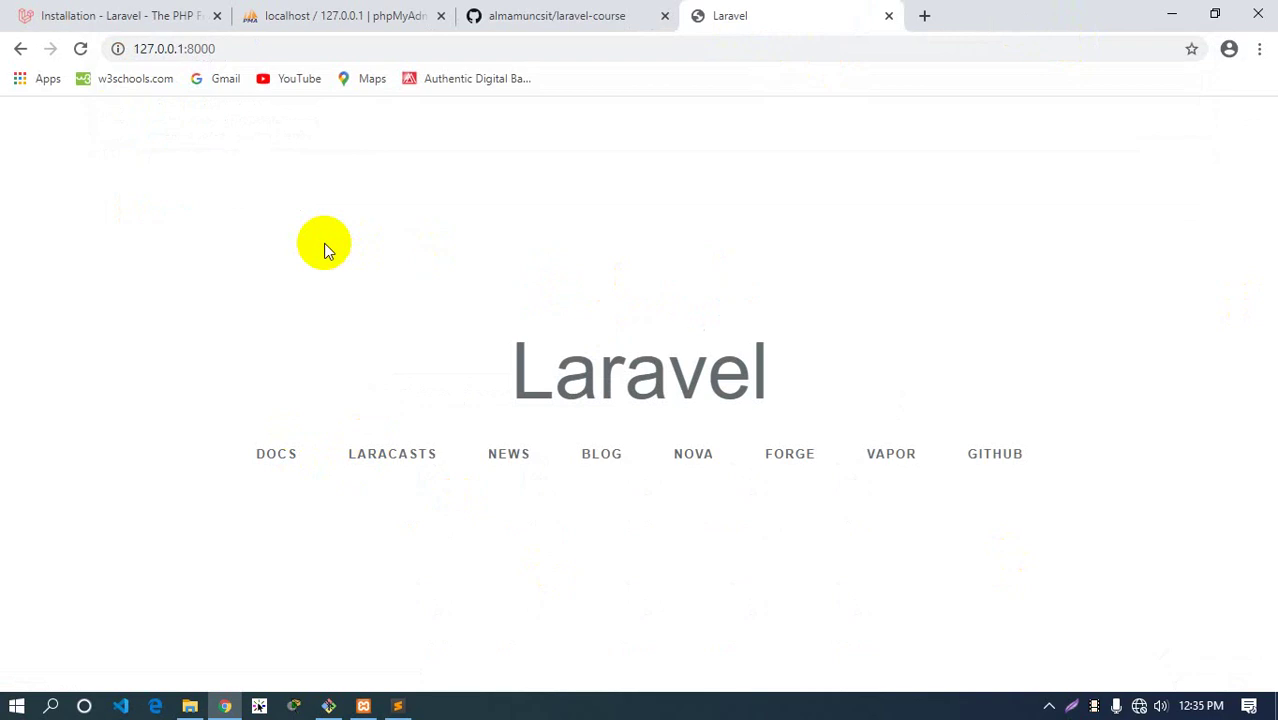
Stop the server with Ctrl+C and reload the Laravel page in Chrome to confirm it's down
{"action": "left_click", "coordinate": [328, 706]}
{"action": "left_click", "coordinate": [552, 437]}
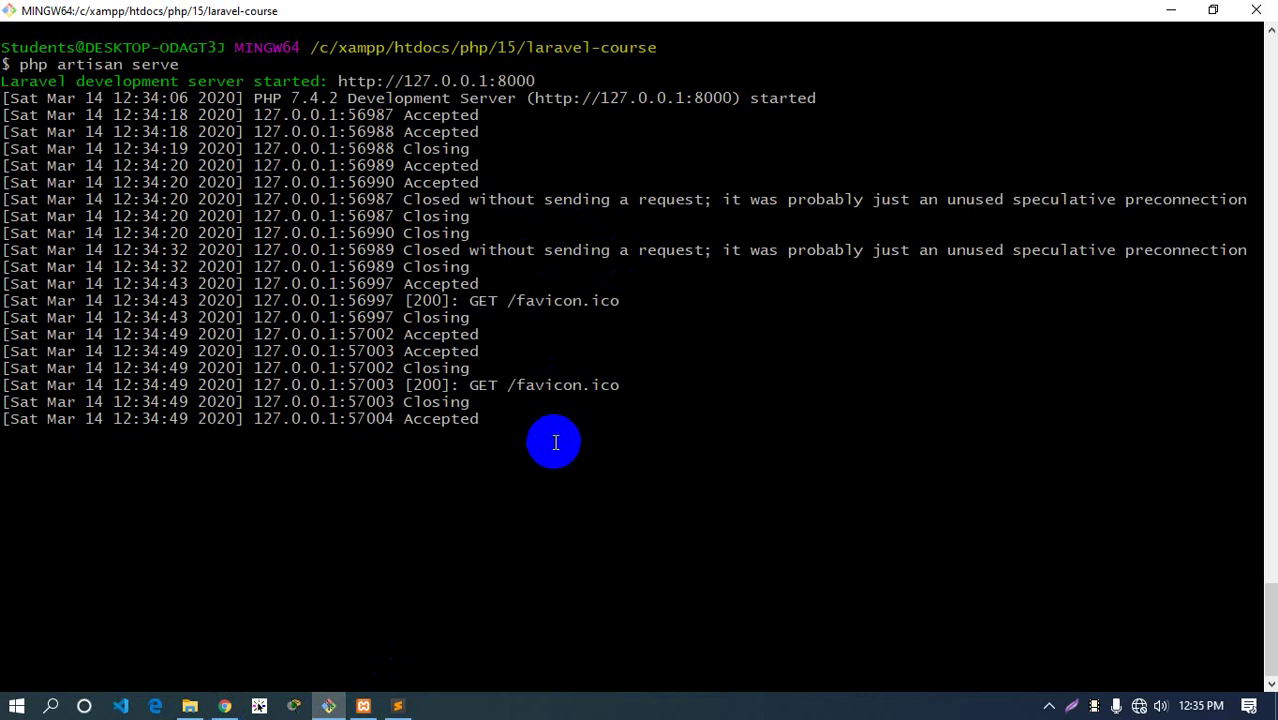
{"action": "key", "text": "ctrl+c"}
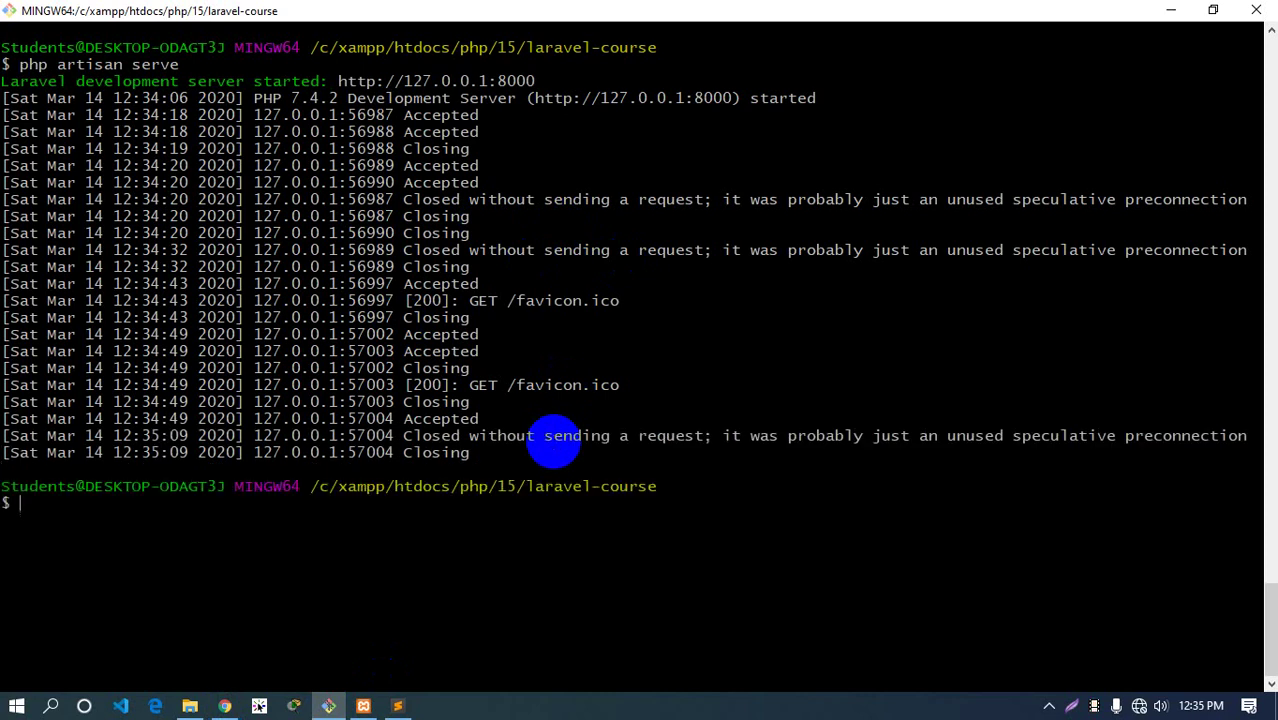
{"action": "key", "text": "ctrl+l"}
{"action": "key", "text": "alt+Tab"}
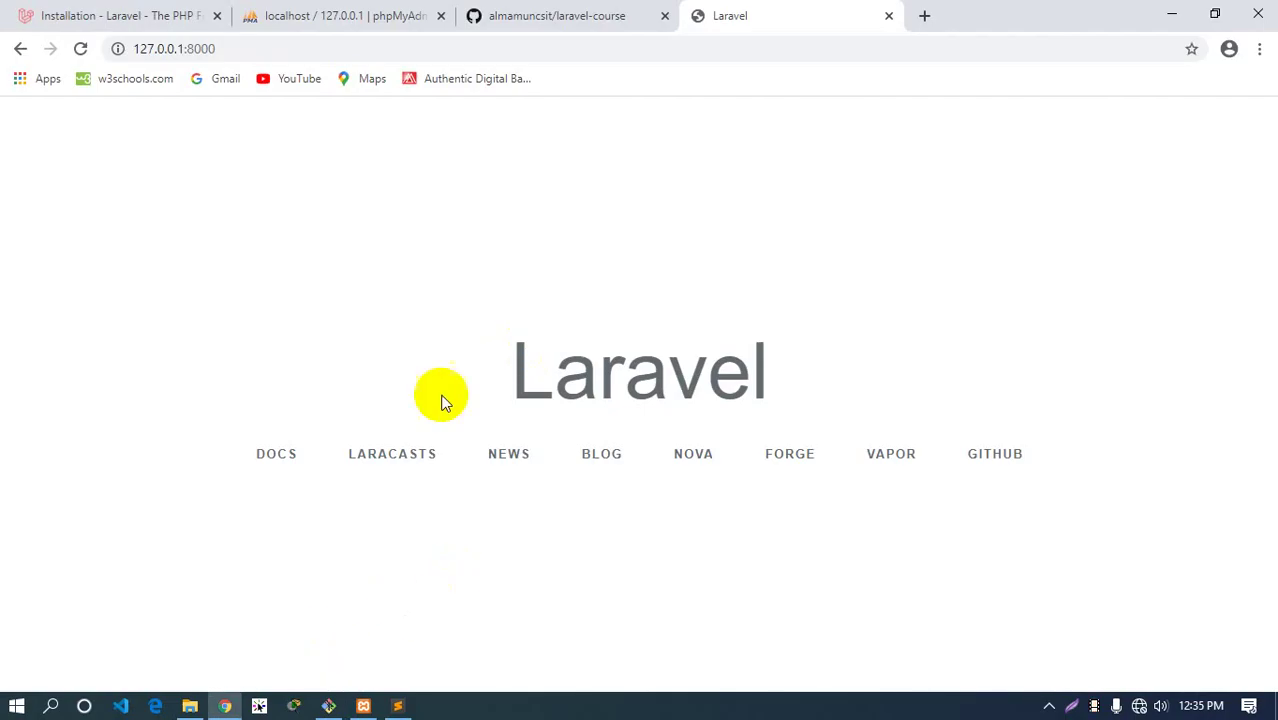
{"action": "left_click", "coordinate": [80, 48]}
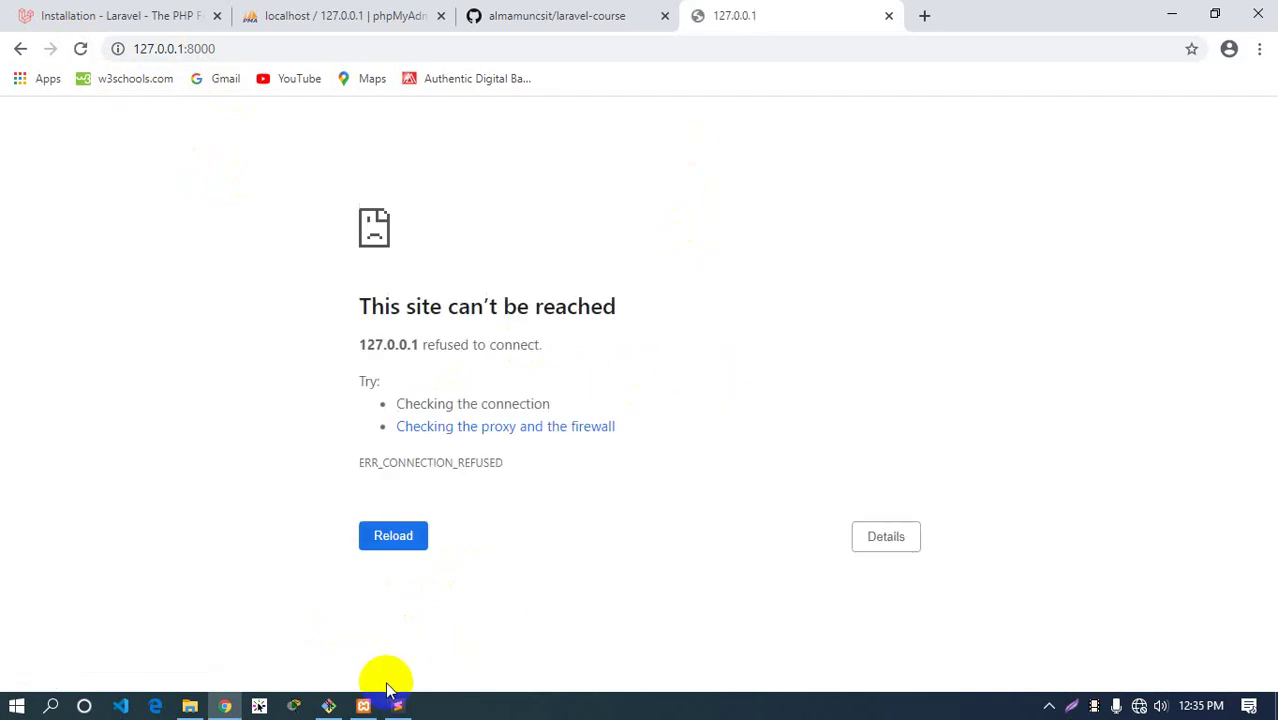
Rerun php artisan serve, stop it again with Ctrl+C, and clear the terminal
{"action": "left_click", "coordinate": [330, 706]}
{"action": "key", "text": "Up"}
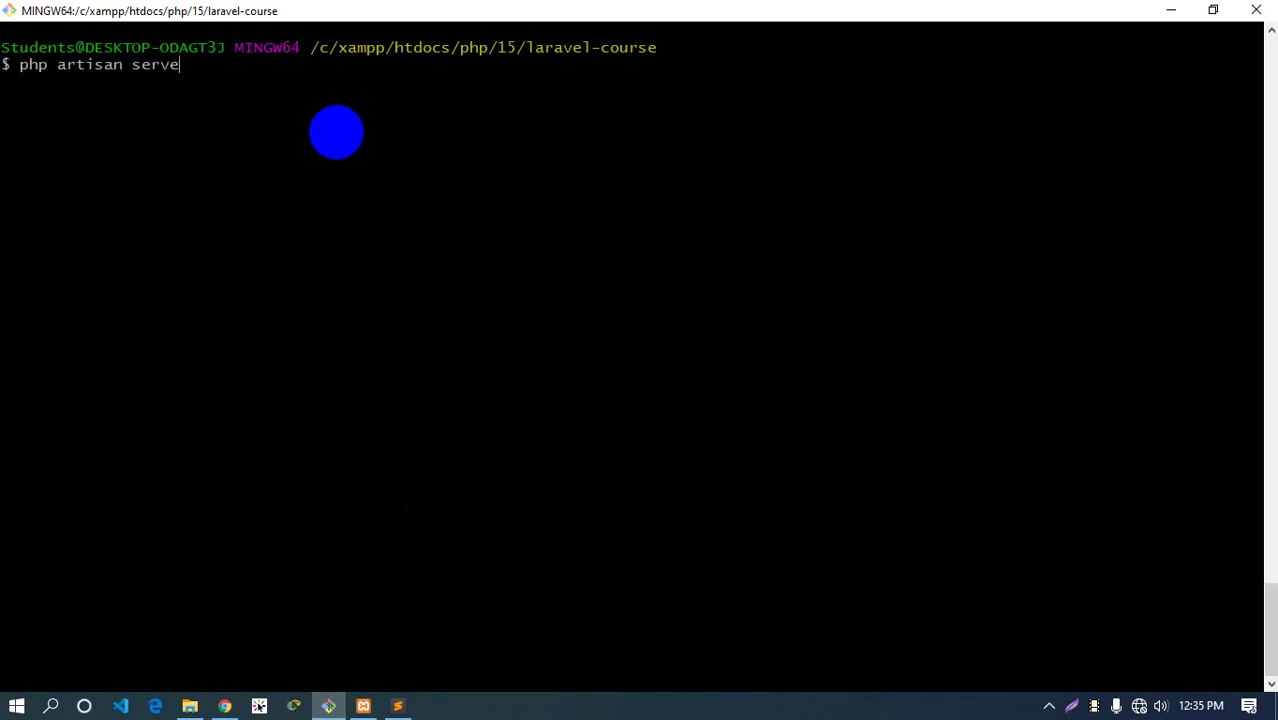
{"action": "key", "text": "Return"}
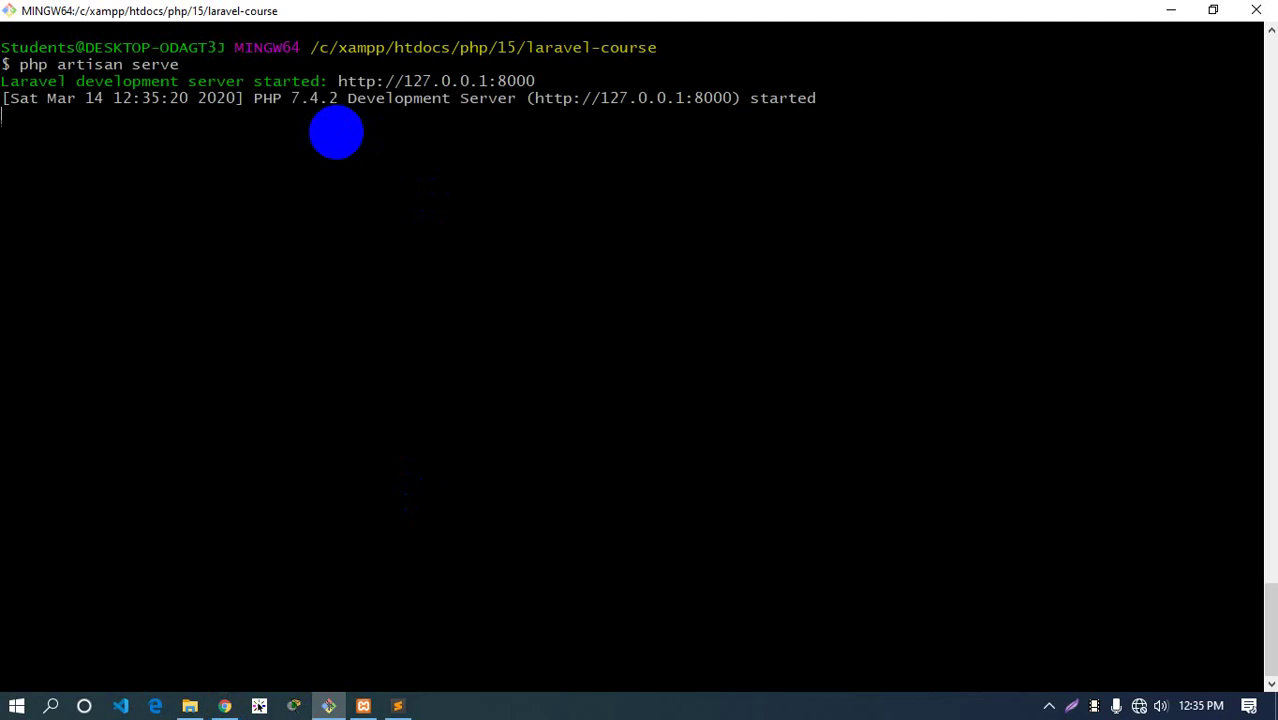
{"action": "key", "text": "ctrl+c"}
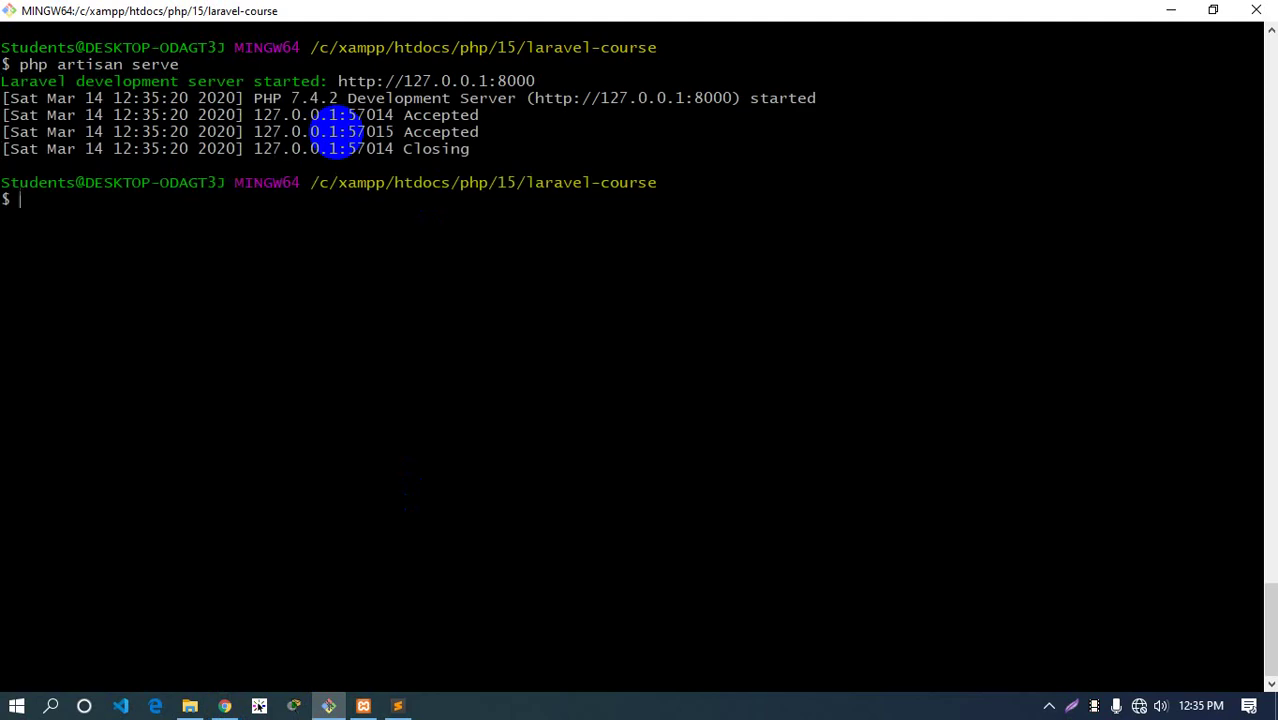
{"action": "key", "text": "ctrl+l"}
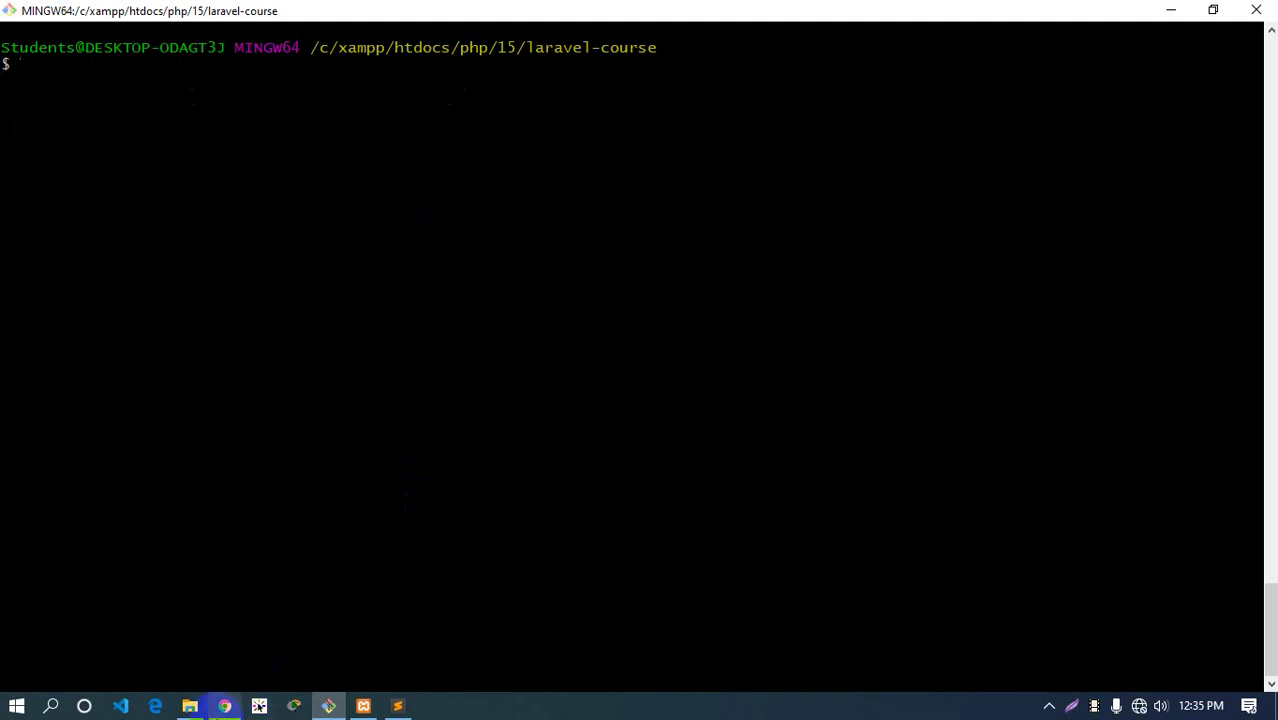
On the GitHub setup page, select README in the echo command
{"action": "left_click", "coordinate": [224, 706]}
{"action": "left_click", "coordinate": [525, 18]}
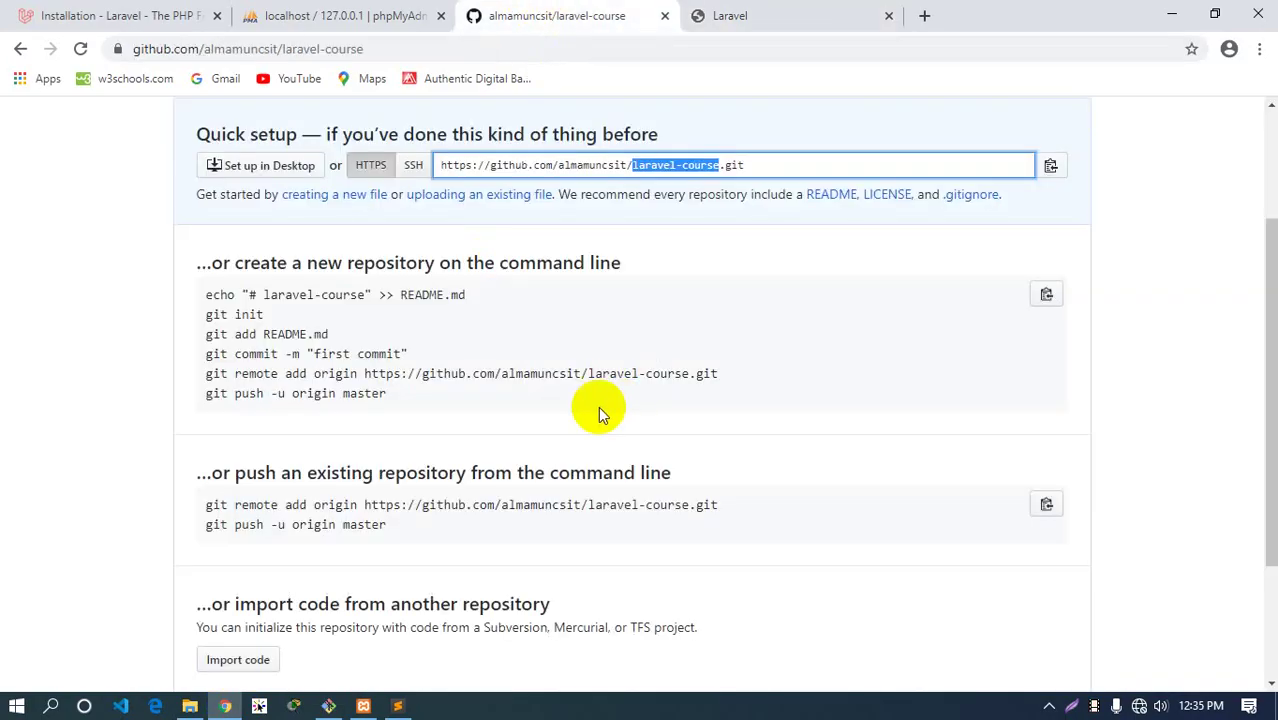
{"action": "left_click", "coordinate": [298, 292]}
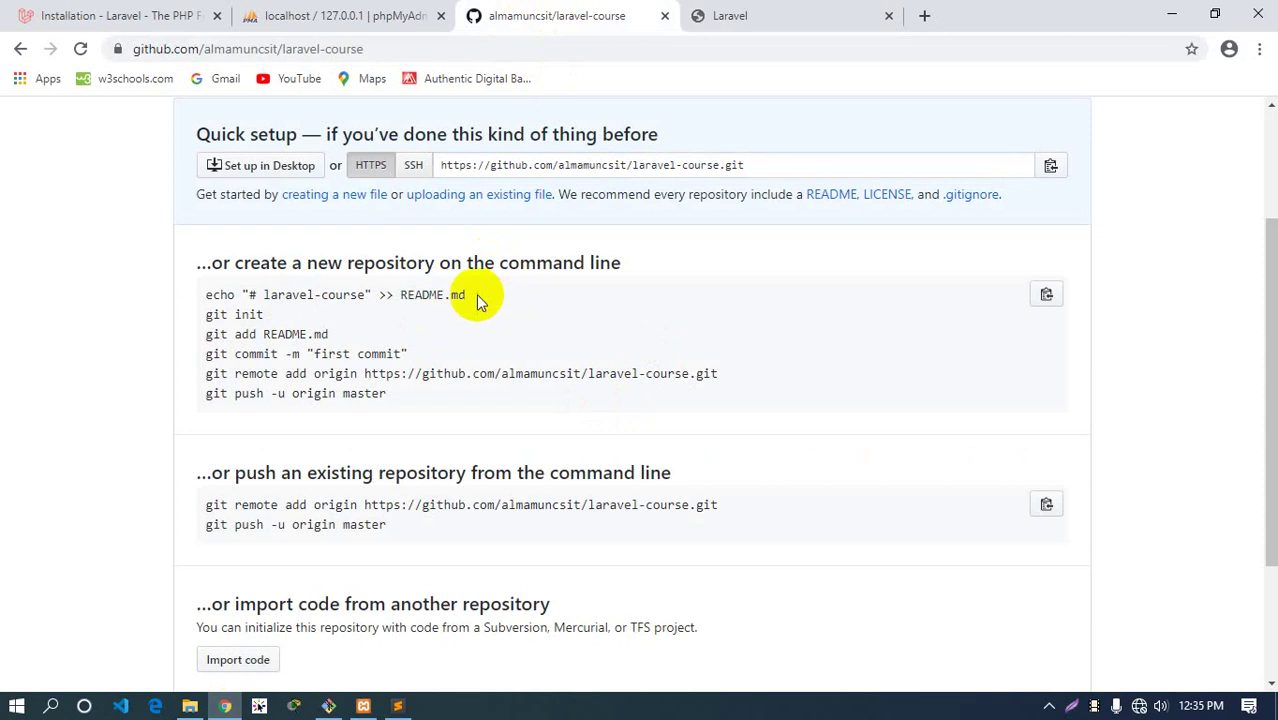
{"action": "left_click_drag", "start_coordinate": [478, 300], "coordinate": [262, 294]}
{"action": "double_click", "coordinate": [428, 292]}
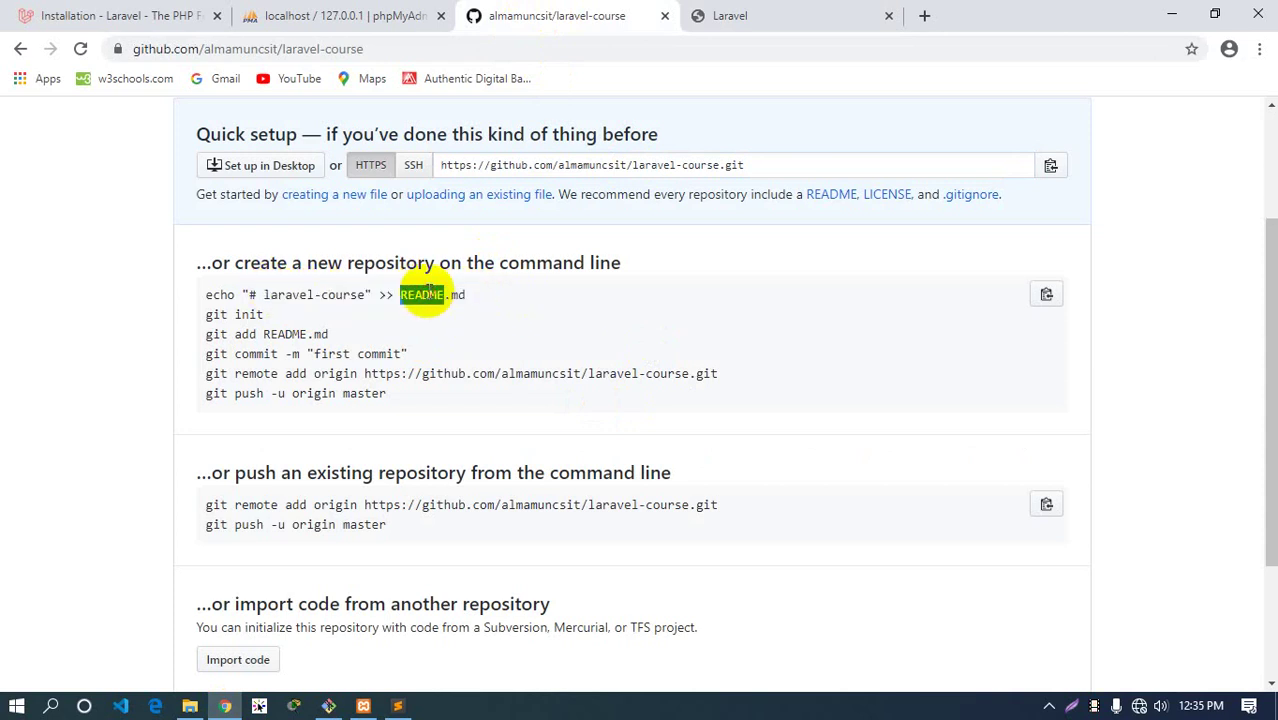
{"action": "scroll", "coordinate": [614, 365], "scroll_direction": "down", "scroll_amount": 2}
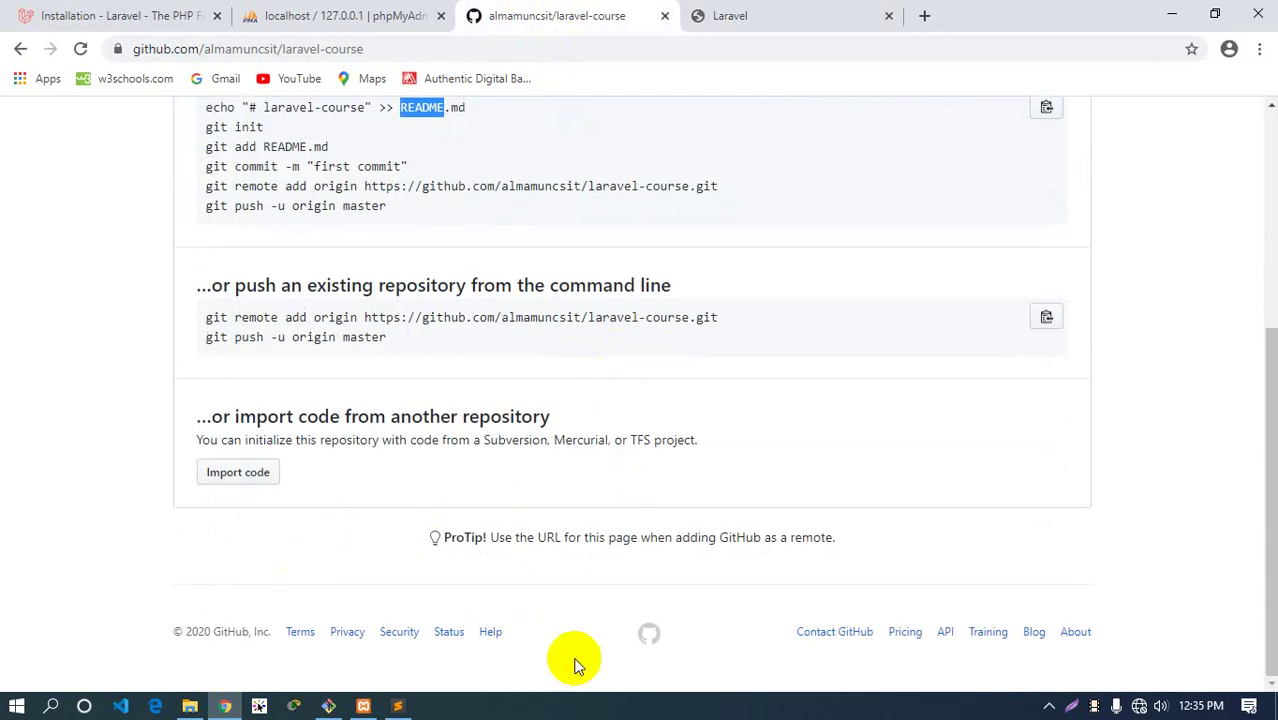
Open README.md from the laravel-course project in Sublime Text, then close it
{"action": "left_click", "coordinate": [397, 706]}
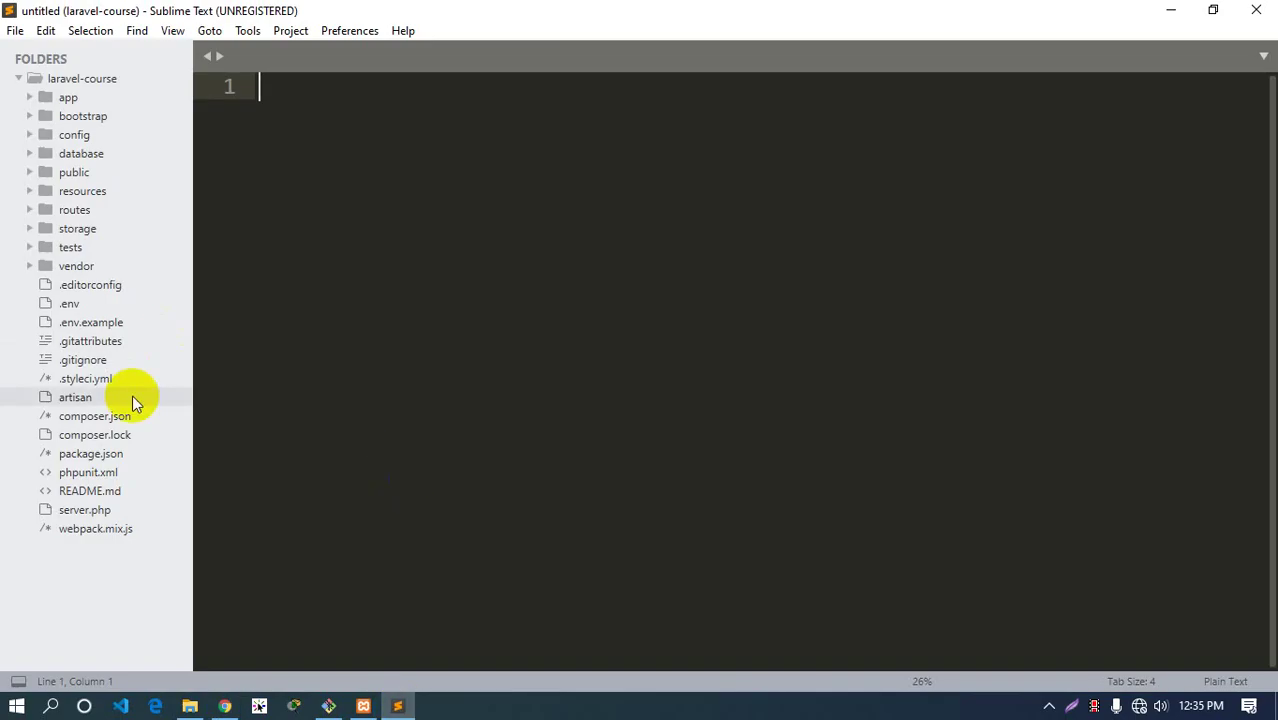
{"action": "left_click", "coordinate": [89, 491]}
{"action": "scroll", "coordinate": [320, 318], "scroll_direction": "down", "scroll_amount": 12}
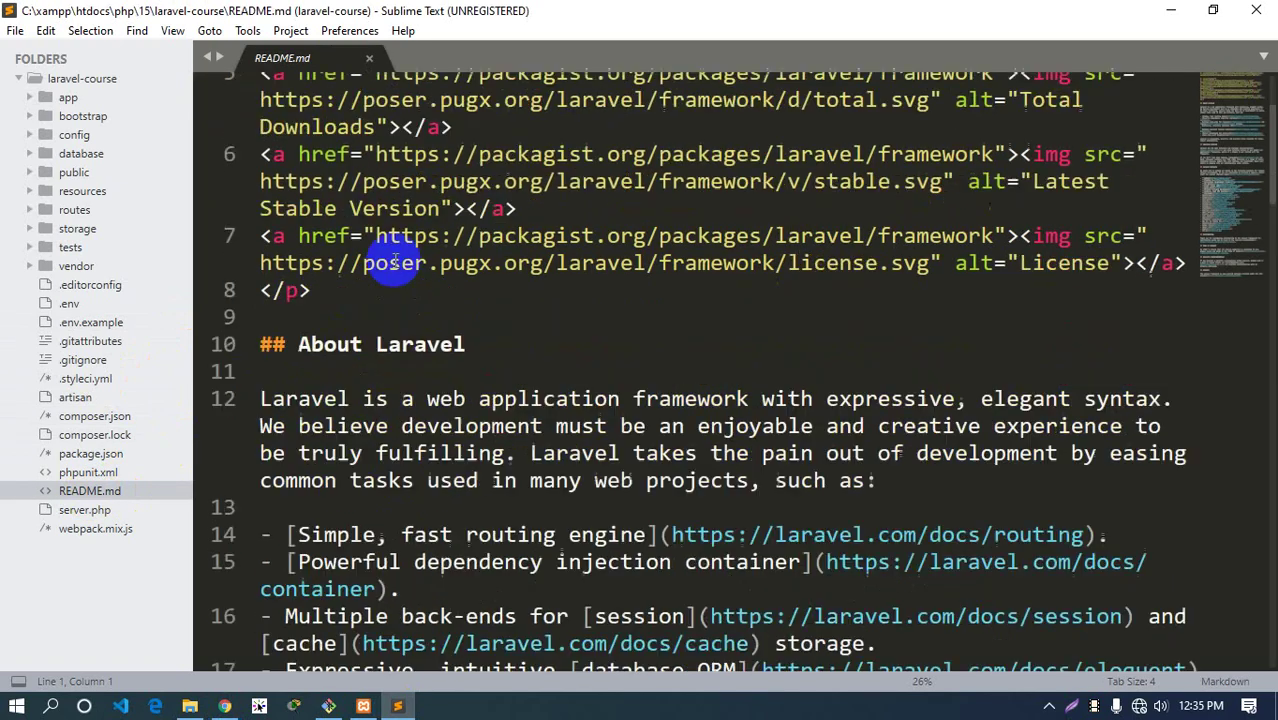
{"action": "left_click", "coordinate": [368, 59]}
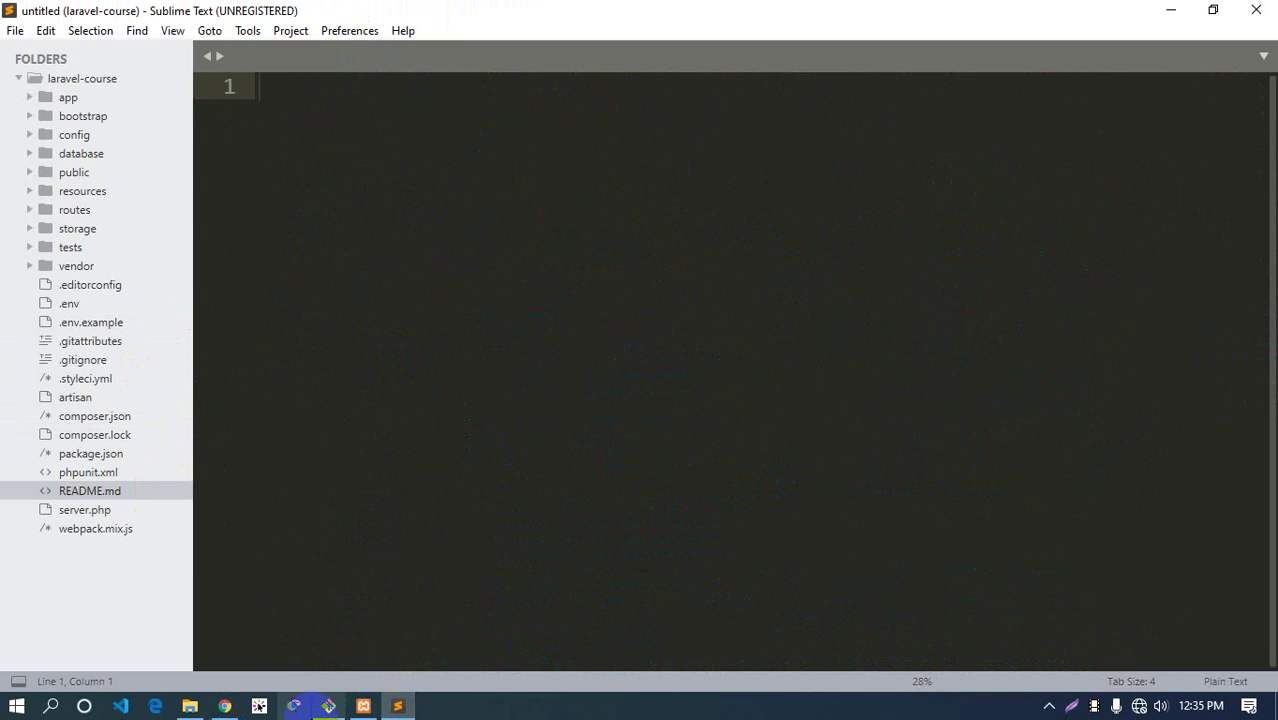
Highlight the git init command on the GitHub setup page, then switch to Git Bash
{"action": "left_click", "coordinate": [224, 706]}
{"action": "scroll", "coordinate": [388, 186], "scroll_direction": "up", "scroll_amount": 2}
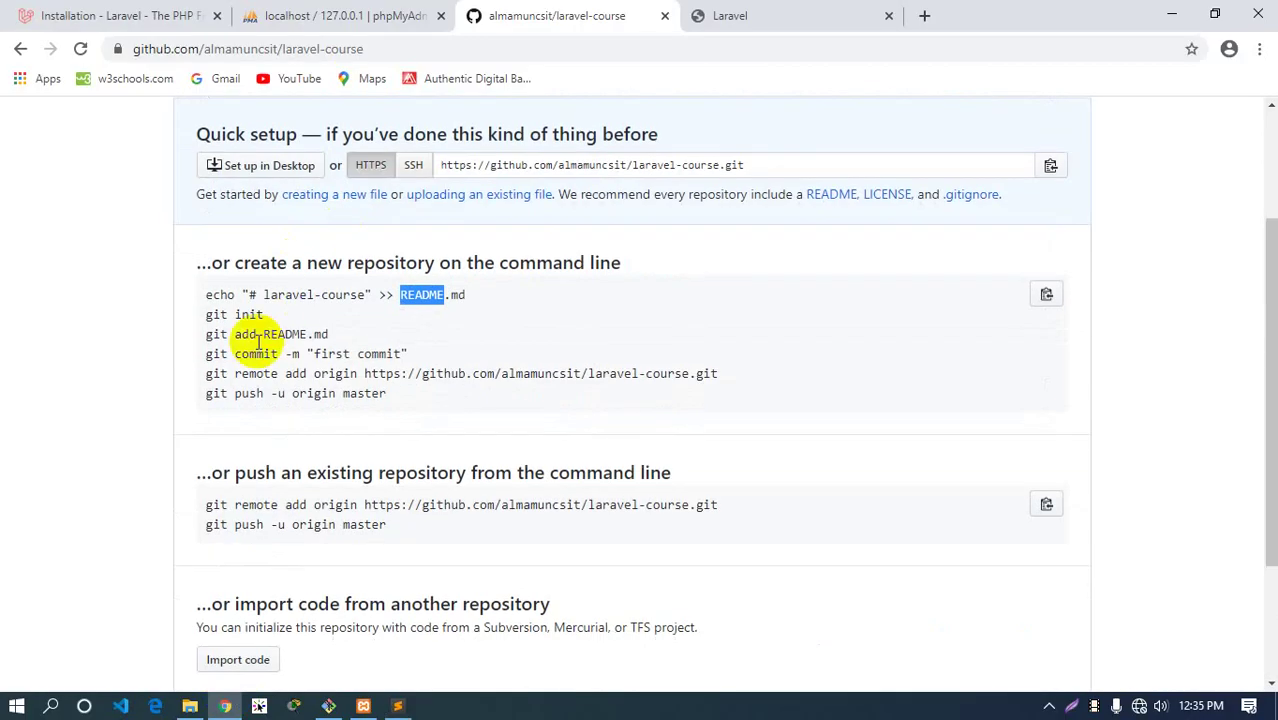
{"action": "left_click_drag", "start_coordinate": [264, 314], "coordinate": [212, 314]}
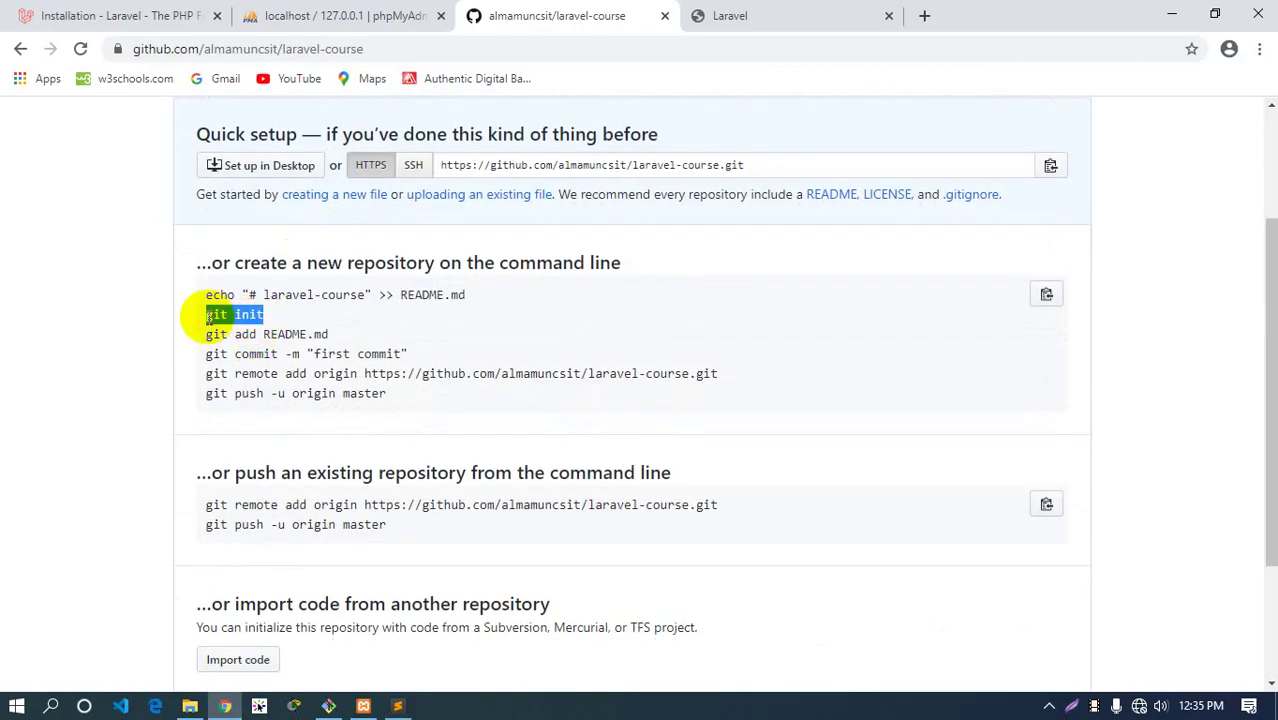
{"action": "left_click", "coordinate": [265, 316]}
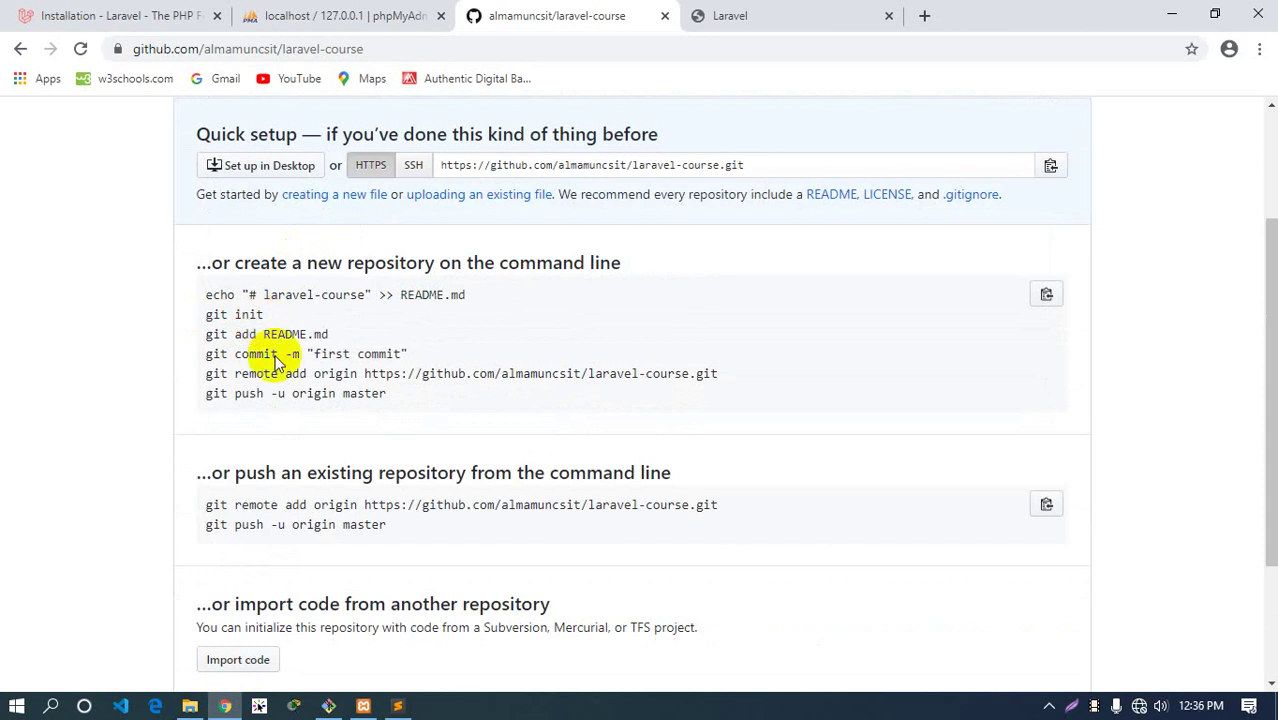
{"action": "left_click", "coordinate": [328, 704]}
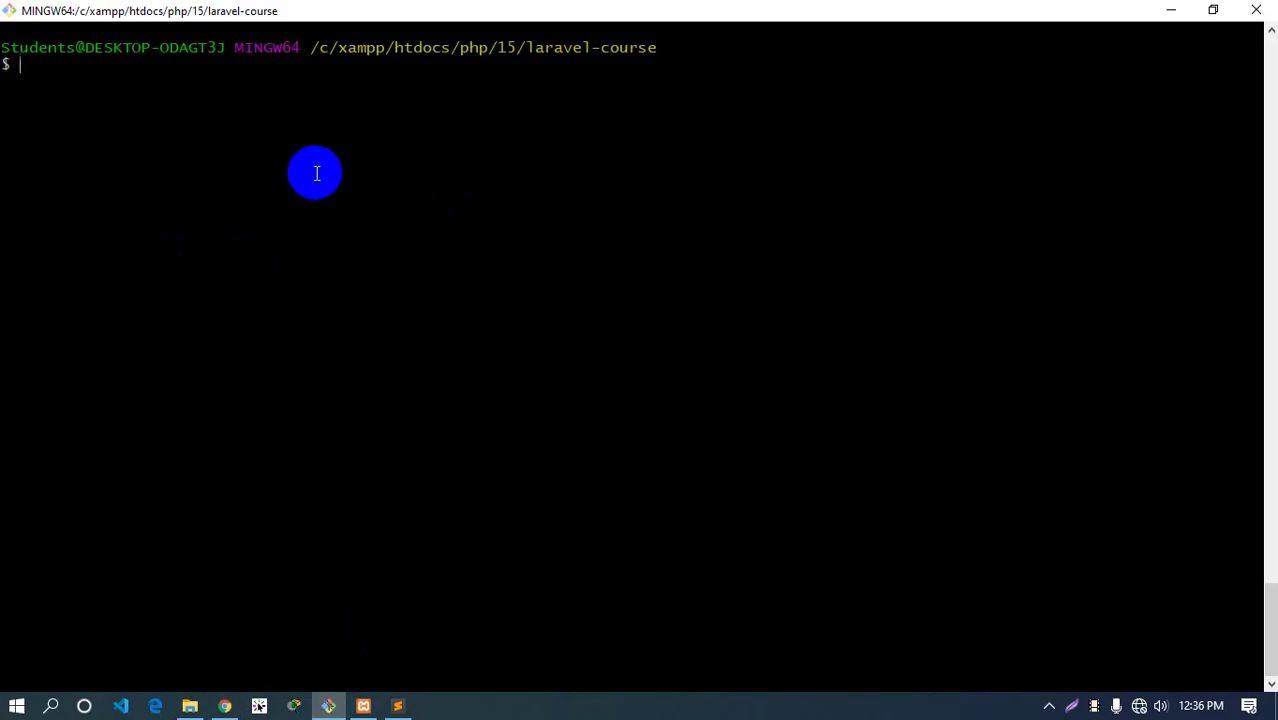
Run git init in the laravel-course folder to create an empty repository
{"action": "type", "text": "git init"}
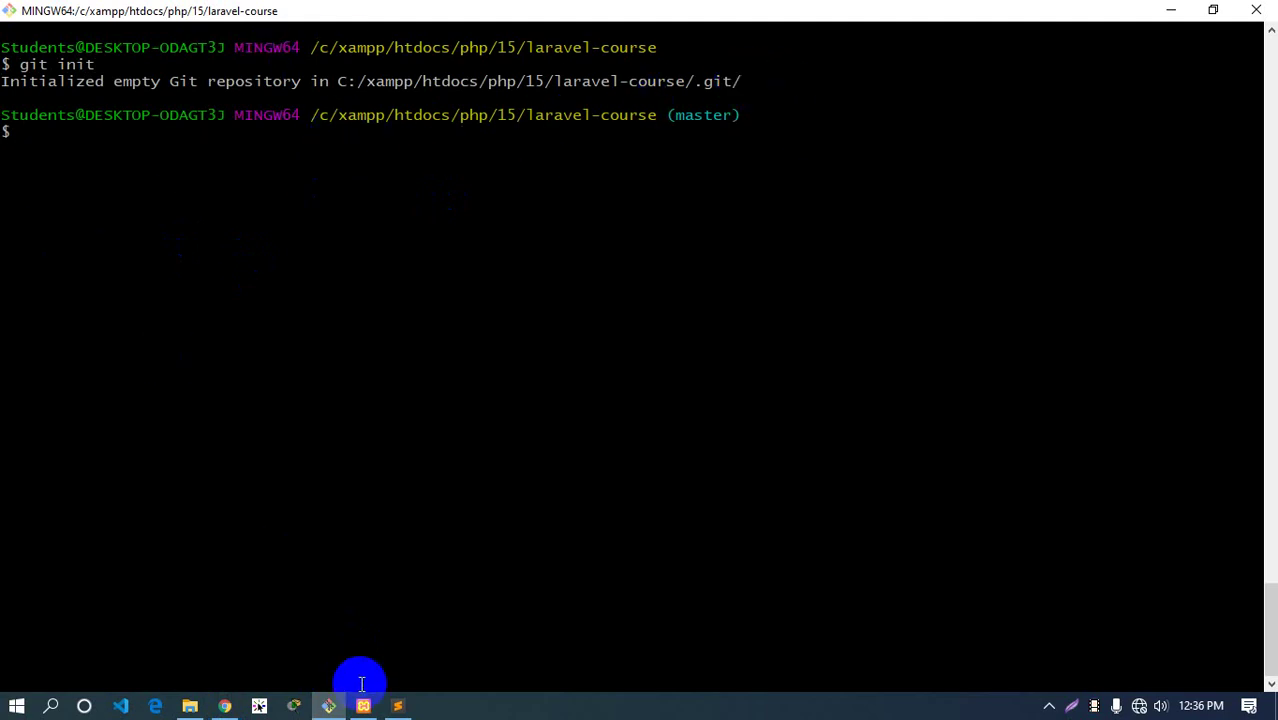
{"action": "left_click", "coordinate": [226, 706]}
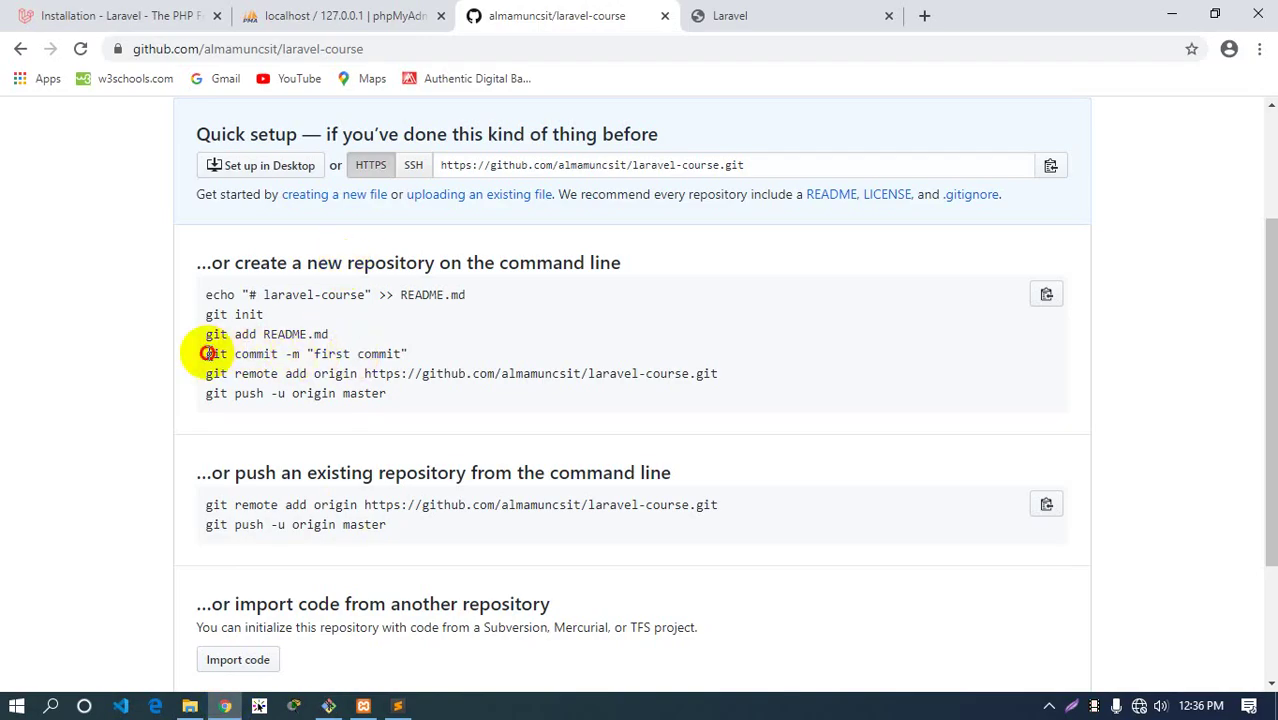
{"action": "left_click_drag", "start_coordinate": [207, 353], "coordinate": [408, 354]}
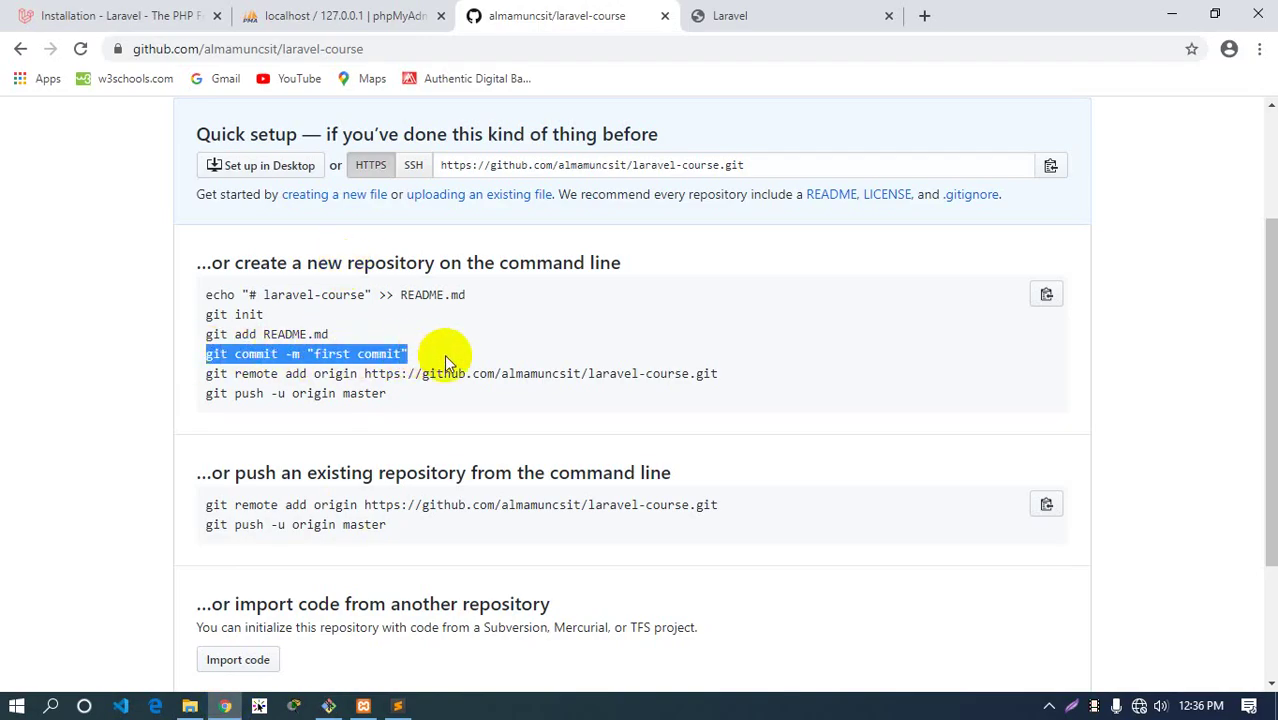
{"action": "left_click", "coordinate": [444, 356]}
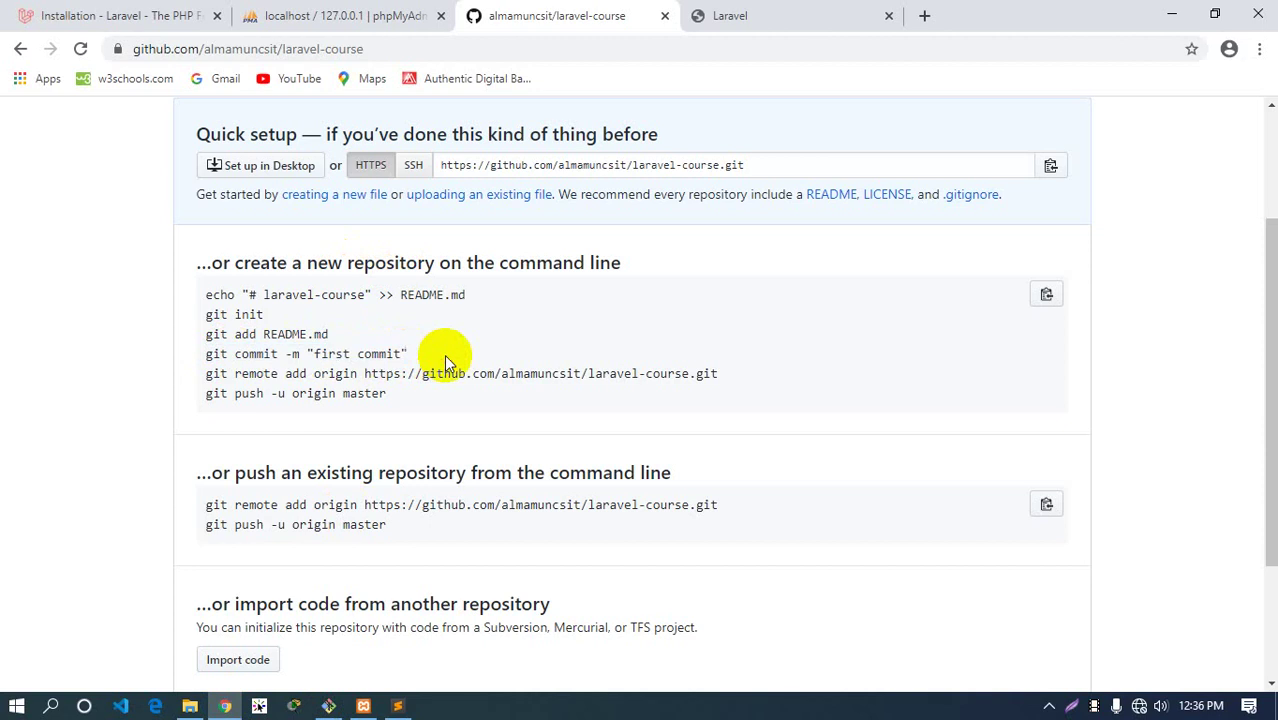
{"action": "left_click", "coordinate": [329, 706]}
Run git status to list the untracked Laravel files, then clear the screen
{"action": "type", "text": "gi"}
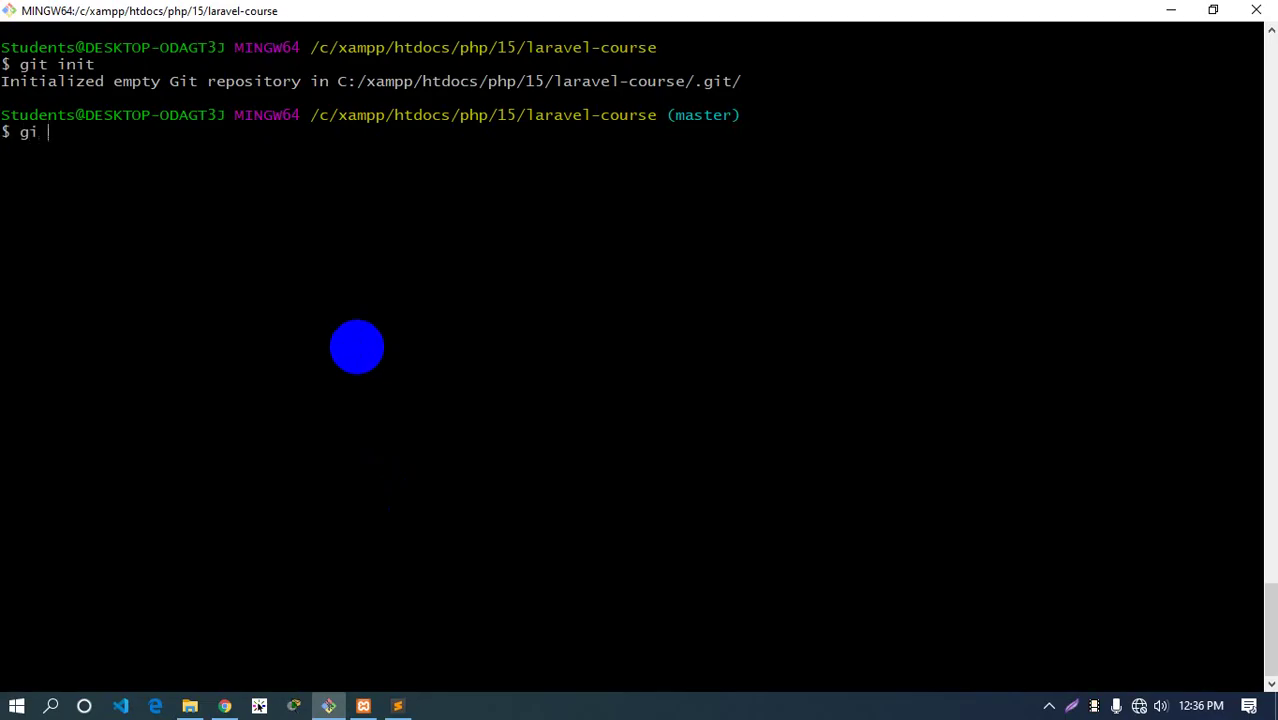
{"action": "key", "text": "BackSpace"}
{"action": "type", "text": "t status"}
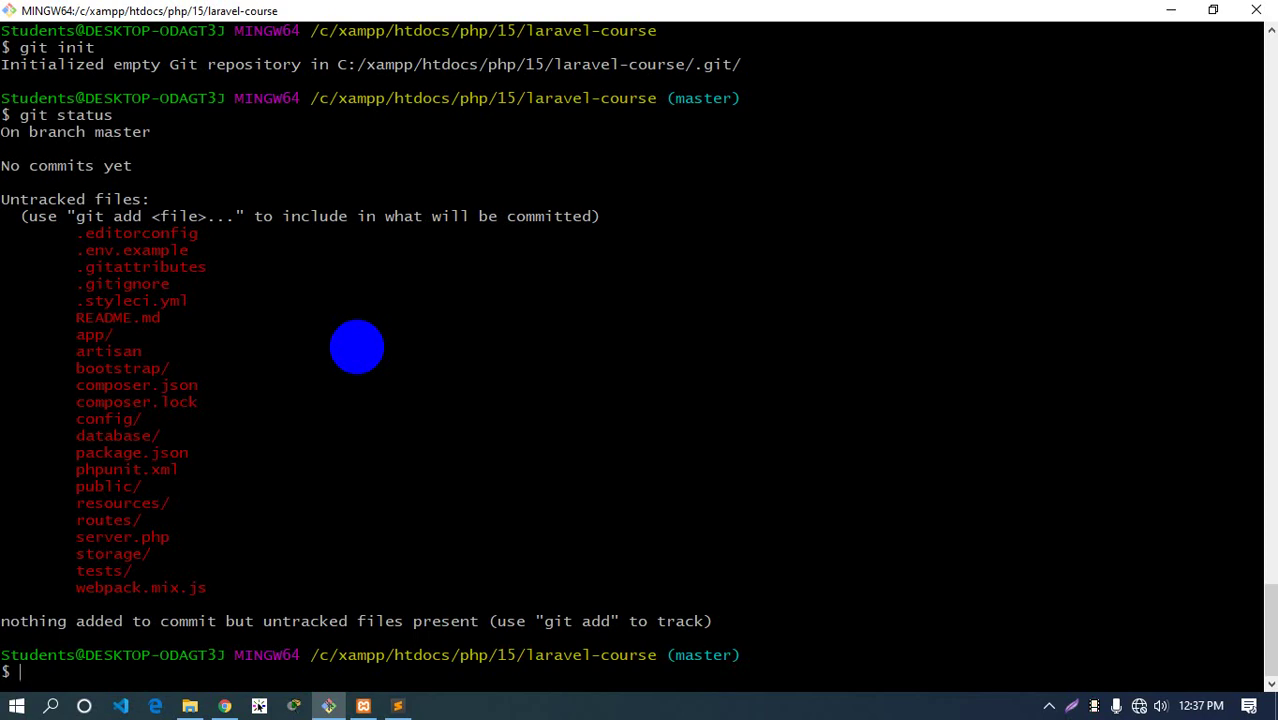
{"action": "key", "text": "ctrl+l"}
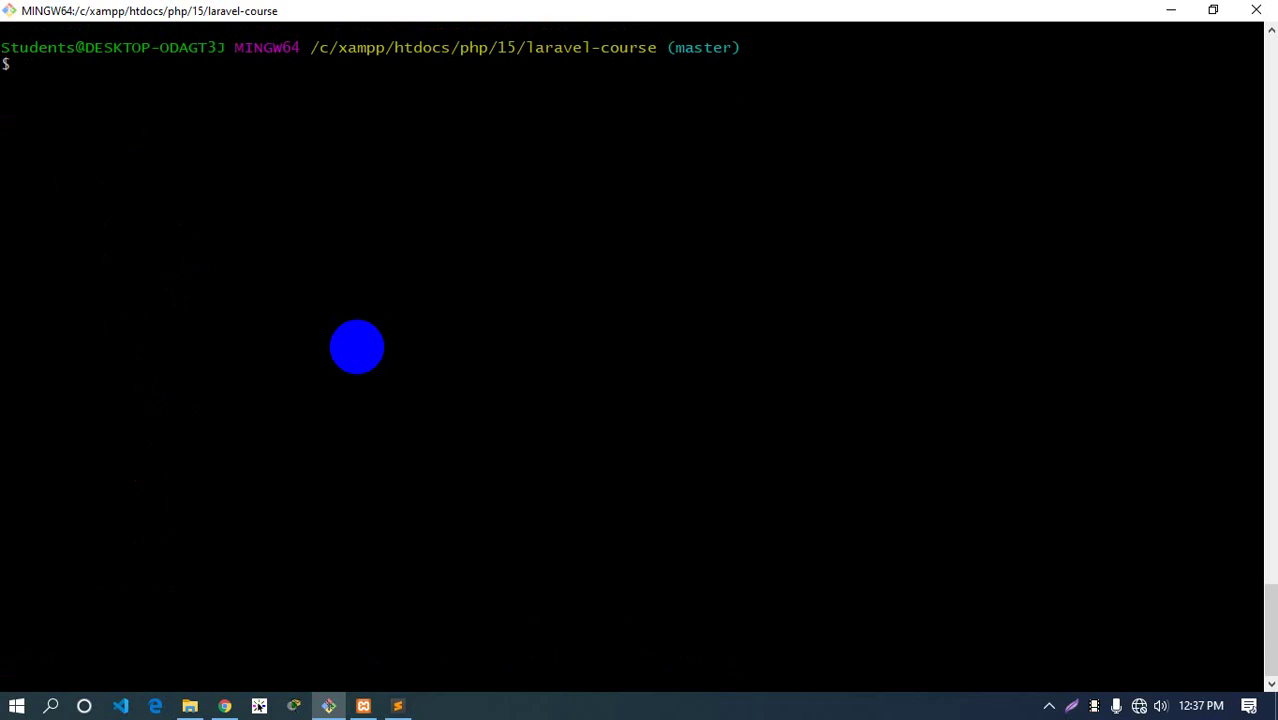
Stage all project files with git add and clear the warning output
{"action": "type", "text": "git add ."}
{"action": "key", "text": "Return"}
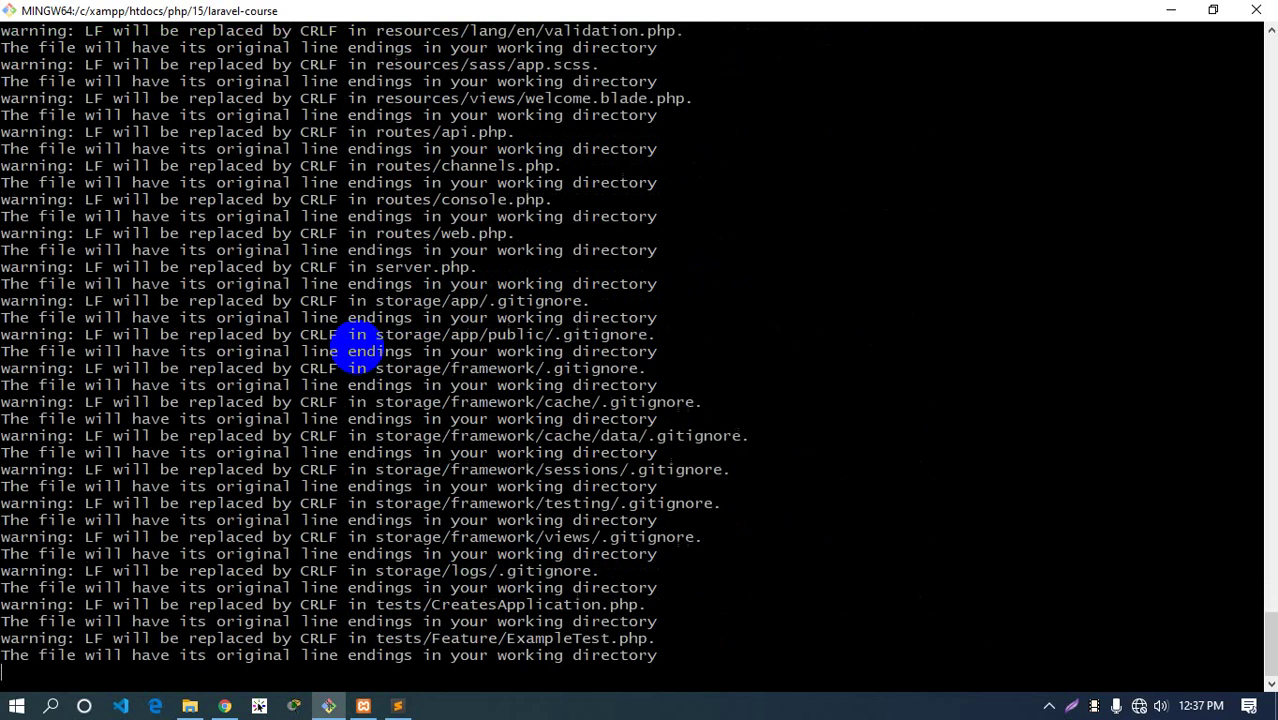
{"action": "key", "text": "ctrl+l"}
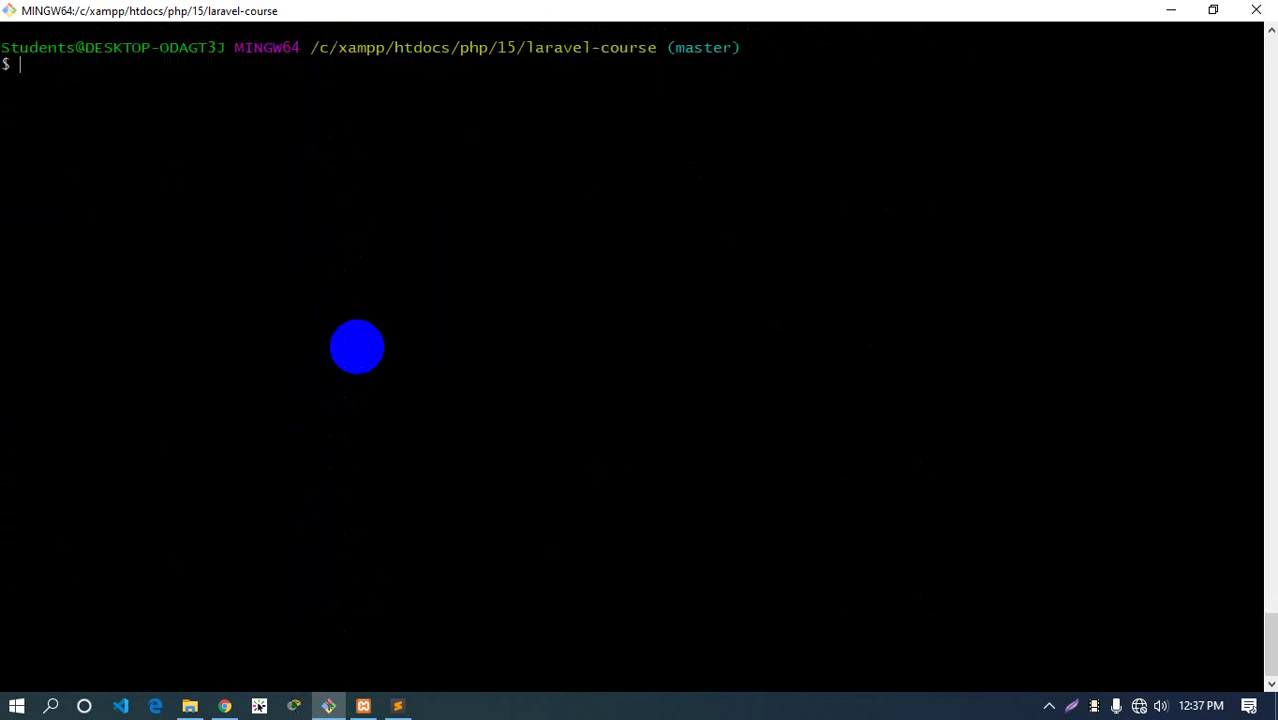
Confirm git status lists the new files, clear it, and start typing git commit -am
{"action": "type", "text": "git status"}
{"action": "key", "text": "Return"}
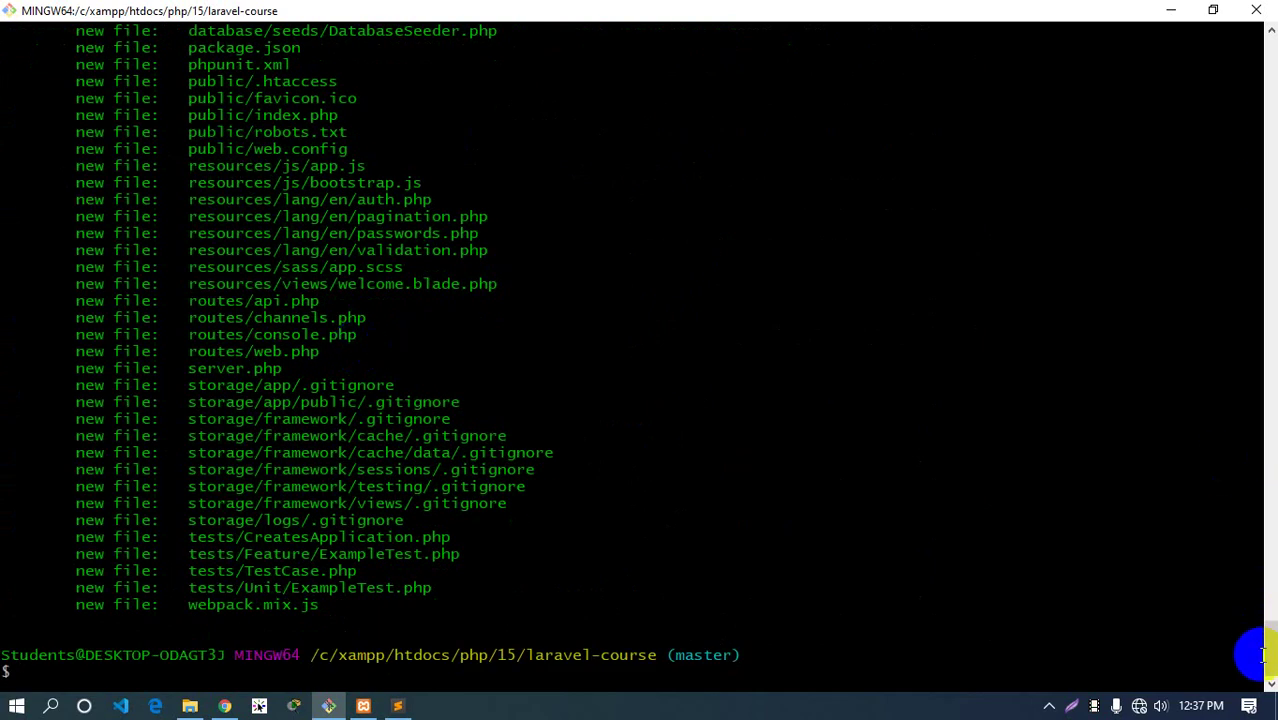
{"action": "left_click_drag", "start_coordinate": [1268, 664], "coordinate": [1270, 650]}
{"action": "left_click", "coordinate": [608, 306]}
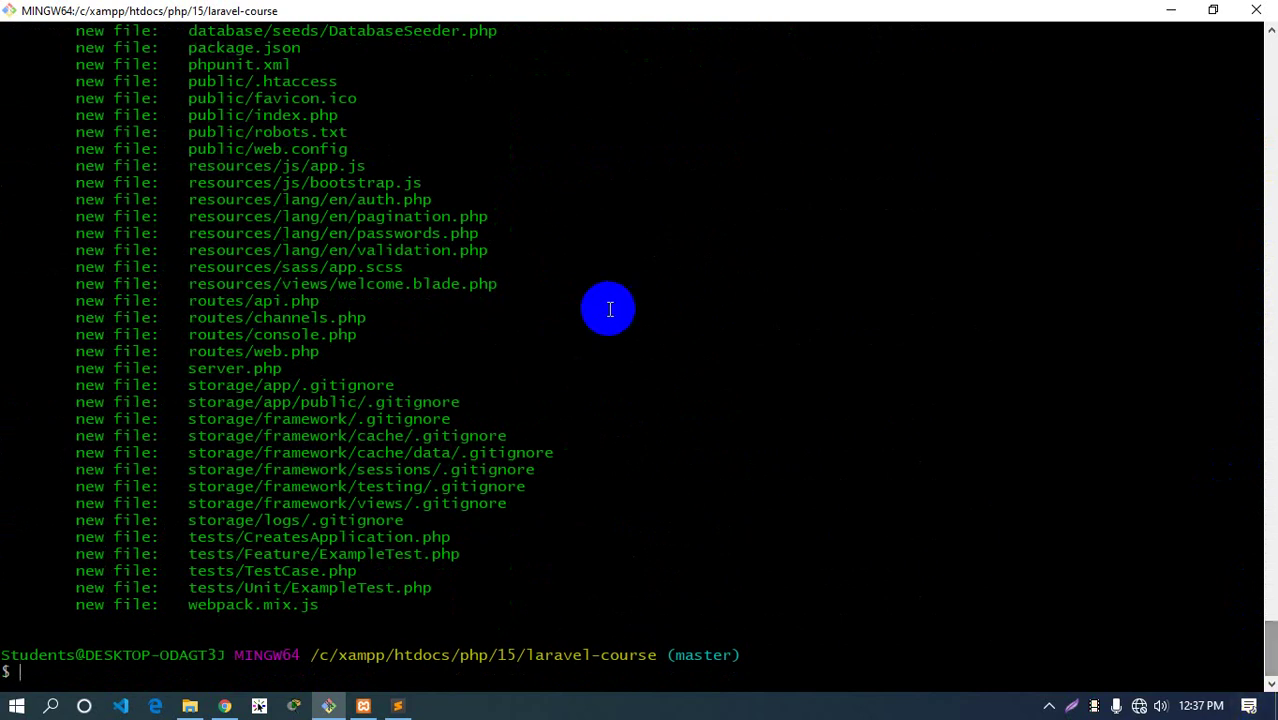
{"action": "key", "text": "ctrl+l"}
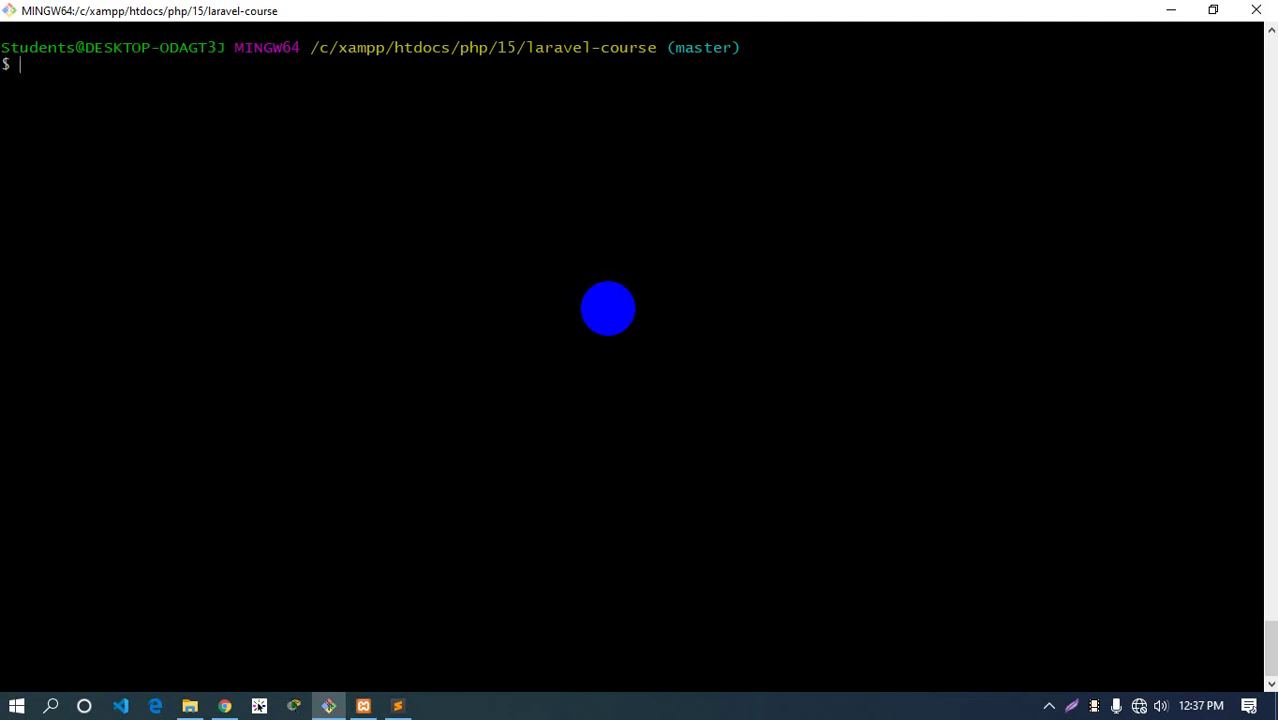
{"action": "type", "text": "git commit -am"}
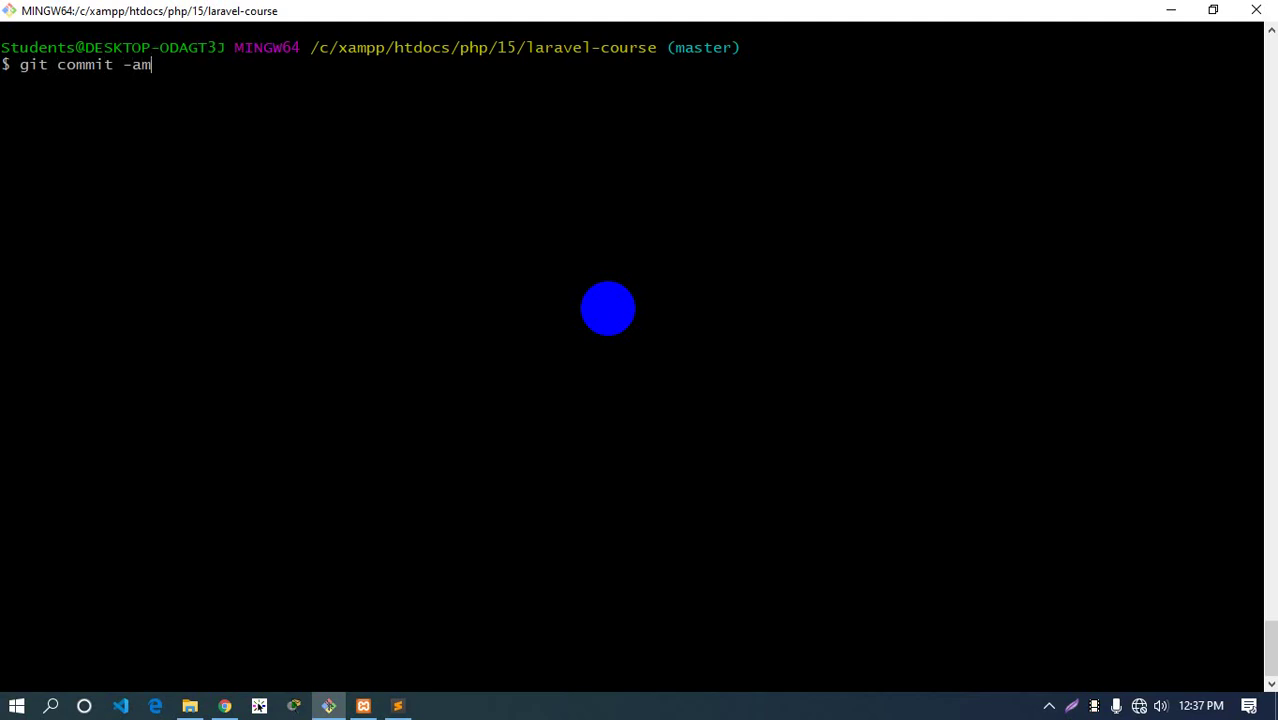
{"action": "type", "text": " \"\""}
Run git commit -m "Install laravel", which fails because no Git identity is configured
{"action": "key", "text": "Left"}
{"action": "key", "text": "Left"}
{"action": "key", "text": "BackSpace"}
{"action": "key", "text": "Right"}
{"action": "key", "text": "Right"}
{"action": "key", "text": "Right"}
{"action": "type", "text": "Install laravel"}
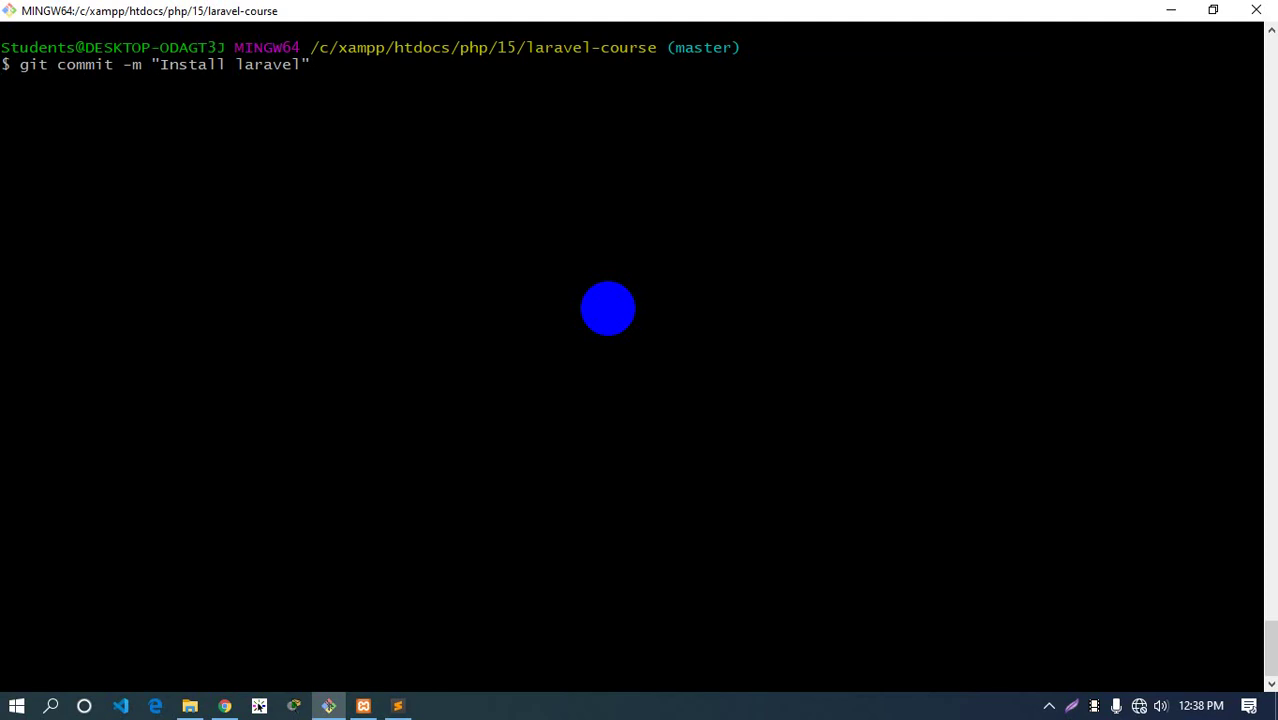
{"action": "key", "text": "Return"}
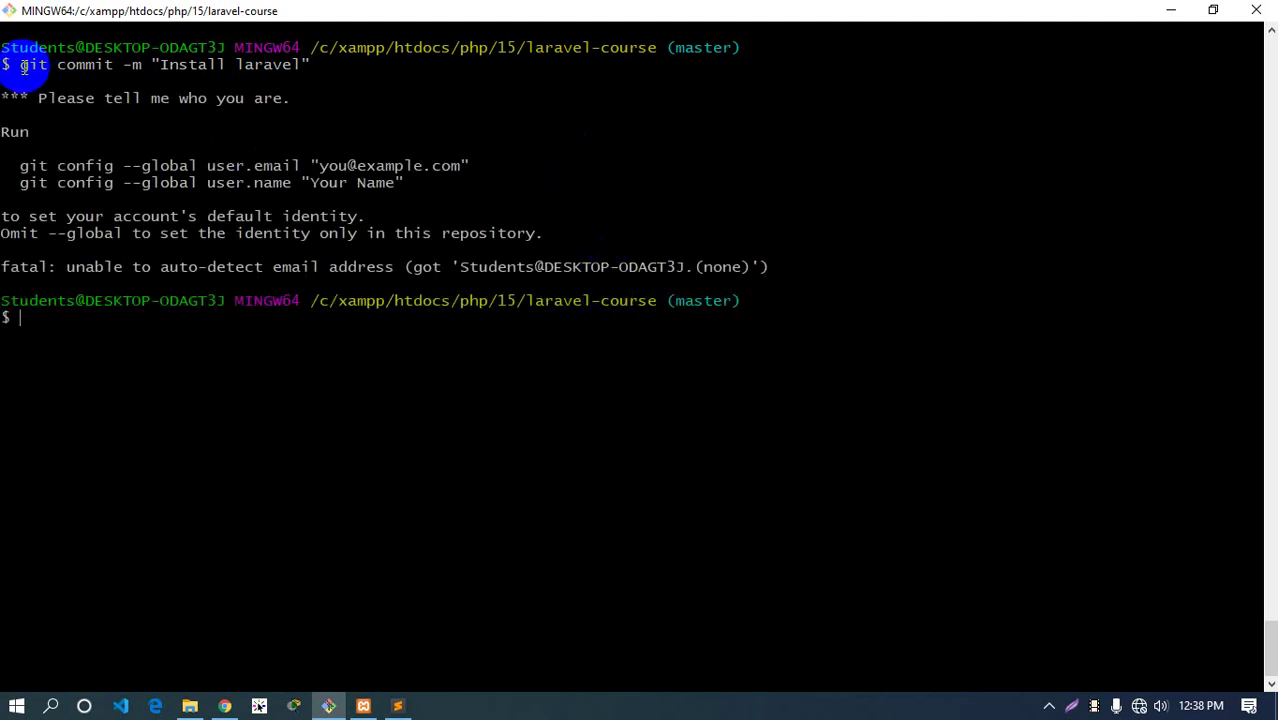
Copy the failed commit command and bring Sublime Text forward
{"action": "left_click_drag", "start_coordinate": [20, 64], "coordinate": [300, 65]}
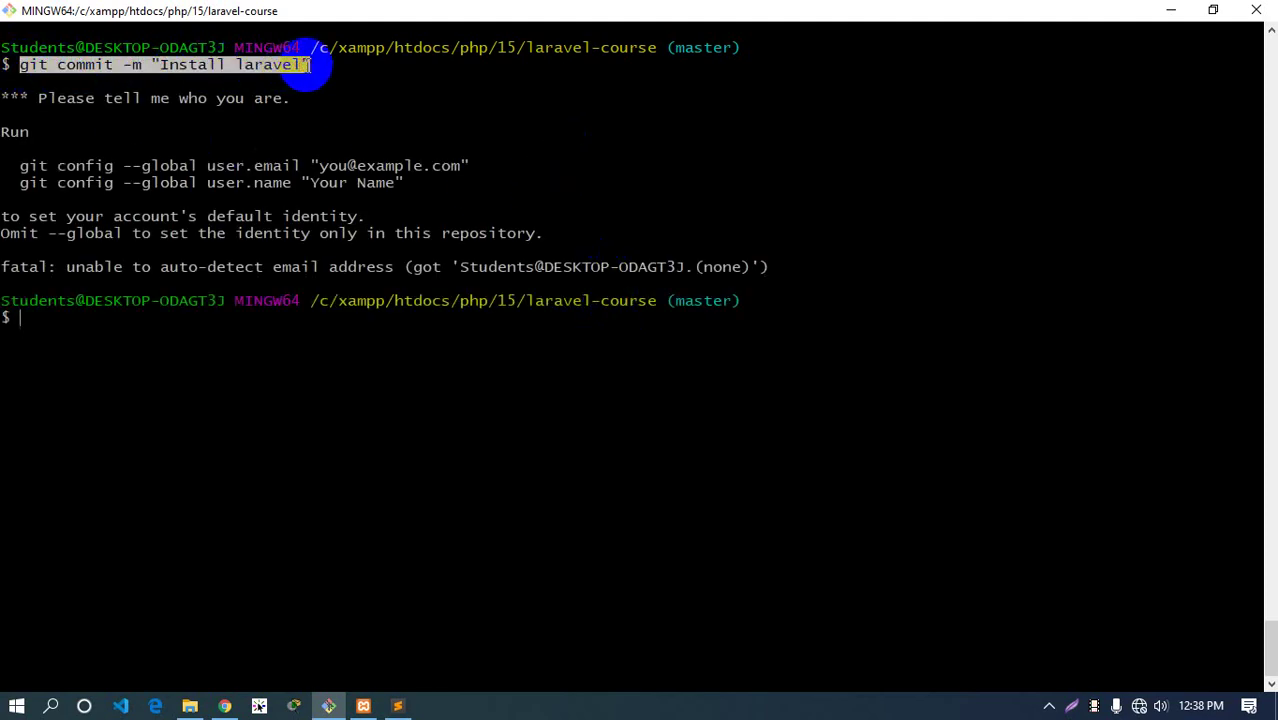
{"action": "right_click", "coordinate": [300, 65]}
{"action": "left_click", "coordinate": [348, 104]}
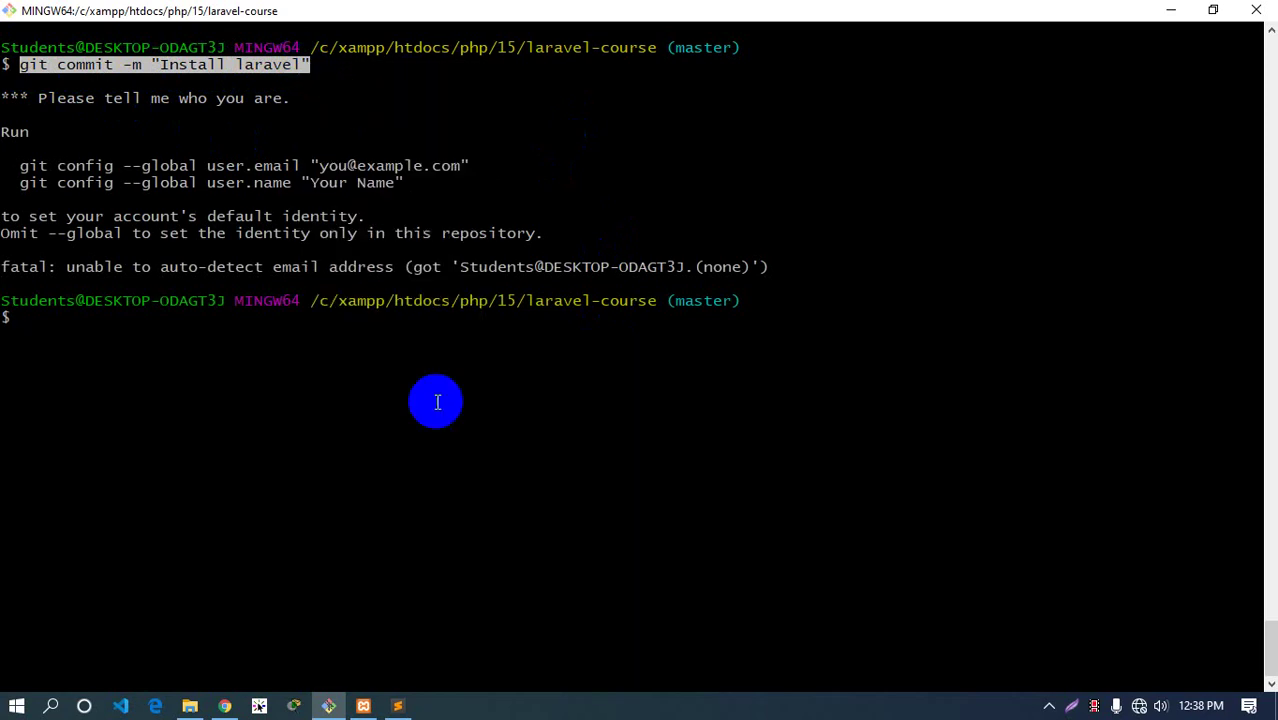
{"action": "left_click", "coordinate": [400, 706]}
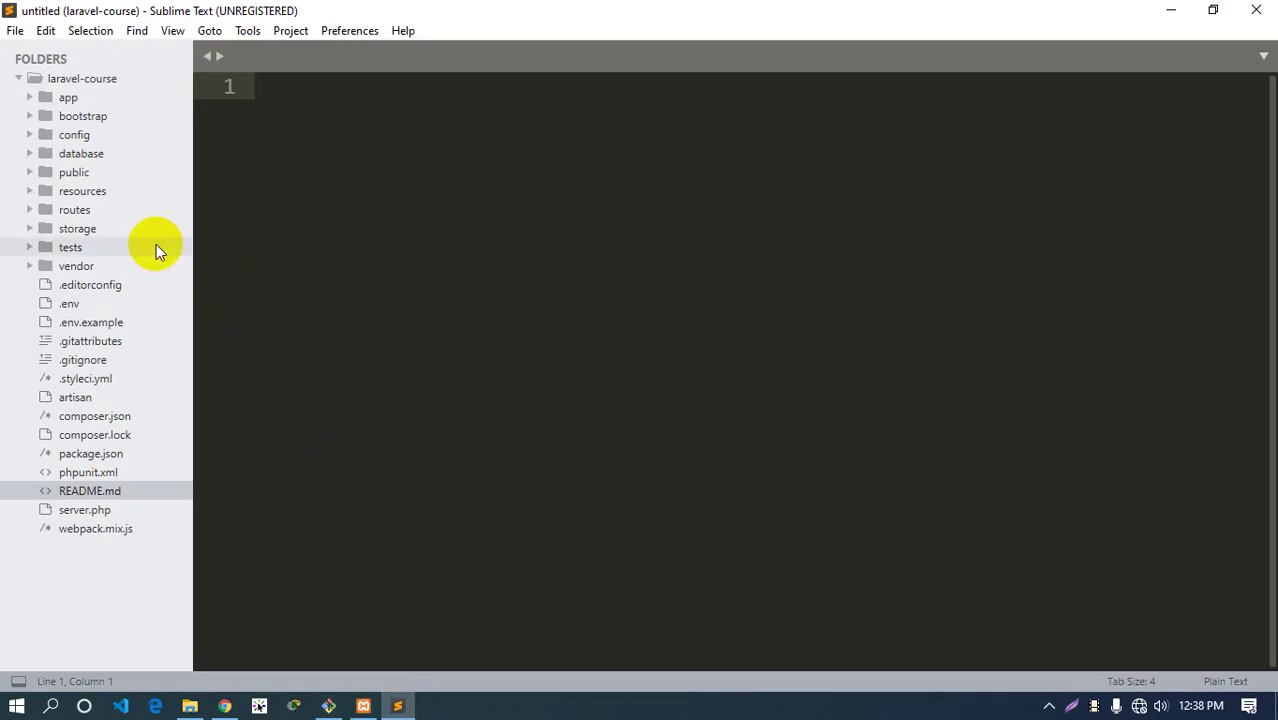
Create a new text file named command.txt in the parent folder 15
{"action": "left_click", "coordinate": [189, 706]}
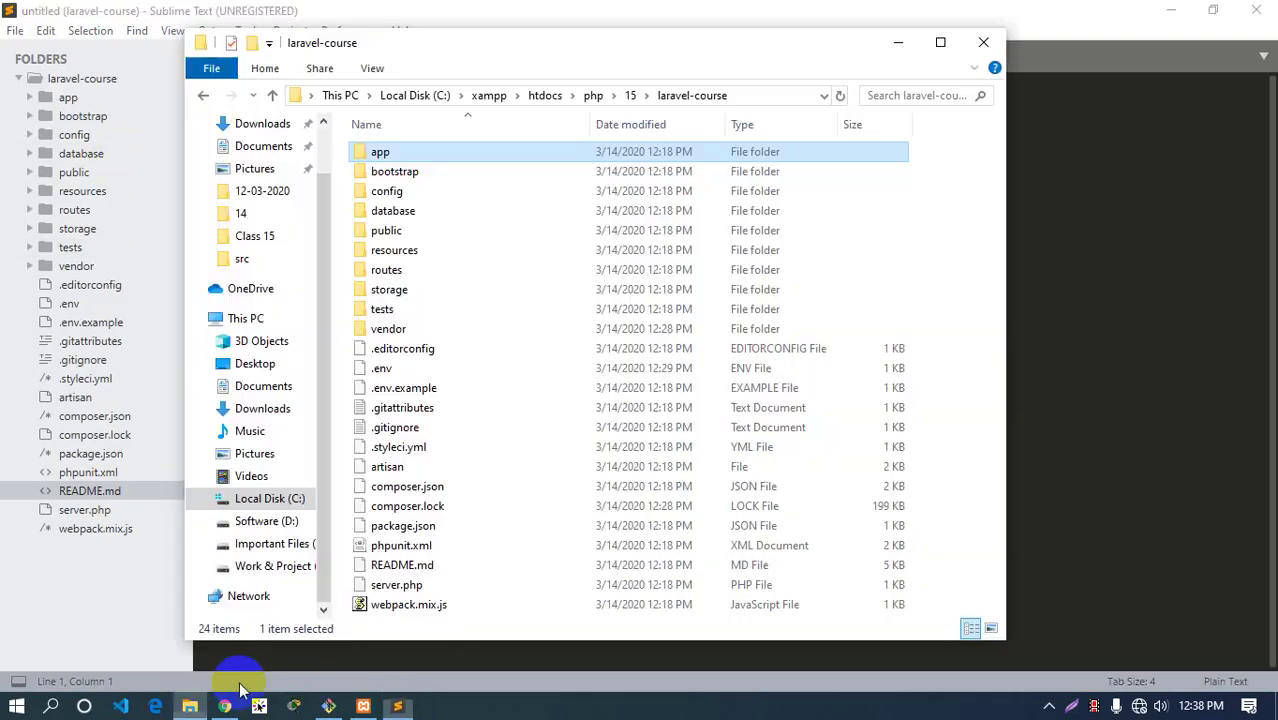
{"action": "left_click", "coordinate": [630, 126]}
{"action": "right_click", "coordinate": [455, 257]}
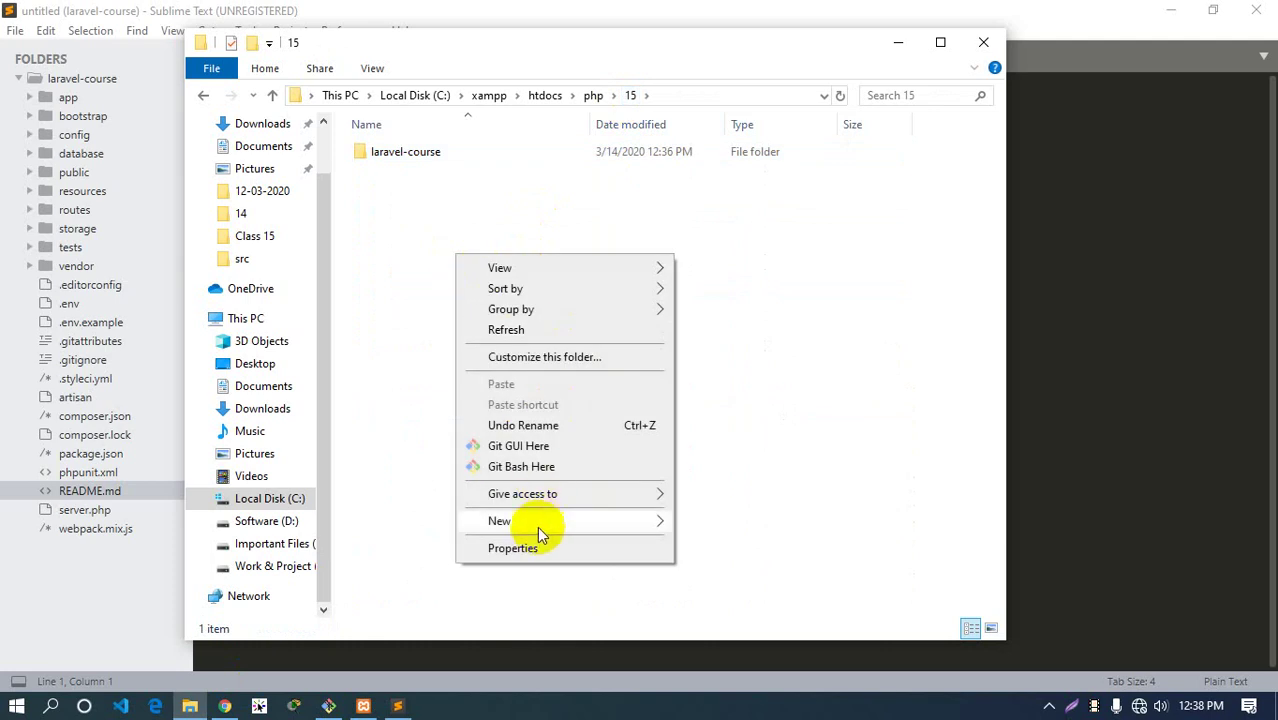
{"action": "mouse_move", "coordinate": [546, 520]}
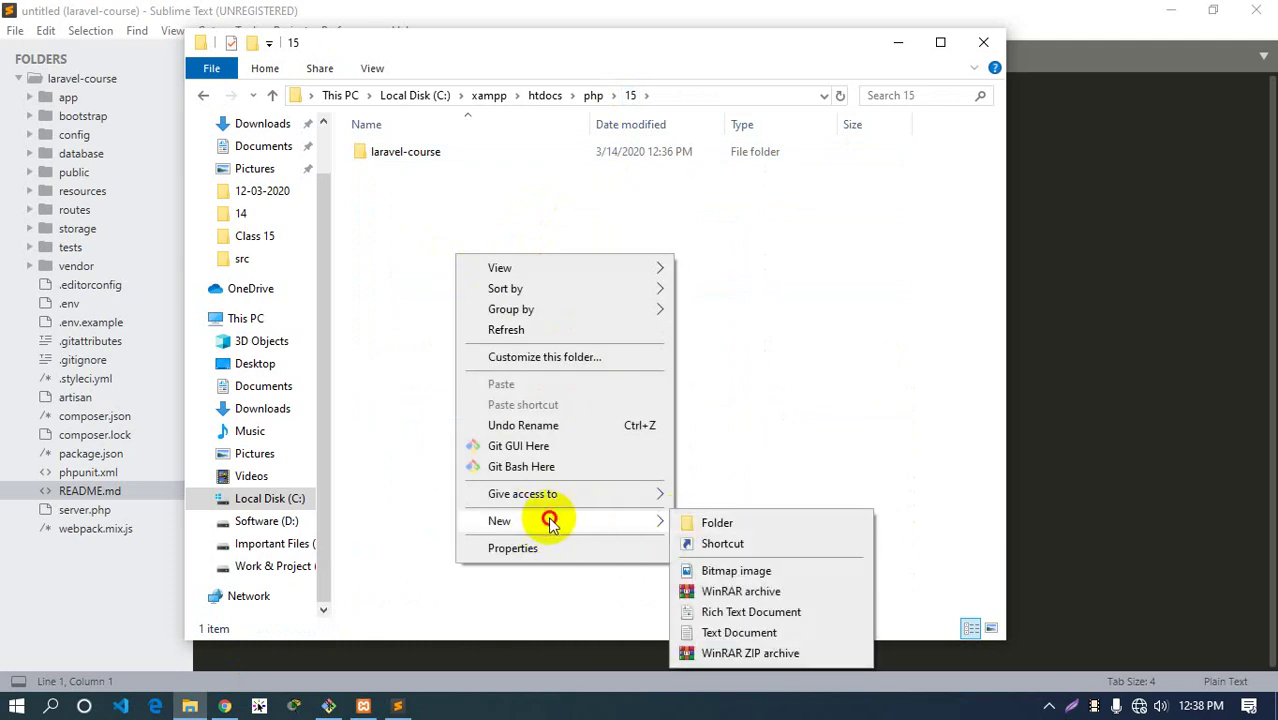
{"action": "left_click", "coordinate": [737, 632]}
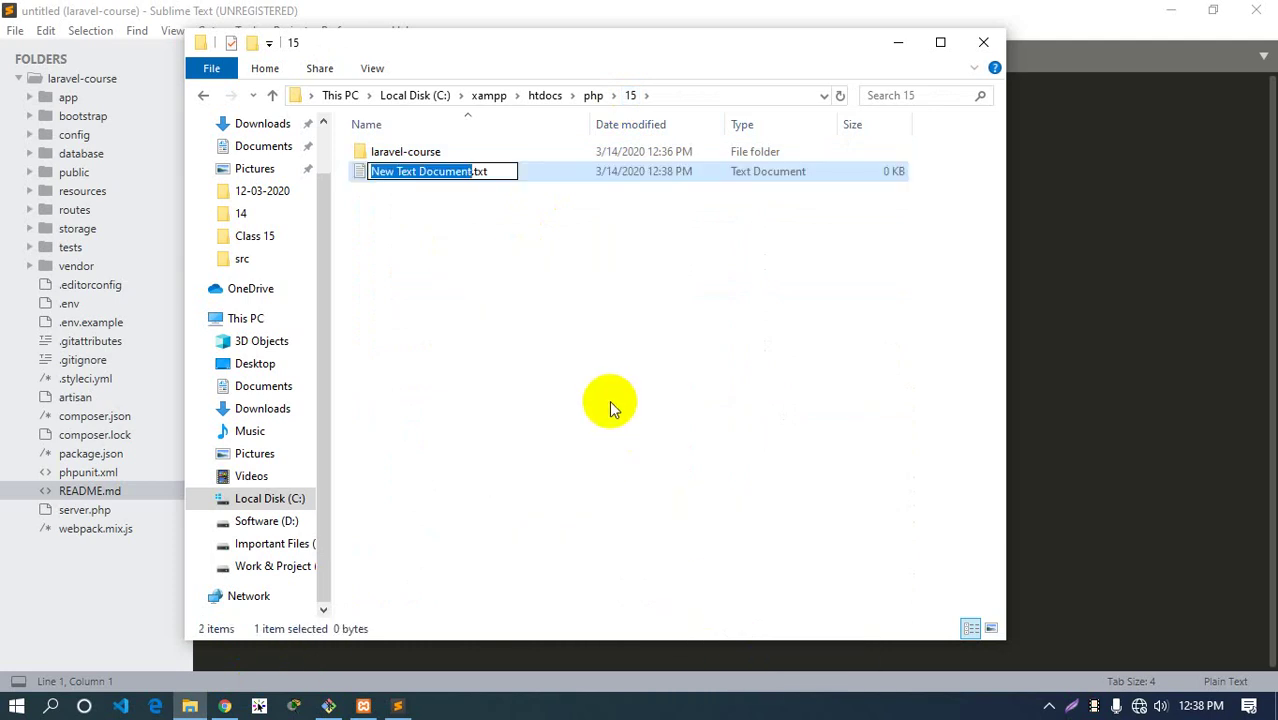
{"action": "type", "text": "commadn"}
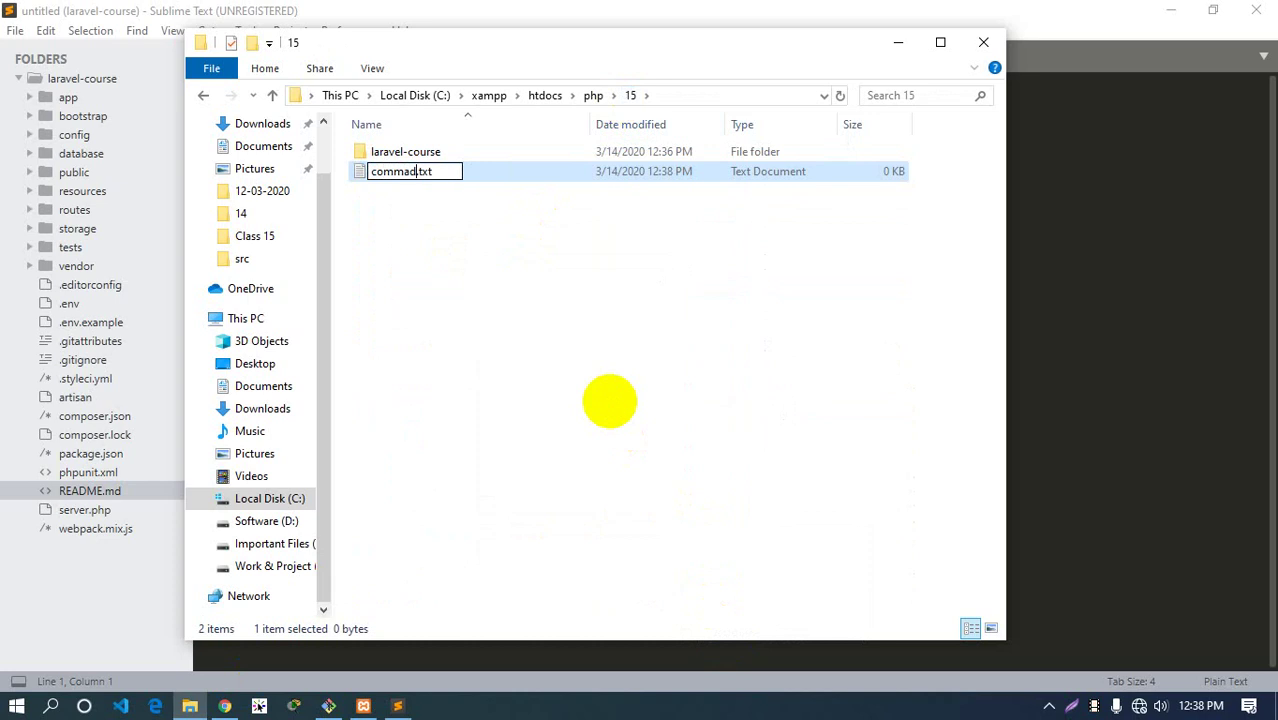
{"action": "key", "text": "BackSpace"}
{"action": "key", "text": "Left"}
{"action": "type", "text": "n"}
{"action": "key", "text": "Return"}
{"action": "key", "text": "Return"}
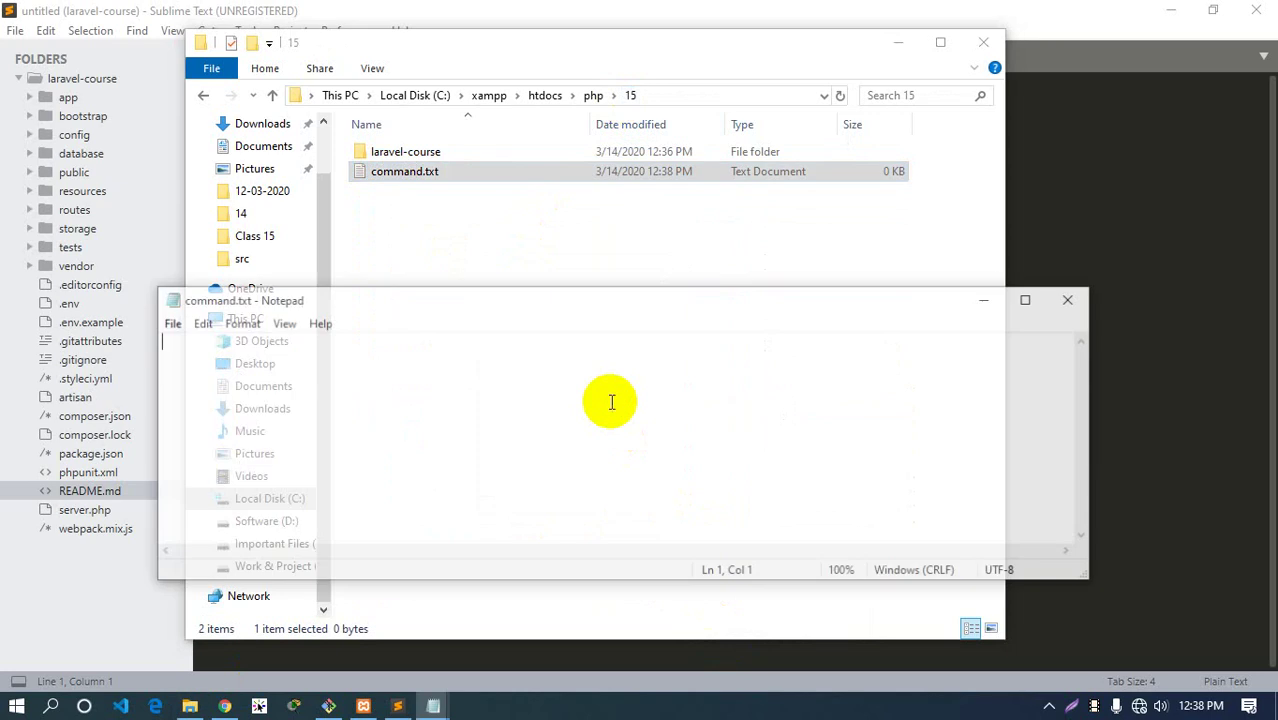
Note git init, git status, git add . and git commit -m "Install laravel" on separate lines
{"action": "left_click_drag", "start_coordinate": [526, 288], "coordinate": [542, 64]}
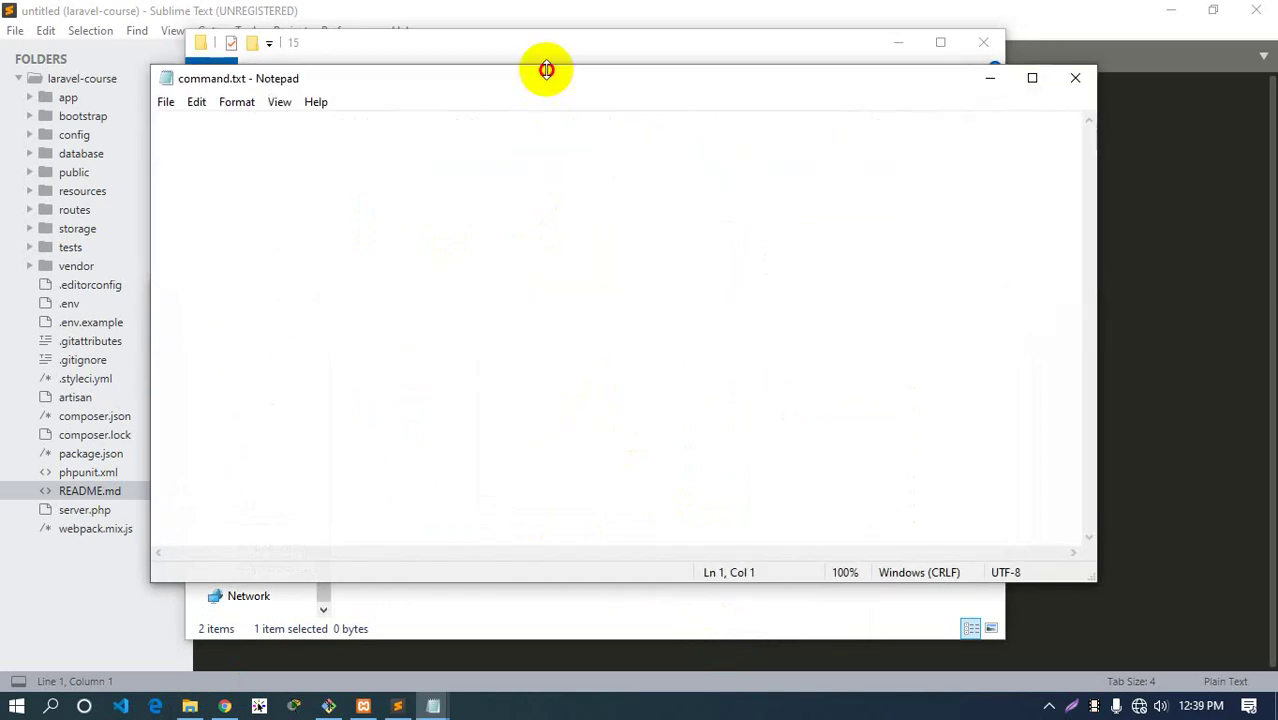
{"action": "type", "text": "gi"}
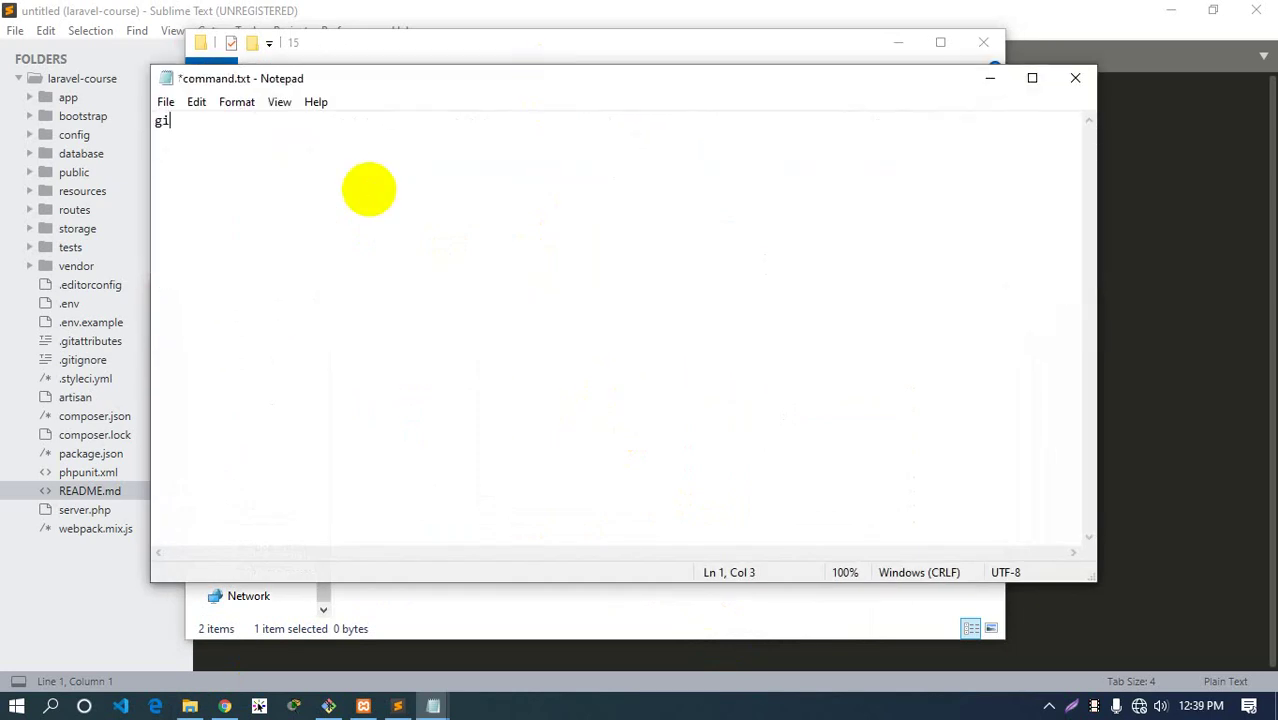
{"action": "type", "text": "t init"}
{"action": "key", "text": "Return"}
{"action": "type", "text": "gi"}
{"action": "key", "text": "BackSpace"}
{"action": "key", "text": "BackSpace"}
{"action": "type", "text": "git status"}
{"action": "key", "text": "Return"}
{"action": "type", "text": "git"}
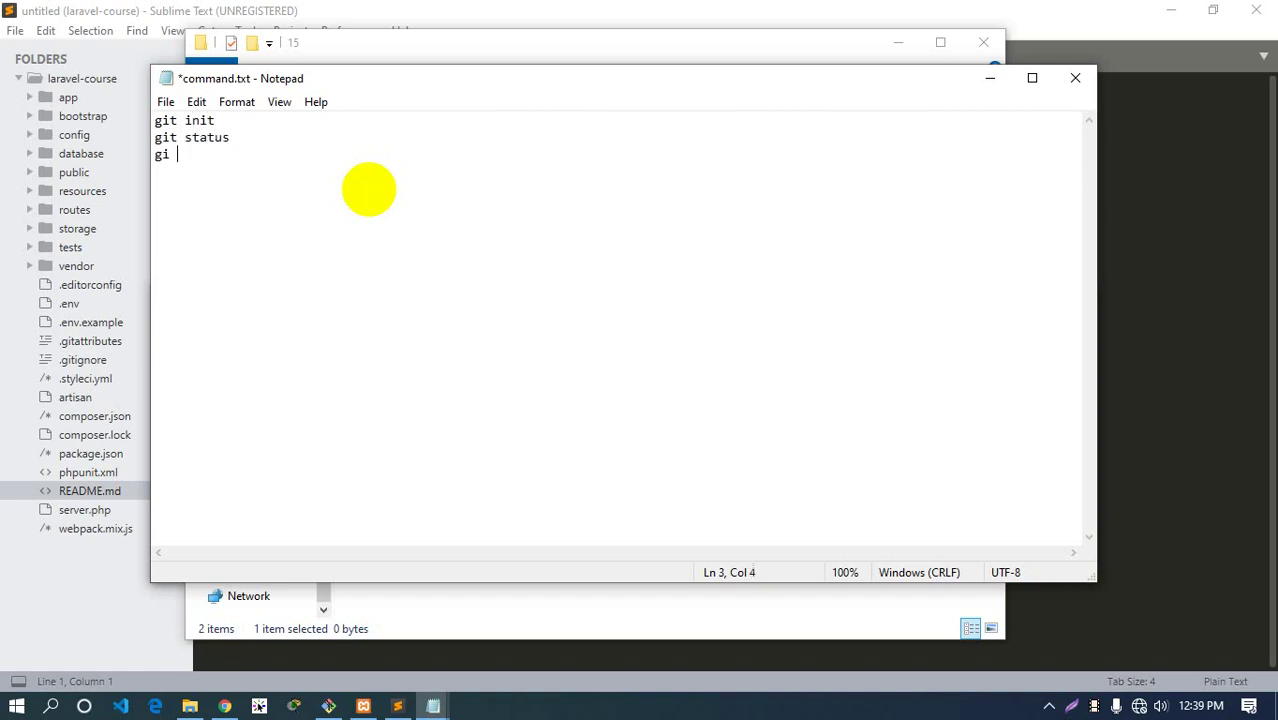
{"action": "key", "text": "BackSpace"}
{"action": "type", "text": "t add ."}
{"action": "key", "text": "Return"}
{"action": "type", "text": "git commit -m \"Install laravel\""}
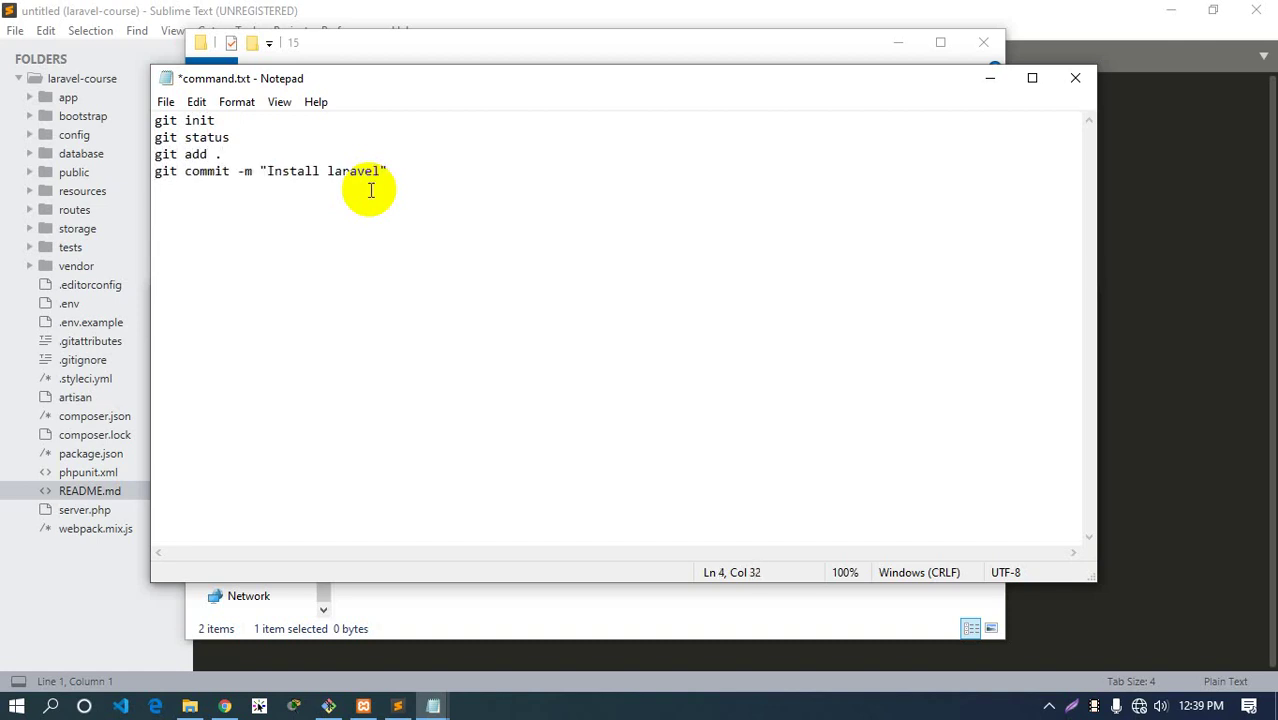
Paste the suggested git config --global user.email command and run it with your own e-mail address
{"action": "left_click", "coordinate": [328, 706]}
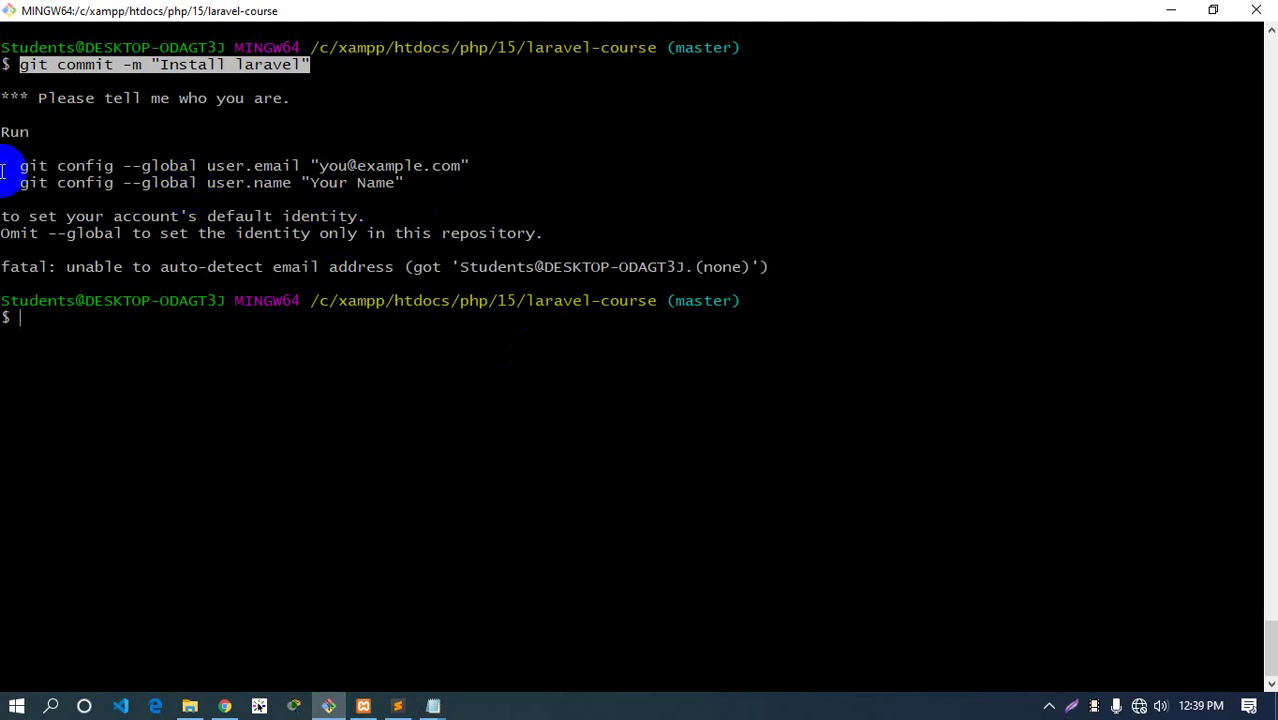
{"action": "left_click_drag", "start_coordinate": [20, 165], "coordinate": [468, 165]}
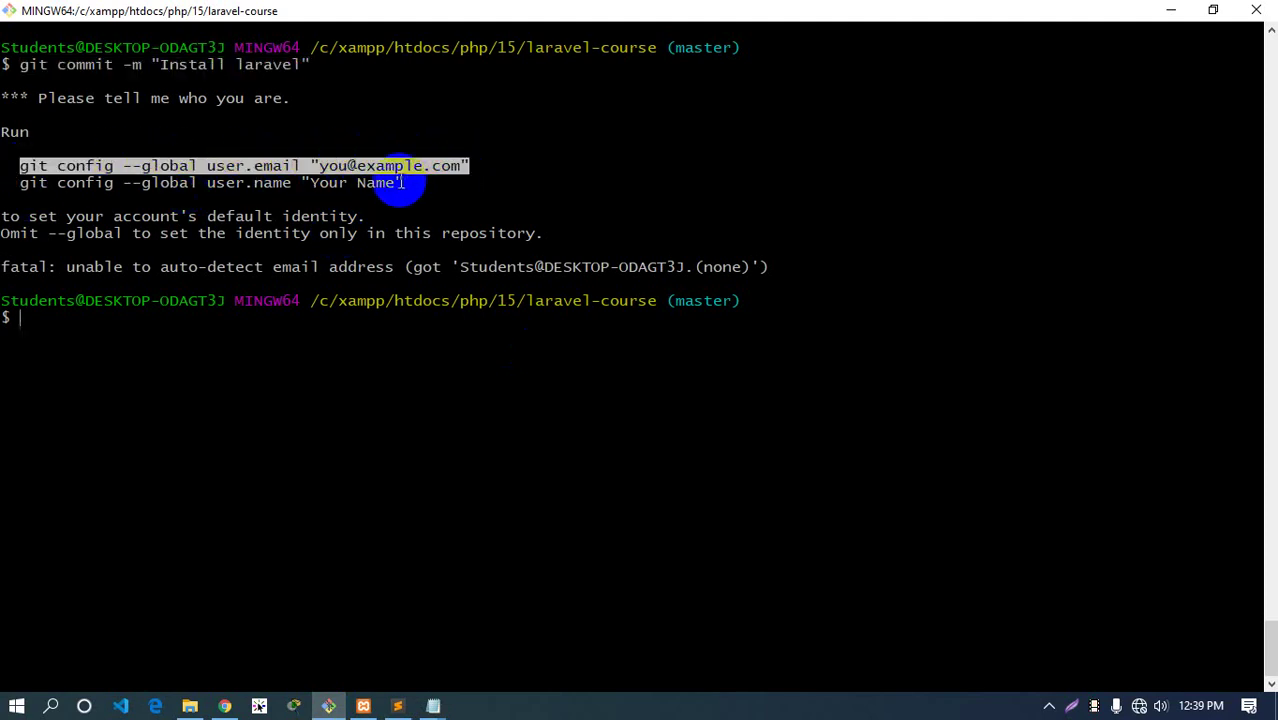
{"action": "left_click", "coordinate": [405, 180]}
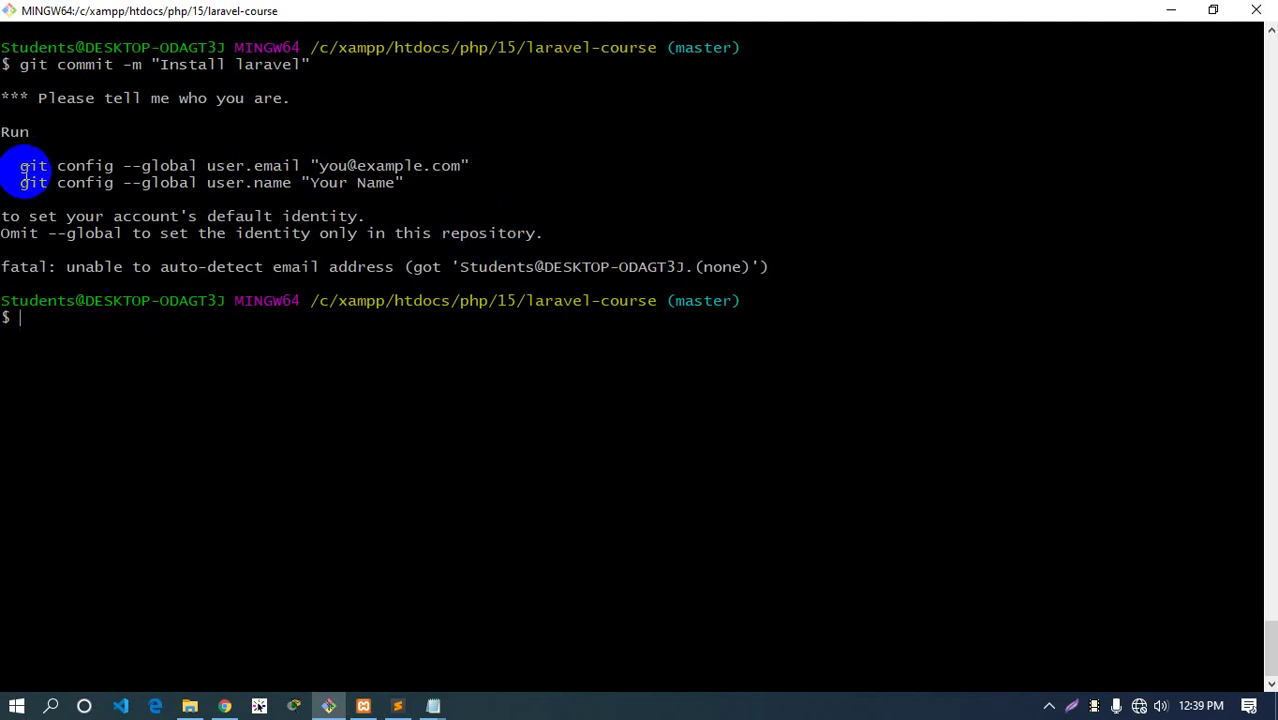
{"action": "left_click_drag", "start_coordinate": [20, 166], "coordinate": [456, 166]}
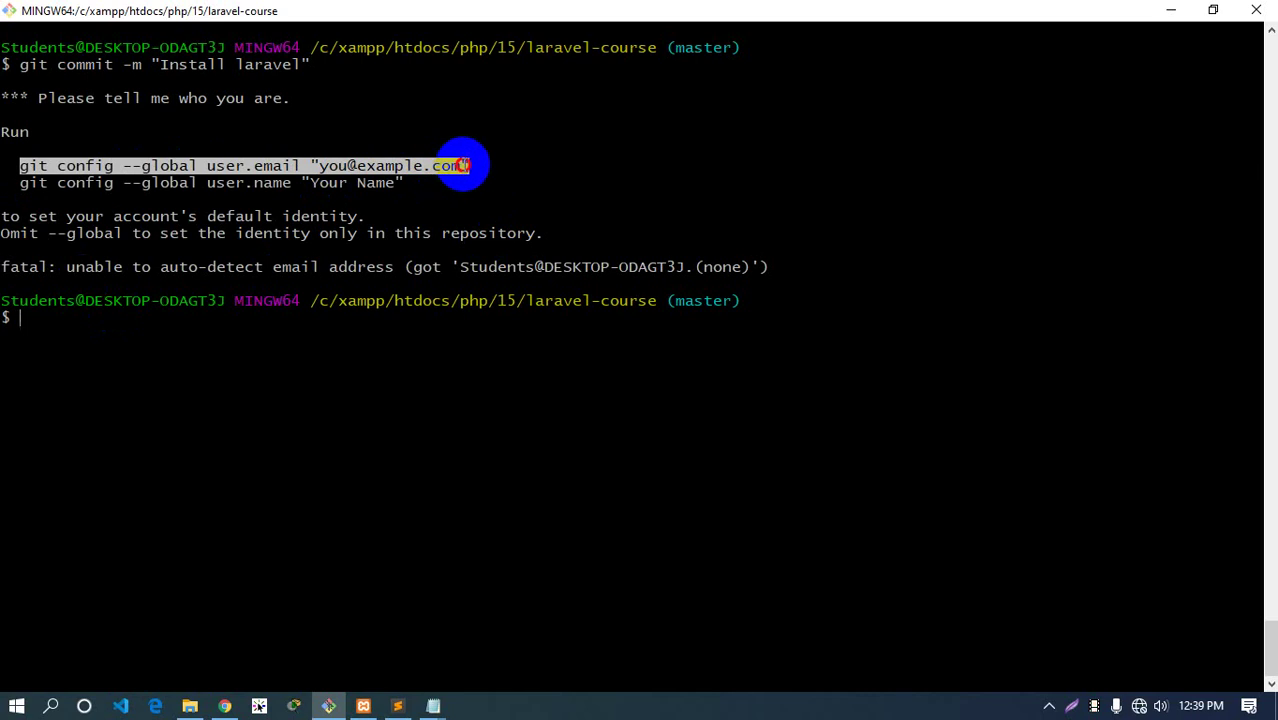
{"action": "right_click", "coordinate": [452, 170]}
{"action": "left_click", "coordinate": [475, 204]}
{"action": "right_click", "coordinate": [141, 386]}
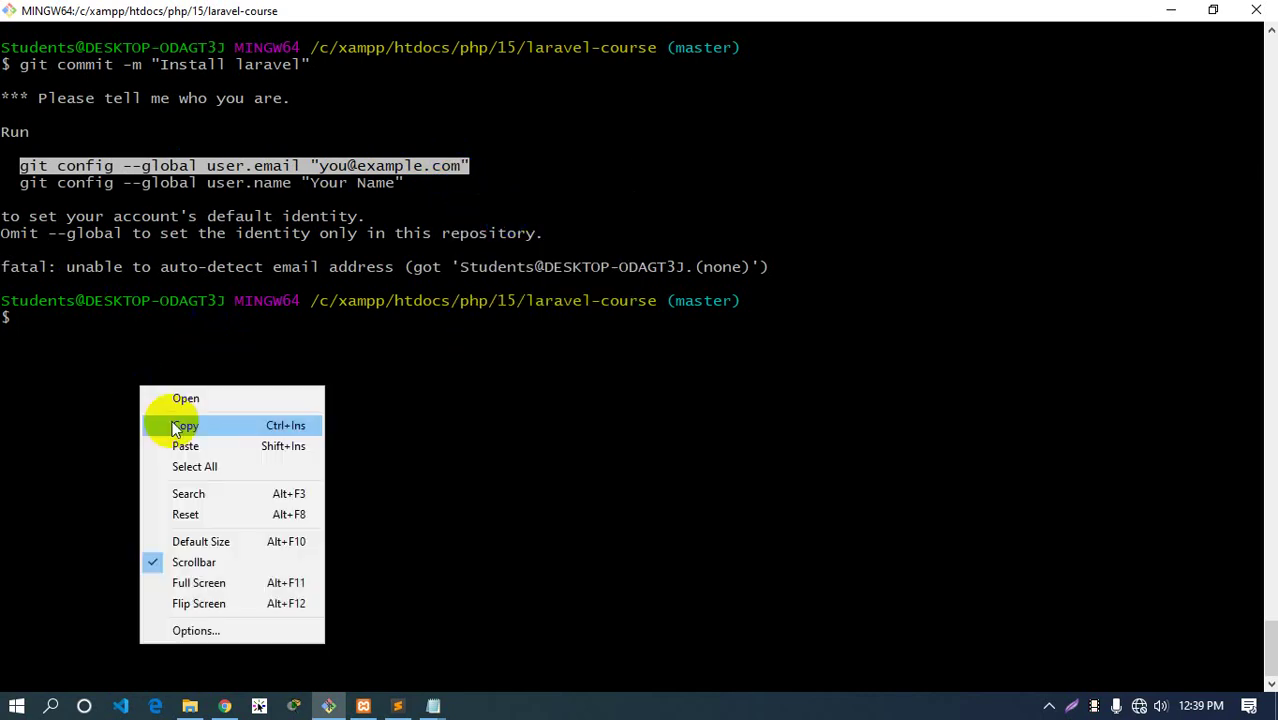
{"action": "left_click", "coordinate": [186, 446]}
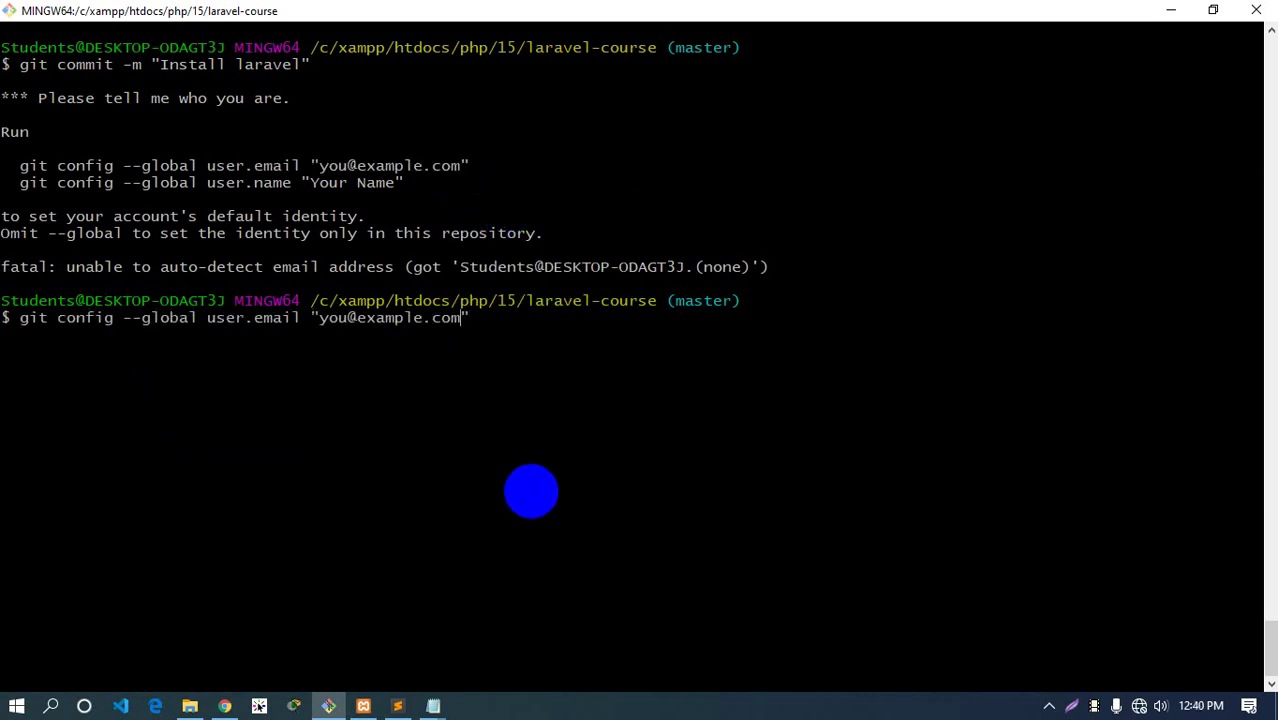
{"action": "key", "text": "Left"}
{"action": "key", "text": "BackSpace"}
{"action": "key", "text": "BackSpace"}
{"action": "key", "text": "BackSpace"}
{"action": "key", "text": "BackSpace"}
{"action": "key", "text": "BackSpace"}
{"action": "key", "text": "BackSpace"}
{"action": "key", "text": "BackSpace"}
{"action": "key", "text": "BackSpace"}
{"action": "key", "text": "BackSpace"}
{"action": "key", "text": "BackSpace"}
{"action": "key", "text": "BackSpace"}
{"action": "key", "text": "BackSpace"}
{"action": "key", "text": "BackSpace"}
{"action": "key", "text": "BackSpace"}
{"action": "key", "text": "BackSpace"}
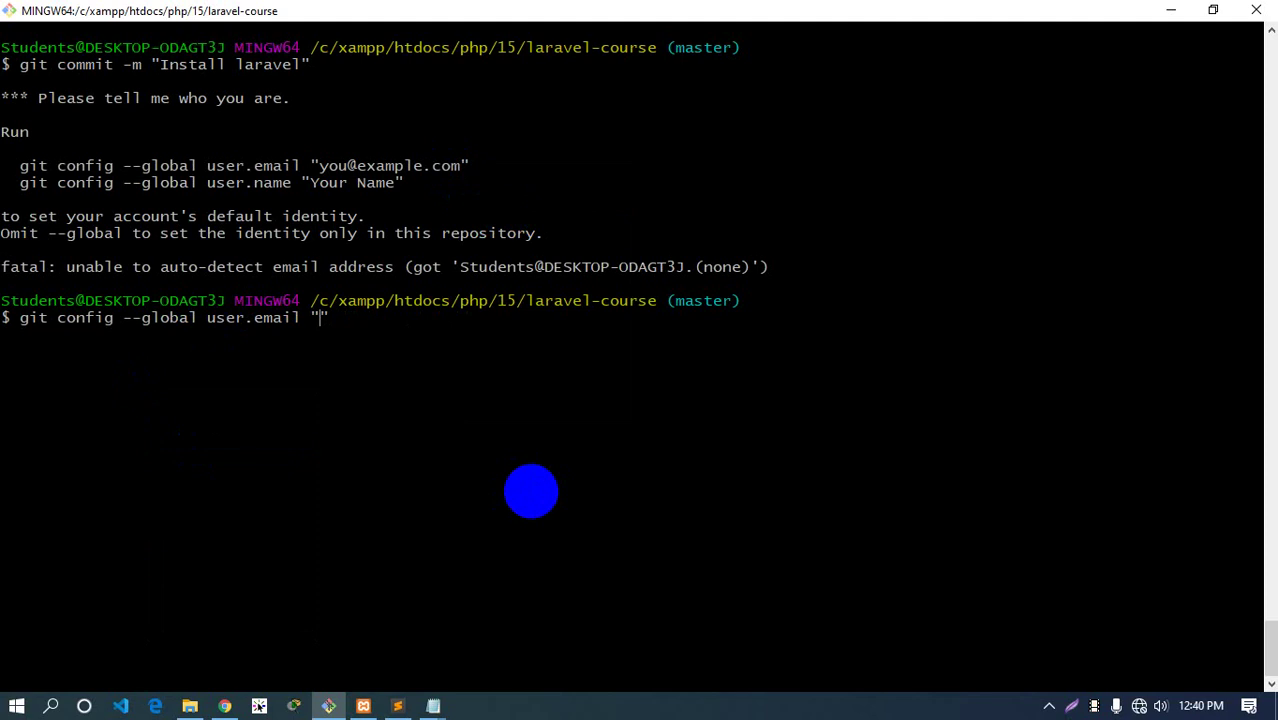
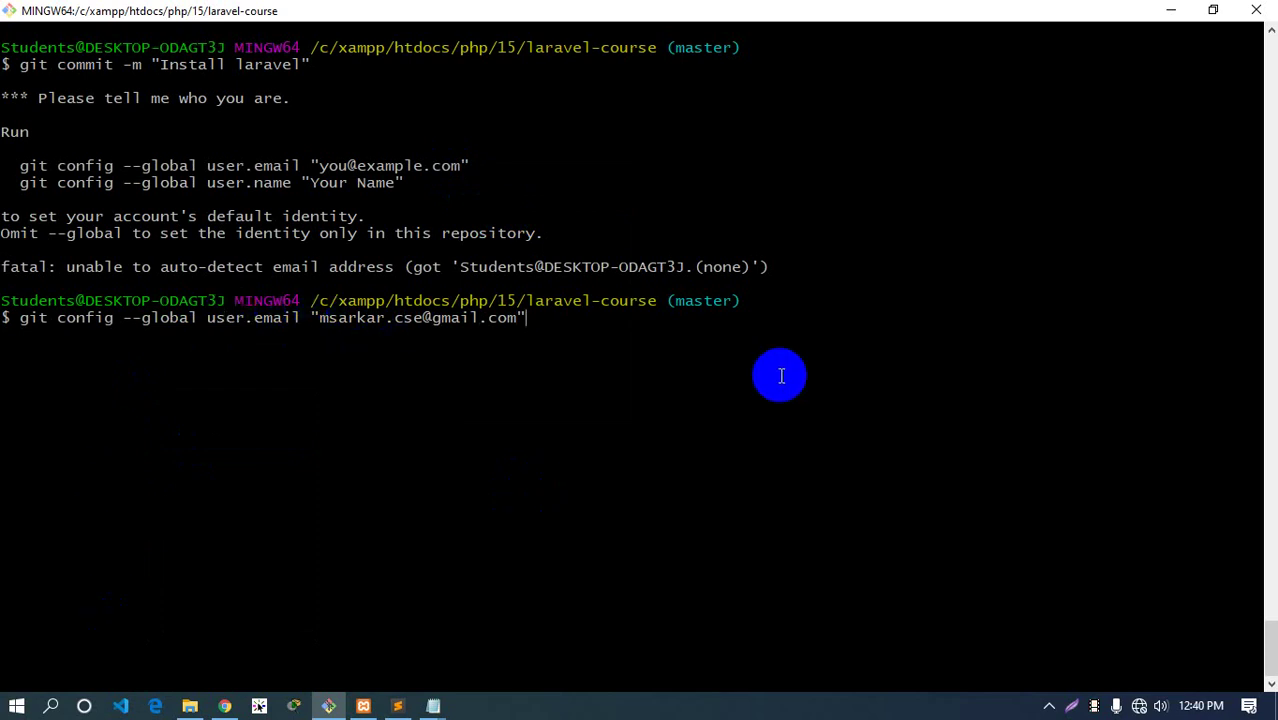
{"action": "key", "text": "Return"}
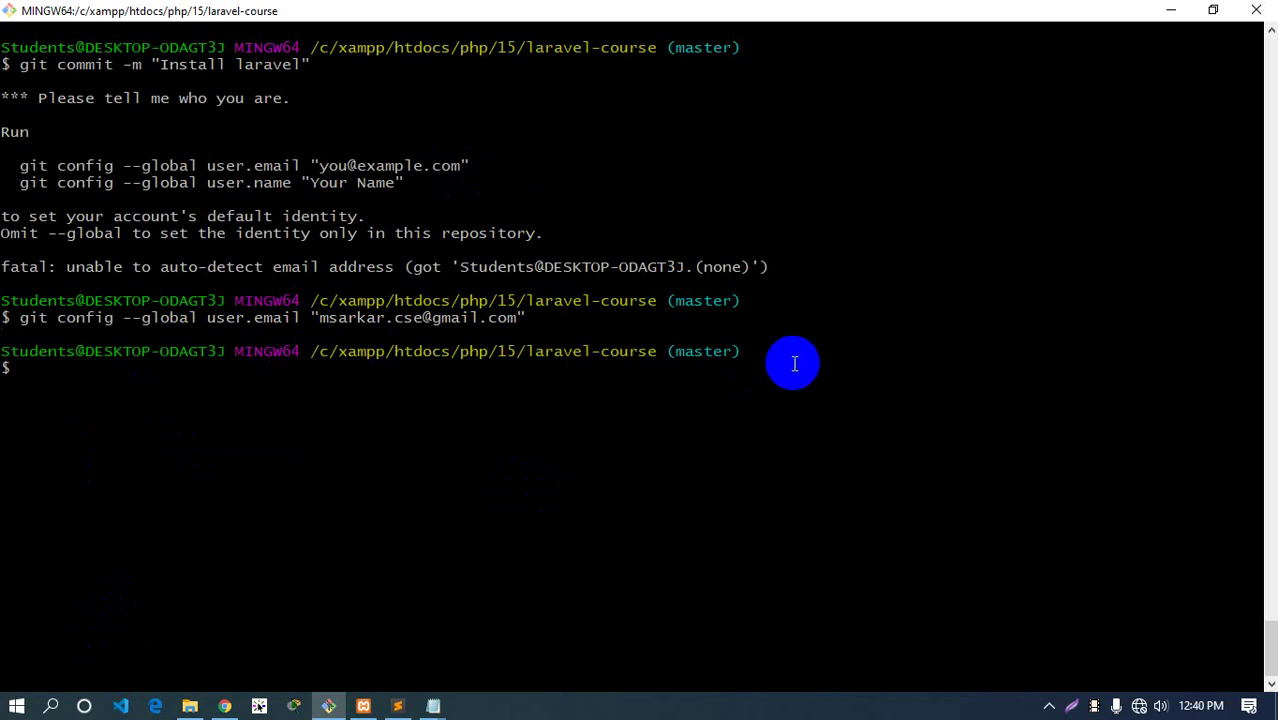
Paste the suggested git config --global user.name command and replace Your Name with your full name
{"action": "left_click_drag", "start_coordinate": [404, 183], "coordinate": [24, 183]}
{"action": "right_click", "coordinate": [22, 180]}
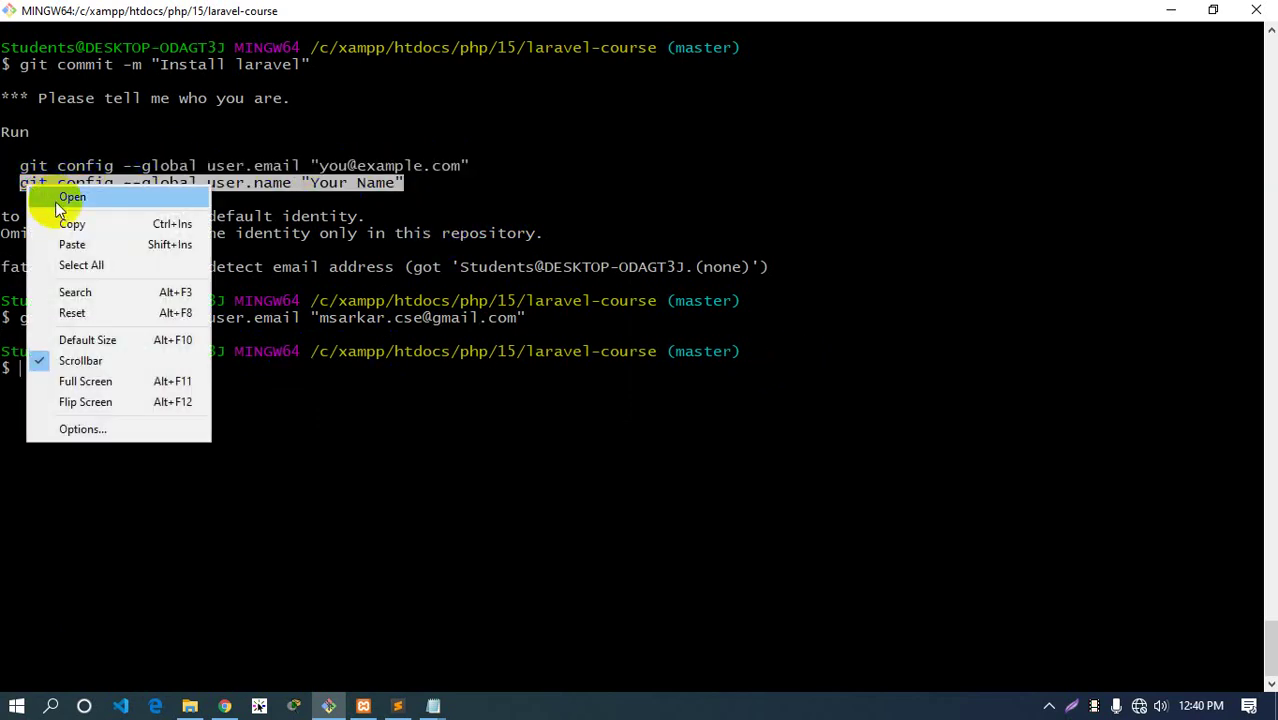
{"action": "left_click", "coordinate": [80, 223]}
{"action": "right_click", "coordinate": [141, 421]}
{"action": "left_click", "coordinate": [191, 478]}
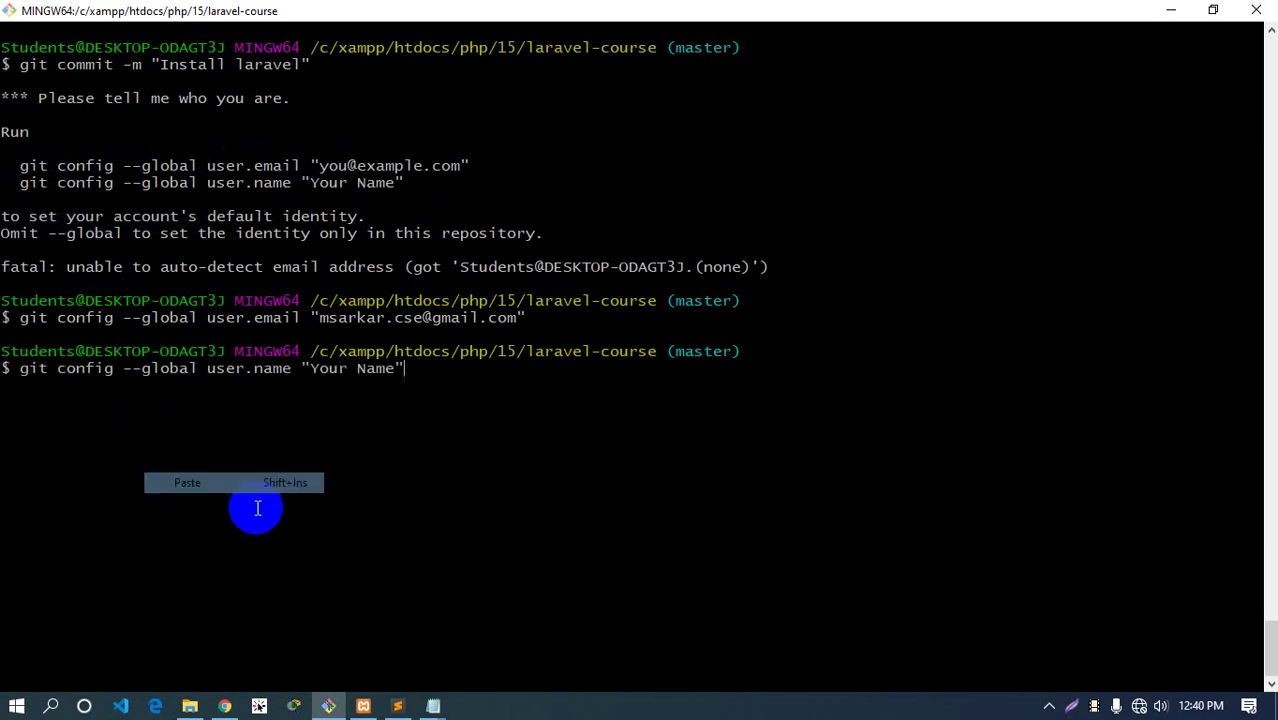
{"action": "key", "text": "BackSpace"}
{"action": "key", "text": "BackSpace"}
{"action": "key", "text": "BackSpace"}
{"action": "key", "text": "BackSpace"}
{"action": "key", "text": "BackSpace"}
{"action": "key", "text": "BackSpace"}
{"action": "key", "text": "BackSpace"}
{"action": "key", "text": "BackSpace"}
{"action": "key", "text": "BackSpace"}
{"action": "key", "text": "BackSpace"}
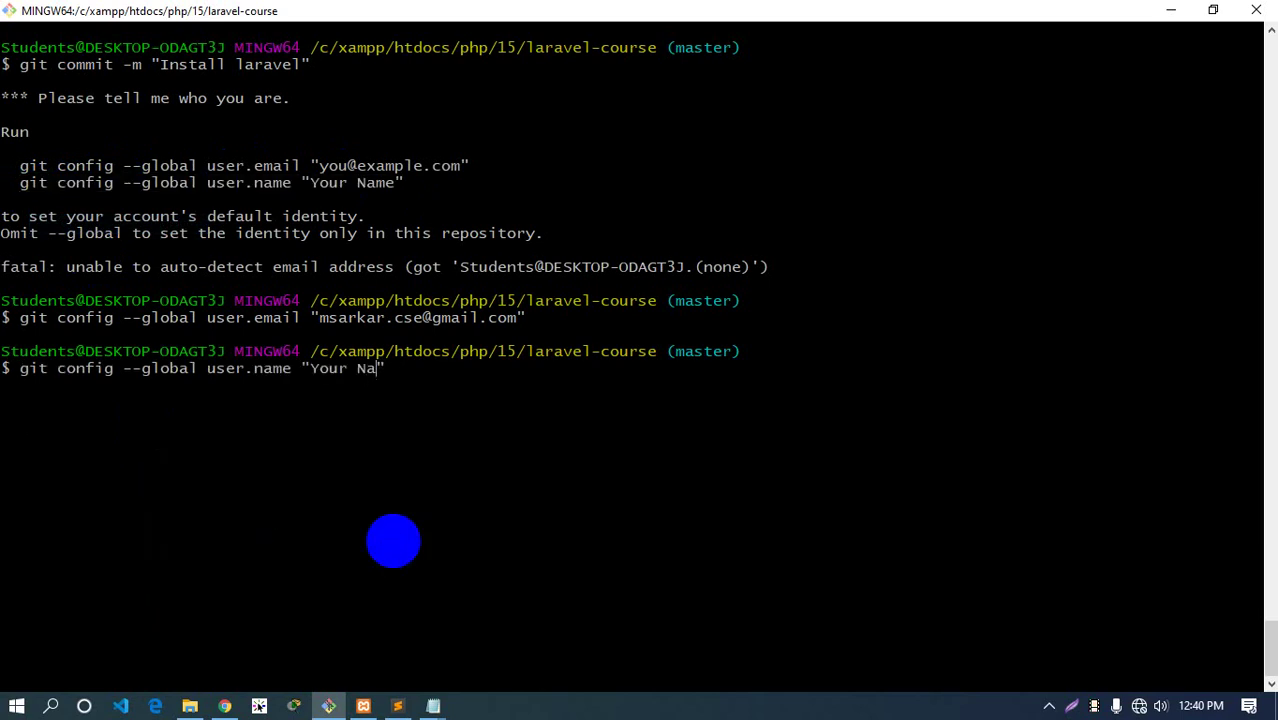
{"action": "type", "text": "Al-Mamun Sarlar"}
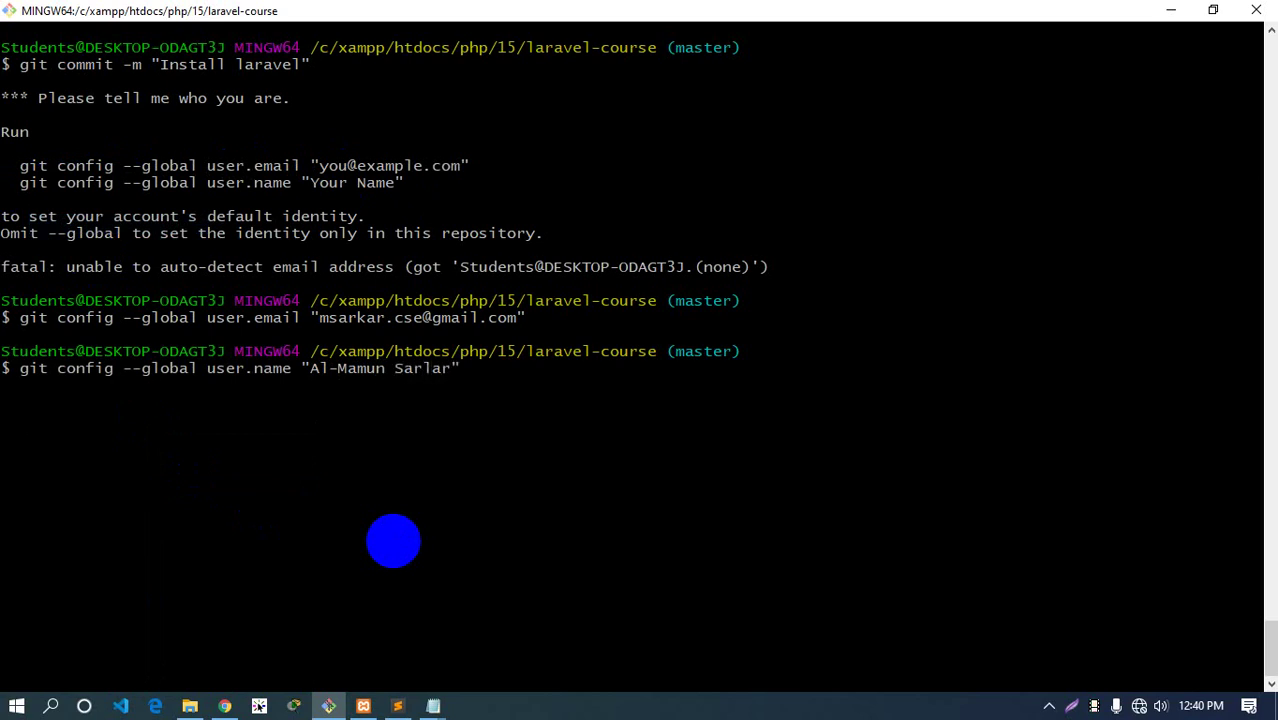
{"action": "key", "text": "BackSpace"}
{"action": "key", "text": "BackSpace"}
{"action": "key", "text": "BackSpace"}
{"action": "type", "text": "kar"}
Enlarge the terminal text two steps, run the user.name command, and select both suggested config lines
{"action": "left_click_drag", "start_coordinate": [308, 183], "coordinate": [398, 184]}
{"action": "left_click", "coordinate": [493, 384]}
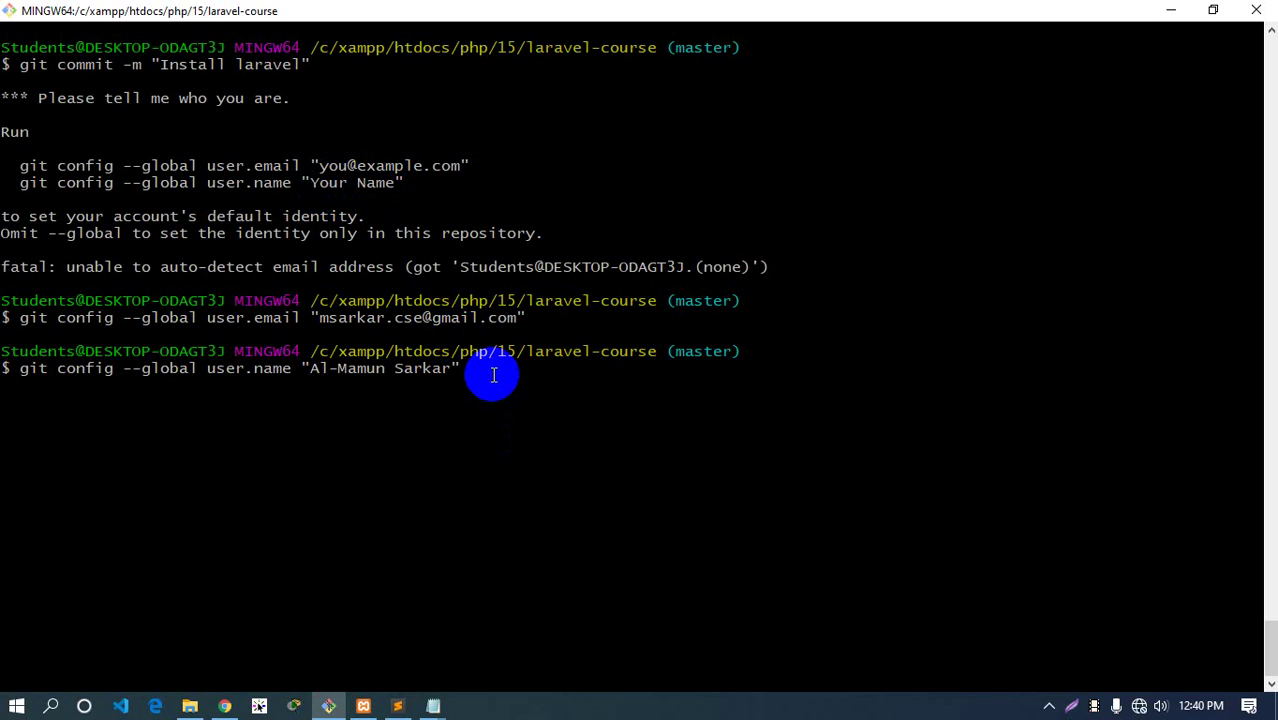
{"action": "key", "text": "ctrl+plus"}
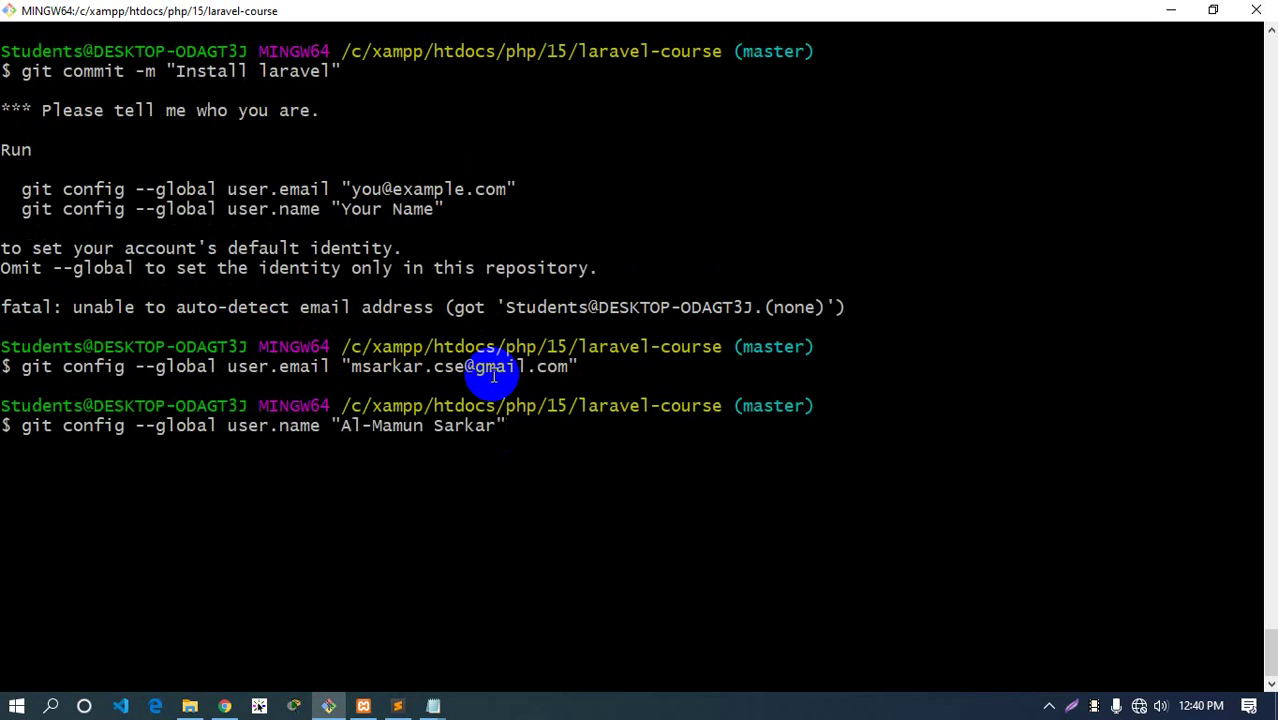
{"action": "key", "text": "ctrl+plus"}
{"action": "key", "text": "ctrl+plus"}
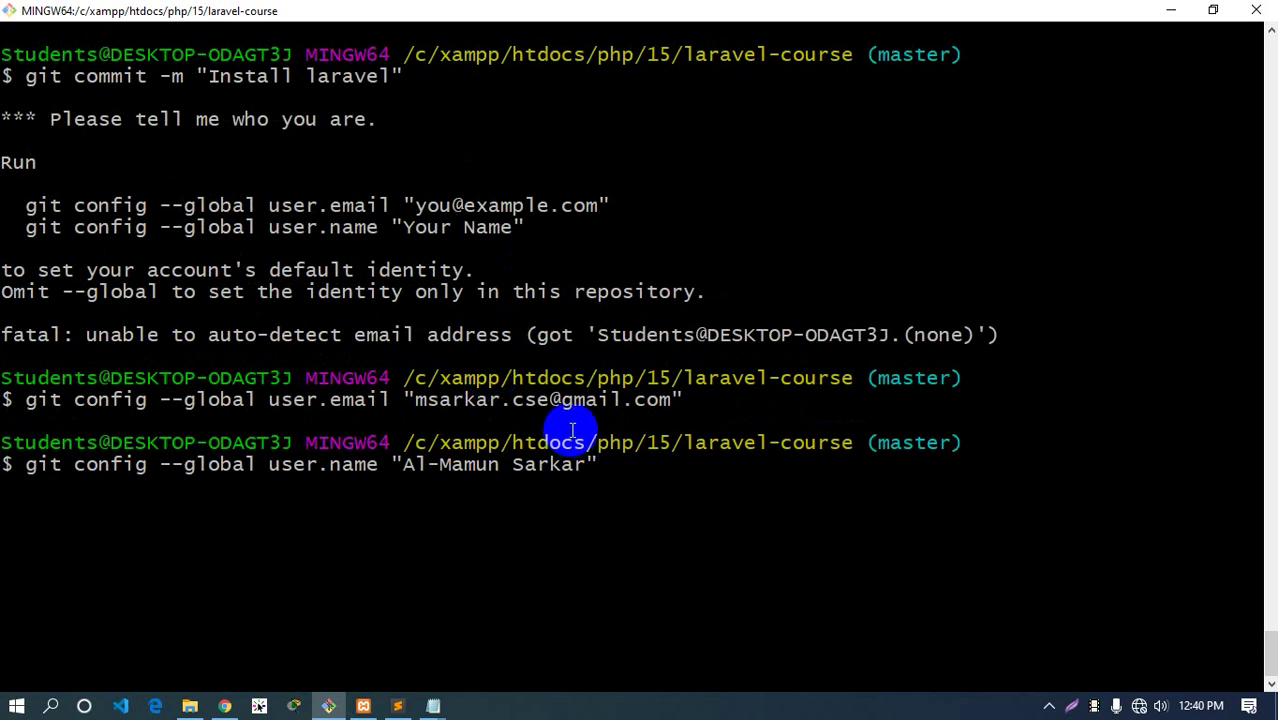
{"action": "key", "text": "Return"}
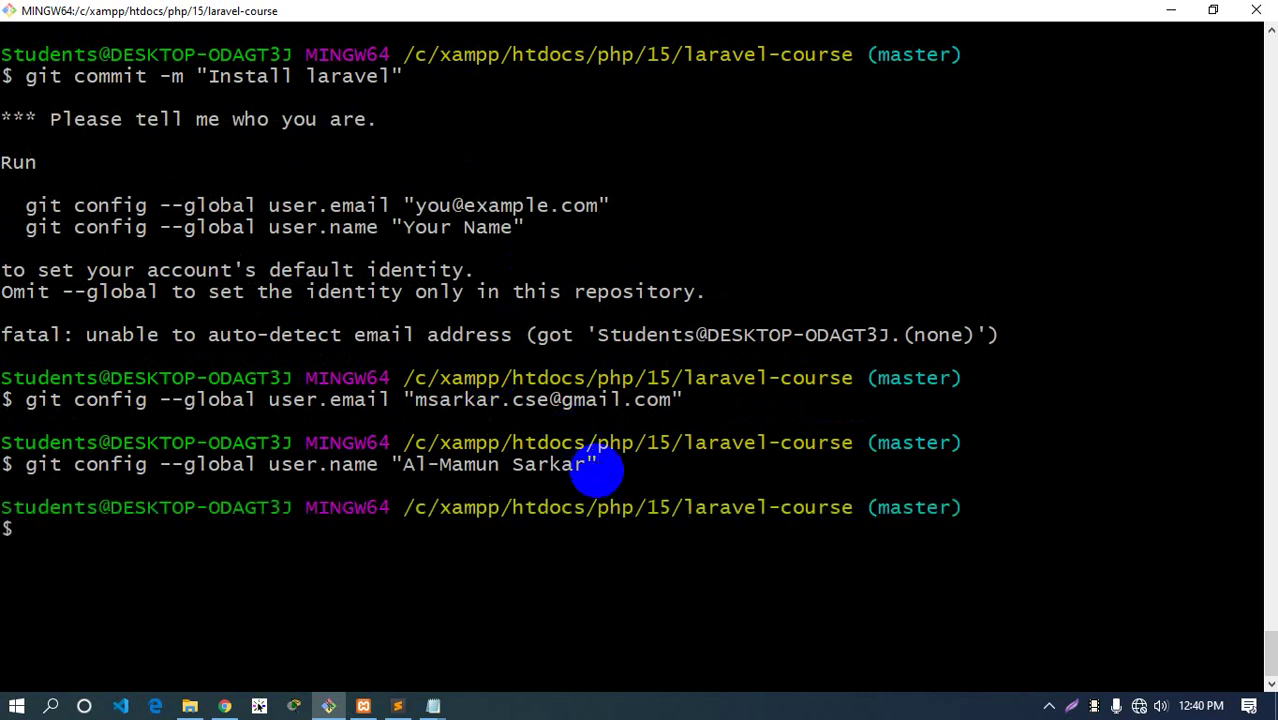
{"action": "left_click_drag", "start_coordinate": [27, 205], "coordinate": [610, 205]}
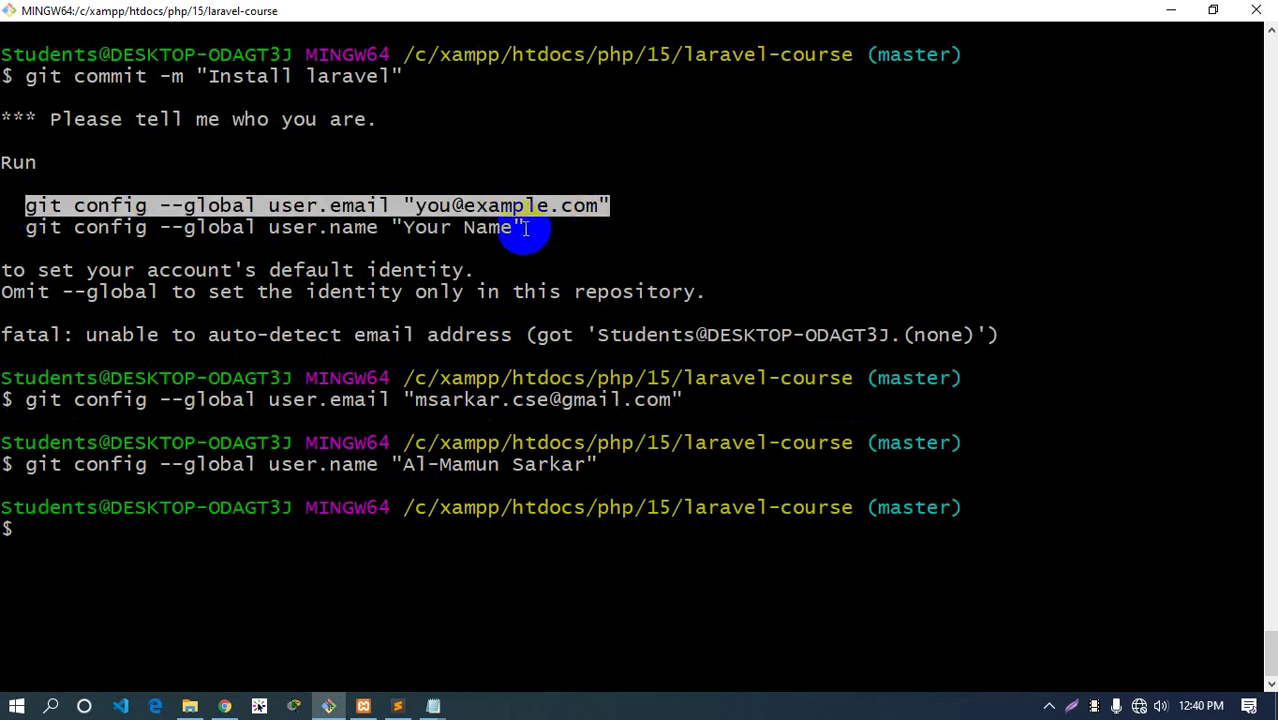
{"action": "left_click_drag", "start_coordinate": [524, 228], "coordinate": [27, 207]}
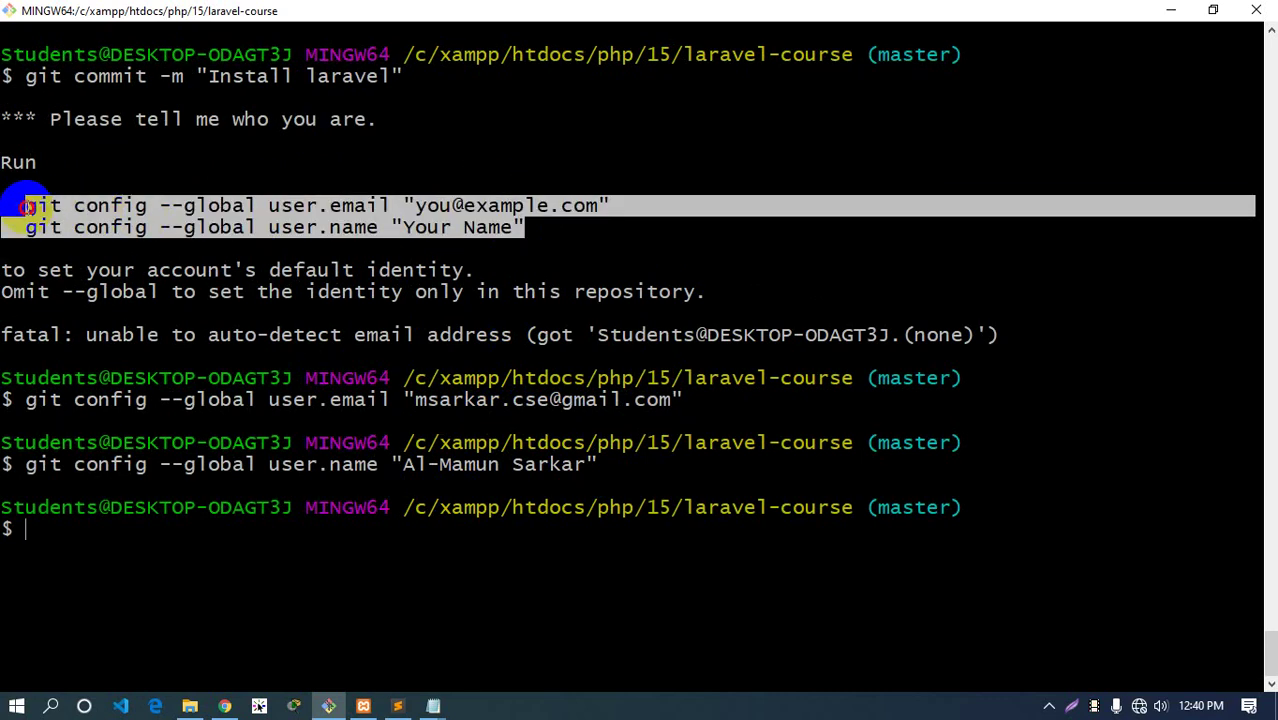
Copy both suggested git config lines and close the empty duplicate command.txt window
{"action": "right_click", "coordinate": [27, 207]}
{"action": "left_click", "coordinate": [90, 214]}
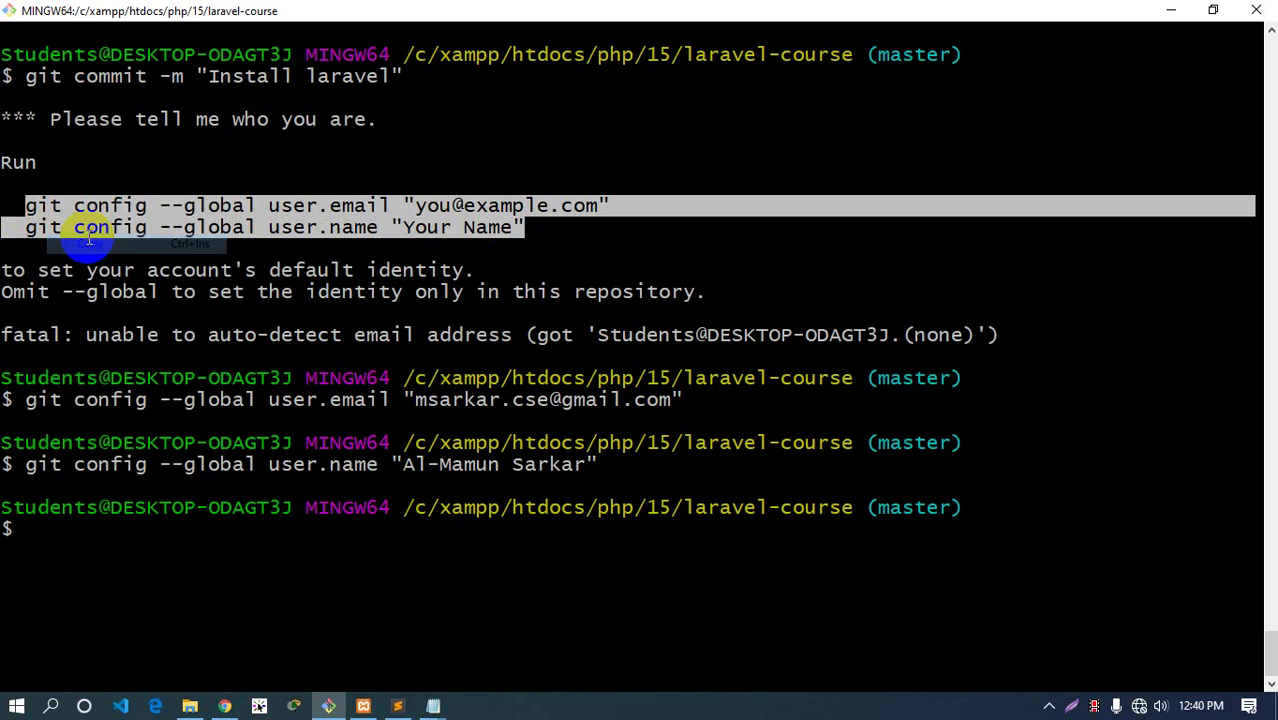
{"action": "left_click", "coordinate": [400, 705]}
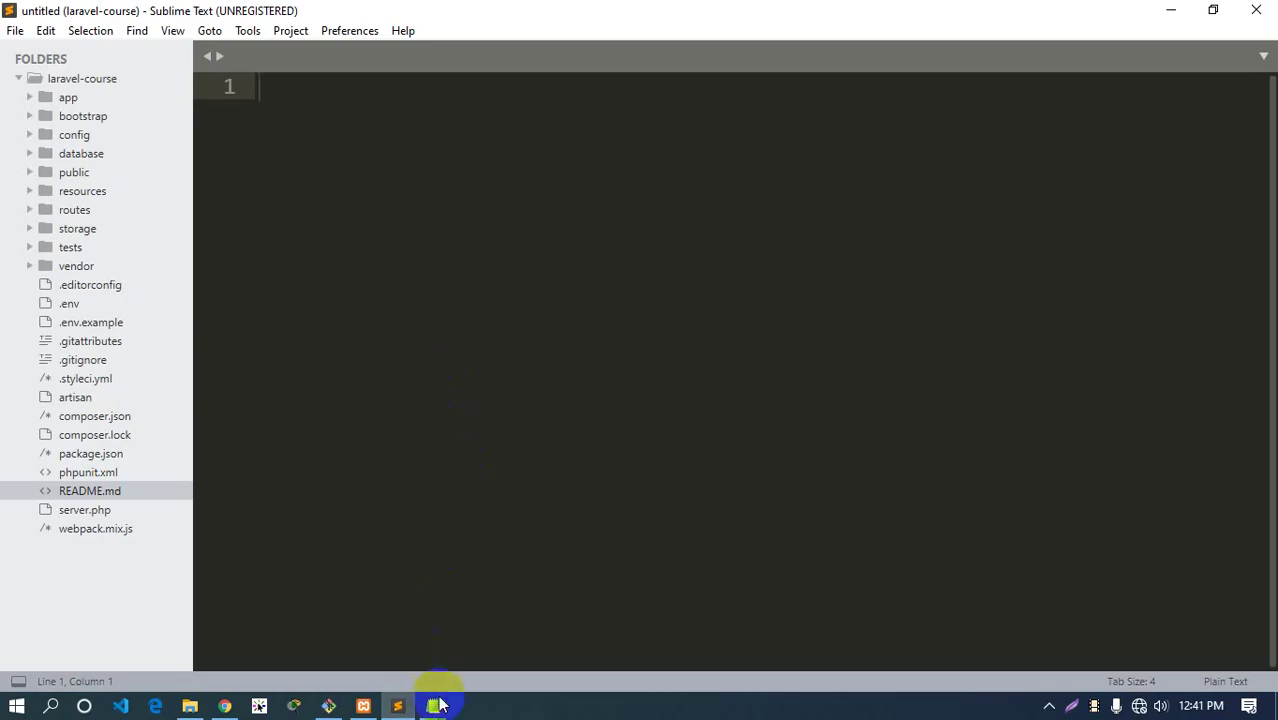
{"action": "left_click", "coordinate": [440, 705]}
{"action": "left_click", "coordinate": [605, 624]}
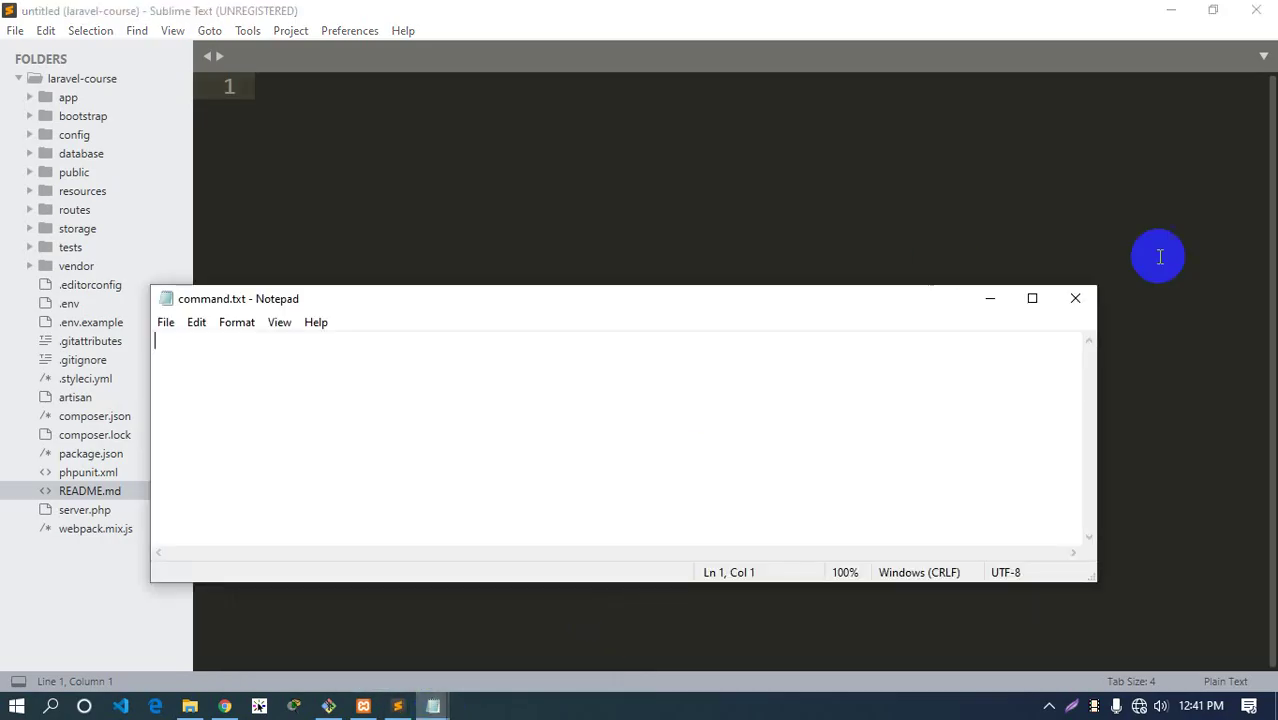
{"action": "left_click", "coordinate": [1075, 298]}
Paste the user.email and user.name config lines below the commit command, removing the indent
{"action": "left_click", "coordinate": [433, 705]}
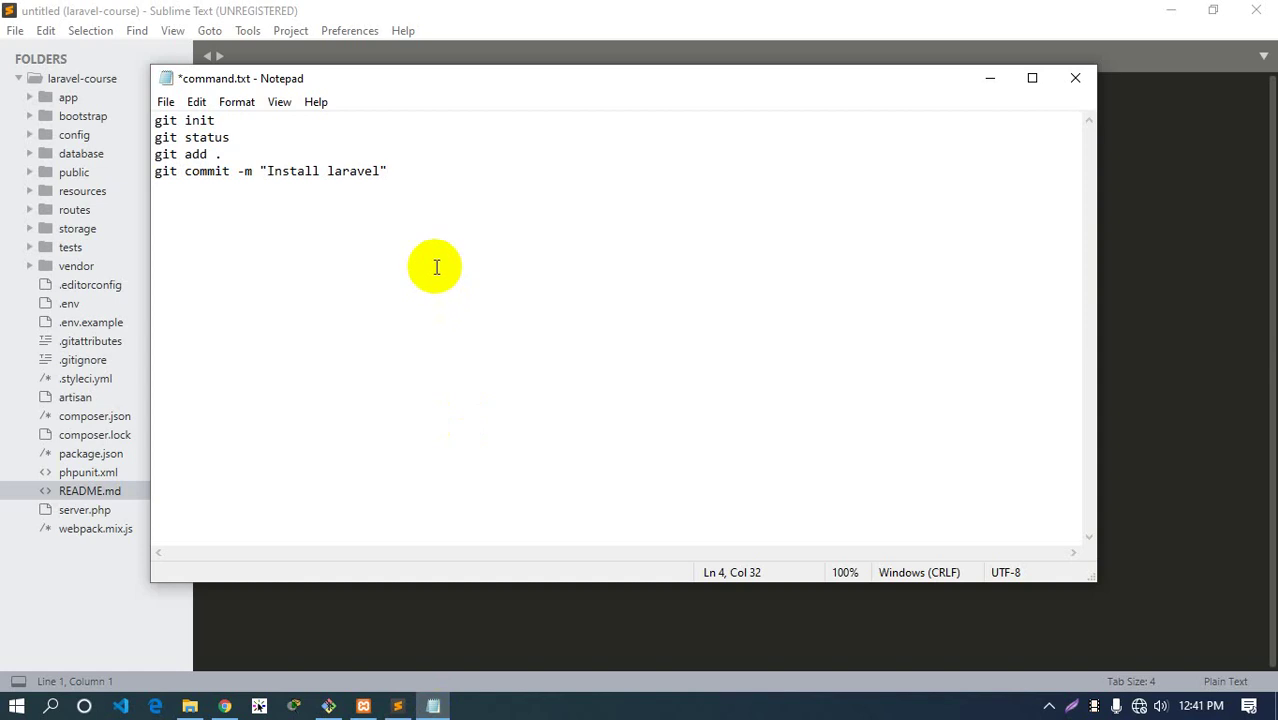
{"action": "key", "text": "Return"}
{"action": "key", "text": "Return"}
{"action": "key", "text": "ctrl+v"}
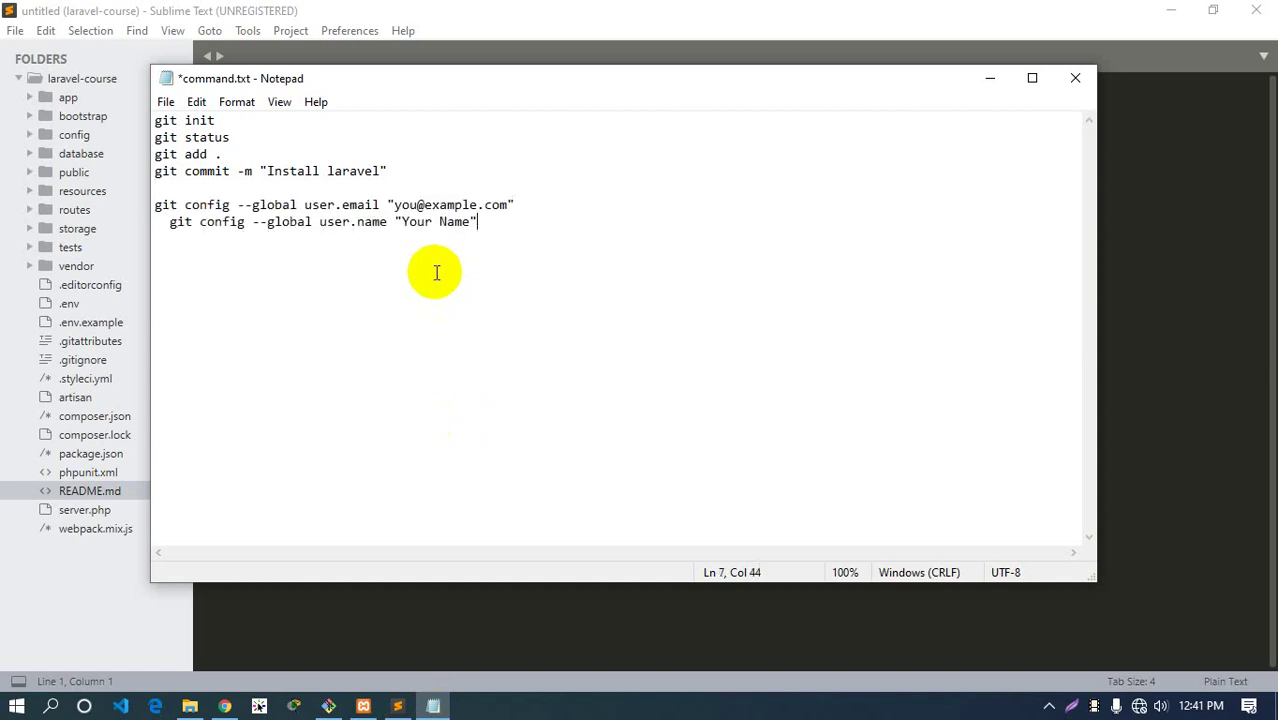
{"action": "left_click", "coordinate": [169, 222]}
{"action": "key", "text": "BackSpace"}
{"action": "key", "text": "BackSpace"}
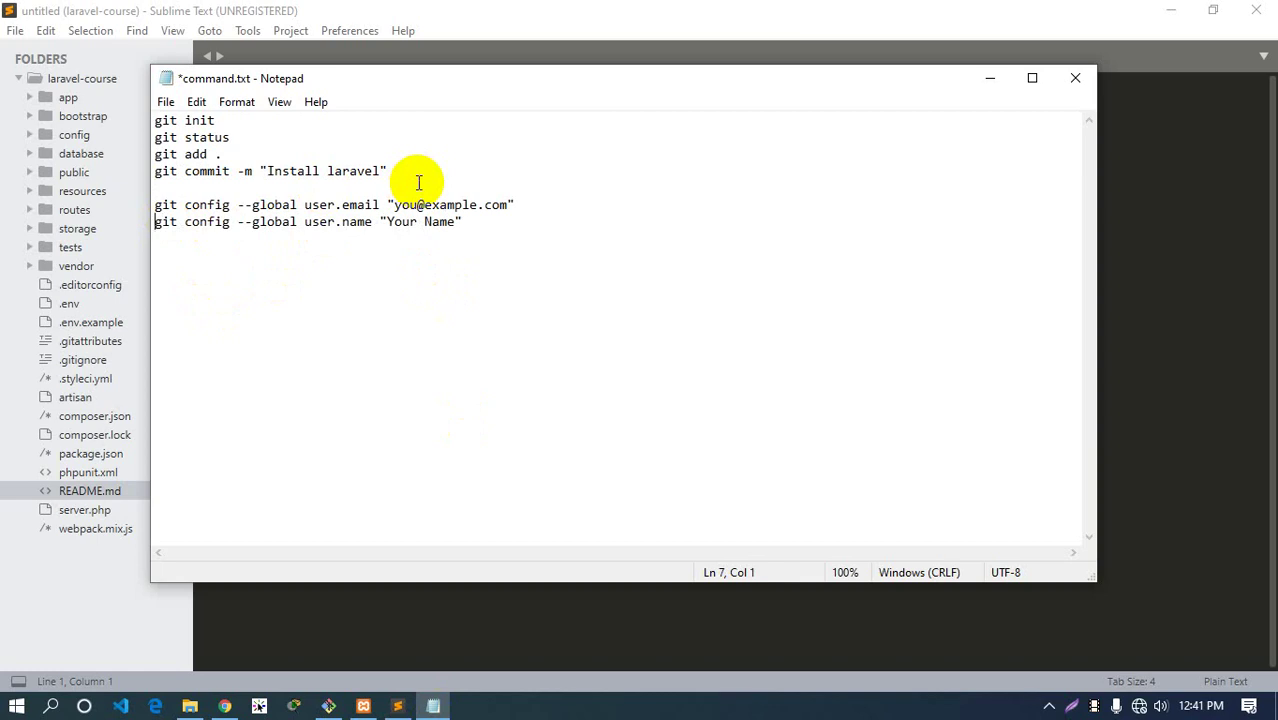
{"action": "key", "text": "alt+Tab"}
{"action": "key", "text": "alt+Tab"}
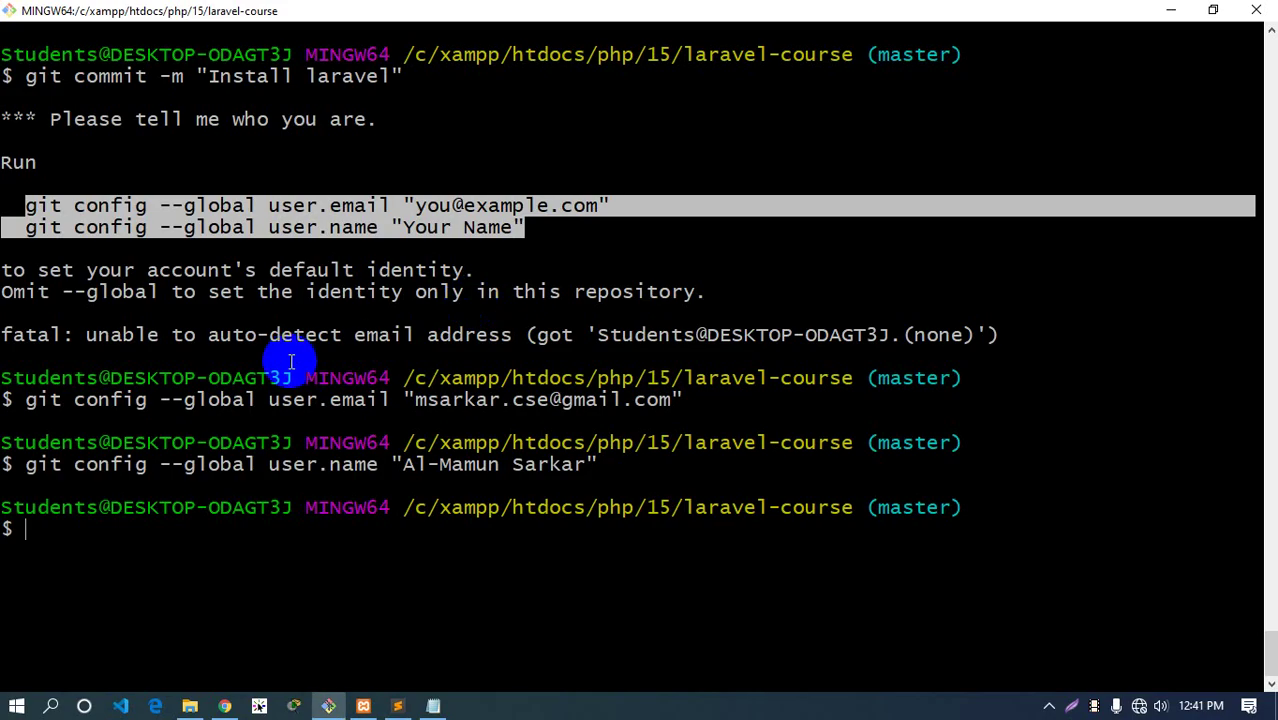
Clear the terminal and run git status, scrolling through its output
{"action": "key", "text": "ctrl+l"}
{"action": "type", "text": "git stt"}
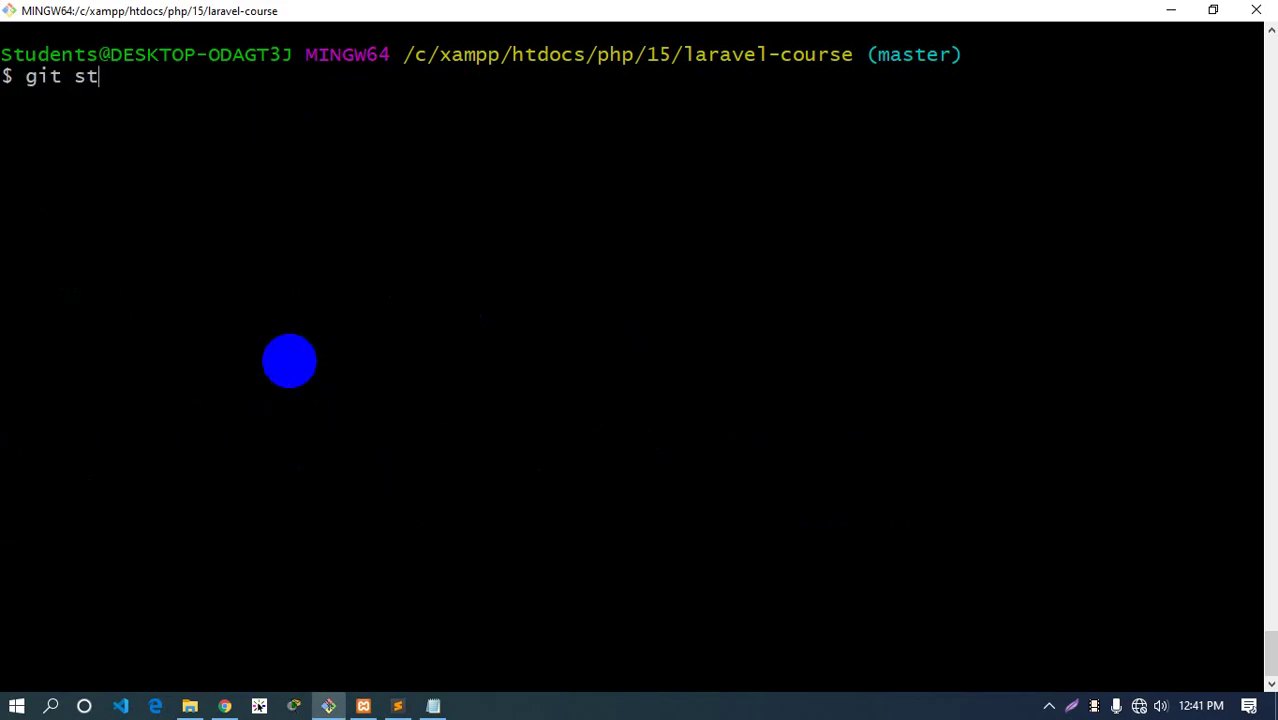
{"action": "key", "text": "BackSpace"}
{"action": "type", "text": "atsu"}
{"action": "key", "text": "BackSpace"}
{"action": "key", "text": "BackSpace"}
{"action": "type", "text": "us"}
{"action": "key", "text": "Return"}
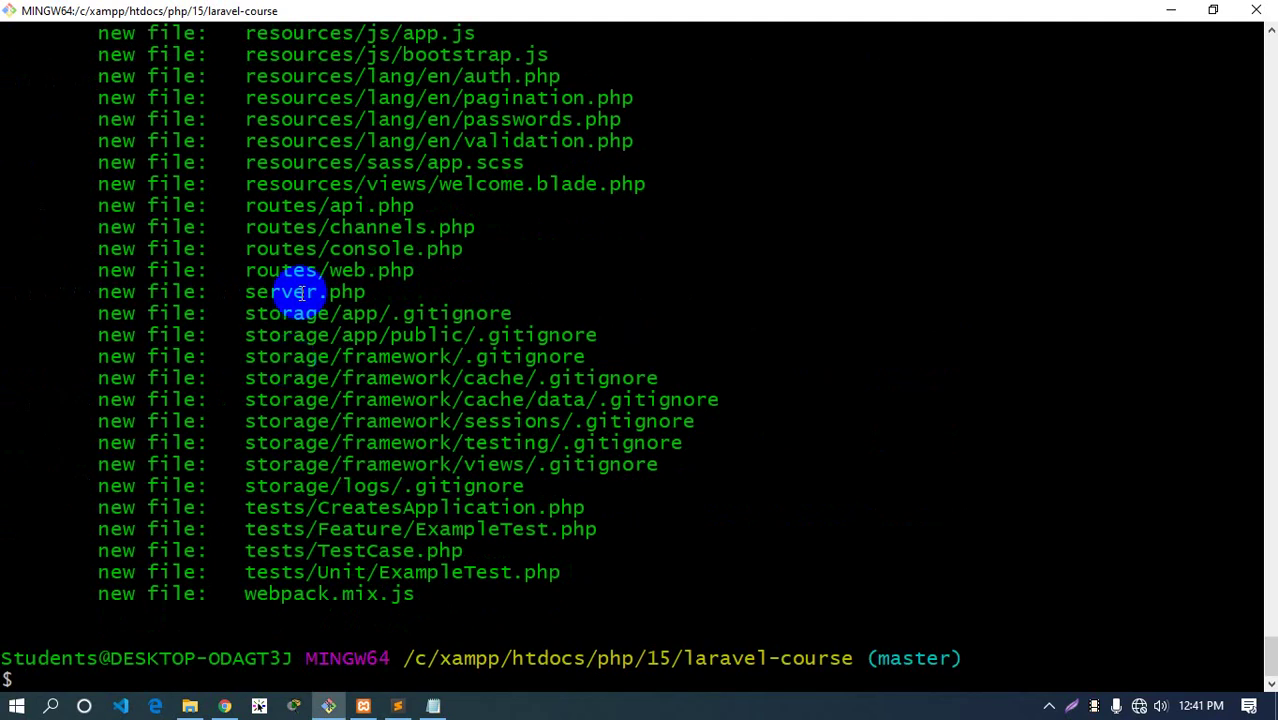
{"action": "scroll", "coordinate": [300, 275], "scroll_direction": "up", "scroll_amount": 20}
{"action": "scroll", "coordinate": [310, 330], "scroll_direction": "down", "scroll_amount": 5}
{"action": "scroll", "coordinate": [312, 388], "scroll_direction": "down", "scroll_amount": 20}
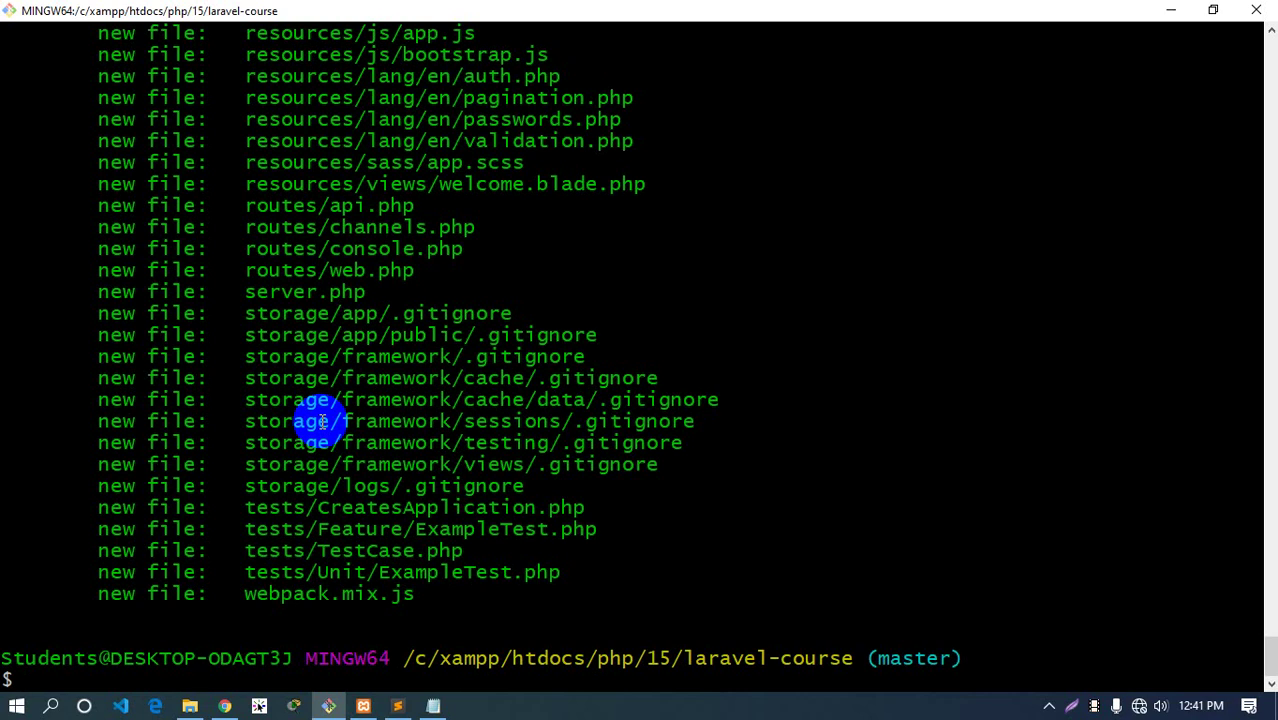
Take the git commit -m "Install laravel" line from the notes and run it in Git Bash
{"action": "key", "text": "alt+Tab"}
{"action": "left_click_drag", "start_coordinate": [388, 171], "coordinate": [155, 177]}
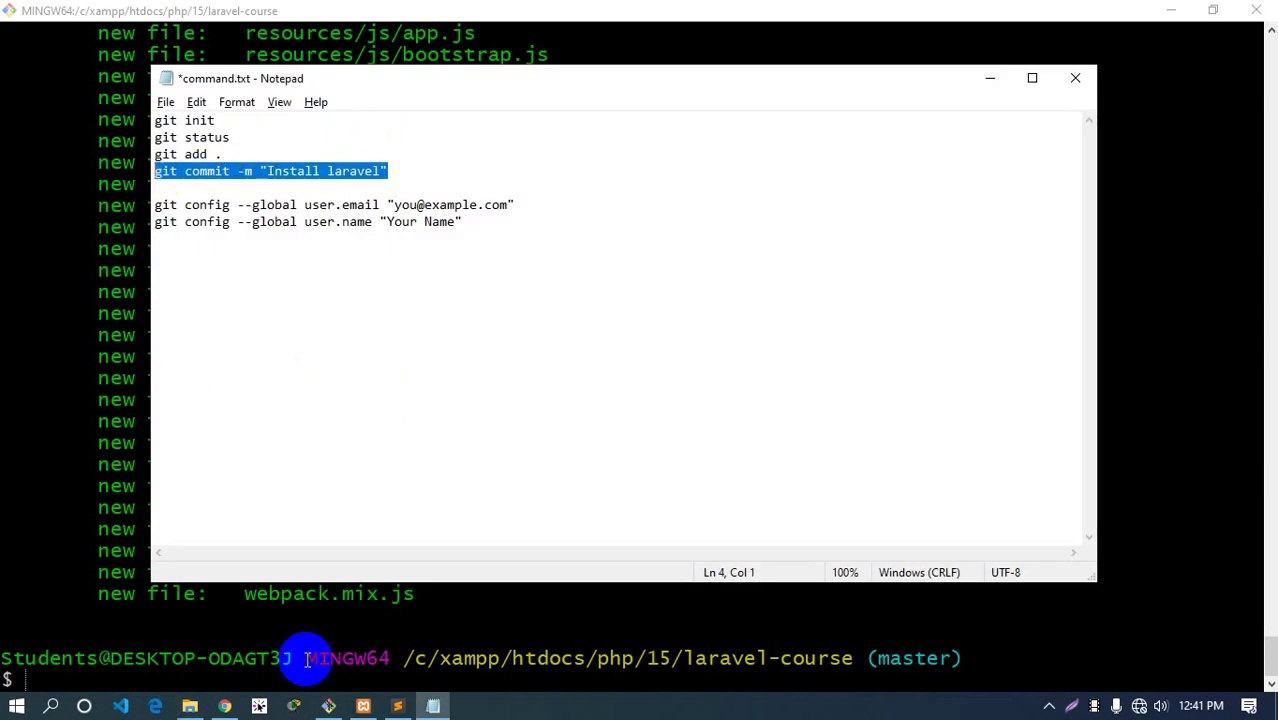
{"action": "left_click", "coordinate": [329, 706]}
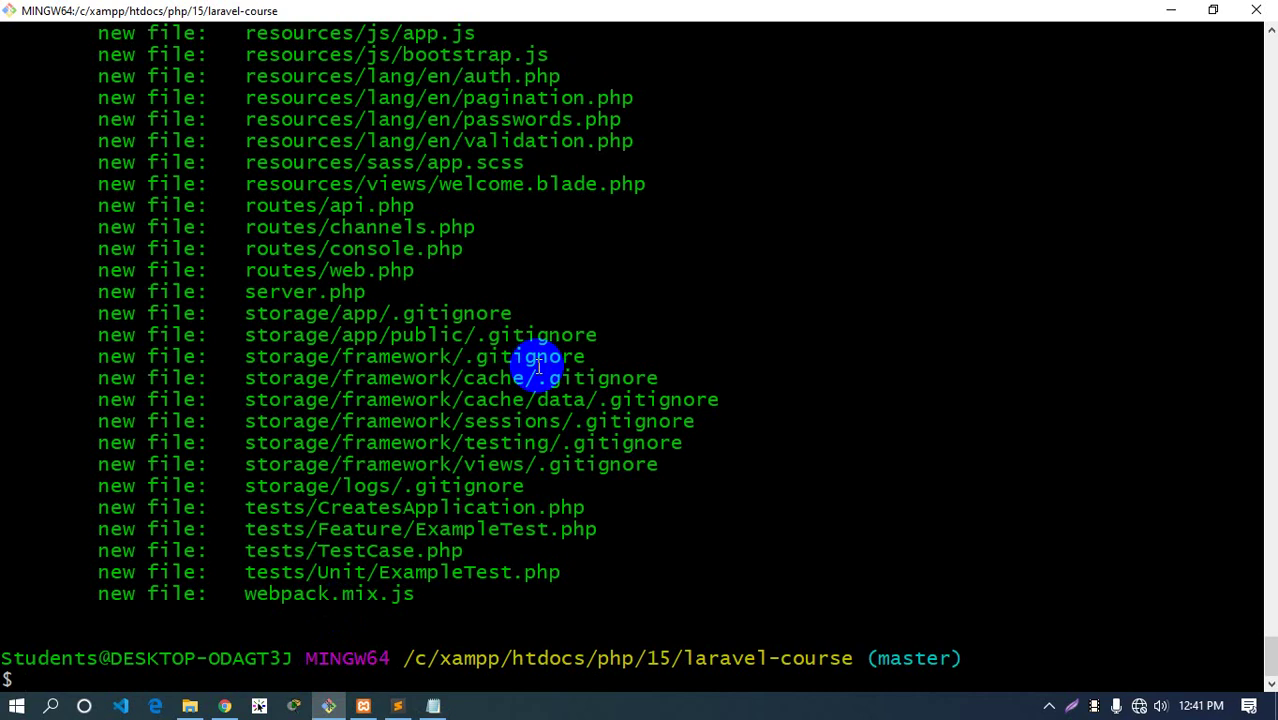
{"action": "key", "text": "ctrl+l"}
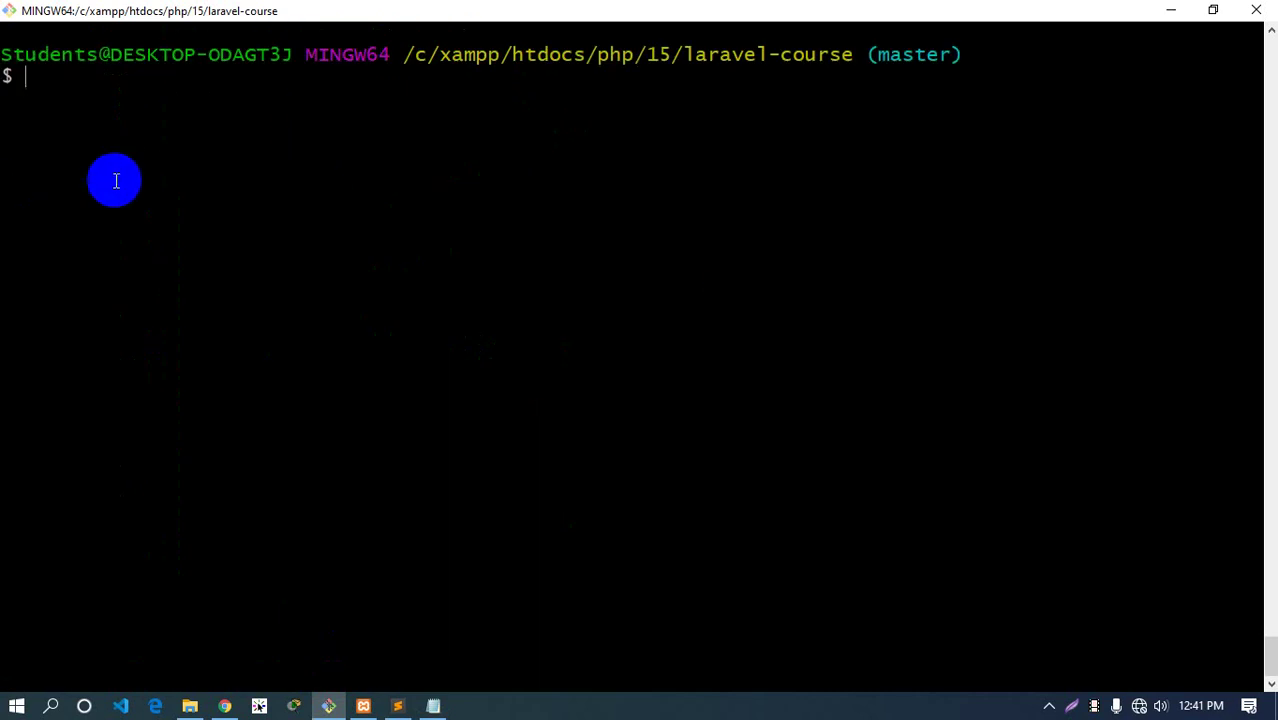
{"action": "right_click", "coordinate": [140, 176]}
{"action": "left_click", "coordinate": [188, 229]}
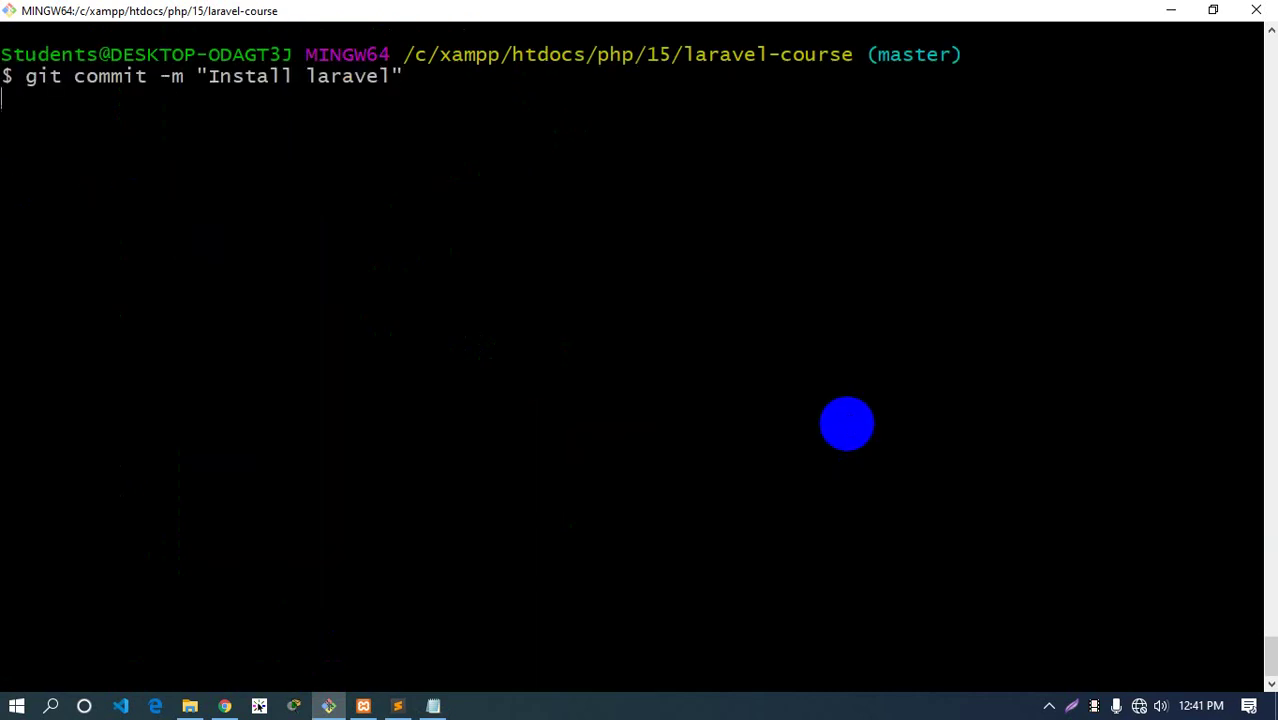
{"action": "key", "text": "Return"}
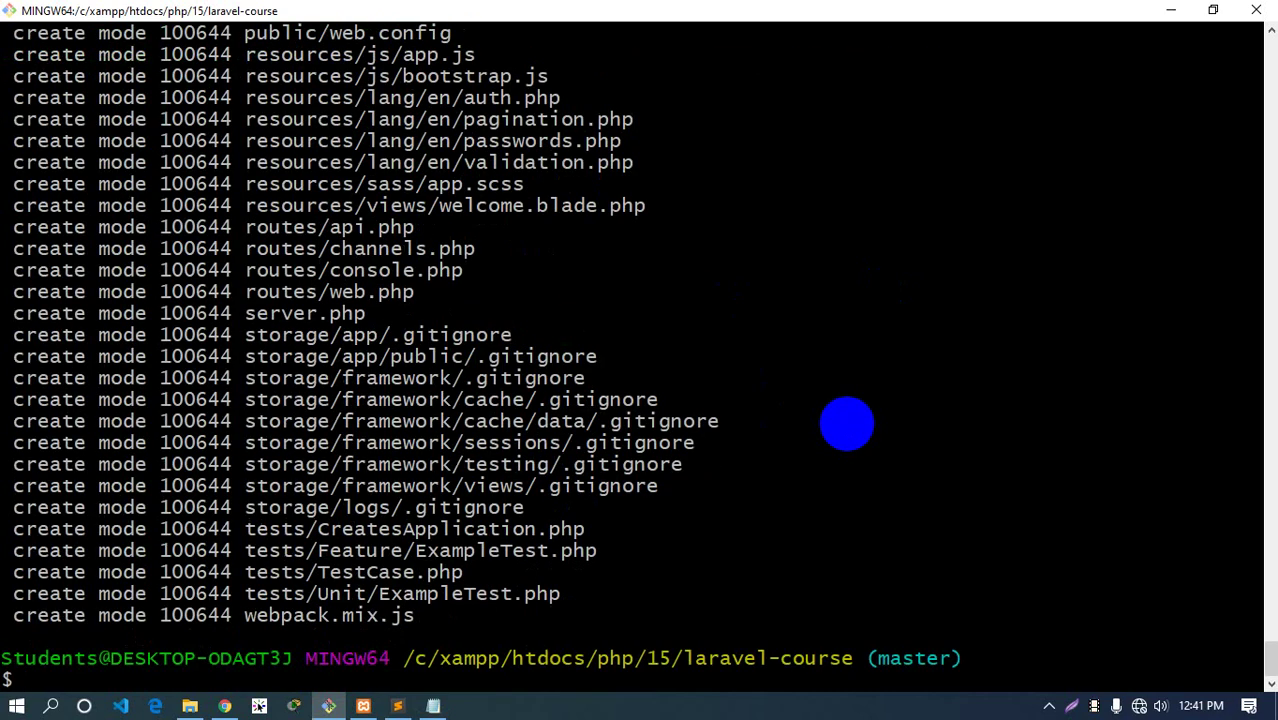
Run git status to confirm a clean working tree, then return to the project in Sublime Text
{"action": "key", "text": "ctrl+l"}
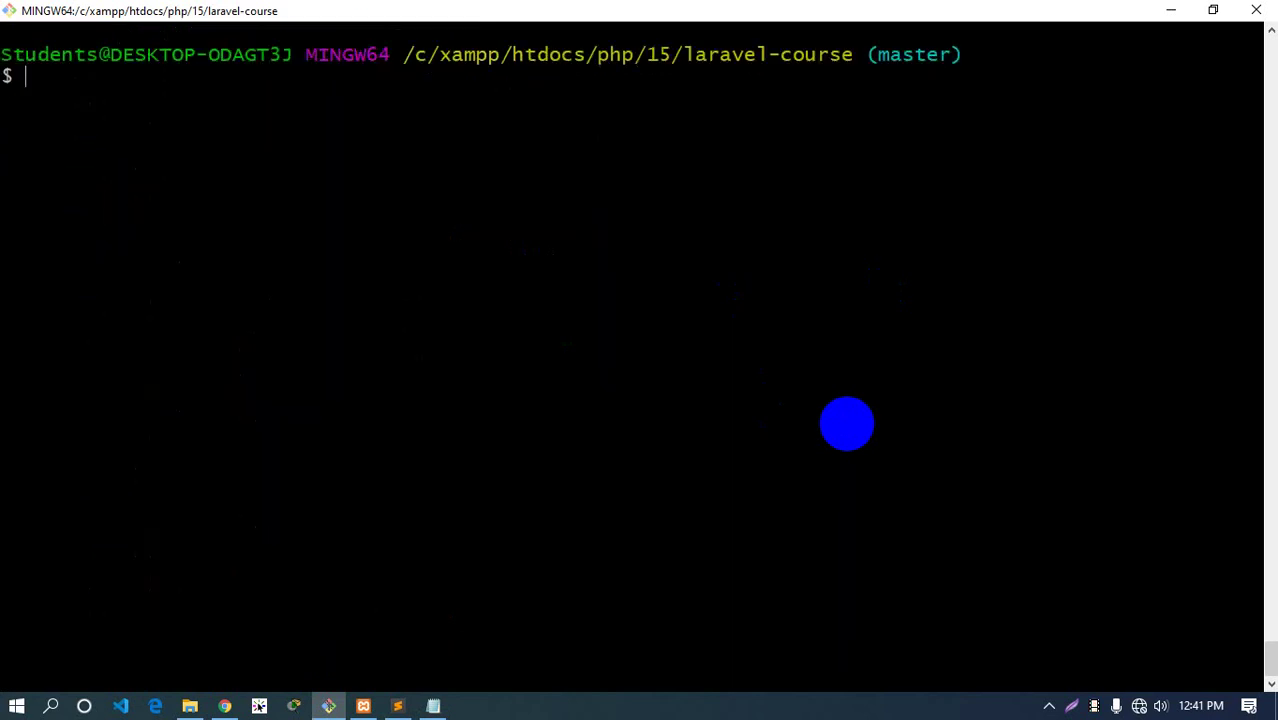
{"action": "type", "text": "git status"}
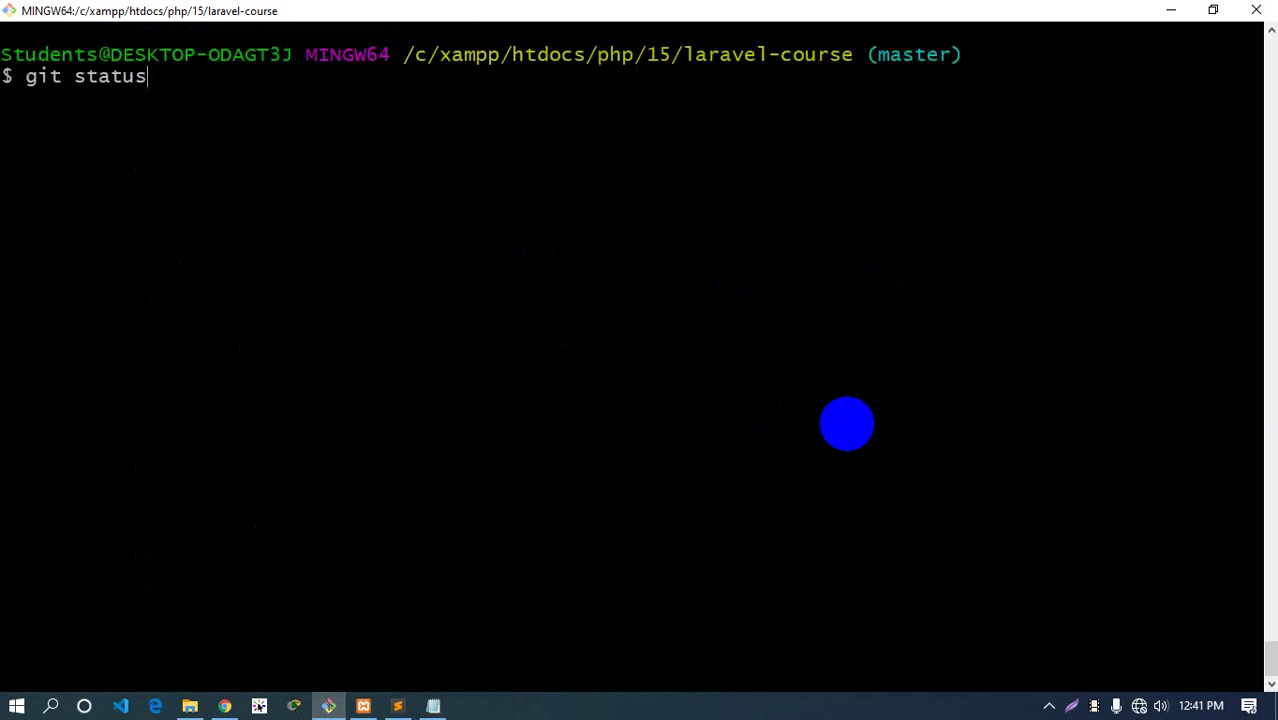
{"action": "key", "text": "Return"}
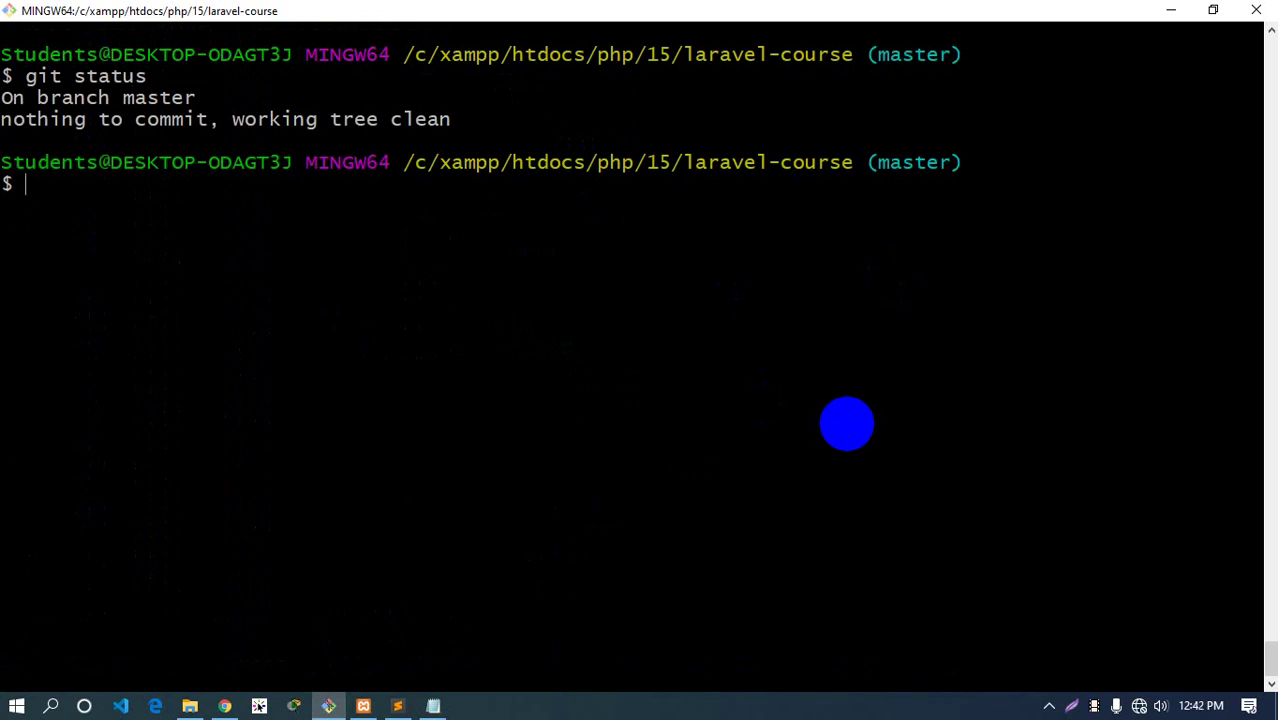
{"action": "left_click", "coordinate": [399, 703]}
{"action": "left_click", "coordinate": [72, 98]}
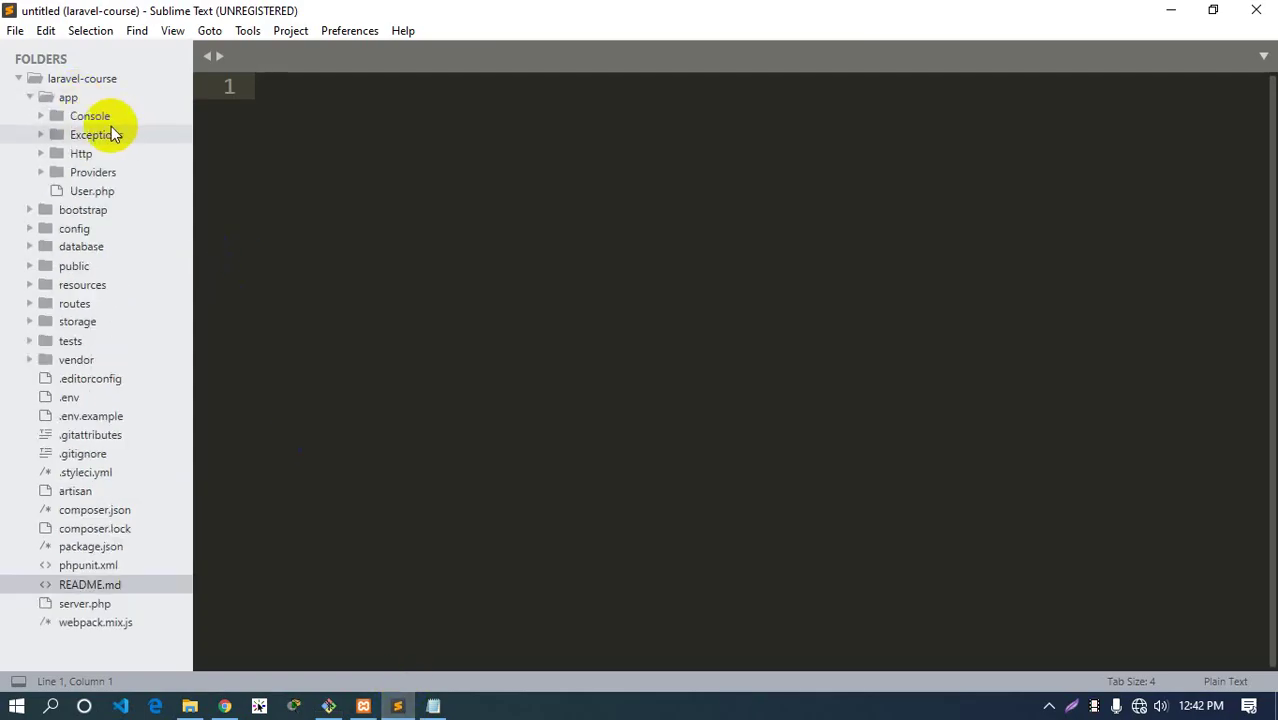
Open app/Http/Kernel.php and add junk lines array_shift(sd and fam_close(sfd)) below the namespace line
{"action": "left_click", "coordinate": [84, 155]}
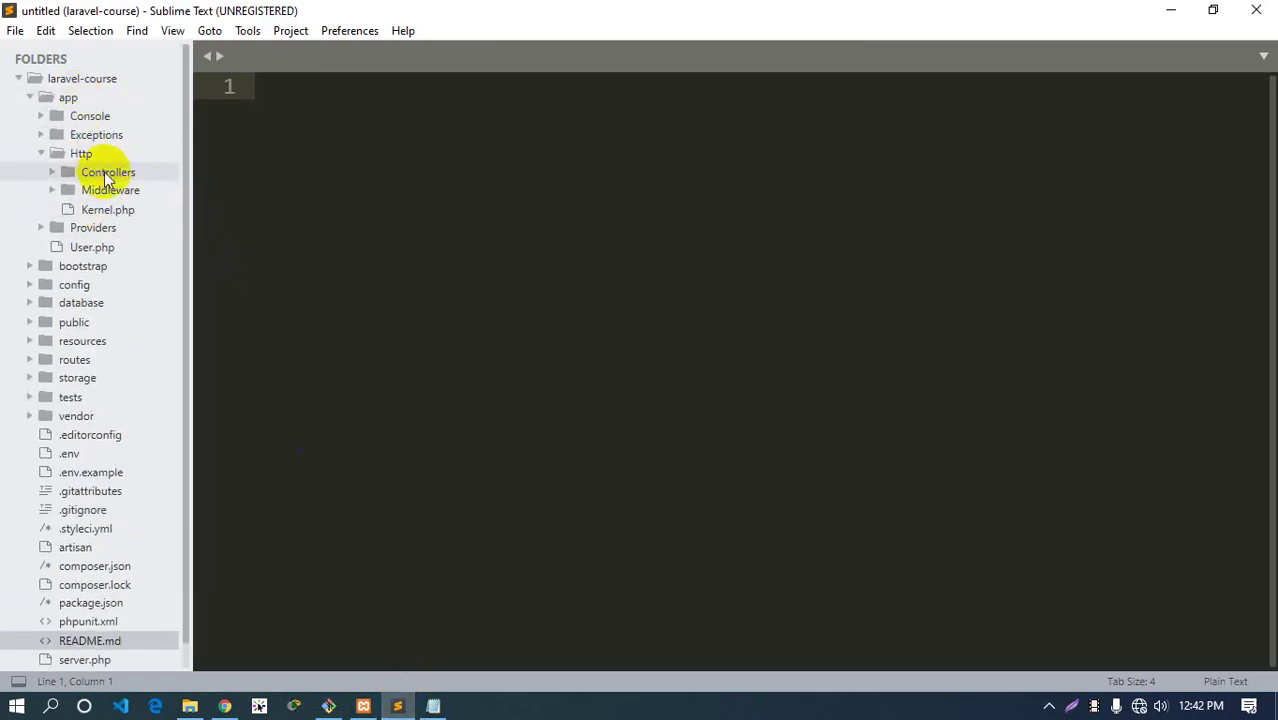
{"action": "left_click", "coordinate": [102, 172]}
{"action": "left_click", "coordinate": [104, 172]}
{"action": "left_click", "coordinate": [100, 210]}
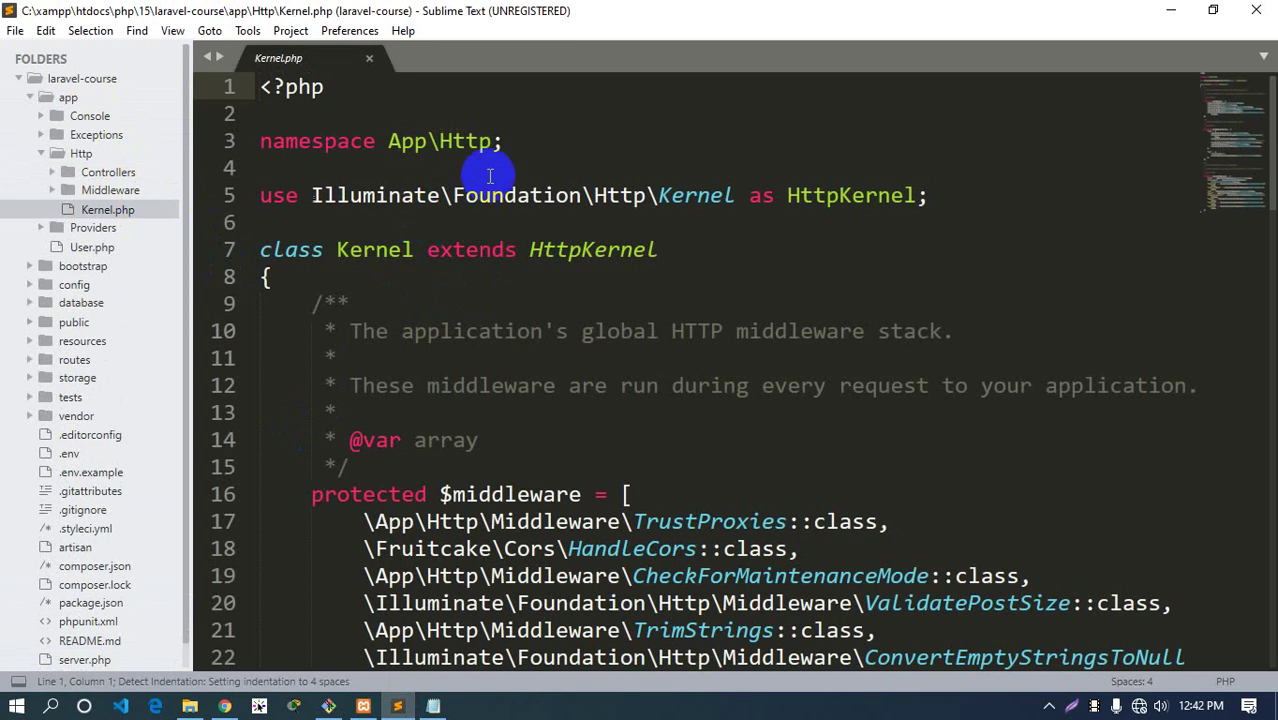
{"action": "left_click", "coordinate": [520, 160]}
{"action": "key", "text": "Return"}
{"action": "type", "text": "array_shift(sd"}
{"action": "key", "text": "Return"}
{"action": "type", "text": "fam_close(sfd"}
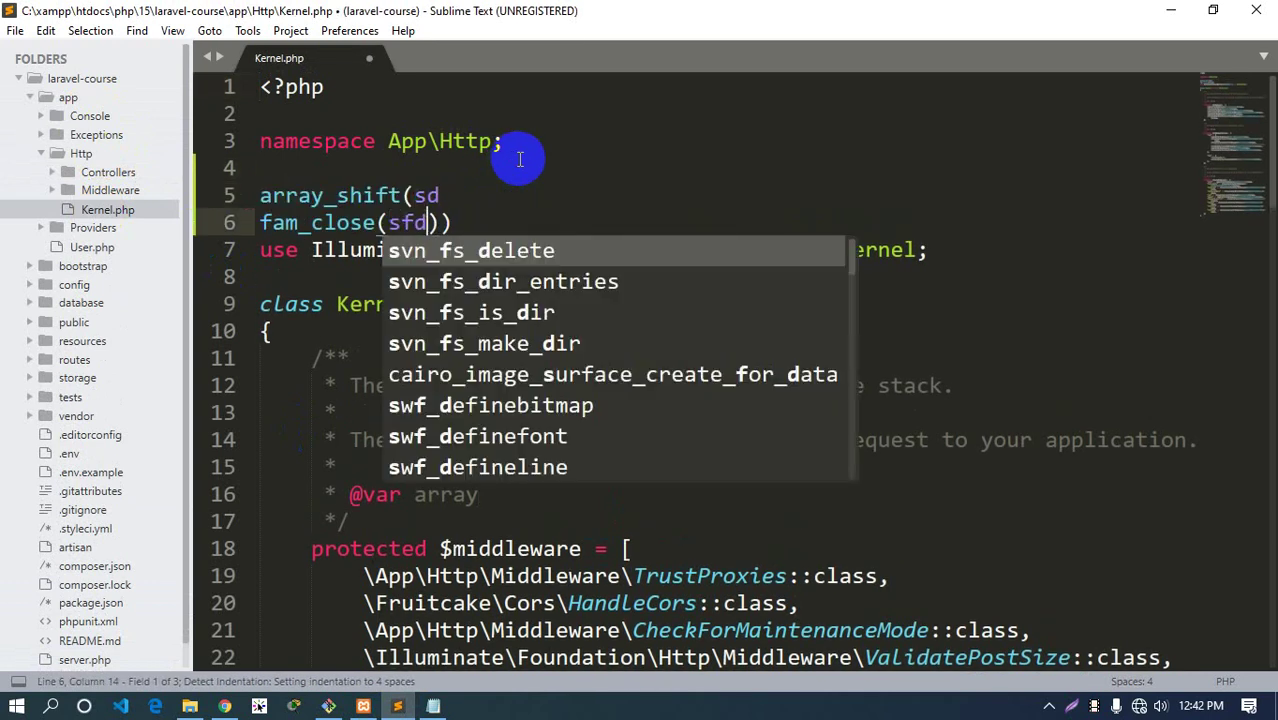
{"action": "type", "text": "))"}
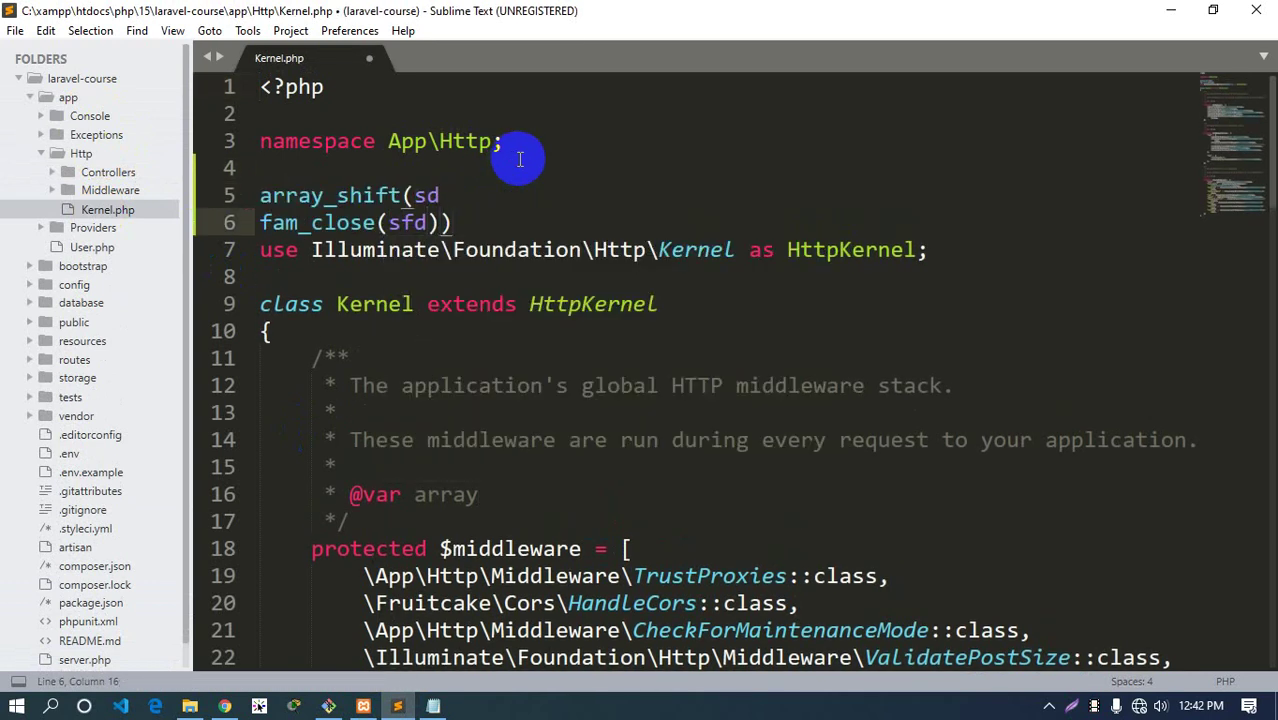
{"action": "key", "text": "Return"}
{"action": "key", "text": "Return"}
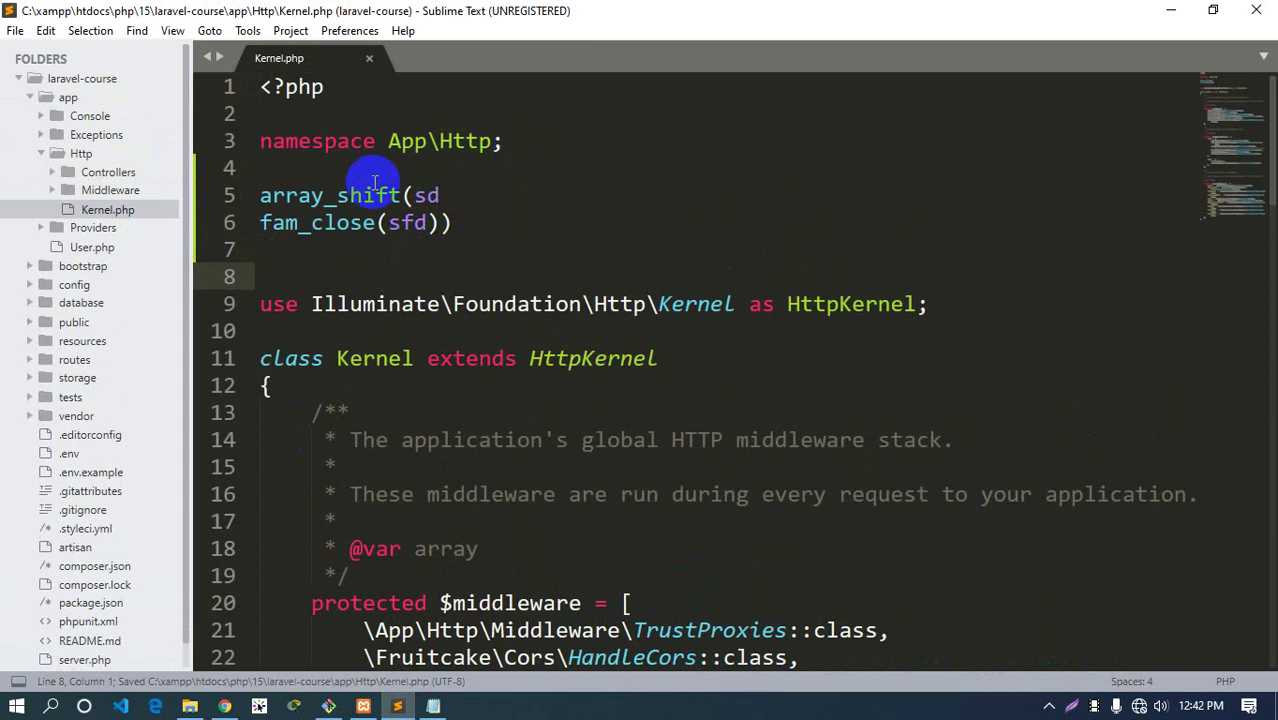
{"action": "left_click", "coordinate": [328, 706]}
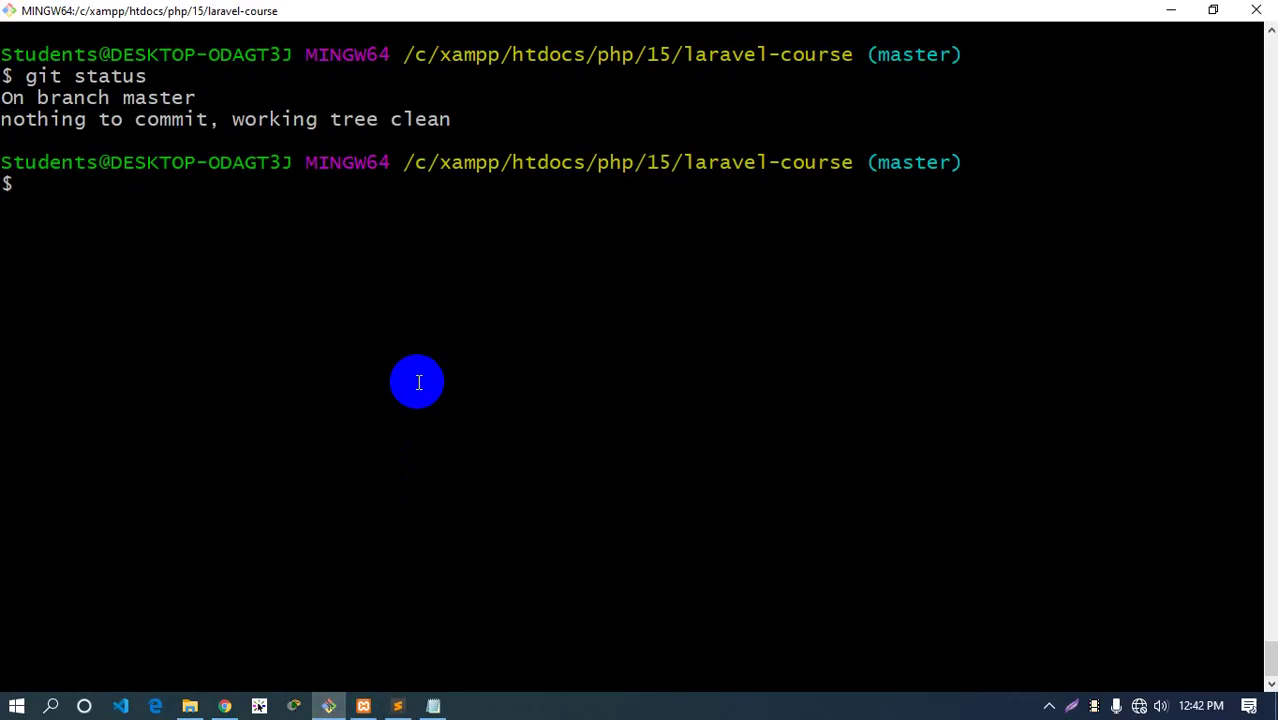
Run git status and select the modified app/Http/Kernel.php path it reports
{"action": "type", "text": "git sttaus"}
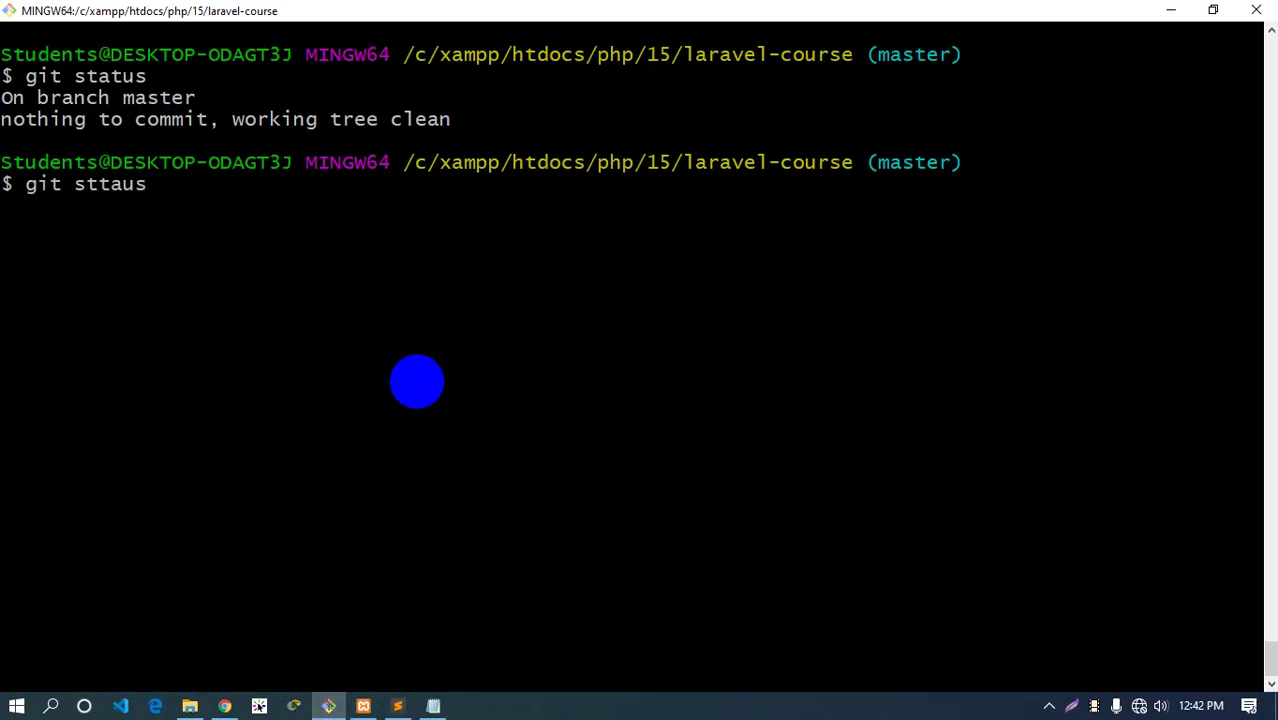
{"action": "key", "text": "BackSpace"}
{"action": "key", "text": "BackSpace"}
{"action": "key", "text": "BackSpace"}
{"action": "key", "text": "BackSpace"}
{"action": "type", "text": "atus"}
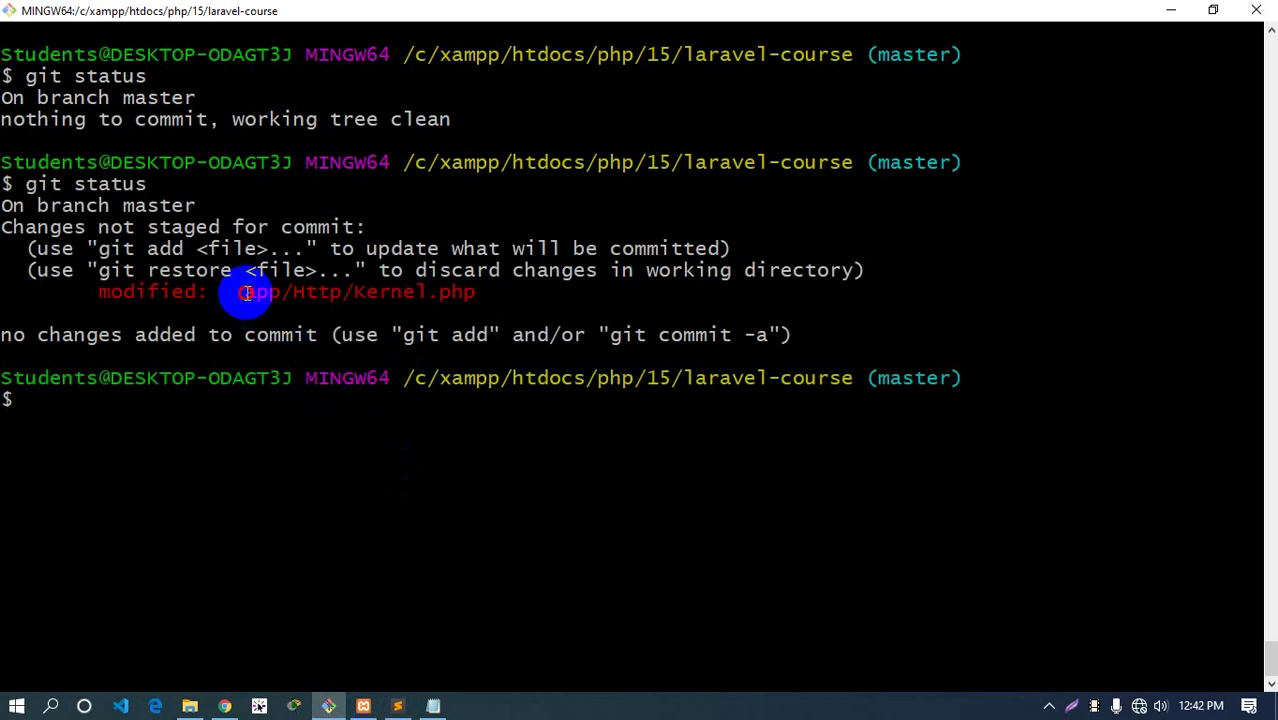
{"action": "left_click_drag", "start_coordinate": [246, 293], "coordinate": [478, 292]}
{"action": "left_click", "coordinate": [478, 292]}
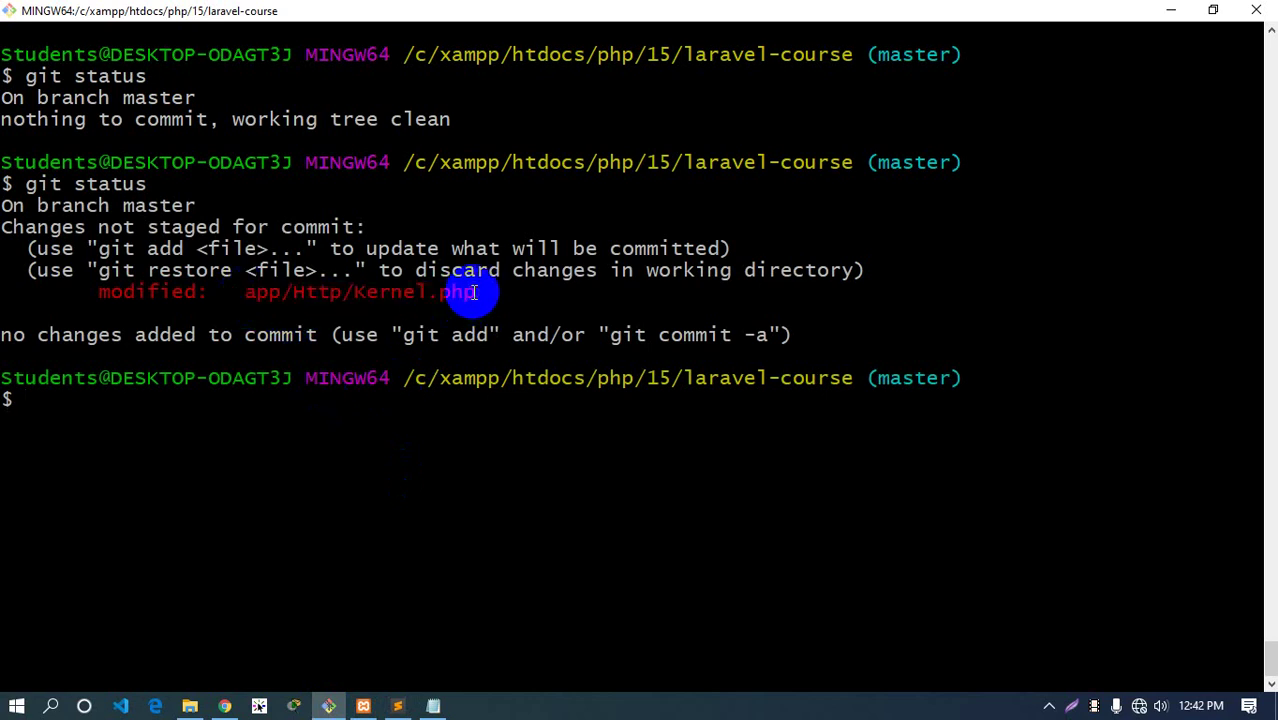
{"action": "double_click", "coordinate": [476, 292]}
Type sdf inside the namespace keyword of app/Http/Controllers/Controller.php and save it
{"action": "key", "text": "alt+Tab"}
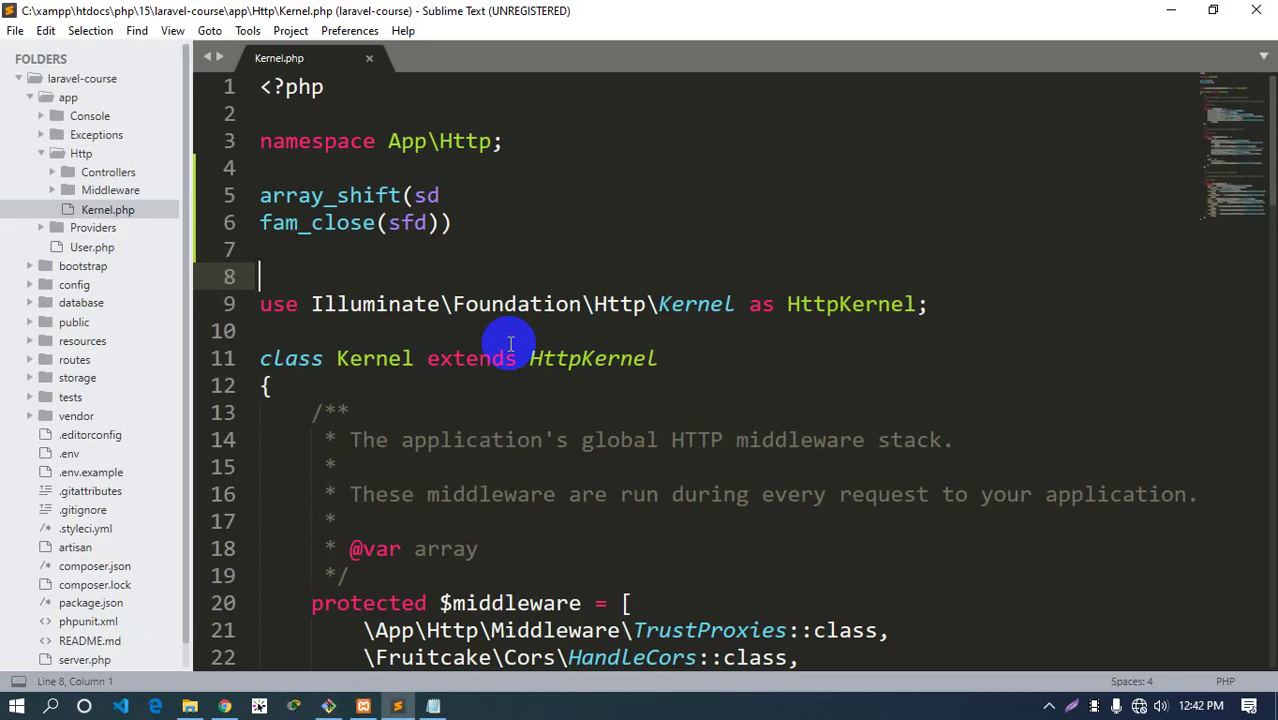
{"action": "left_click", "coordinate": [105, 174]}
{"action": "left_click", "coordinate": [110, 188]}
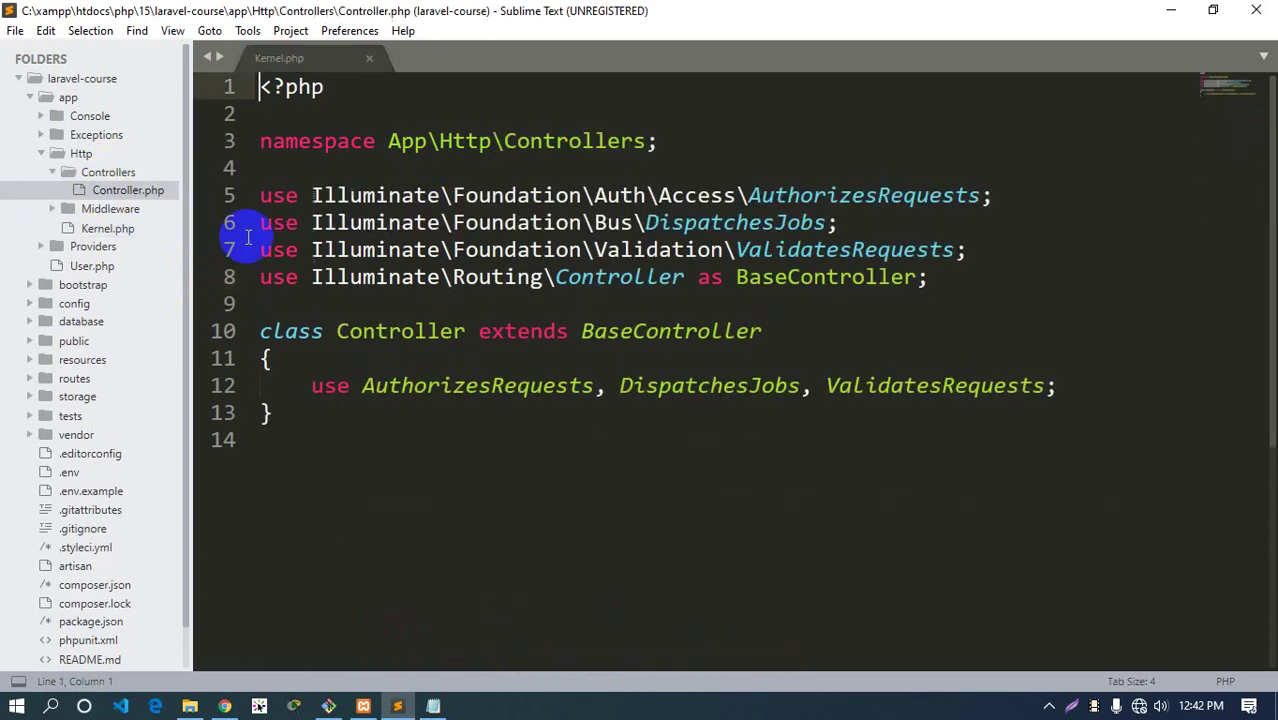
{"action": "left_click", "coordinate": [350, 141]}
{"action": "type", "text": "sdf"}
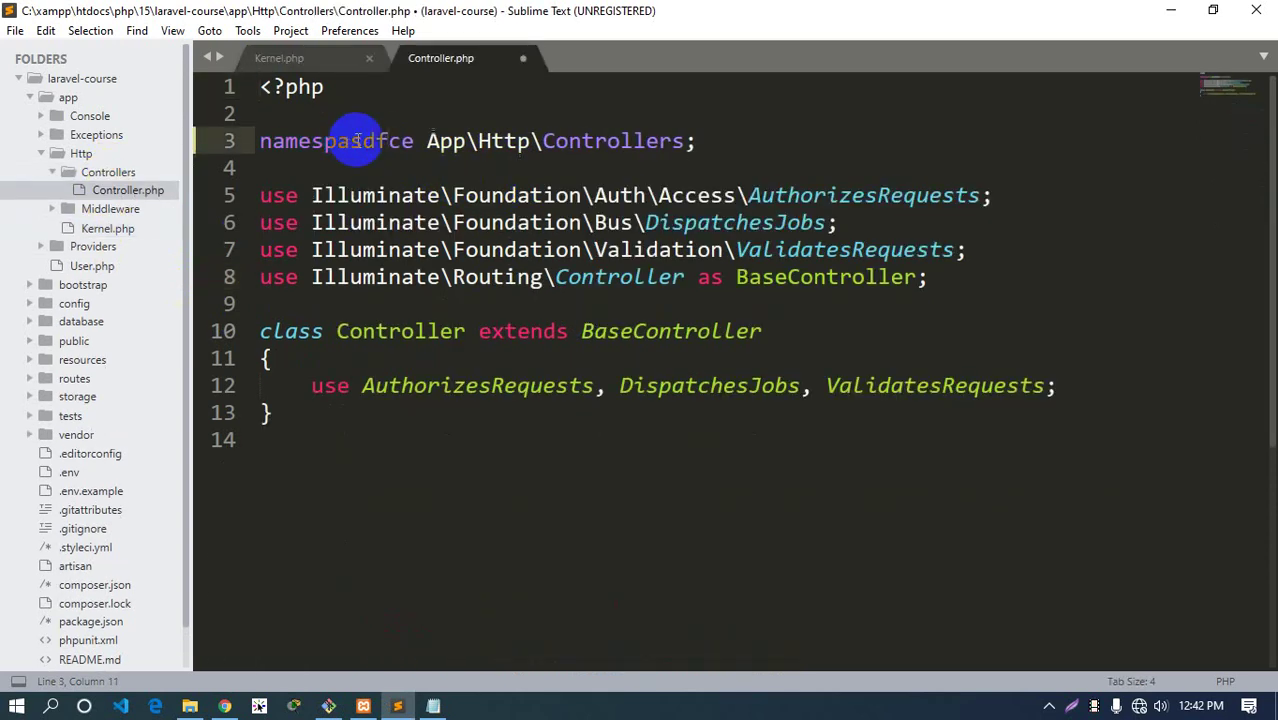
{"action": "key", "text": "ctrl+s"}
{"action": "key", "text": "alt+Tab"}
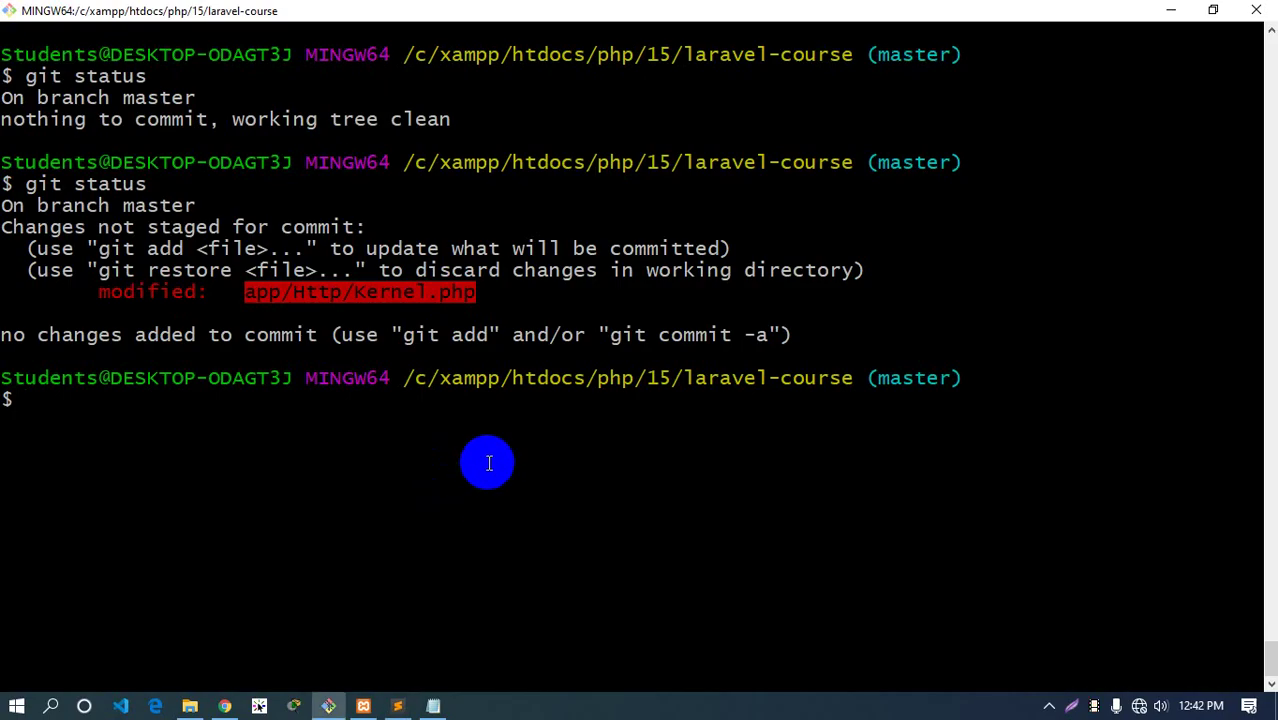
Run git status showing both files modified, then undo and save the edits in Controller.php and Kernel.php
{"action": "type", "text": "git status"}
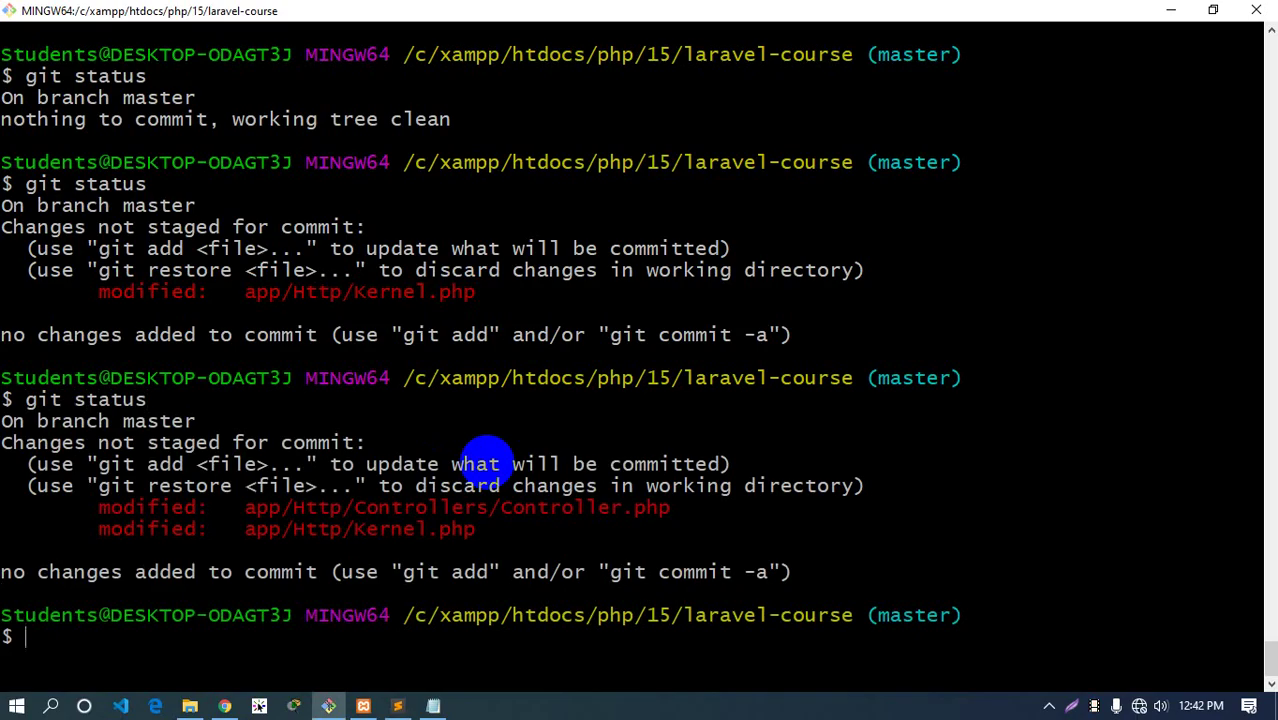
{"action": "key", "text": "alt+Tab"}
{"action": "key", "text": "ctrl+z"}
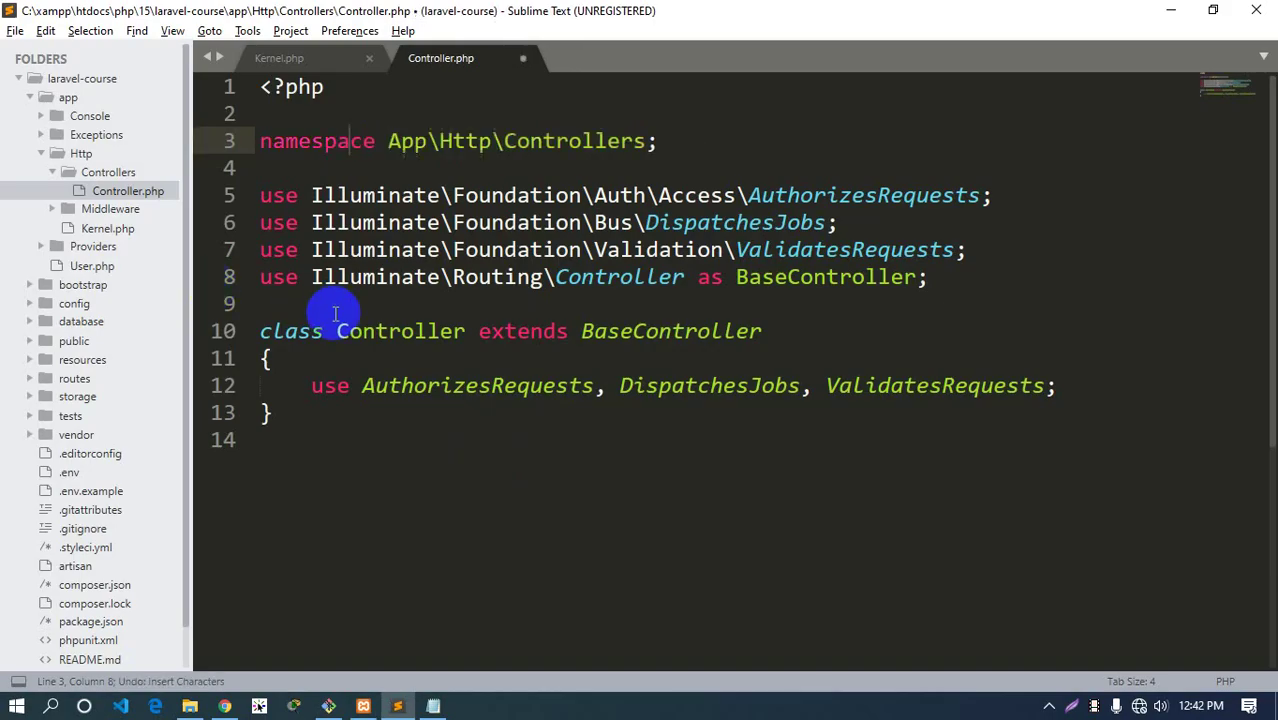
{"action": "key", "text": "ctrl+s"}
{"action": "left_click", "coordinate": [322, 66]}
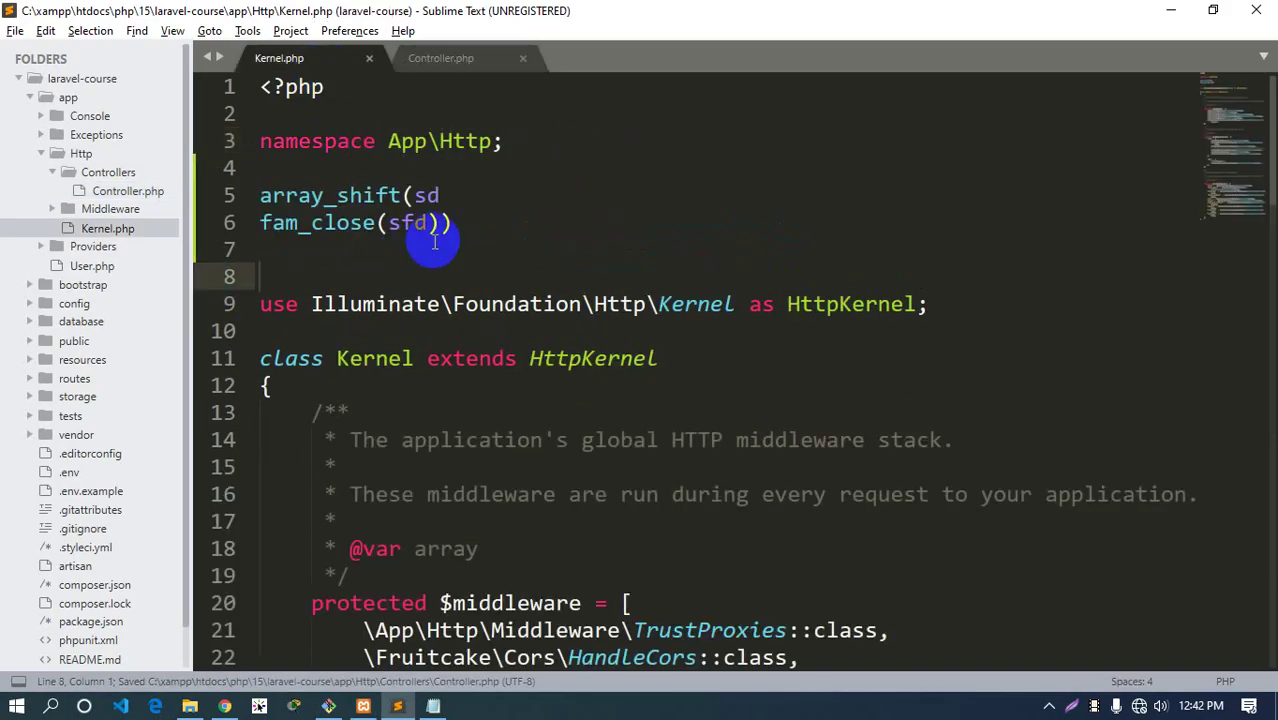
{"action": "key", "text": "ctrl+z"}
{"action": "key", "text": "ctrl+z"}
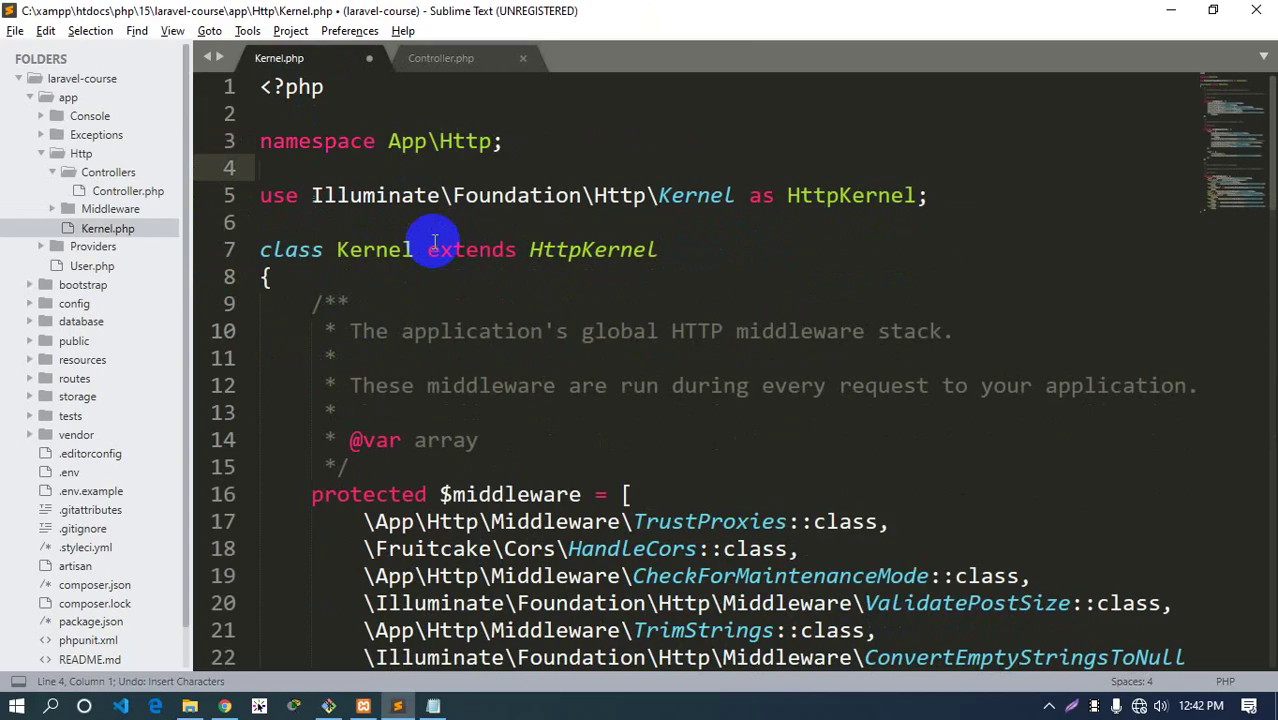
{"action": "key", "text": "ctrl+s"}
{"action": "key", "text": "alt+Tab"}
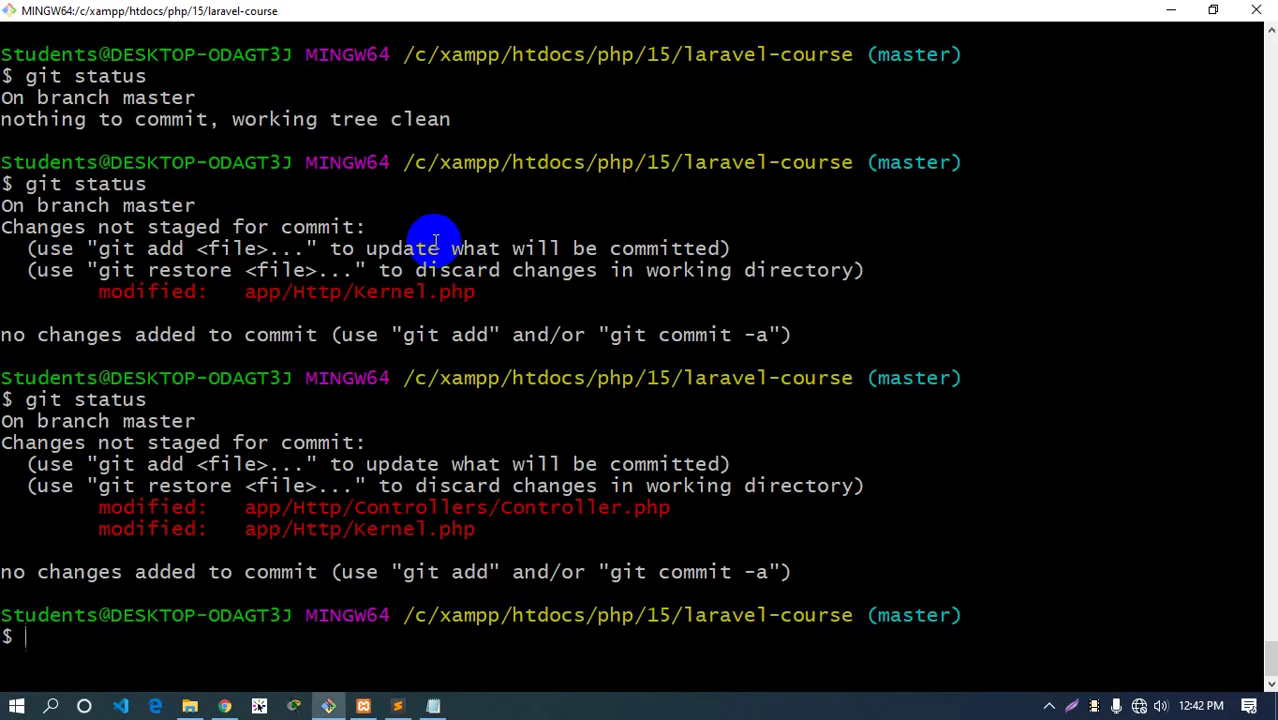
Clear the terminal and rerun git status, which reports nothing to commit on master
{"action": "key", "text": "ctrl+l"}
{"action": "type", "text": "git t"}
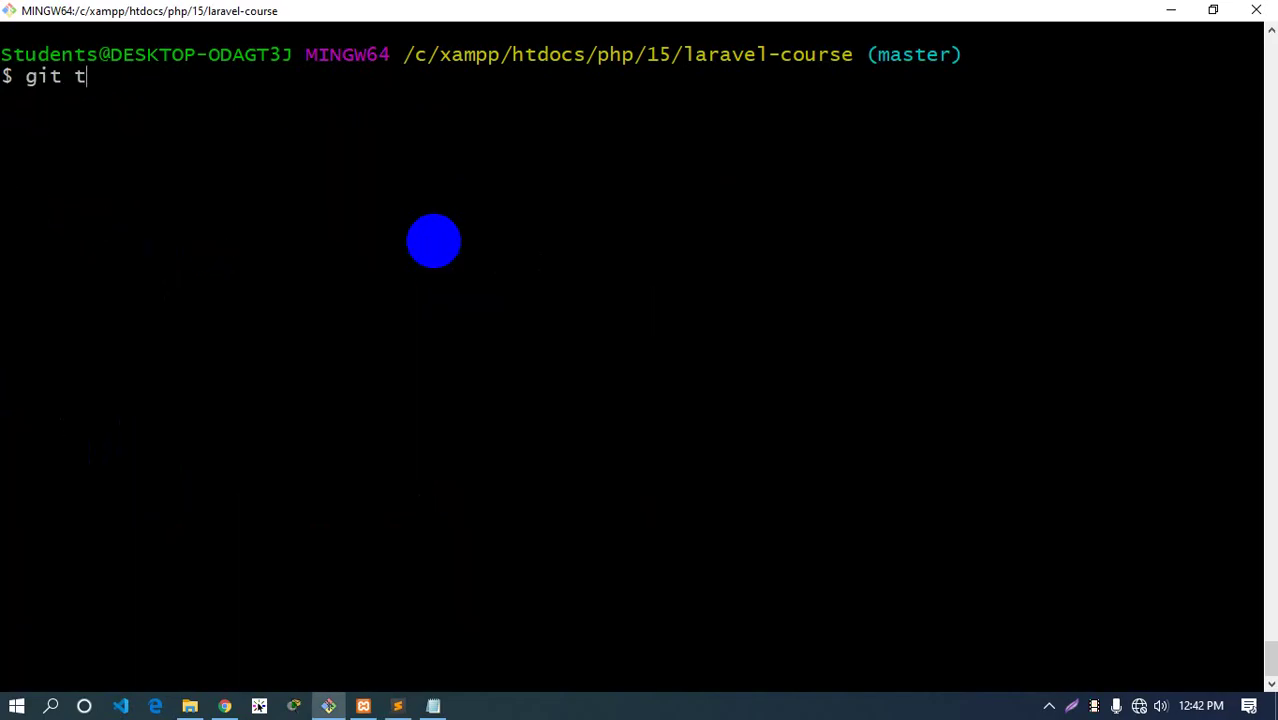
{"action": "type", "text": "s"}
{"action": "key", "text": "BackSpace"}
{"action": "key", "text": "BackSpace"}
{"action": "type", "text": "stt"}
{"action": "type", "text": "atus"}
{"action": "key", "text": "Return"}
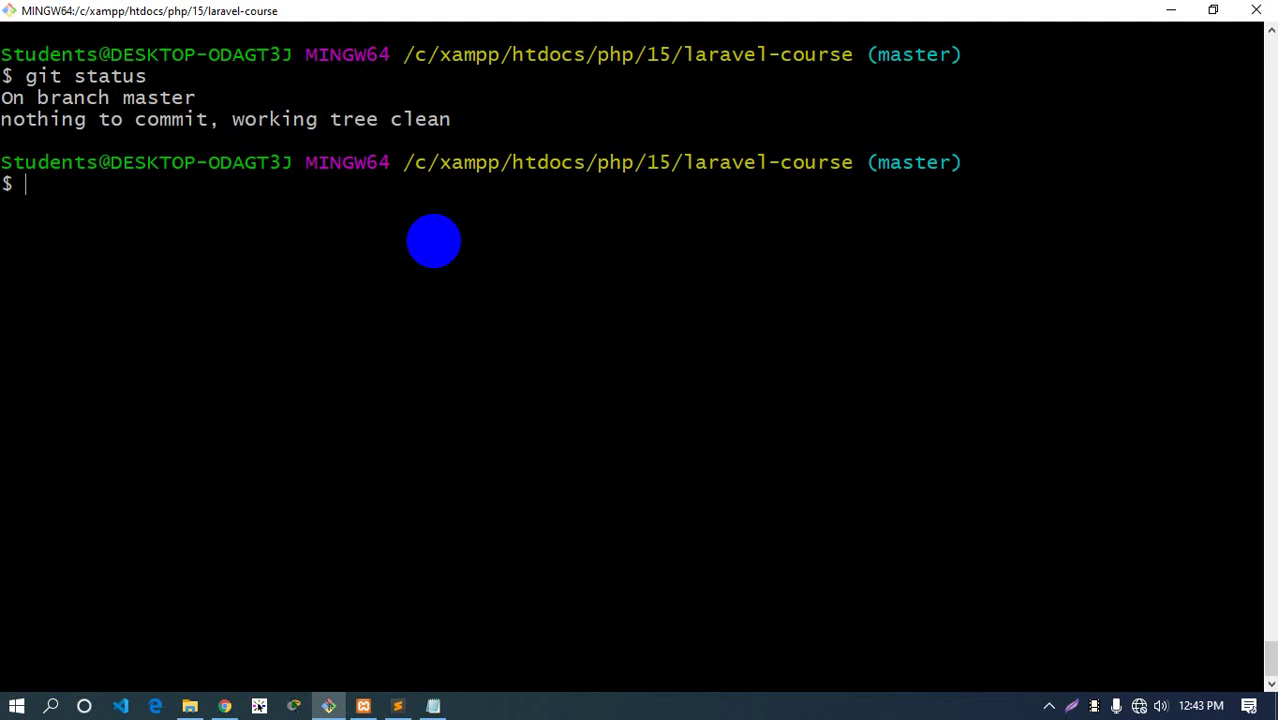
Clear Git Bash, close the Controller.php and Kernel.php tabs, and return to the GitHub setup page
{"action": "key", "text": "ctrl+l"}
{"action": "key", "text": "alt+Tab"}
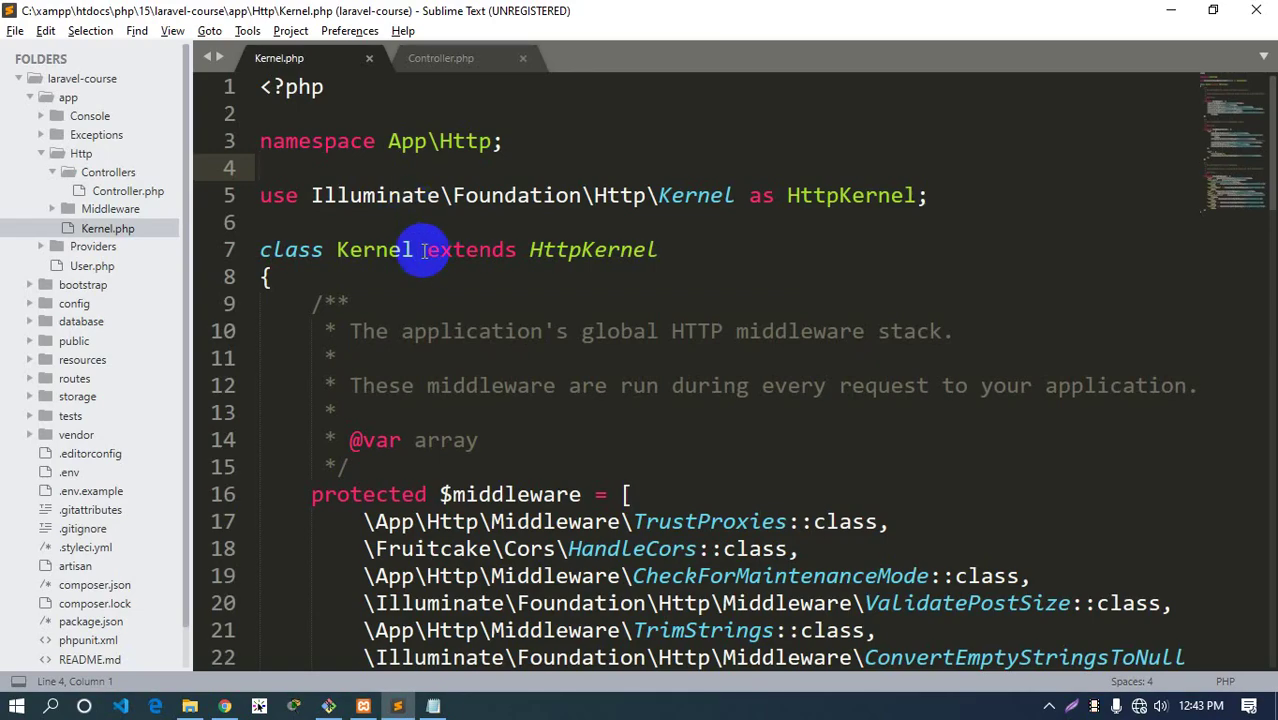
{"action": "left_click", "coordinate": [522, 60]}
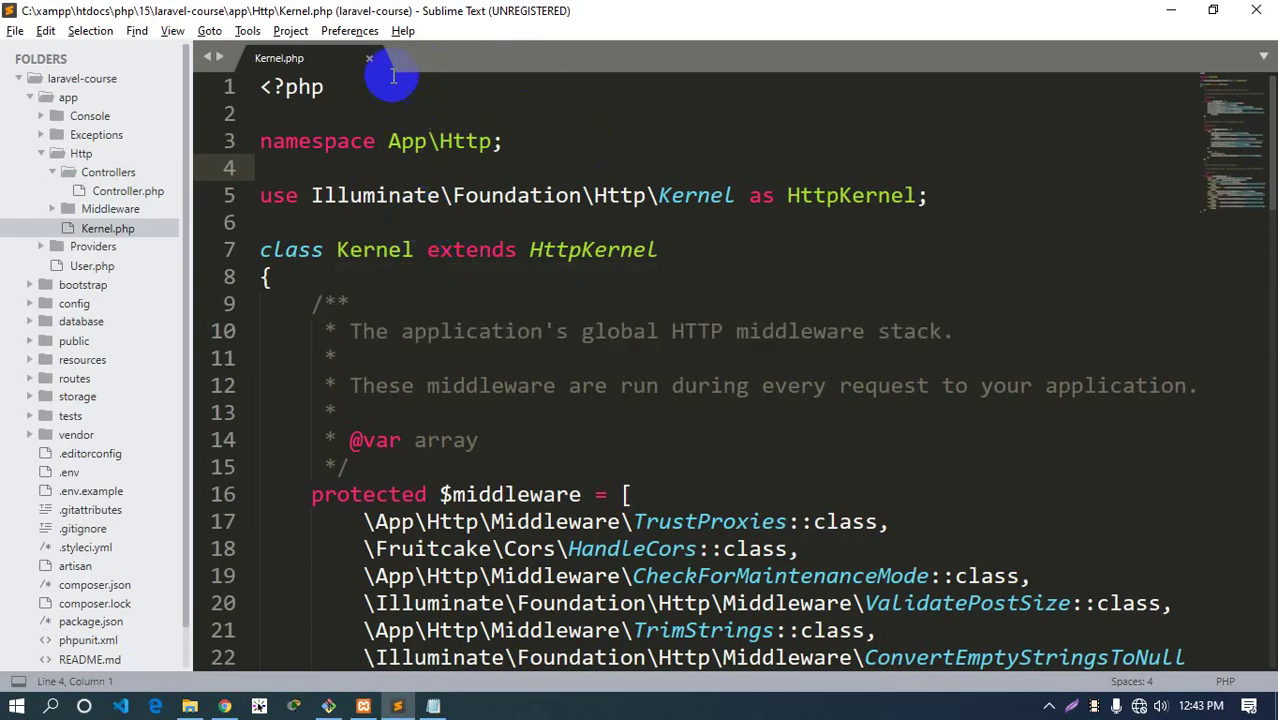
{"action": "left_click", "coordinate": [369, 58]}
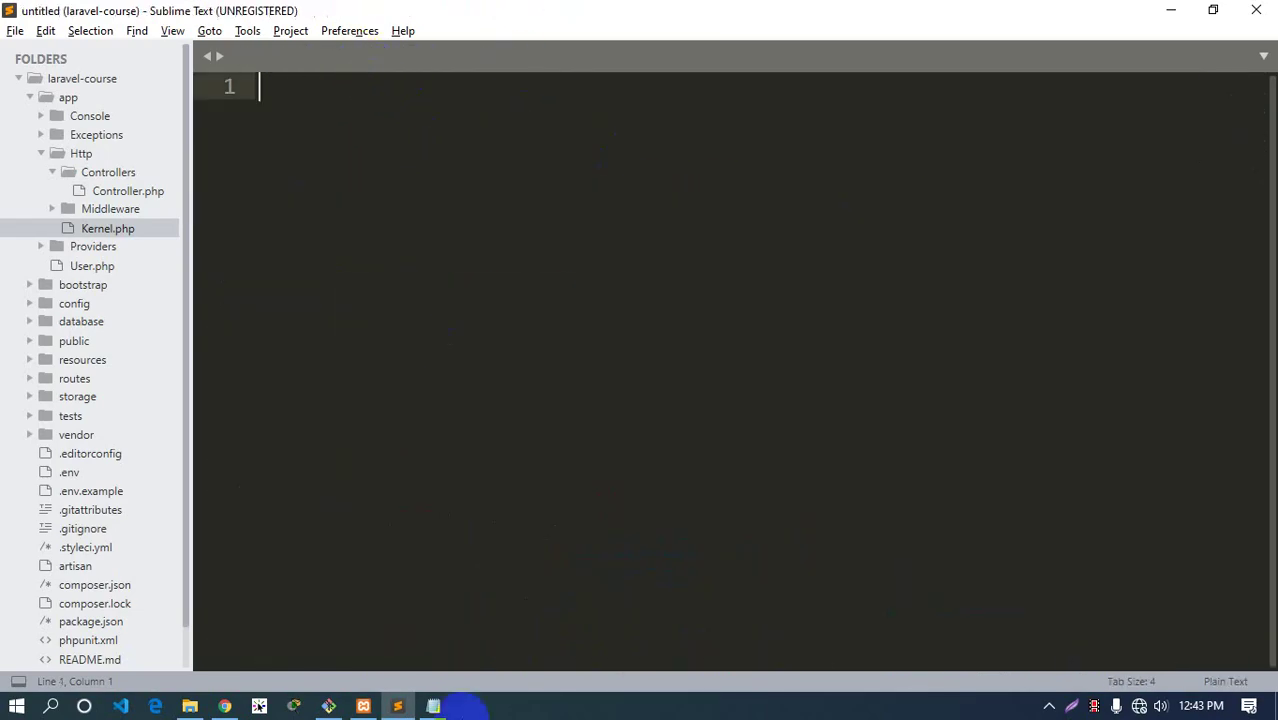
{"action": "left_click", "coordinate": [328, 706]}
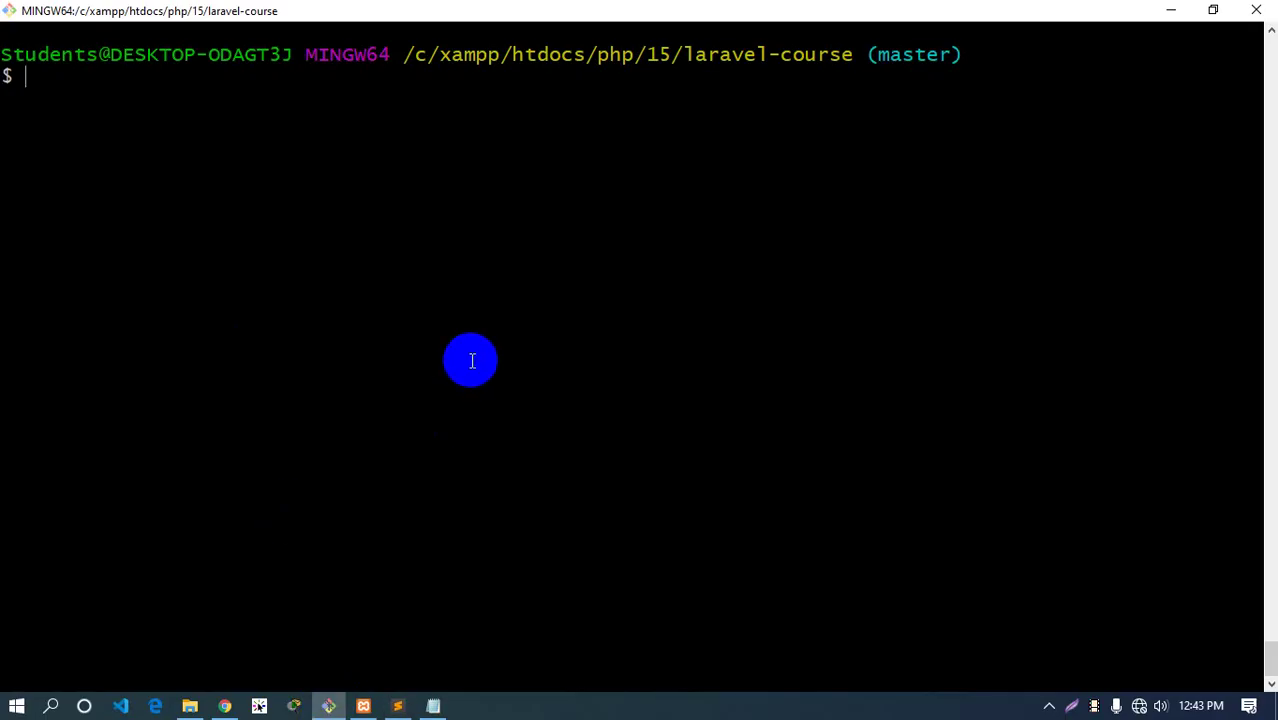
{"action": "left_click", "coordinate": [224, 706]}
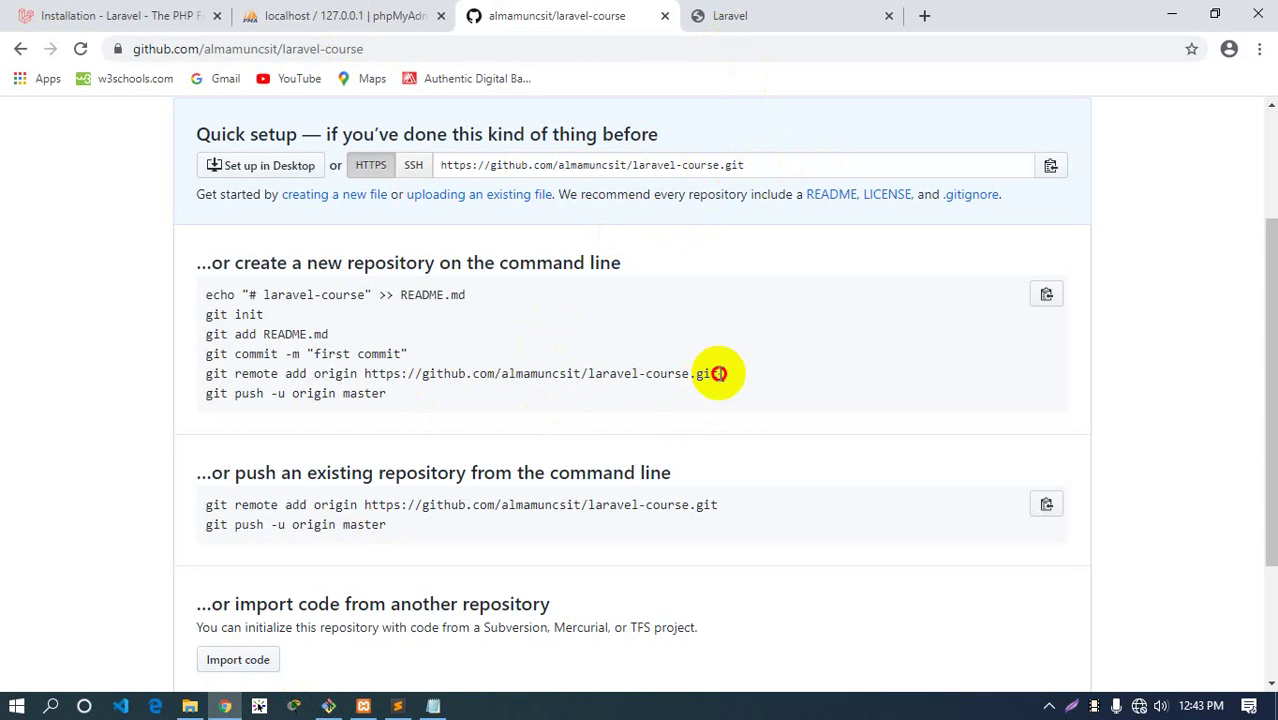
Copy the git remote add origin line from GitHub and run it in Git Bash
{"action": "left_click_drag", "start_coordinate": [719, 372], "coordinate": [214, 371]}
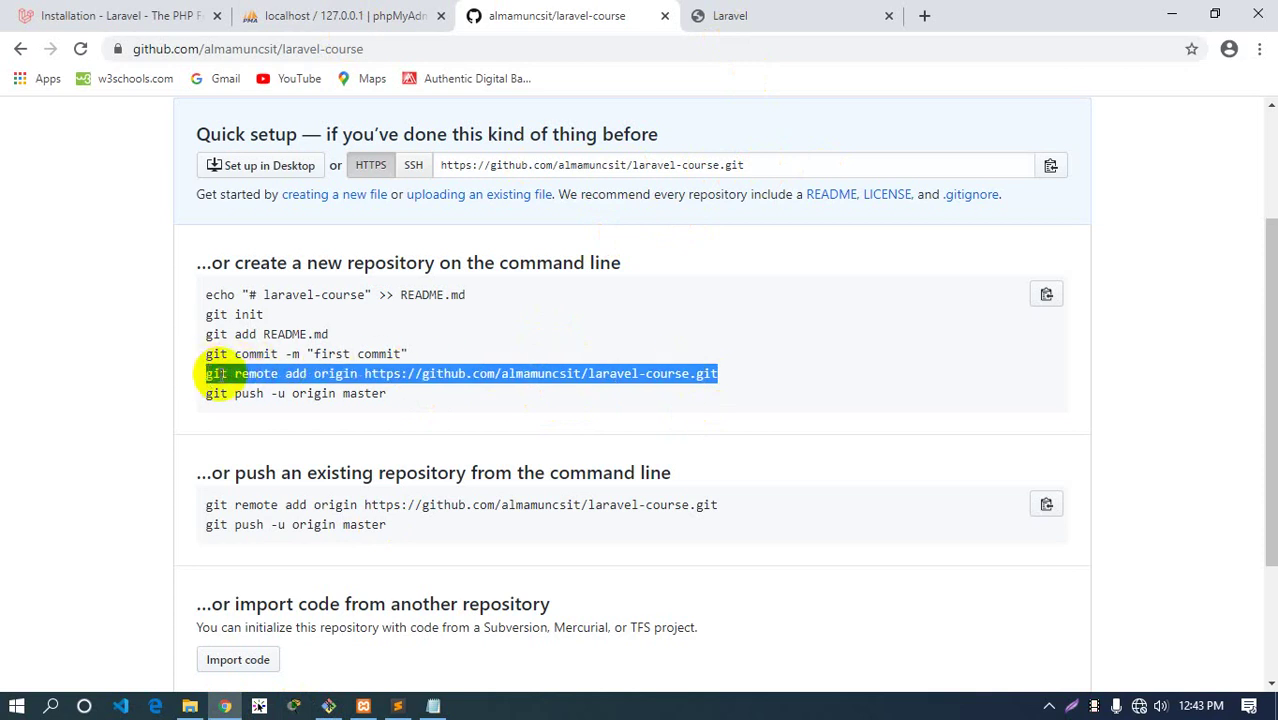
{"action": "right_click", "coordinate": [220, 378]}
{"action": "left_click", "coordinate": [257, 390]}
{"action": "left_click", "coordinate": [367, 442]}
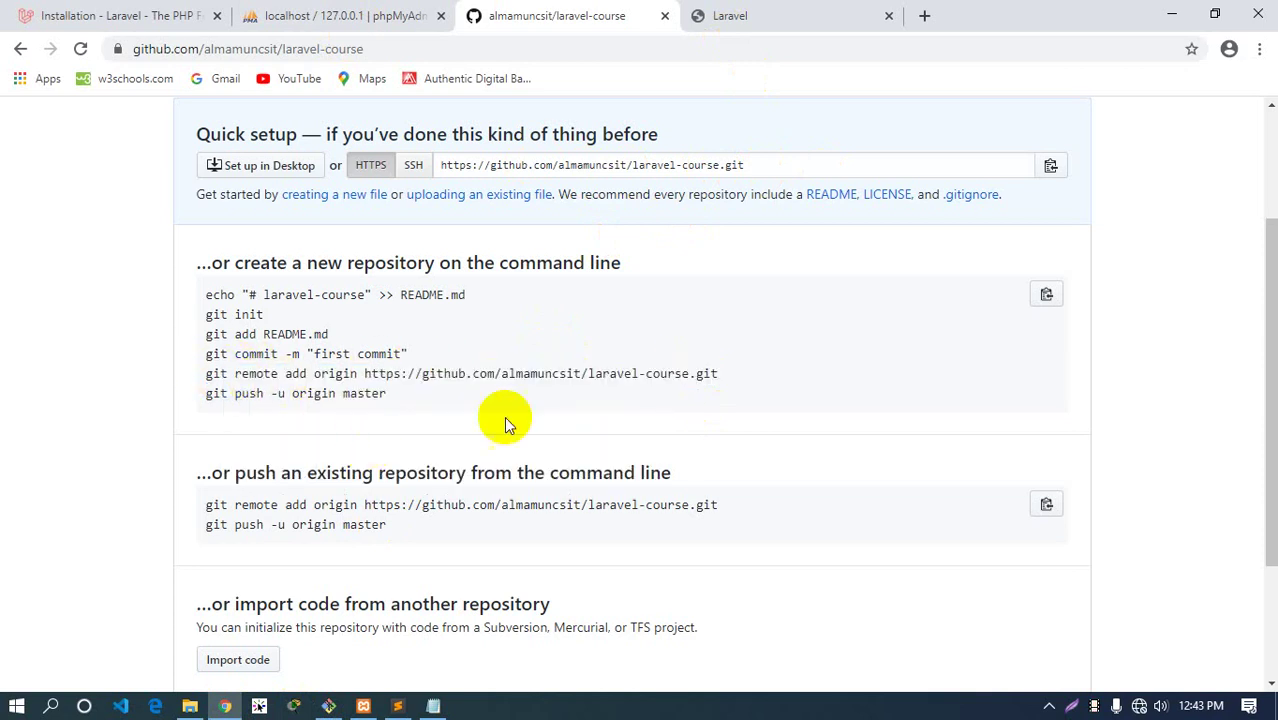
{"action": "left_click", "coordinate": [328, 703]}
{"action": "right_click", "coordinate": [320, 208]}
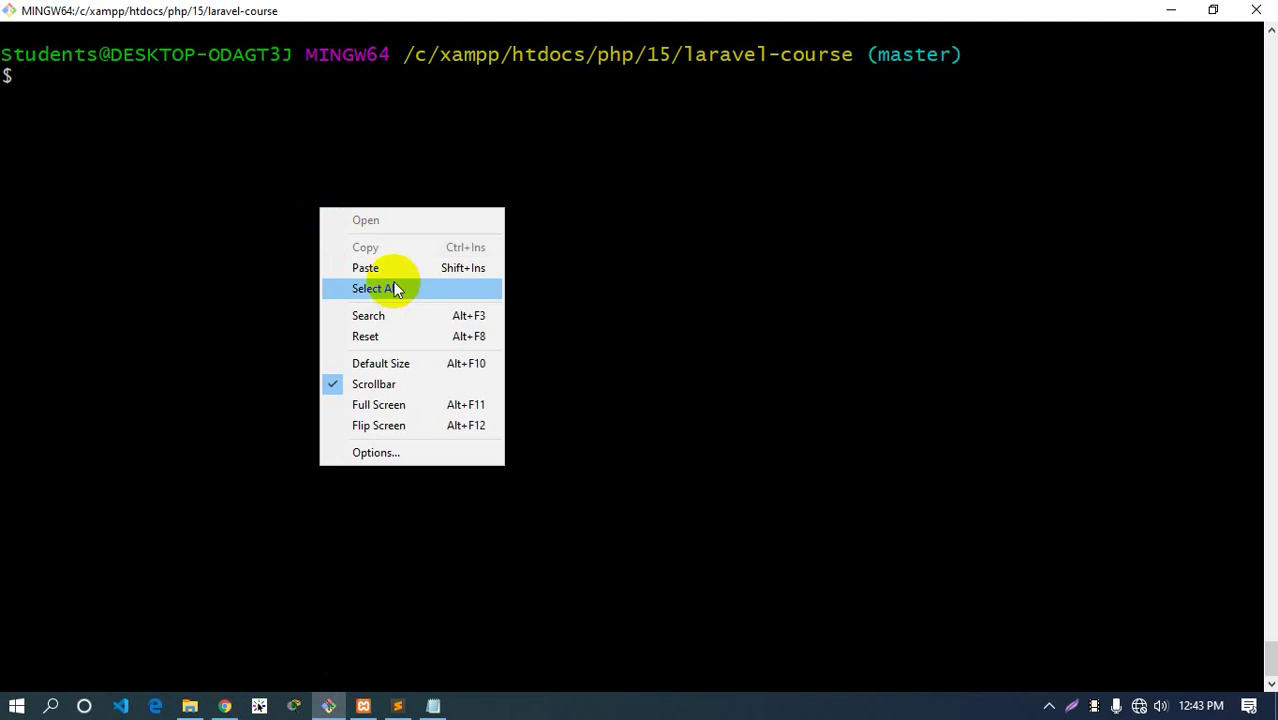
{"action": "left_click", "coordinate": [375, 268]}
{"action": "key", "text": "Return"}
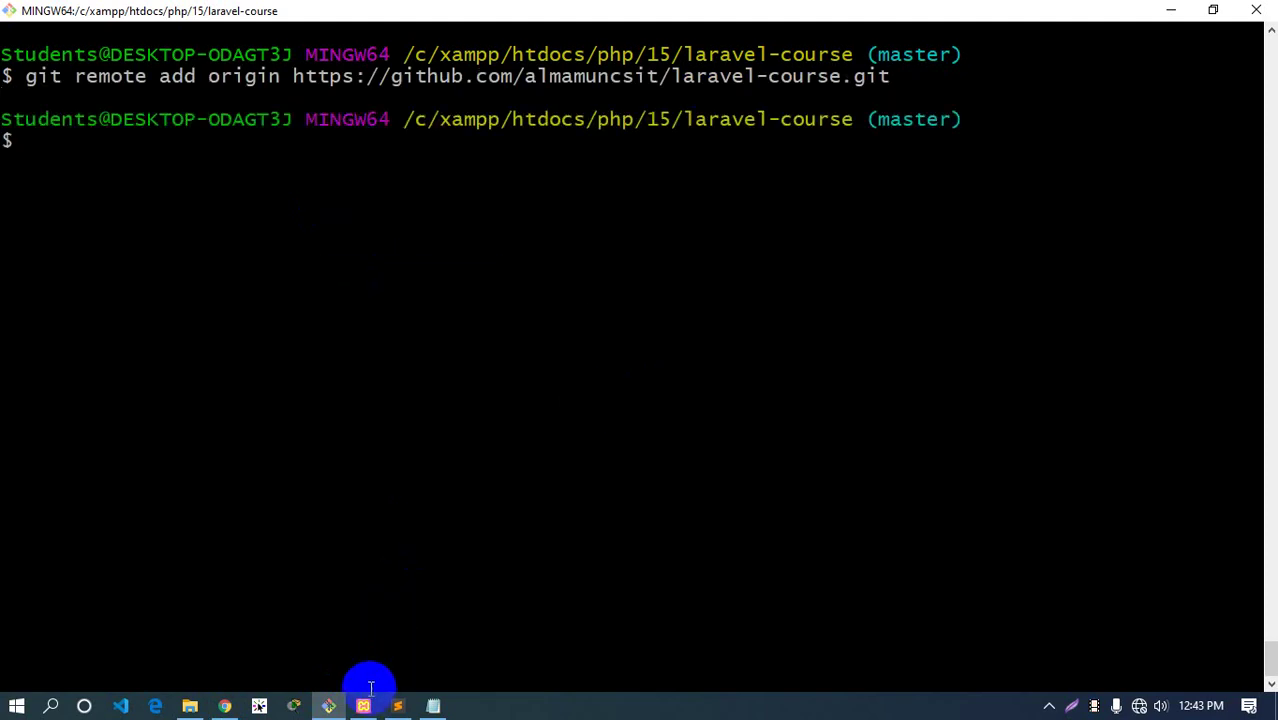
Paste git push -u origin master into Git Bash; it fails to resolve github.com
{"action": "left_click", "coordinate": [224, 706]}
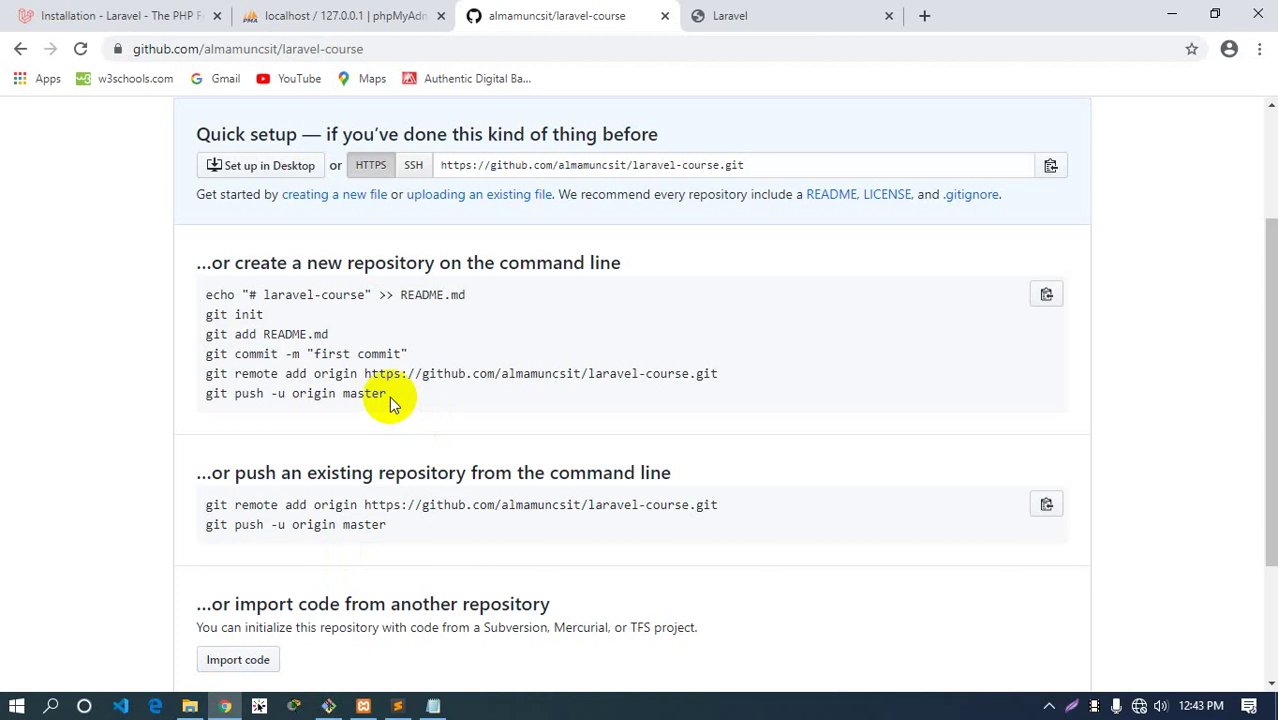
{"action": "left_click_drag", "start_coordinate": [390, 396], "coordinate": [202, 400]}
{"action": "right_click", "coordinate": [243, 404]}
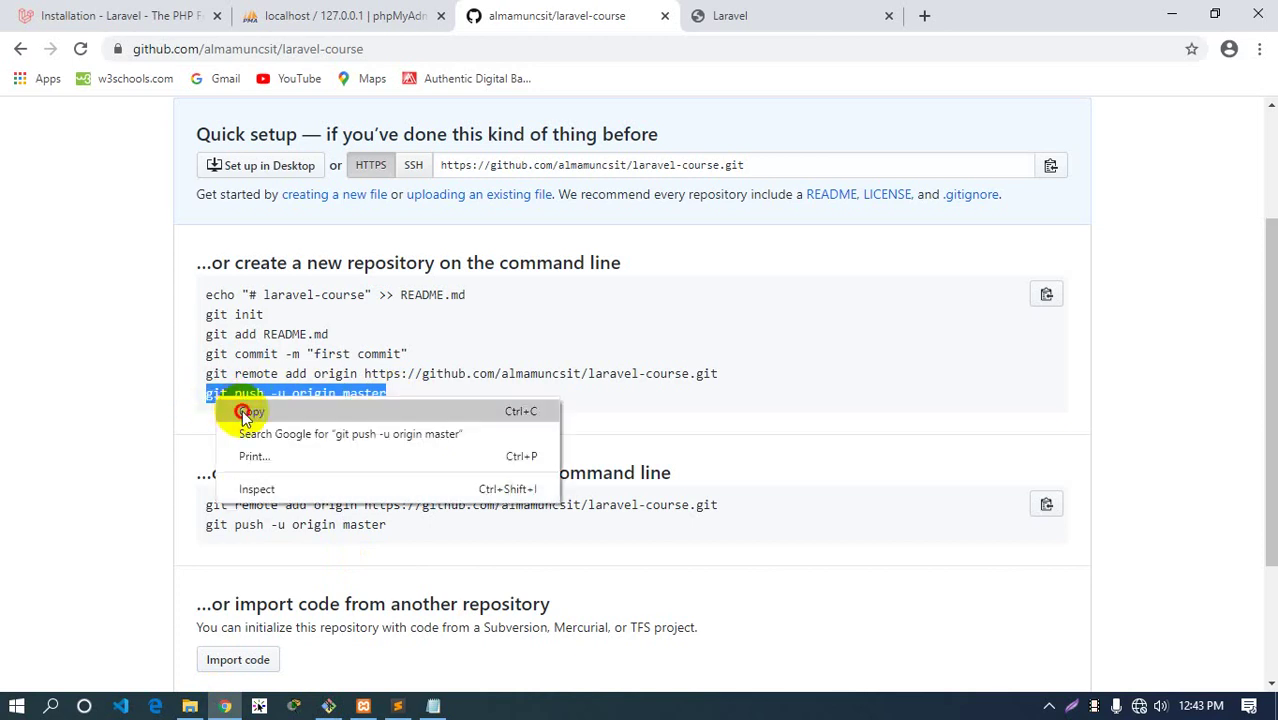
{"action": "left_click", "coordinate": [262, 412]}
{"action": "left_click", "coordinate": [364, 706]}
{"action": "right_click", "coordinate": [314, 286]}
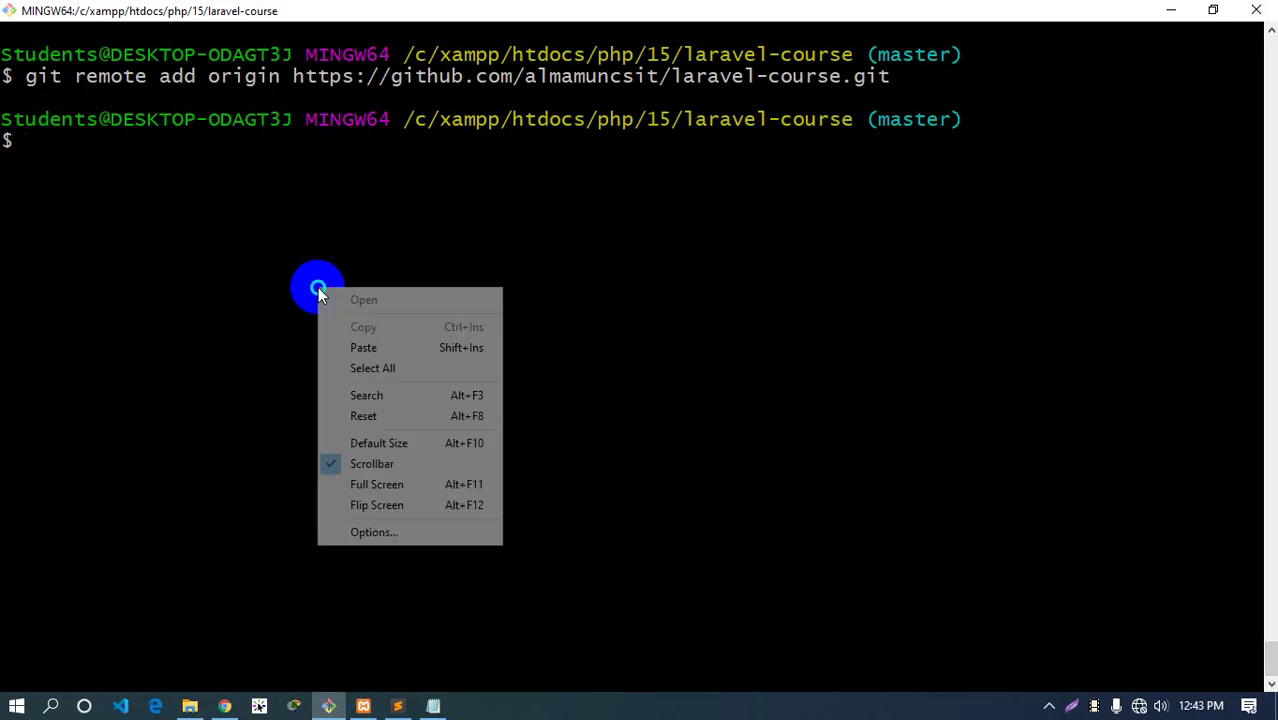
{"action": "left_click", "coordinate": [337, 345]}
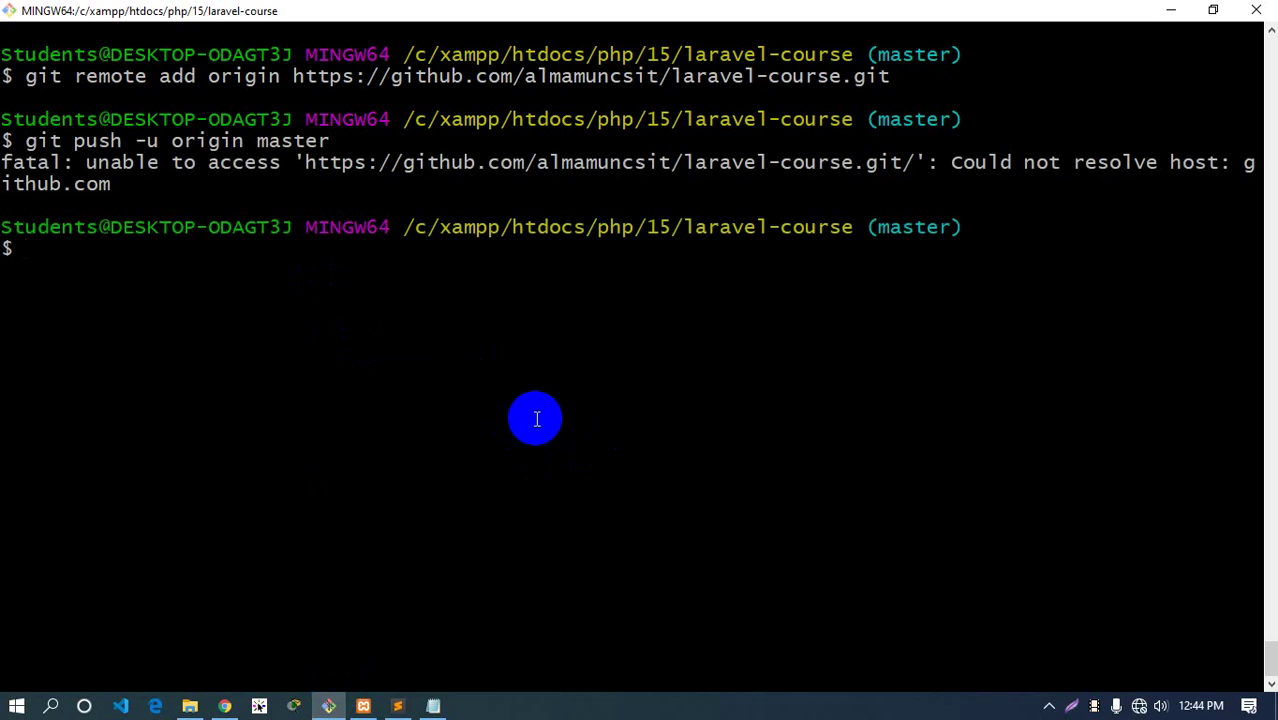
Test Chrome's connection with gmail and an 'sf' search, both unreachable, then close the extra tab
{"action": "left_click", "coordinate": [225, 706]}
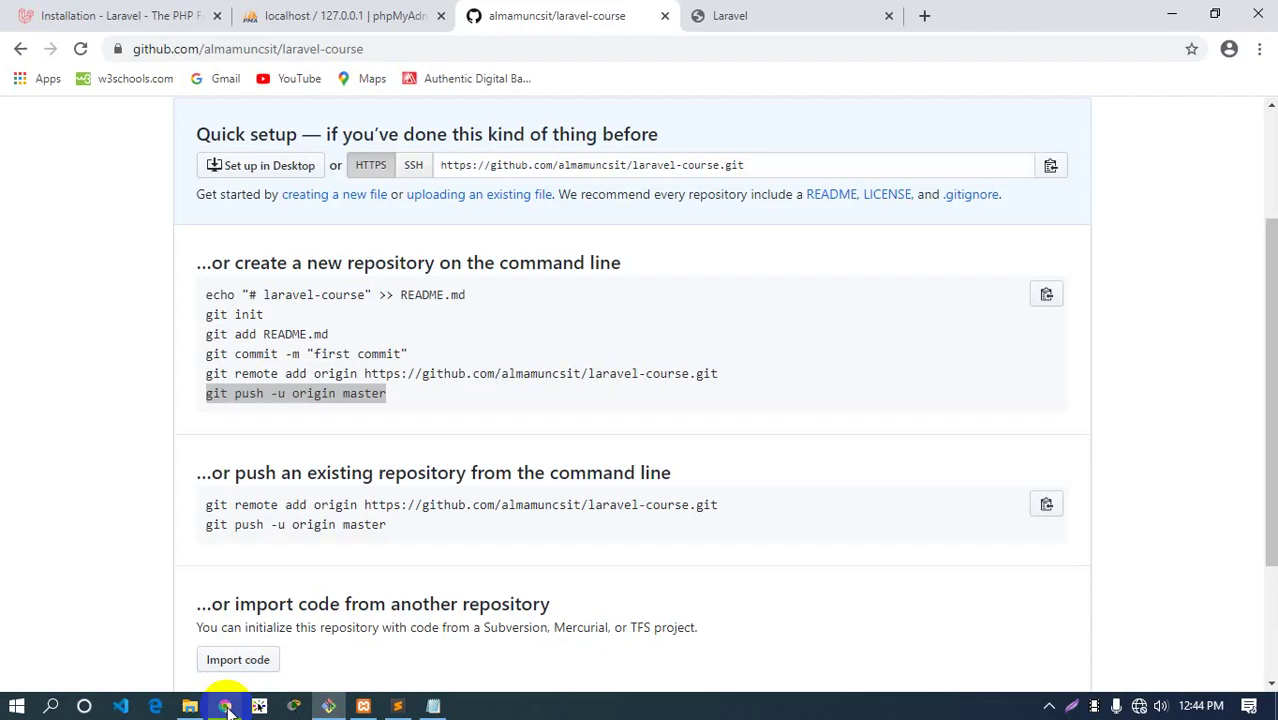
{"action": "left_click", "coordinate": [924, 15]}
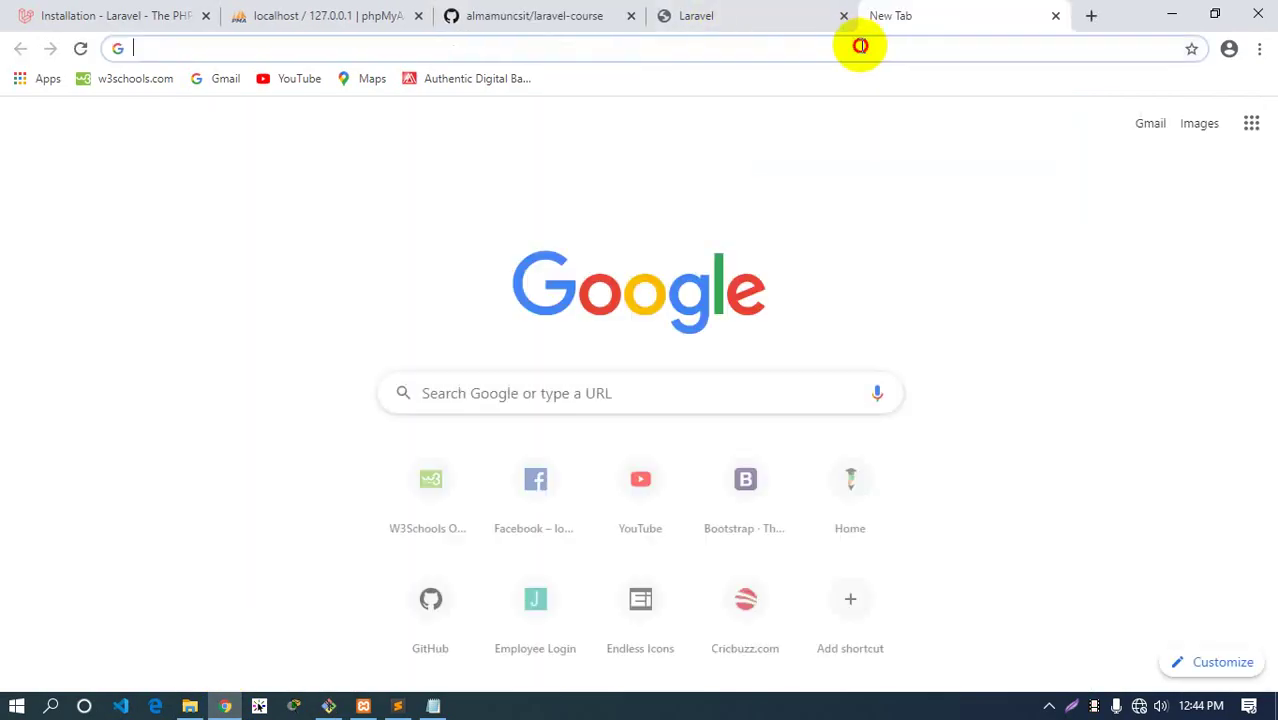
{"action": "type", "text": "gmail"}
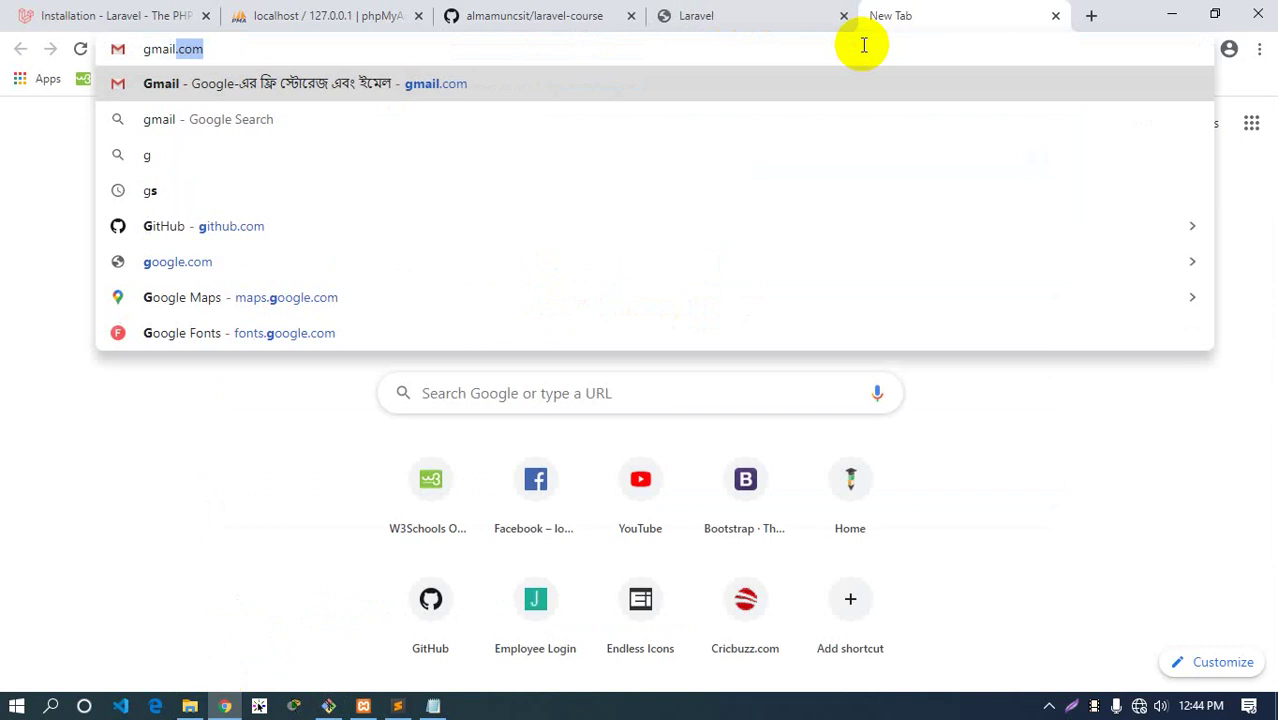
{"action": "key", "text": "Return"}
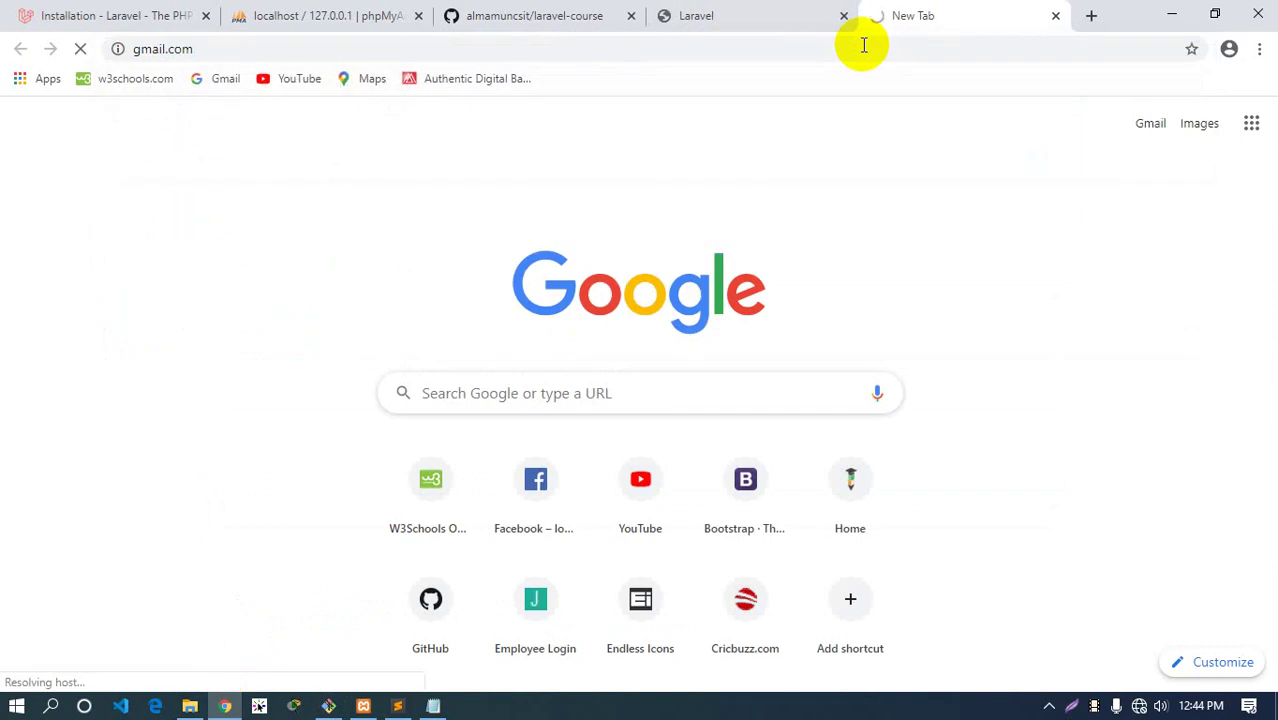
{"action": "left_click", "coordinate": [1089, 16]}
{"action": "type", "text": "sf"}
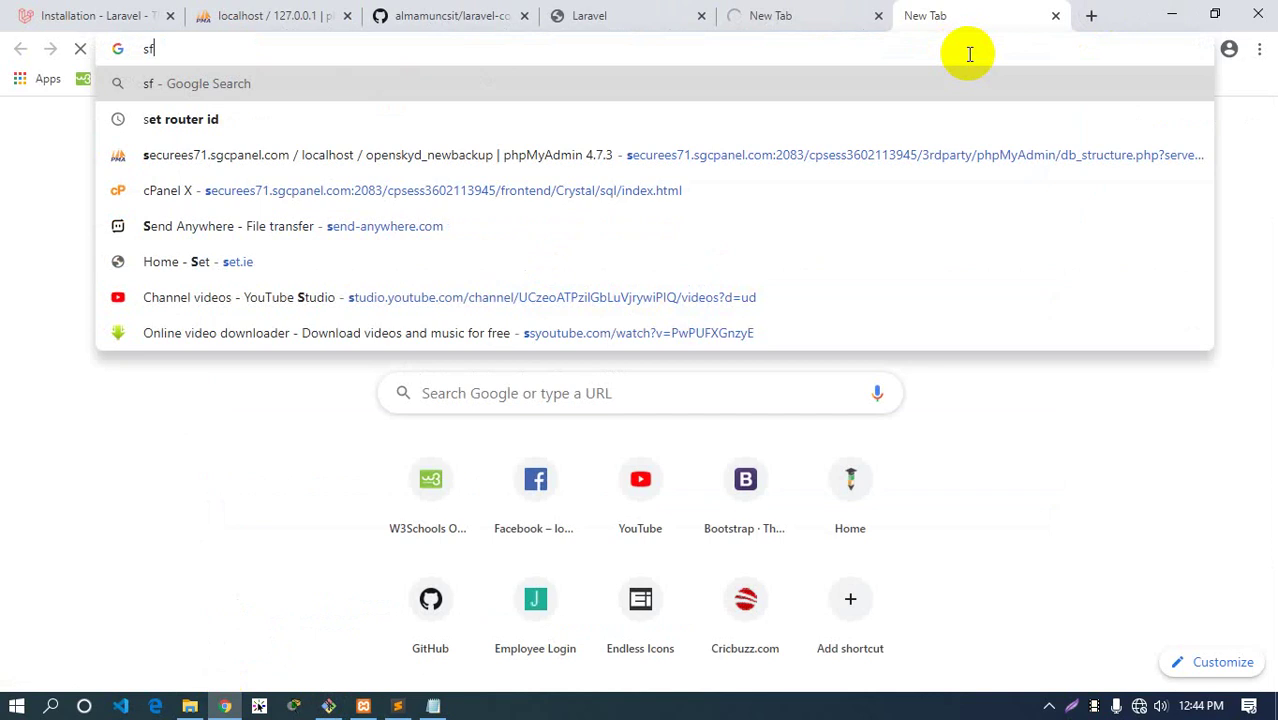
{"action": "key", "text": "Return"}
{"action": "left_click", "coordinate": [855, 31]}
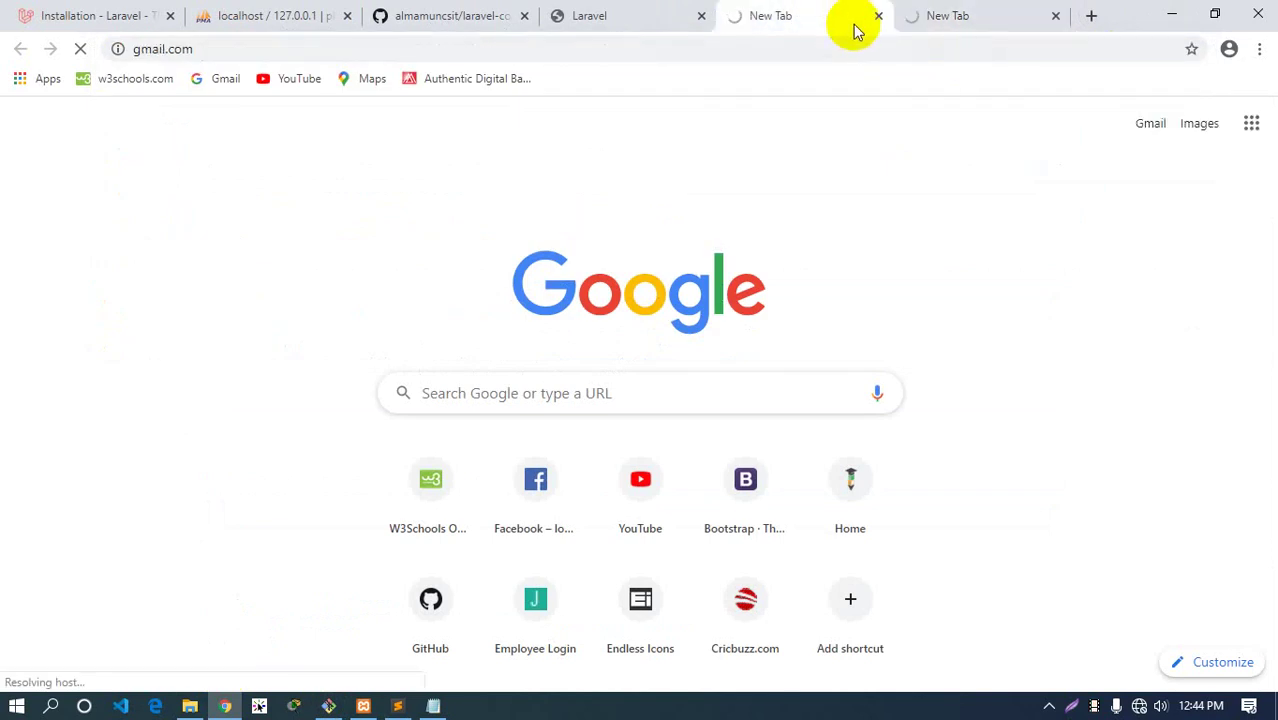
{"action": "left_click", "coordinate": [878, 16]}
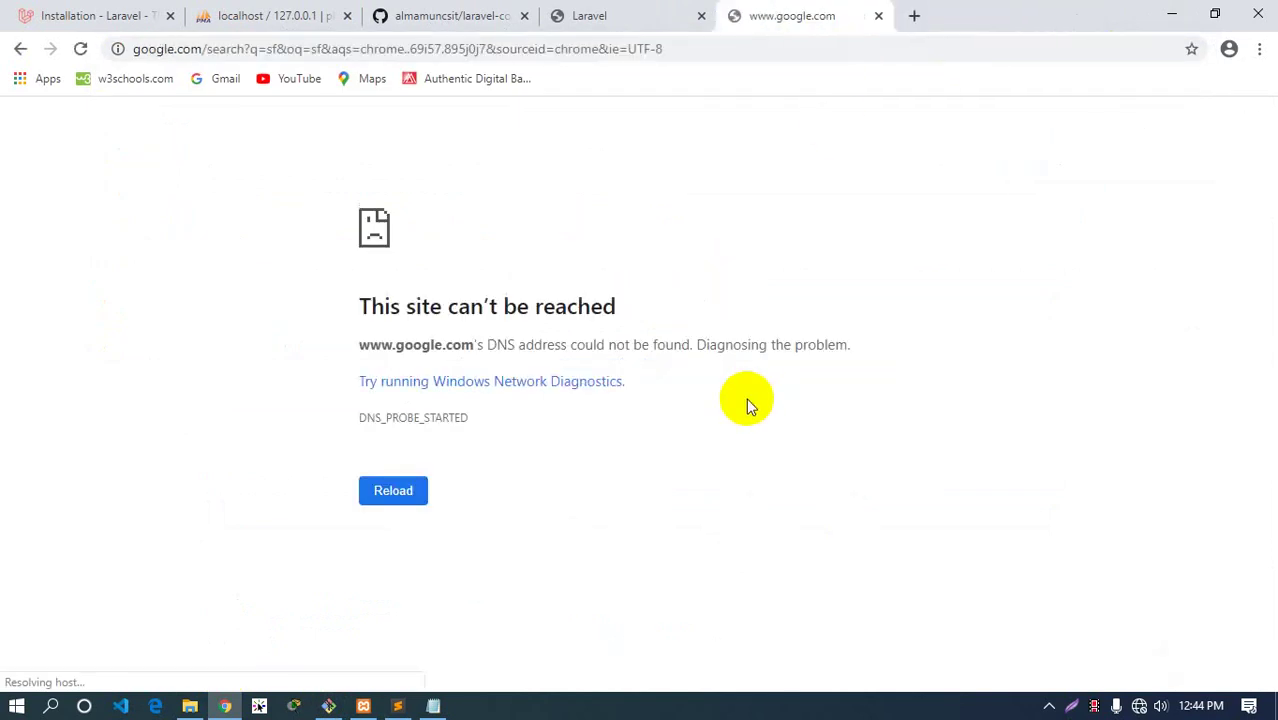
{"action": "left_click", "coordinate": [328, 706]}
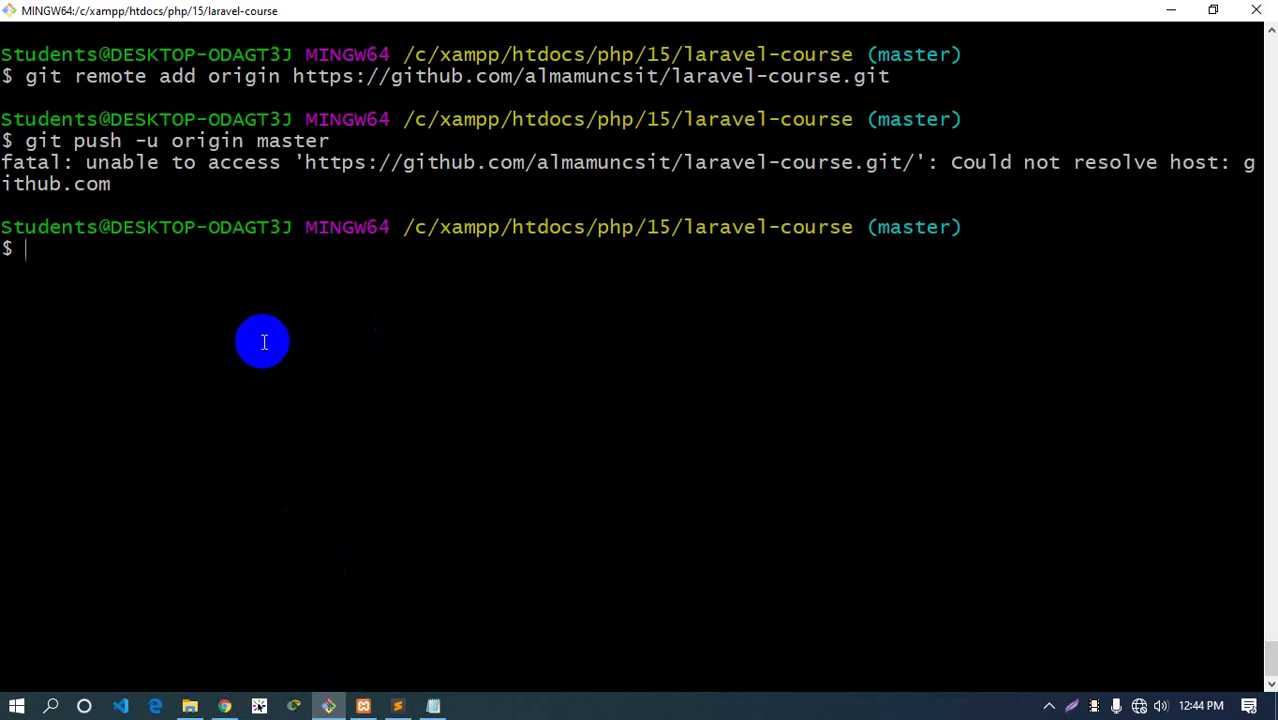
Clear and shrink the Git Bash window, then bring up command.txt and the GitHub laravel-course tab
{"action": "key", "text": "ctrl+l"}
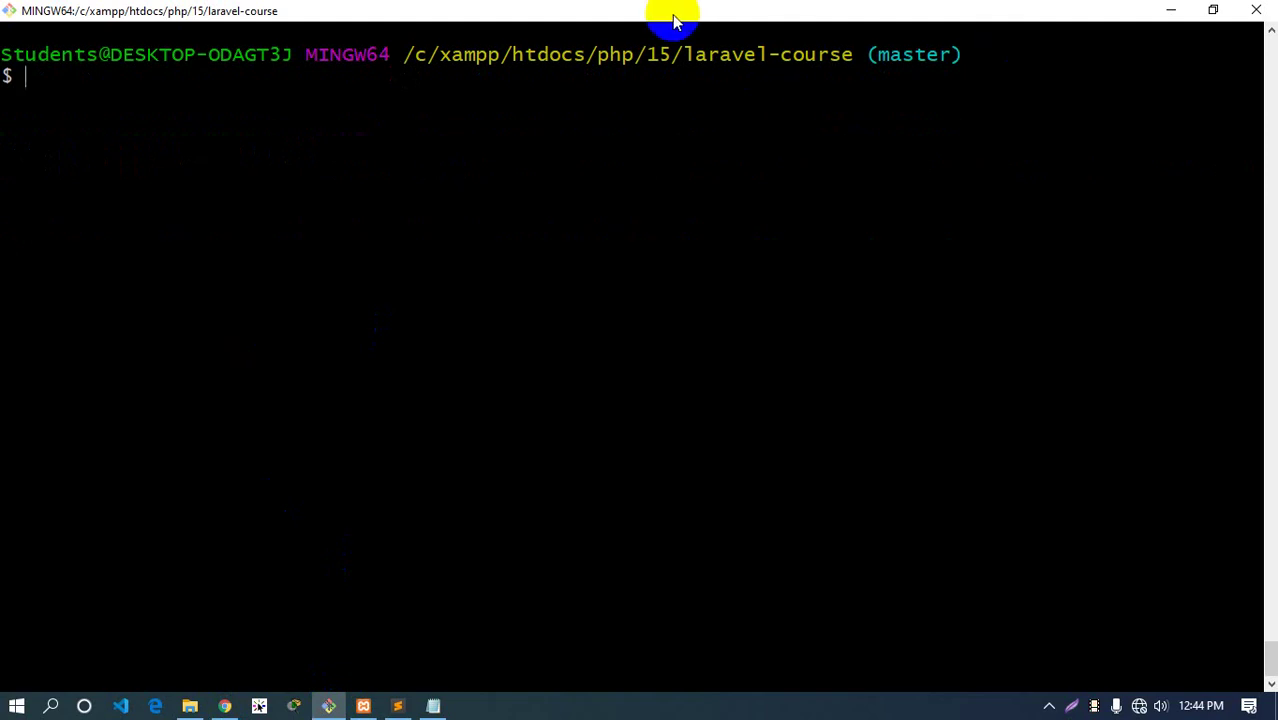
{"action": "double_click", "coordinate": [673, 12]}
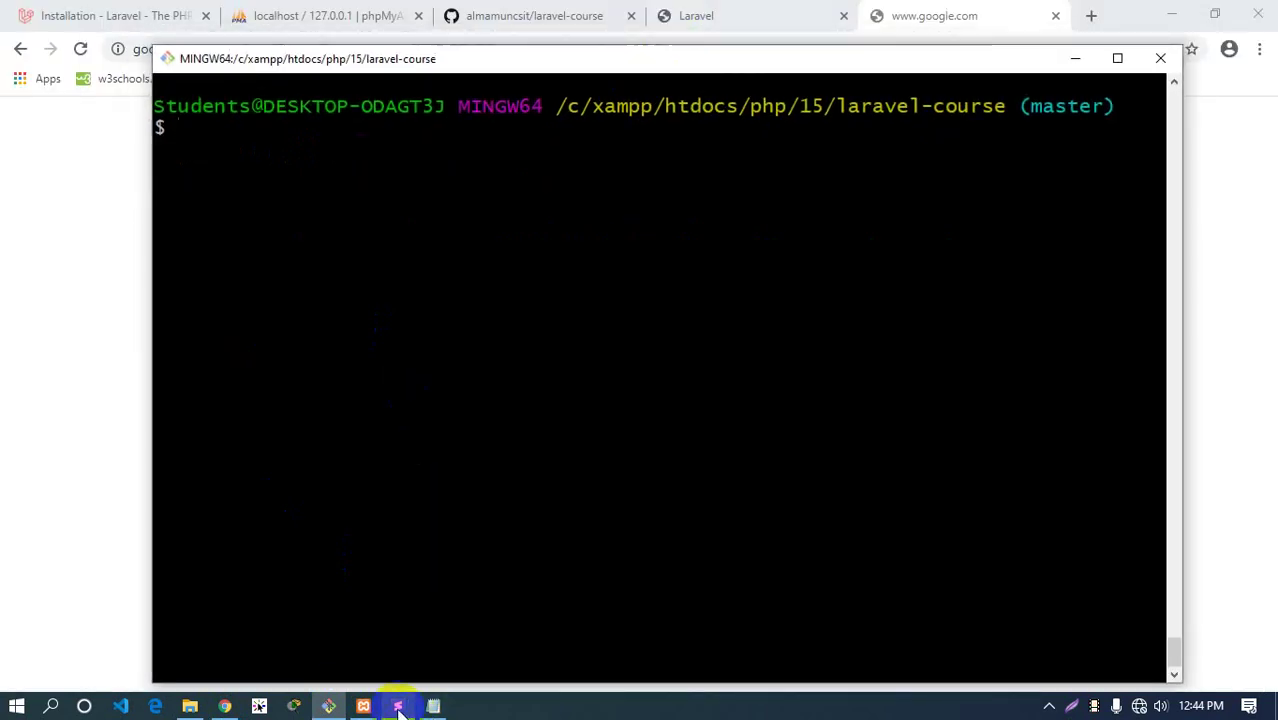
{"action": "left_click", "coordinate": [397, 706]}
{"action": "left_click", "coordinate": [433, 706]}
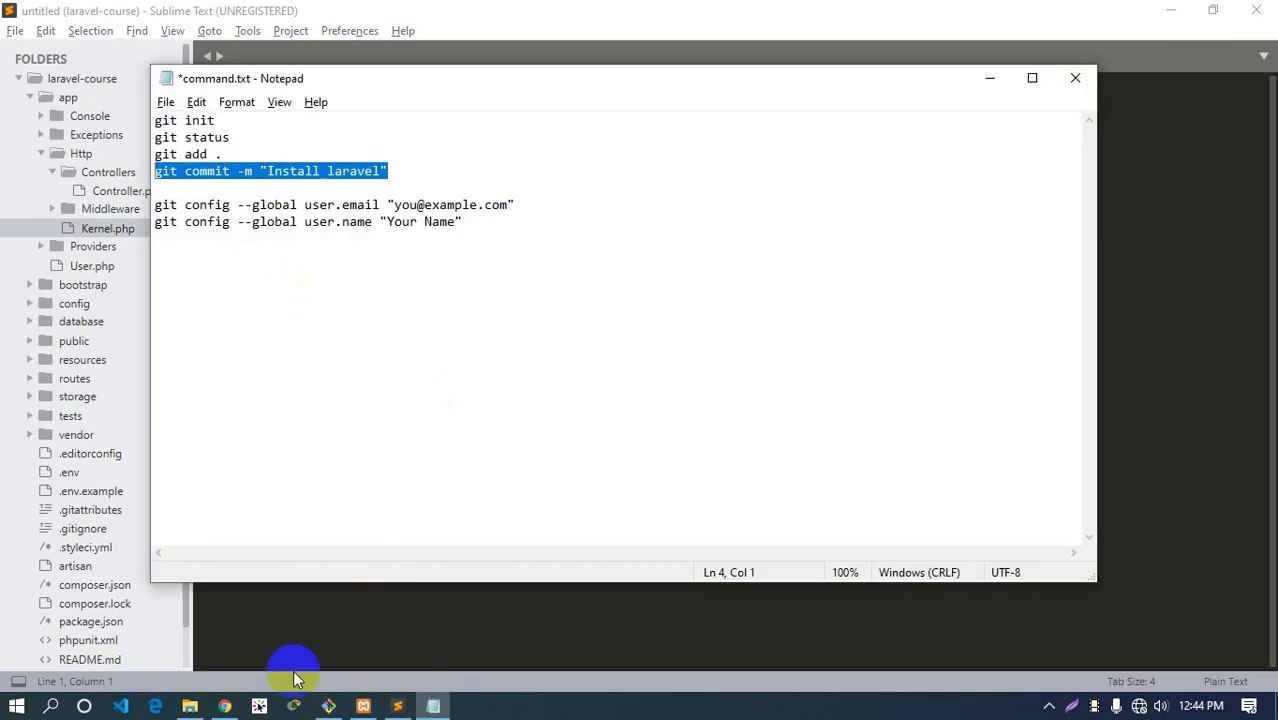
{"action": "left_click", "coordinate": [225, 706]}
{"action": "left_click", "coordinate": [705, 12]}
{"action": "left_click", "coordinate": [490, 14]}
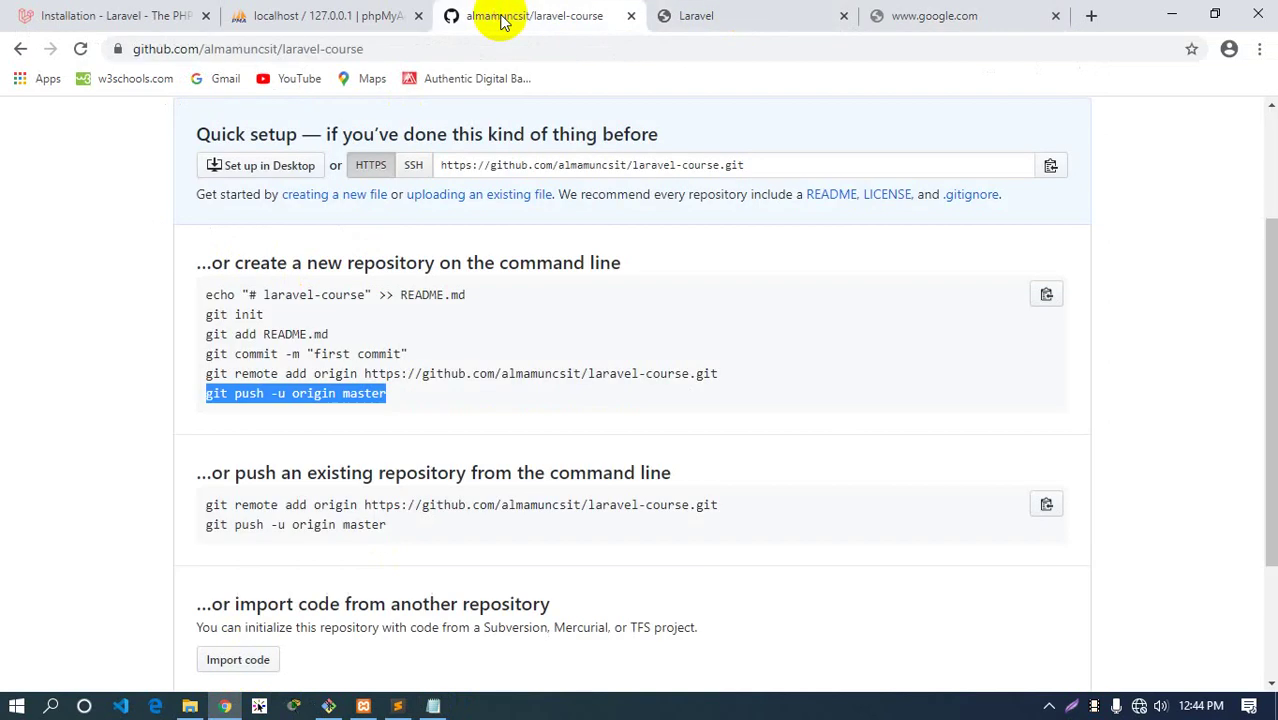
Paste the git remote add origin and git push -u origin master lines below the config lines and save
{"action": "left_click", "coordinate": [403, 410]}
{"action": "left_click_drag", "start_coordinate": [386, 393], "coordinate": [208, 371]}
{"action": "right_click", "coordinate": [216, 376]}
{"action": "left_click", "coordinate": [245, 391]}
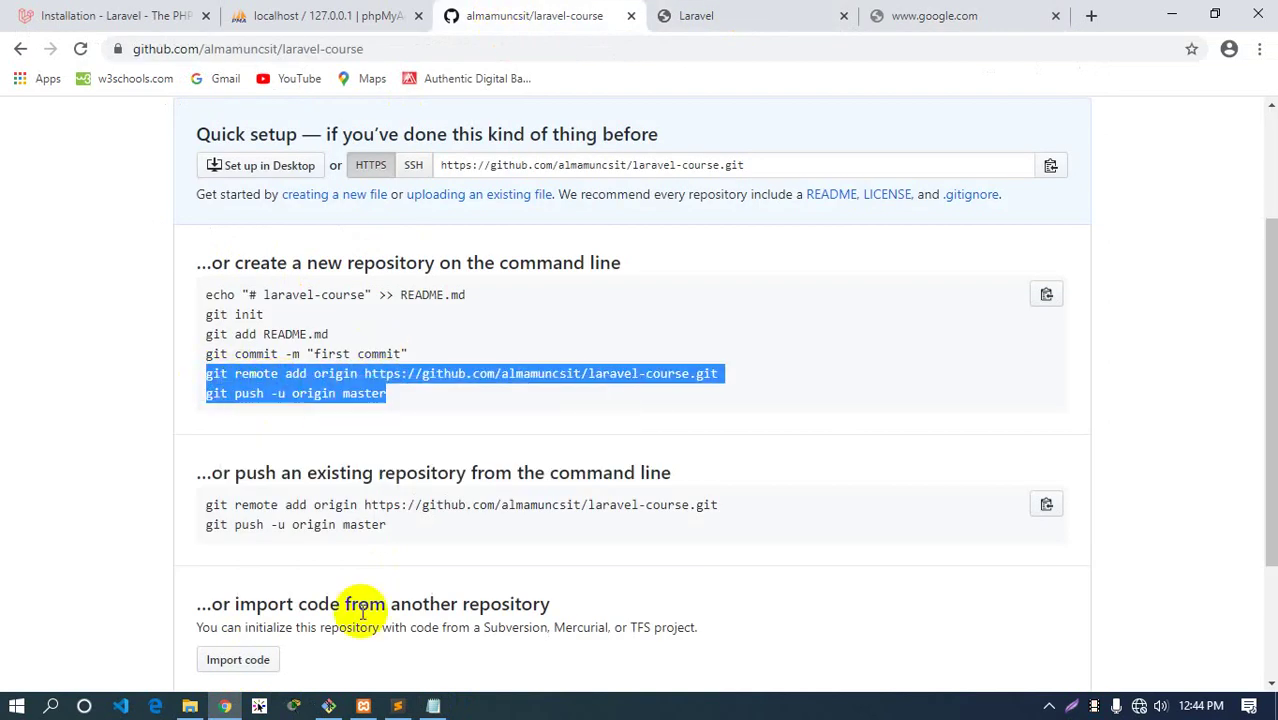
{"action": "left_click", "coordinate": [433, 706]}
{"action": "left_click", "coordinate": [485, 228]}
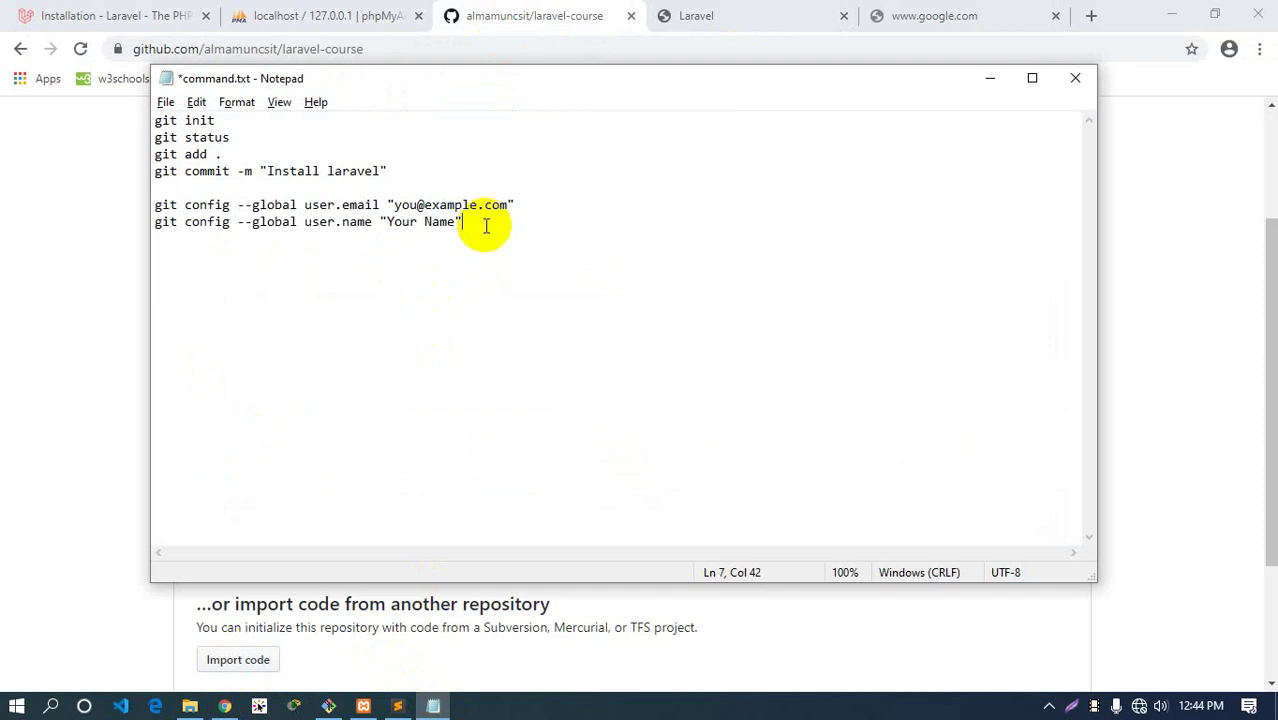
{"action": "key", "text": "Return"}
{"action": "key", "text": "Return"}
{"action": "key", "text": "ctrl+v"}
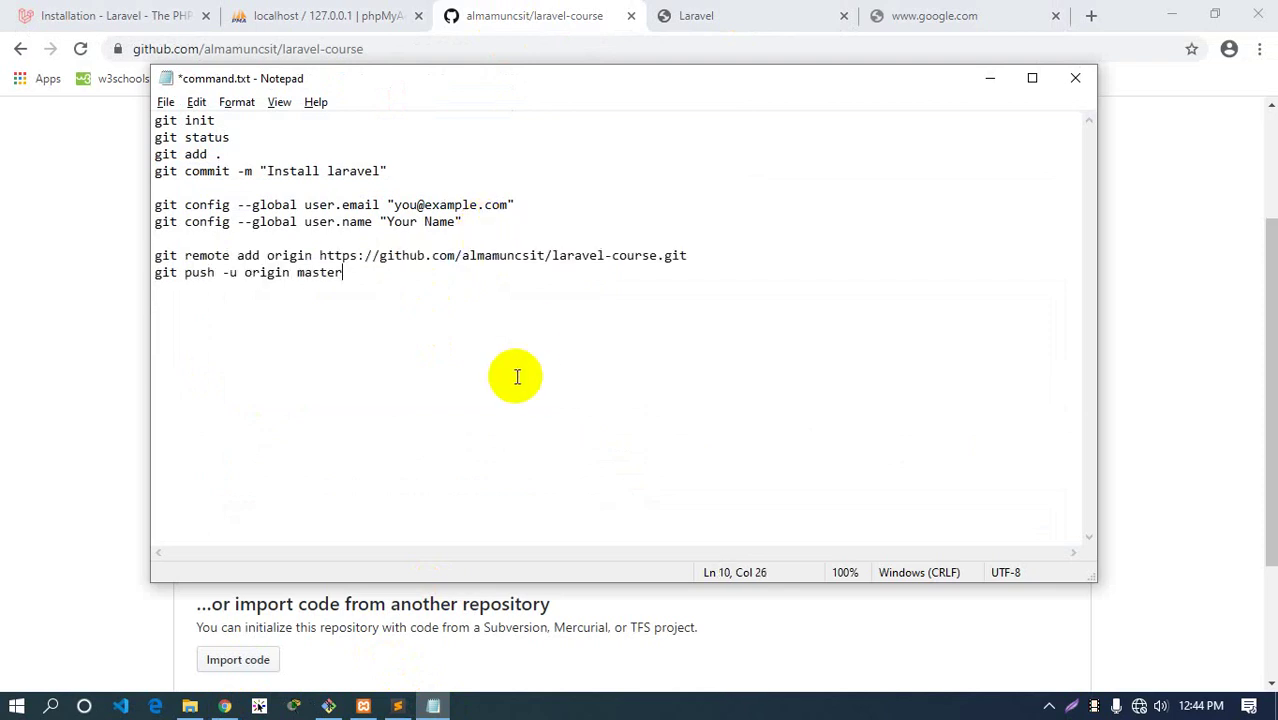
{"action": "key", "text": "ctrl+s"}
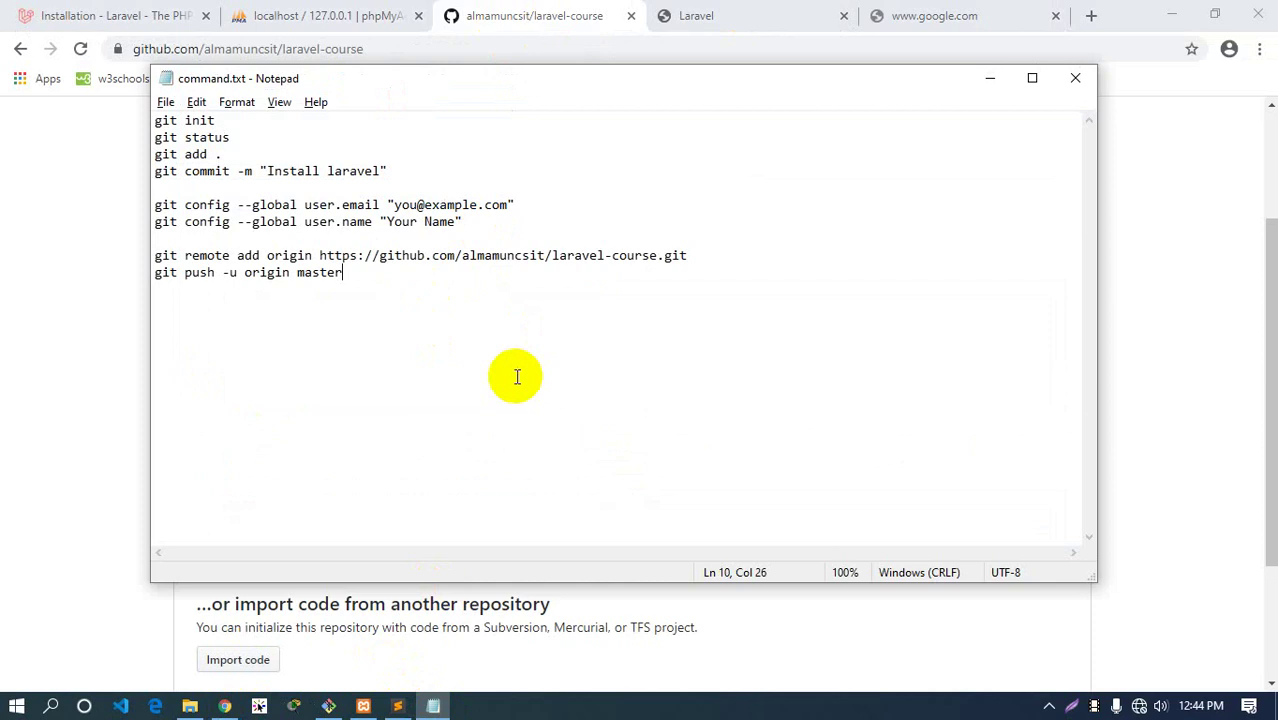
{"action": "left_click", "coordinate": [45, 235]}
{"action": "left_click", "coordinate": [730, 12]}
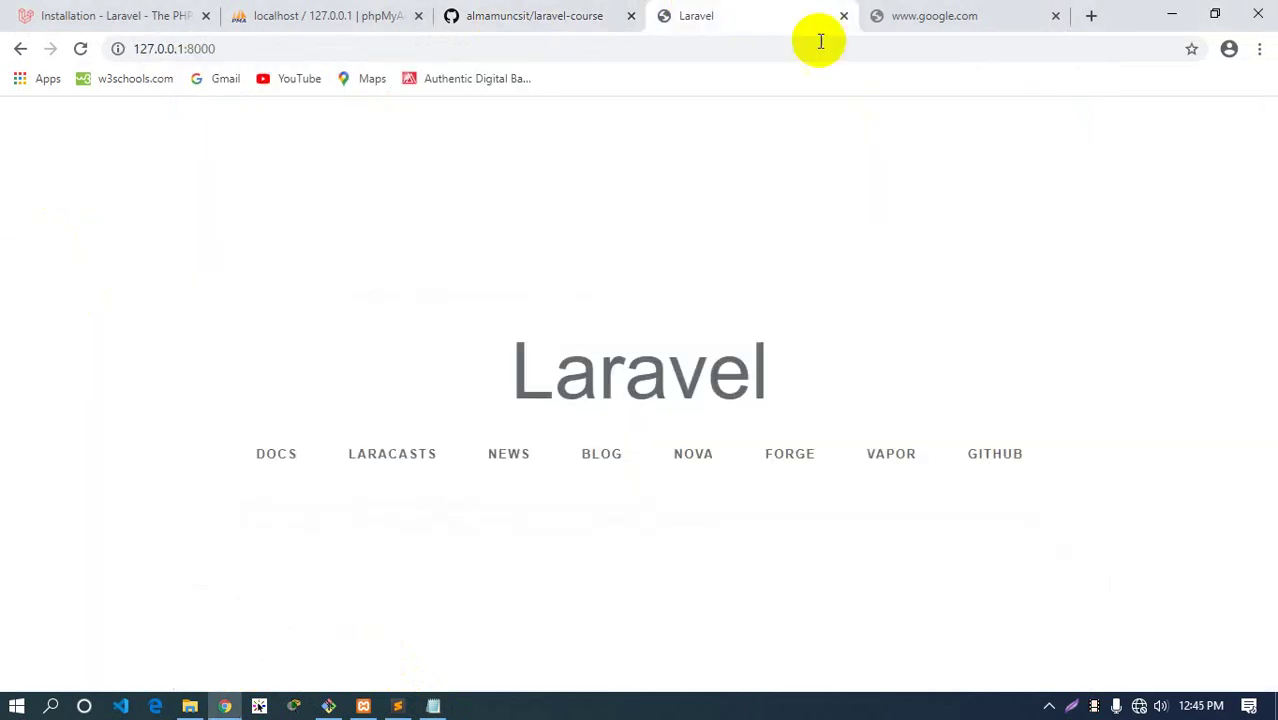
{"action": "left_click", "coordinate": [940, 22]}
{"action": "left_click", "coordinate": [1055, 15]}
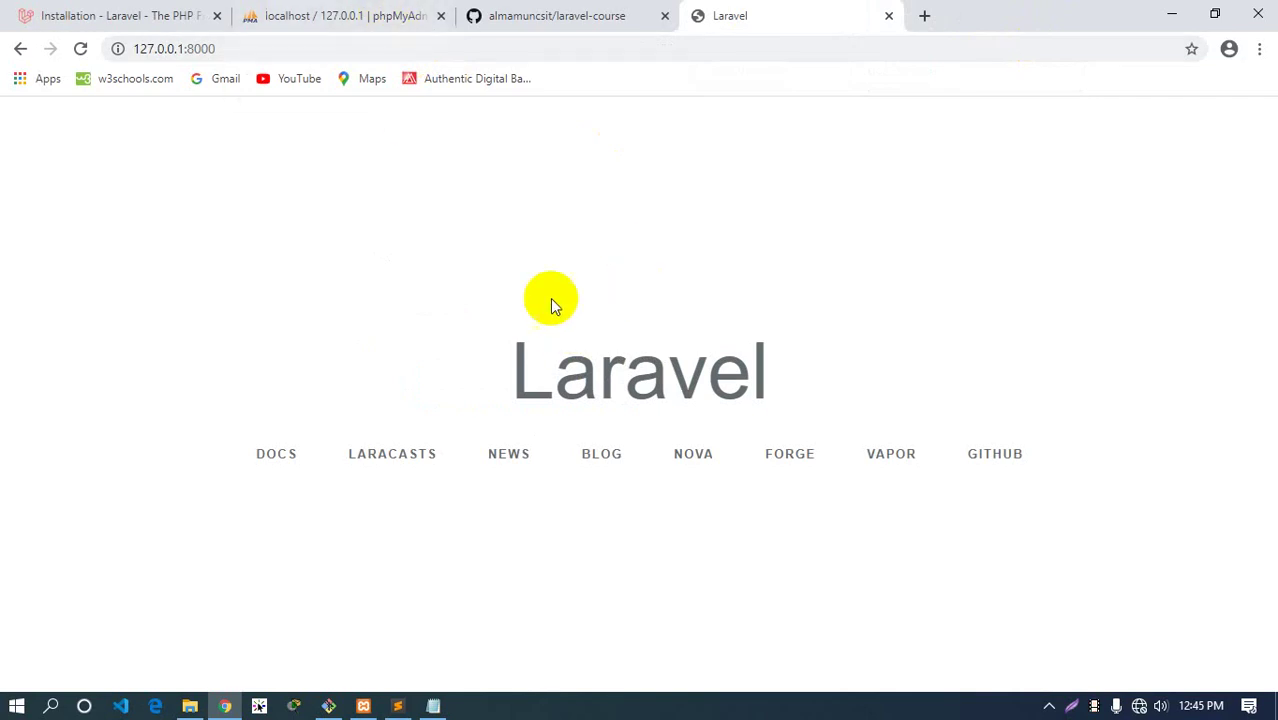
{"action": "left_click", "coordinate": [397, 706]}
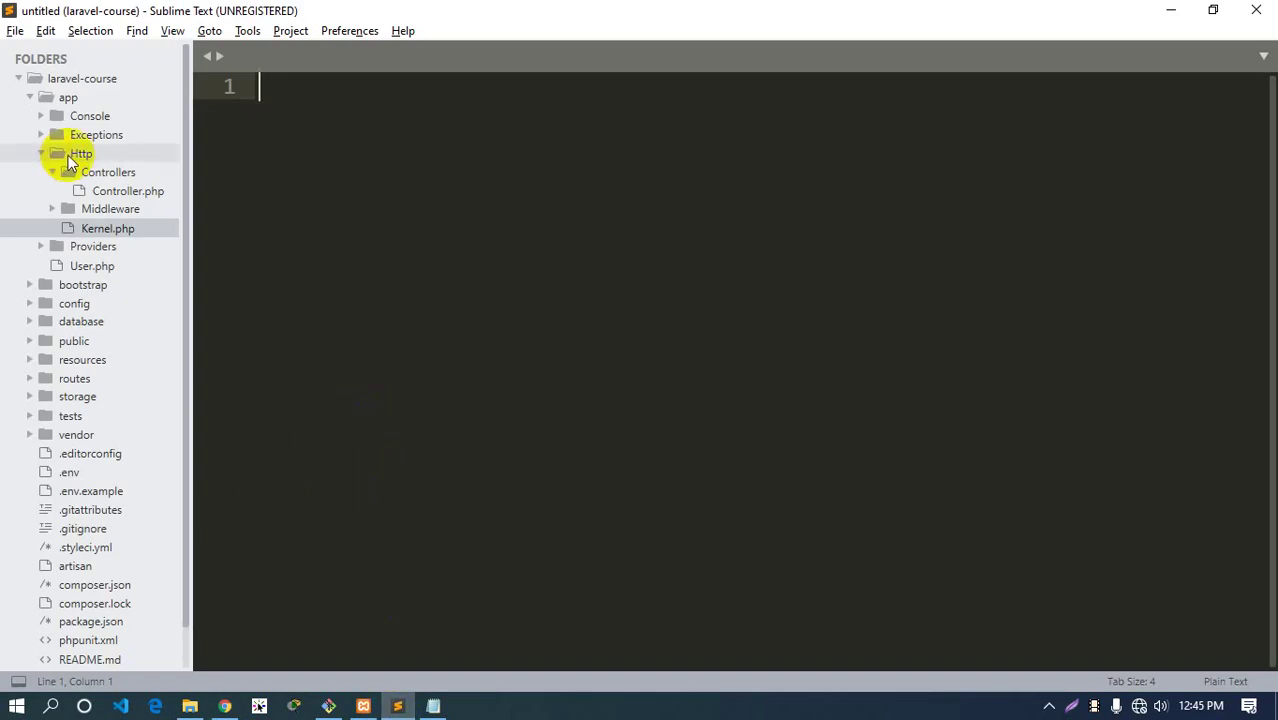
{"action": "left_click", "coordinate": [69, 98]}
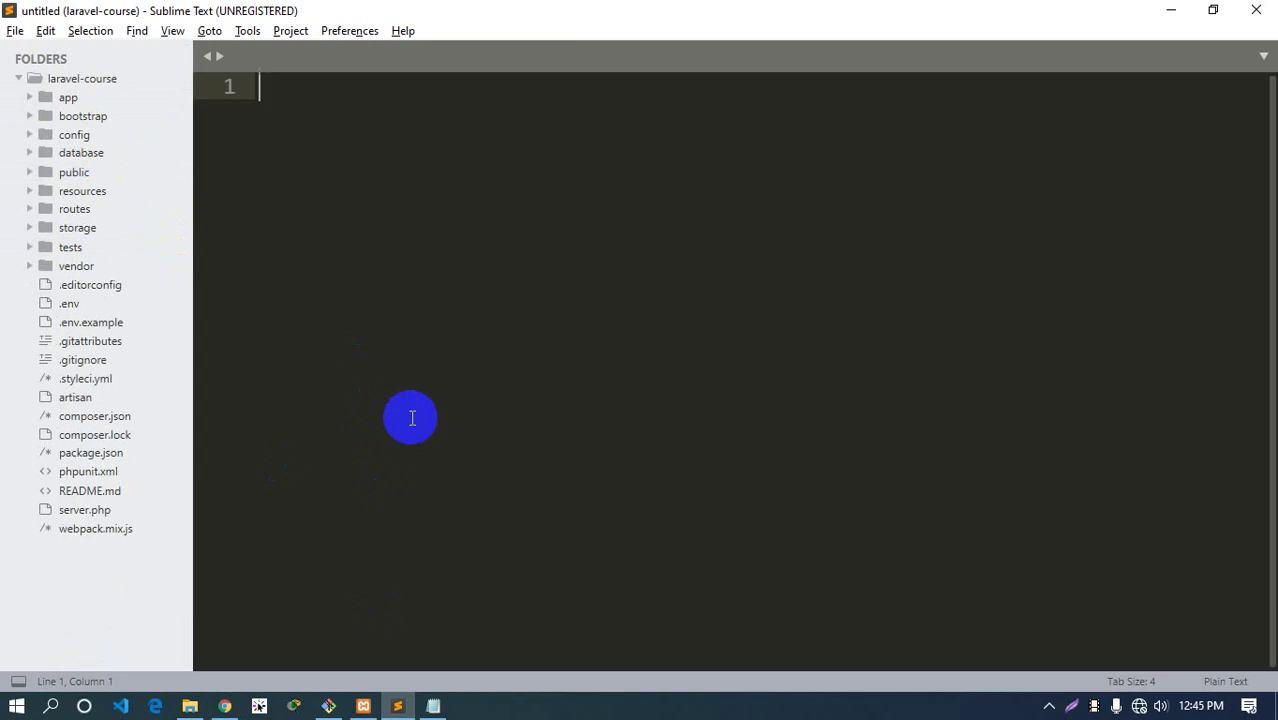
{"action": "left_click", "coordinate": [226, 708]}
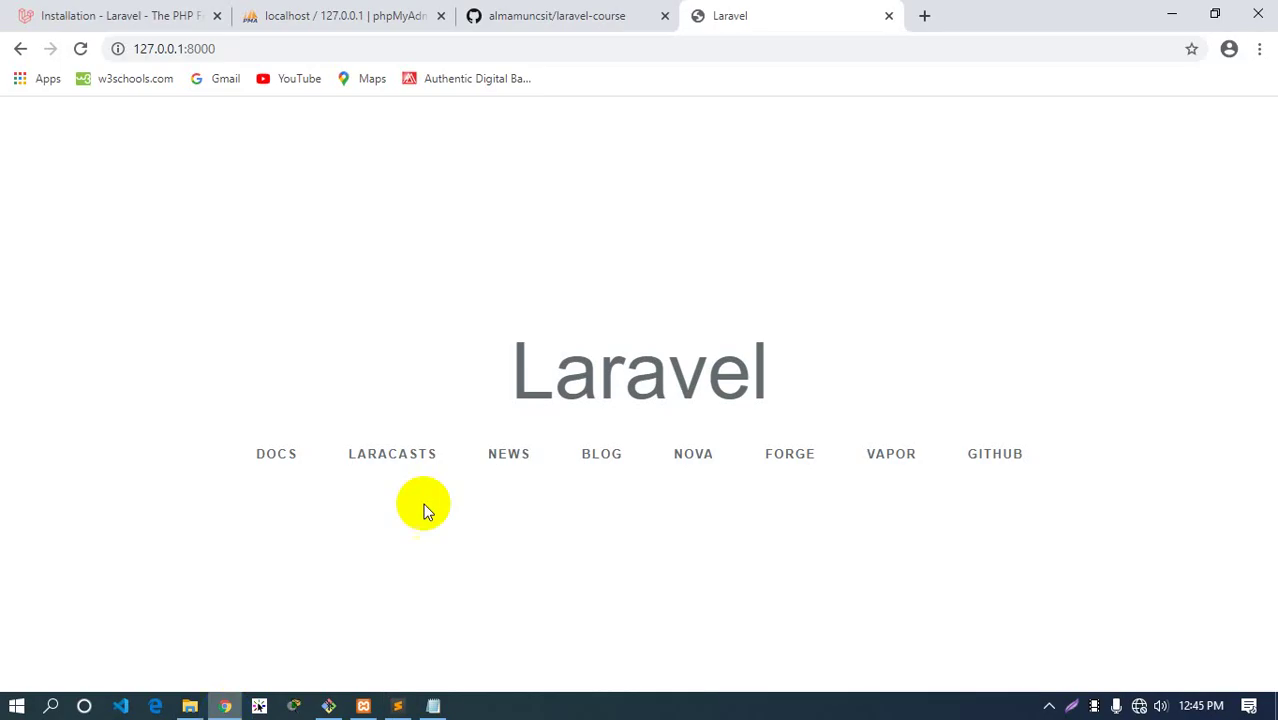
{"action": "left_click", "coordinate": [330, 705]}
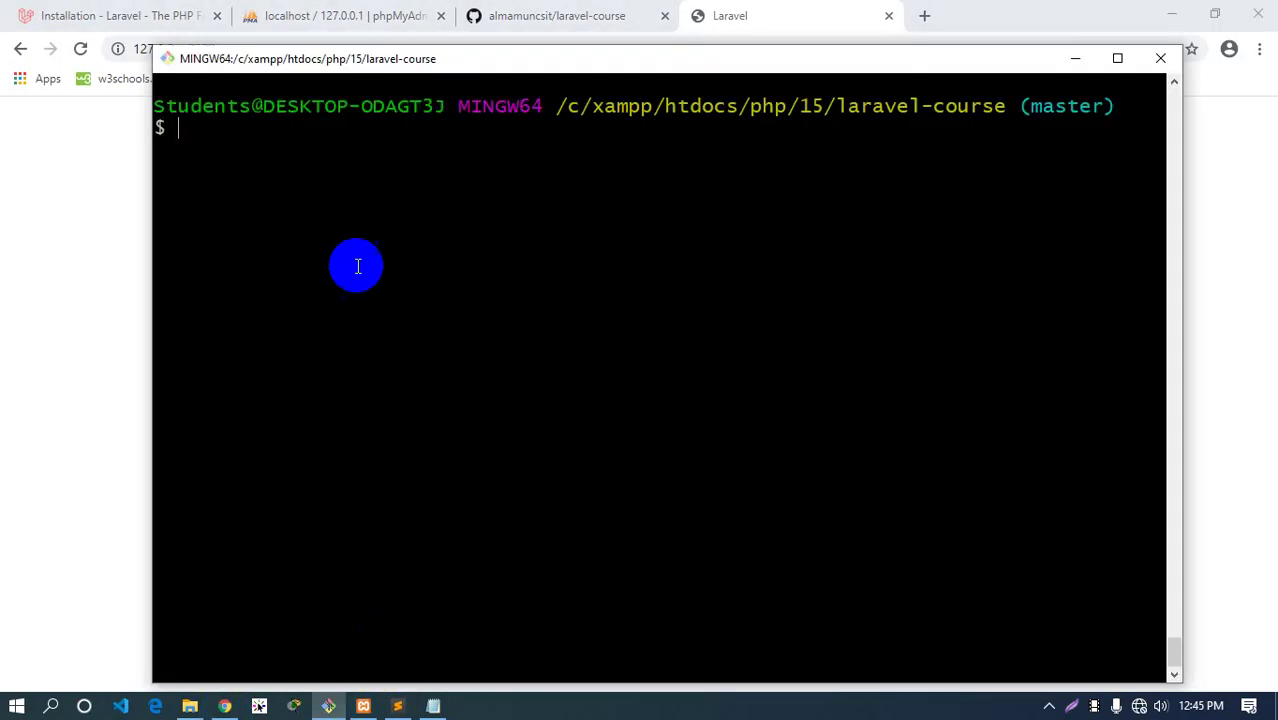
{"action": "left_click", "coordinate": [433, 706]}
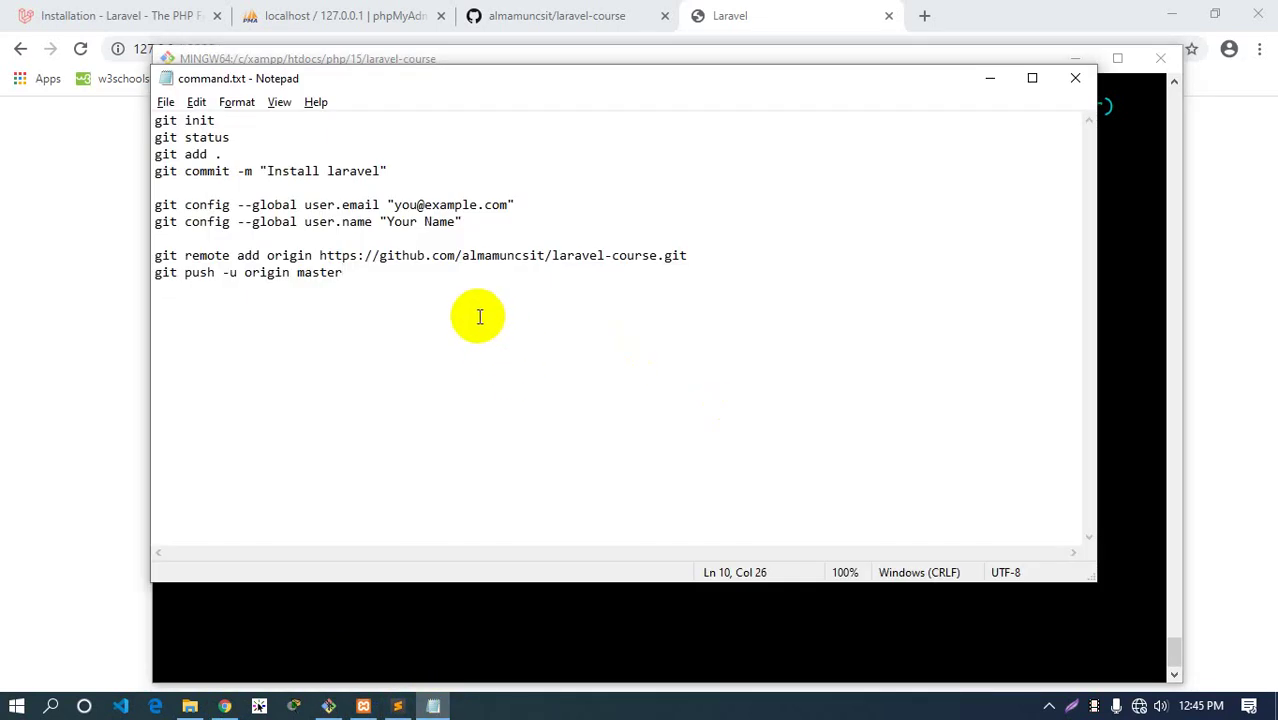
Add a 'Laravel:' heading with a '=' divider line below the git commands
{"action": "key", "text": "Return"}
{"action": "key", "text": "Return"}
{"action": "key", "text": "Return"}
{"action": "type", "text": "Lar"}
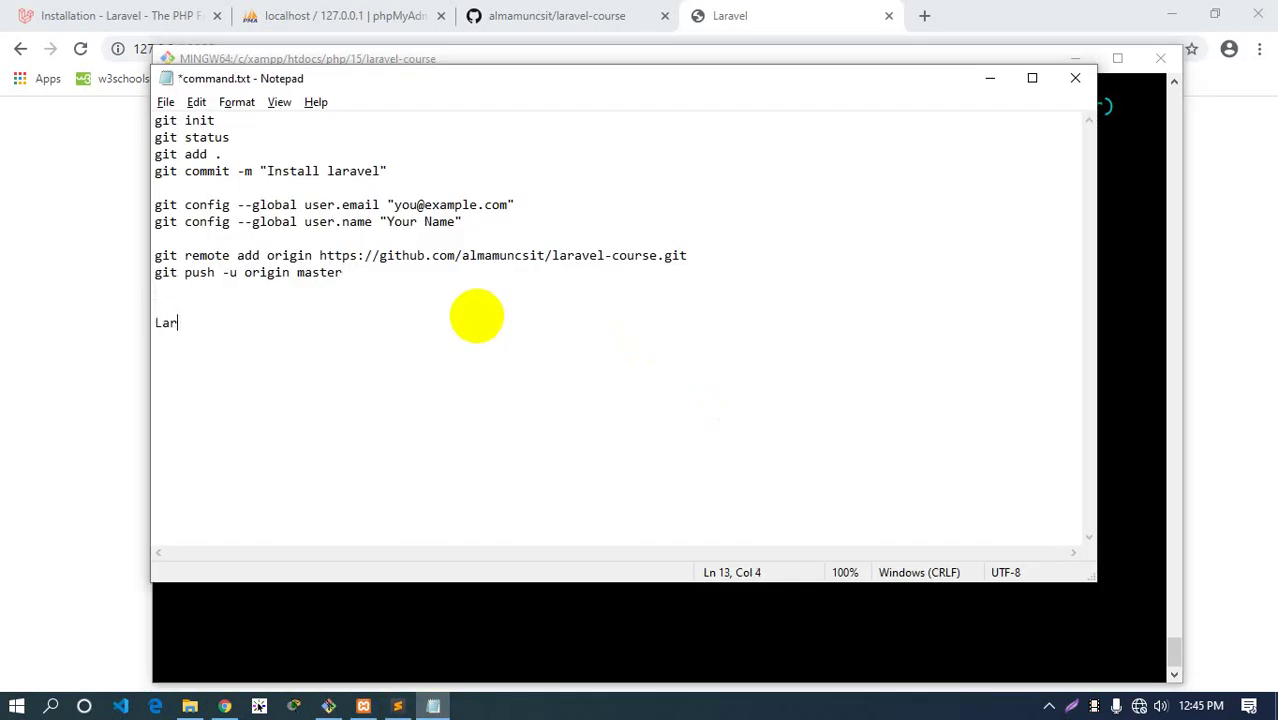
{"action": "type", "text": "av"}
{"action": "key", "text": "BackSpace"}
{"action": "type", "text": "avel:"}
{"action": "key", "text": "Return"}
{"action": "type", "text": "======================================="}
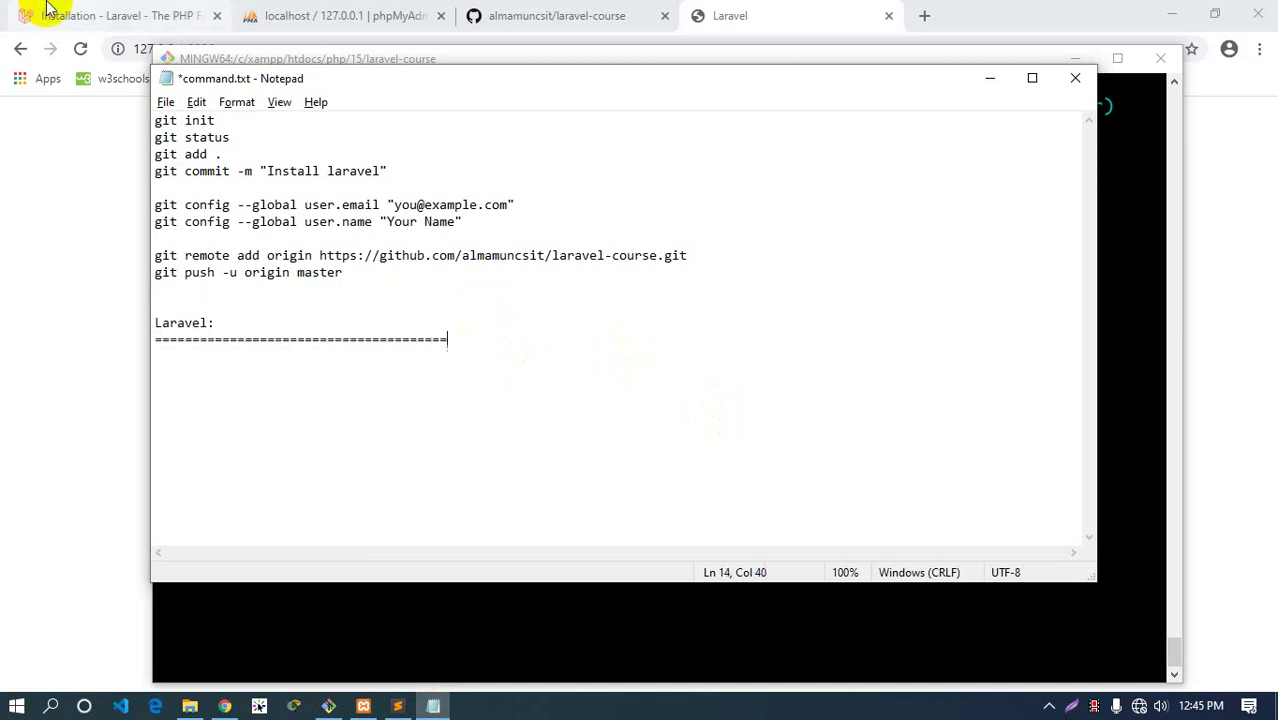
Paste the composer create-project command from the Laravel docs and begin a 'php artisan serv' line
{"action": "left_click", "coordinate": [45, 15]}
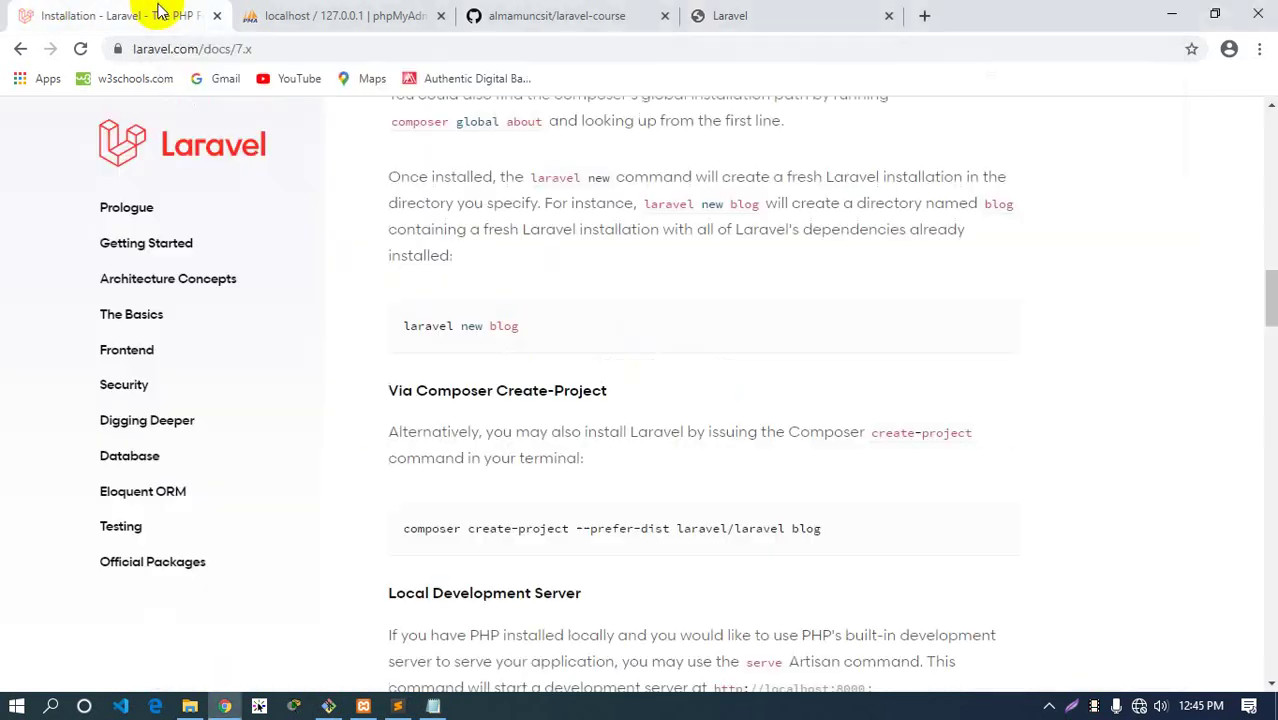
{"action": "left_click_drag", "start_coordinate": [838, 440], "coordinate": [399, 434]}
{"action": "right_click", "coordinate": [424, 437]}
{"action": "left_click", "coordinate": [470, 447]}
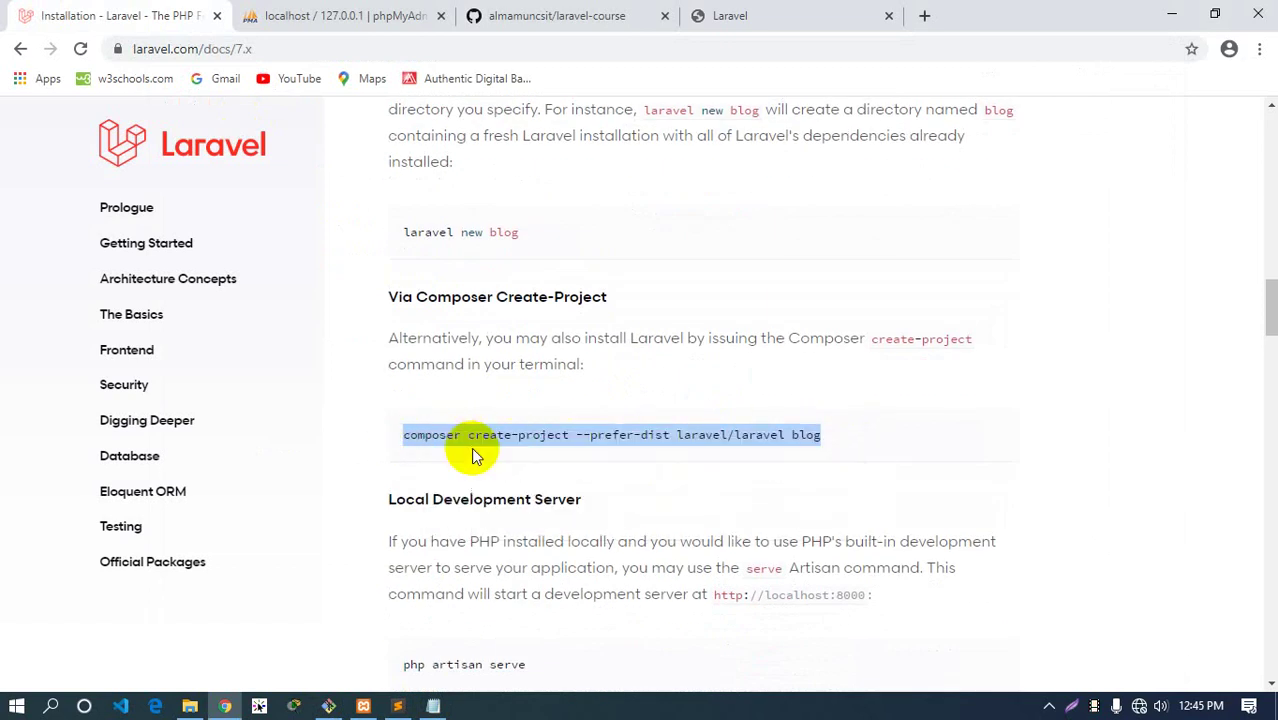
{"action": "key", "text": "alt+Tab"}
{"action": "key", "text": "Return"}
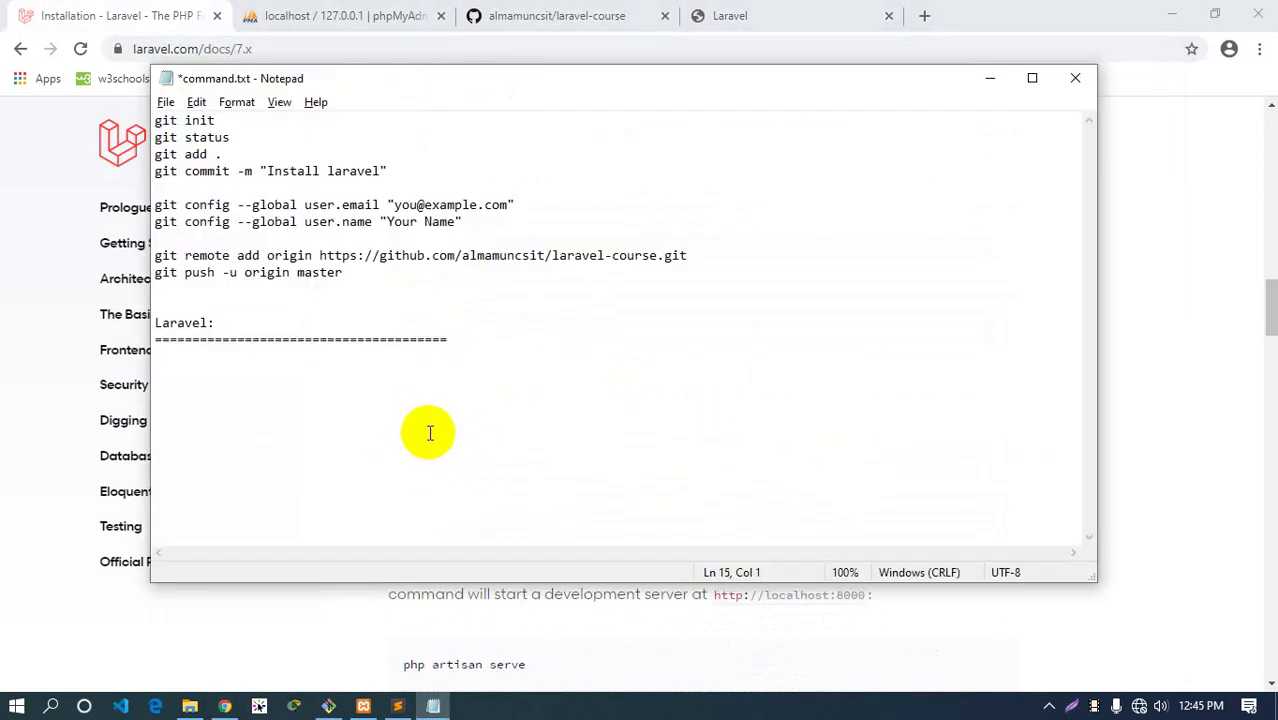
{"action": "key", "text": "ctrl+v"}
{"action": "key", "text": "Return"}
{"action": "key", "text": "Return"}
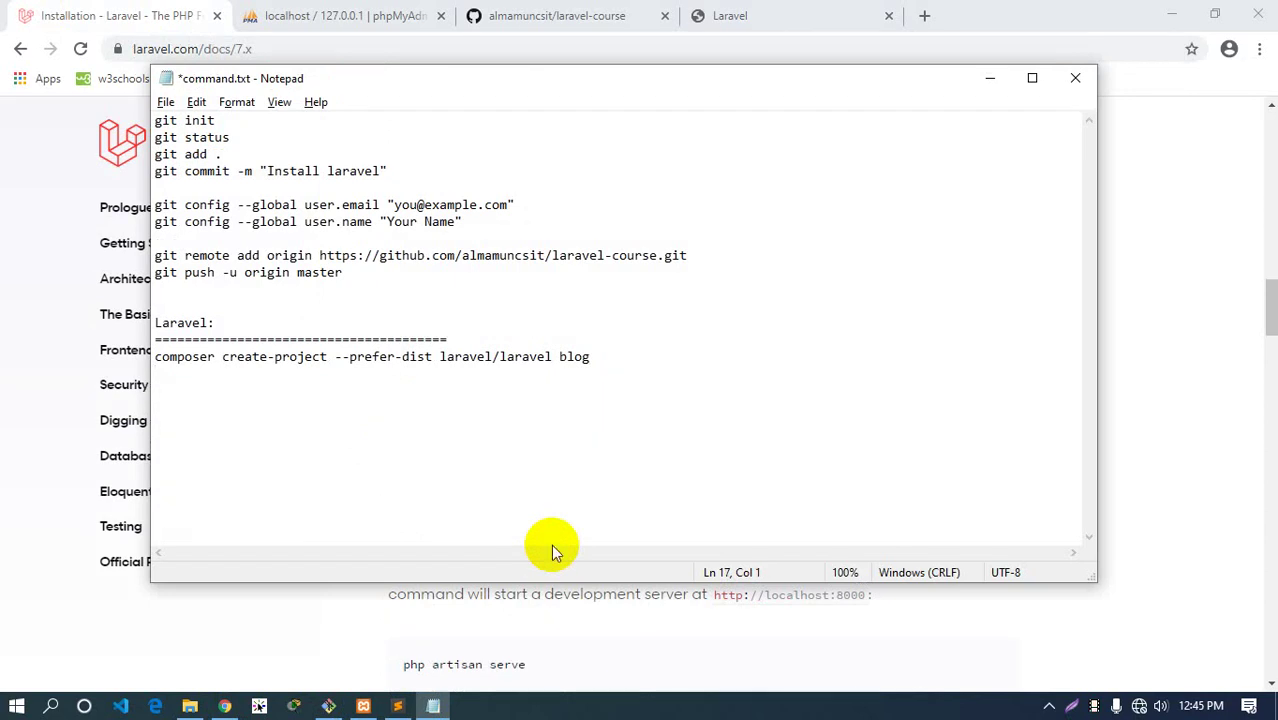
{"action": "type", "text": "php artisan s"}
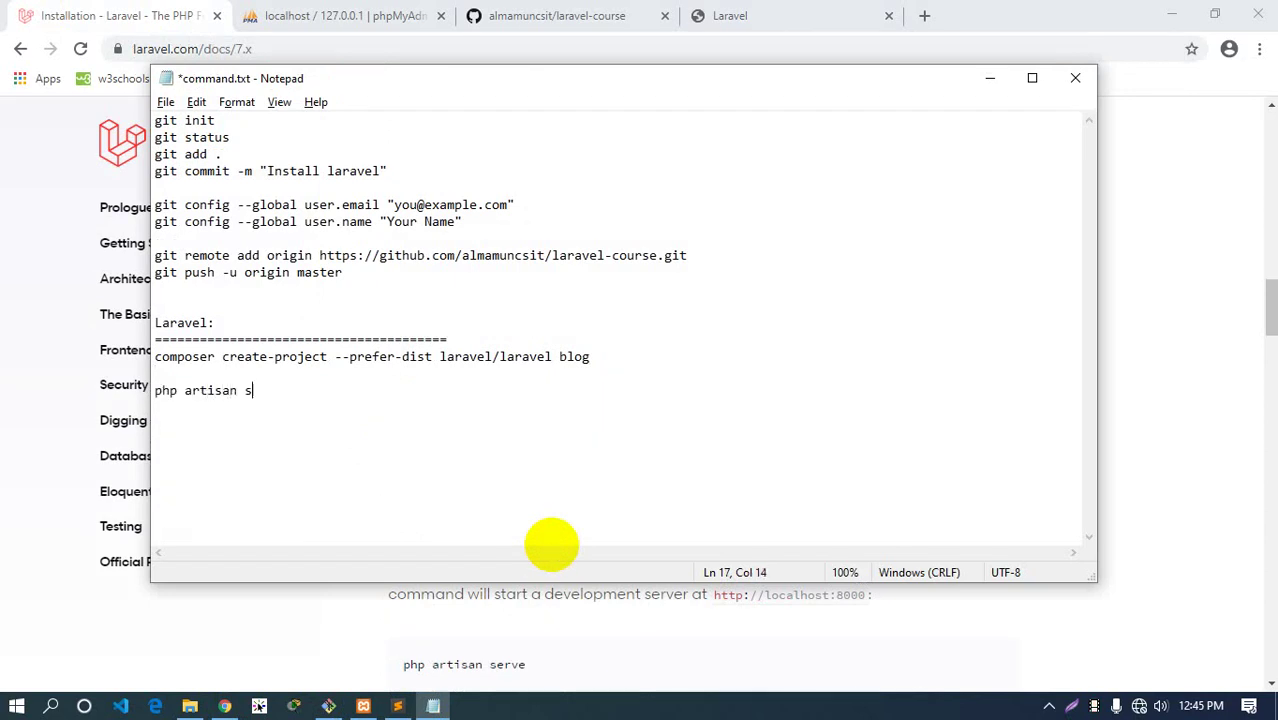
{"action": "type", "text": "erve"}
Maximize the Git Bash terminal and clear its old output
{"action": "left_click", "coordinate": [397, 706]}
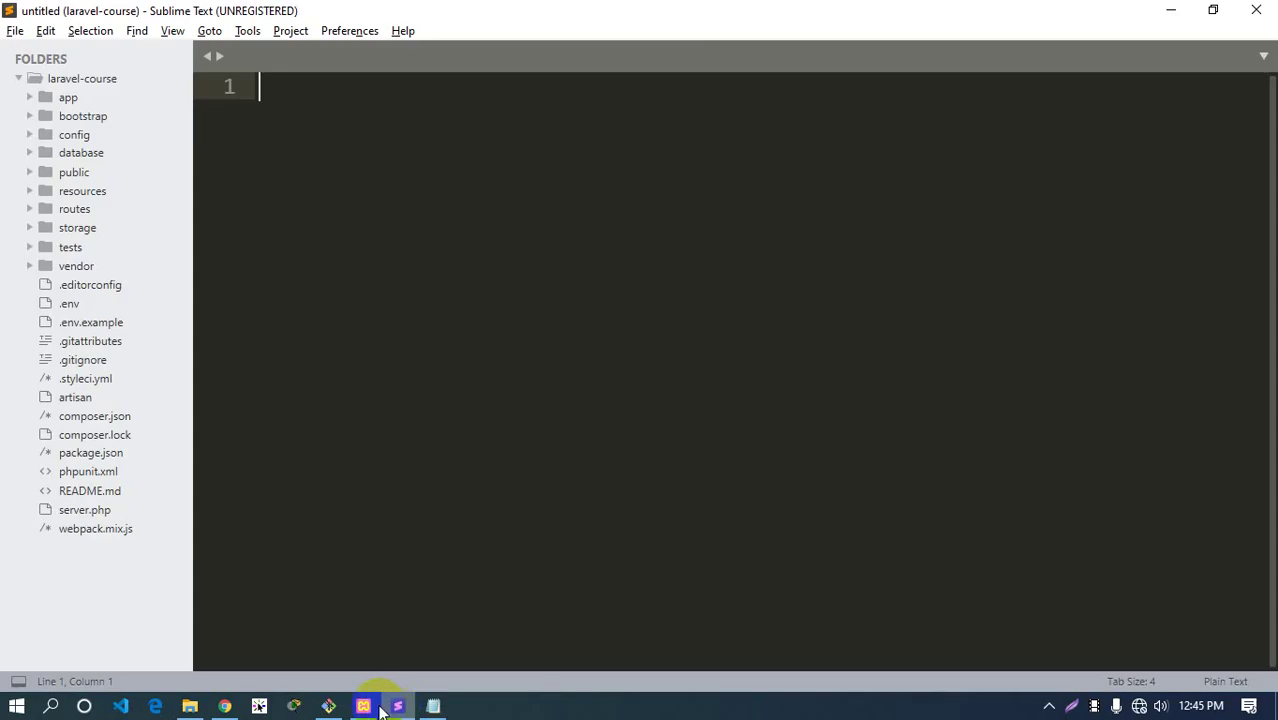
{"action": "left_click", "coordinate": [330, 706]}
{"action": "left_click_drag", "start_coordinate": [445, 66], "coordinate": [410, 57]}
{"action": "double_click", "coordinate": [410, 52]}
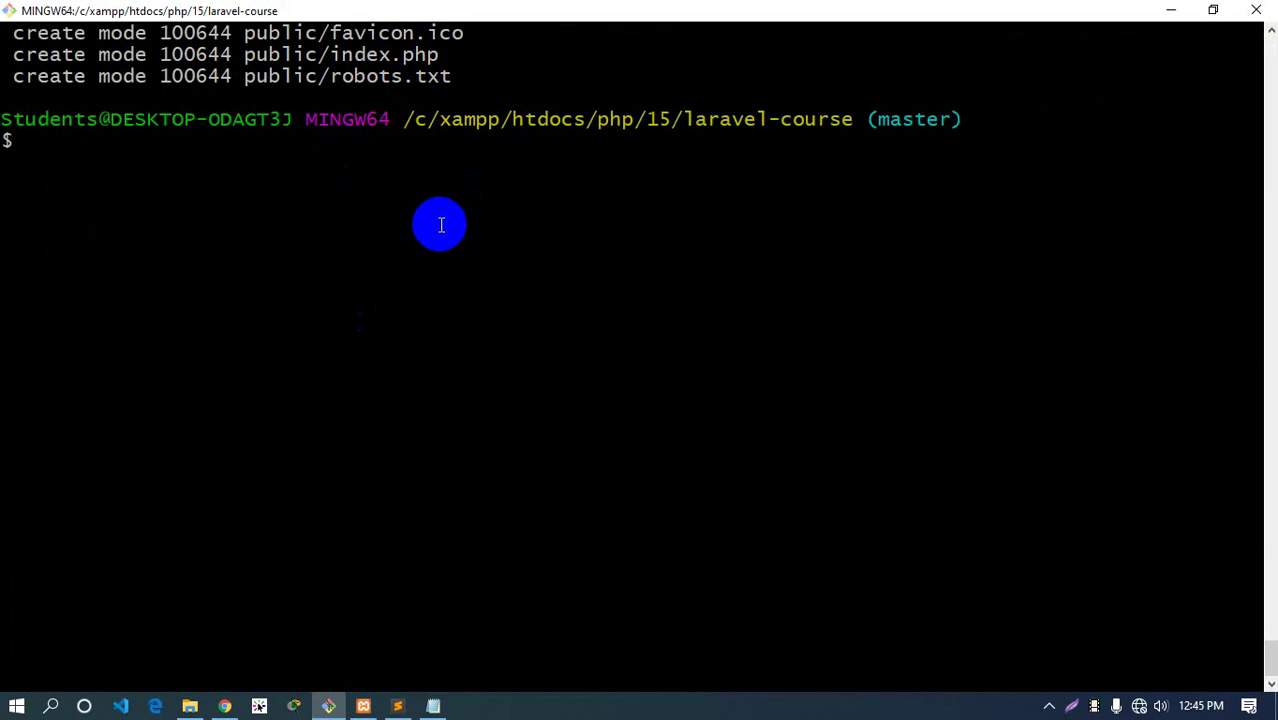
{"action": "key", "text": "ctrl+l"}
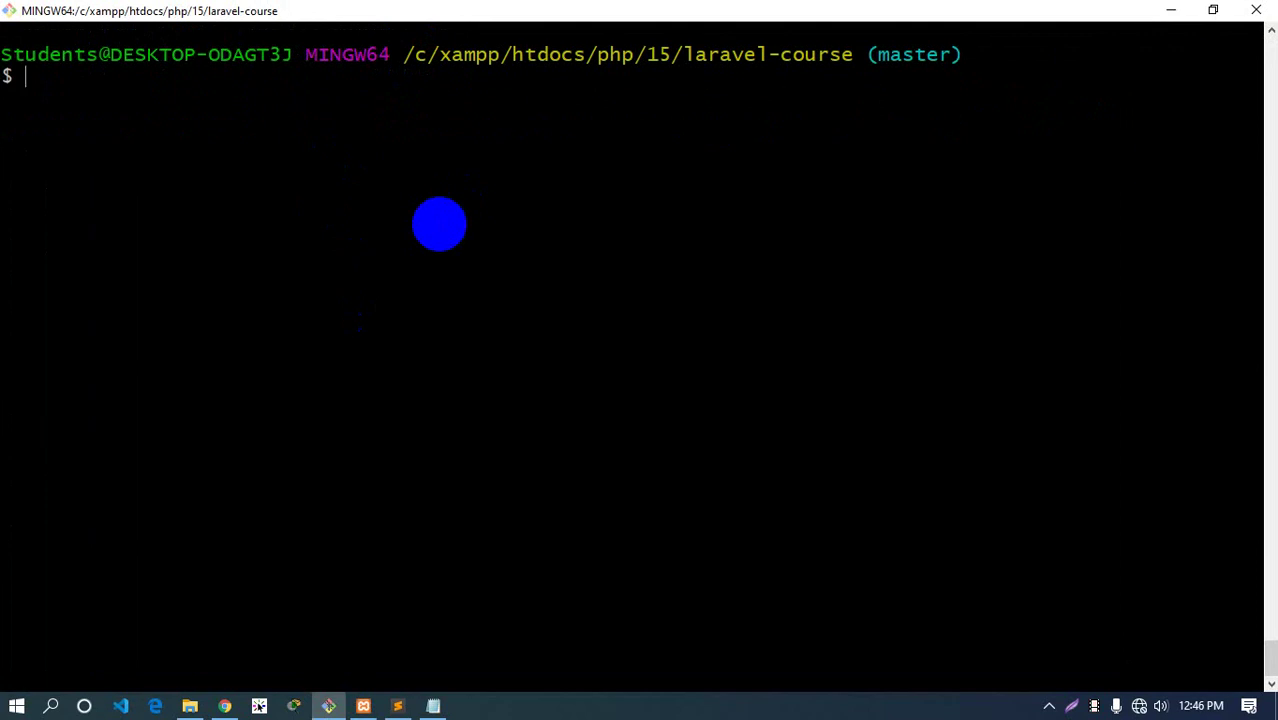
Run php artisan and highlight clear-compiled, env, help, migrate, optimize and serve in the list
{"action": "type", "text": "php artisan"}
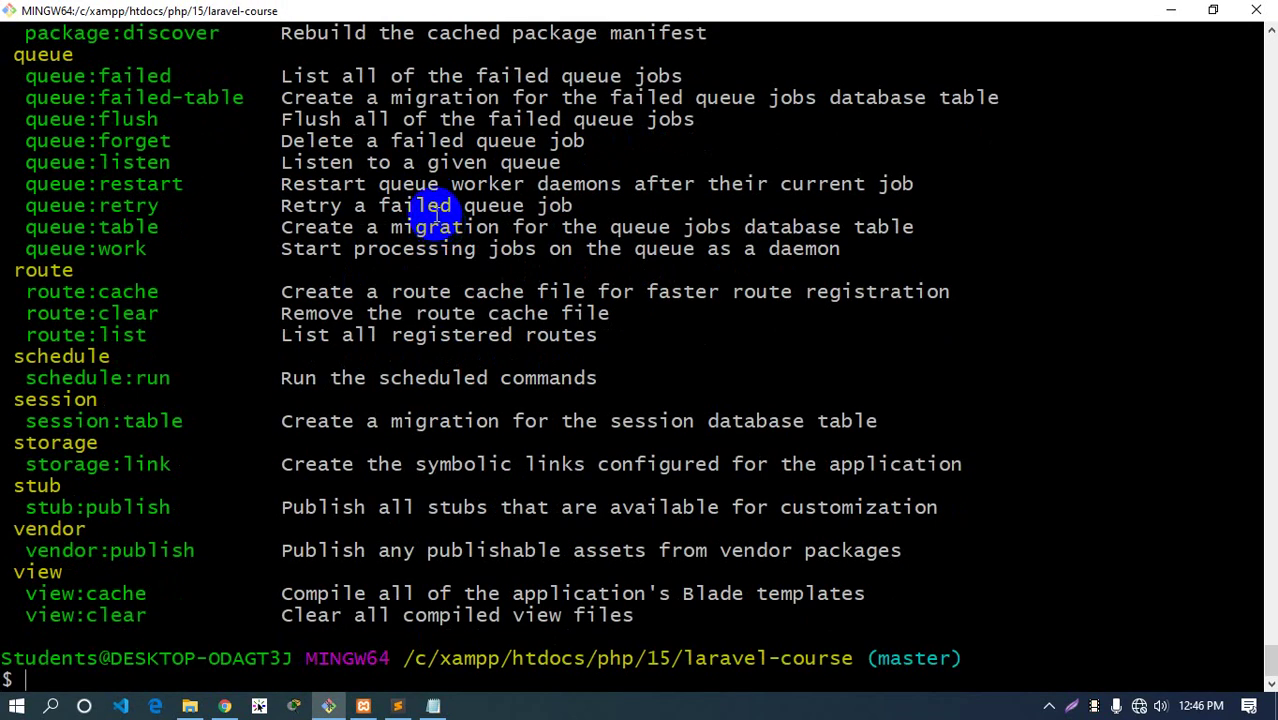
{"action": "scroll", "coordinate": [420, 212], "scroll_direction": "up", "scroll_amount": 20}
{"action": "scroll", "coordinate": [350, 258], "scroll_direction": "up", "scroll_amount": 5}
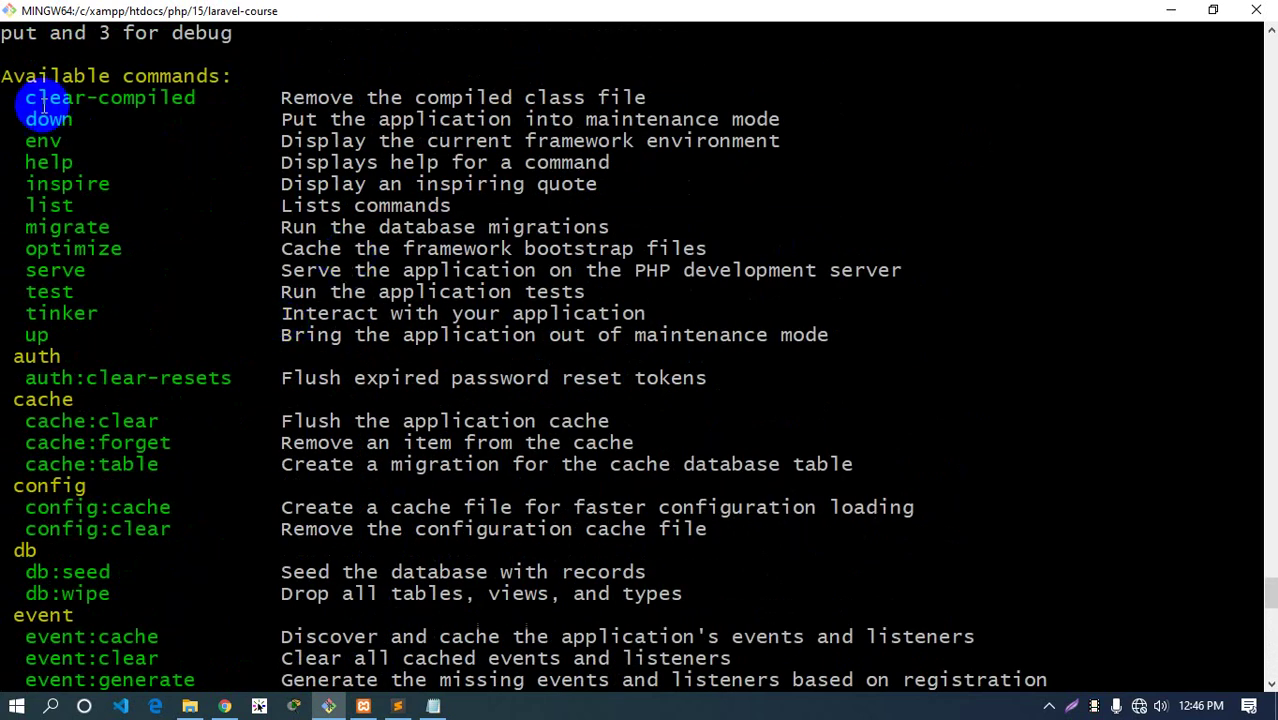
{"action": "left_click_drag", "start_coordinate": [26, 97], "coordinate": [180, 97]}
{"action": "left_click", "coordinate": [30, 130]}
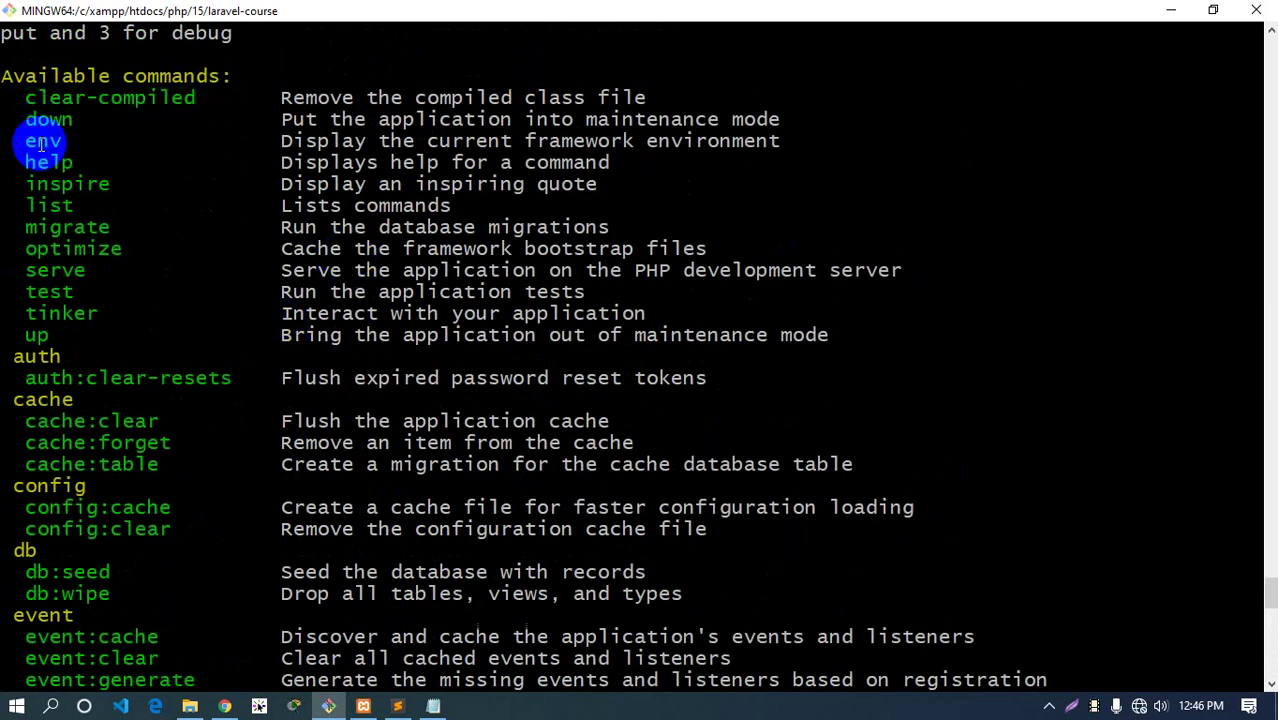
{"action": "double_click", "coordinate": [43, 141]}
{"action": "double_click", "coordinate": [55, 162]}
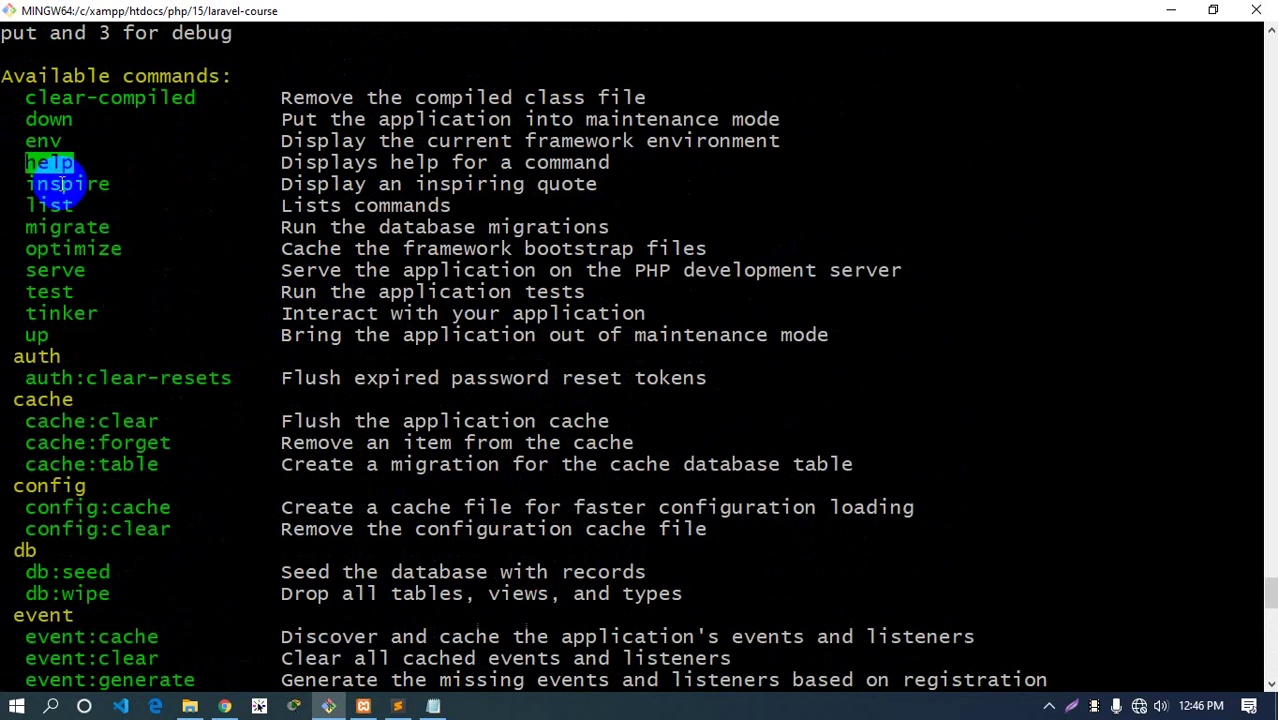
{"action": "double_click", "coordinate": [68, 226]}
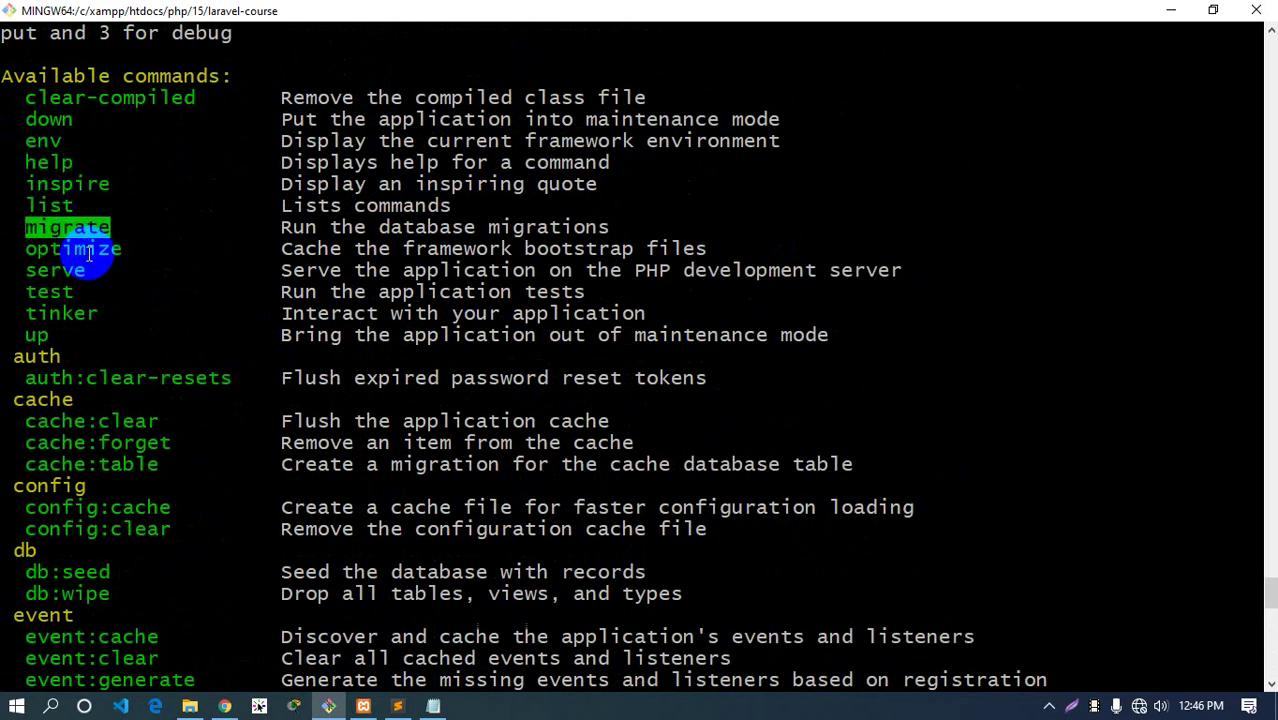
{"action": "double_click", "coordinate": [75, 249]}
{"action": "double_click", "coordinate": [58, 270]}
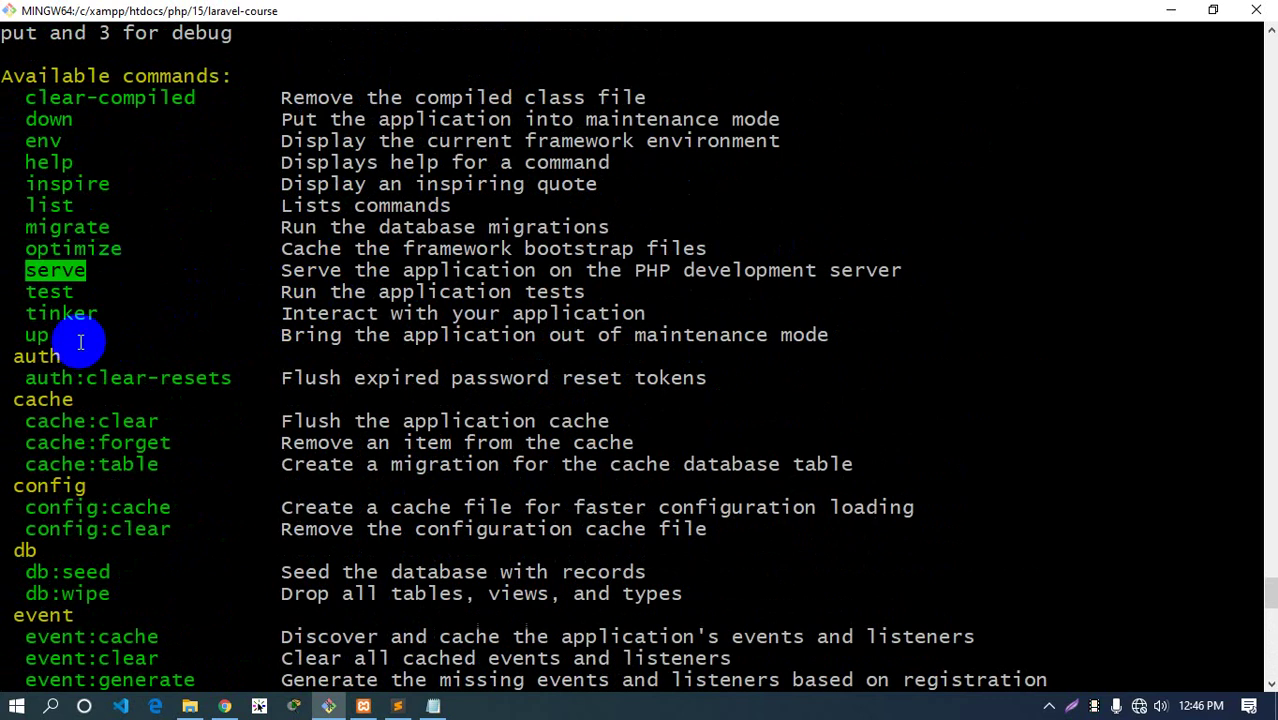
Scroll through the rest of the list, pointing out the event group, make:channel and make:command
{"action": "scroll", "coordinate": [80, 342], "scroll_direction": "down", "scroll_amount": 2}
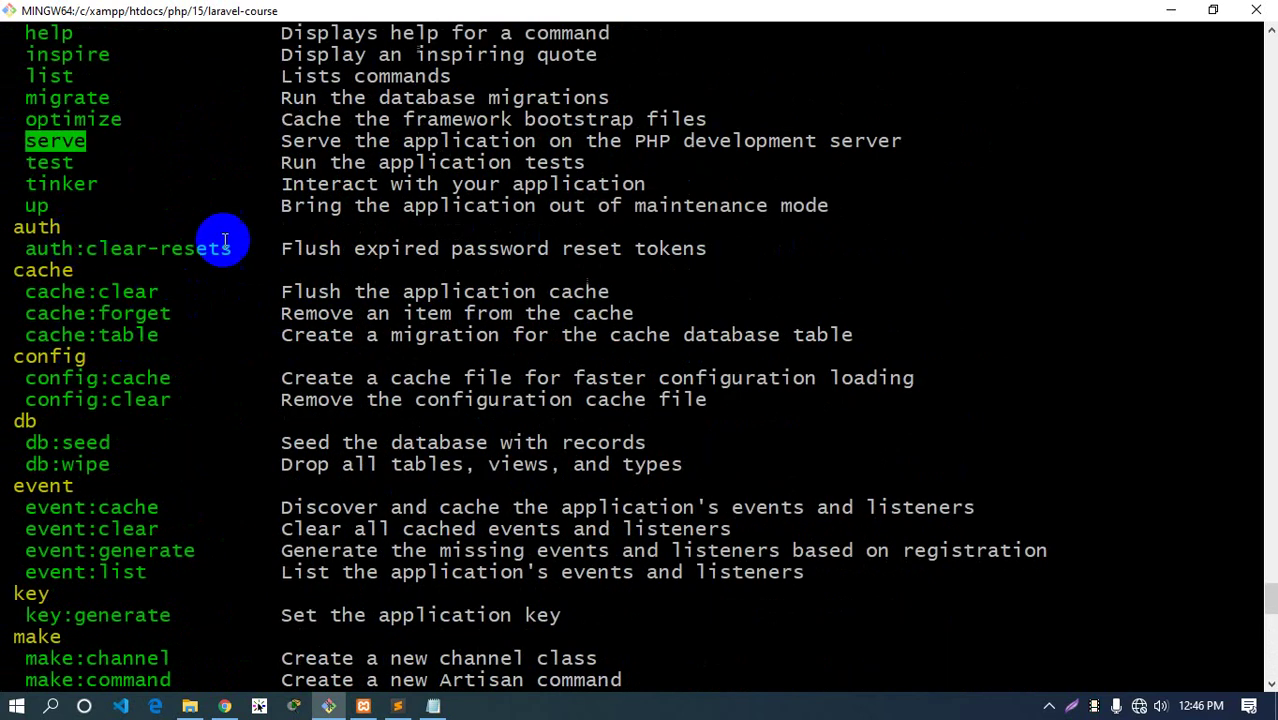
{"action": "scroll", "coordinate": [60, 300], "scroll_direction": "down", "scroll_amount": 2}
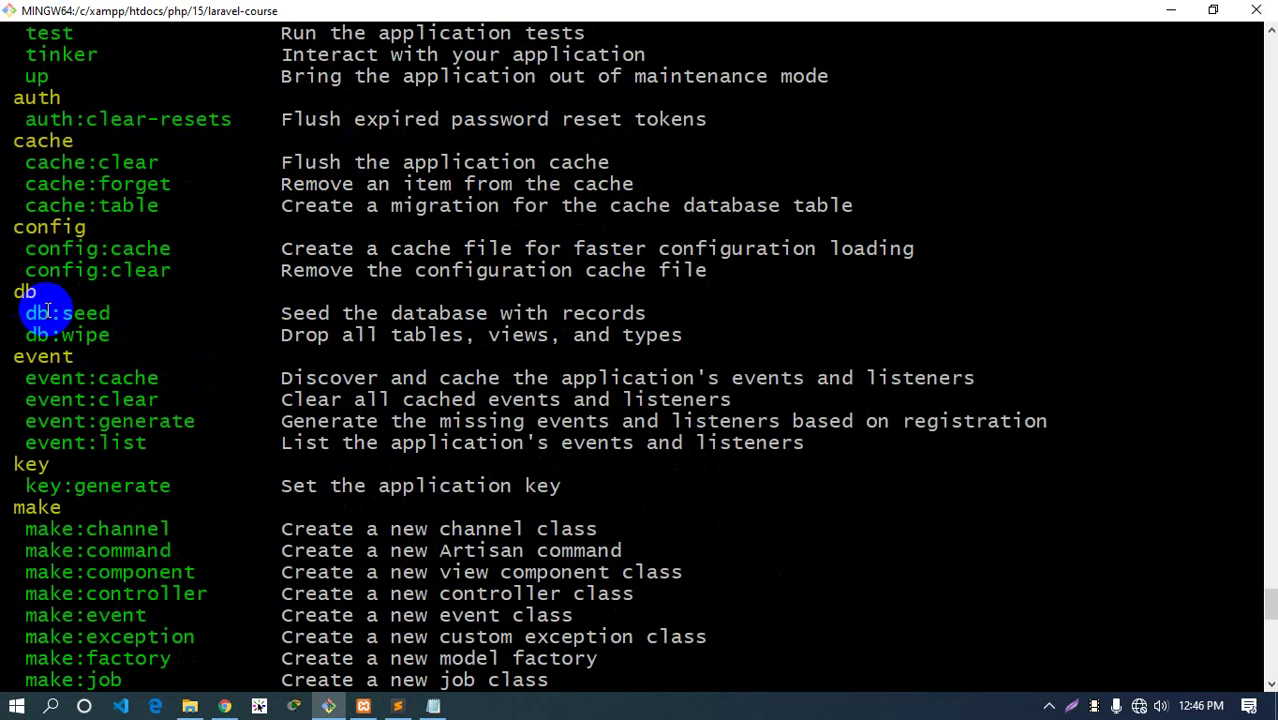
{"action": "double_click", "coordinate": [43, 356]}
{"action": "scroll", "coordinate": [80, 450], "scroll_direction": "down", "scroll_amount": 5}
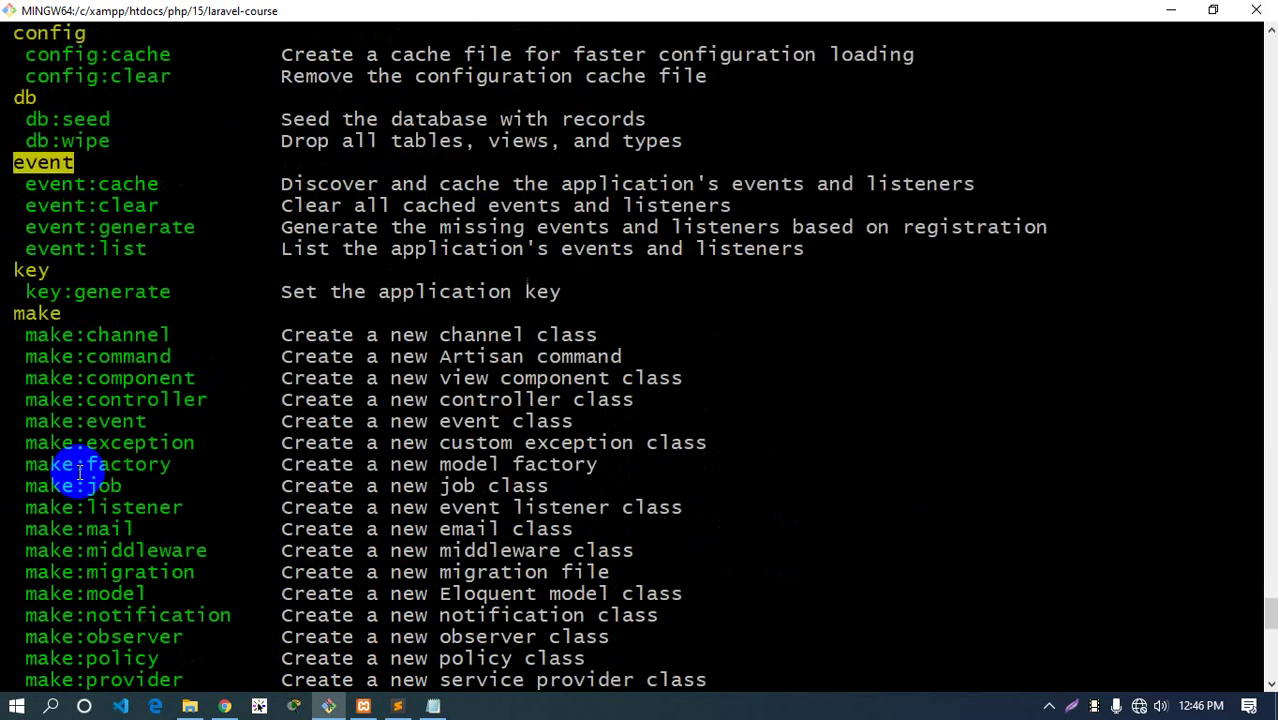
{"action": "double_click", "coordinate": [138, 205]}
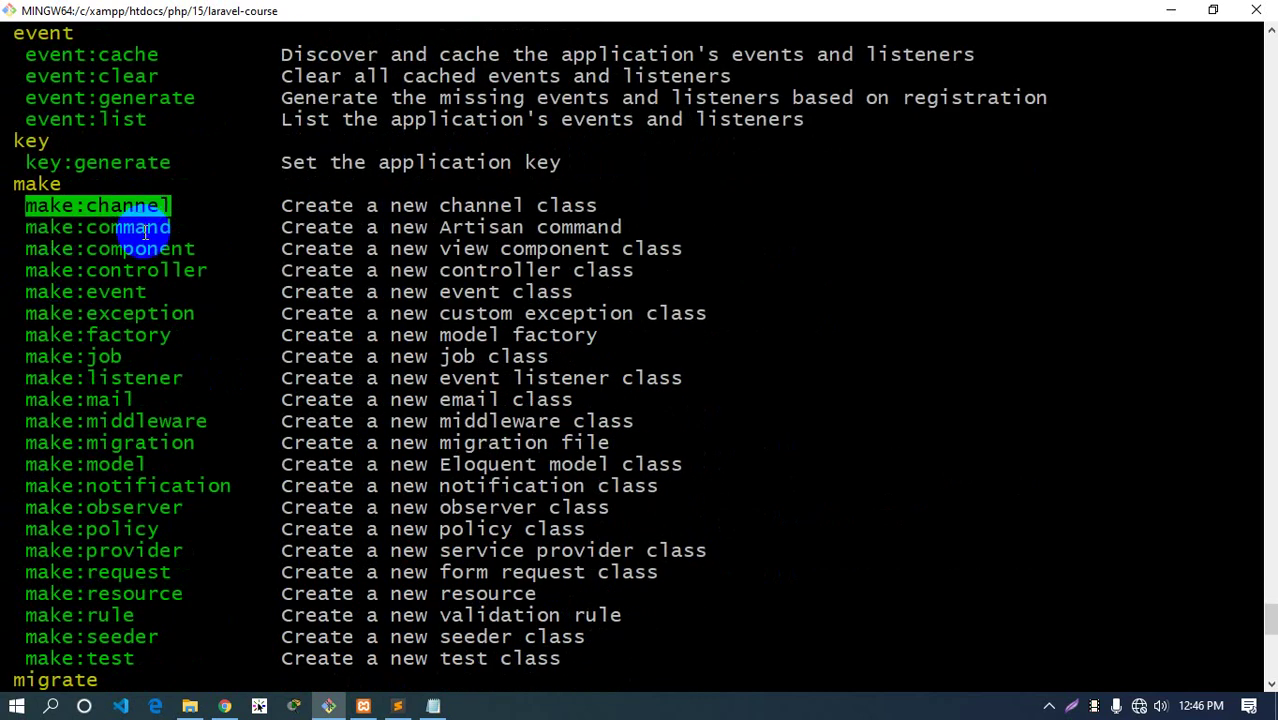
{"action": "double_click", "coordinate": [143, 228]}
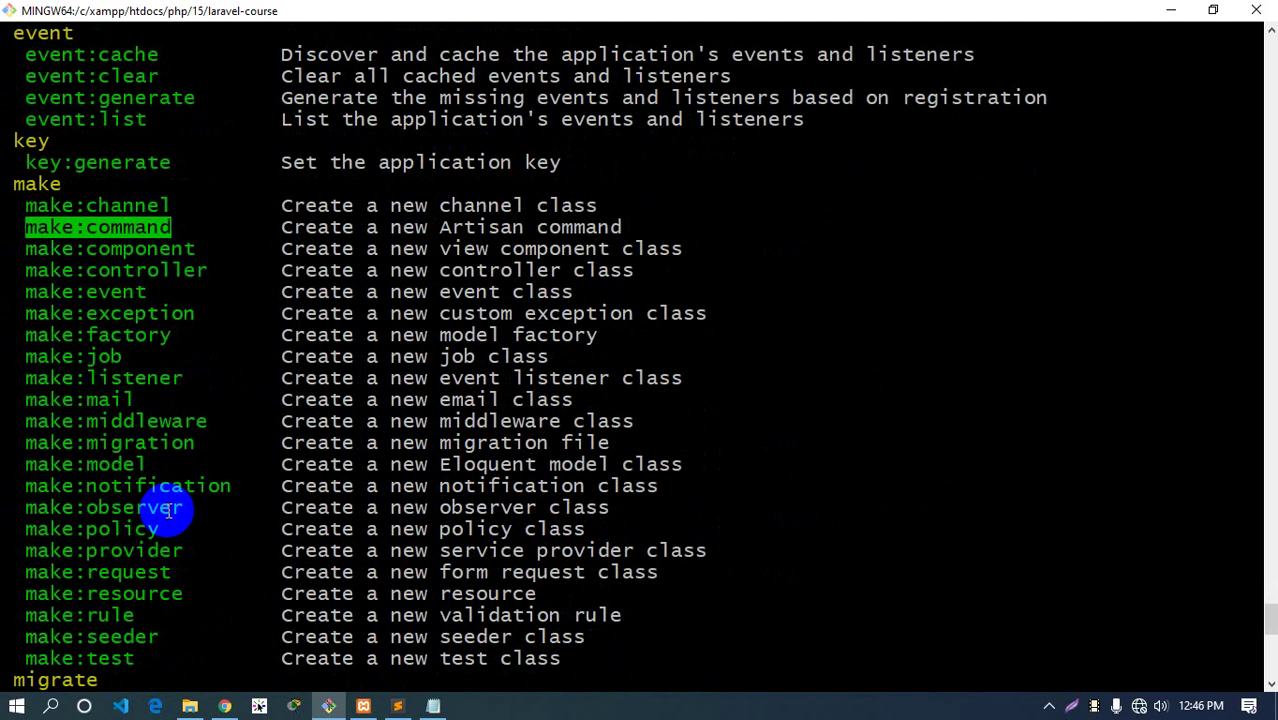
{"action": "scroll", "coordinate": [170, 510], "scroll_direction": "down", "scroll_amount": 7}
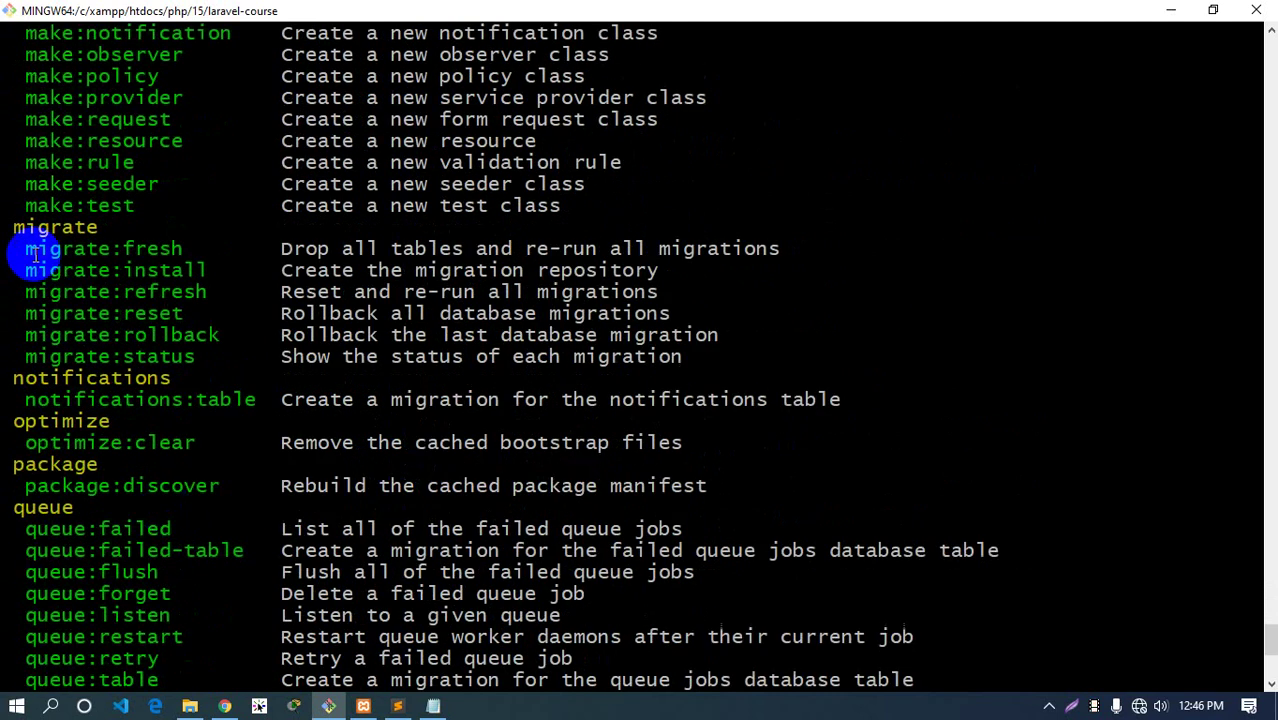
{"action": "left_click_drag", "start_coordinate": [29, 251], "coordinate": [183, 310]}
{"action": "scroll", "coordinate": [170, 512], "scroll_direction": "down", "scroll_amount": 5}
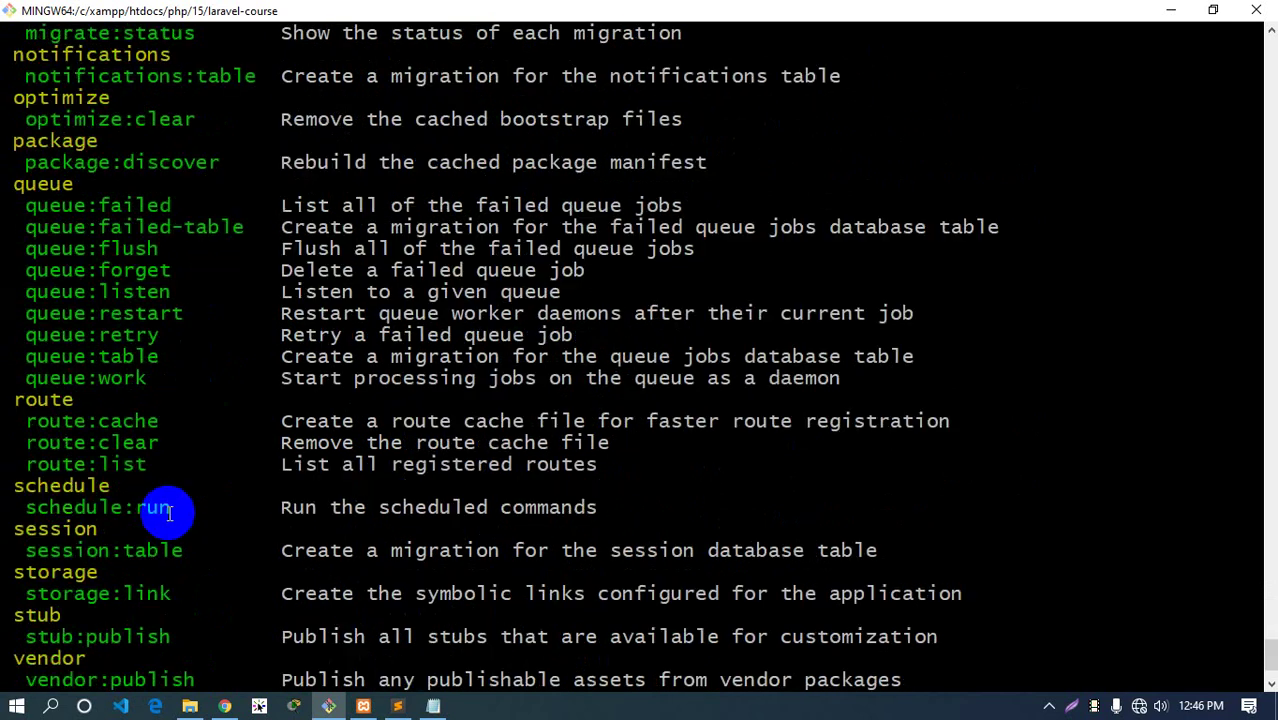
{"action": "scroll", "coordinate": [170, 512], "scroll_direction": "down", "scroll_amount": 2}
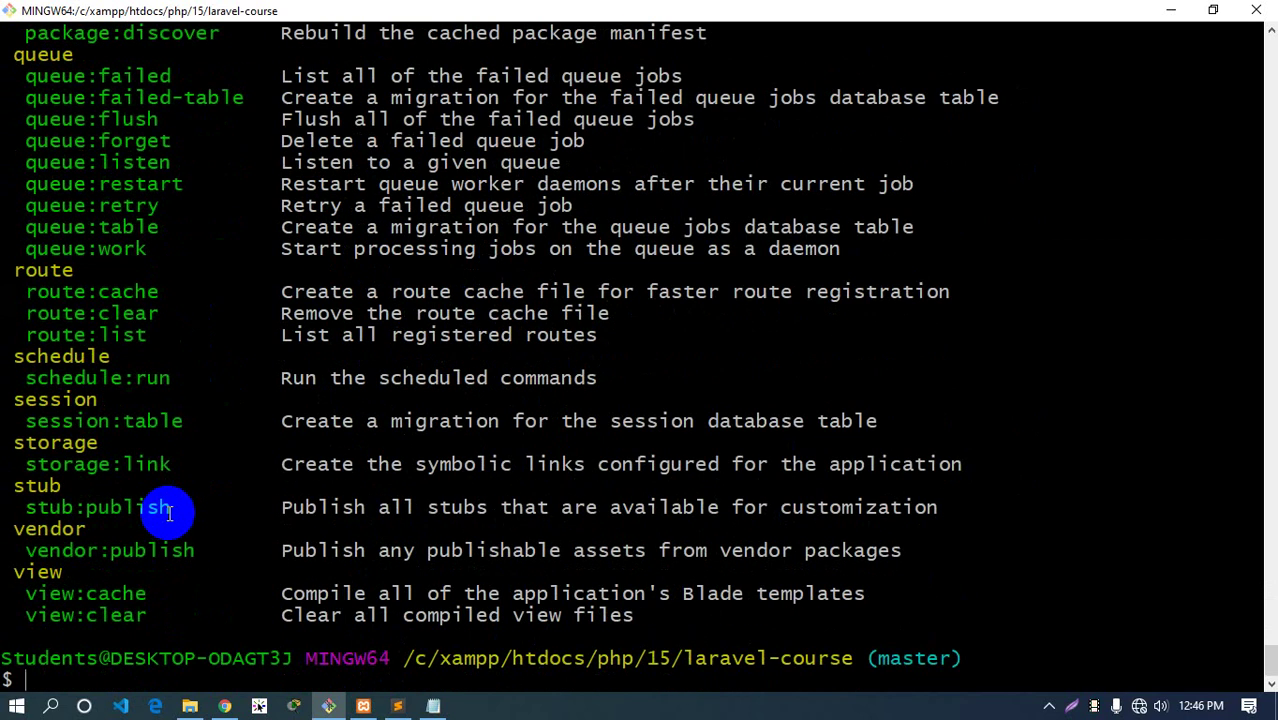
{"action": "key", "text": "ctrl+l"}
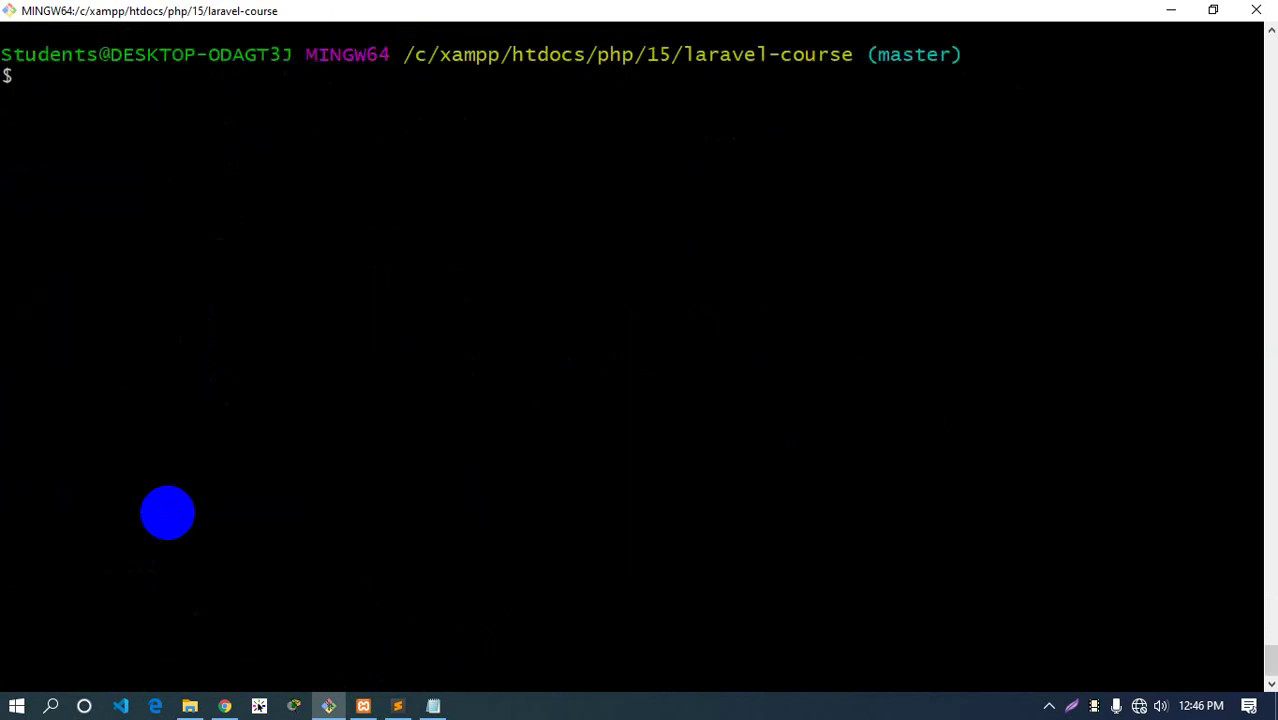
{"action": "type", "text": "pp"}
{"action": "type", "text": "hp artisan s"}
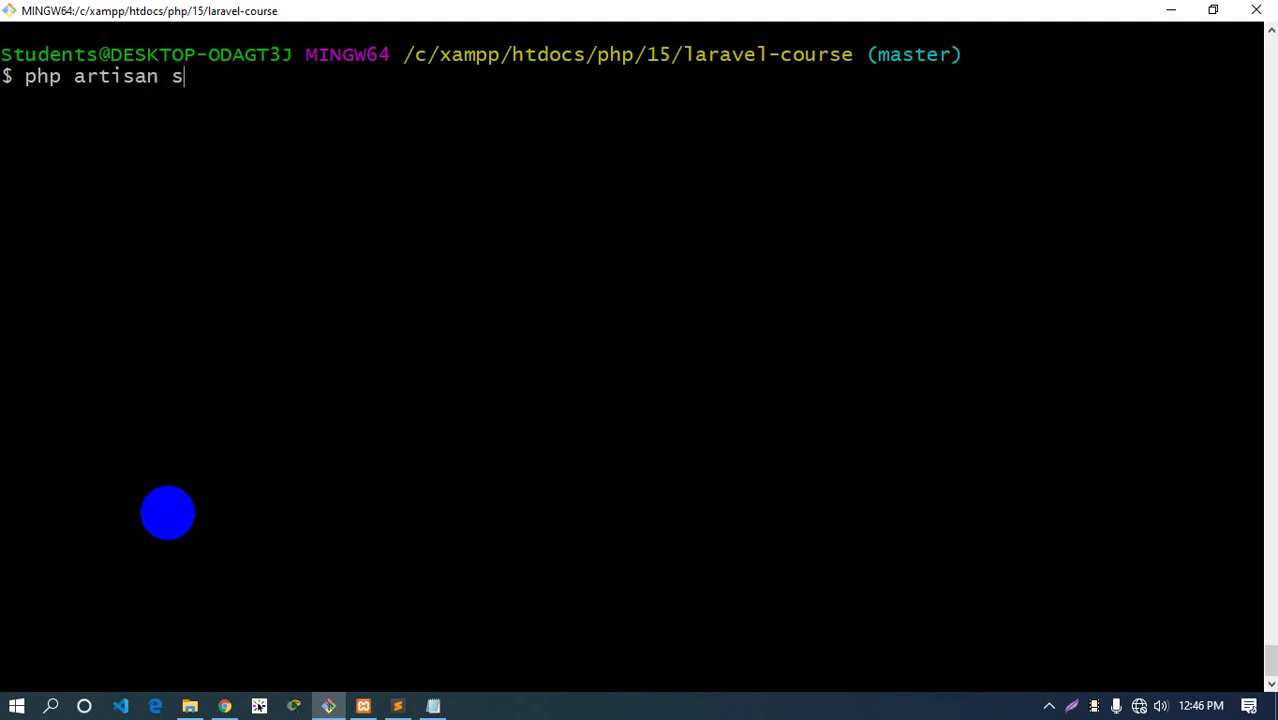
{"action": "type", "text": "erve"}
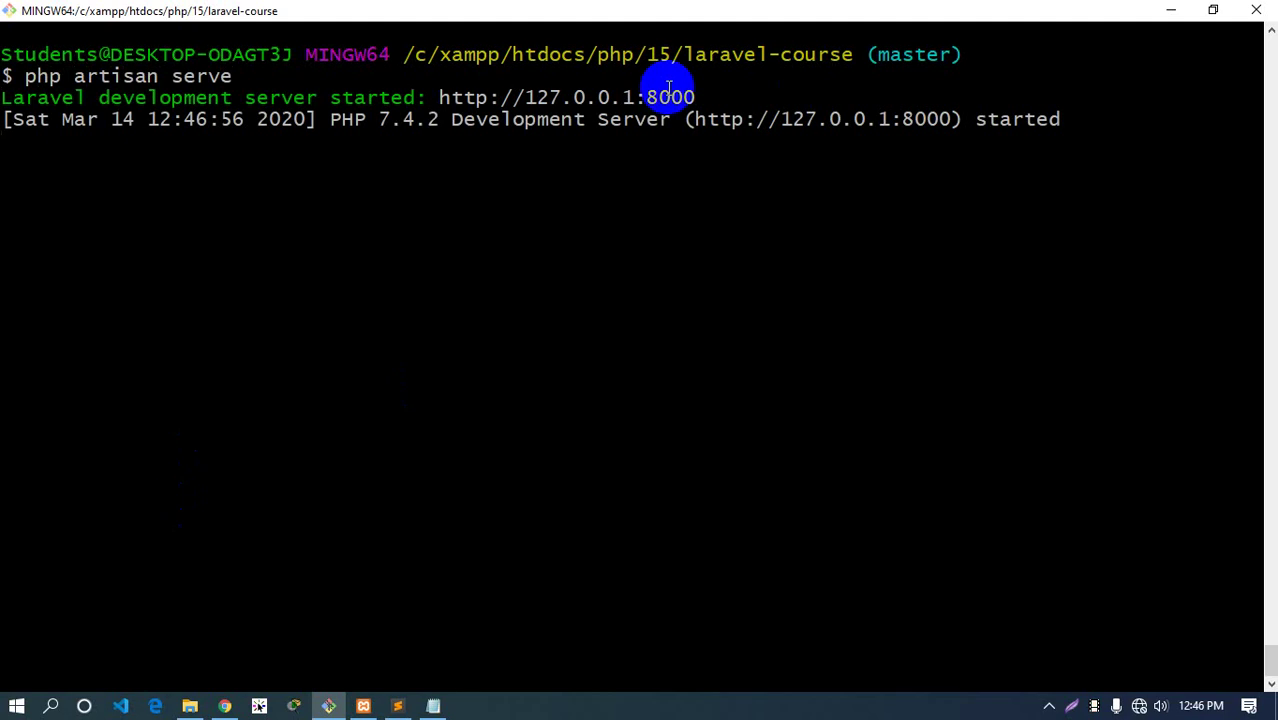
{"action": "left_click_drag", "start_coordinate": [434, 97], "coordinate": [664, 97]}
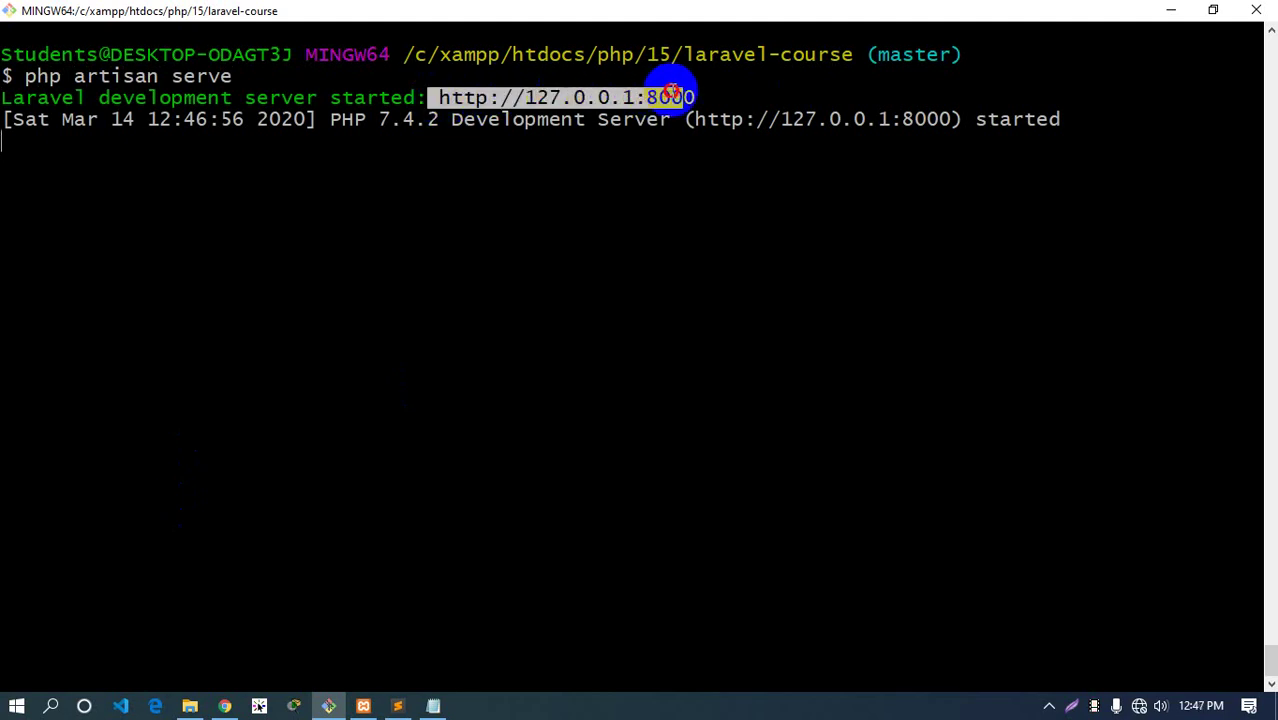
{"action": "right_click", "coordinate": [664, 98]}
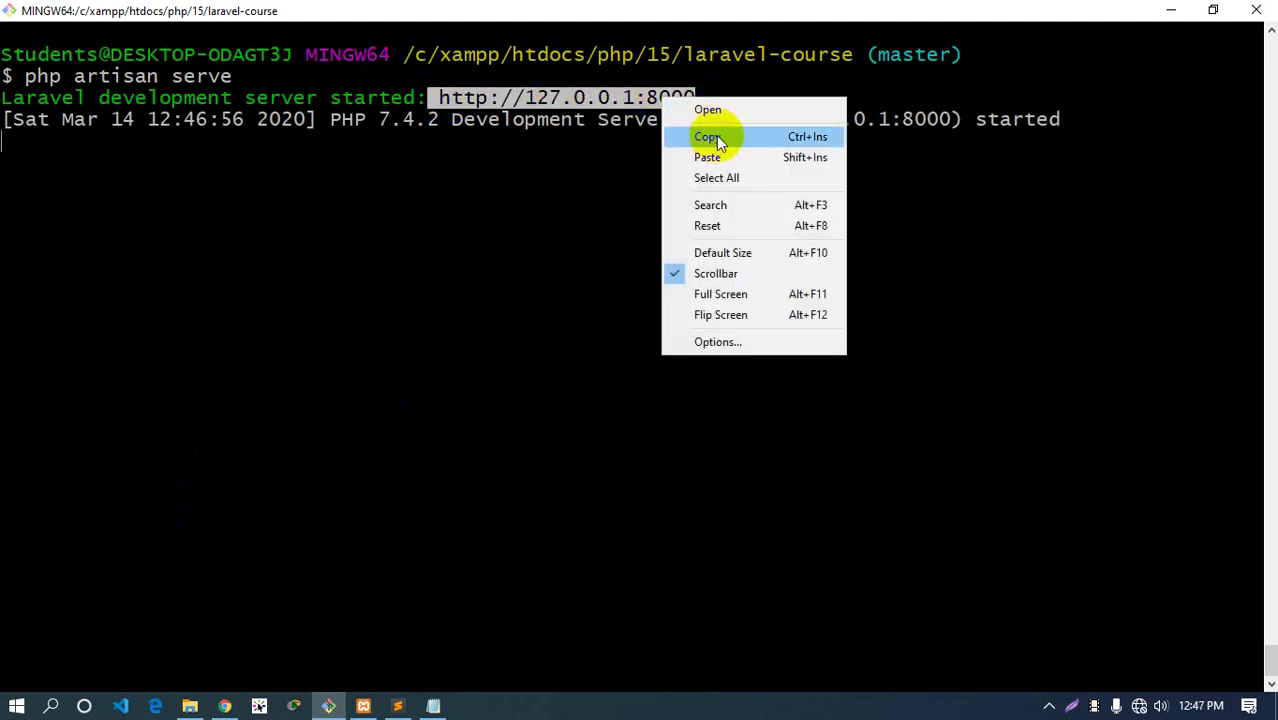
{"action": "left_click", "coordinate": [710, 136]}
{"action": "left_click", "coordinate": [224, 706]}
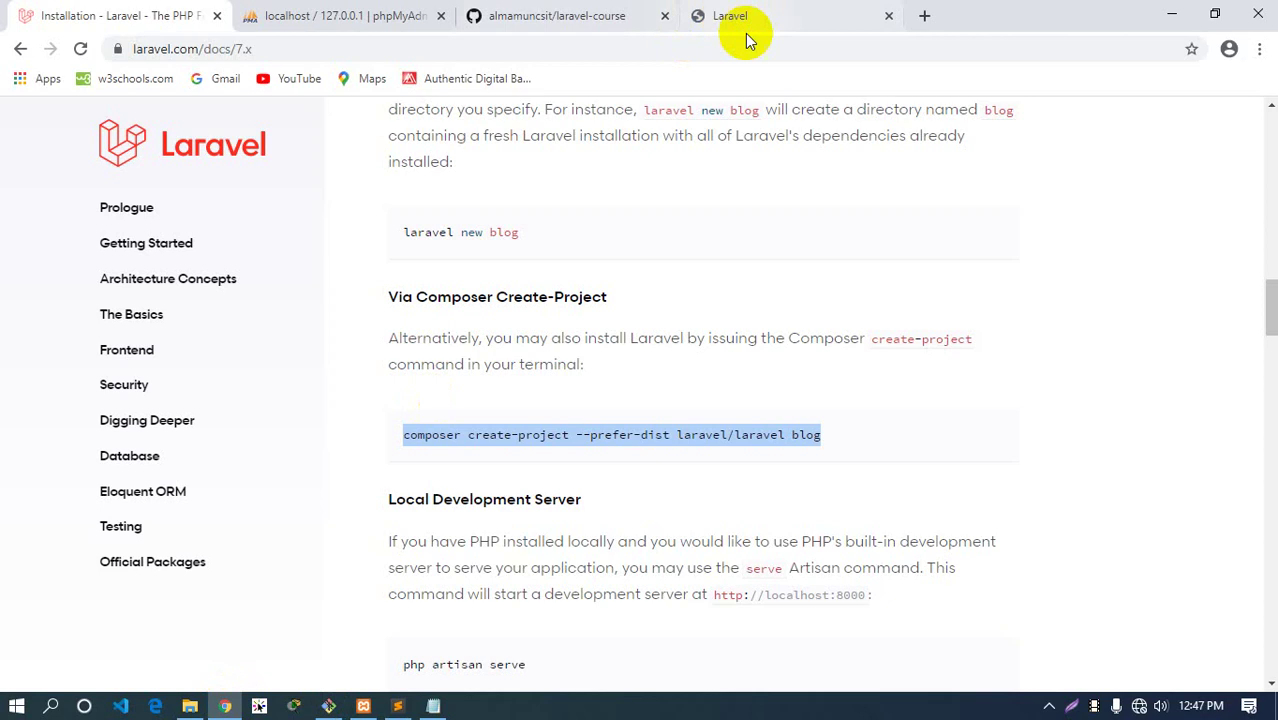
Load 127.0.0.1:8000 in a new Chrome tab and close the old Laravel tab
{"action": "left_click", "coordinate": [923, 16]}
{"action": "right_click", "coordinate": [843, 50]}
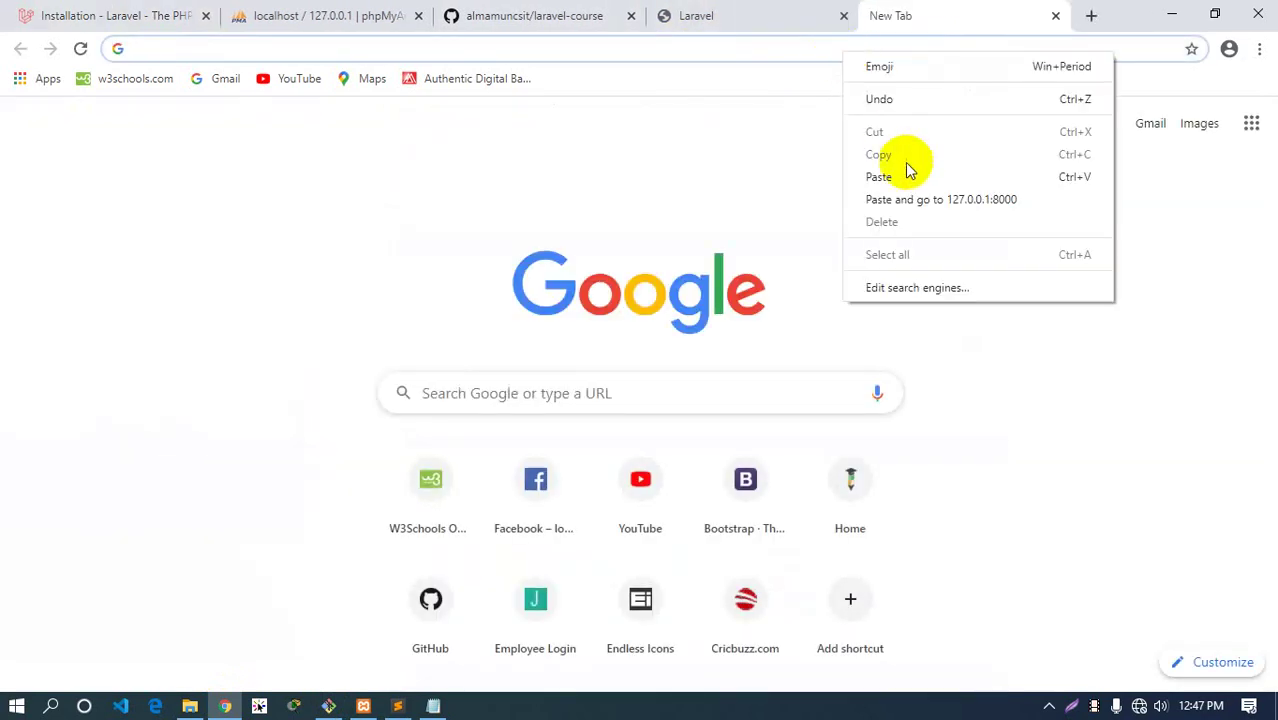
{"action": "left_click", "coordinate": [890, 177]}
{"action": "key", "text": "Return"}
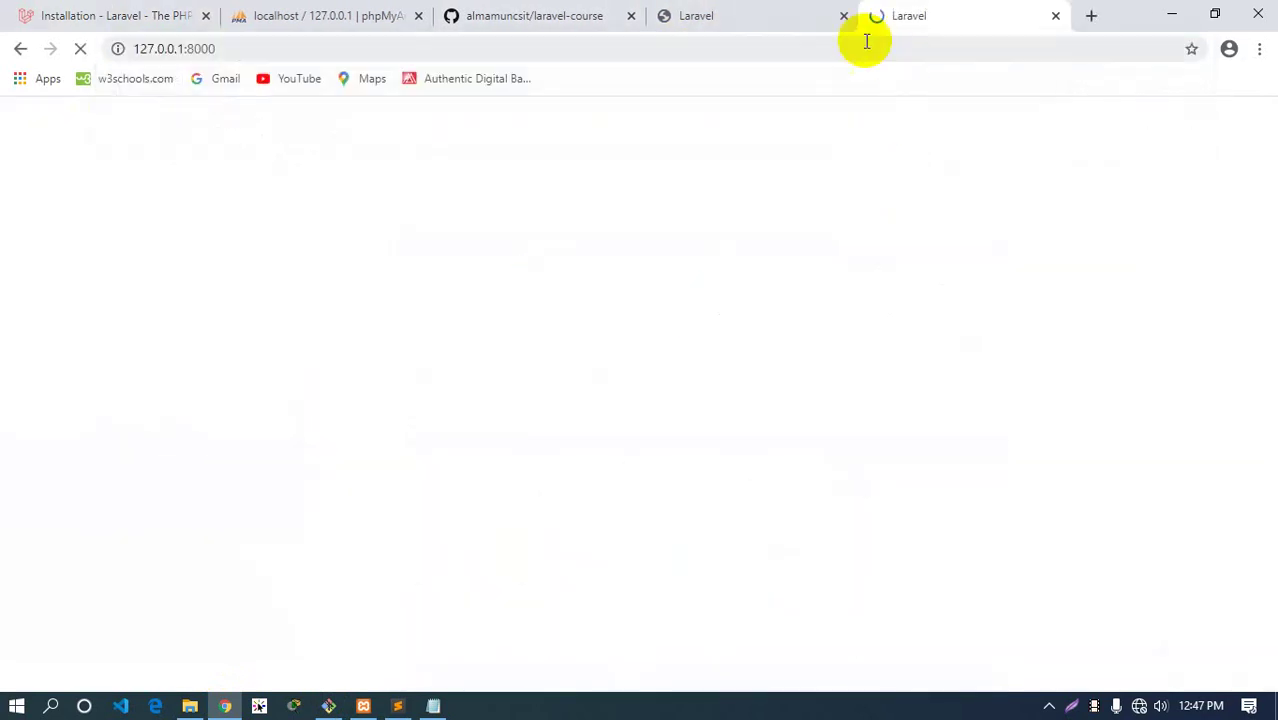
{"action": "left_click", "coordinate": [843, 16]}
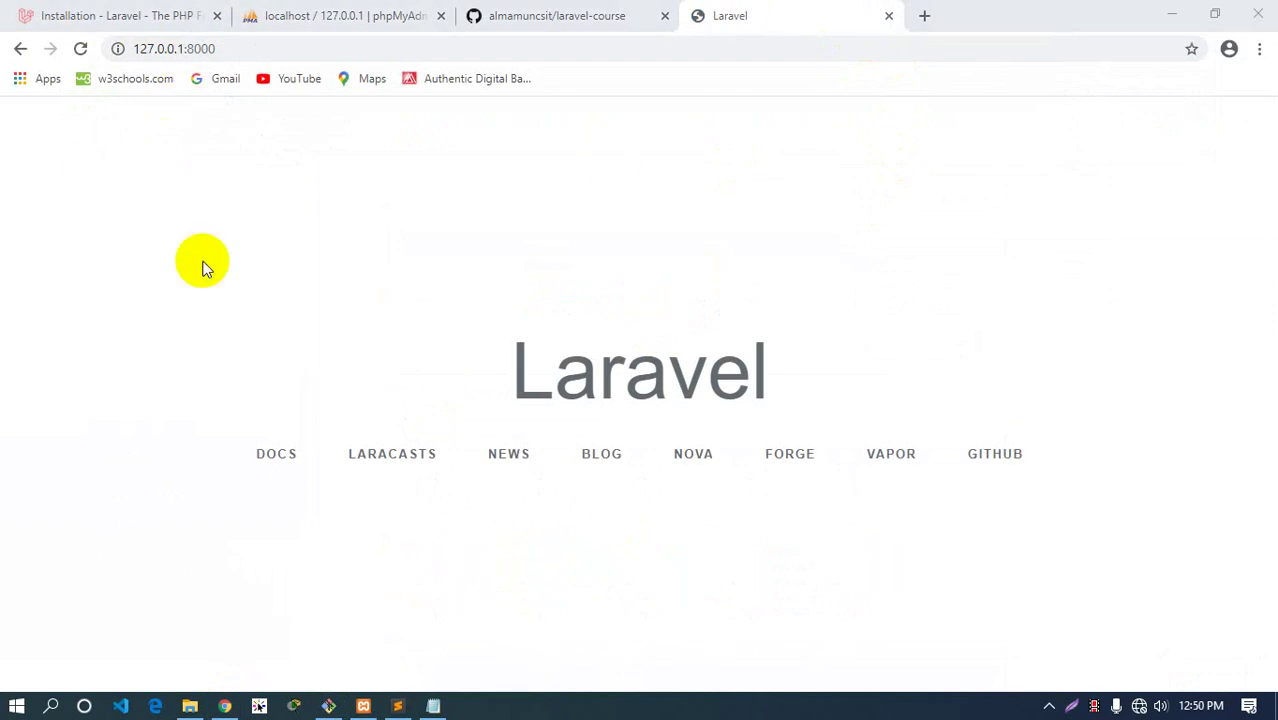
Clear the leftover address selections in the terminal and the browser
{"action": "left_click", "coordinate": [328, 706]}
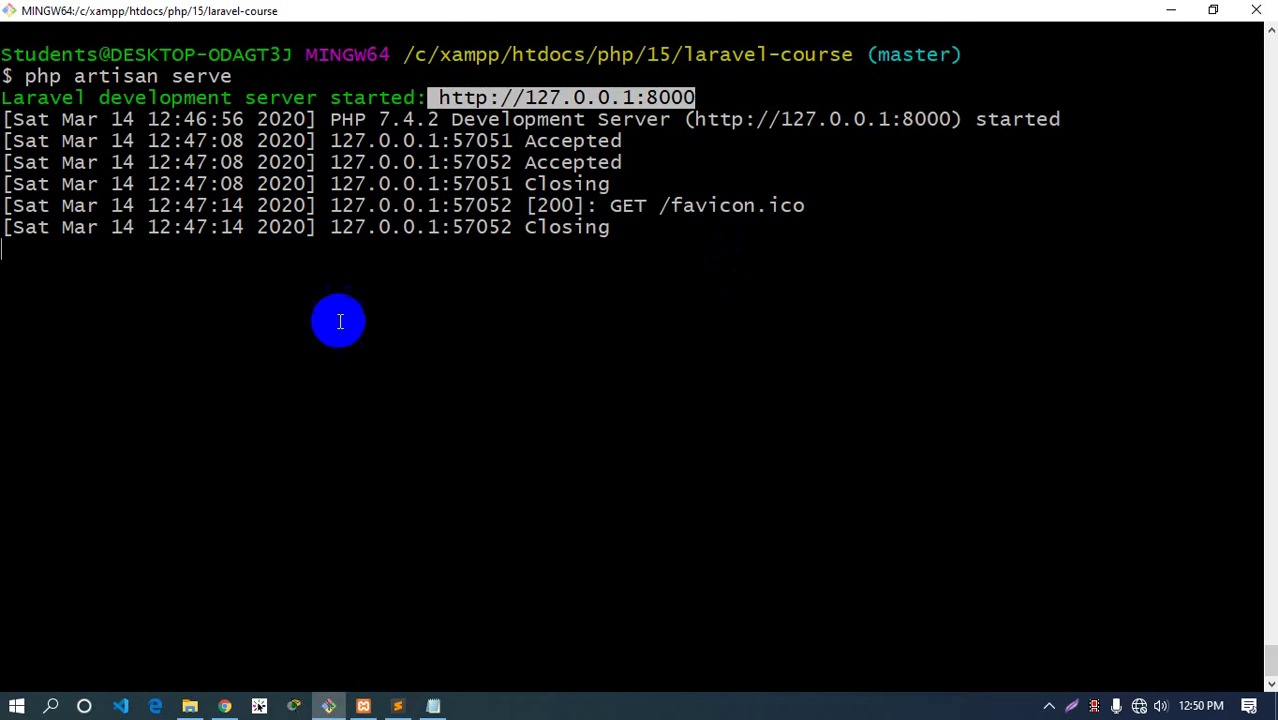
{"action": "left_click", "coordinate": [611, 237]}
{"action": "left_click", "coordinate": [225, 706]}
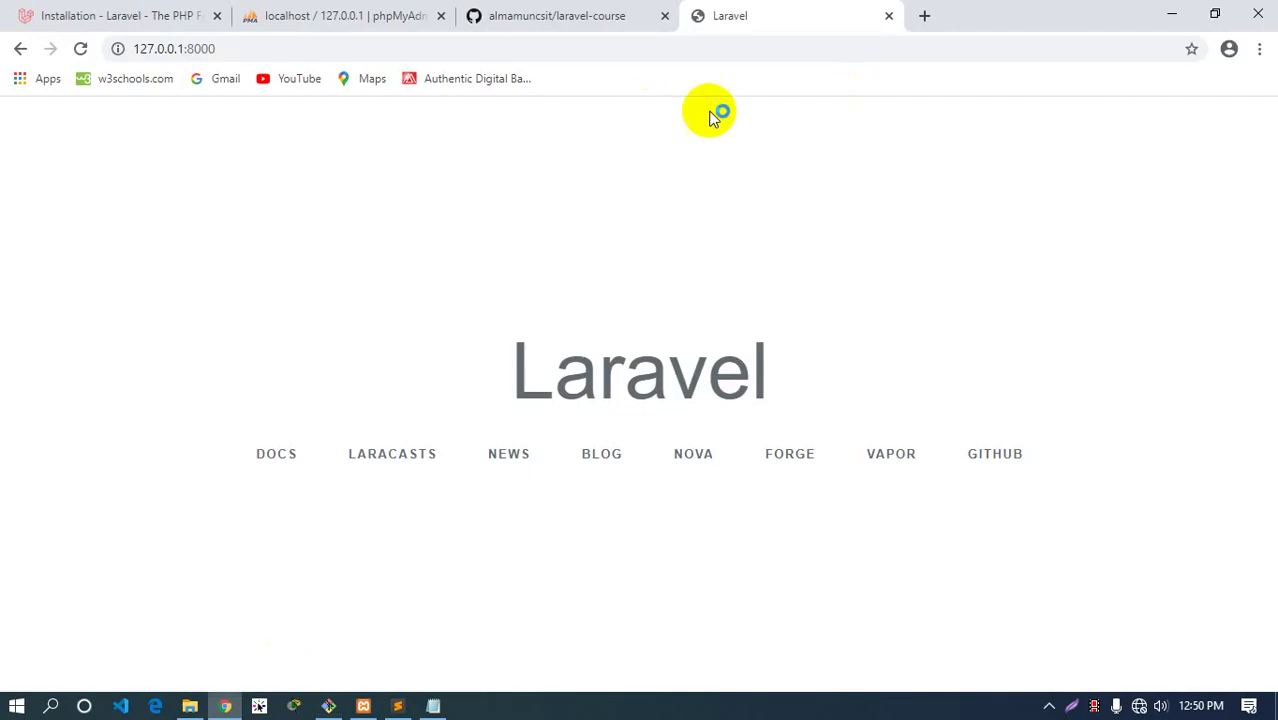
{"action": "left_click", "coordinate": [540, 48]}
{"action": "left_click", "coordinate": [112, 356]}
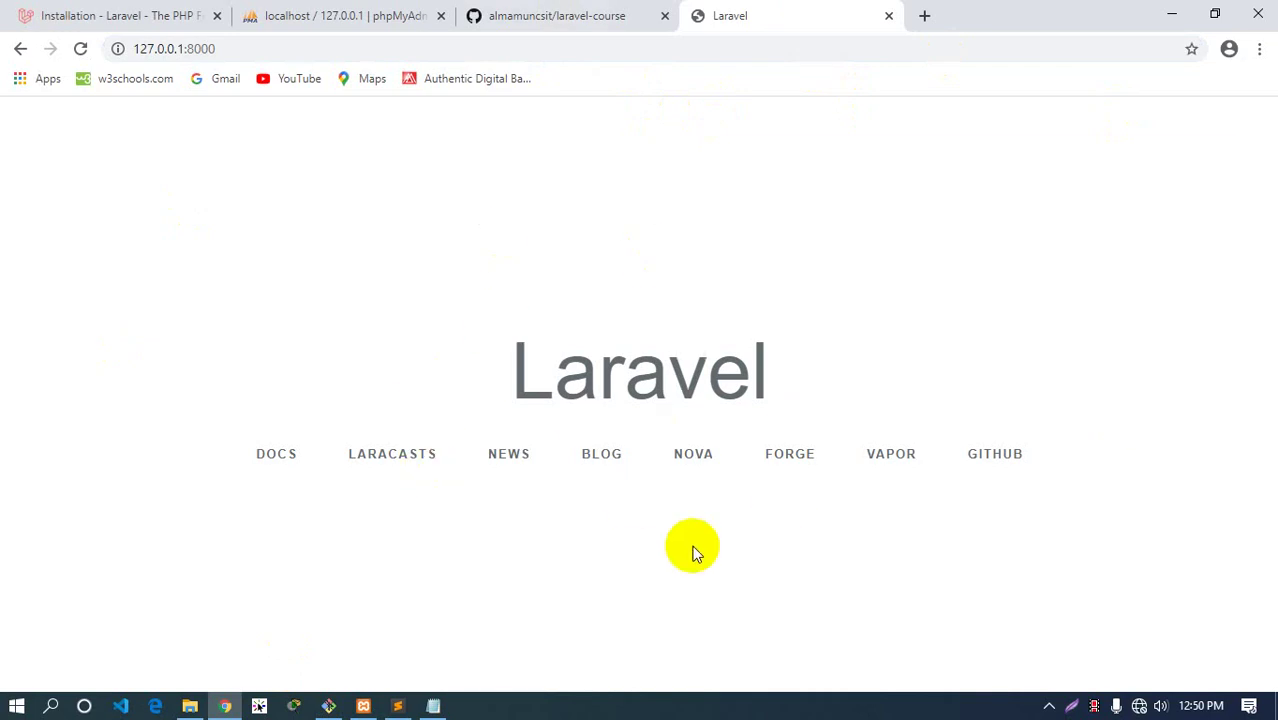
{"action": "left_click", "coordinate": [398, 706]}
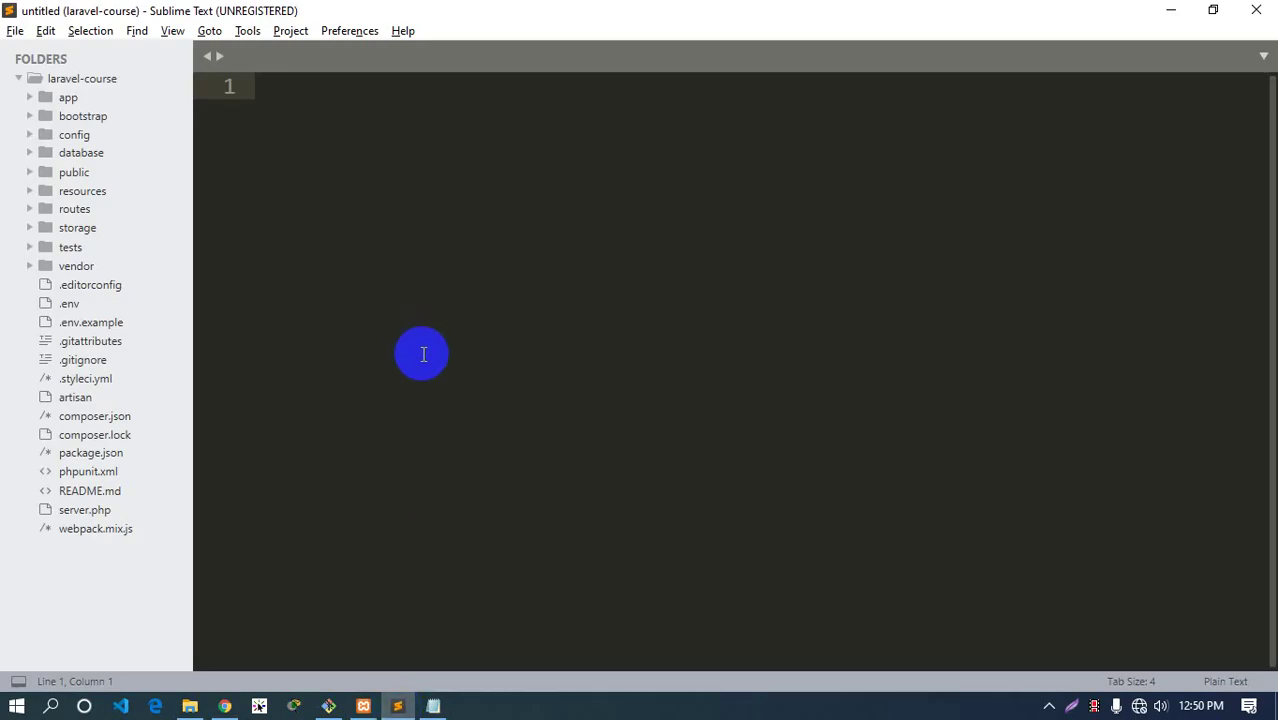
Open .env and highlight the DB_ settings on lines 9–14: mysql, laravel, root, empty password
{"action": "left_click", "coordinate": [70, 303]}
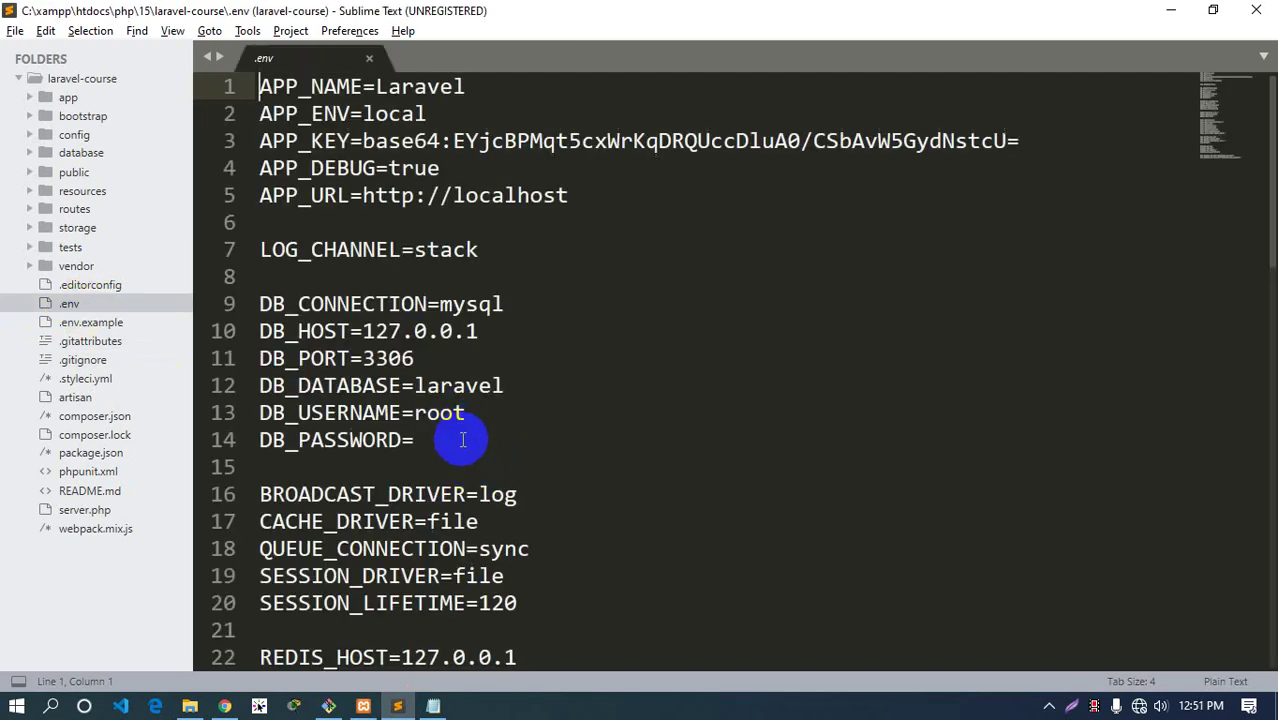
{"action": "scroll", "coordinate": [456, 437], "scroll_direction": "down", "scroll_amount": 10}
{"action": "scroll", "coordinate": [494, 434], "scroll_direction": "up", "scroll_amount": 2}
{"action": "scroll", "coordinate": [504, 447], "scroll_direction": "up", "scroll_amount": 8}
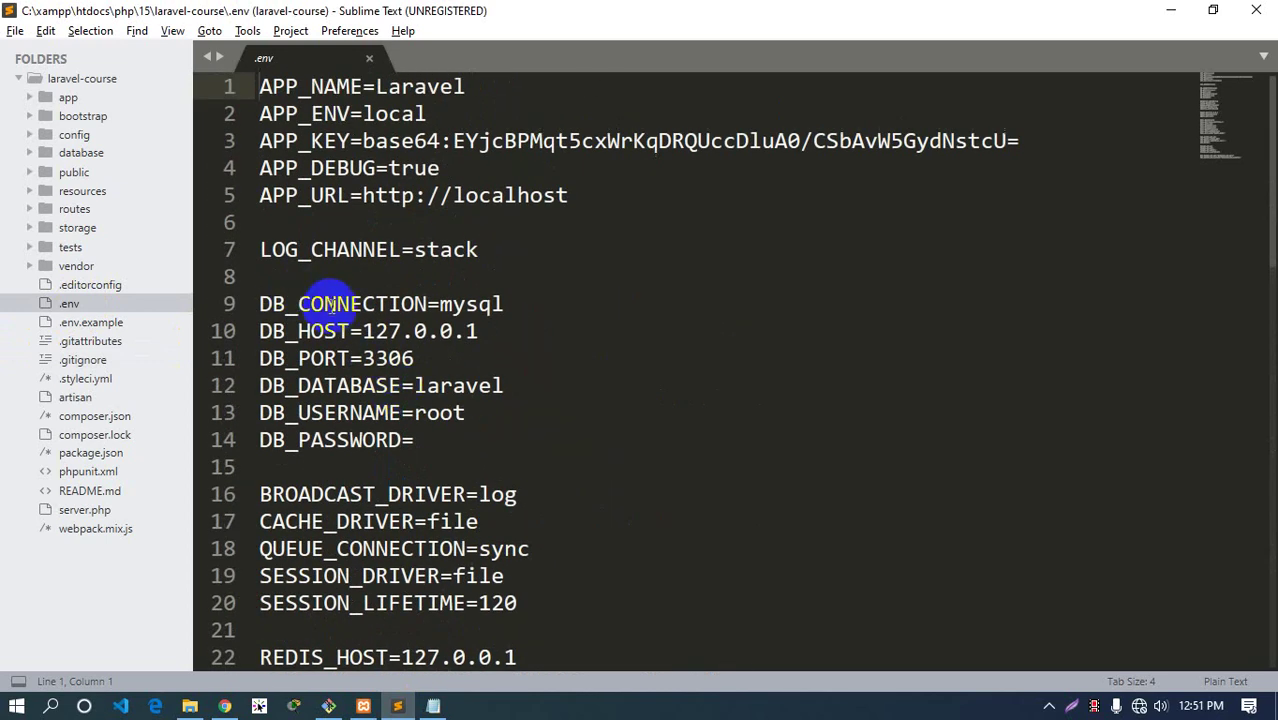
{"action": "double_click", "coordinate": [330, 307]}
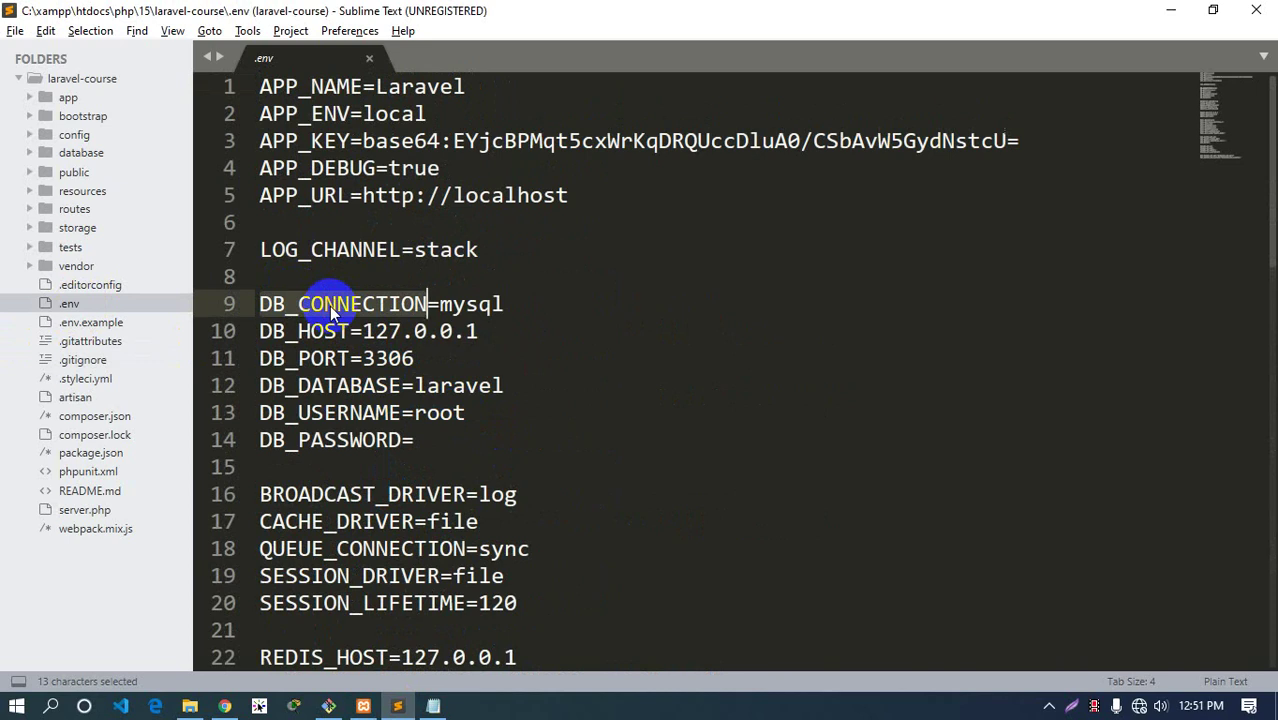
{"action": "left_click_drag", "start_coordinate": [418, 442], "coordinate": [263, 318]}
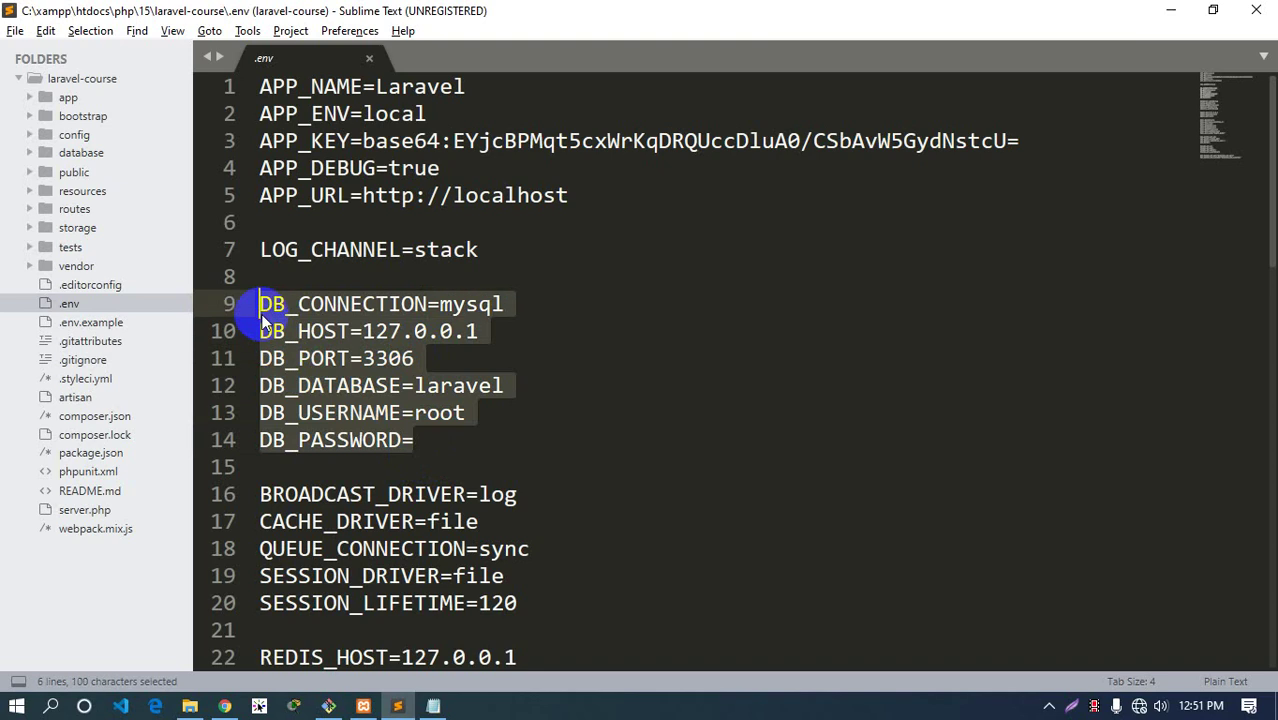
{"action": "double_click", "coordinate": [336, 386]}
{"action": "double_click", "coordinate": [347, 413]}
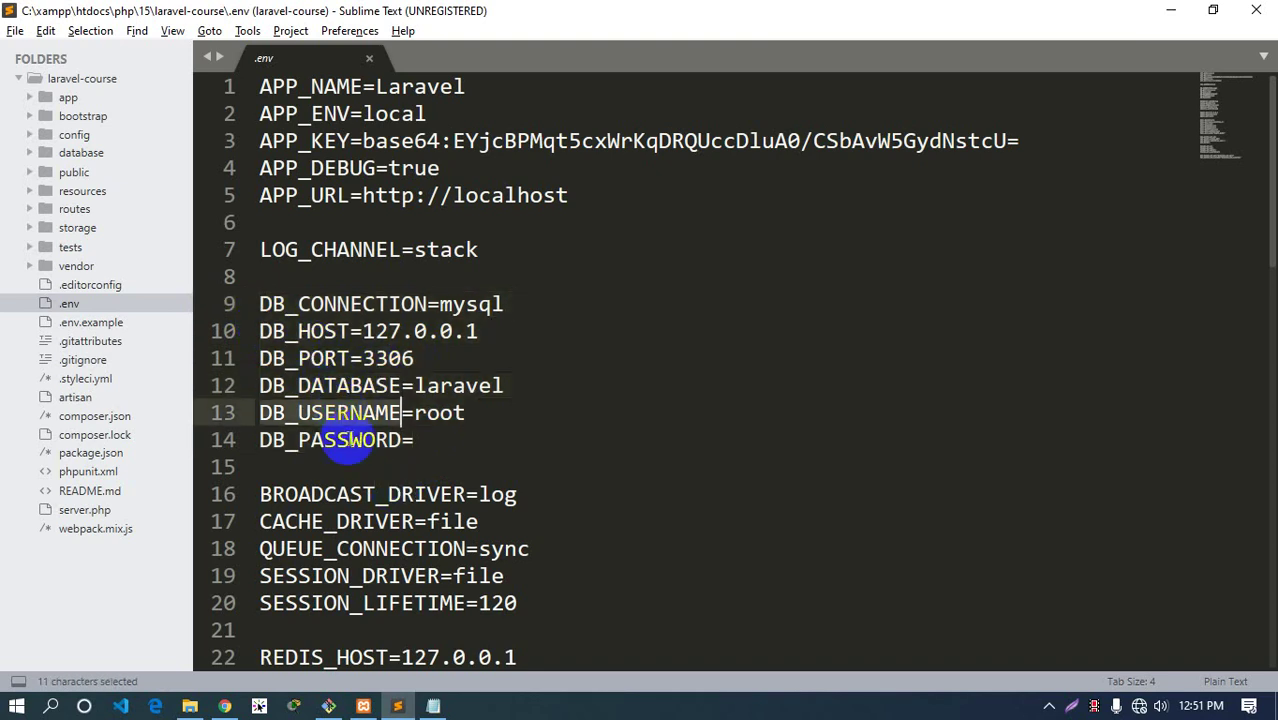
{"action": "double_click", "coordinate": [345, 441]}
{"action": "double_click", "coordinate": [466, 388]}
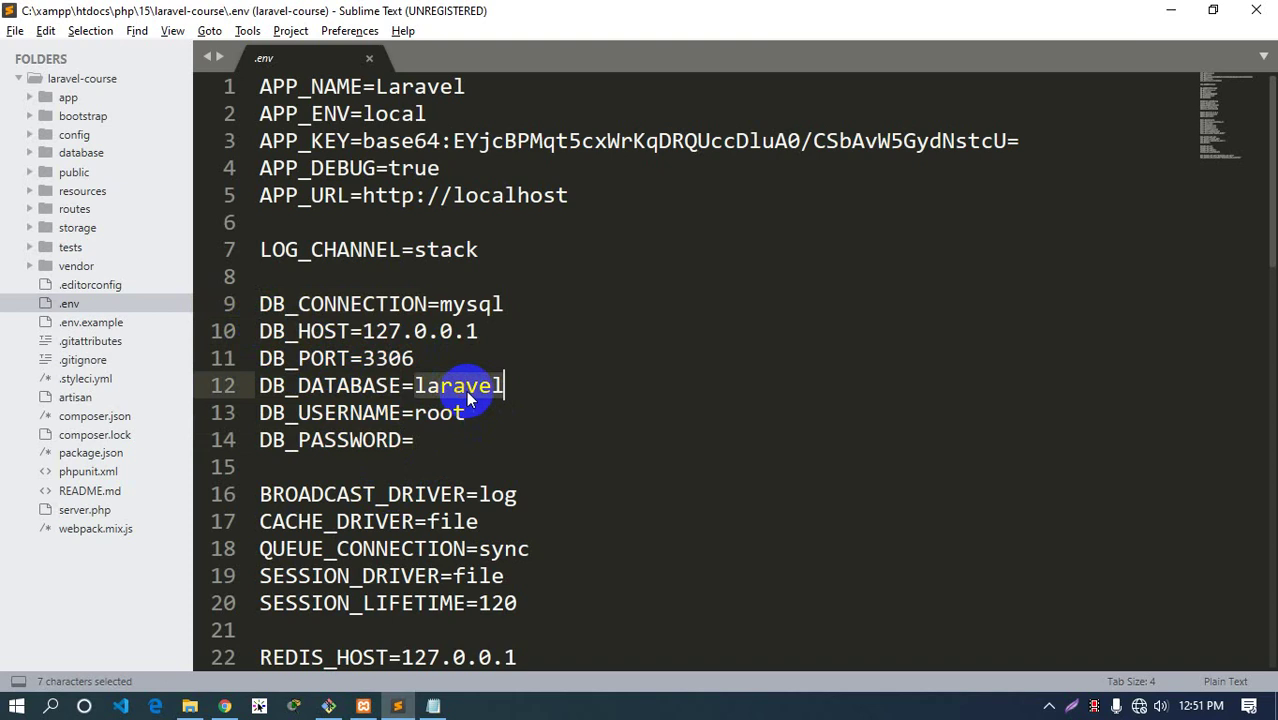
{"action": "double_click", "coordinate": [441, 413]}
{"action": "left_click", "coordinate": [445, 440]}
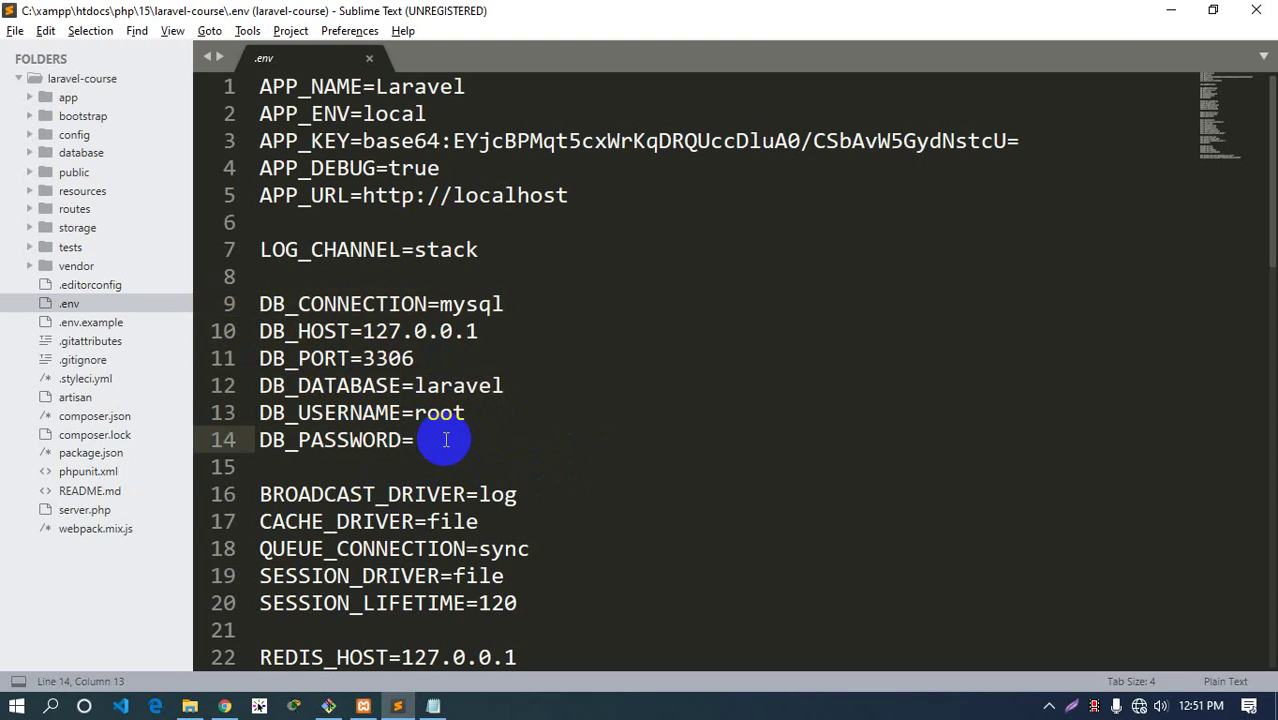
{"action": "scroll", "coordinate": [446, 440], "scroll_direction": "down", "scroll_amount": 4}
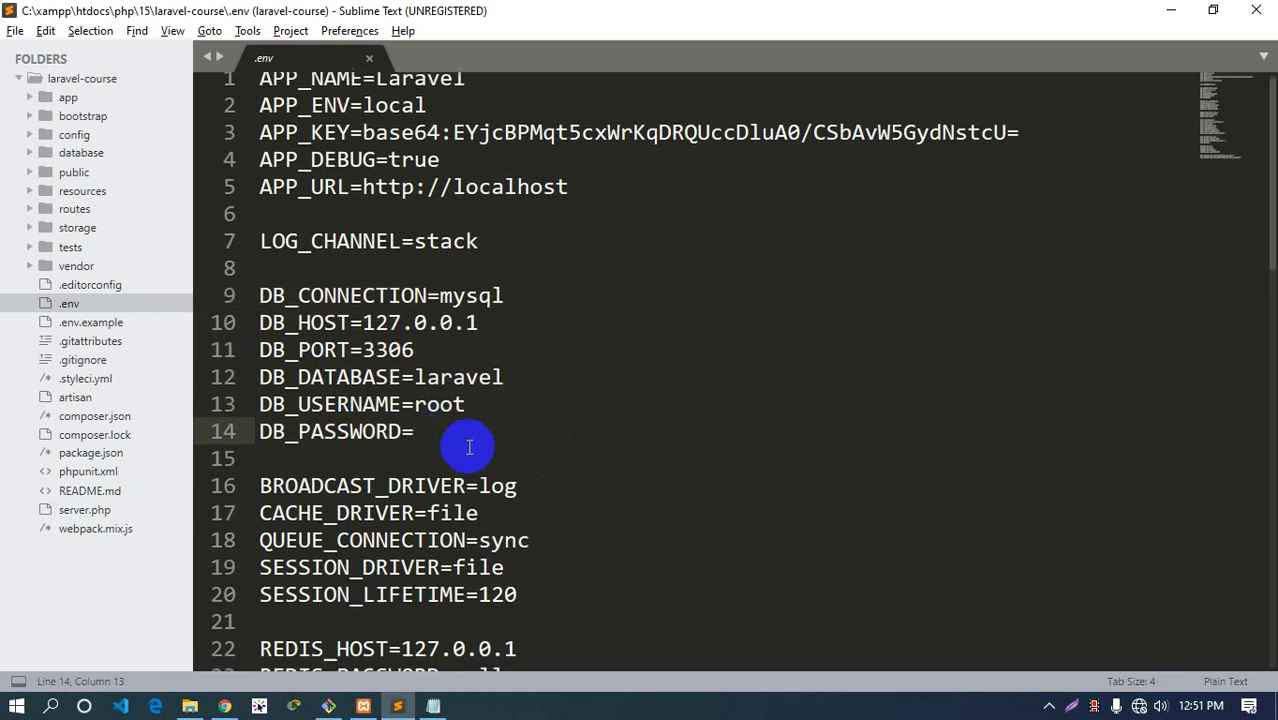
{"action": "double_click", "coordinate": [328, 385]}
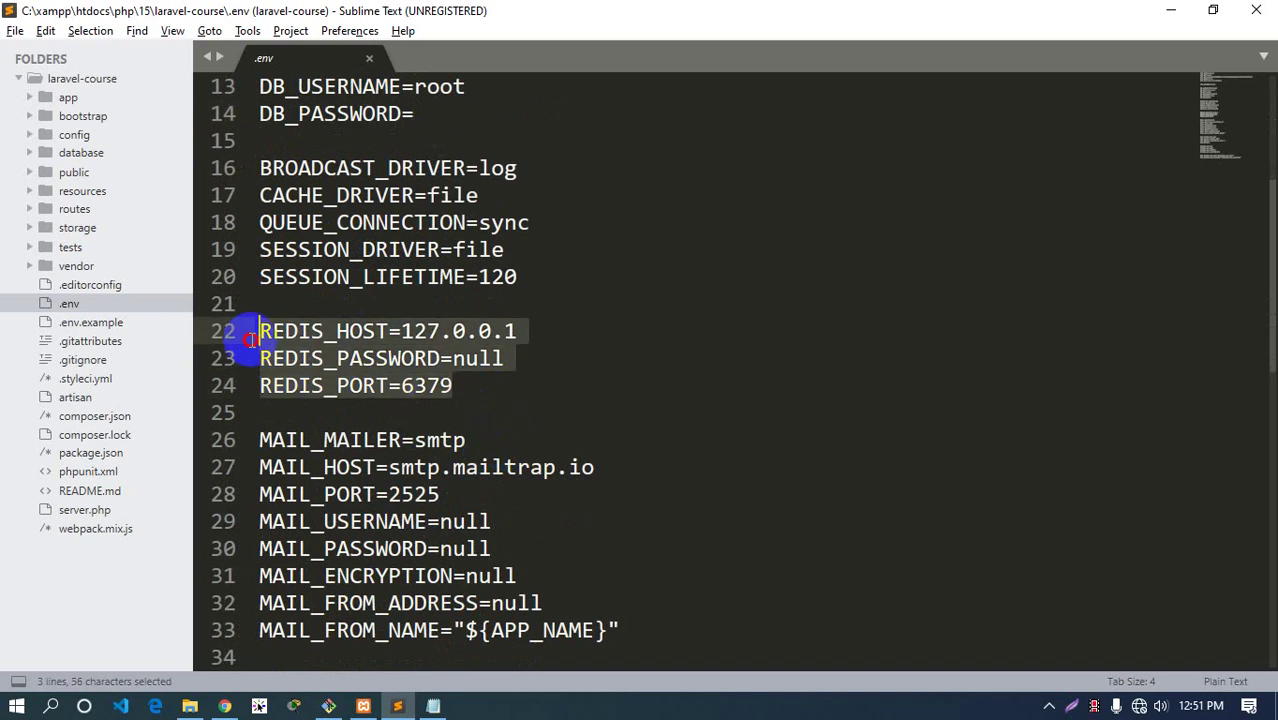
{"action": "left_click_drag", "start_coordinate": [243, 336], "coordinate": [456, 390]}
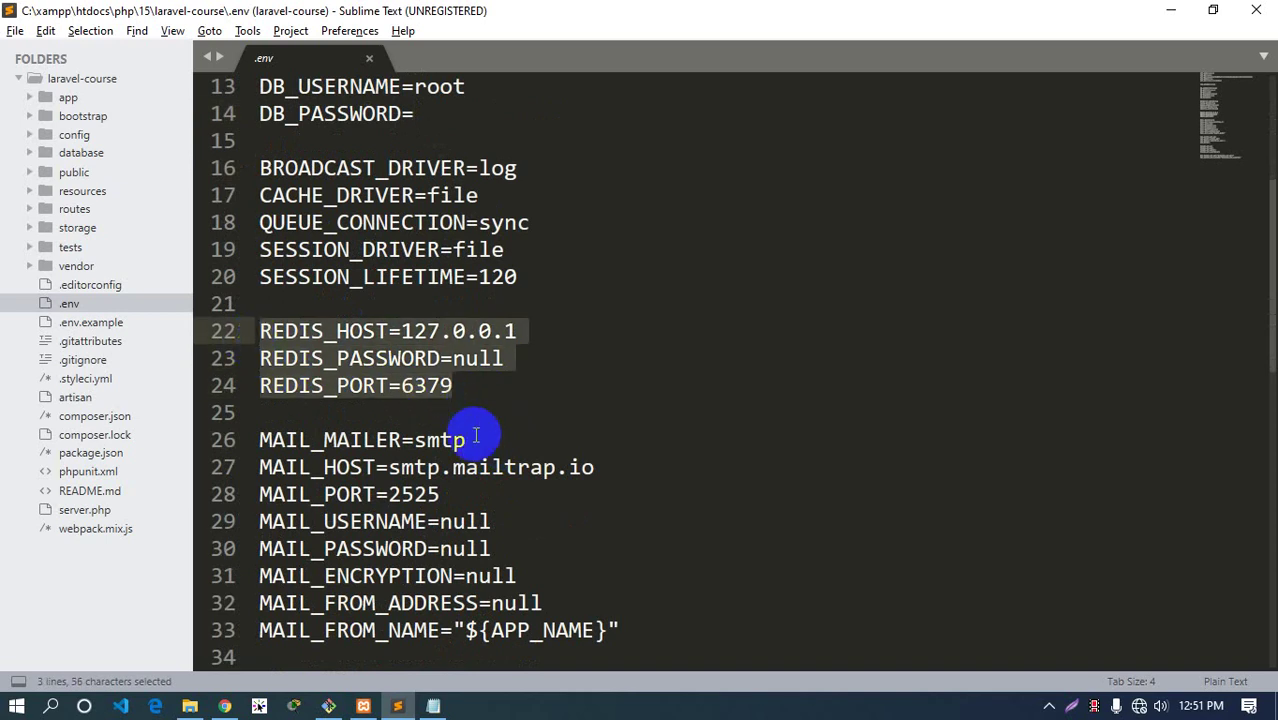
{"action": "scroll", "coordinate": [445, 436], "scroll_direction": "down", "scroll_amount": 4}
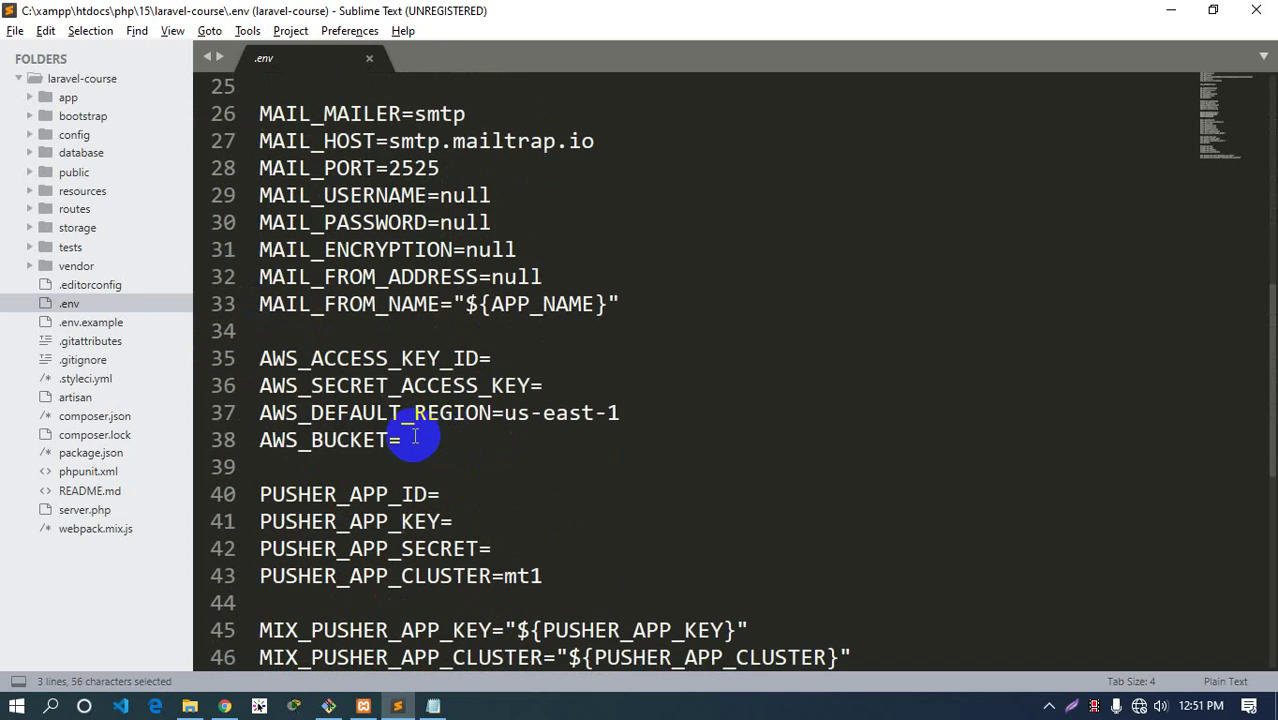
{"action": "left_click_drag", "start_coordinate": [622, 305], "coordinate": [265, 113]}
{"action": "scroll", "coordinate": [476, 280], "scroll_direction": "up", "scroll_amount": 1}
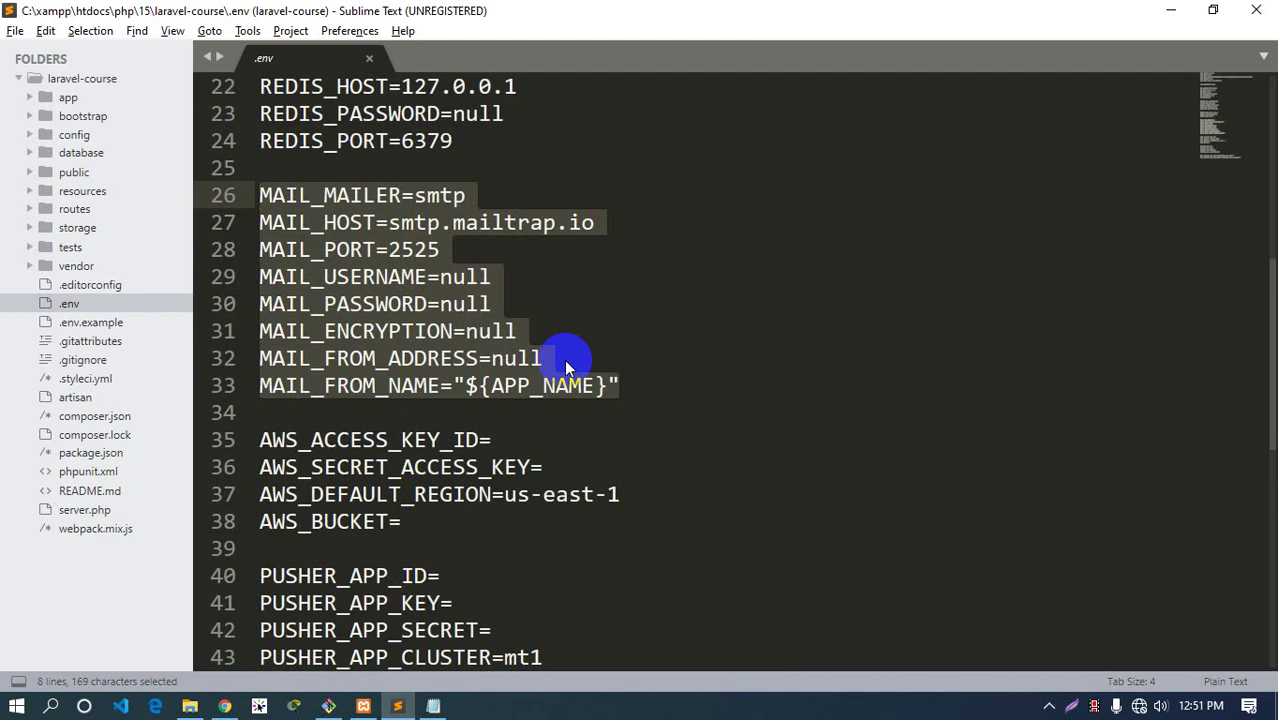
{"action": "scroll", "coordinate": [551, 360], "scroll_direction": "down", "scroll_amount": 3}
{"action": "left_click", "coordinate": [403, 270]}
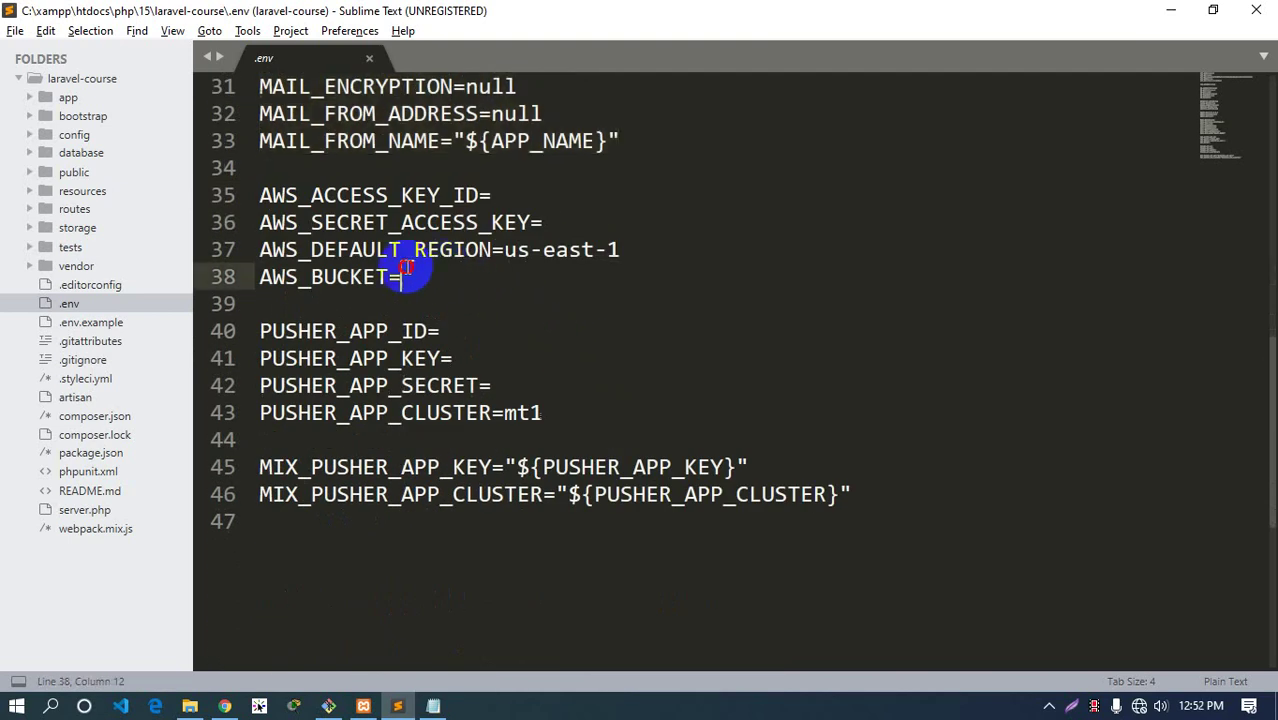
{"action": "left_click_drag", "start_coordinate": [403, 276], "coordinate": [228, 193]}
{"action": "left_click", "coordinate": [428, 277]}
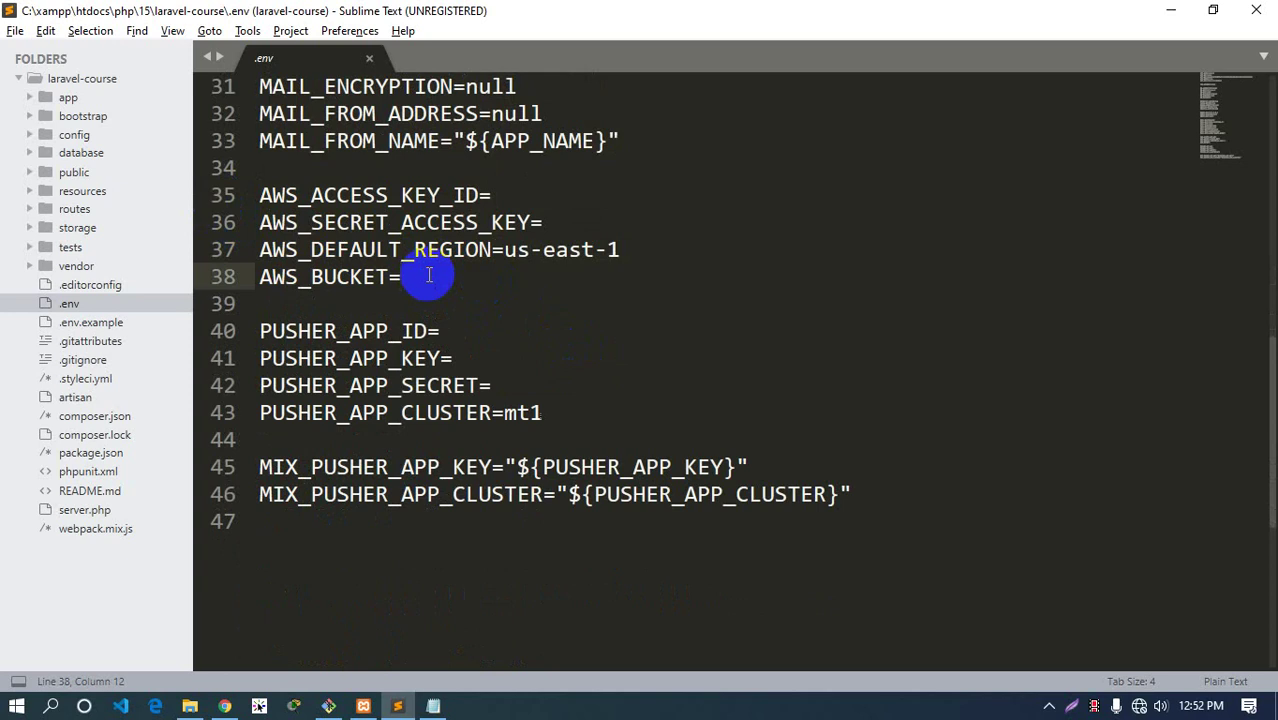
{"action": "left_click_drag", "start_coordinate": [568, 410], "coordinate": [257, 330]}
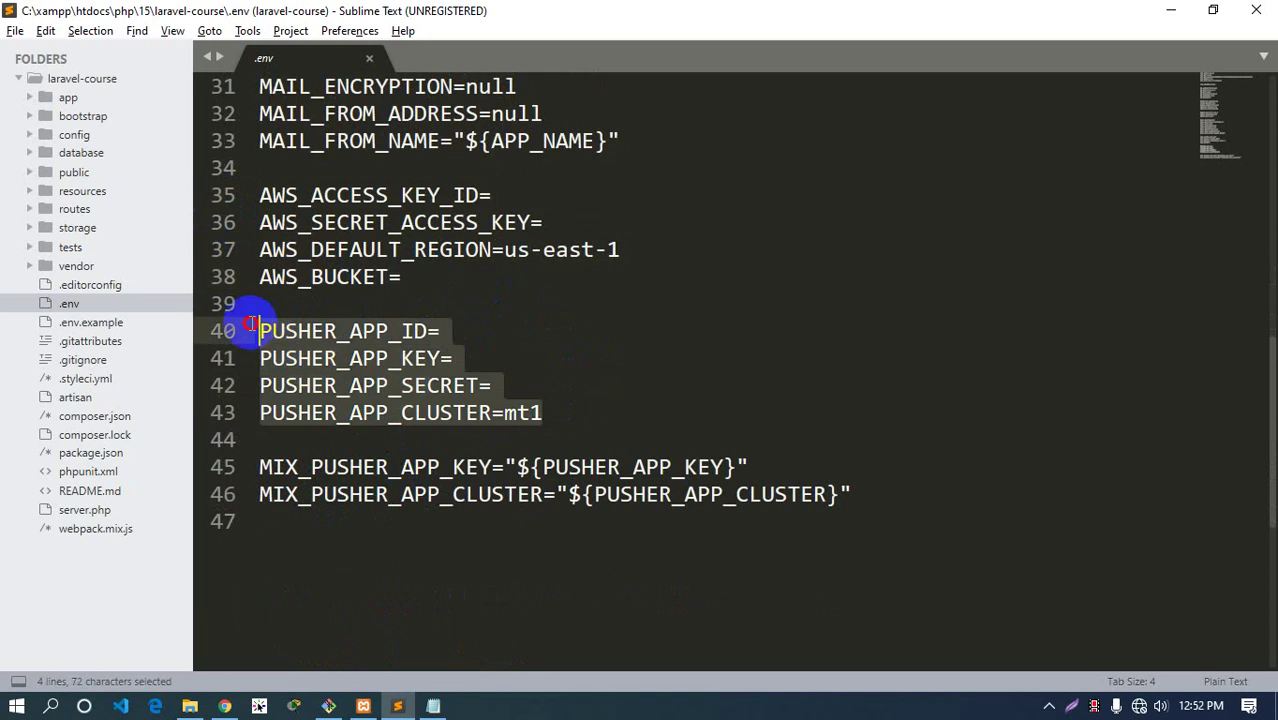
{"action": "left_click", "coordinate": [584, 420]}
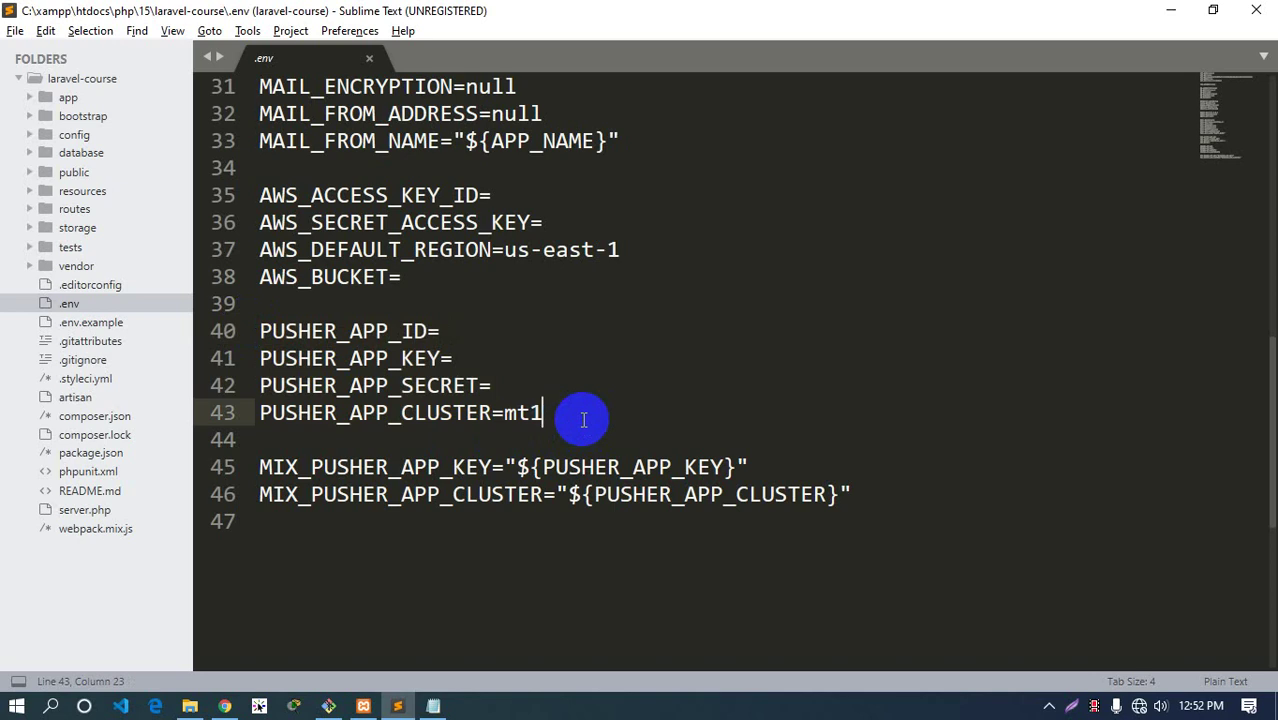
{"action": "scroll", "coordinate": [573, 416], "scroll_direction": "up", "scroll_amount": 10}
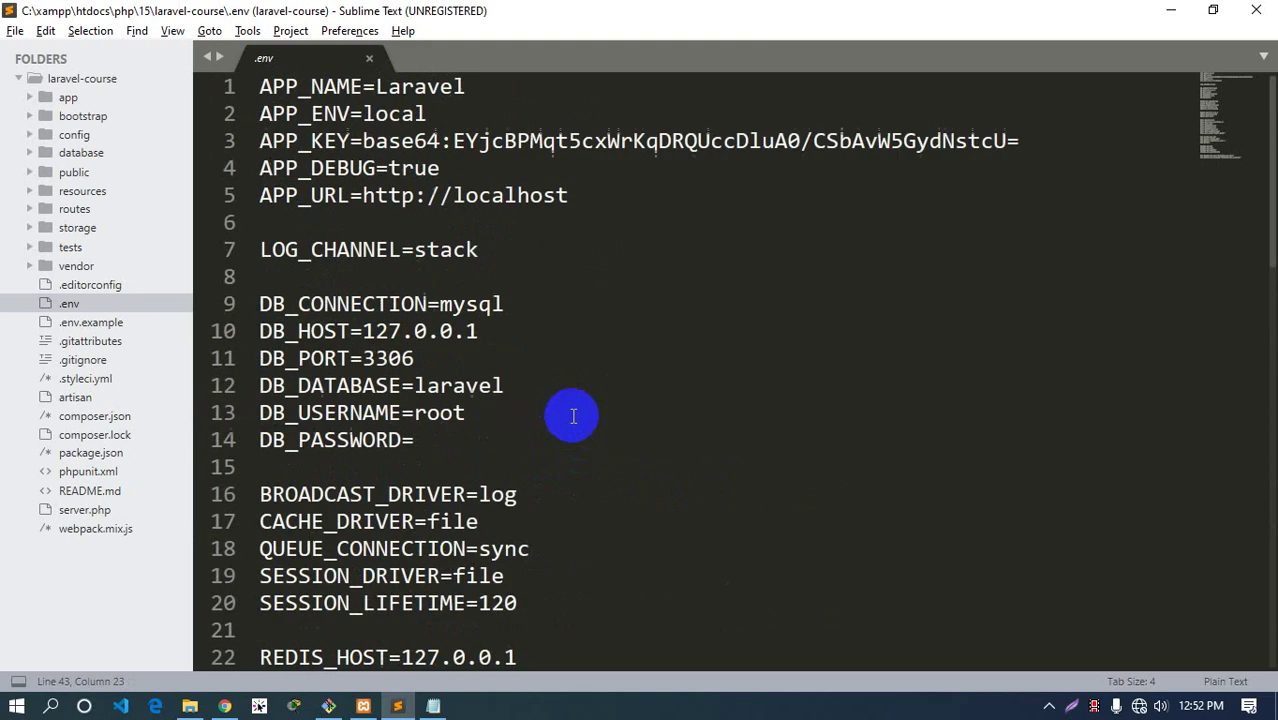
Close .env and open config/app.php, scrolling to the app 'name' setting on line 16
{"action": "left_click", "coordinate": [375, 60]}
{"action": "left_click", "coordinate": [100, 134]}
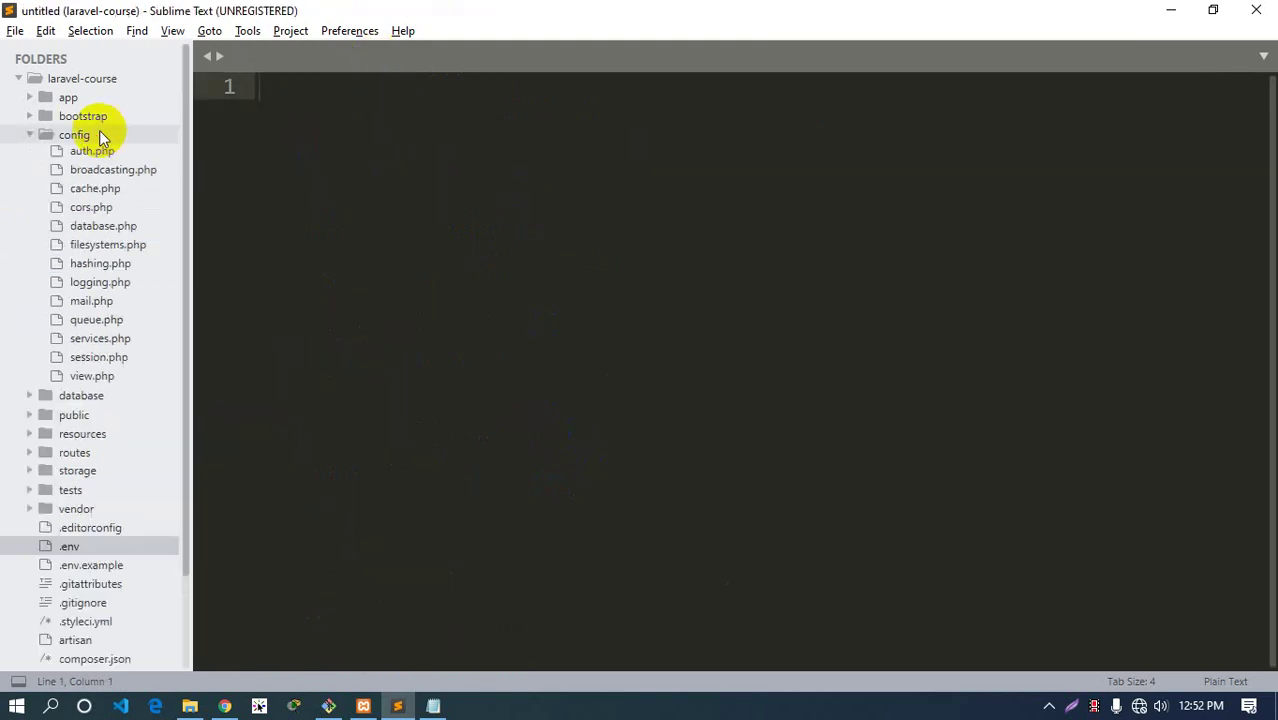
{"action": "left_click", "coordinate": [100, 154]}
{"action": "scroll", "coordinate": [655, 375], "scroll_direction": "down", "scroll_amount": 12}
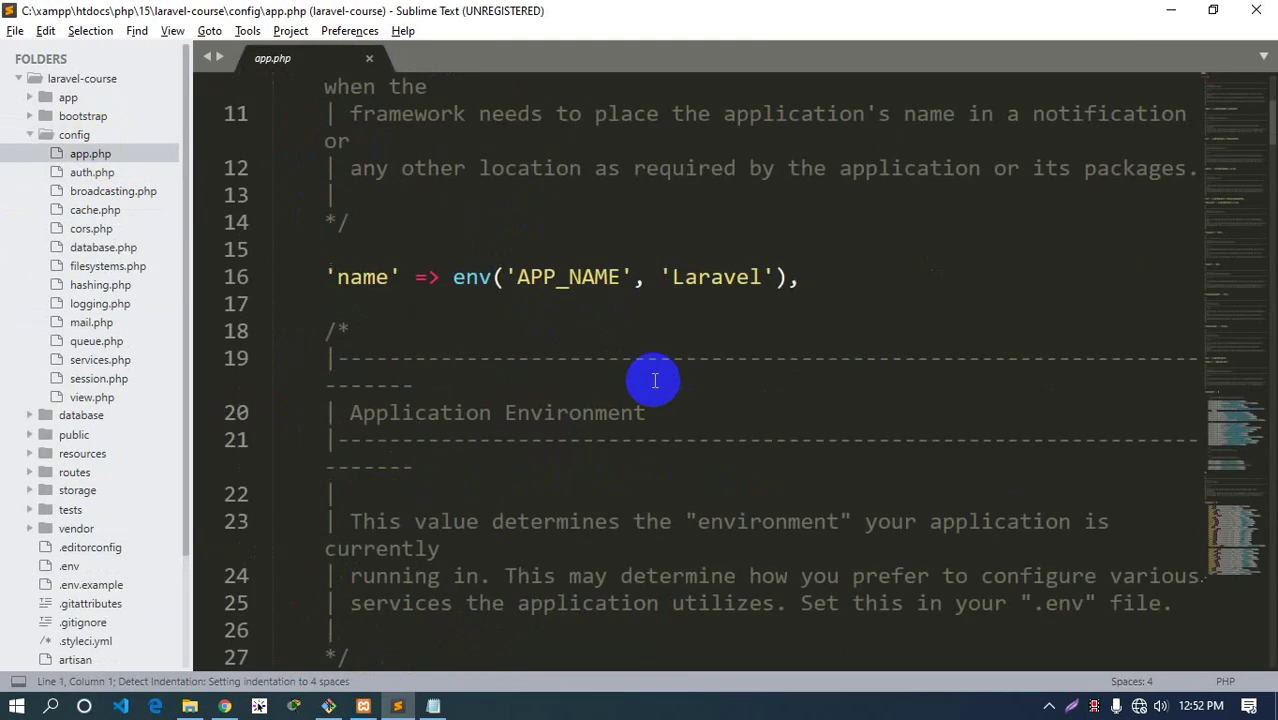
{"action": "scroll", "coordinate": [655, 375], "scroll_direction": "down", "scroll_amount": 2}
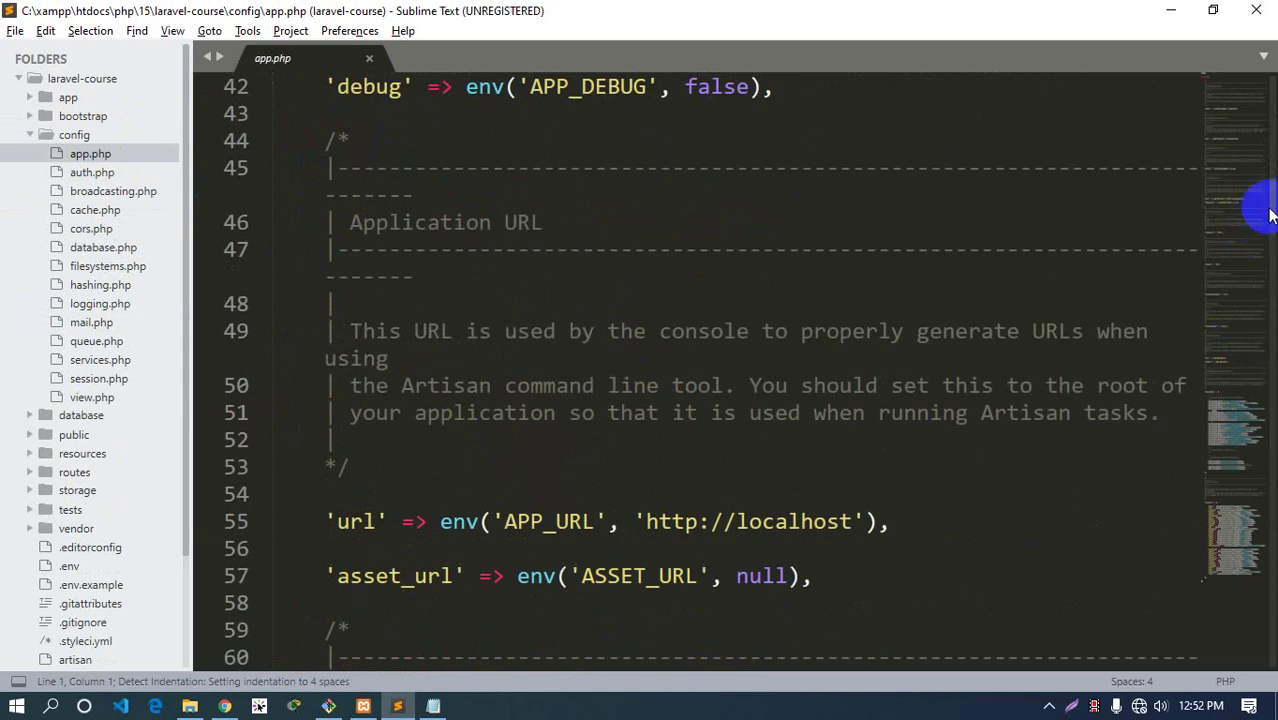
{"action": "left_click_drag", "start_coordinate": [1272, 218], "coordinate": [1244, 151]}
{"action": "left_click", "coordinate": [1244, 100]}
{"action": "scroll", "coordinate": [611, 660], "scroll_direction": "down", "scroll_amount": 3}
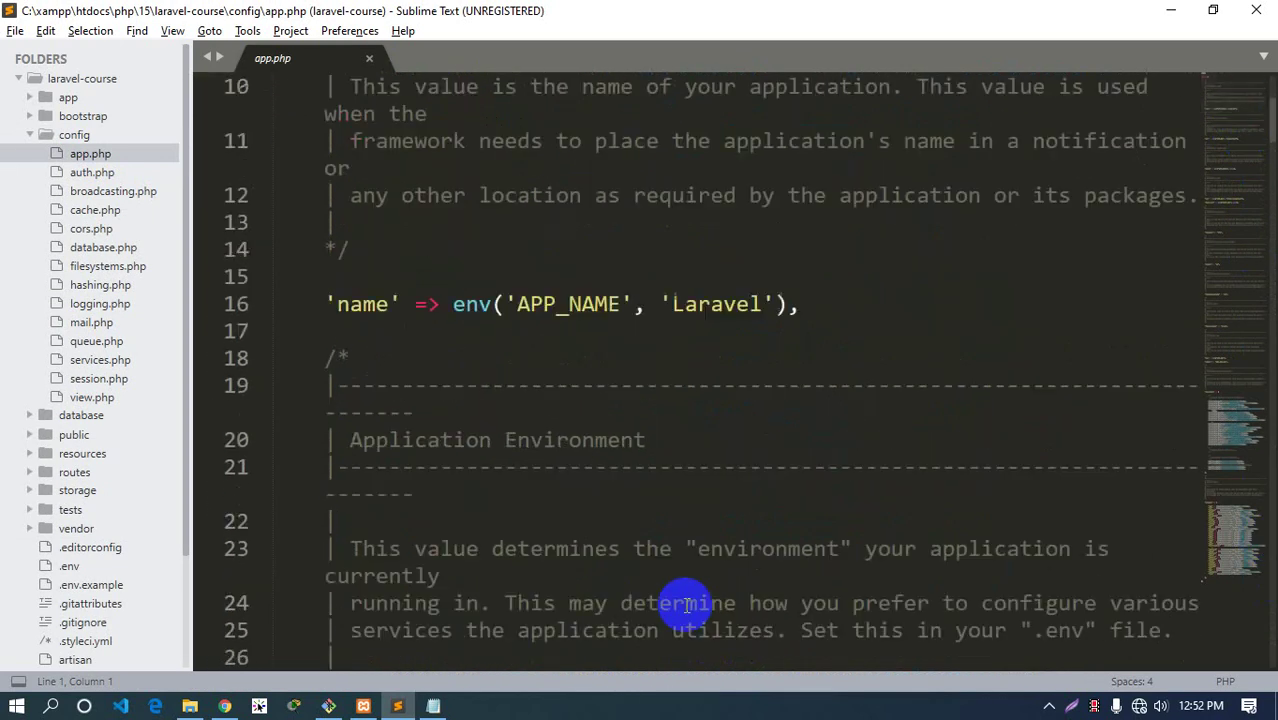
Highlight 'name', env, APP_NAME and the 'Laravel' default on line 16
{"action": "double_click", "coordinate": [362, 278]}
{"action": "double_click", "coordinate": [598, 278]}
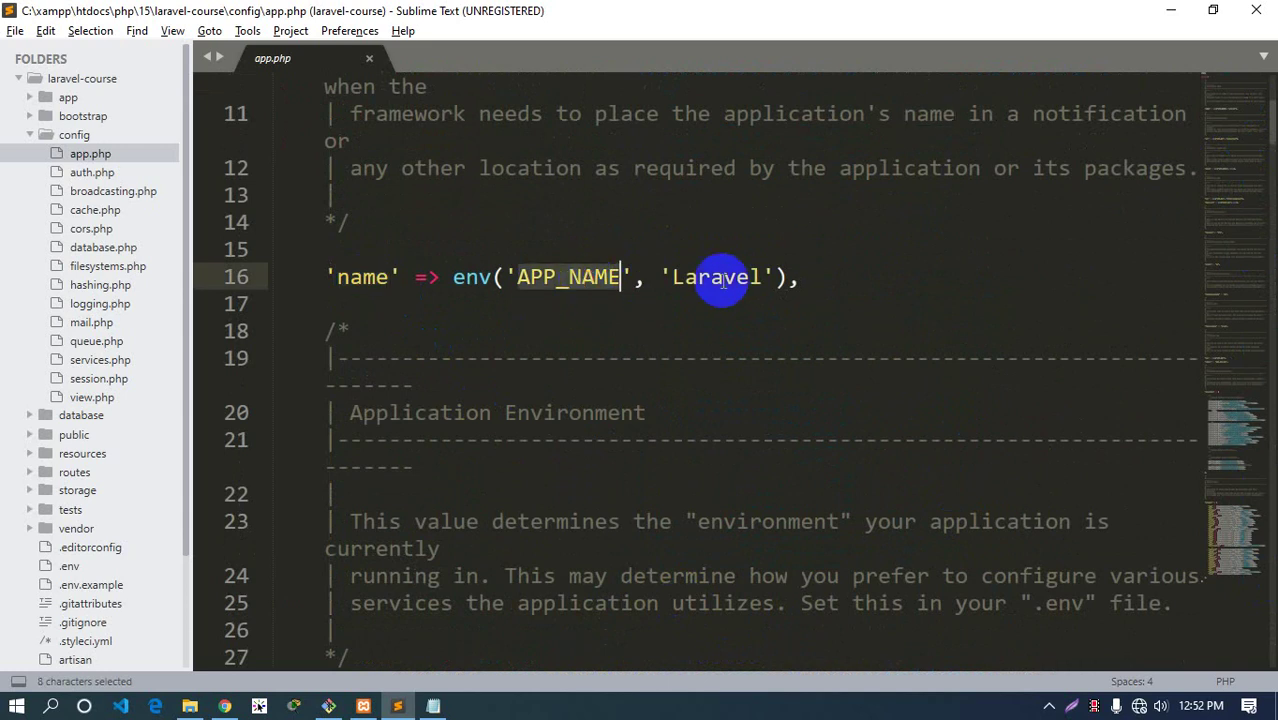
{"action": "double_click", "coordinate": [718, 278]}
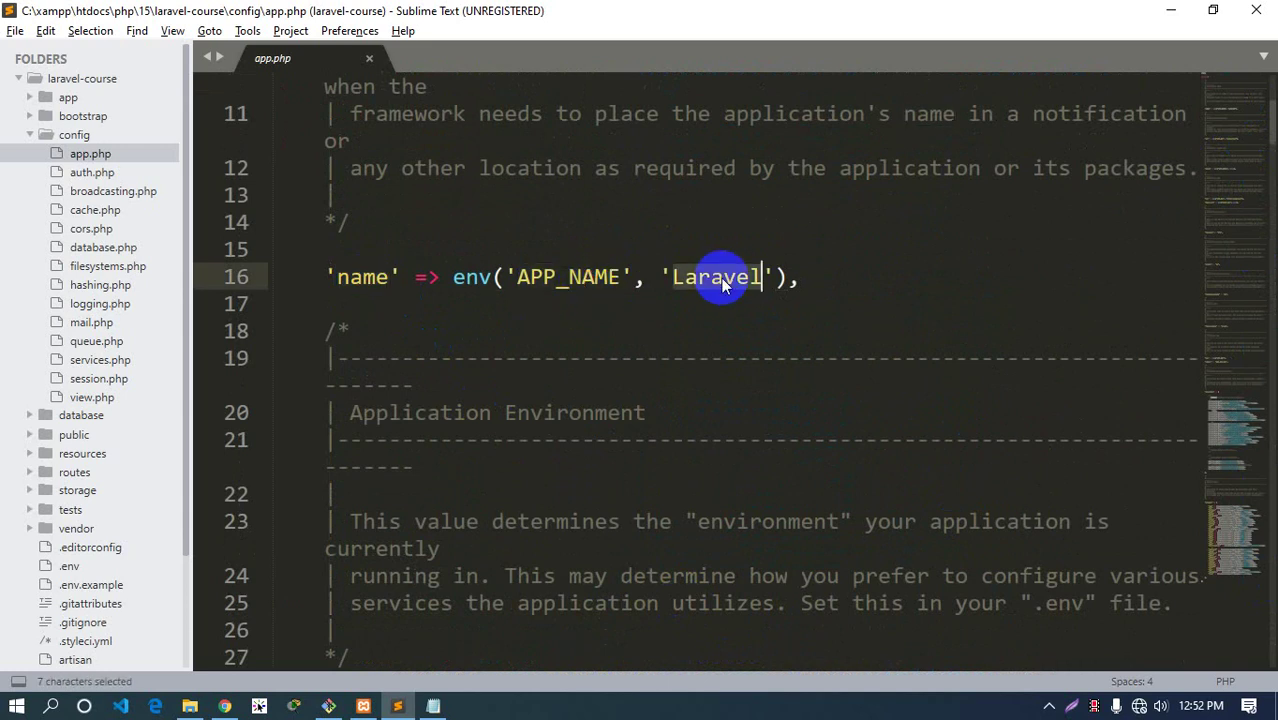
{"action": "double_click", "coordinate": [474, 285]}
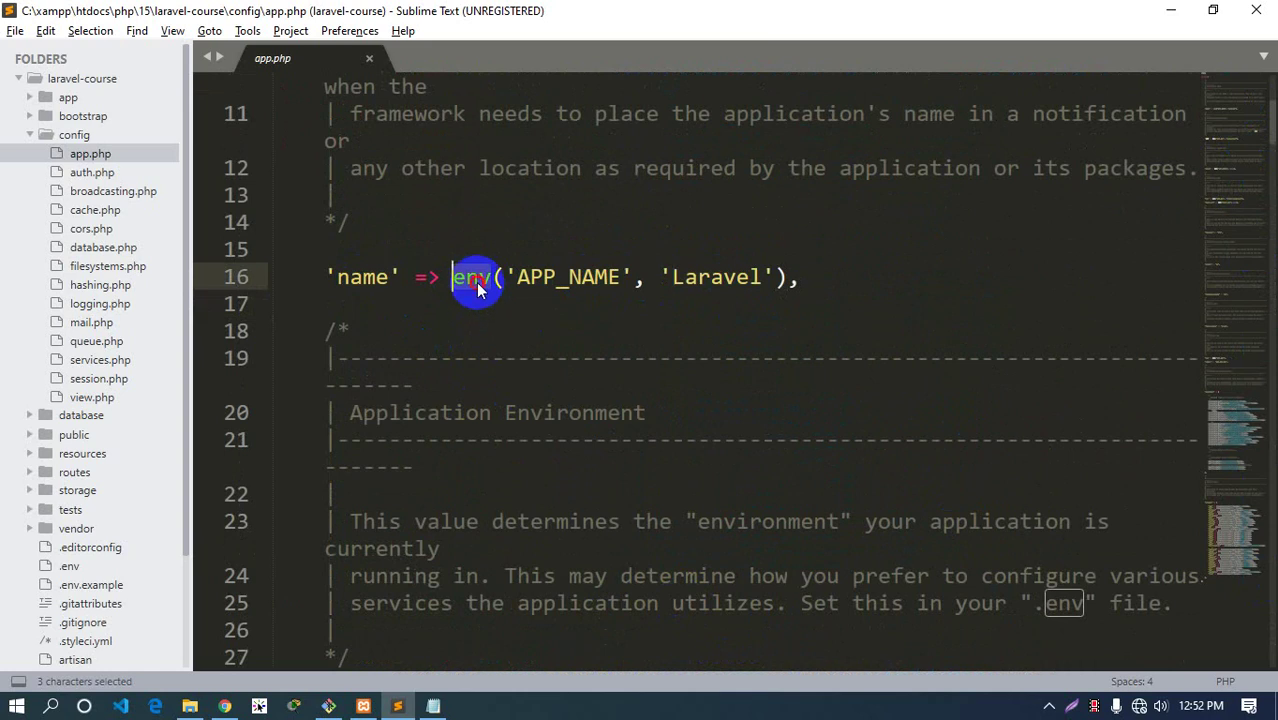
{"action": "double_click", "coordinate": [568, 279]}
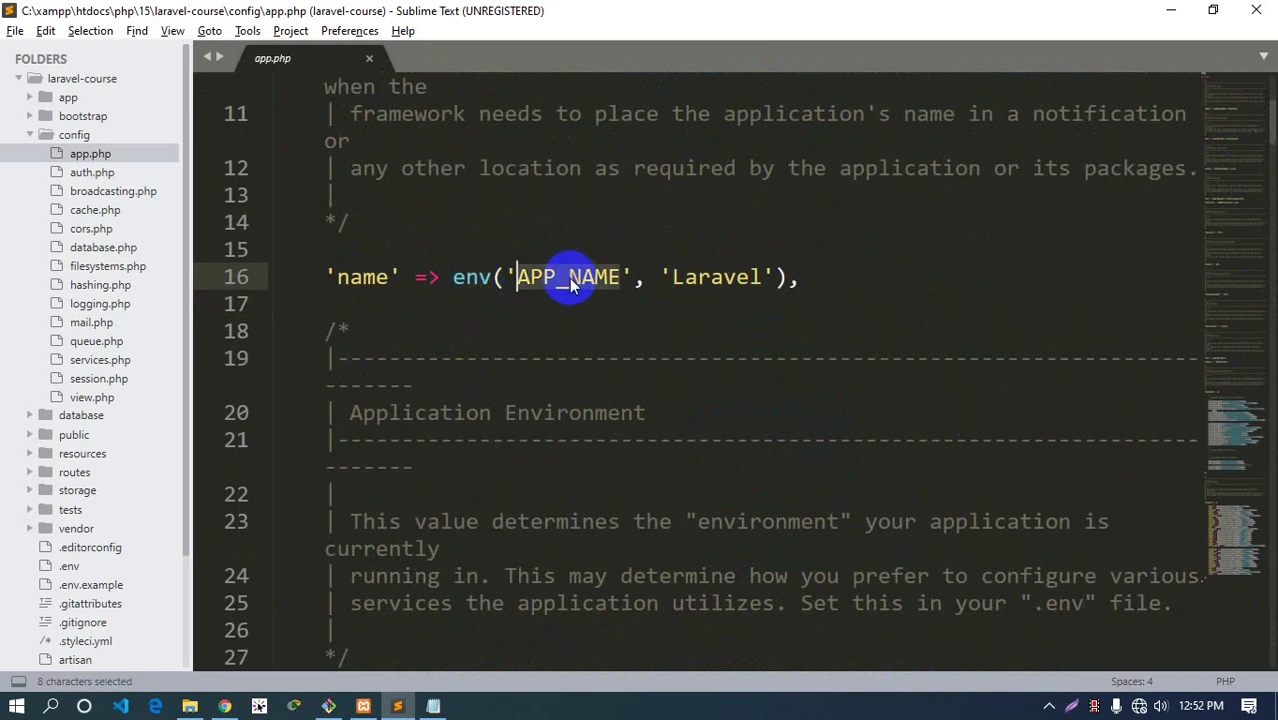
Find the APP_NAME entry in .env, then reopen config/app.php
{"action": "left_click", "coordinate": [90, 134]}
{"action": "left_click", "coordinate": [69, 303]}
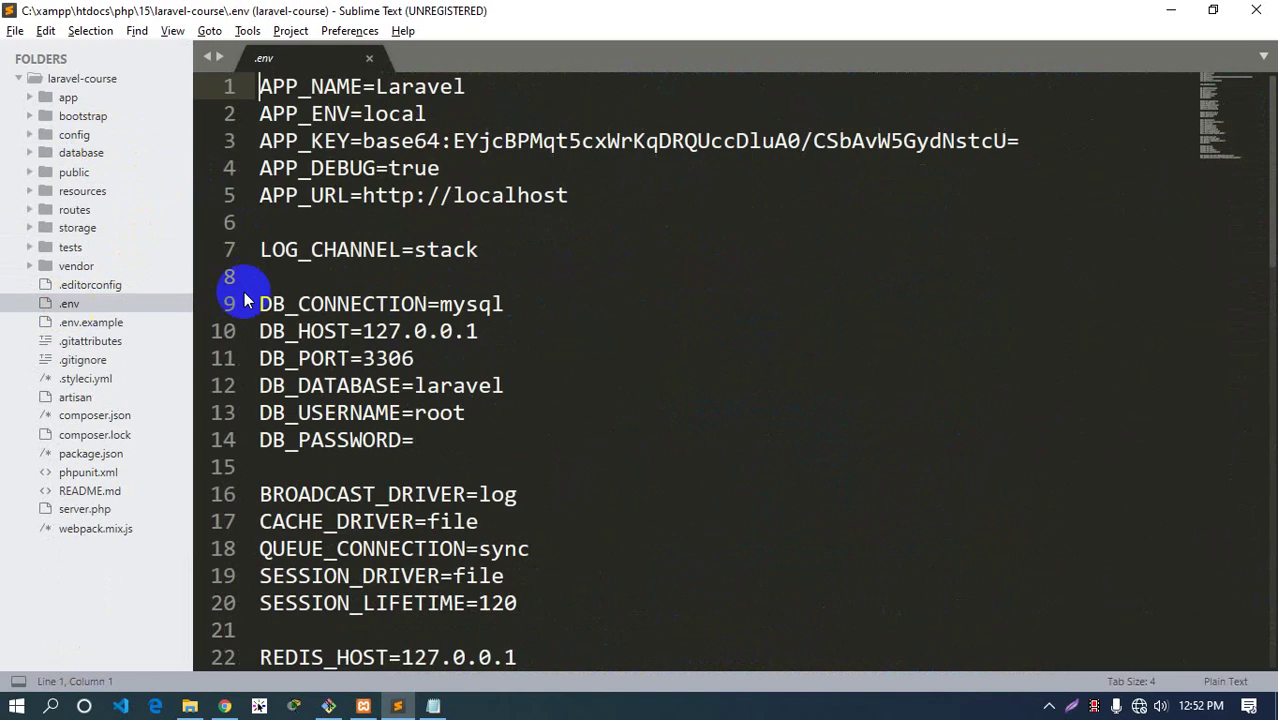
{"action": "double_click", "coordinate": [327, 87]}
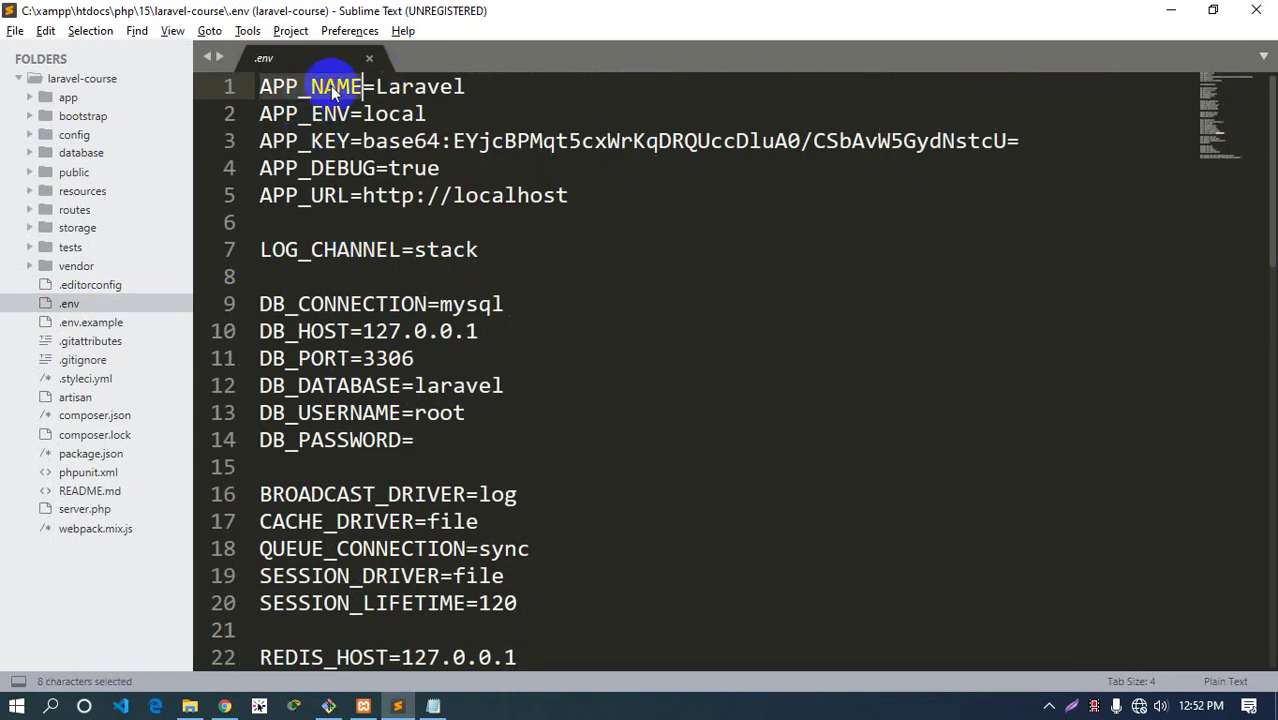
{"action": "left_click", "coordinate": [76, 135]}
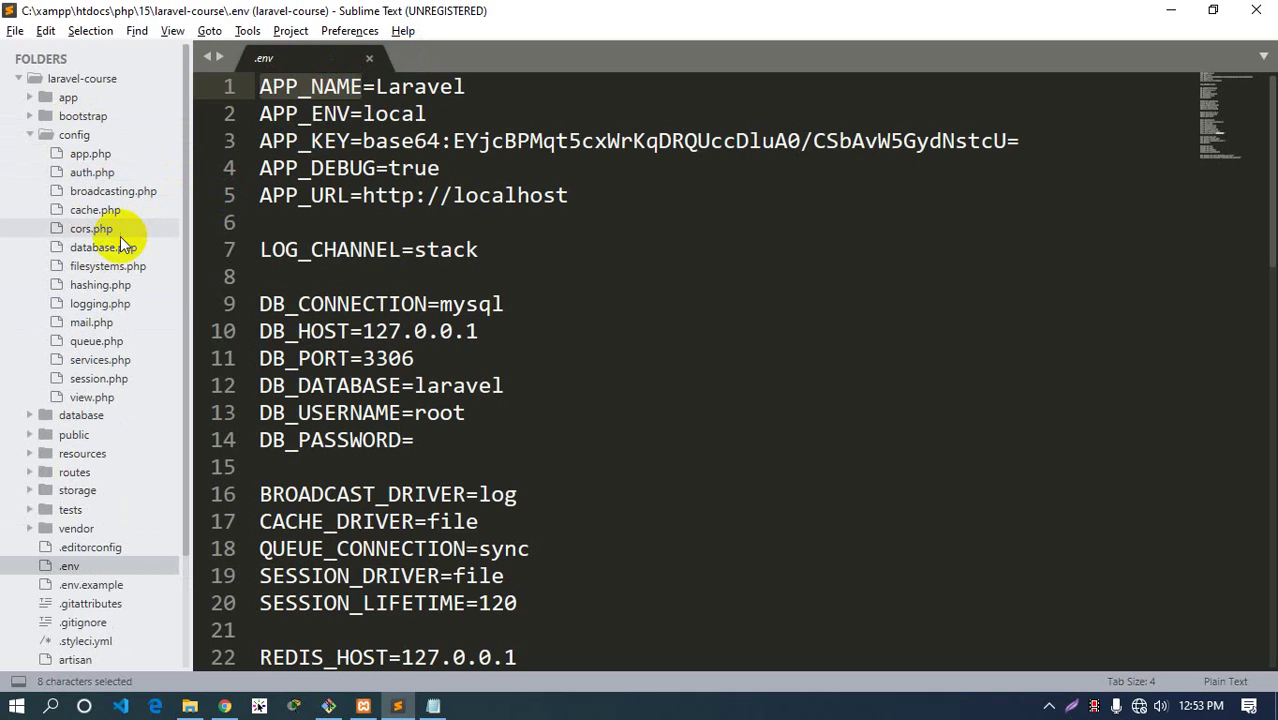
{"action": "left_click", "coordinate": [88, 155]}
{"action": "scroll", "coordinate": [551, 208], "scroll_direction": "down", "scroll_amount": 4}
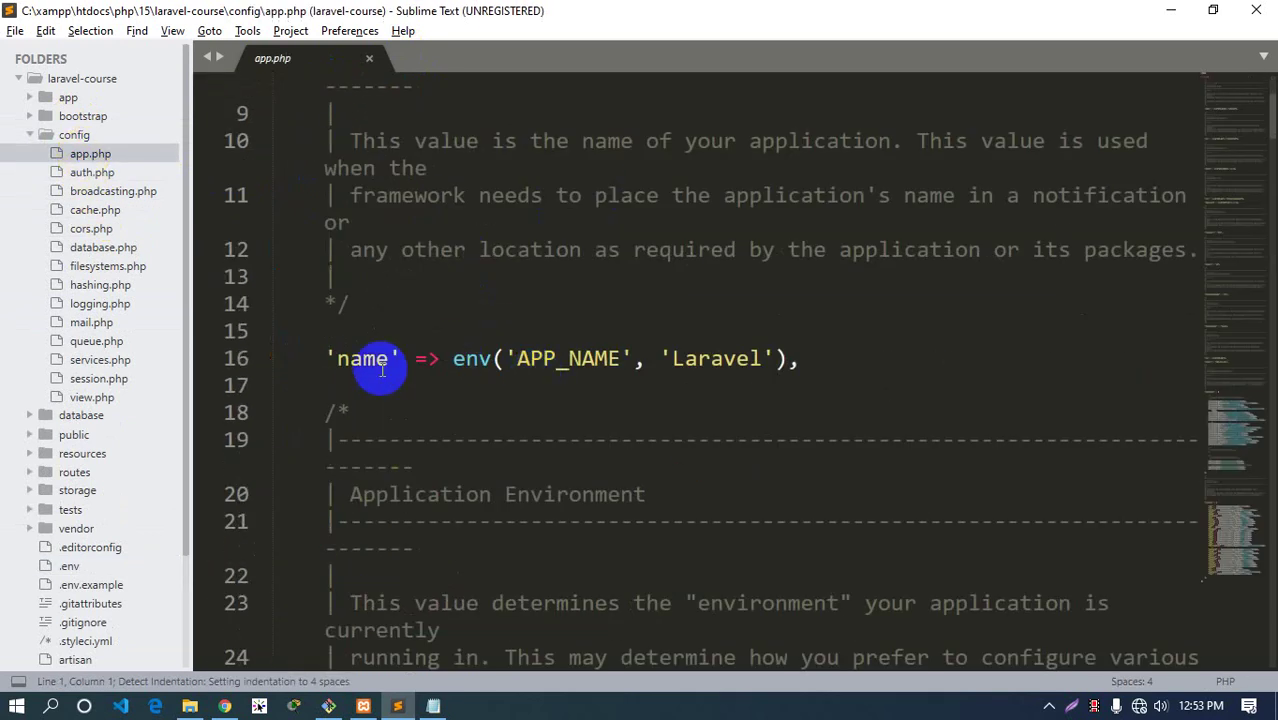
Highlight the 'name' key and 'Laravel' default on line 16 again, then deselect
{"action": "left_click", "coordinate": [363, 360]}
{"action": "double_click", "coordinate": [363, 360]}
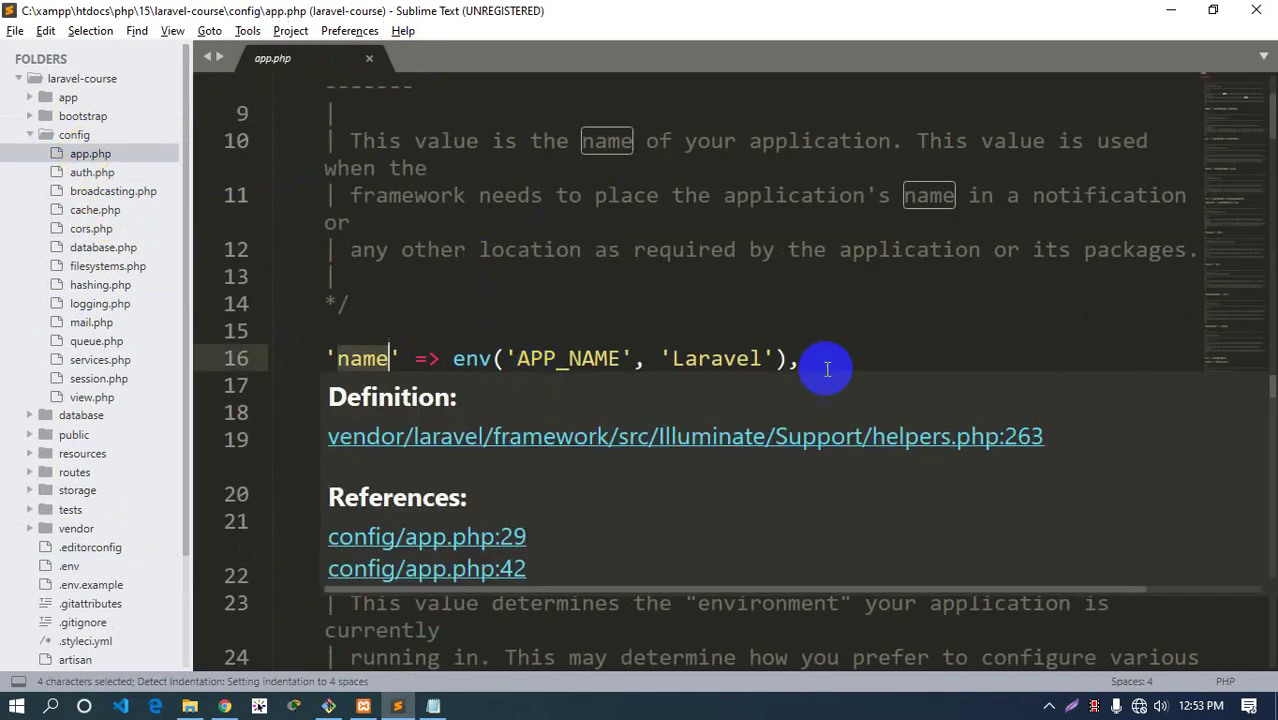
{"action": "double_click", "coordinate": [719, 360]}
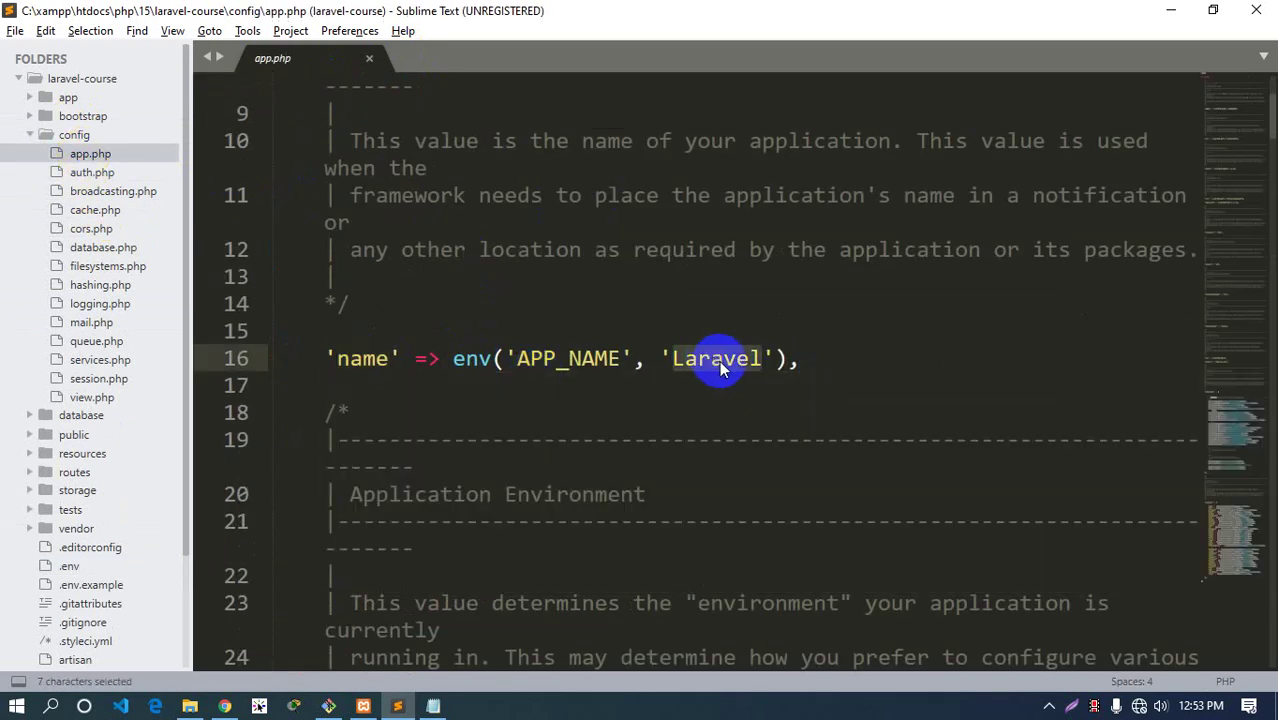
{"action": "left_click", "coordinate": [822, 369]}
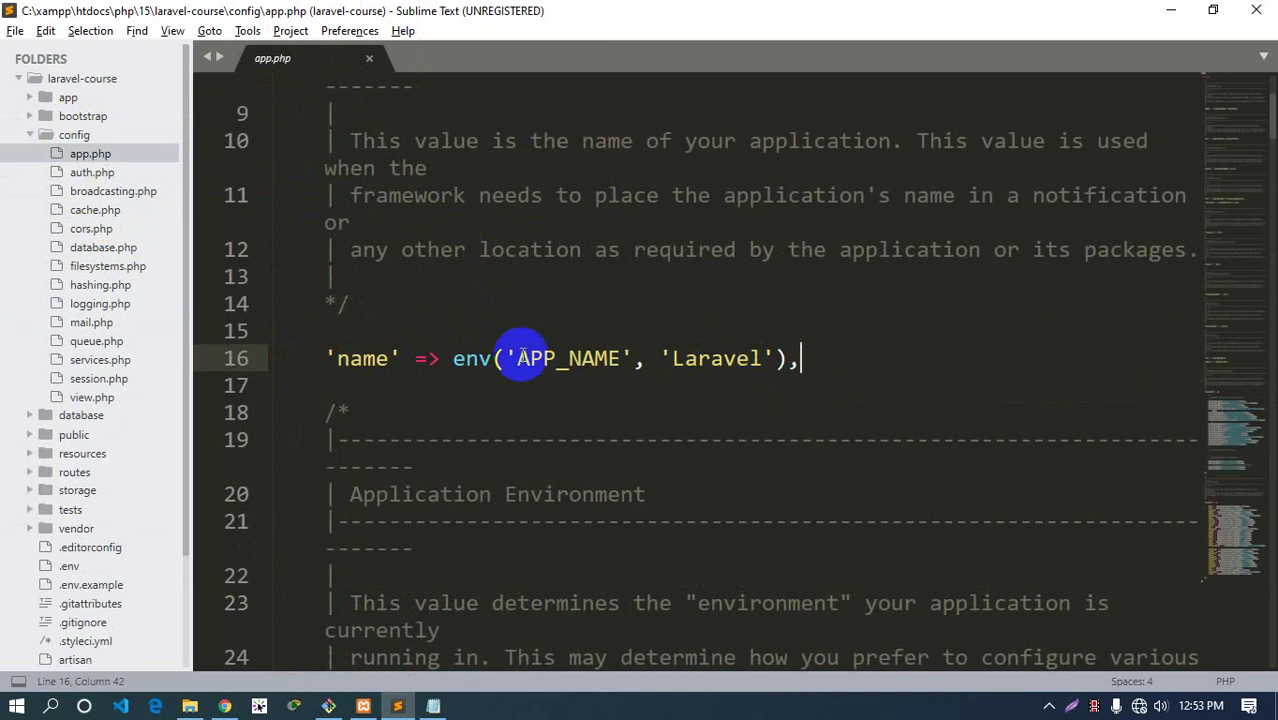
Collapse config and expand the public folder to list its files
{"action": "scroll", "coordinate": [532, 364], "scroll_direction": "down", "scroll_amount": 5}
{"action": "scroll", "coordinate": [532, 364], "scroll_direction": "down", "scroll_amount": 7}
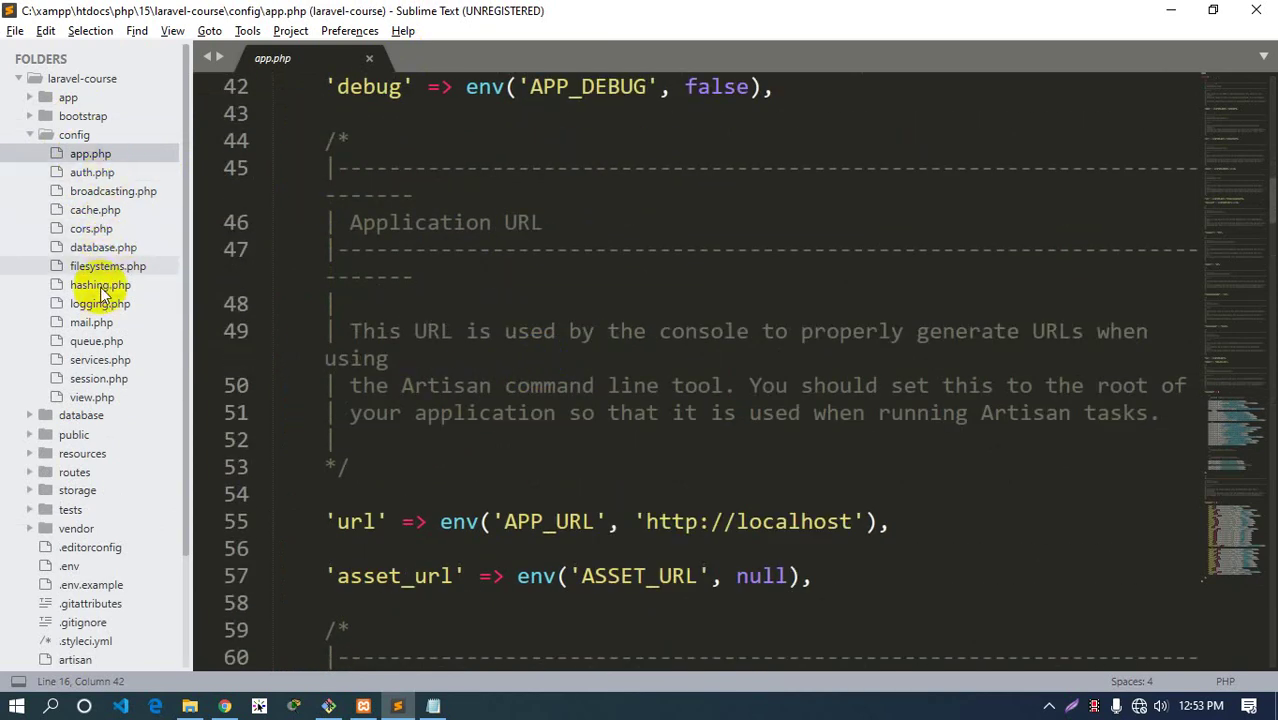
{"action": "left_click", "coordinate": [79, 138]}
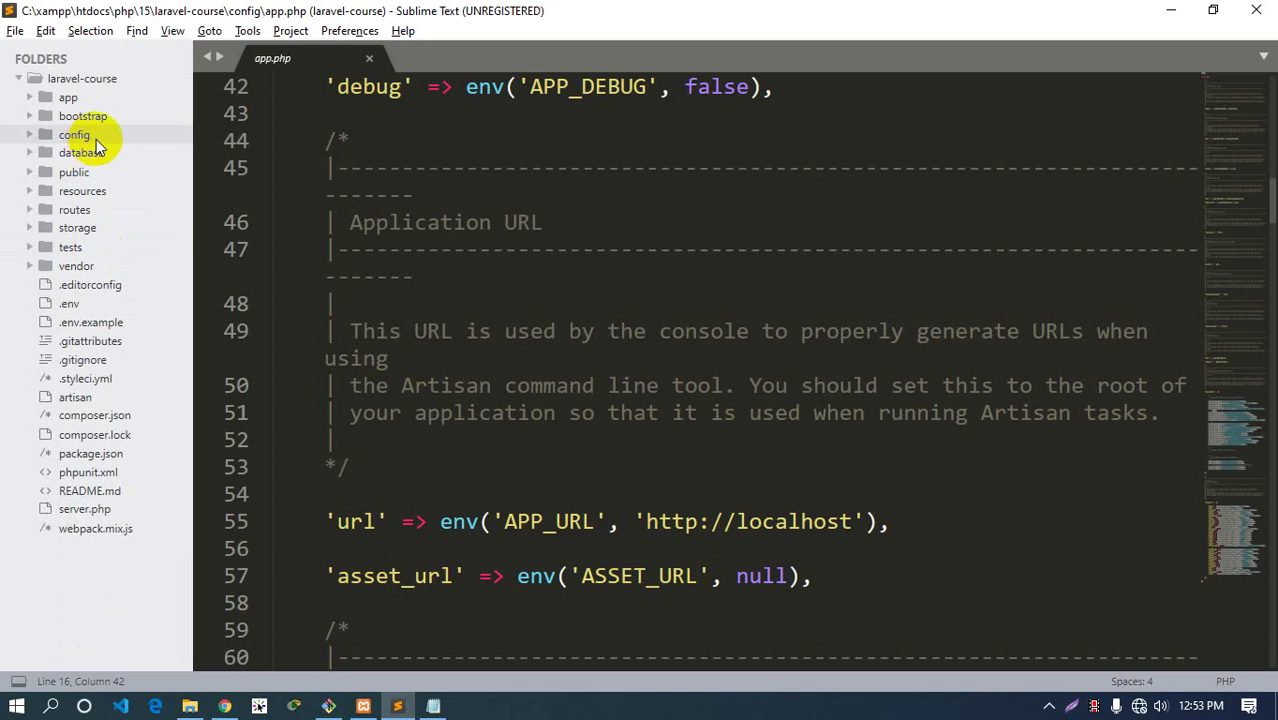
{"action": "left_click", "coordinate": [92, 175]}
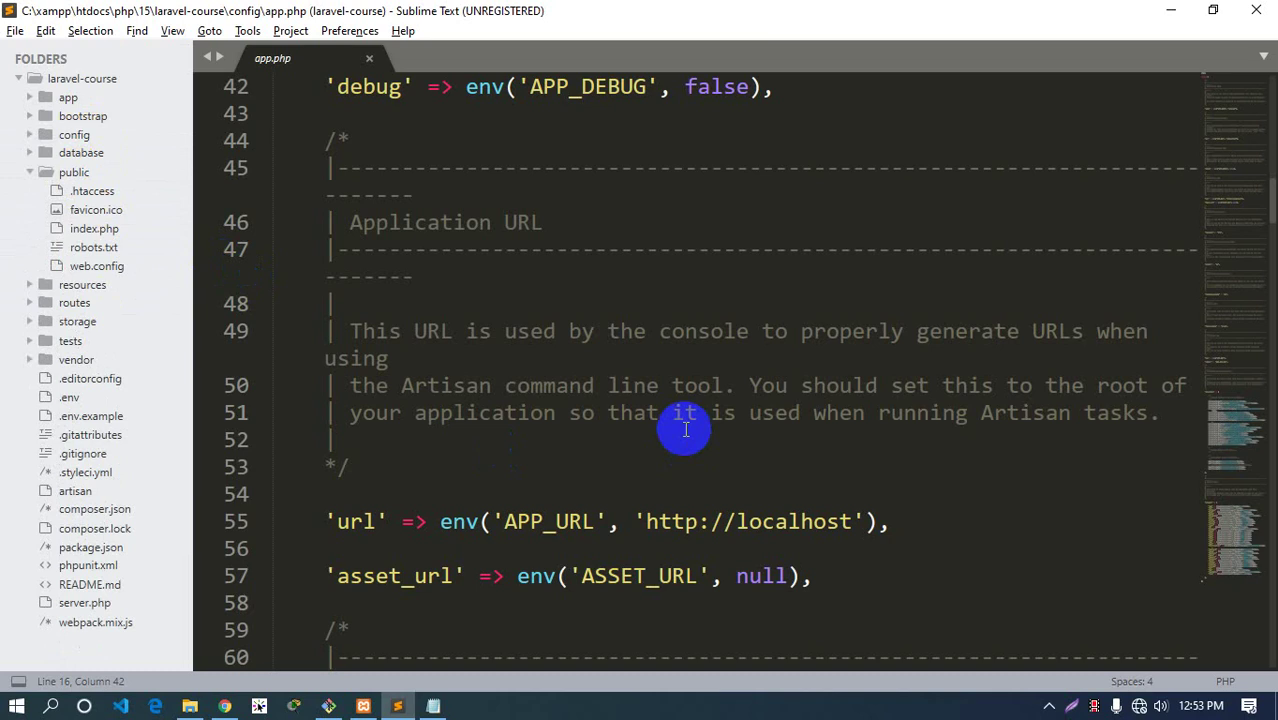
Bring Chrome forward and highlight the 127.0.0.1:8000 address of the Laravel welcome page
{"action": "left_click", "coordinate": [228, 705]}
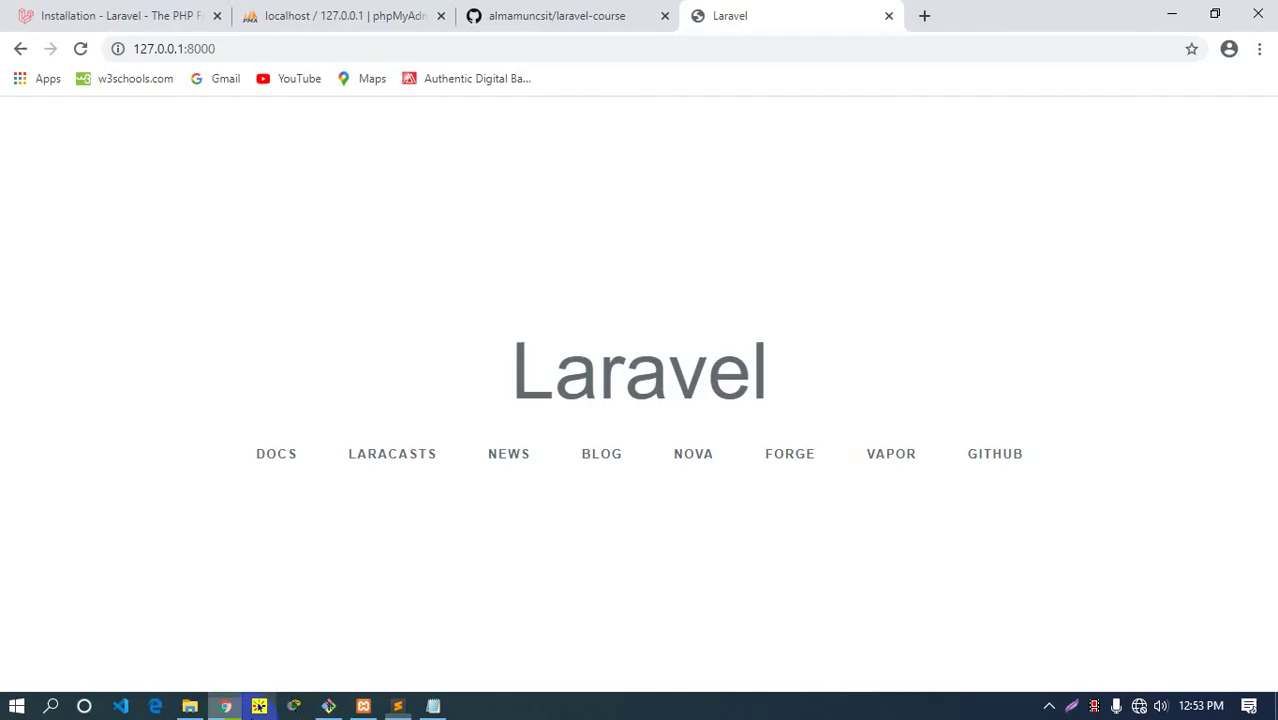
{"action": "left_click", "coordinate": [285, 49]}
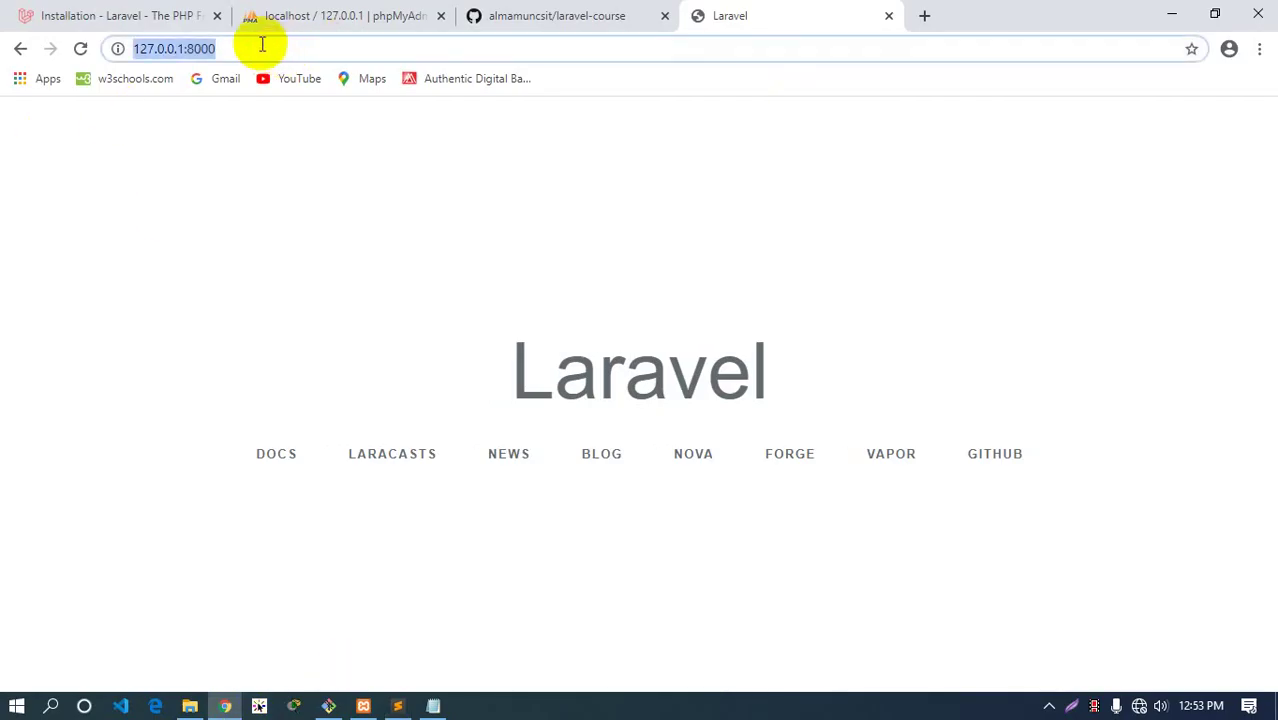
{"action": "left_click", "coordinate": [262, 44]}
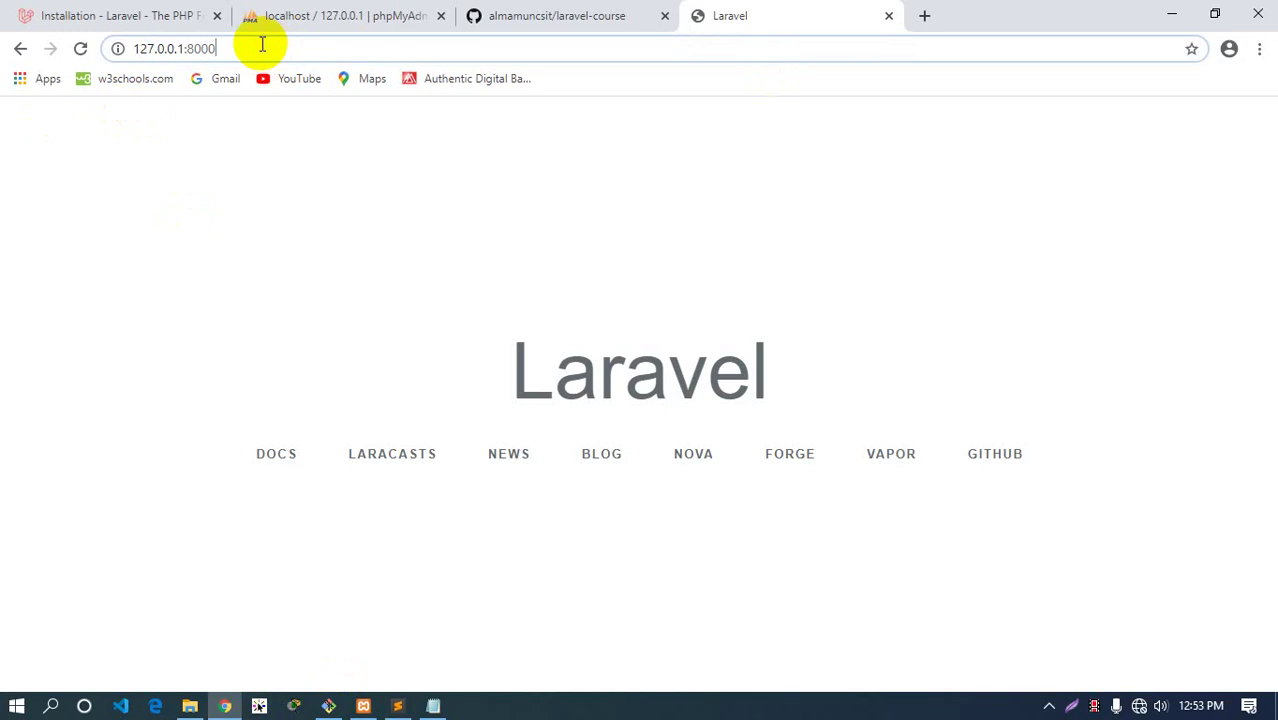
Open public/index.php in Sublime Text and read through it, then return to Chrome
{"action": "left_click", "coordinate": [397, 705]}
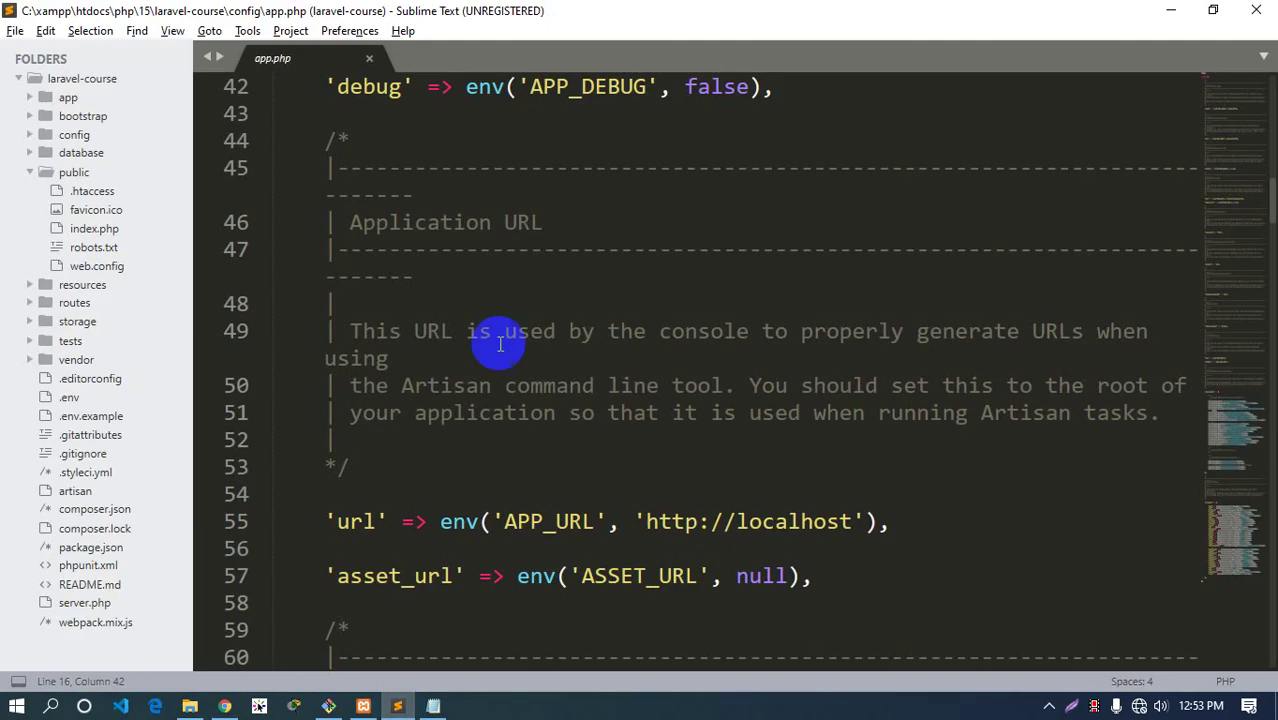
{"action": "left_click", "coordinate": [92, 228]}
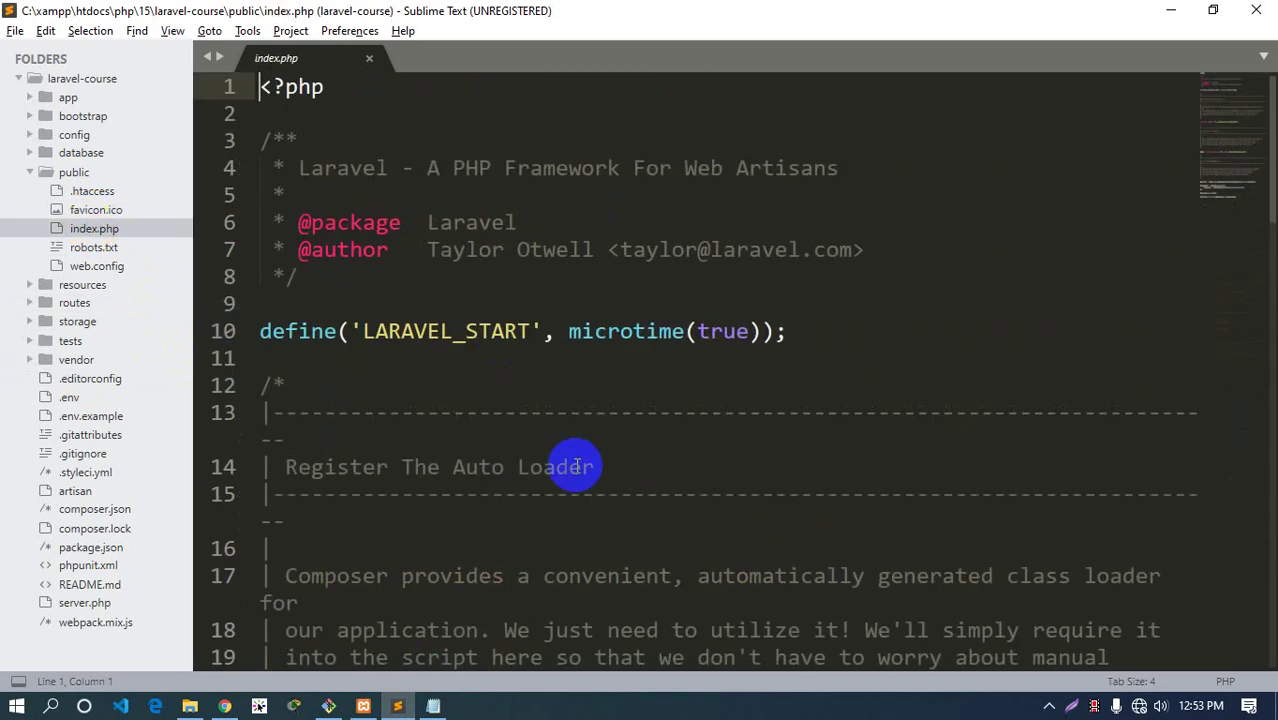
{"action": "left_click", "coordinate": [94, 230]}
{"action": "scroll", "coordinate": [505, 400], "scroll_direction": "down", "scroll_amount": 10}
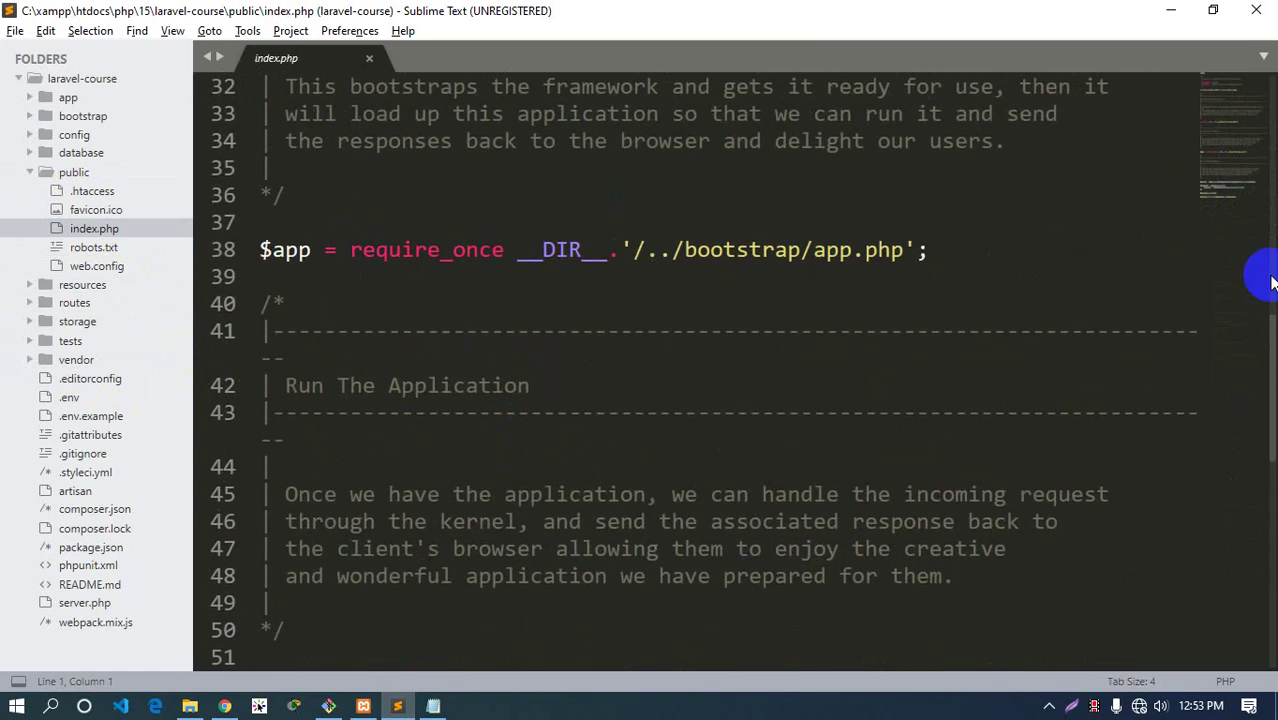
{"action": "left_click_drag", "start_coordinate": [1274, 372], "coordinate": [1259, 107]}
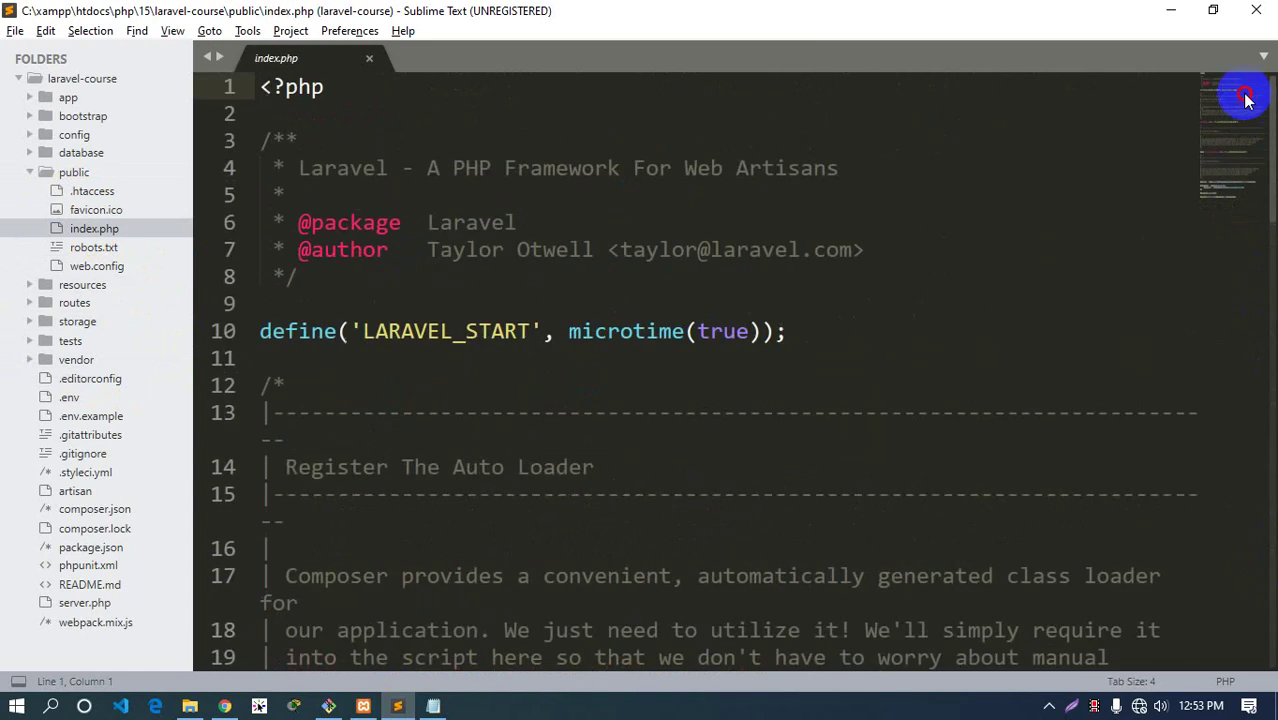
{"action": "left_click", "coordinate": [429, 432]}
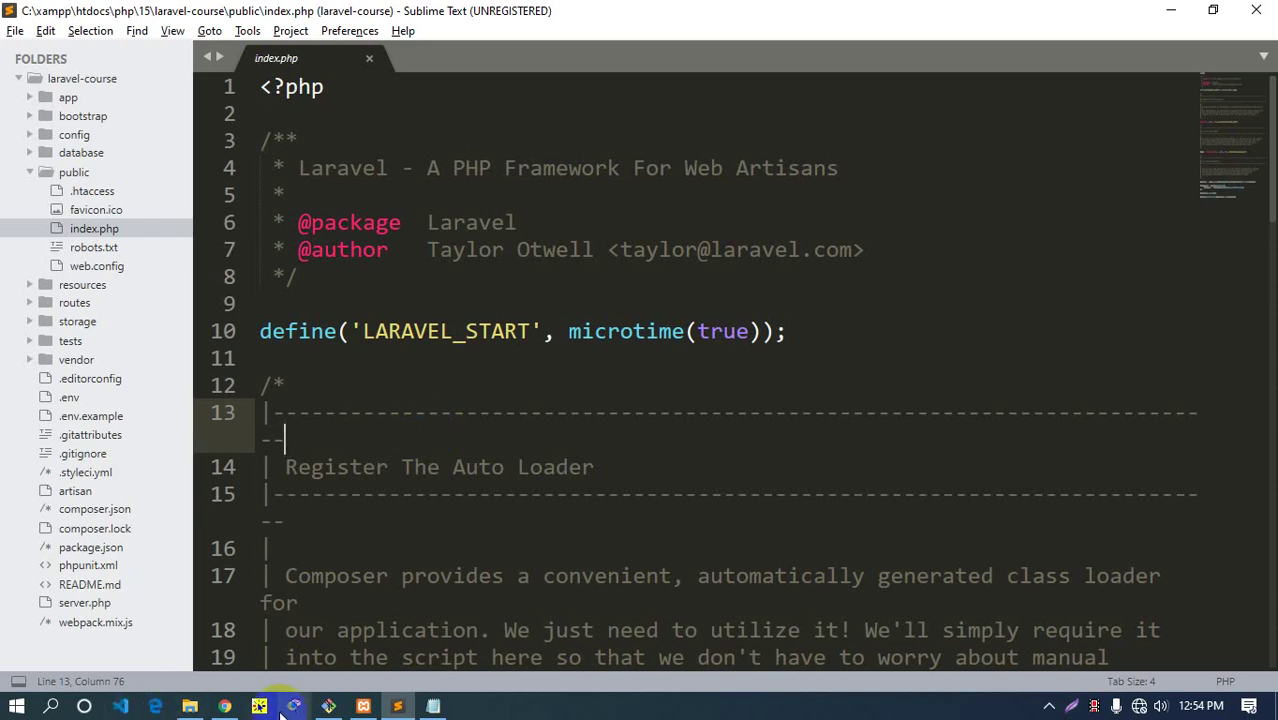
{"action": "left_click", "coordinate": [224, 706]}
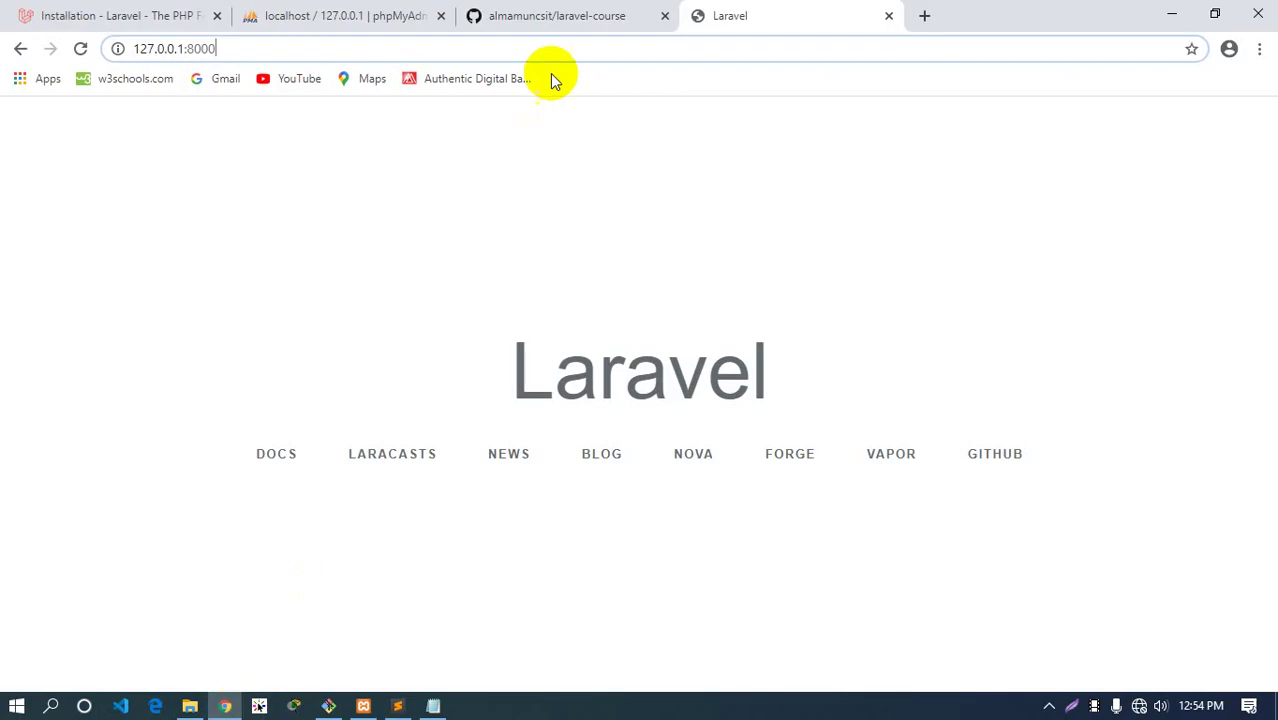
In a new tab, load localhost/php/15 and browse into laravel-course/public
{"action": "left_click", "coordinate": [924, 15]}
{"action": "type", "text": "localhost/php/11"}
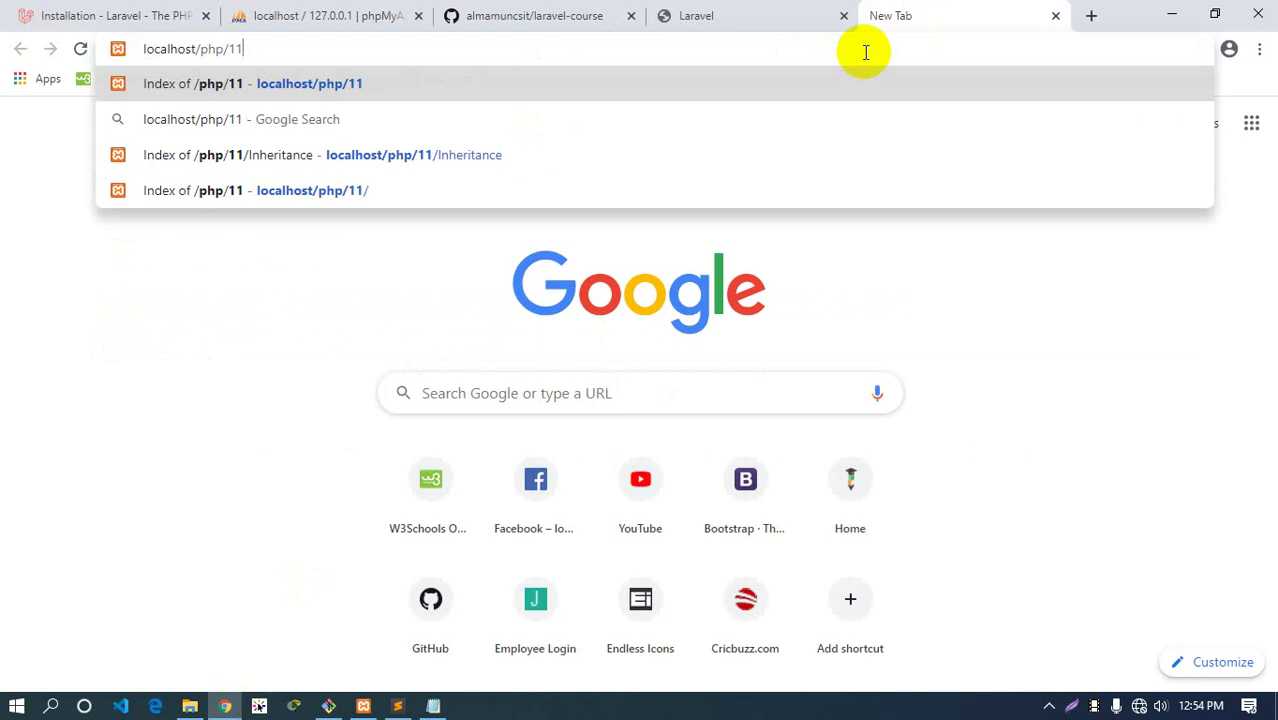
{"action": "key", "text": "BackSpace"}
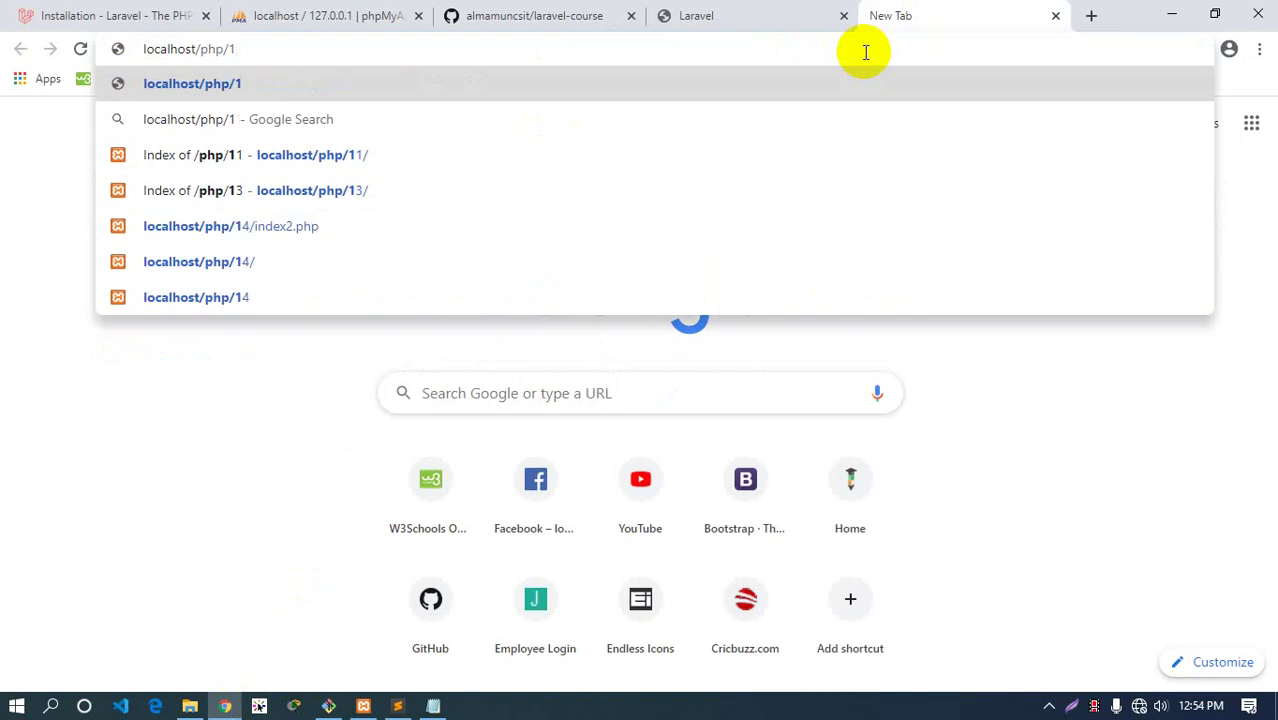
{"action": "type", "text": "5"}
{"action": "key", "text": "Return"}
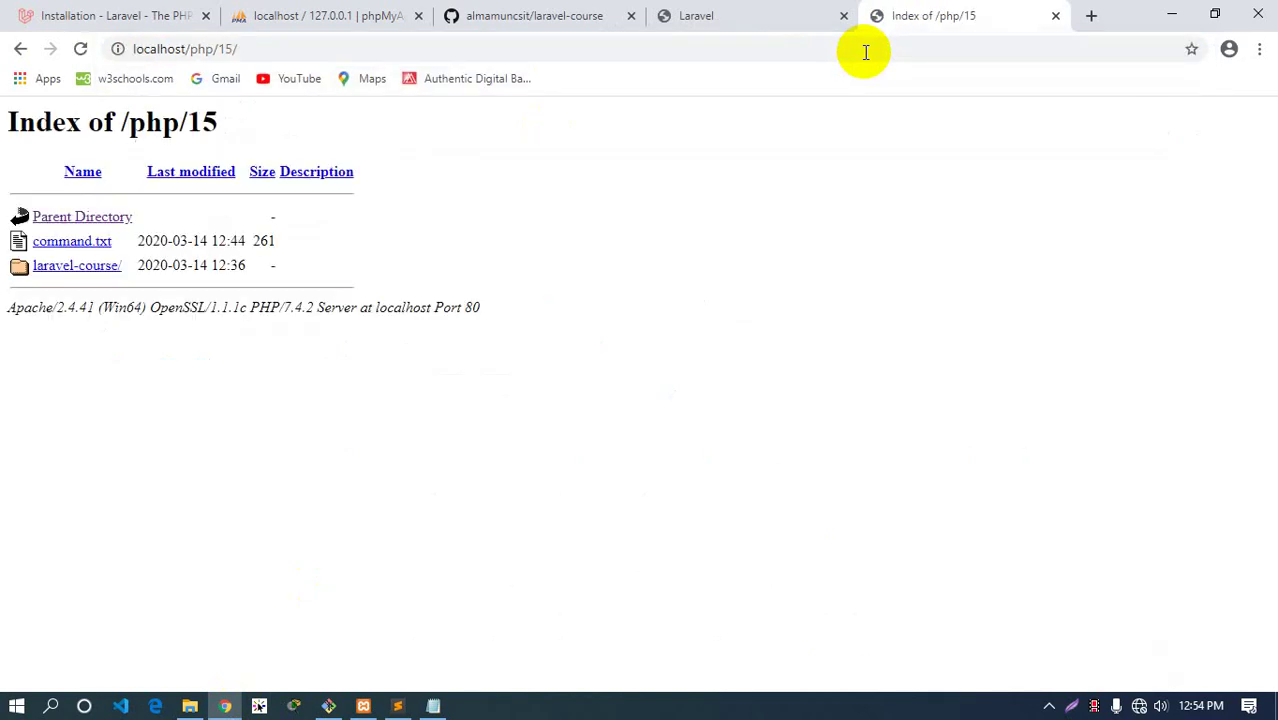
{"action": "left_click", "coordinate": [77, 265]}
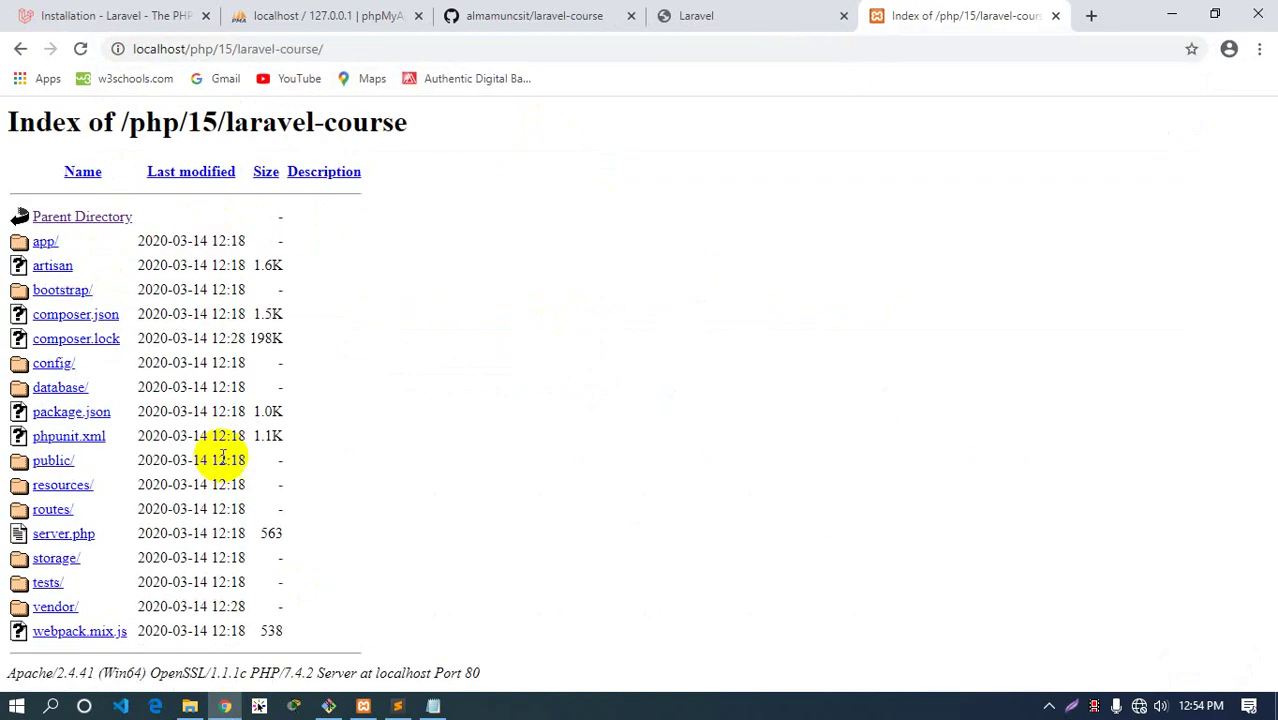
{"action": "left_click", "coordinate": [52, 461]}
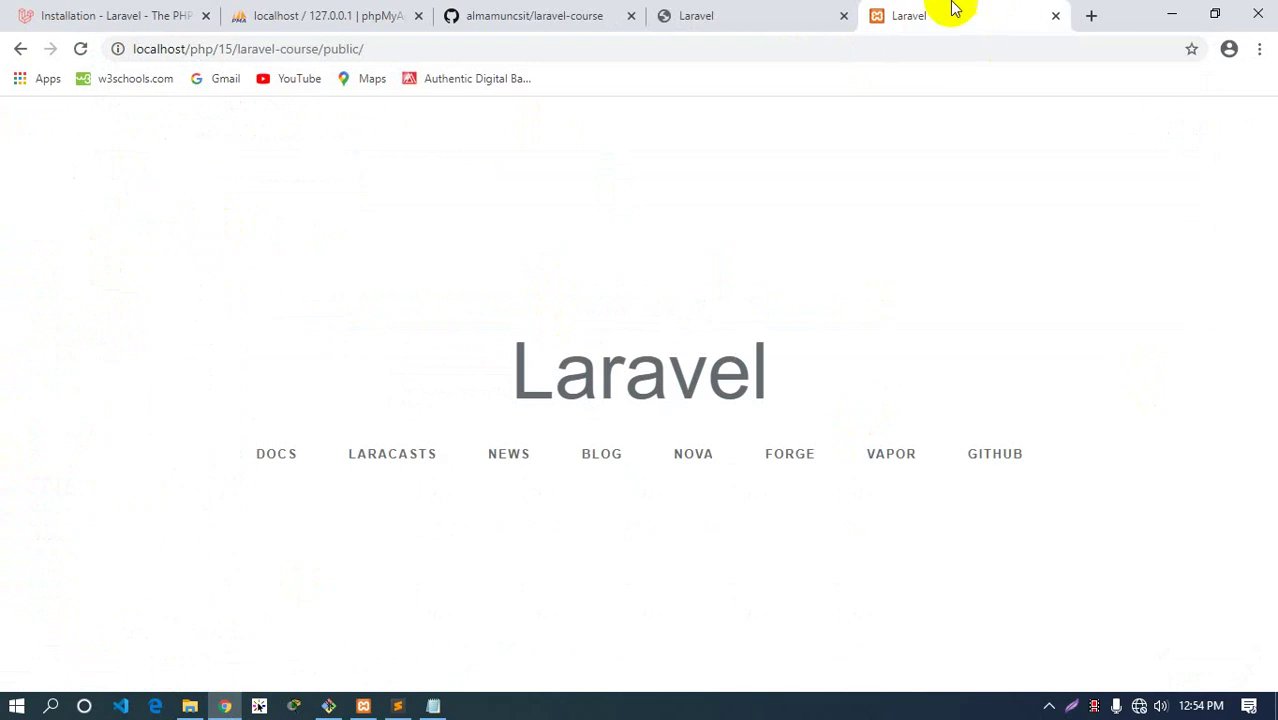
Compare with the 127.0.0.1:8000 tab and highlight 'public' in the localhost address
{"action": "left_click", "coordinate": [728, 12]}
{"action": "left_click", "coordinate": [900, 15]}
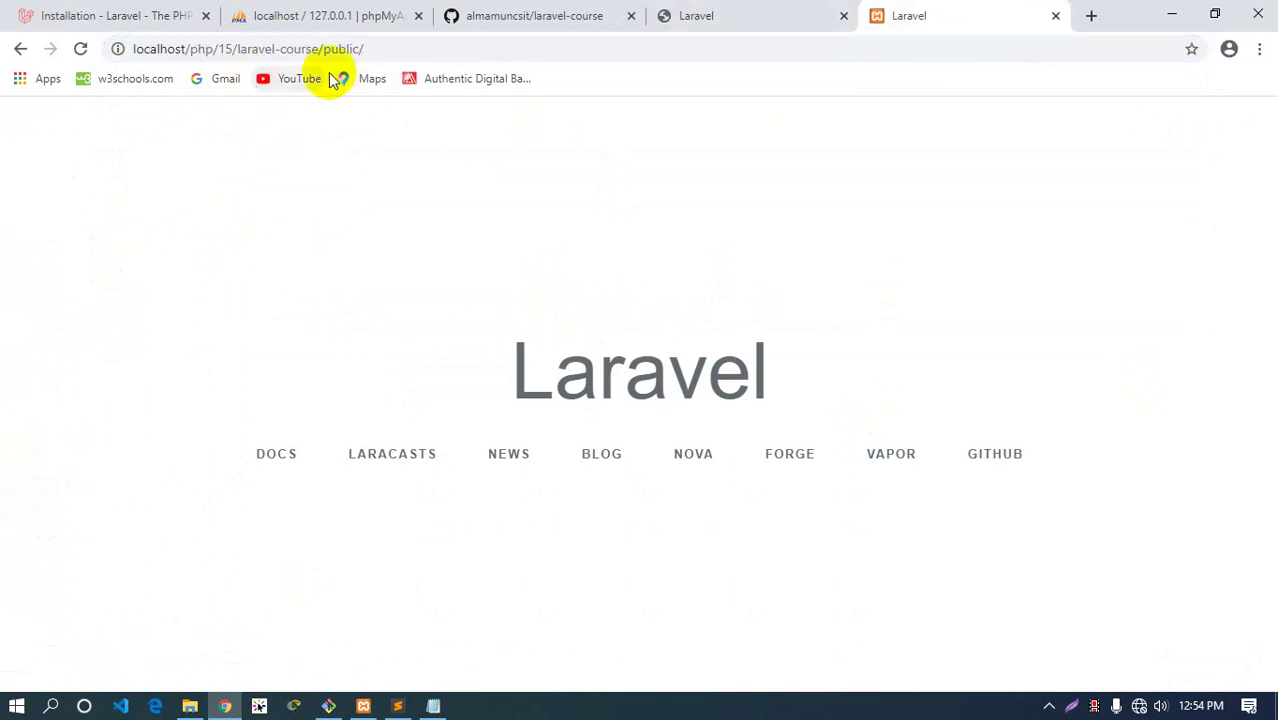
{"action": "double_click", "coordinate": [268, 49]}
{"action": "double_click", "coordinate": [340, 48]}
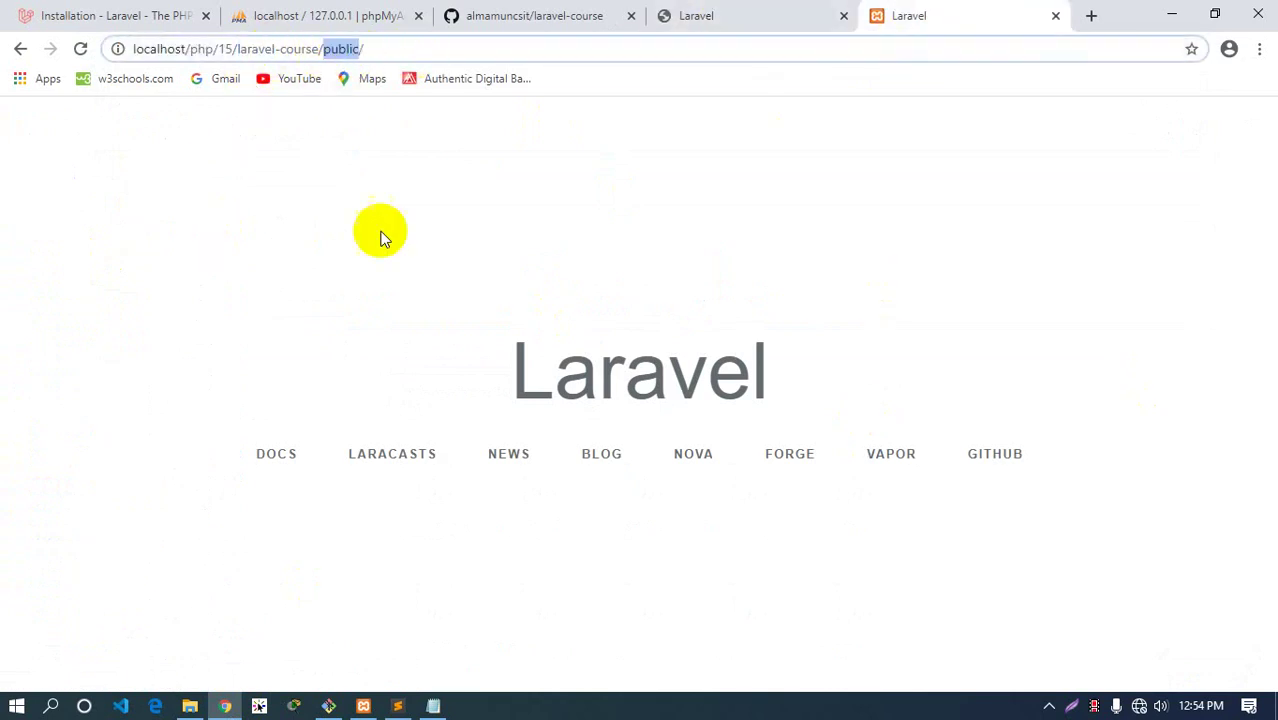
{"action": "left_click", "coordinate": [400, 50]}
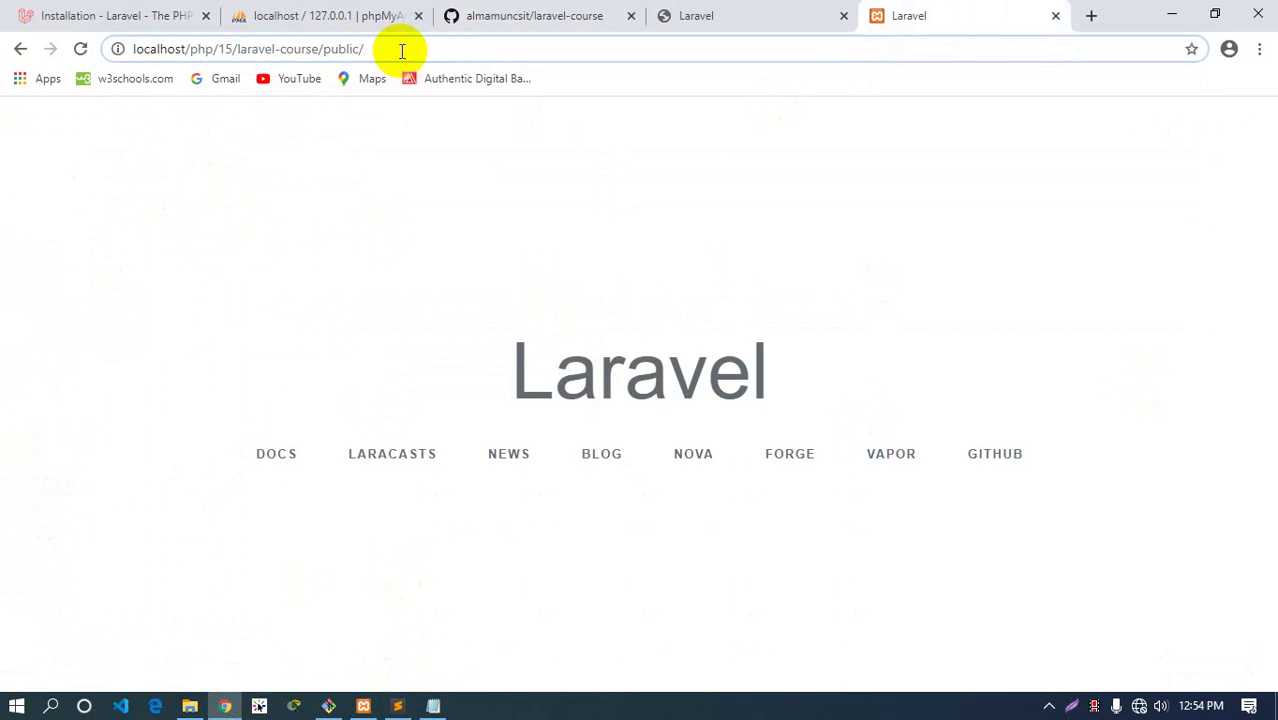
Review index.php's vendor autoload require and collapse the public folder
{"action": "left_click", "coordinate": [397, 706]}
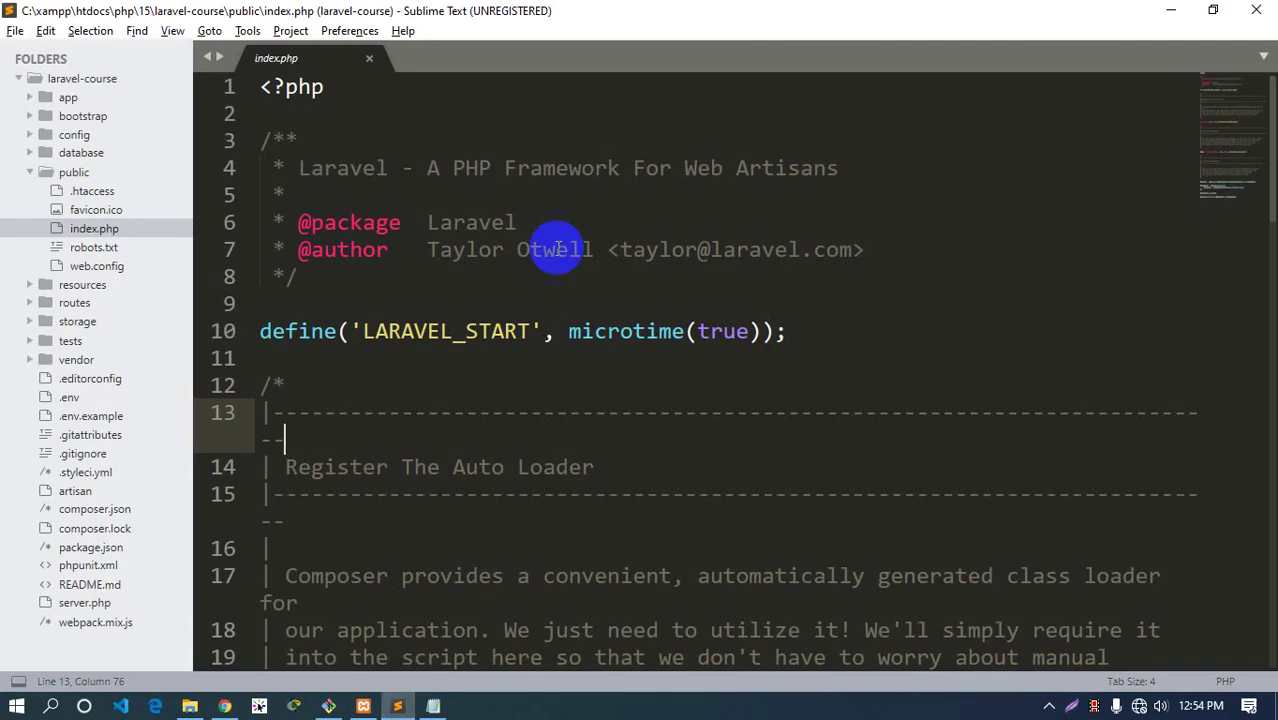
{"action": "scroll", "coordinate": [508, 354], "scroll_direction": "down", "scroll_amount": 20}
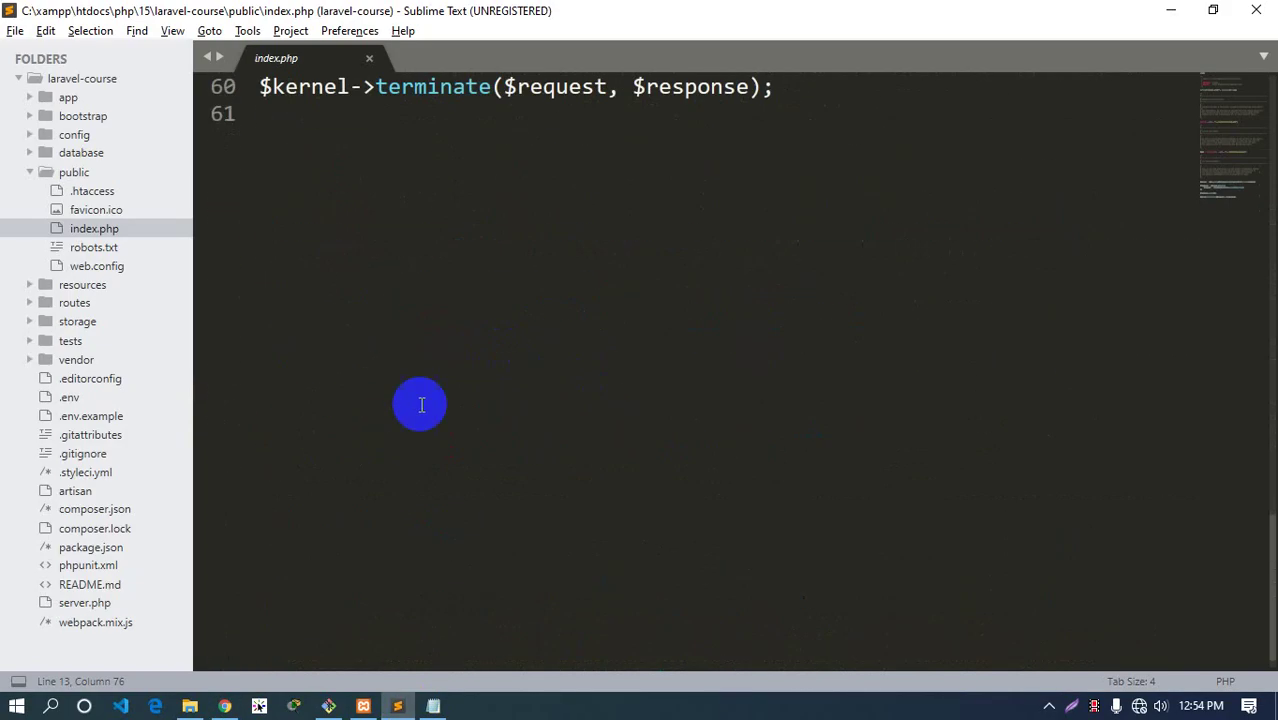
{"action": "scroll", "coordinate": [421, 404], "scroll_direction": "up", "scroll_amount": 14}
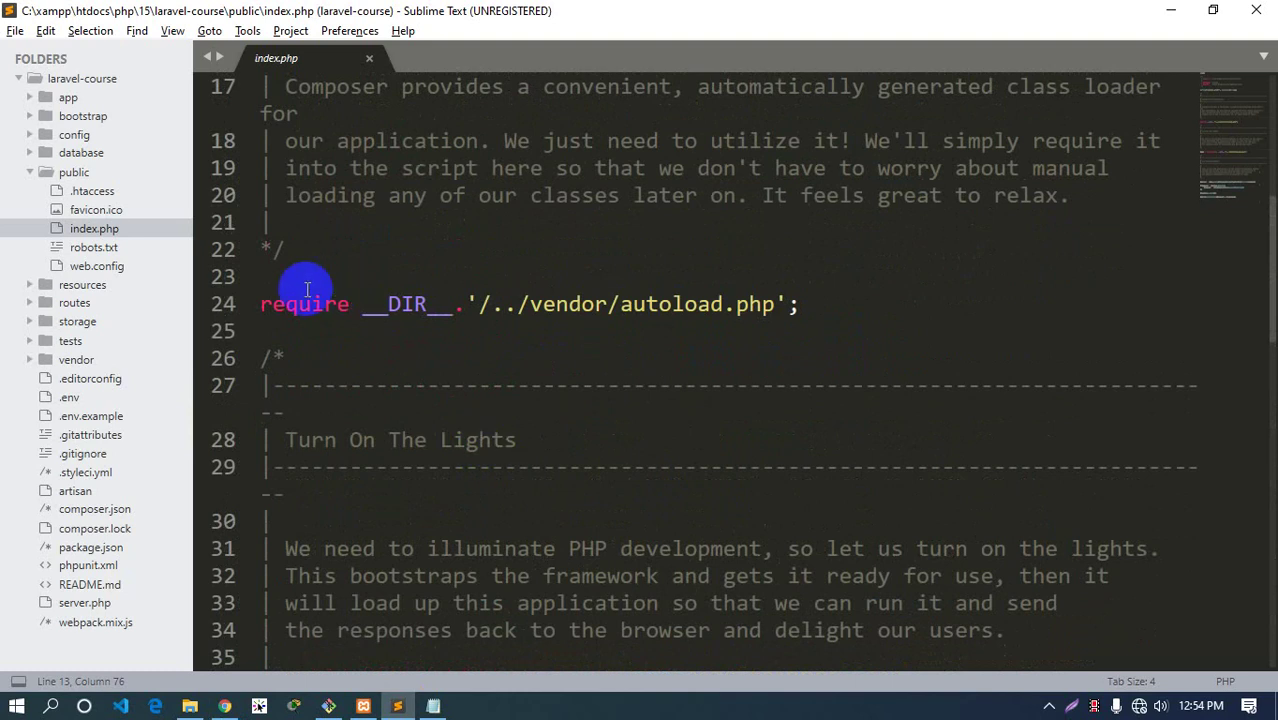
{"action": "left_click", "coordinate": [71, 175]}
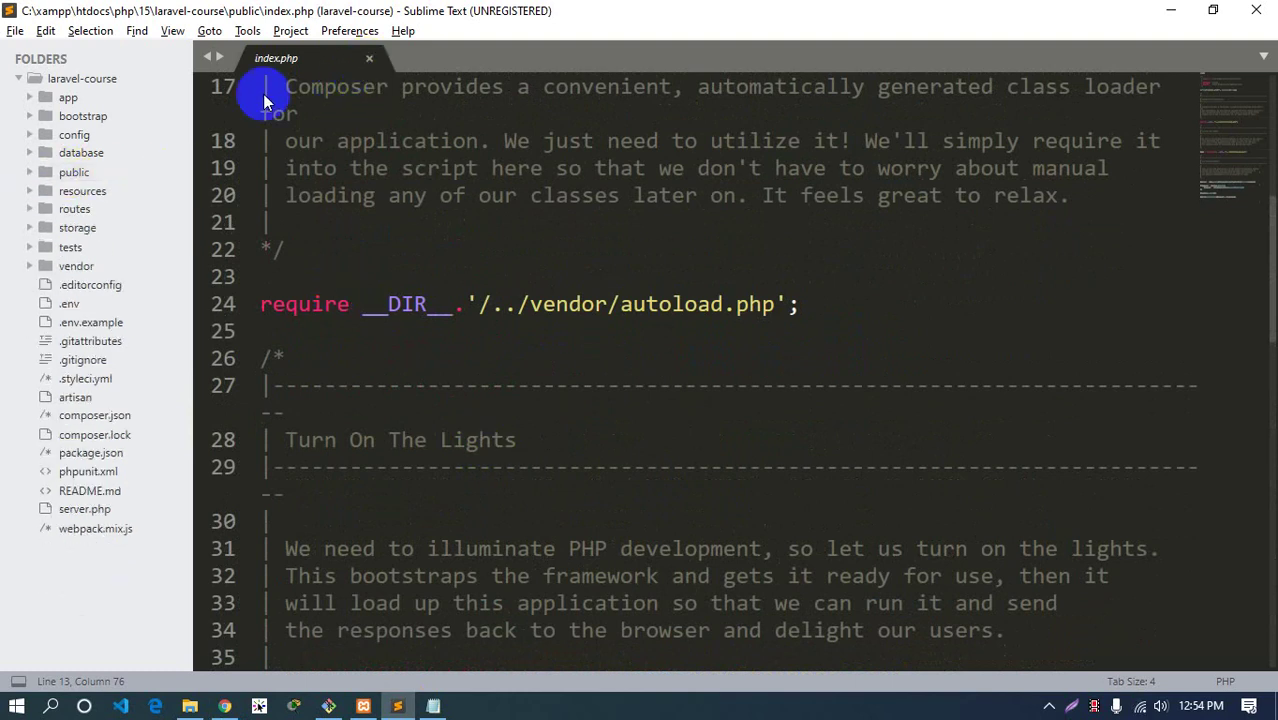
Expand routes and open api.php, then web.php
{"action": "left_click", "coordinate": [82, 193]}
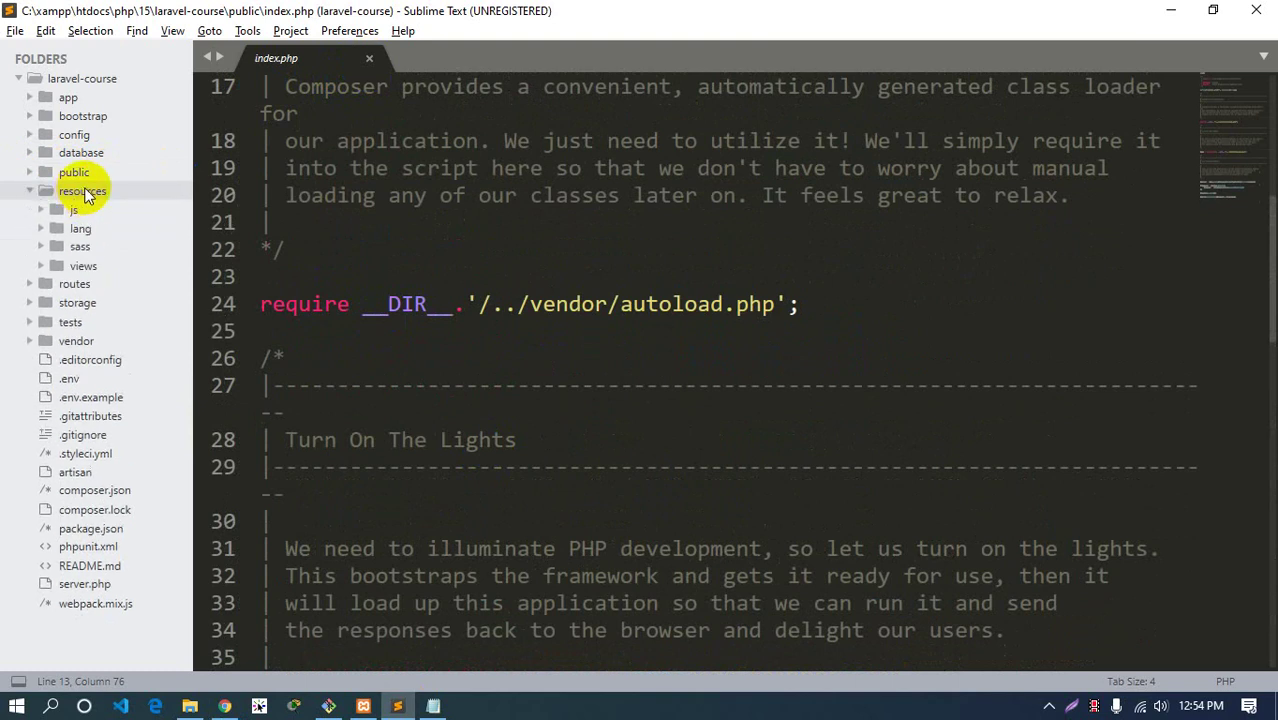
{"action": "left_click", "coordinate": [75, 194]}
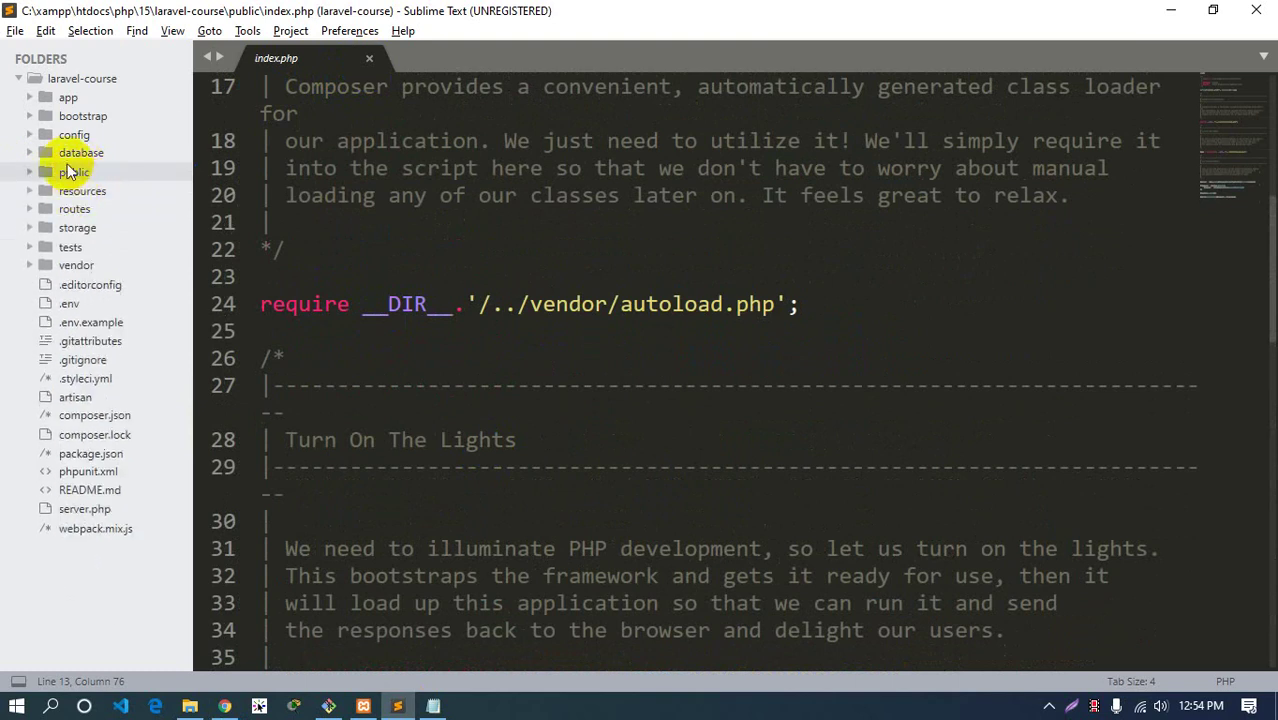
{"action": "left_click", "coordinate": [80, 211]}
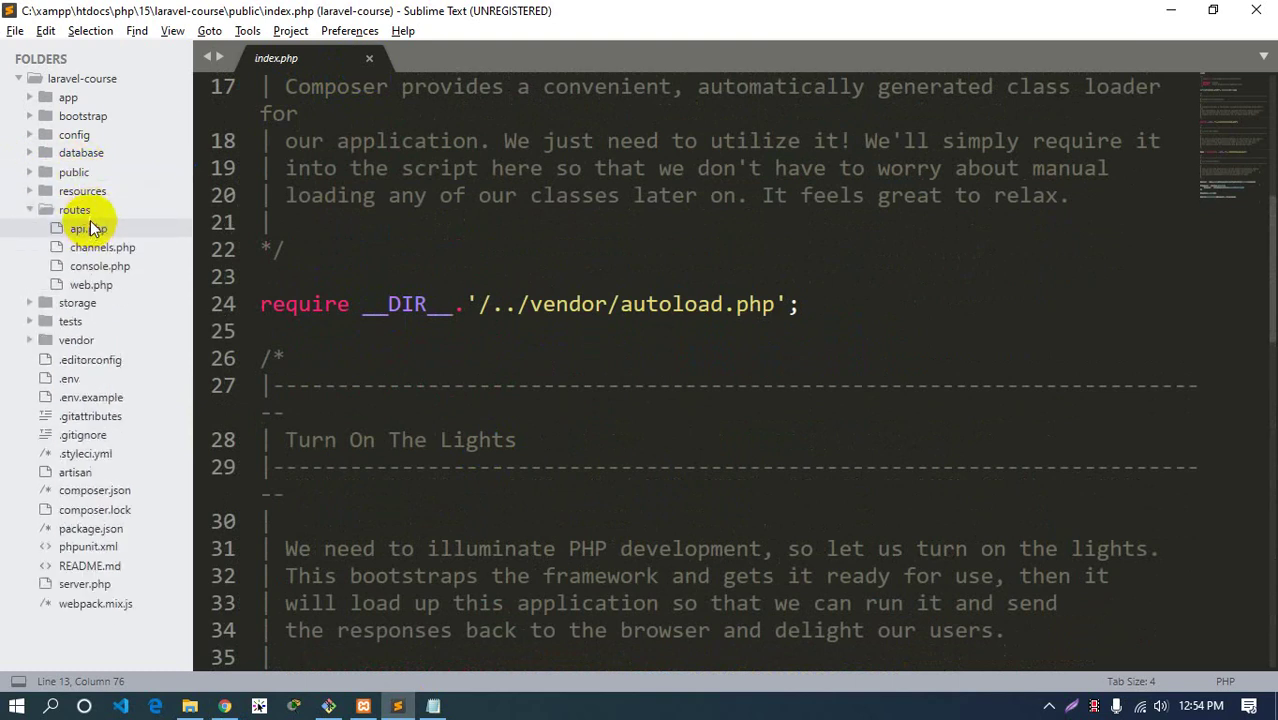
{"action": "left_click", "coordinate": [89, 231]}
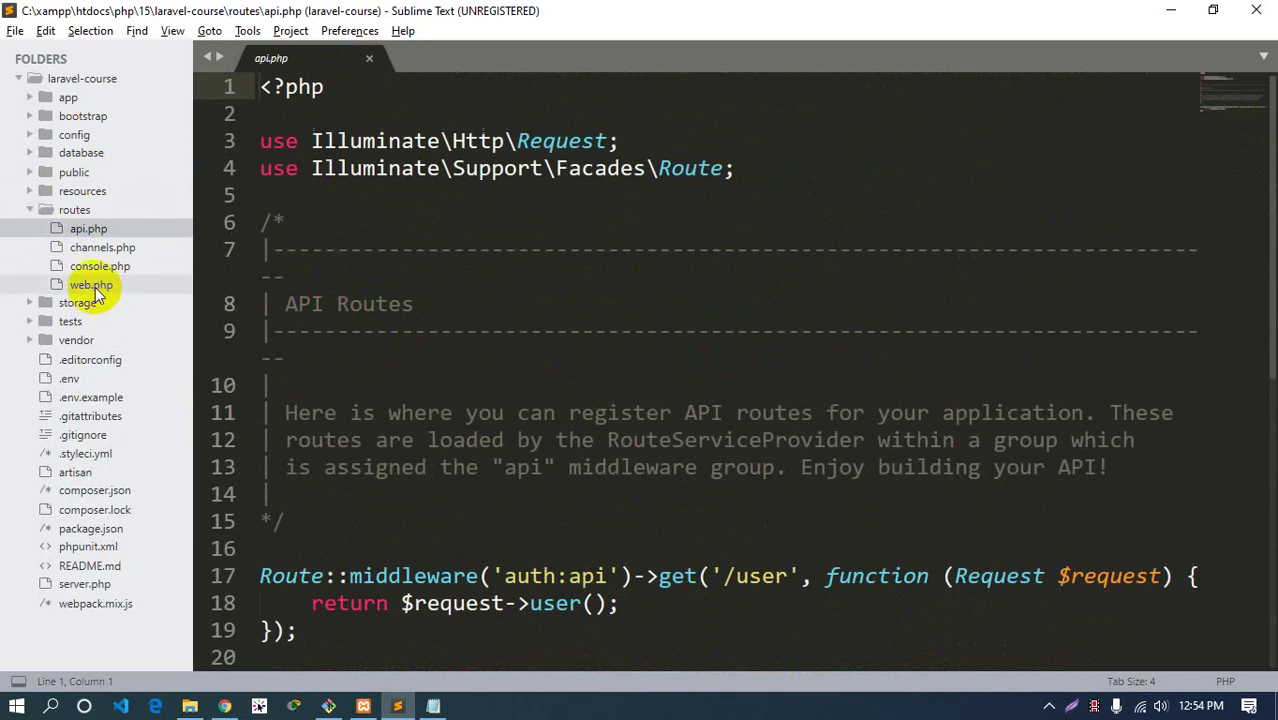
{"action": "left_click", "coordinate": [92, 286]}
Switch to the Laravel Installation docs tab and highlight /docs/7.x in its address
{"action": "left_click", "coordinate": [224, 704]}
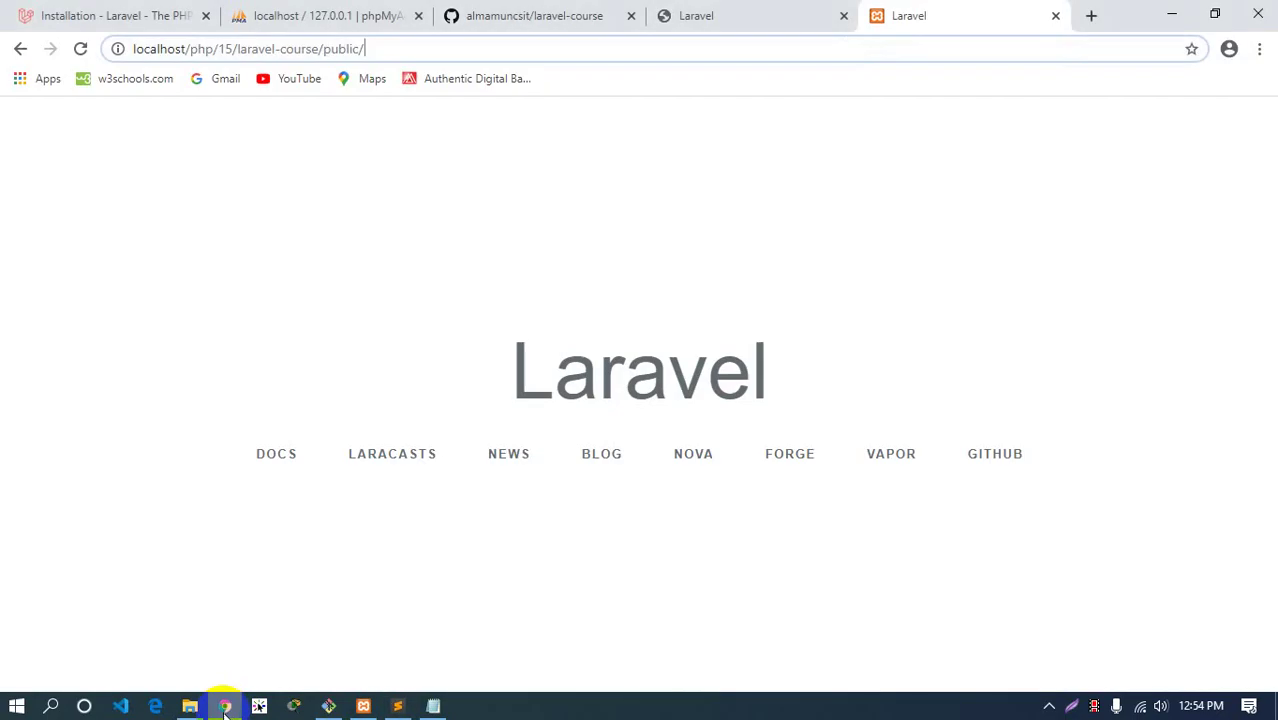
{"action": "left_click", "coordinate": [193, 18]}
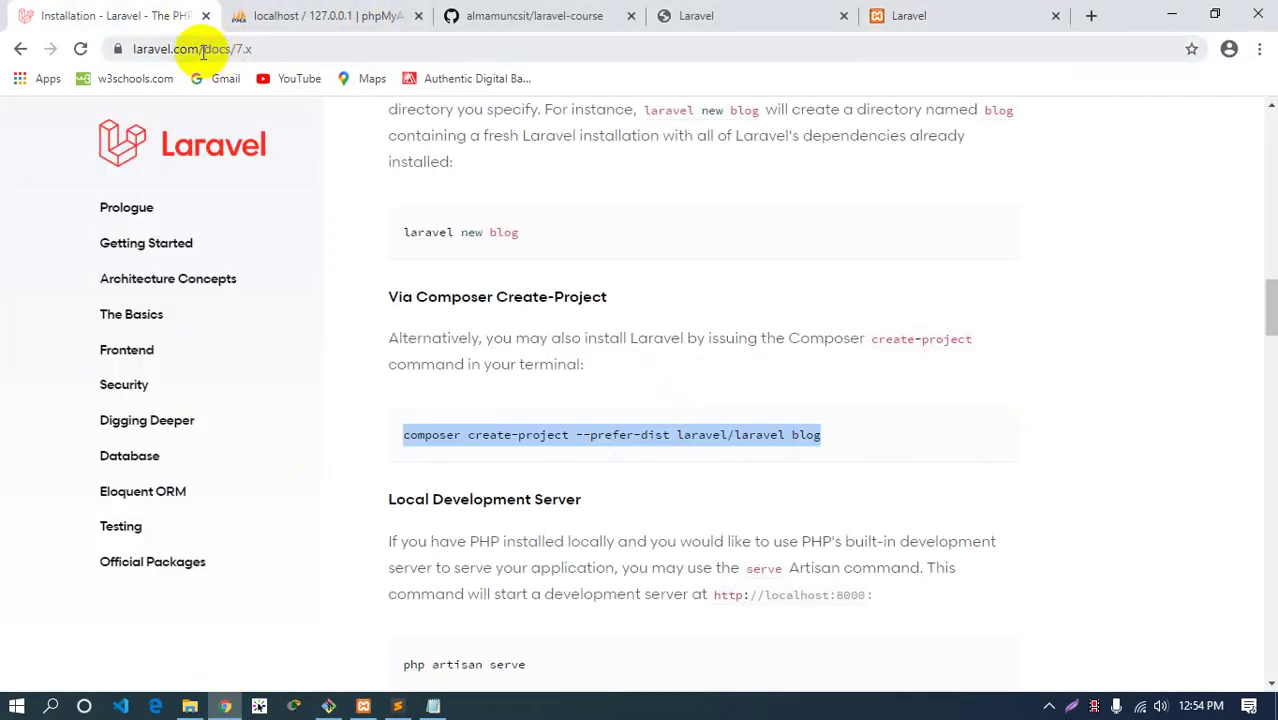
{"action": "left_click_drag", "start_coordinate": [239, 48], "coordinate": [300, 49]}
{"action": "left_click", "coordinate": [354, 49]}
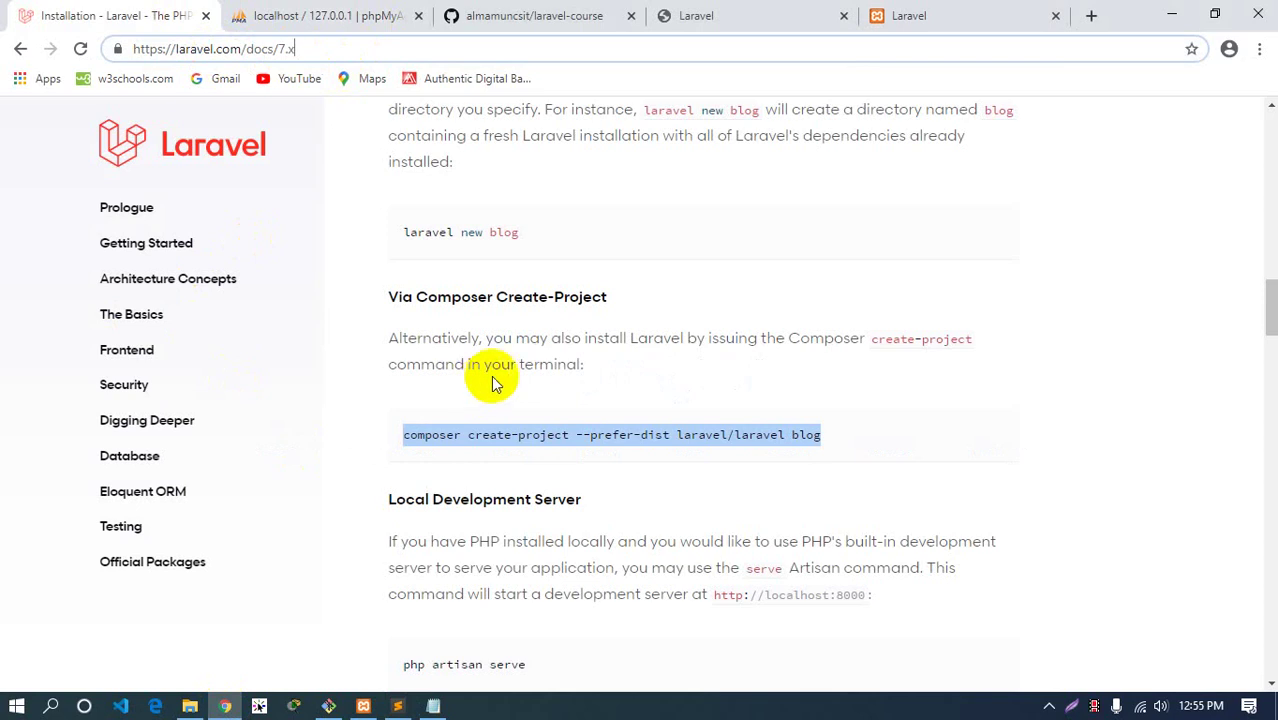
Return to Sublime Text and toggle the routes folder closed and open
{"action": "left_click", "coordinate": [397, 706]}
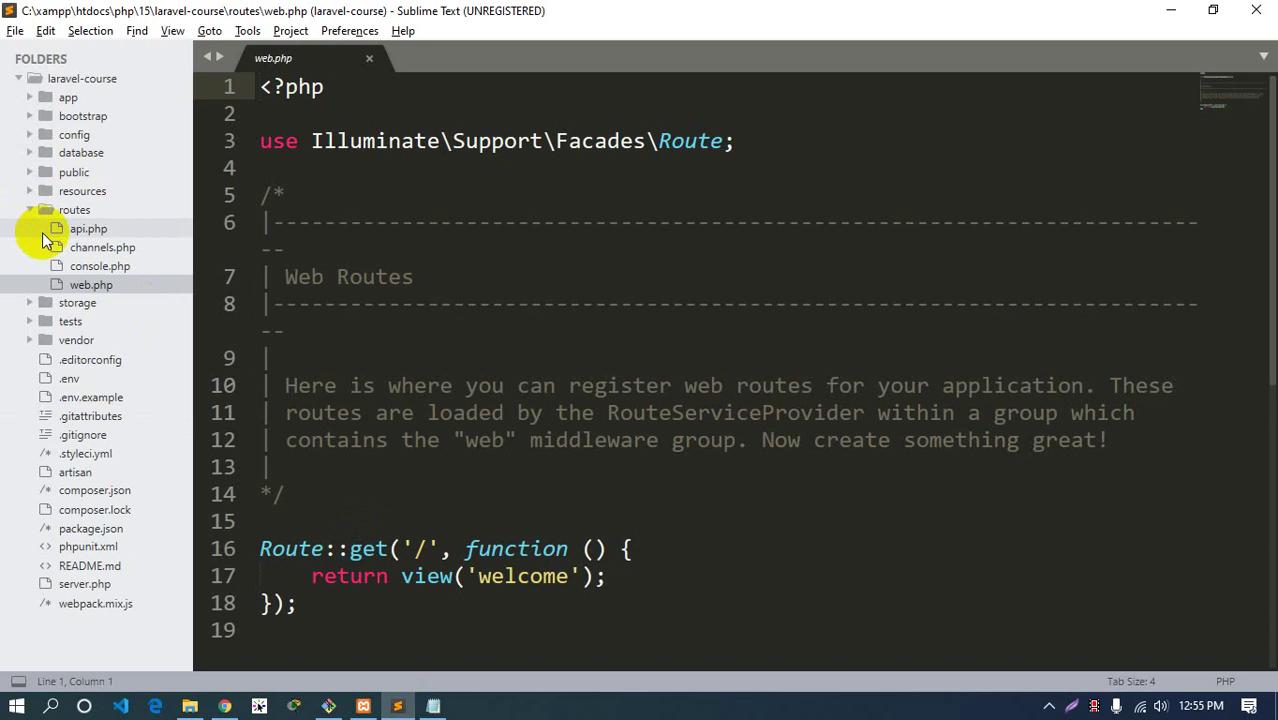
{"action": "left_click", "coordinate": [64, 210]}
{"action": "left_click", "coordinate": [64, 210]}
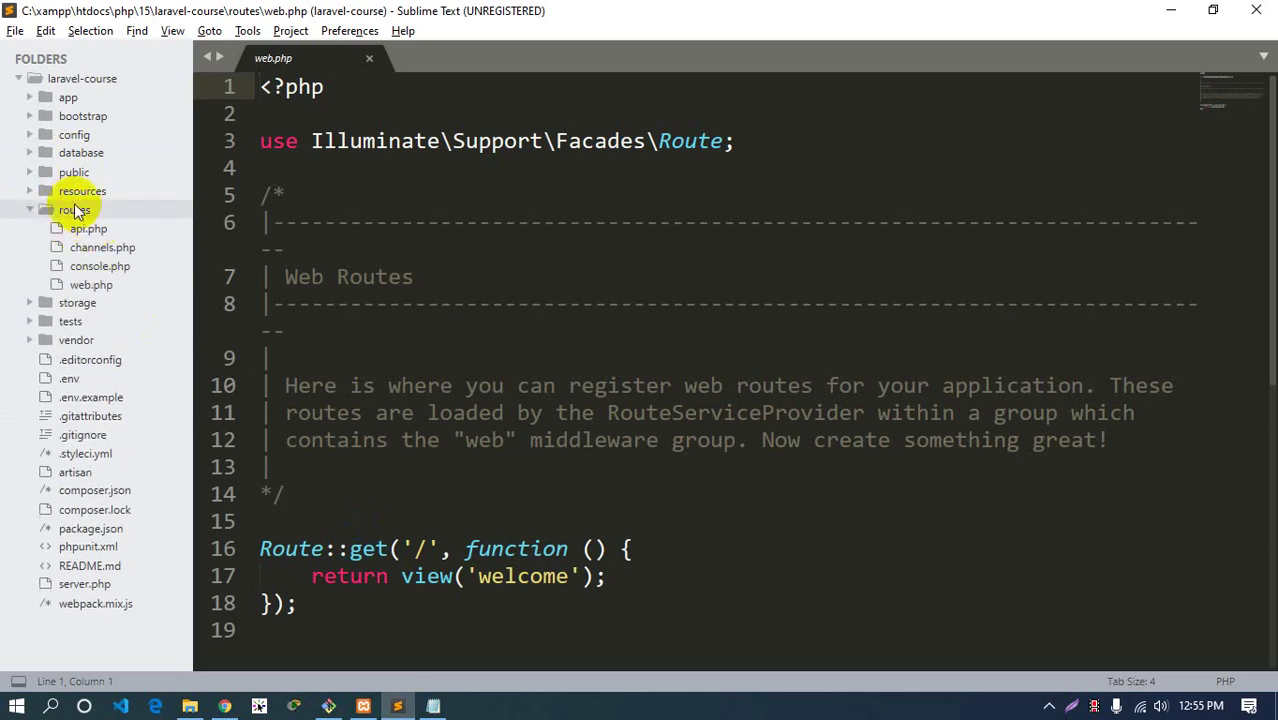
Collapse routes and browse the storage folder's app, framework and logs subfolders
{"action": "left_click", "coordinate": [74, 210]}
{"action": "left_click", "coordinate": [672, 438]}
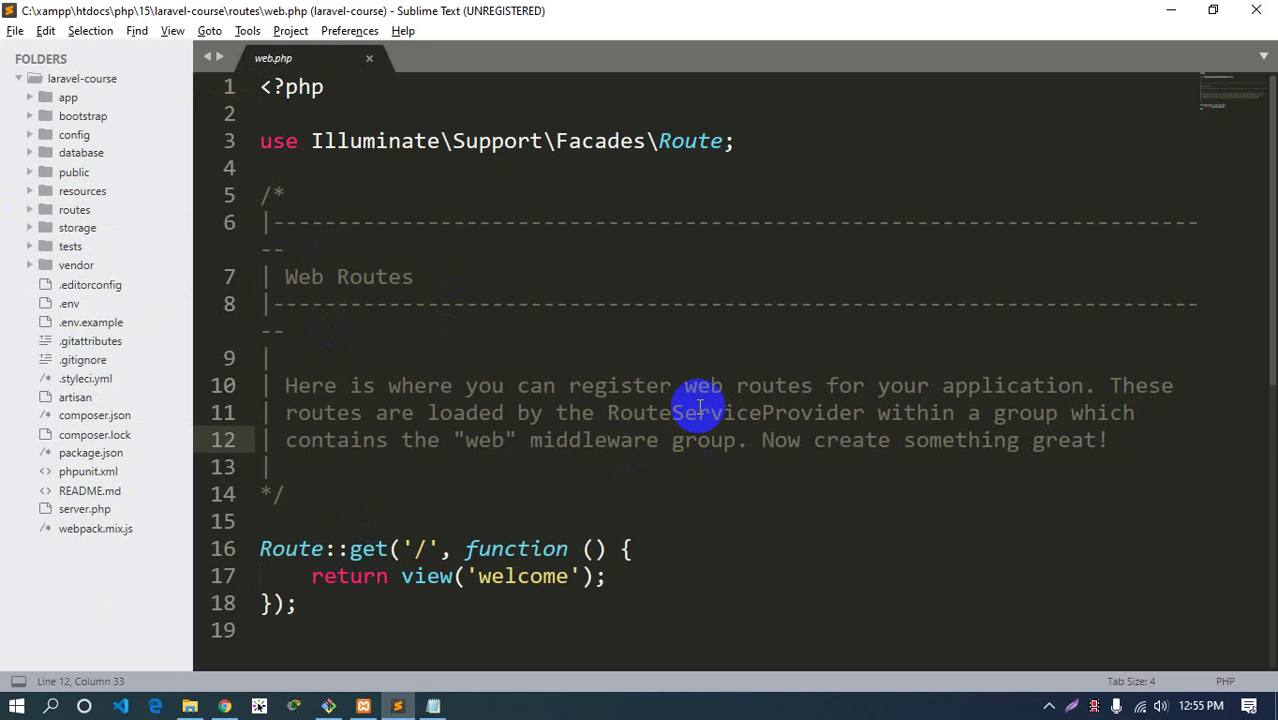
{"action": "left_click", "coordinate": [88, 228]}
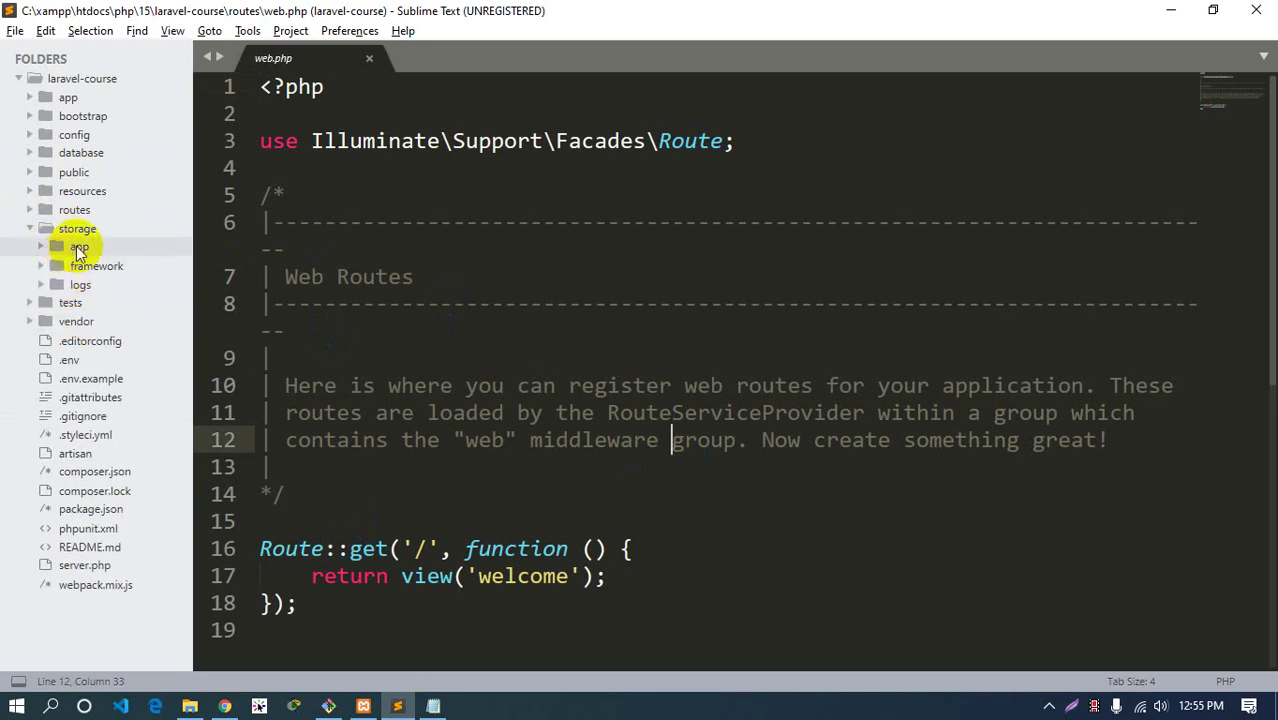
{"action": "left_click", "coordinate": [79, 247]}
{"action": "left_click", "coordinate": [79, 247]}
{"action": "left_click", "coordinate": [92, 266]}
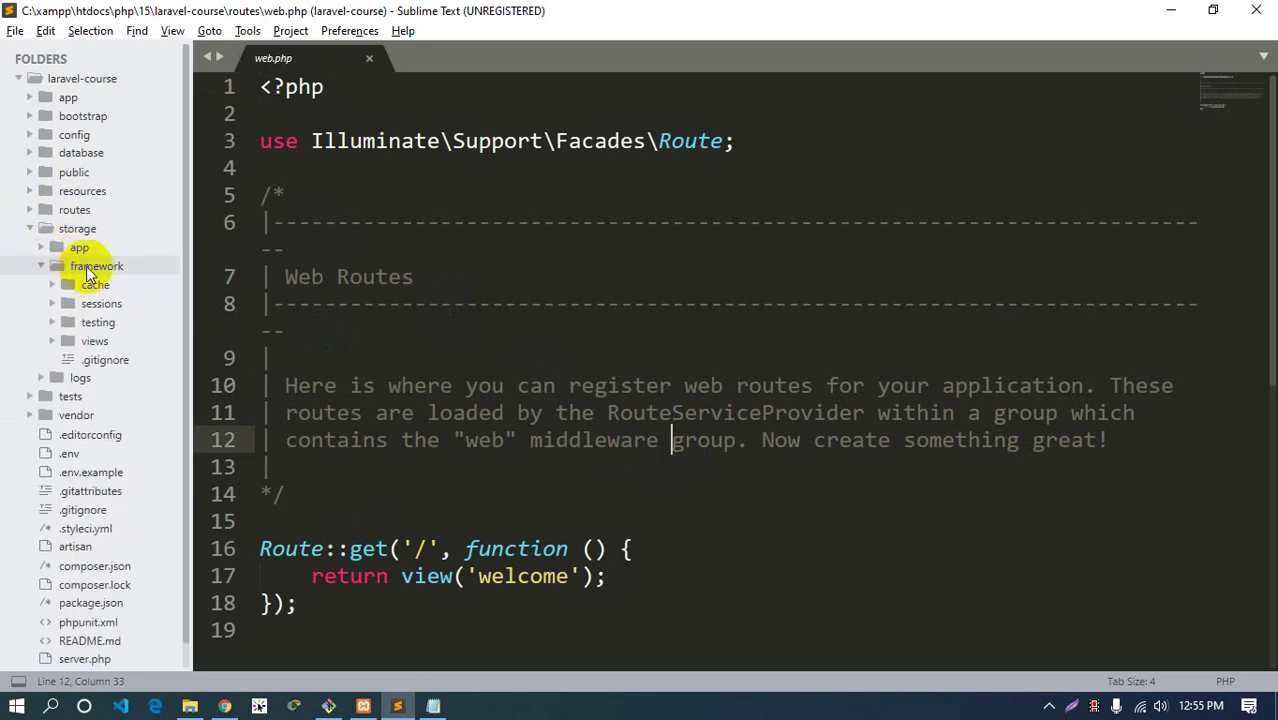
{"action": "left_click", "coordinate": [92, 266]}
{"action": "left_click", "coordinate": [80, 285]}
{"action": "left_click", "coordinate": [80, 285]}
{"action": "left_click", "coordinate": [74, 229]}
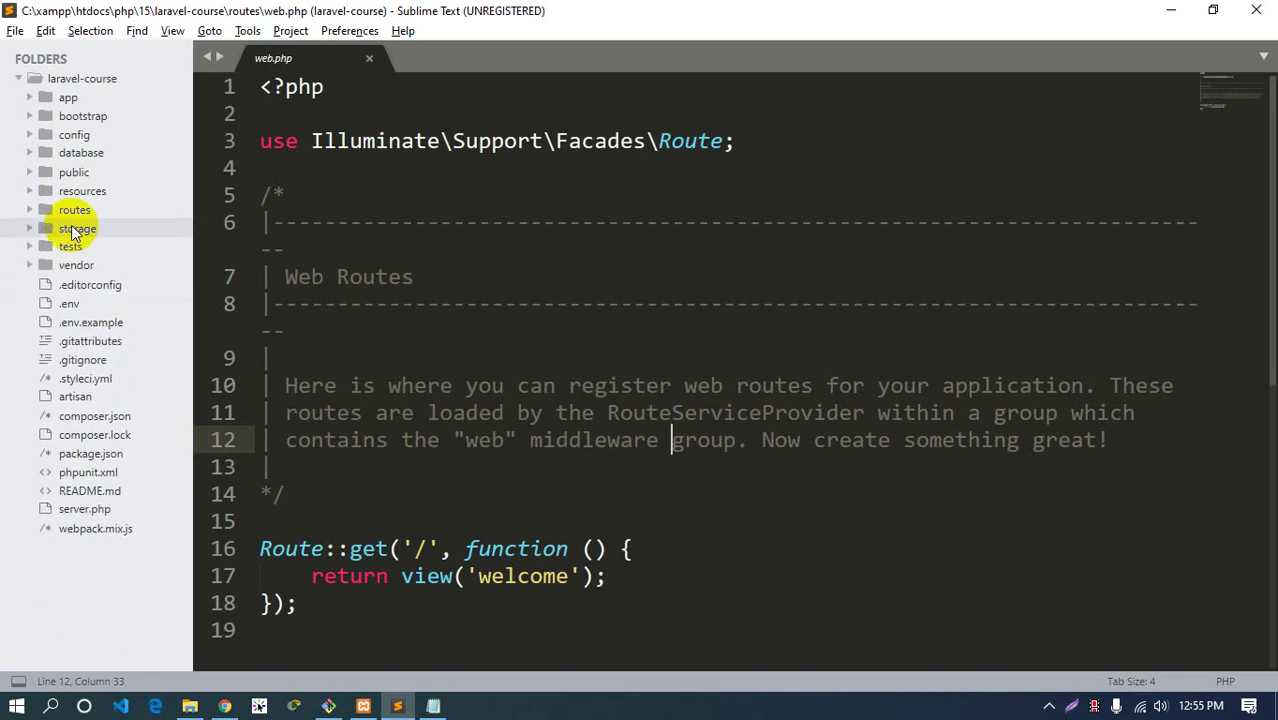
{"action": "left_click", "coordinate": [74, 229]}
Peek into storage/app/public and framework, then the tests folder, and collapse them
{"action": "left_click", "coordinate": [79, 247]}
{"action": "left_click", "coordinate": [100, 266]}
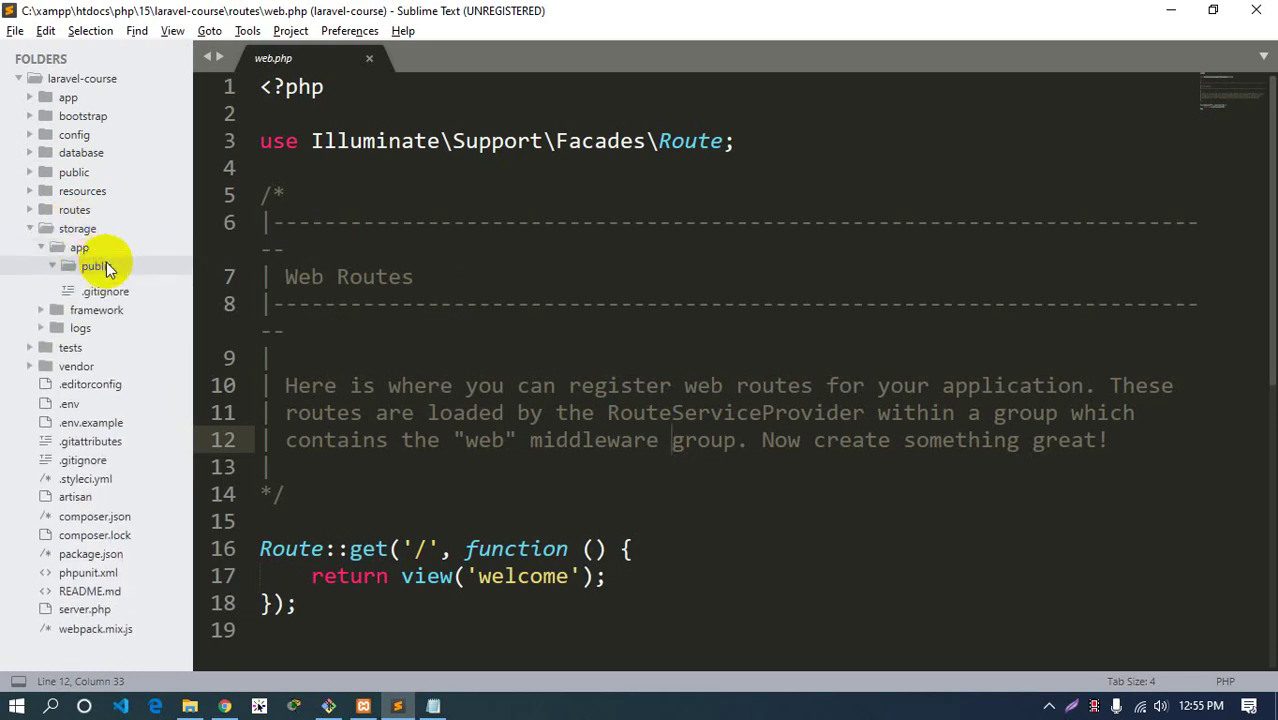
{"action": "left_click", "coordinate": [104, 264]}
{"action": "left_click", "coordinate": [79, 248]}
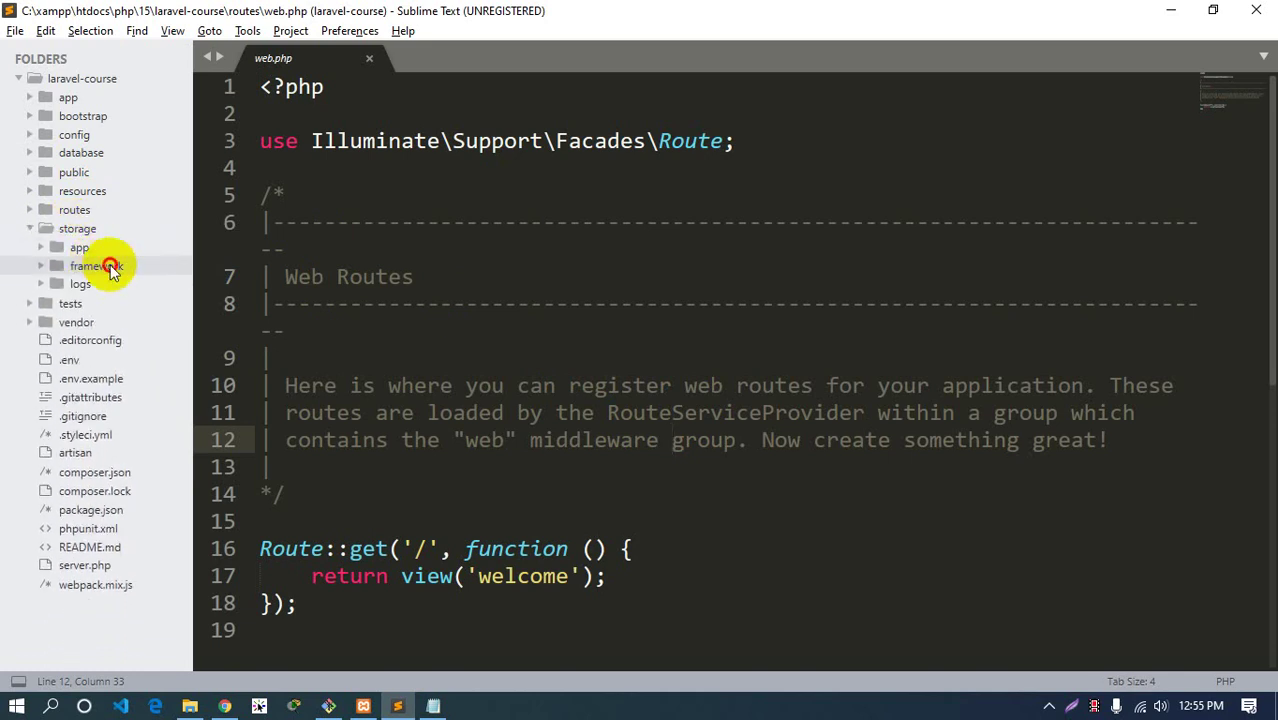
{"action": "left_click", "coordinate": [110, 267]}
{"action": "left_click", "coordinate": [100, 266]}
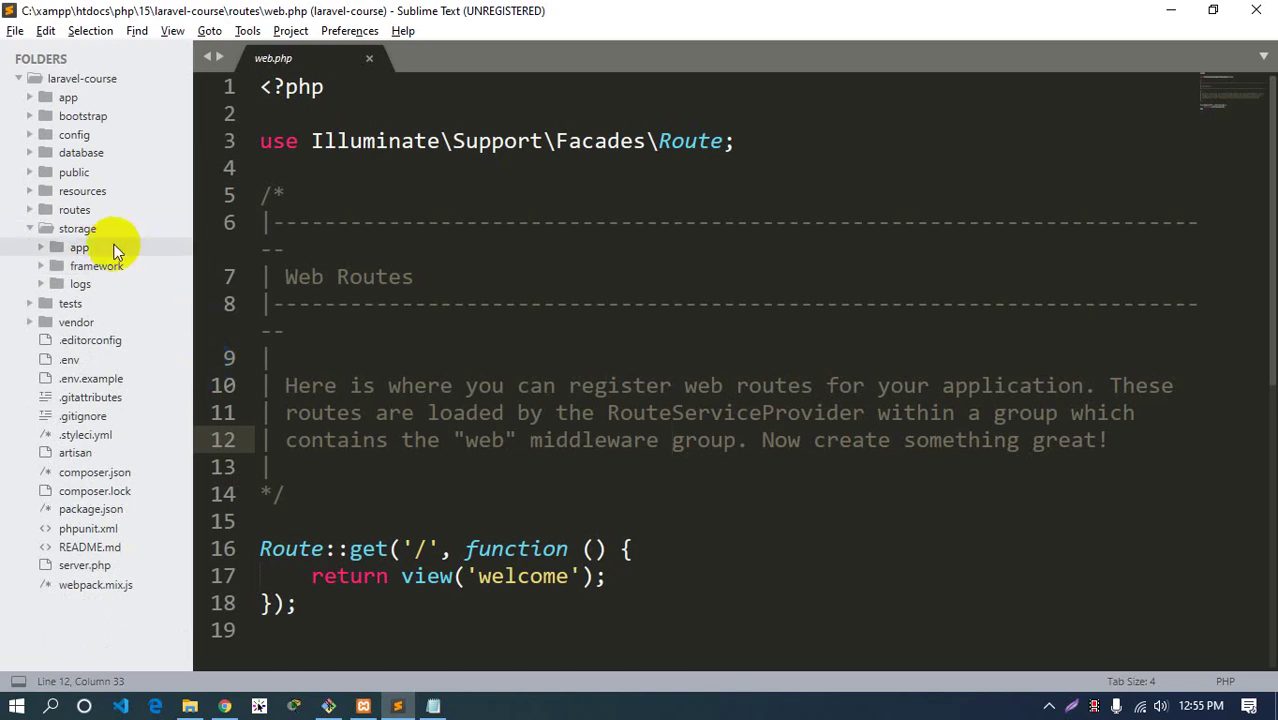
{"action": "left_click", "coordinate": [78, 228]}
{"action": "left_click", "coordinate": [80, 248]}
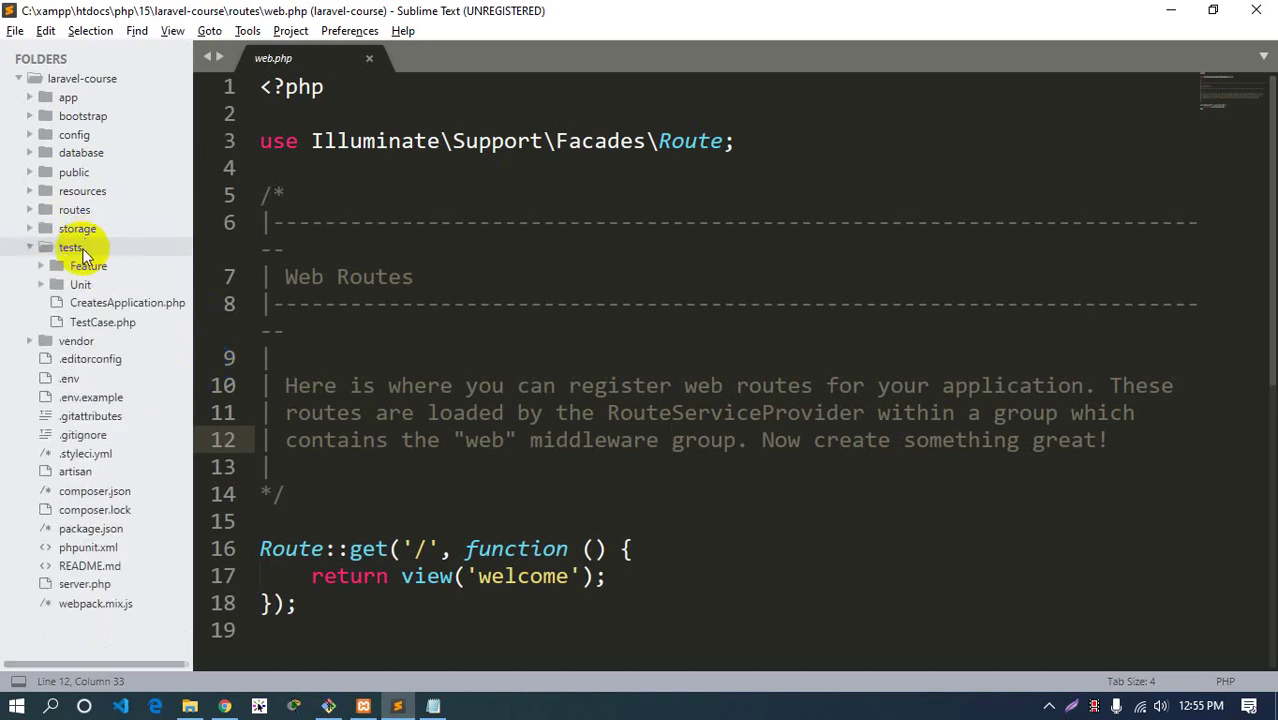
{"action": "left_click", "coordinate": [80, 248]}
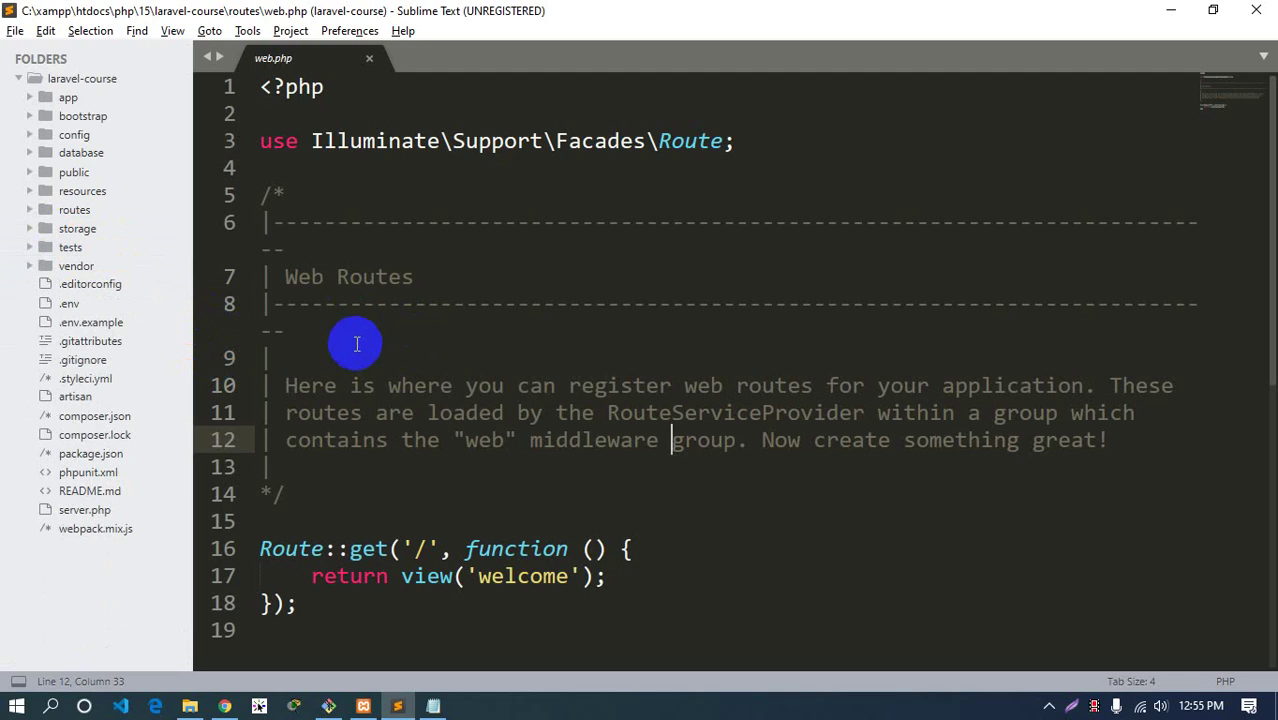
Open bootstrap/app.php briefly, then close it and collapse bootstrap
{"action": "left_click", "coordinate": [95, 116]}
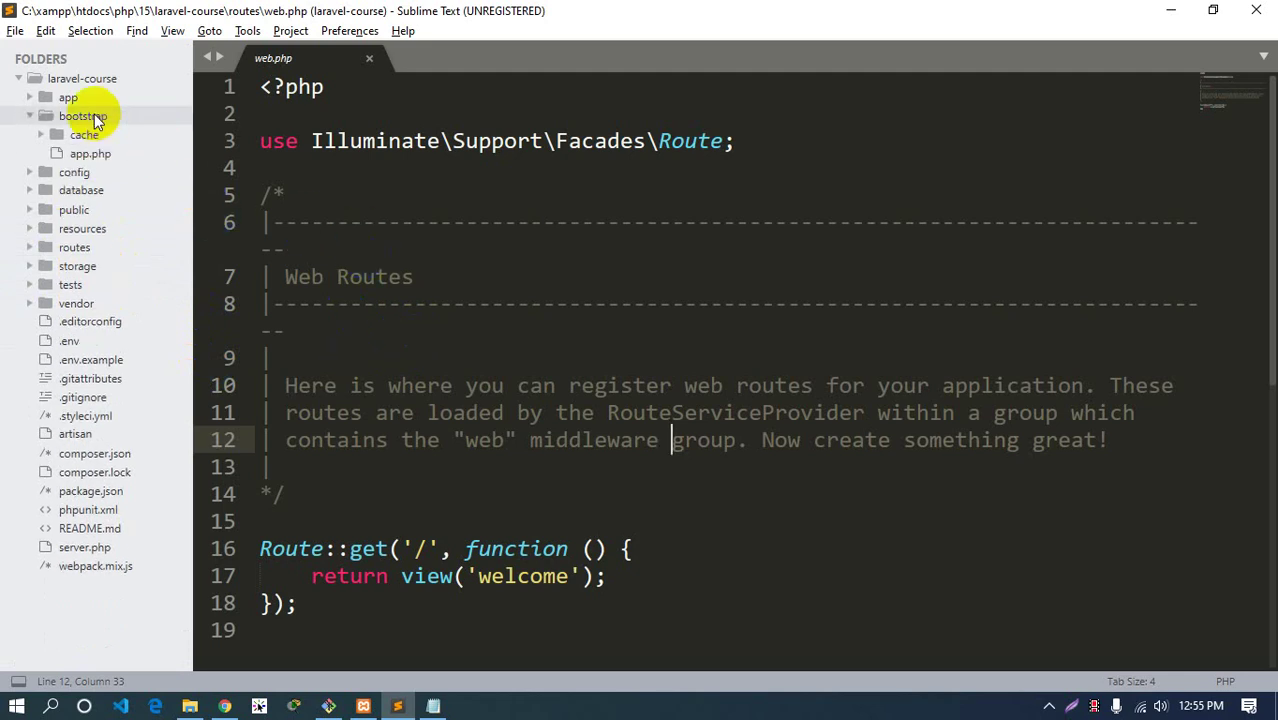
{"action": "left_click", "coordinate": [90, 153]}
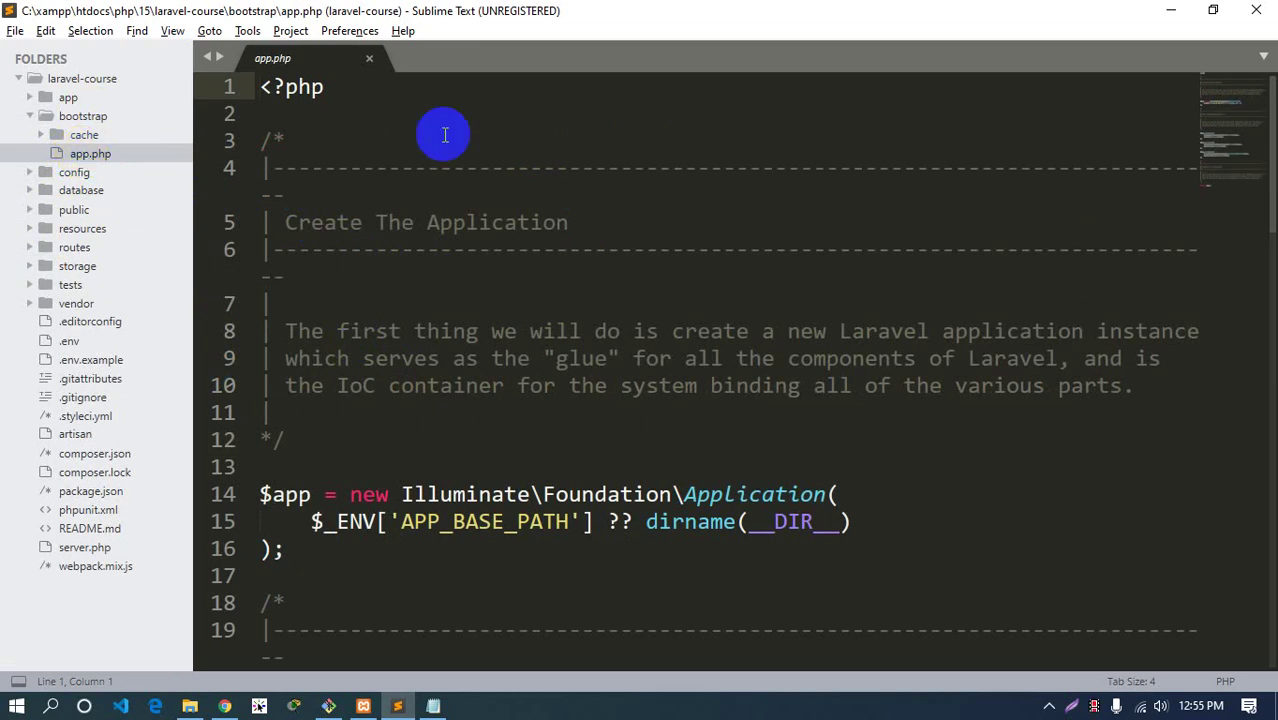
{"action": "left_click", "coordinate": [368, 63]}
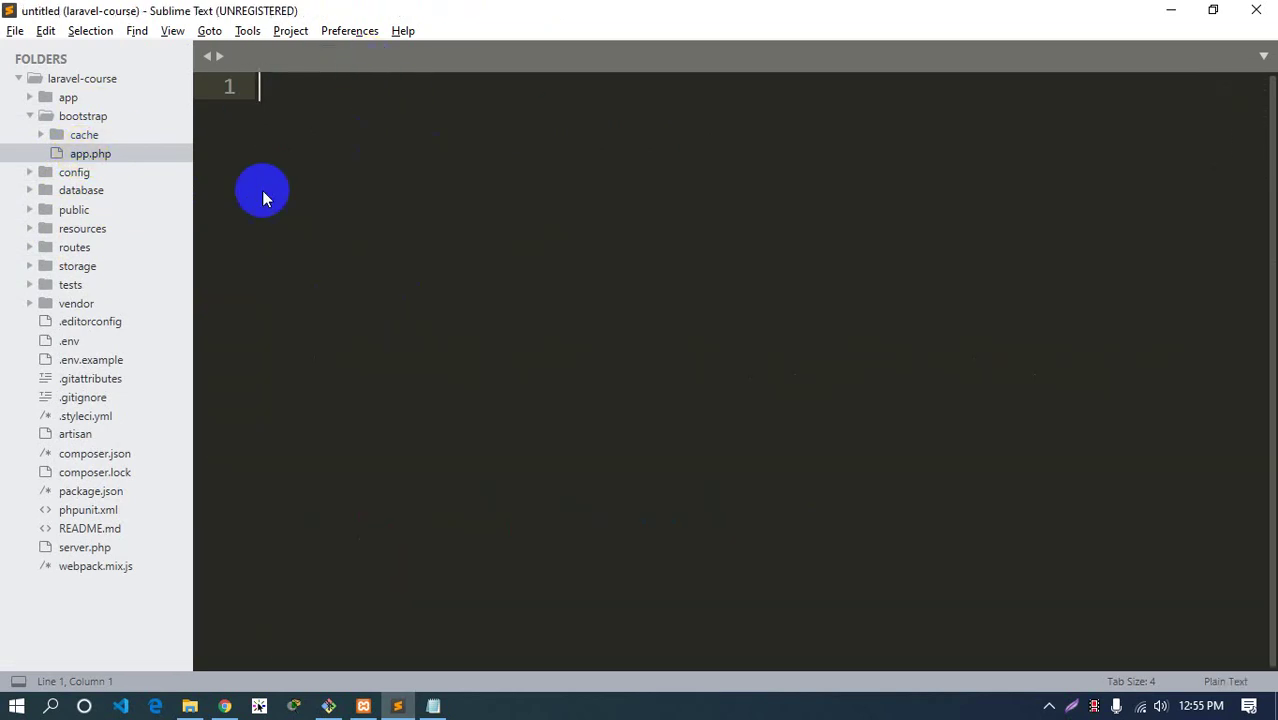
{"action": "left_click", "coordinate": [80, 116]}
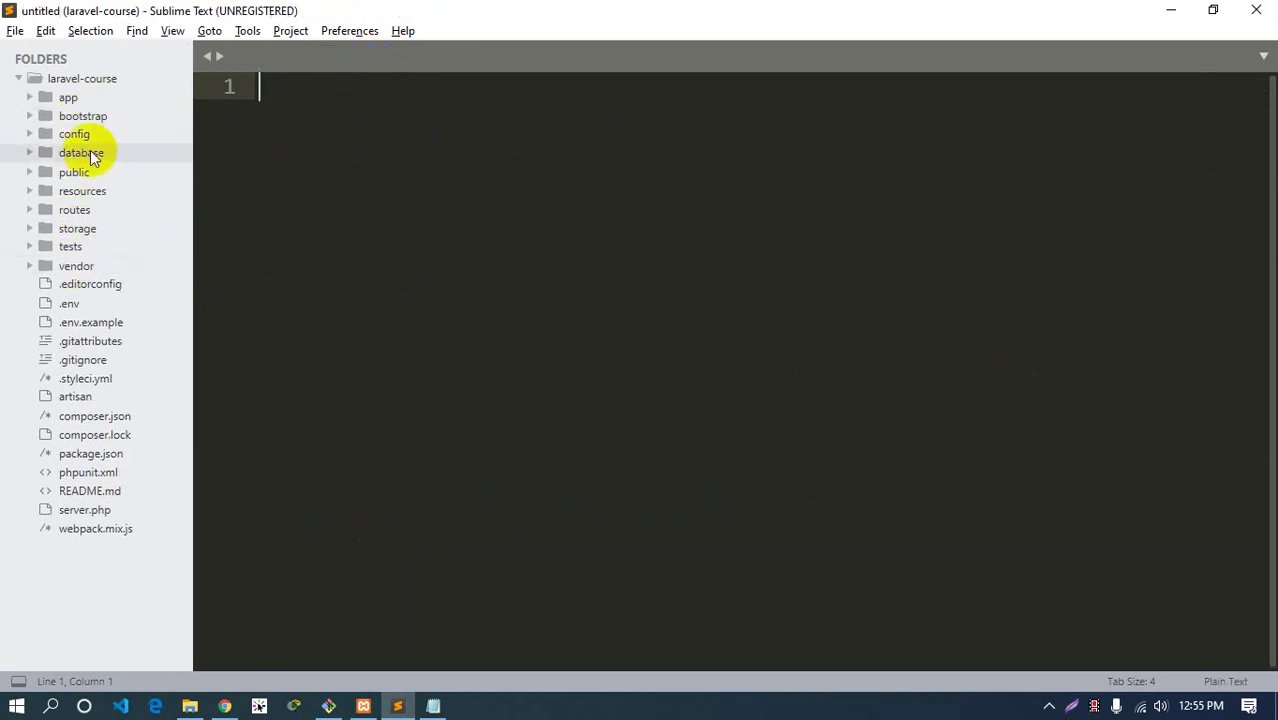
Peek at database/migrations, then expand app's Http and Console folders and open Console/Kernel.php
{"action": "left_click", "coordinate": [62, 99]}
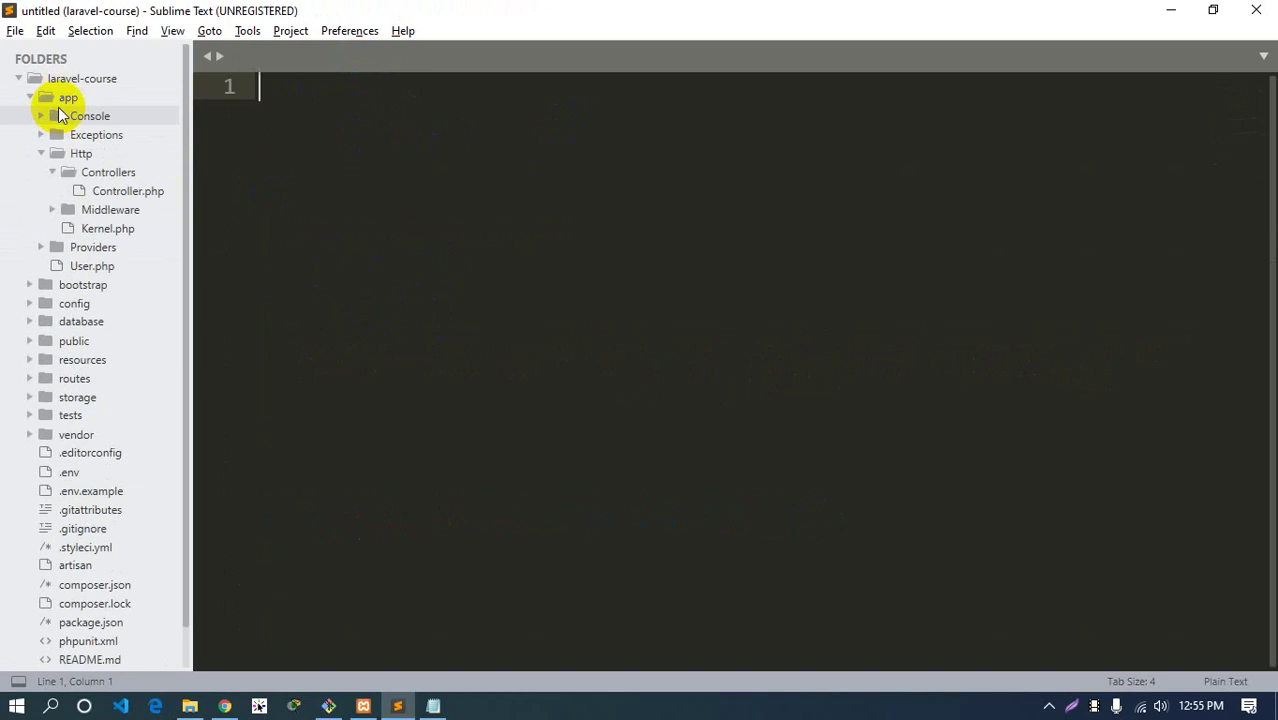
{"action": "left_click", "coordinate": [90, 153]}
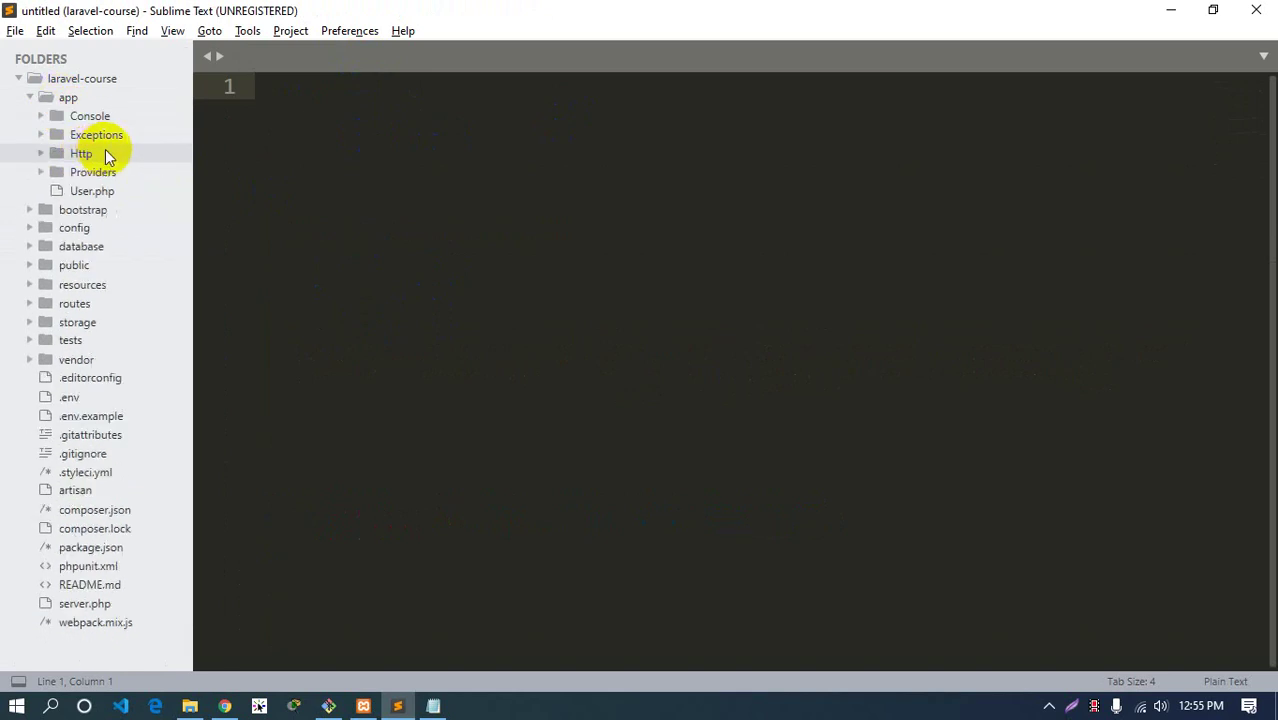
{"action": "left_click", "coordinate": [84, 247]}
{"action": "left_click", "coordinate": [93, 285]}
{"action": "left_click", "coordinate": [95, 286]}
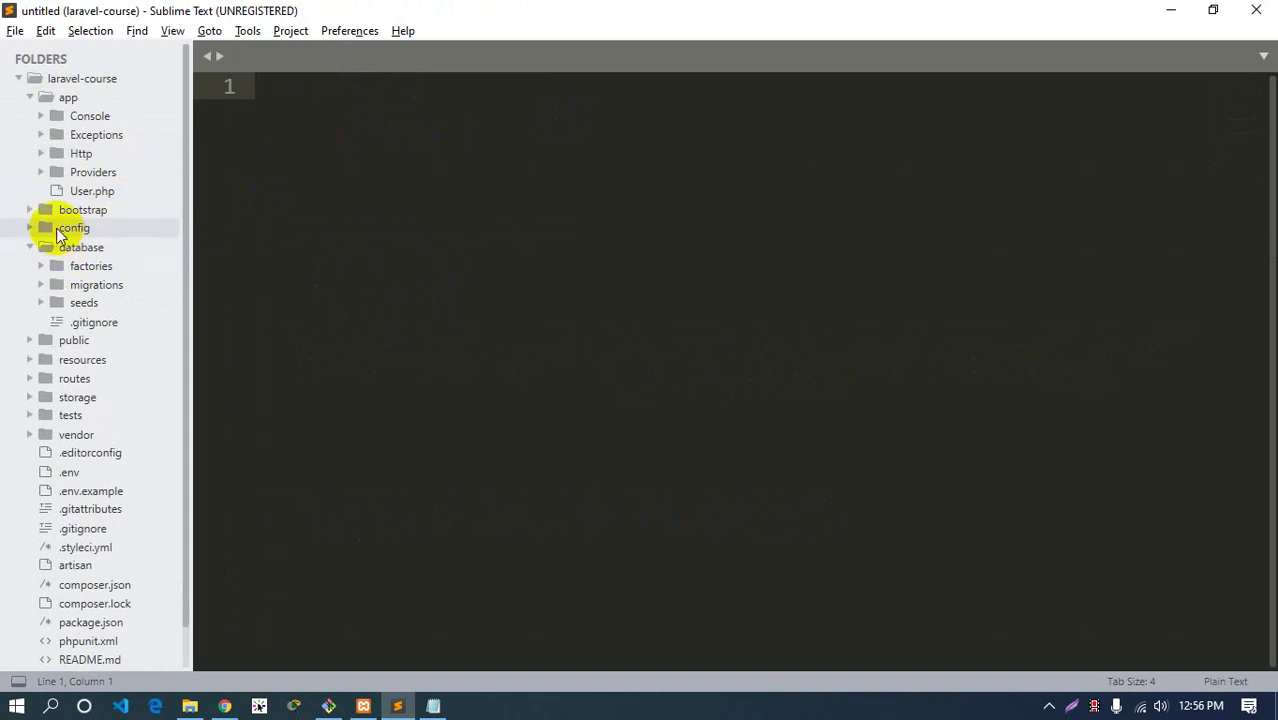
{"action": "left_click", "coordinate": [75, 249]}
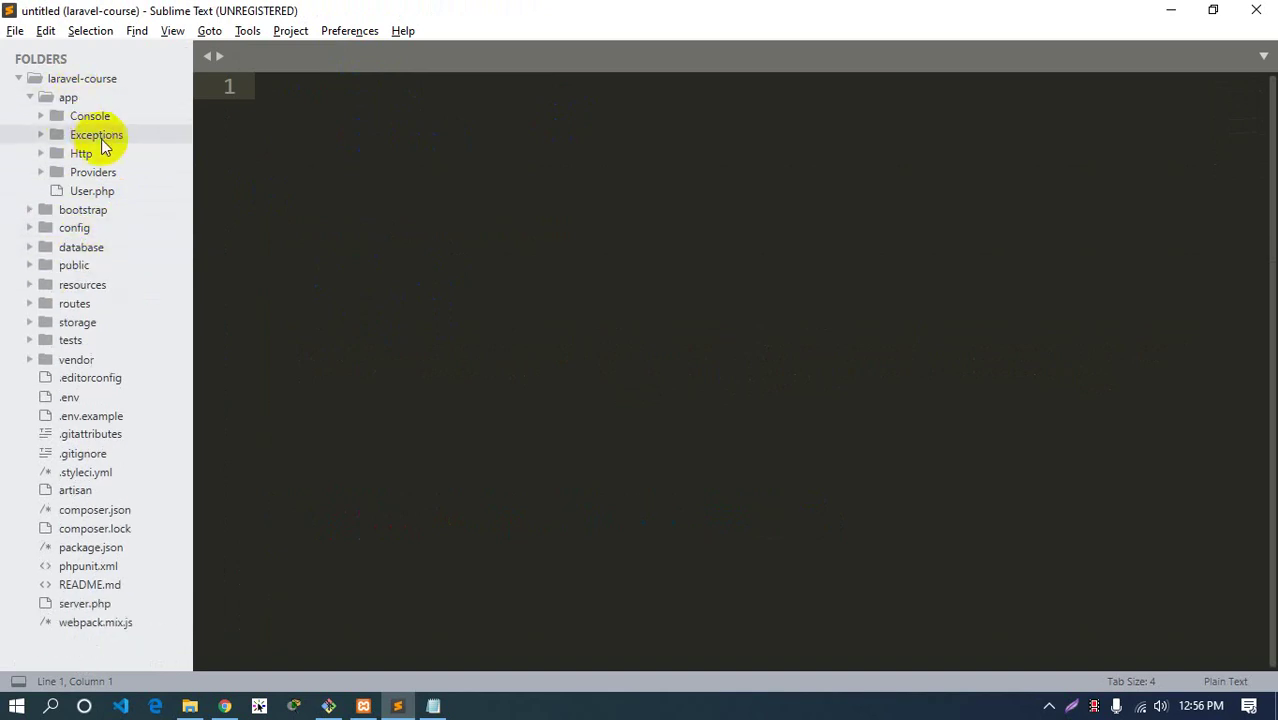
{"action": "left_click", "coordinate": [81, 154]}
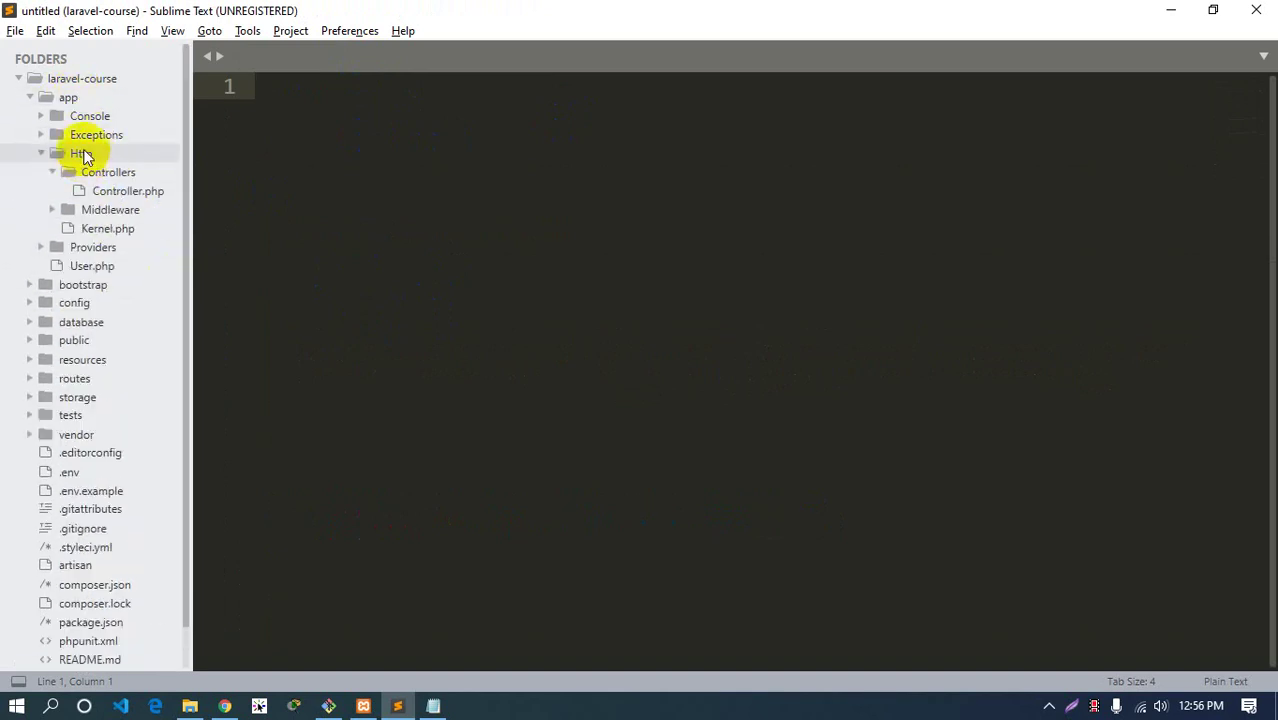
{"action": "left_click", "coordinate": [84, 118]}
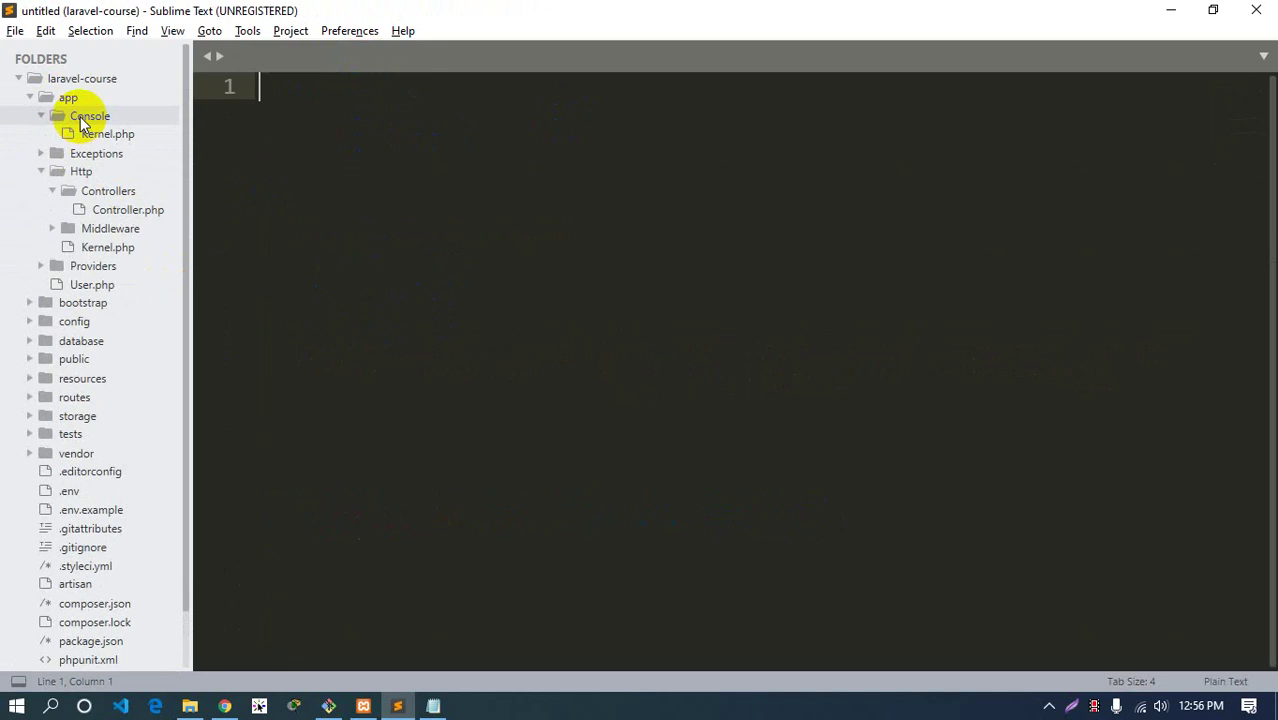
{"action": "left_click", "coordinate": [90, 132]}
Enlarge the editor font with Ctrl+= and scroll through Kernel.php
{"action": "key", "text": "ctrl+equal"}
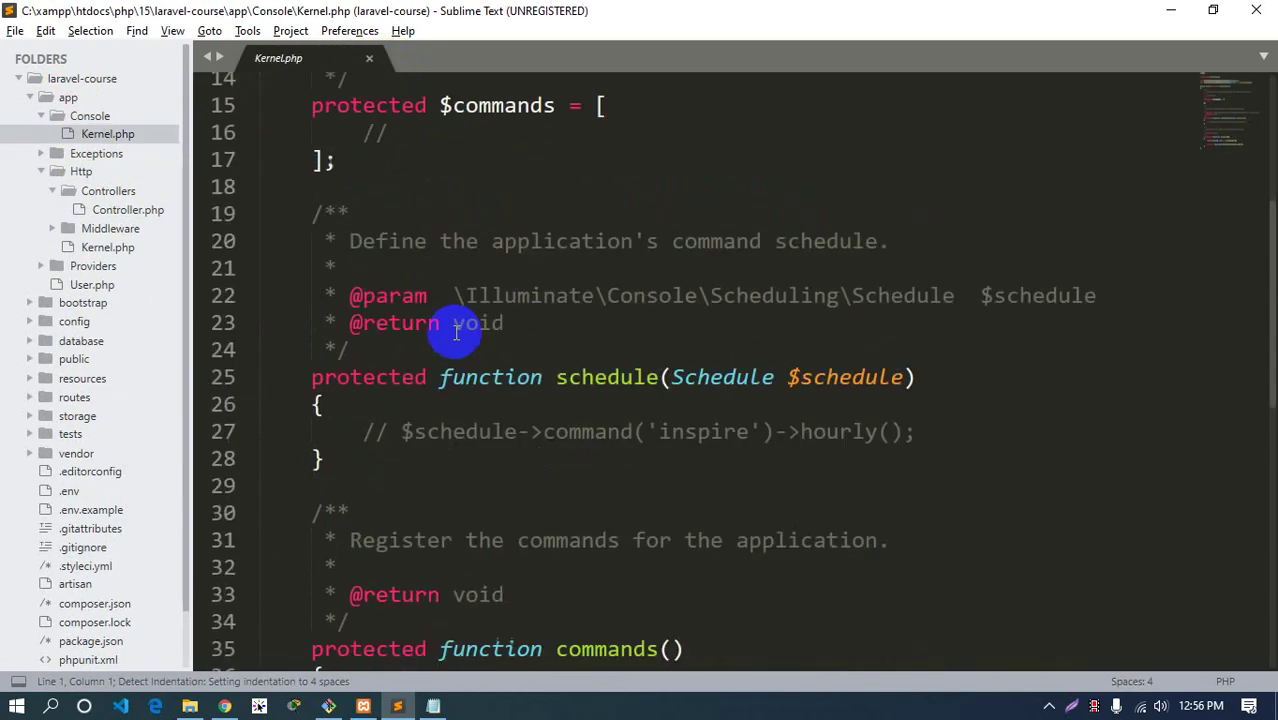
{"action": "scroll", "coordinate": [455, 333], "scroll_direction": "down", "scroll_amount": 5}
{"action": "scroll", "coordinate": [540, 334], "scroll_direction": "up", "scroll_amount": 9}
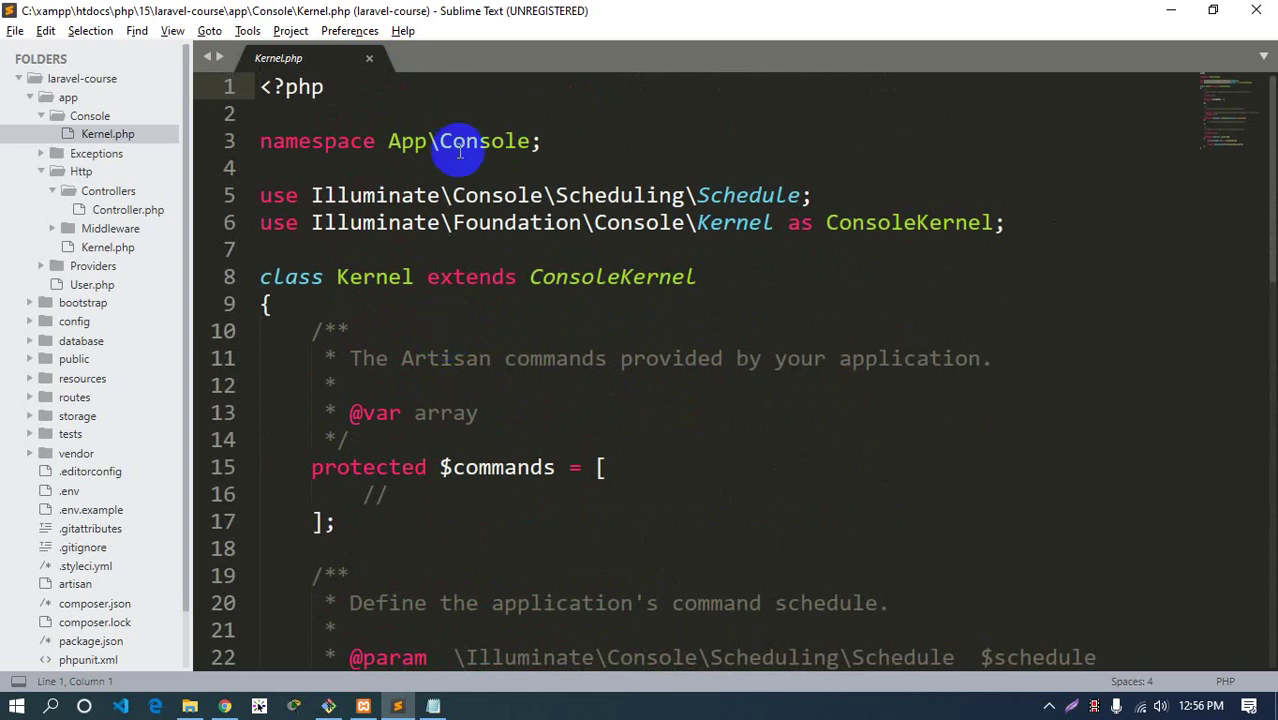
Peek at Exceptions/Handler.php, close Kernel.php and open Http/Controllers/Controller.php
{"action": "left_click", "coordinate": [90, 117]}
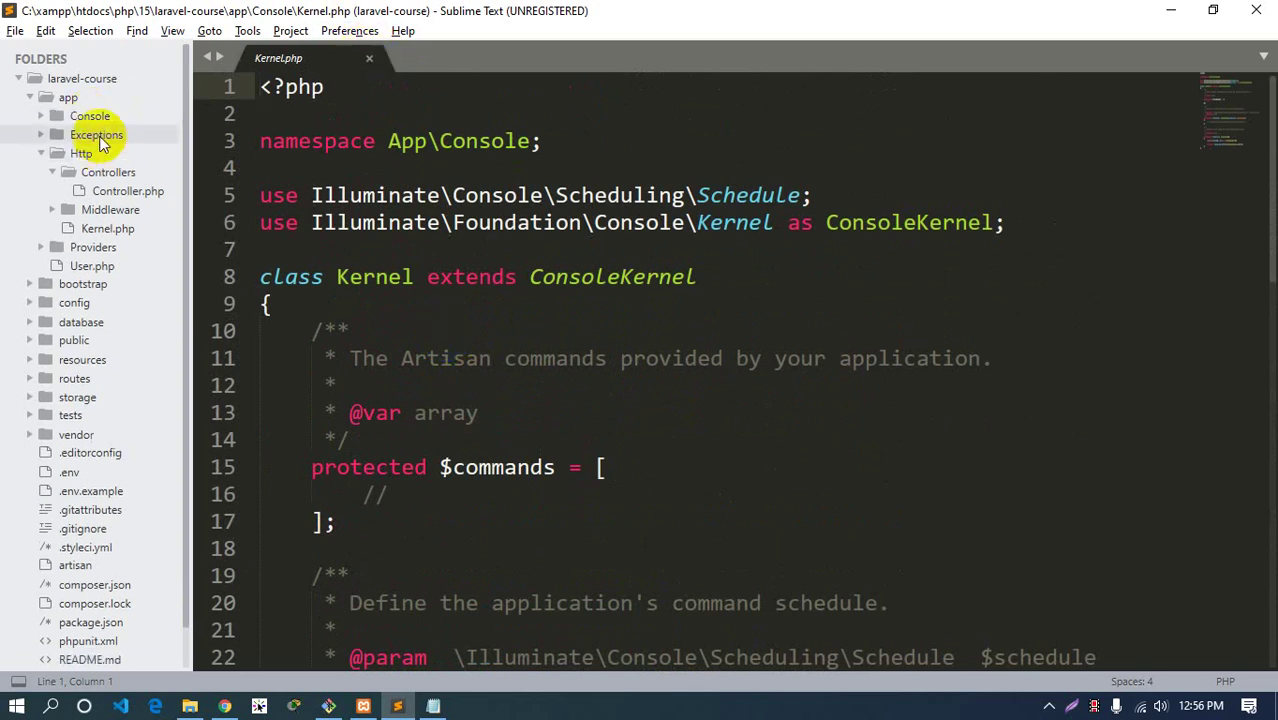
{"action": "left_click", "coordinate": [97, 134]}
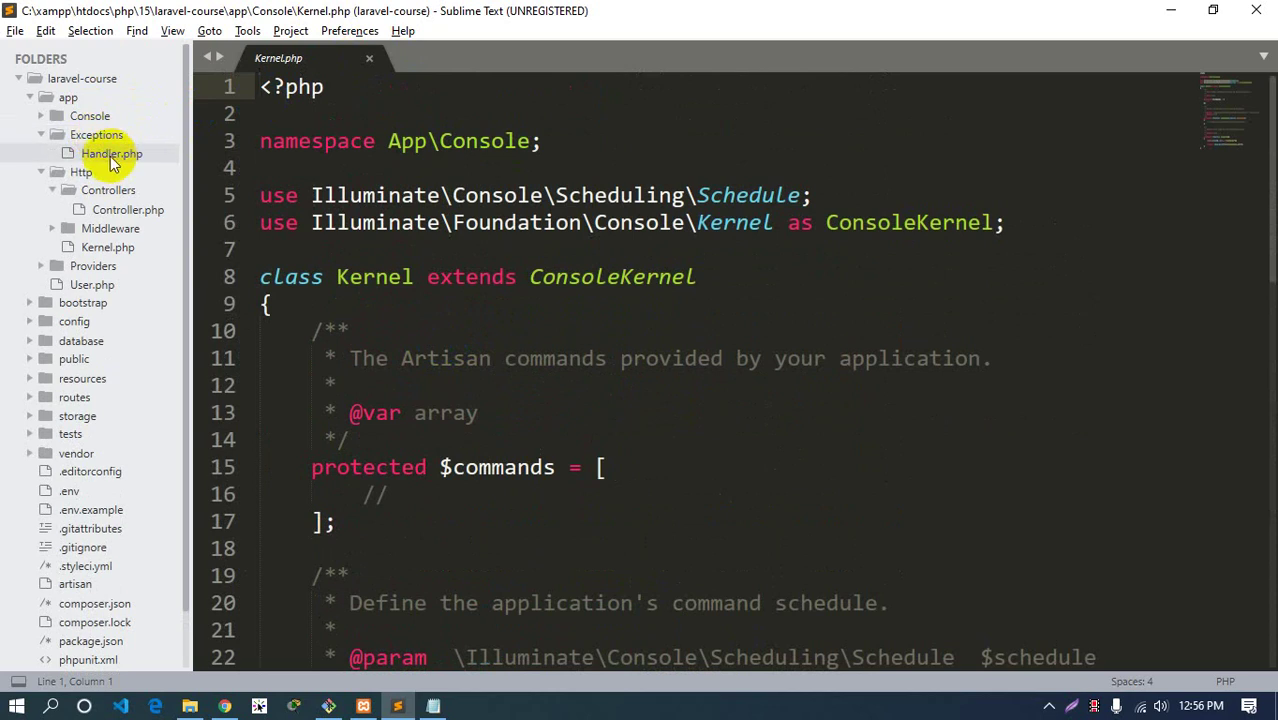
{"action": "left_click", "coordinate": [96, 134]}
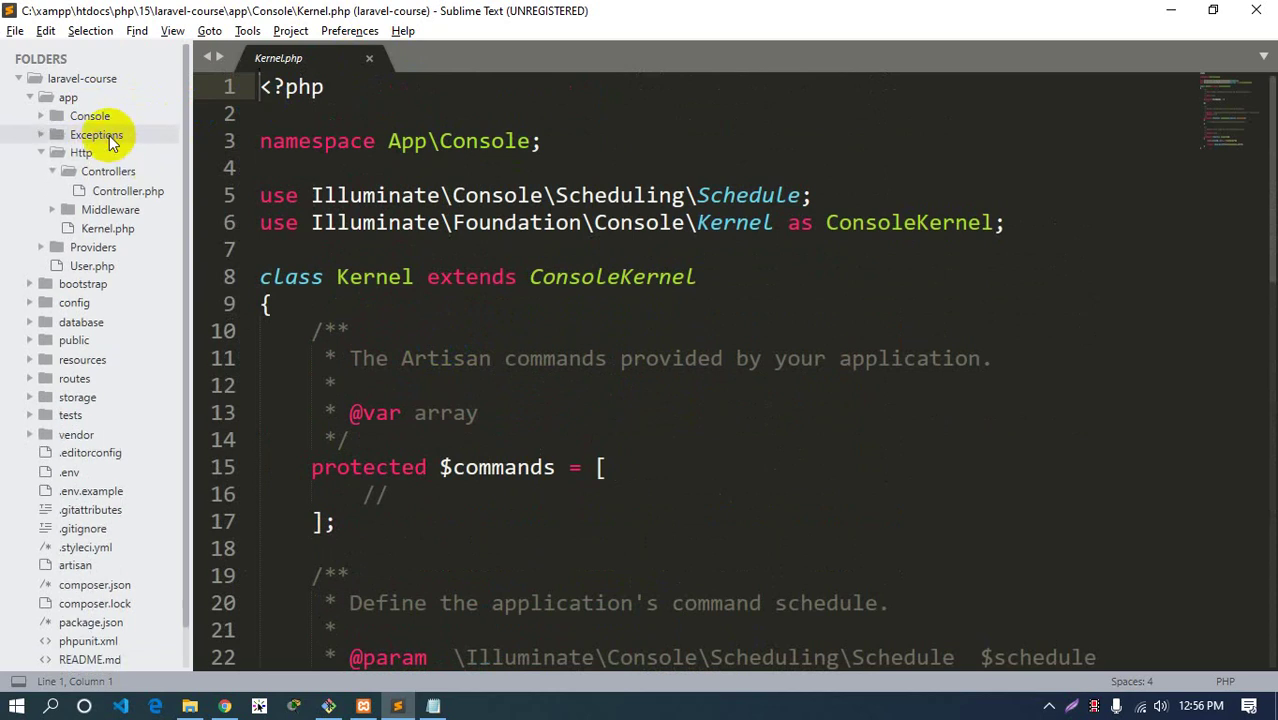
{"action": "left_click", "coordinate": [367, 68]}
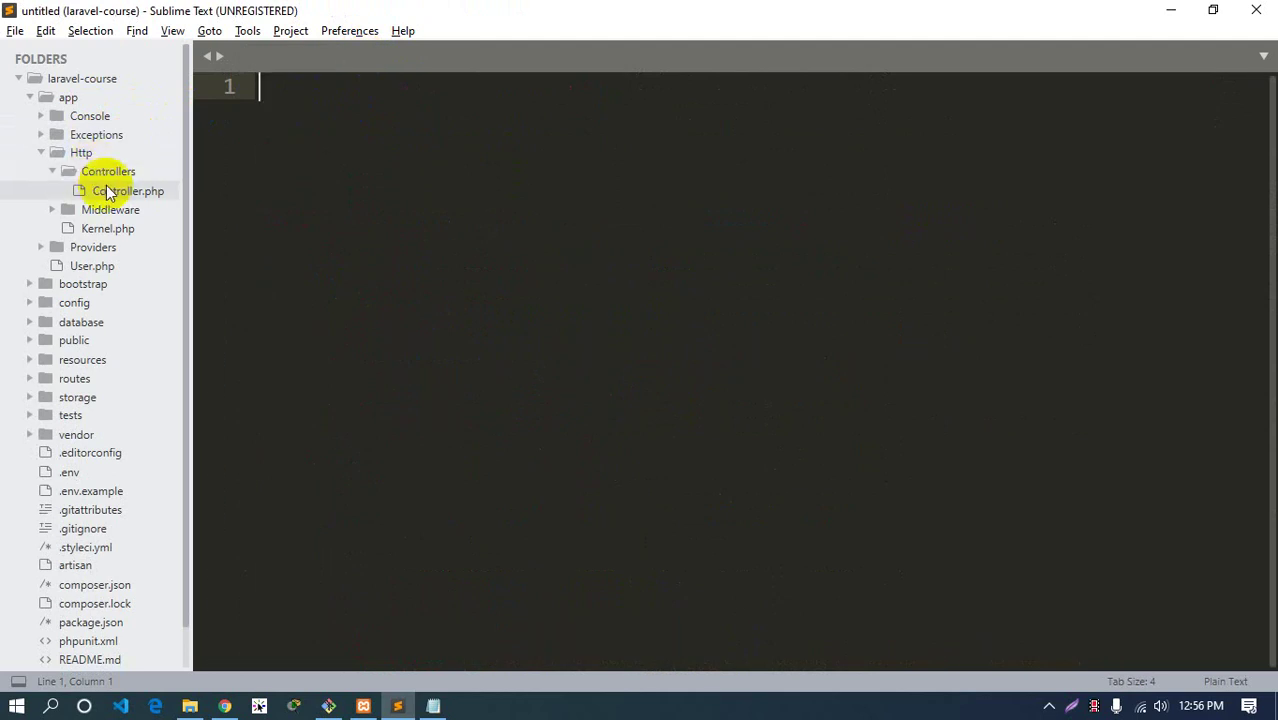
{"action": "left_click", "coordinate": [108, 193]}
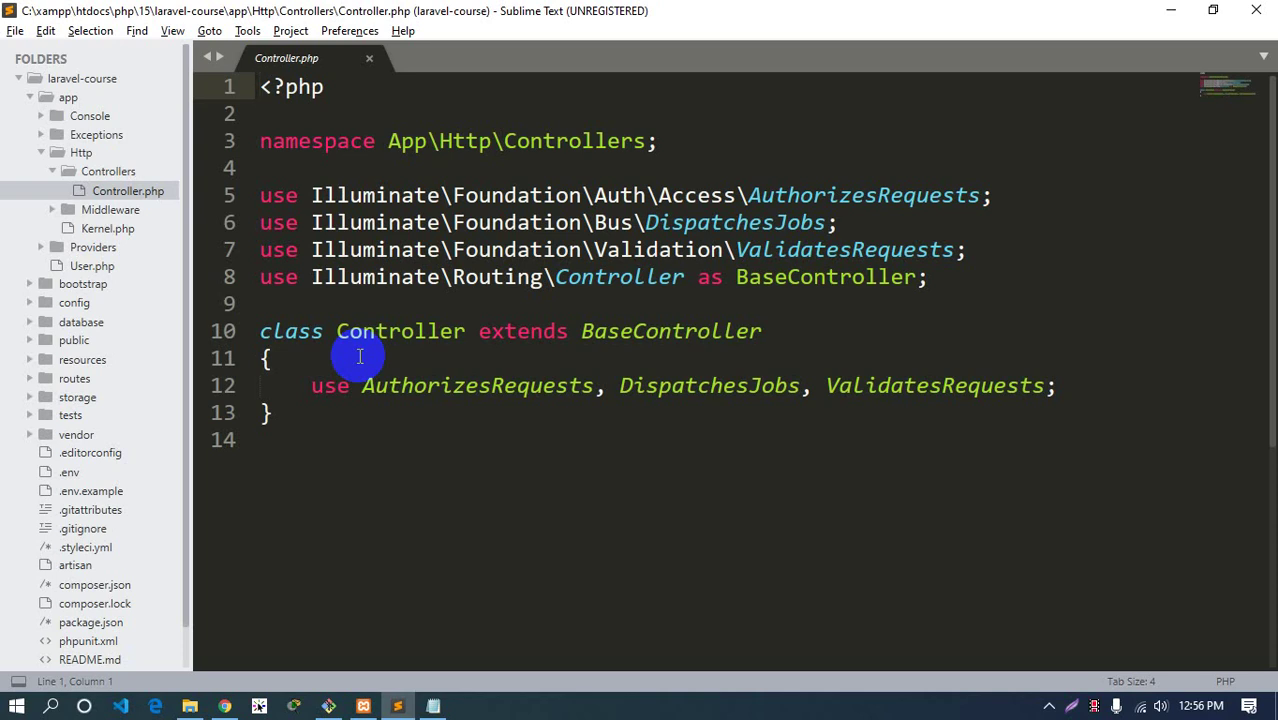
Highlight App, Http and Controllers in Controller.php's line-3 namespace
{"action": "left_click", "coordinate": [90, 171]}
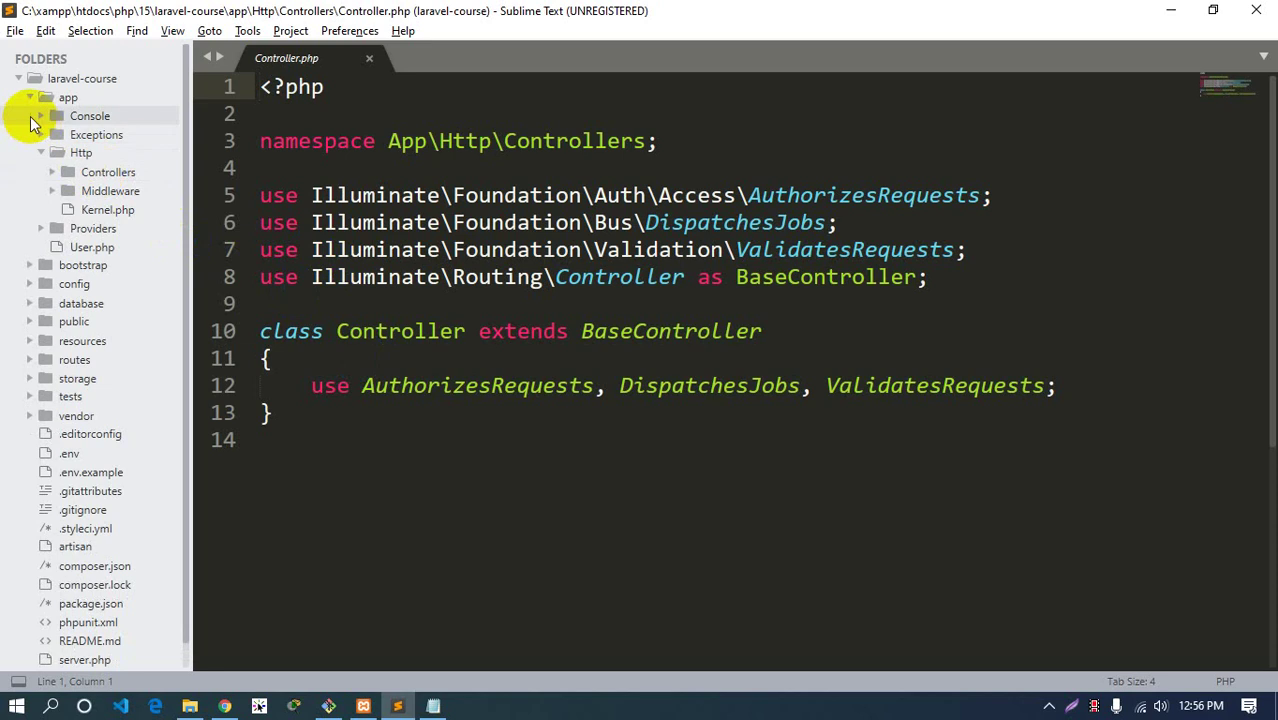
{"action": "left_click", "coordinate": [90, 172]}
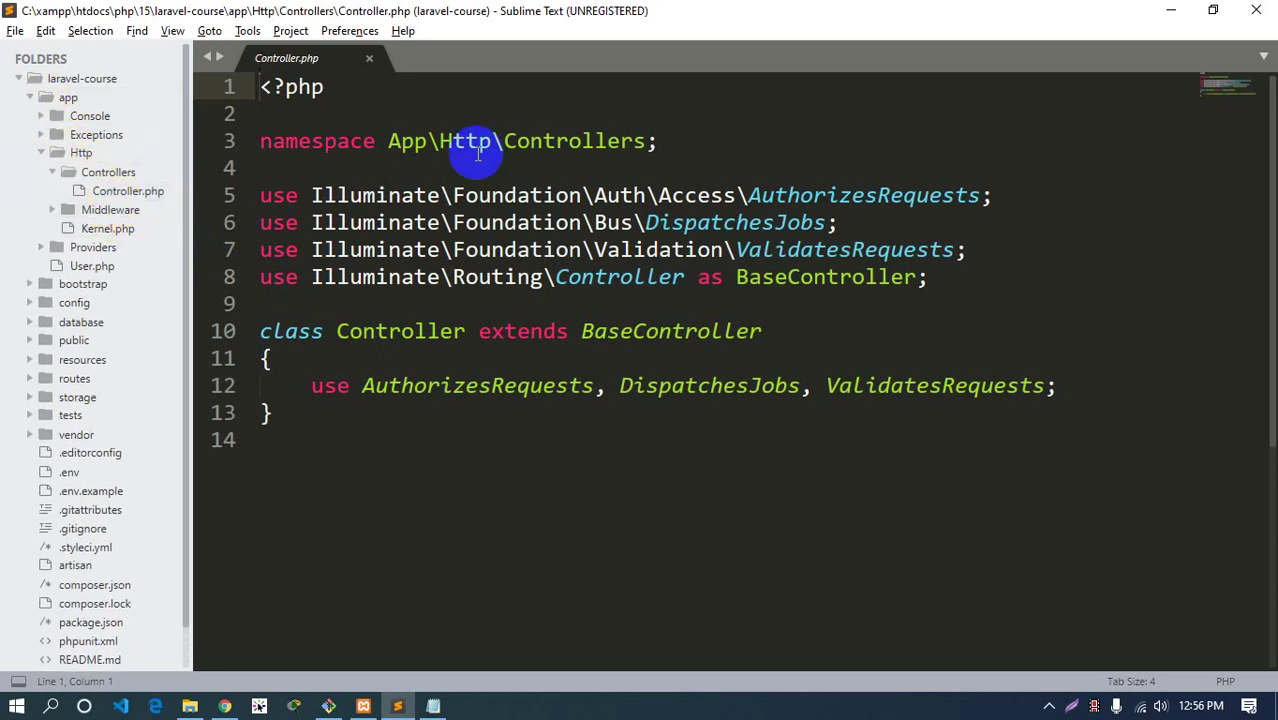
{"action": "left_click_drag", "start_coordinate": [389, 145], "coordinate": [401, 143]}
{"action": "left_click", "coordinate": [647, 143]}
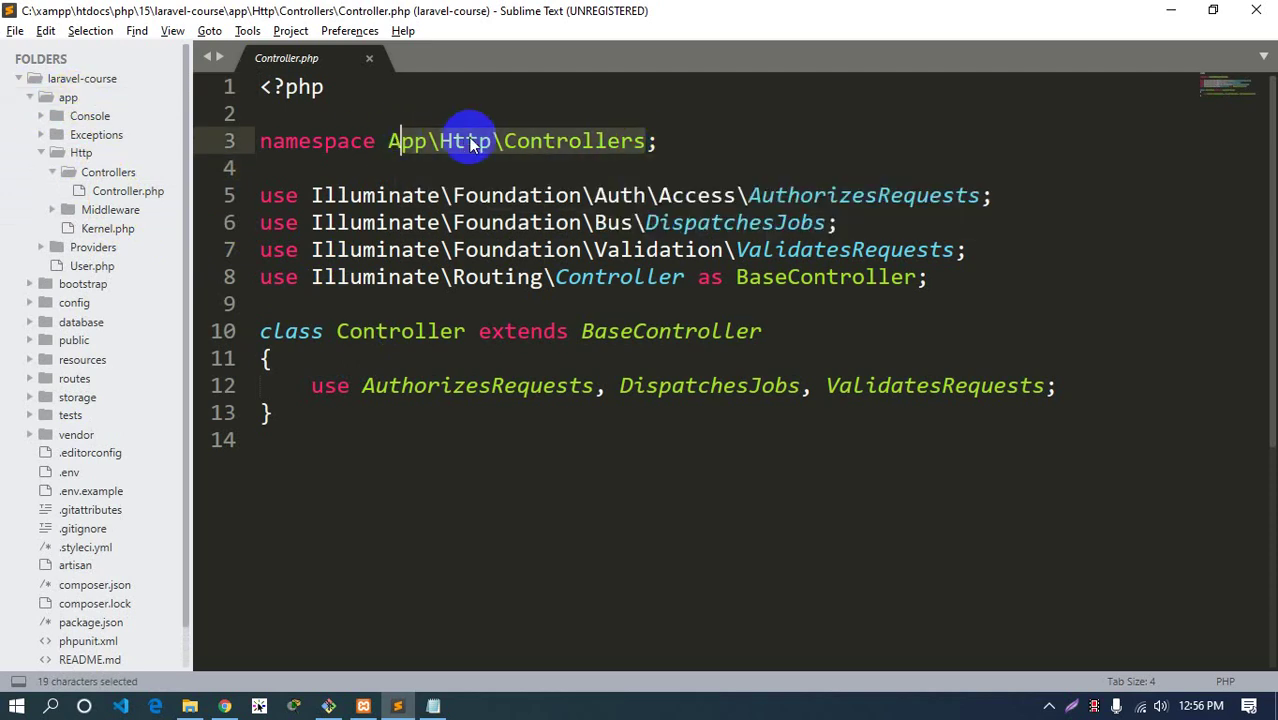
{"action": "double_click", "coordinate": [405, 142]}
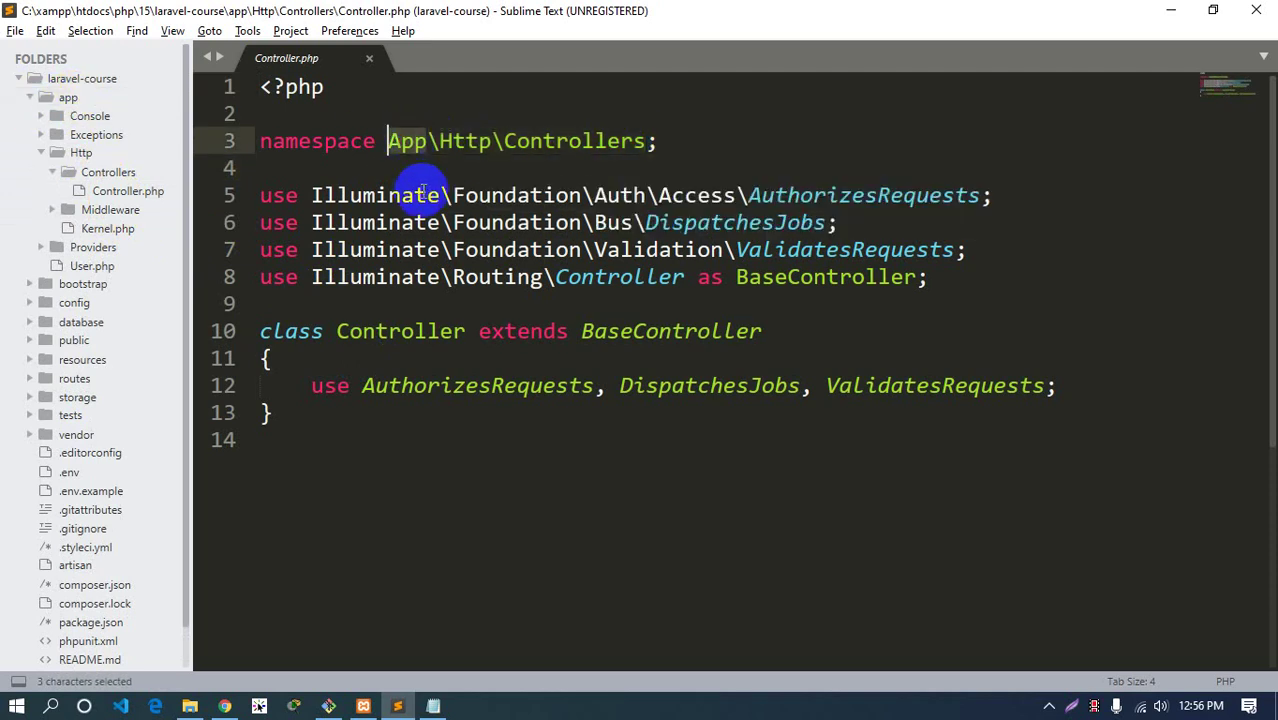
{"action": "double_click", "coordinate": [402, 141]}
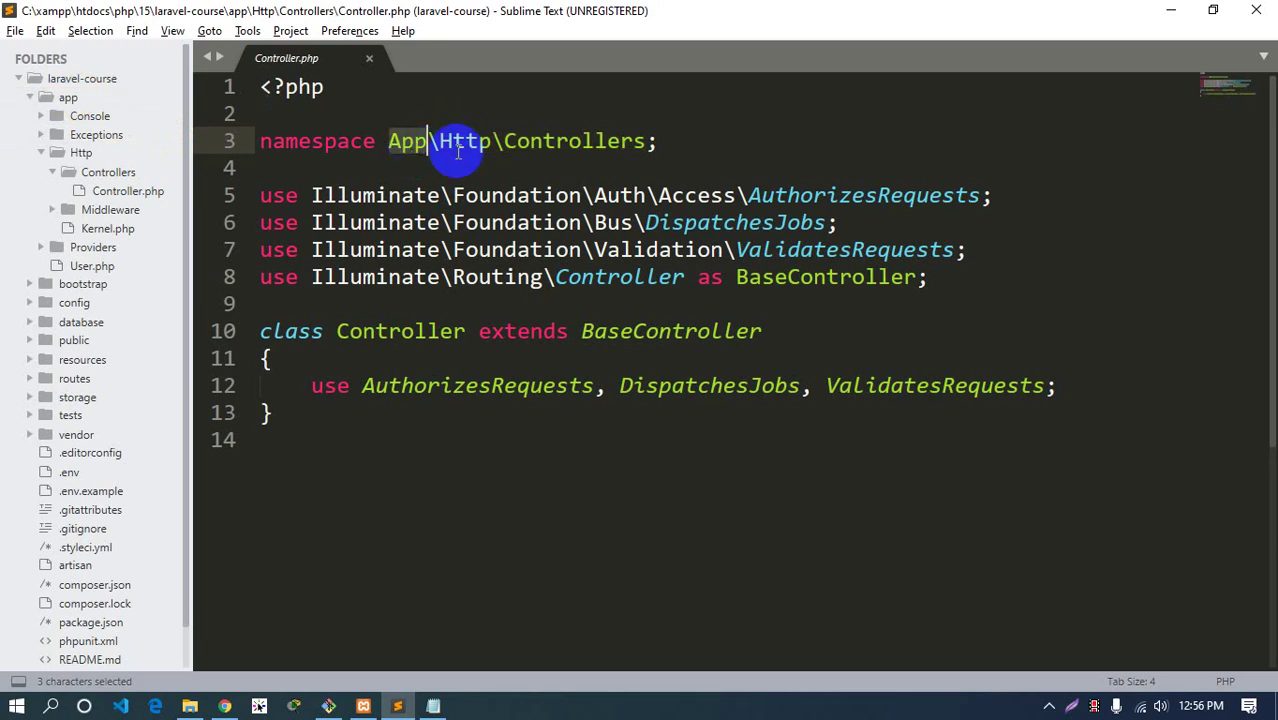
{"action": "double_click", "coordinate": [460, 142]}
{"action": "double_click", "coordinate": [565, 142]}
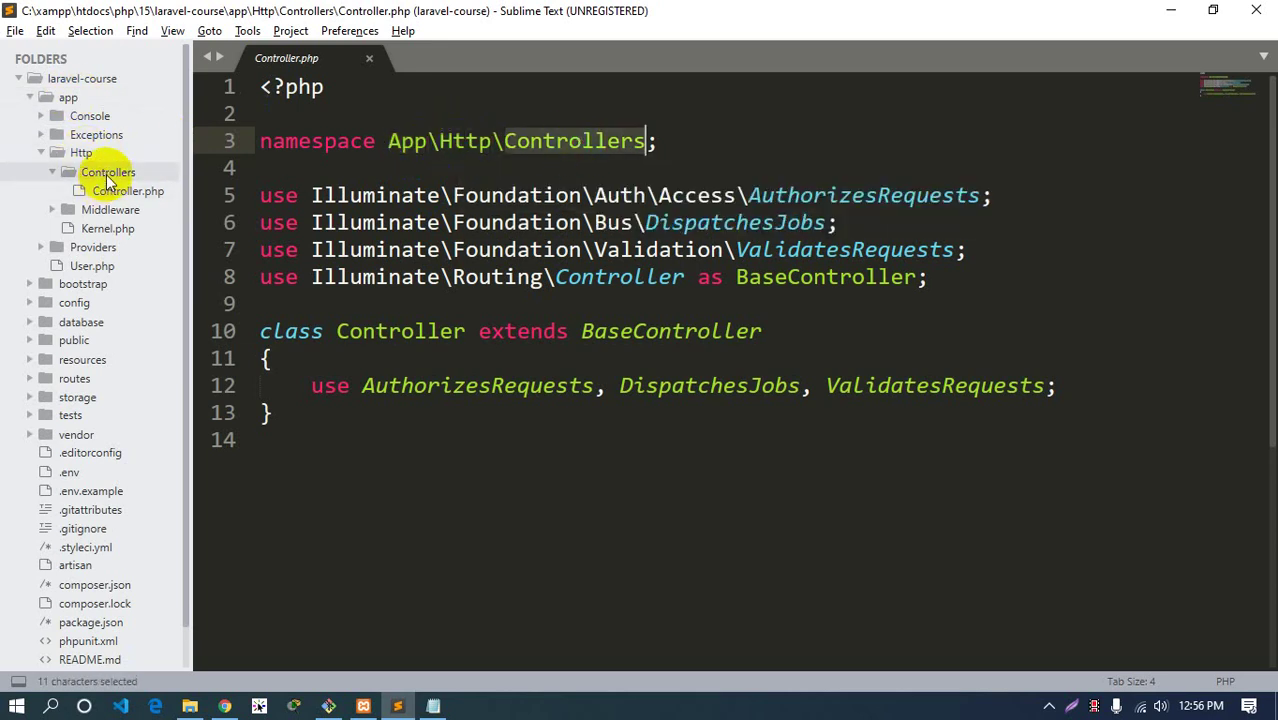
Open Middleware/Authenticate.php and highlight App in its namespace
{"action": "left_click", "coordinate": [110, 209]}
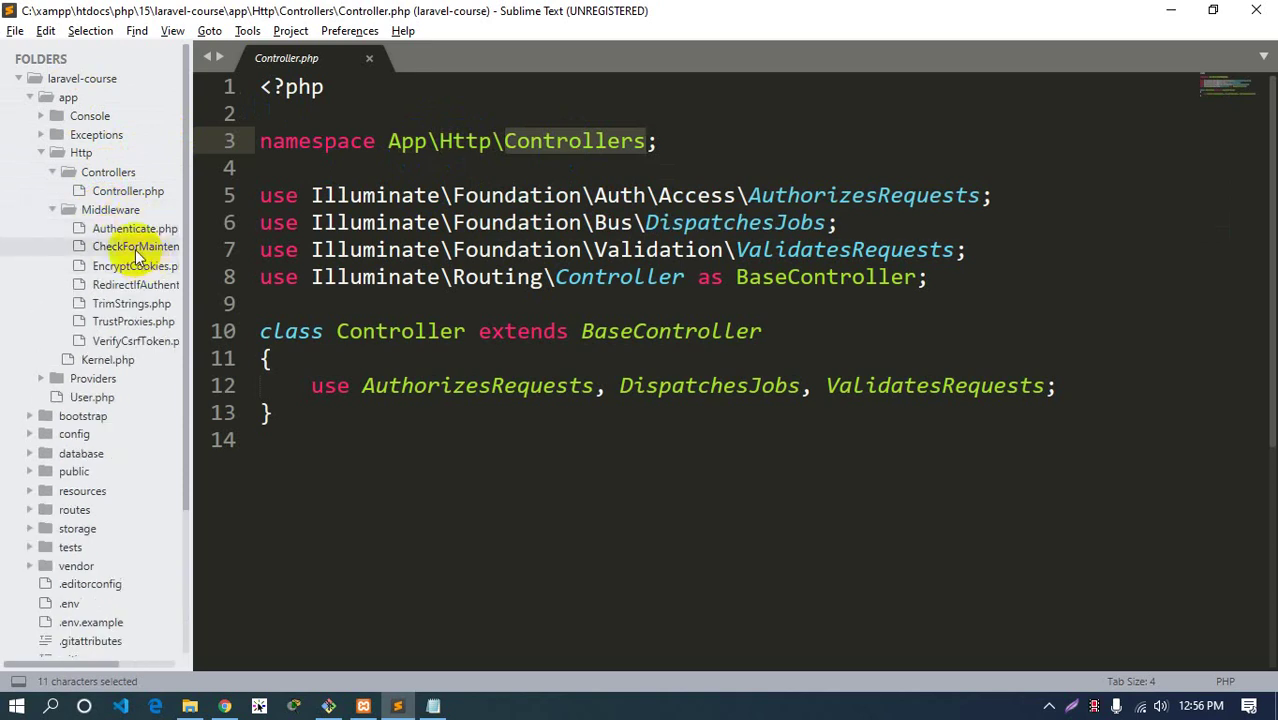
{"action": "left_click", "coordinate": [131, 231]}
{"action": "double_click", "coordinate": [407, 142]}
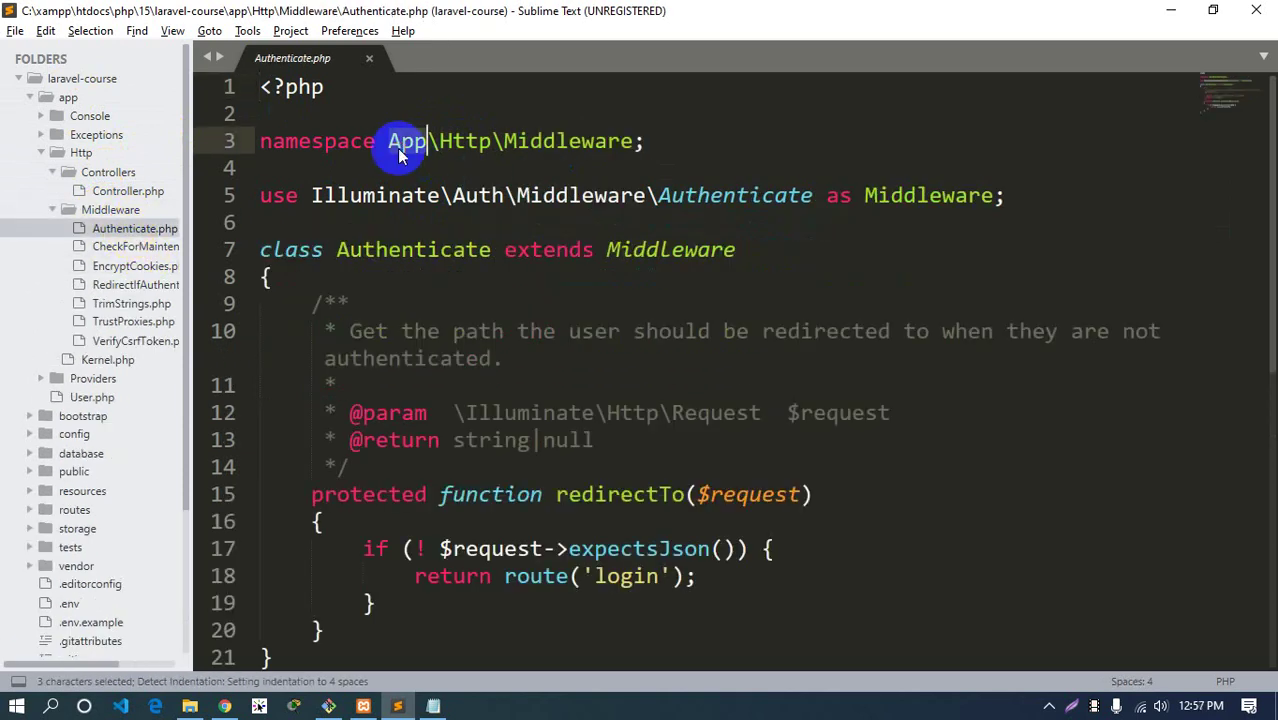
Highlight Http and Middleware in Authenticate.php's namespace and collapse the Controllers and Middleware folders
{"action": "left_click", "coordinate": [452, 142]}
{"action": "double_click", "coordinate": [452, 142]}
{"action": "double_click", "coordinate": [568, 141]}
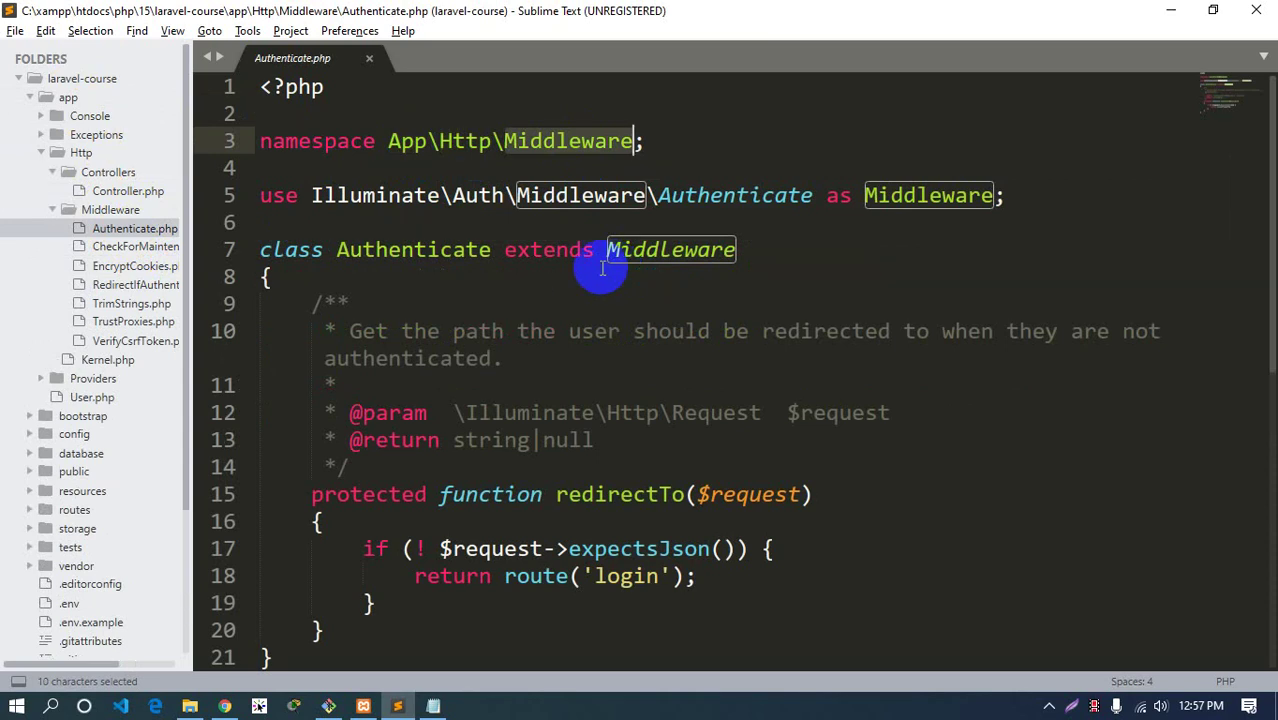
{"action": "left_click", "coordinate": [115, 209]}
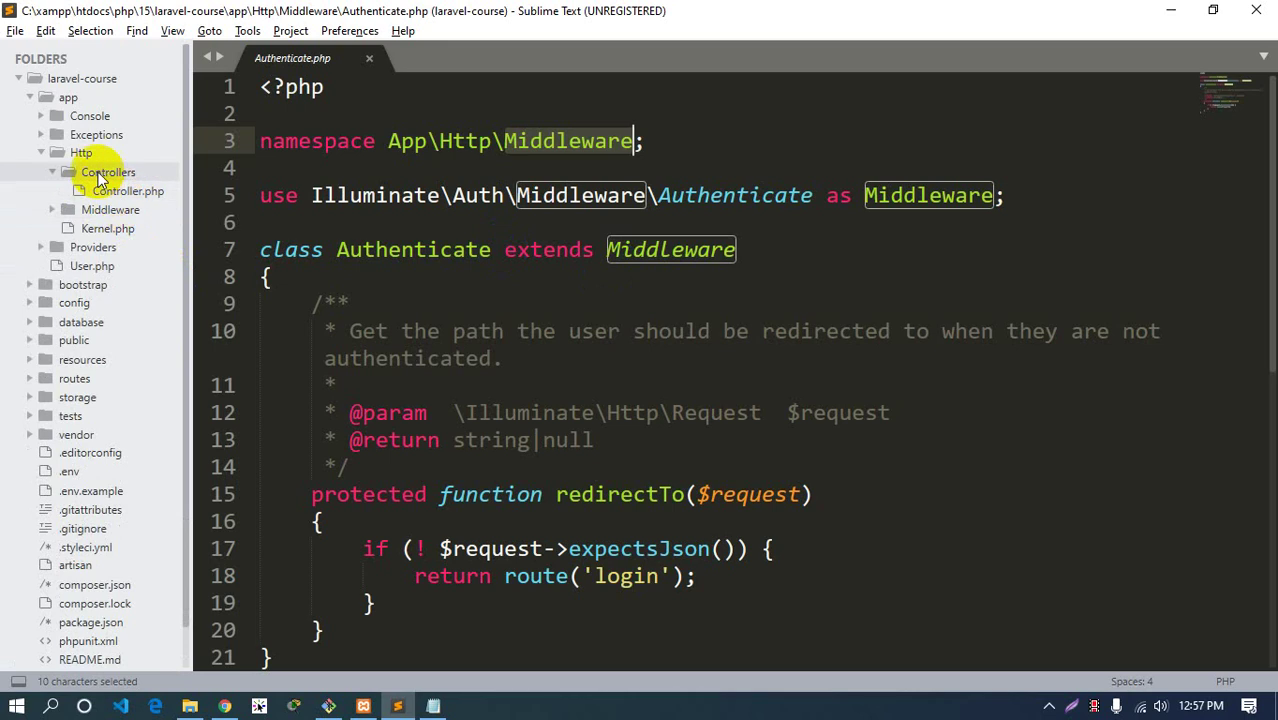
{"action": "left_click", "coordinate": [100, 172]}
{"action": "left_click", "coordinate": [95, 191]}
{"action": "left_click", "coordinate": [95, 191]}
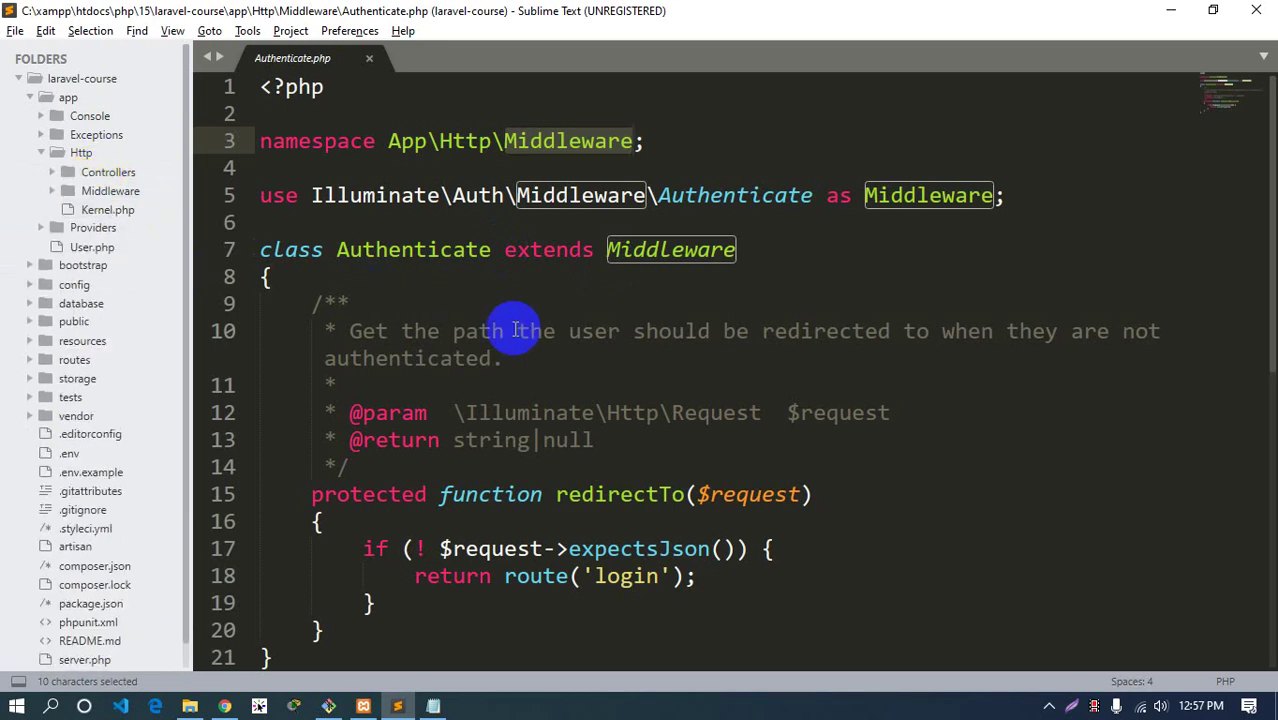
{"action": "left_click", "coordinate": [1090, 200]}
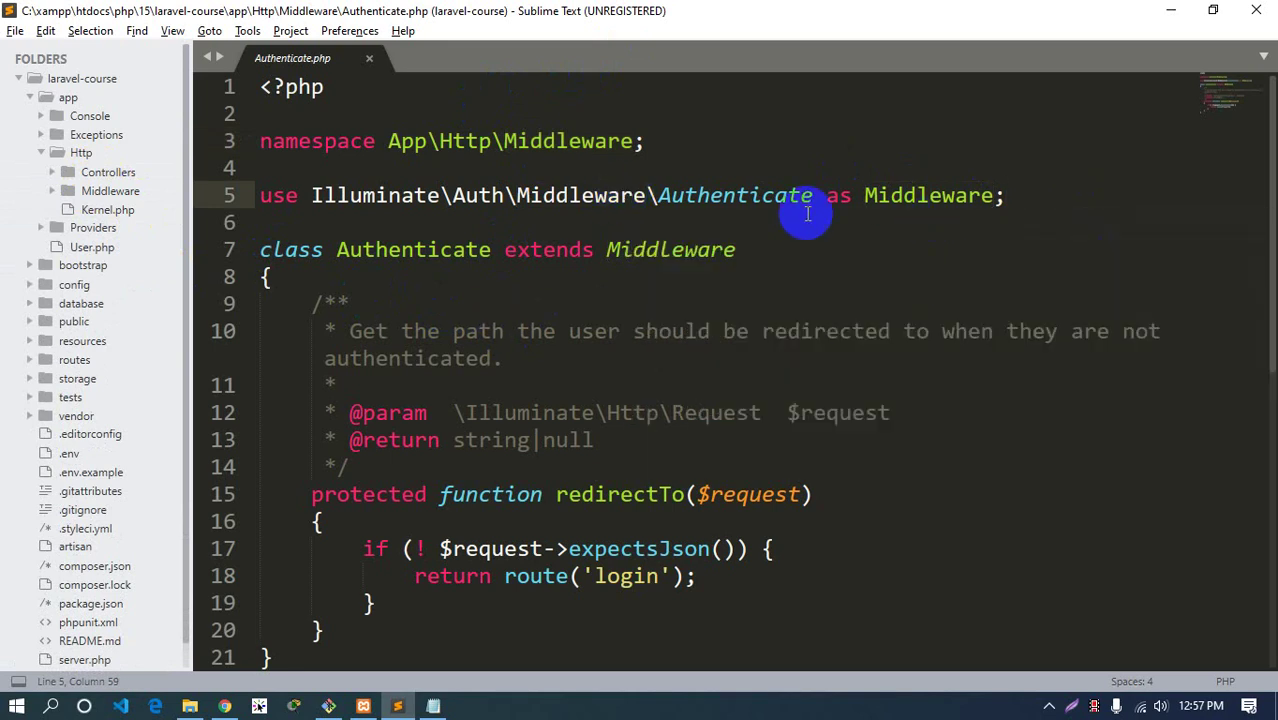
Highlight Middleware and Authenticate in the line 5 import, then collapse the Http folder
{"action": "left_click", "coordinate": [916, 195]}
{"action": "double_click", "coordinate": [916, 195]}
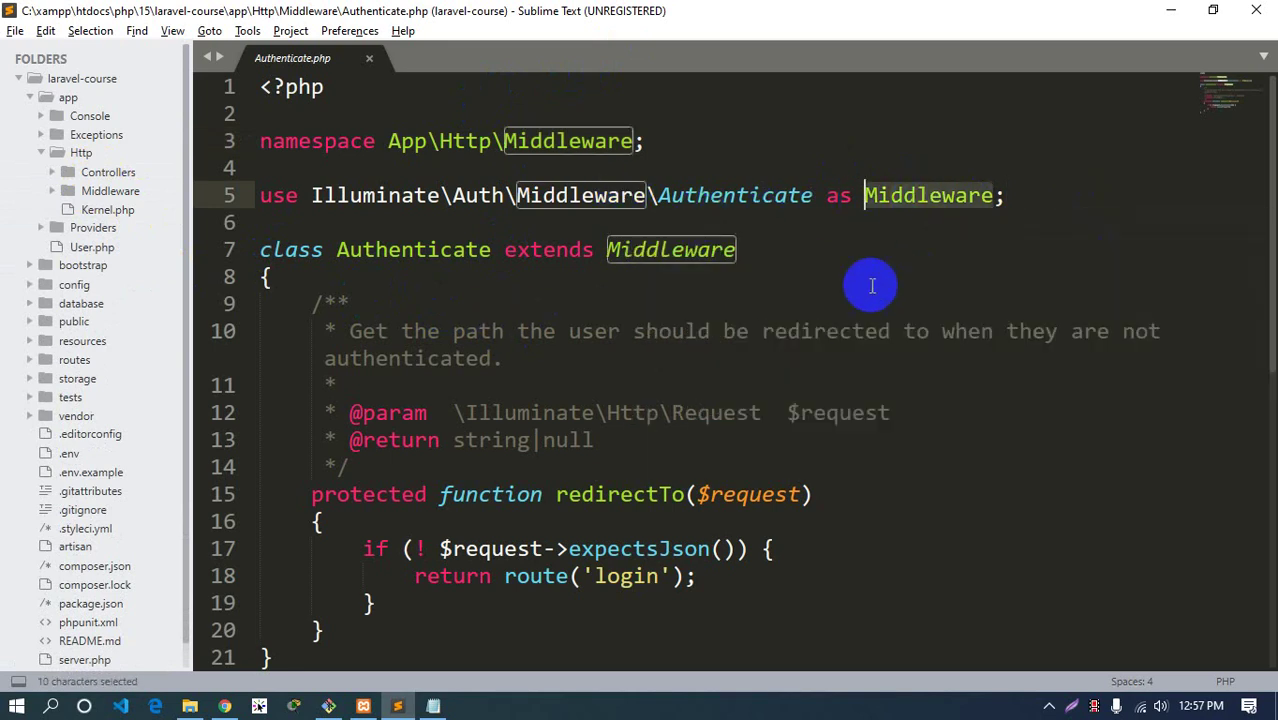
{"action": "double_click", "coordinate": [747, 194]}
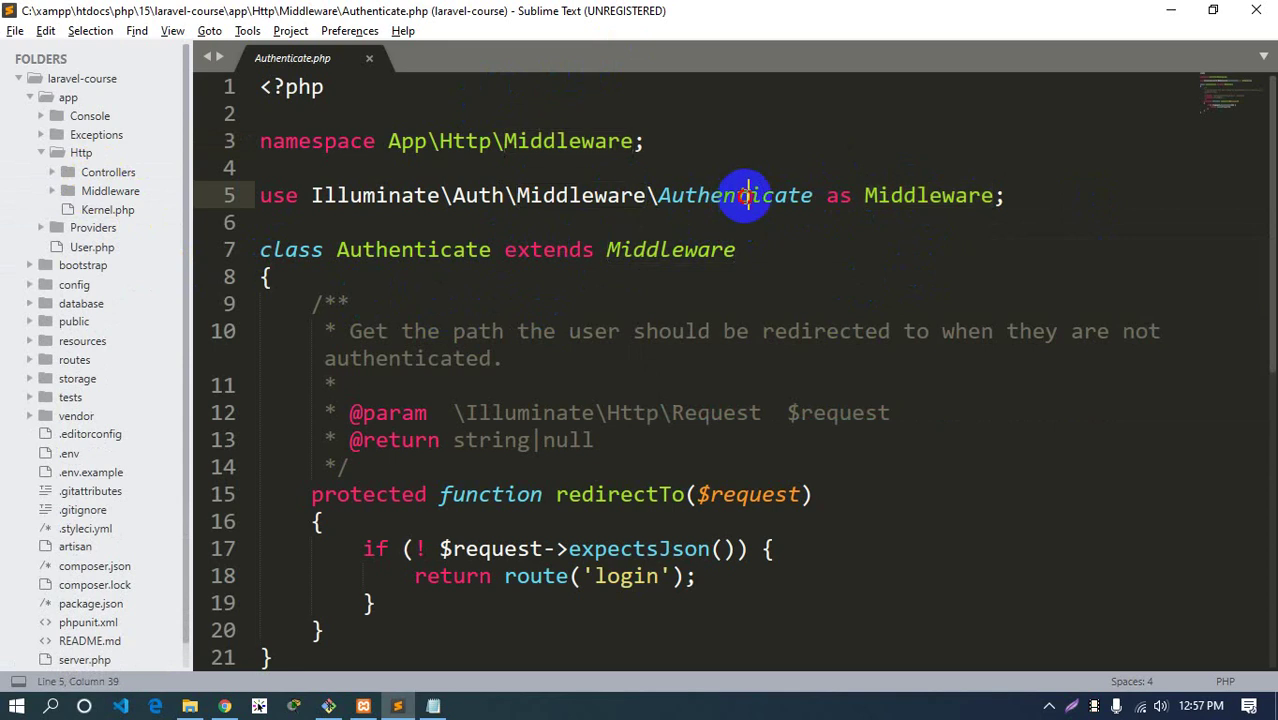
{"action": "left_click", "coordinate": [796, 268]}
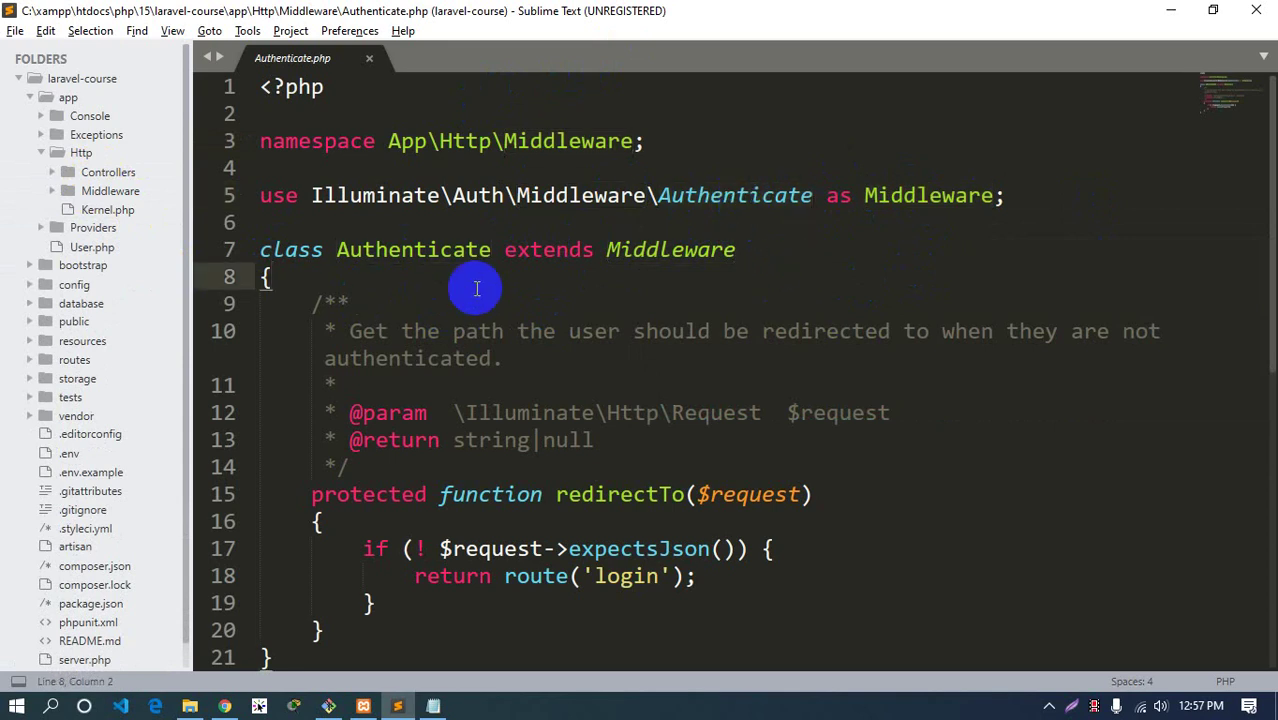
{"action": "left_click", "coordinate": [84, 155]}
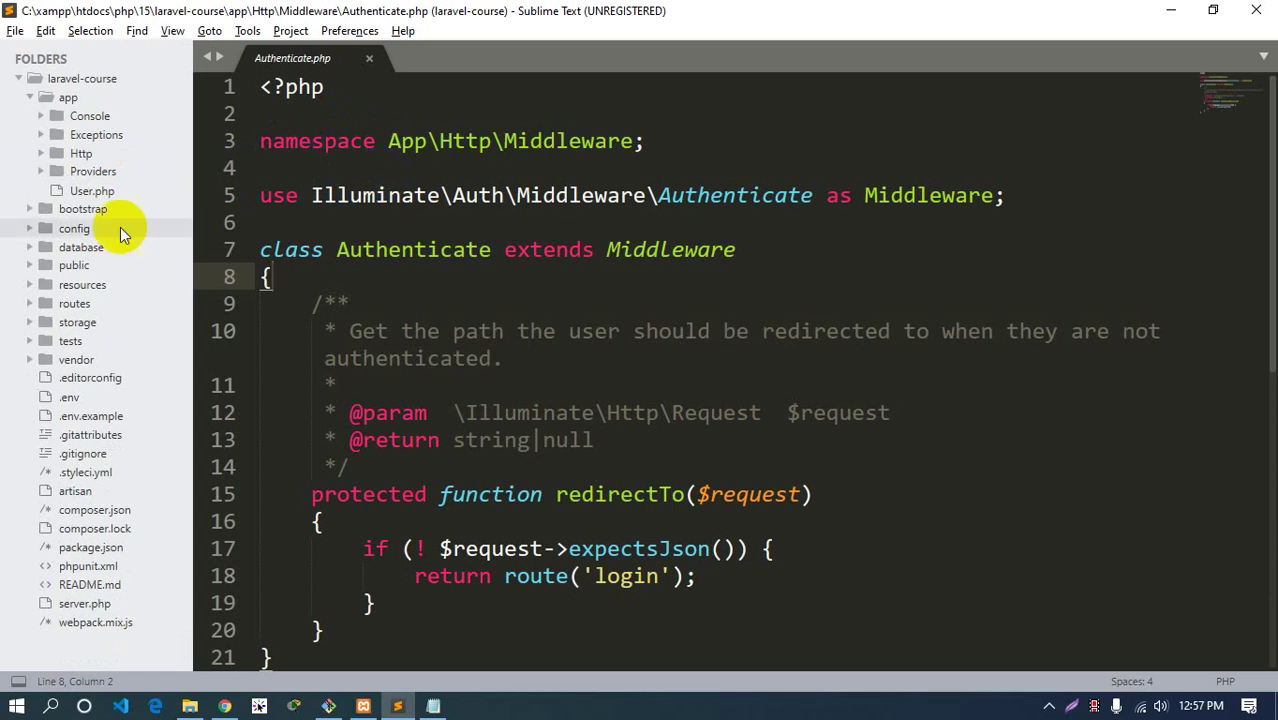
Open app/User.php and read down to its $hidden fields and email_verified_at cast
{"action": "left_click", "coordinate": [88, 195]}
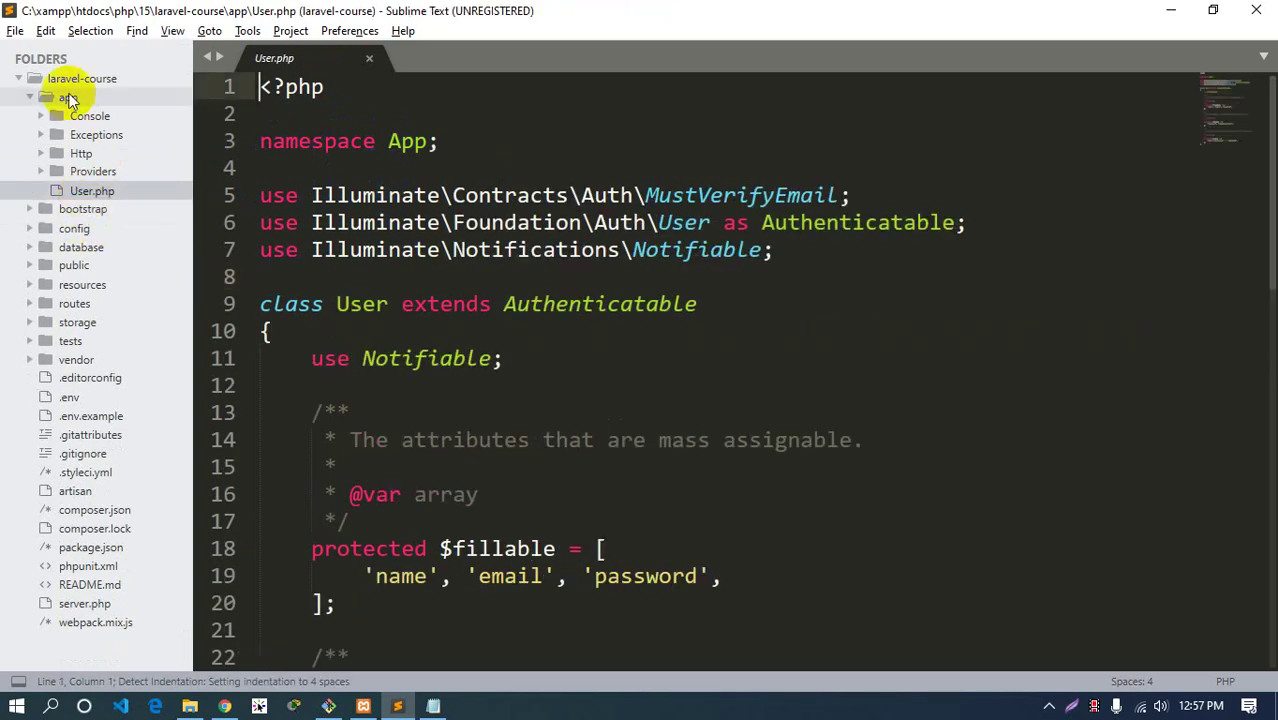
{"action": "left_click", "coordinate": [65, 97]}
{"action": "left_click", "coordinate": [65, 97]}
{"action": "left_click", "coordinate": [86, 192]}
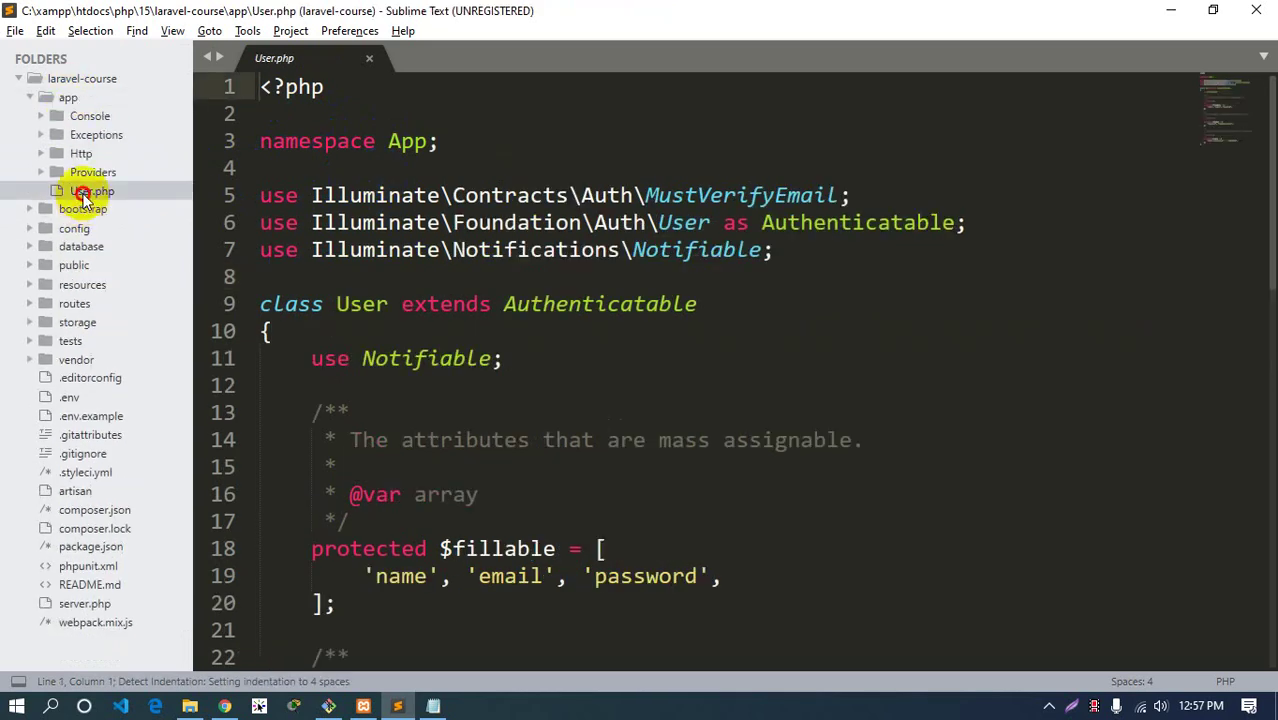
{"action": "scroll", "coordinate": [428, 357], "scroll_direction": "down", "scroll_amount": 1}
{"action": "scroll", "coordinate": [375, 215], "scroll_direction": "up", "scroll_amount": 1}
{"action": "double_click", "coordinate": [407, 141]}
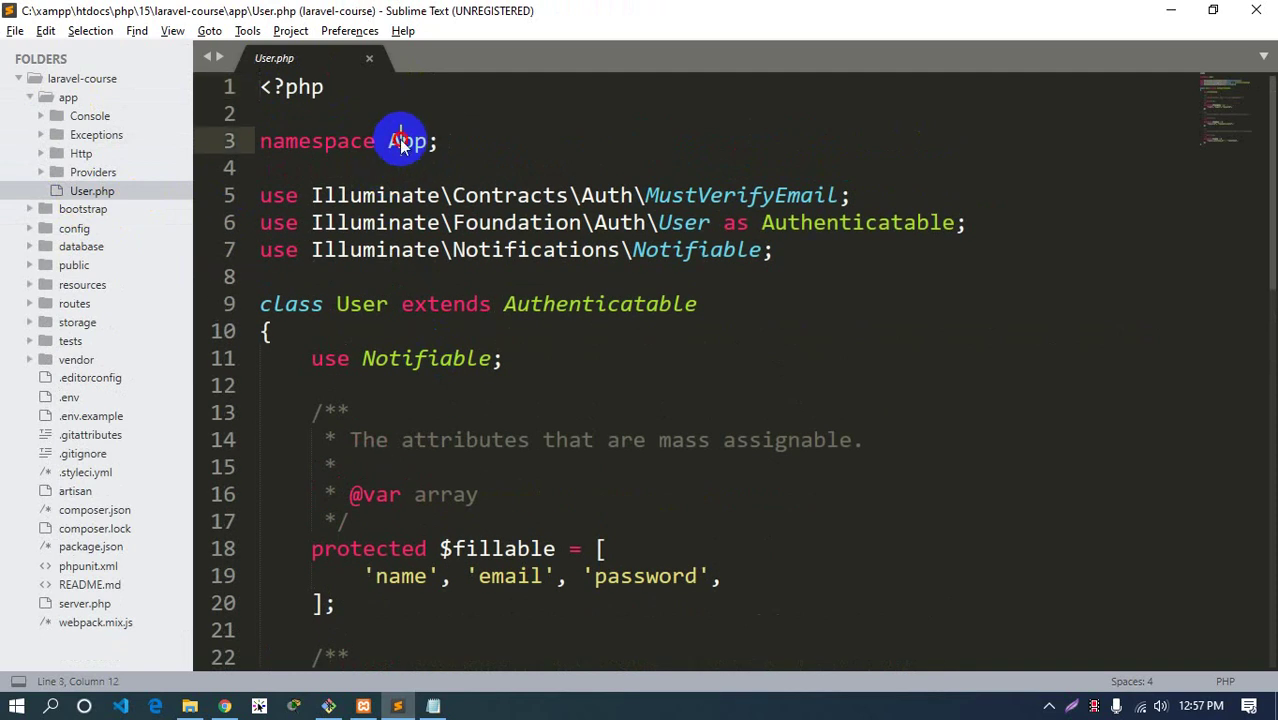
{"action": "mouse_move", "coordinate": [407, 360]}
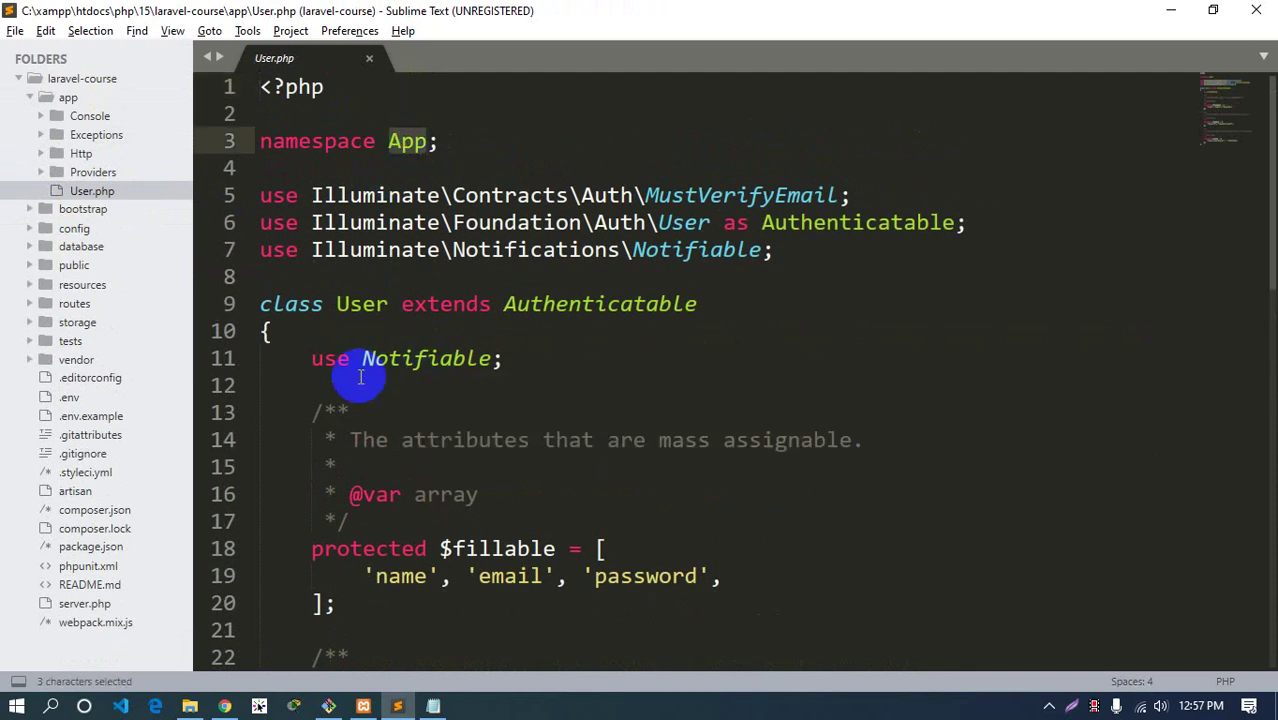
{"action": "scroll", "coordinate": [362, 390], "scroll_direction": "down", "scroll_amount": 8}
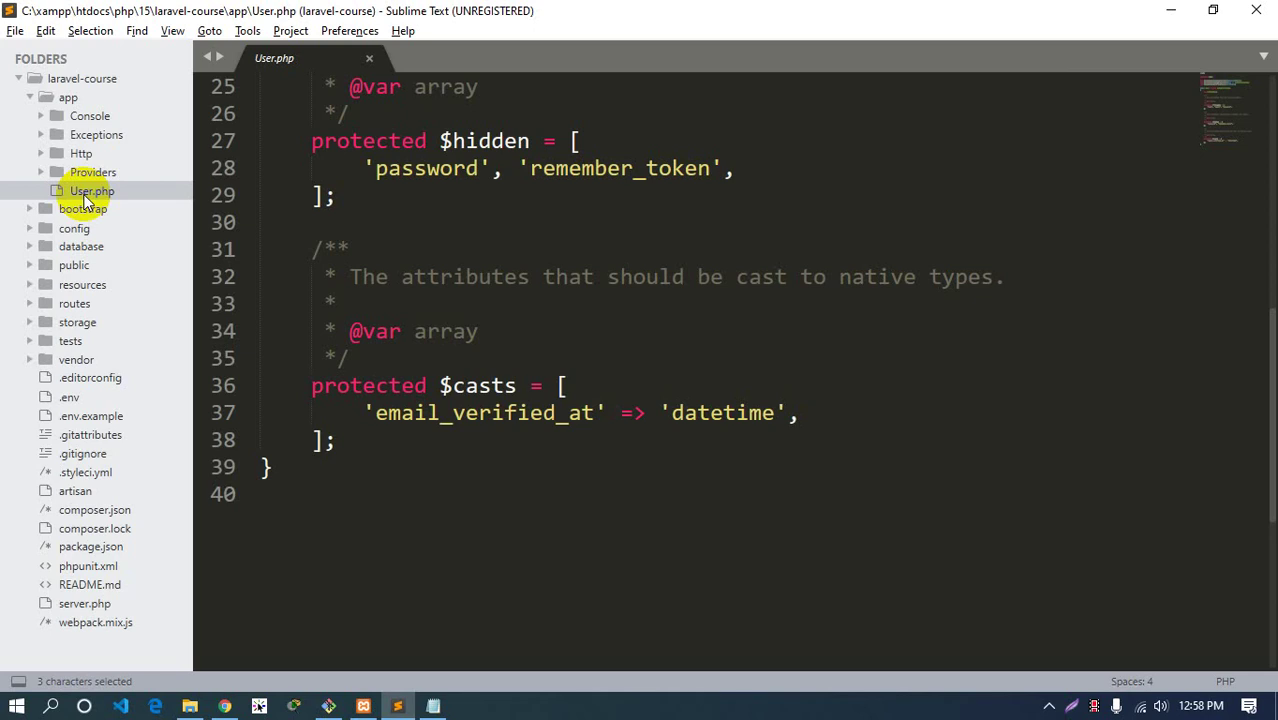
Browse resources/views and read through welcome.blade.php
{"action": "left_click", "coordinate": [78, 100]}
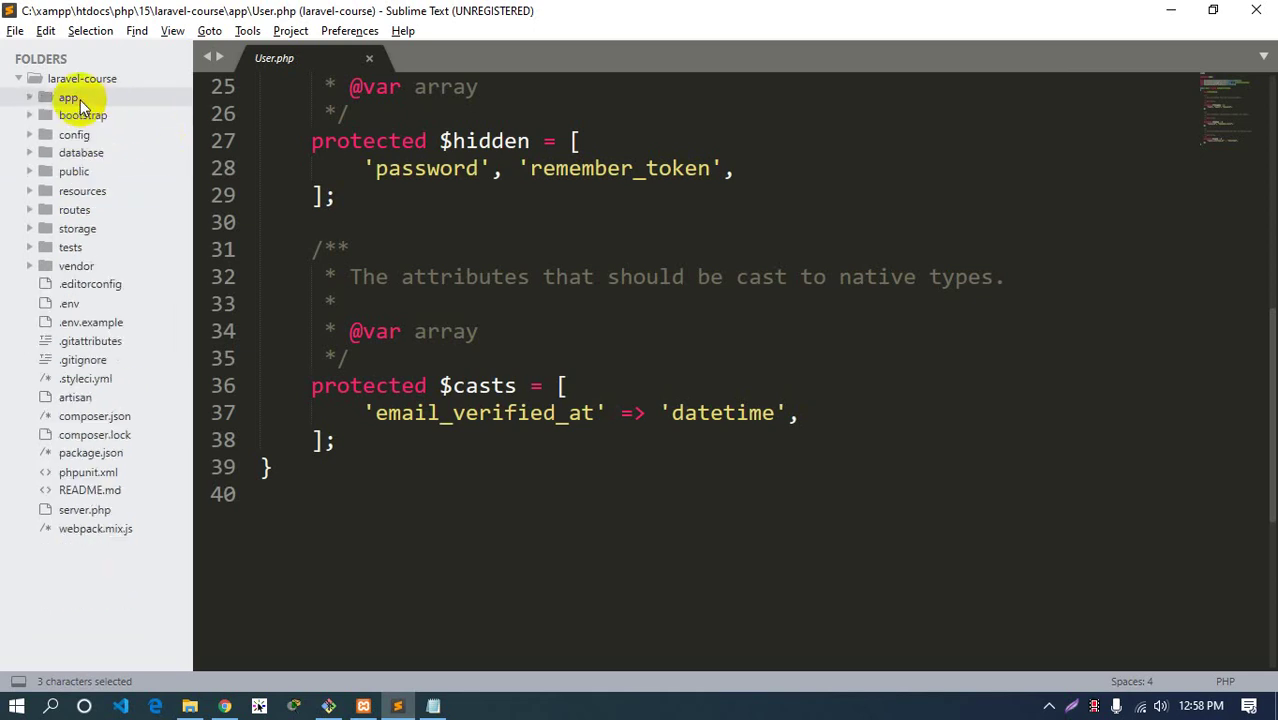
{"action": "left_click", "coordinate": [78, 100]}
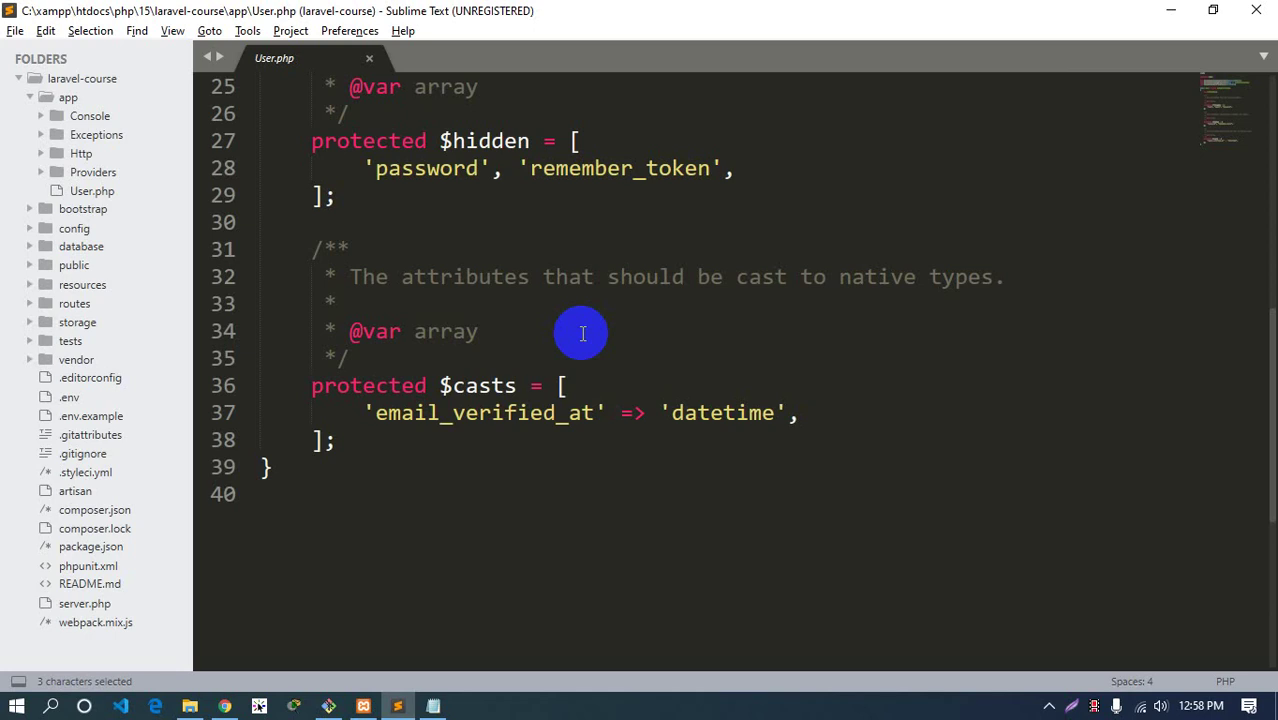
{"action": "left_click", "coordinate": [70, 98]}
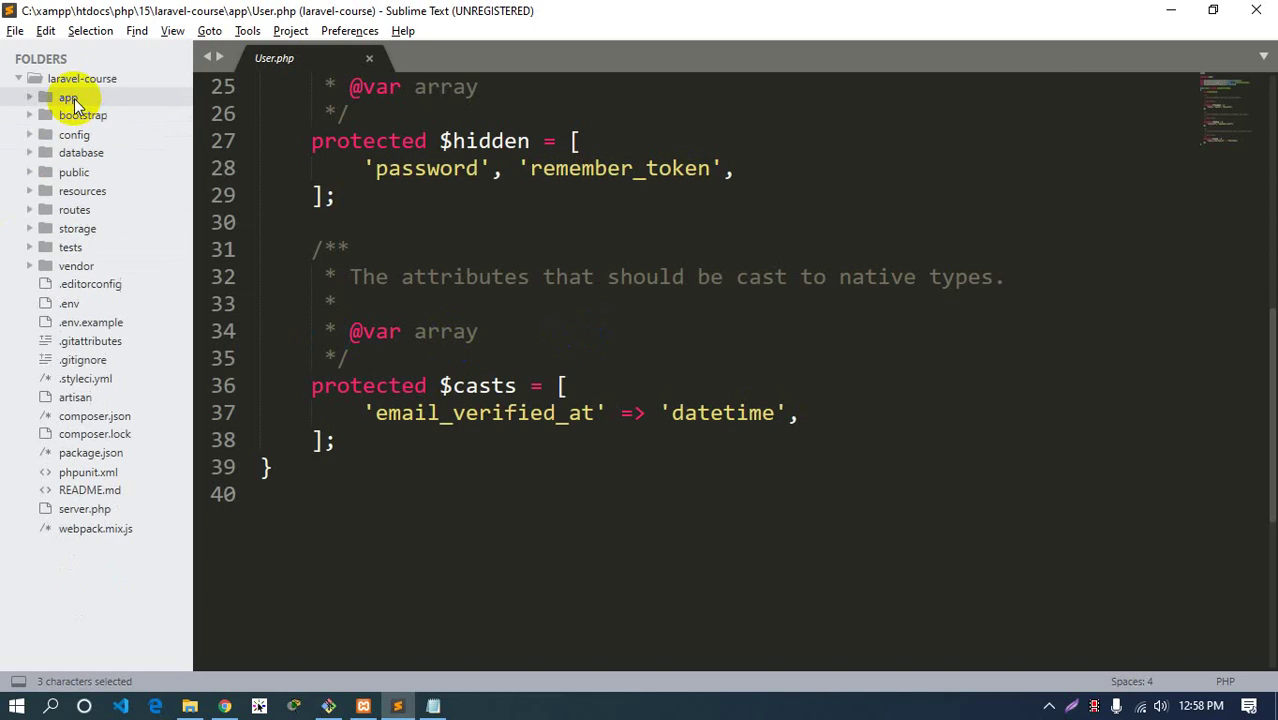
{"action": "left_click", "coordinate": [85, 192]}
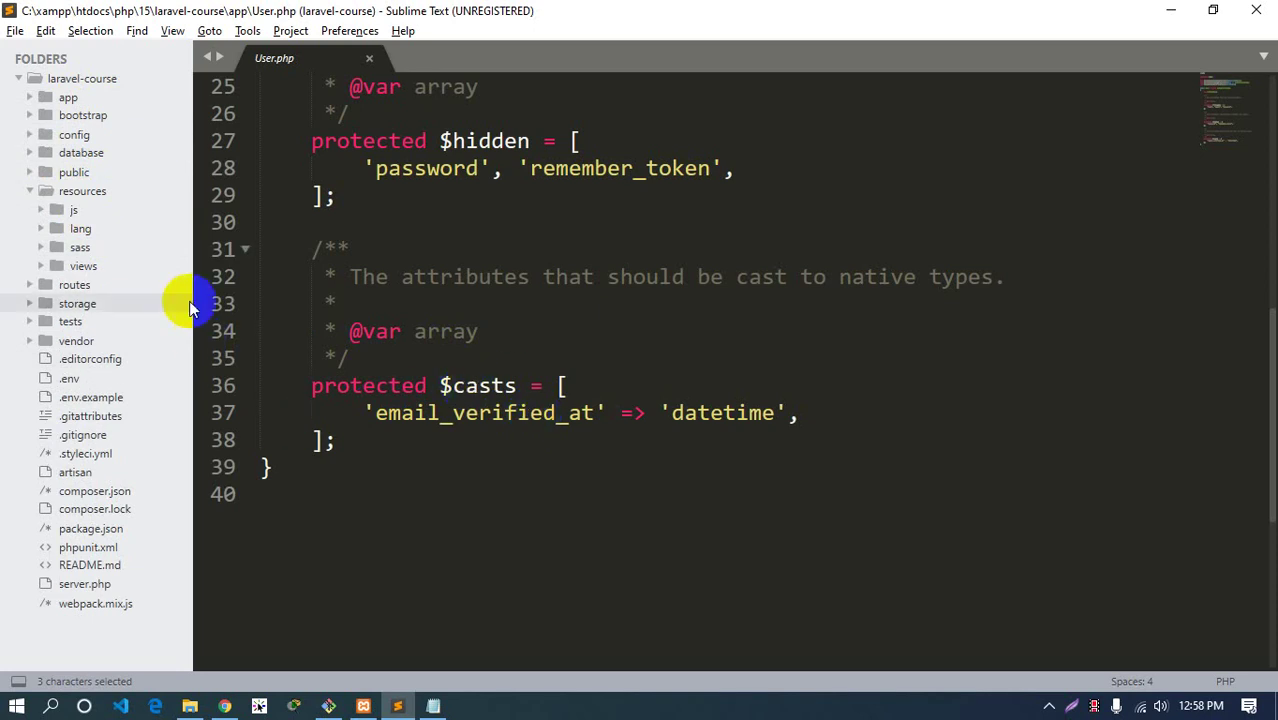
{"action": "left_click", "coordinate": [84, 267]}
{"action": "left_click", "coordinate": [111, 287]}
{"action": "scroll", "coordinate": [495, 400], "scroll_direction": "down", "scroll_amount": 5}
{"action": "scroll", "coordinate": [490, 455], "scroll_direction": "down", "scroll_amount": 10}
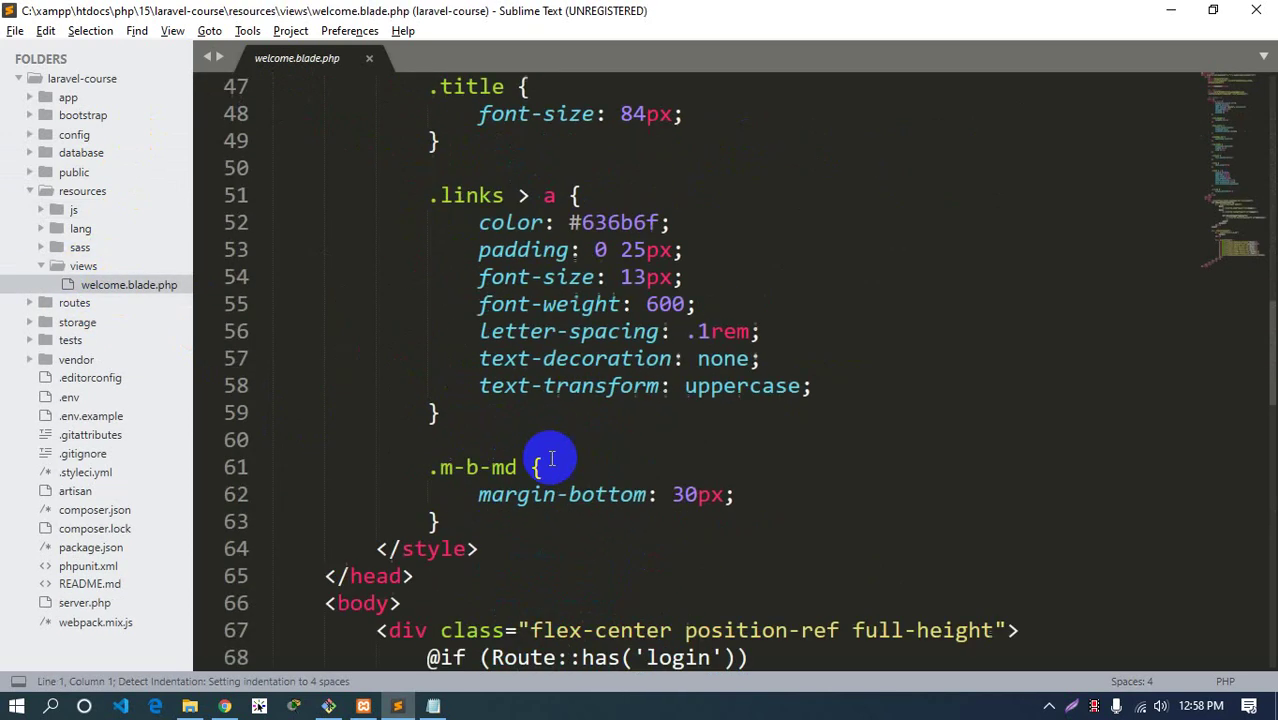
{"action": "left_click_drag", "start_coordinate": [1270, 345], "coordinate": [1268, 114]}
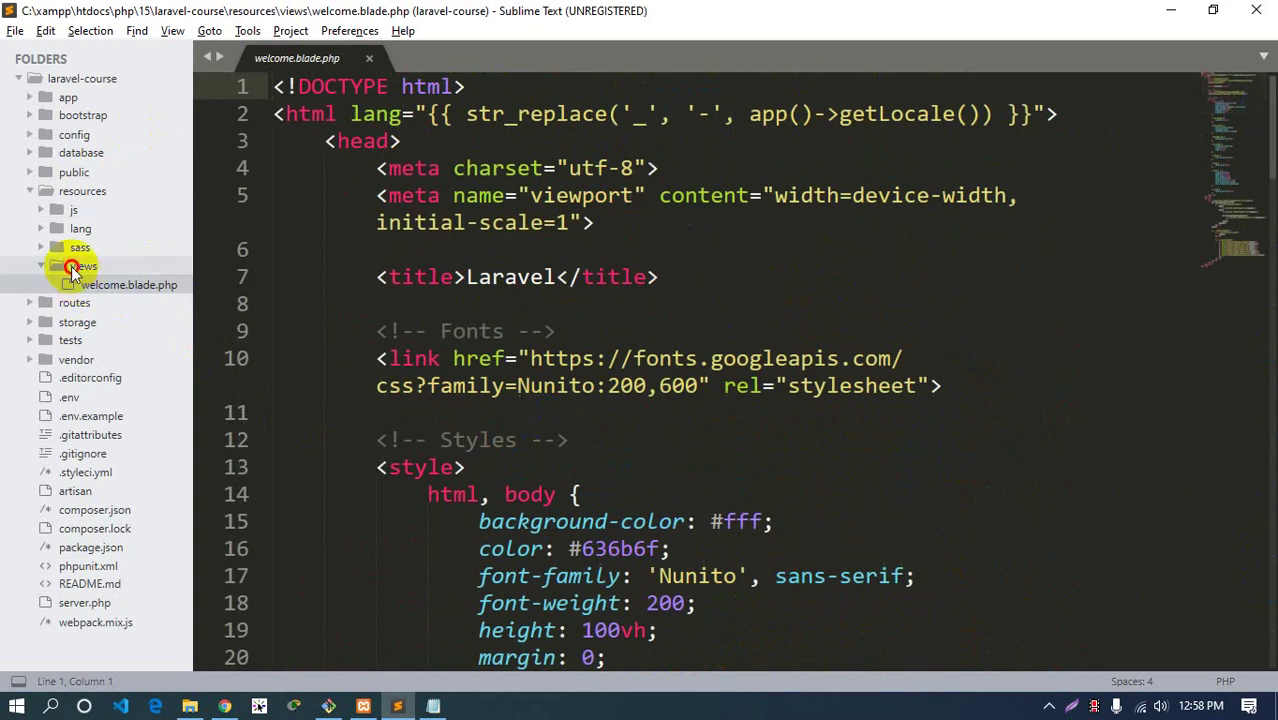
Peek into the resources/lang/en folder, then collapse it
{"action": "left_click", "coordinate": [40, 265]}
{"action": "left_click", "coordinate": [78, 231]}
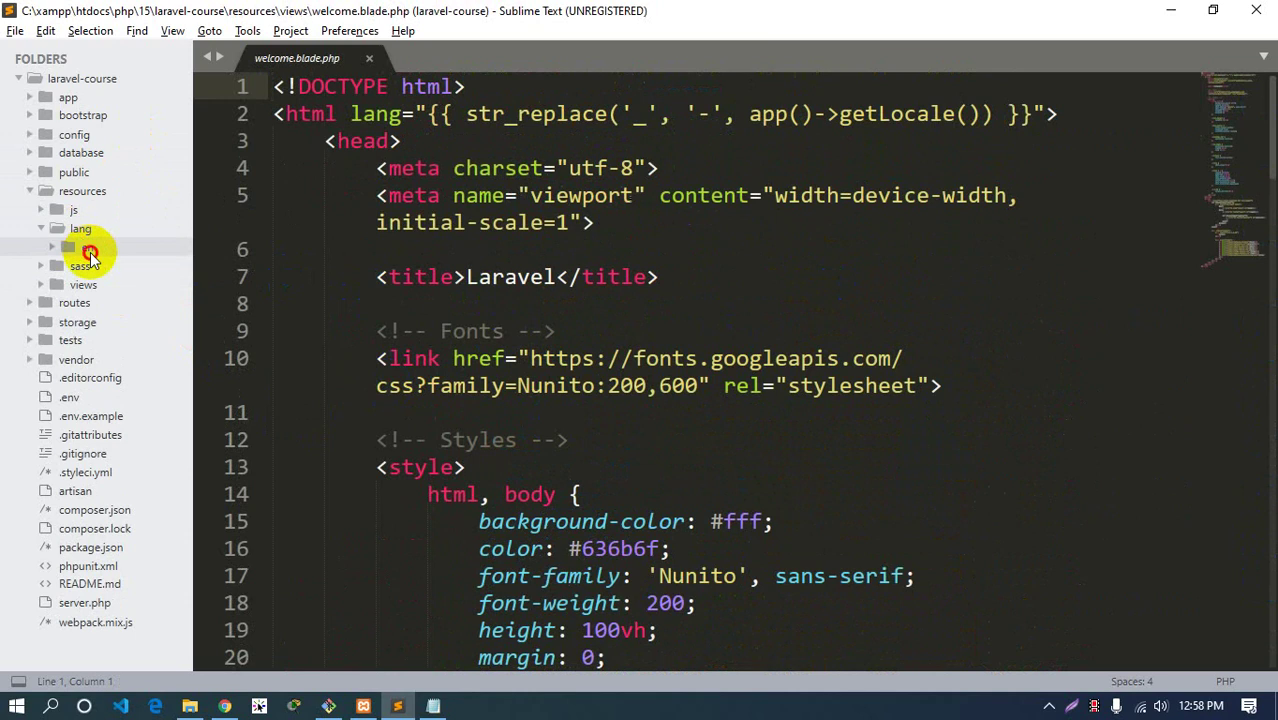
{"action": "left_click", "coordinate": [84, 248]}
{"action": "left_click", "coordinate": [84, 246]}
{"action": "left_click", "coordinate": [84, 232]}
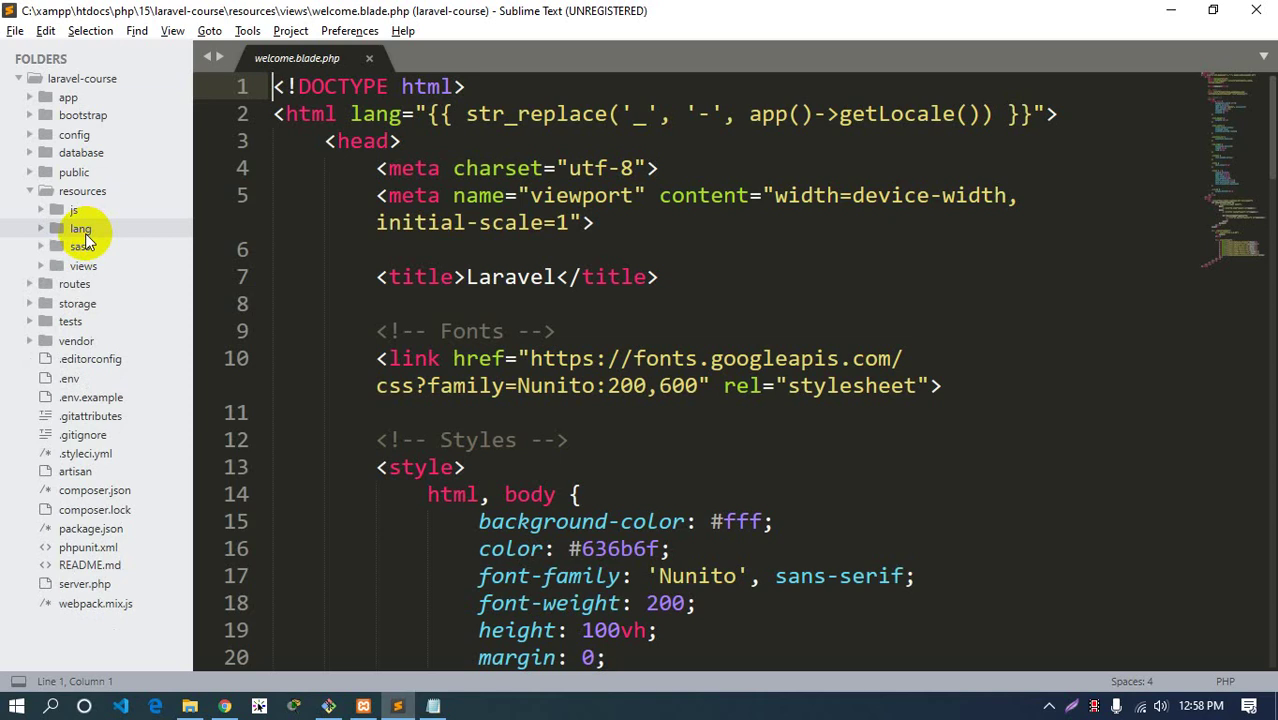
View app.js and bootstrap.js from resources/js, glance at sass, then close bootstrap.js
{"action": "left_click", "coordinate": [72, 210]}
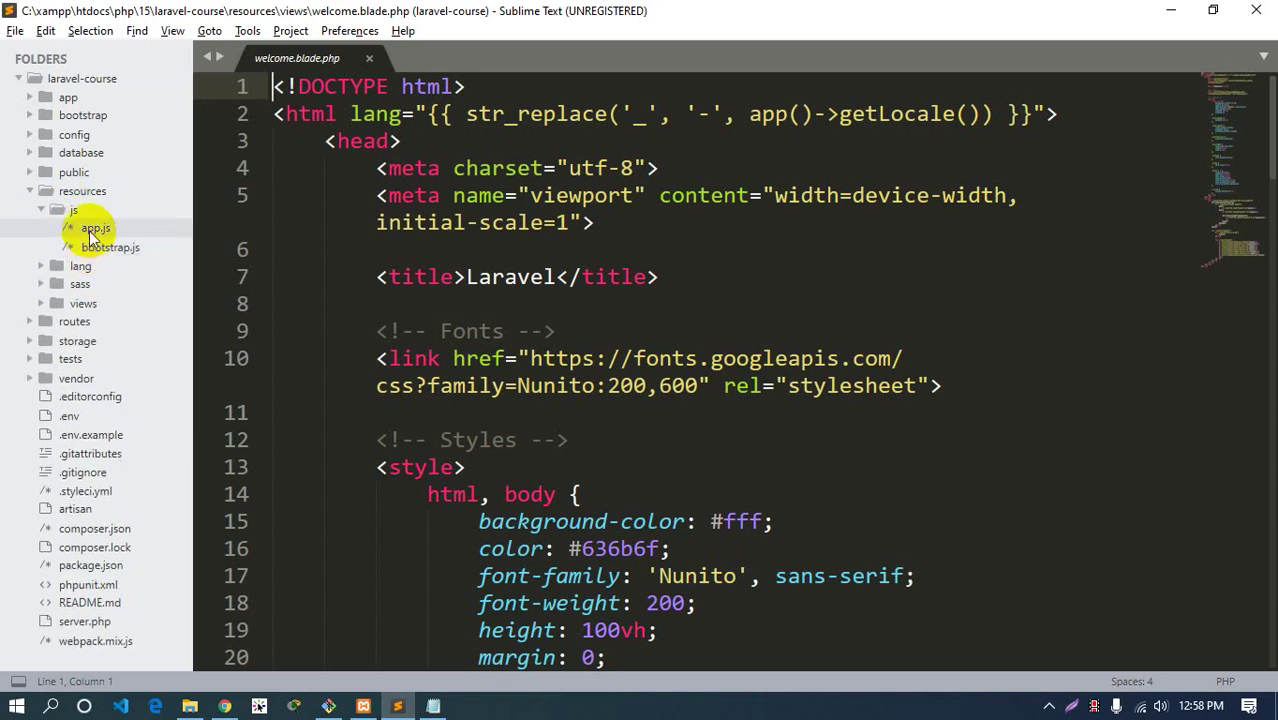
{"action": "left_click", "coordinate": [93, 229]}
{"action": "left_click", "coordinate": [104, 246]}
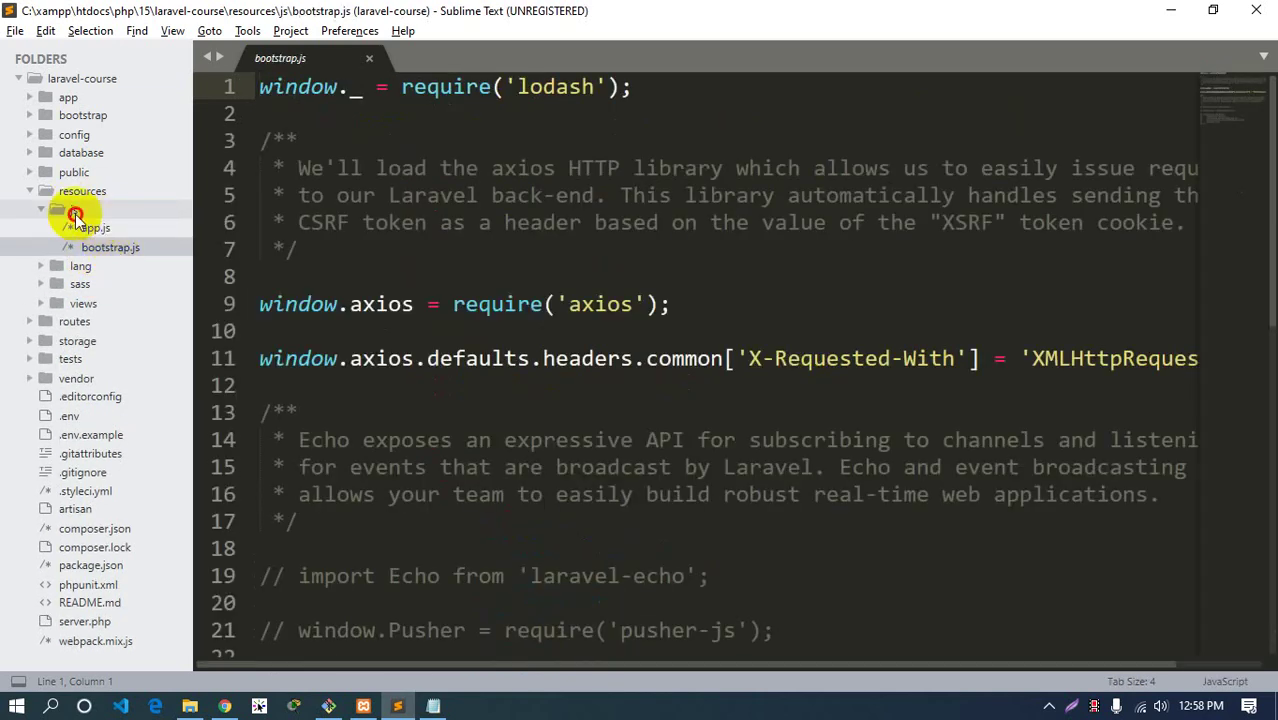
{"action": "left_click", "coordinate": [76, 210]}
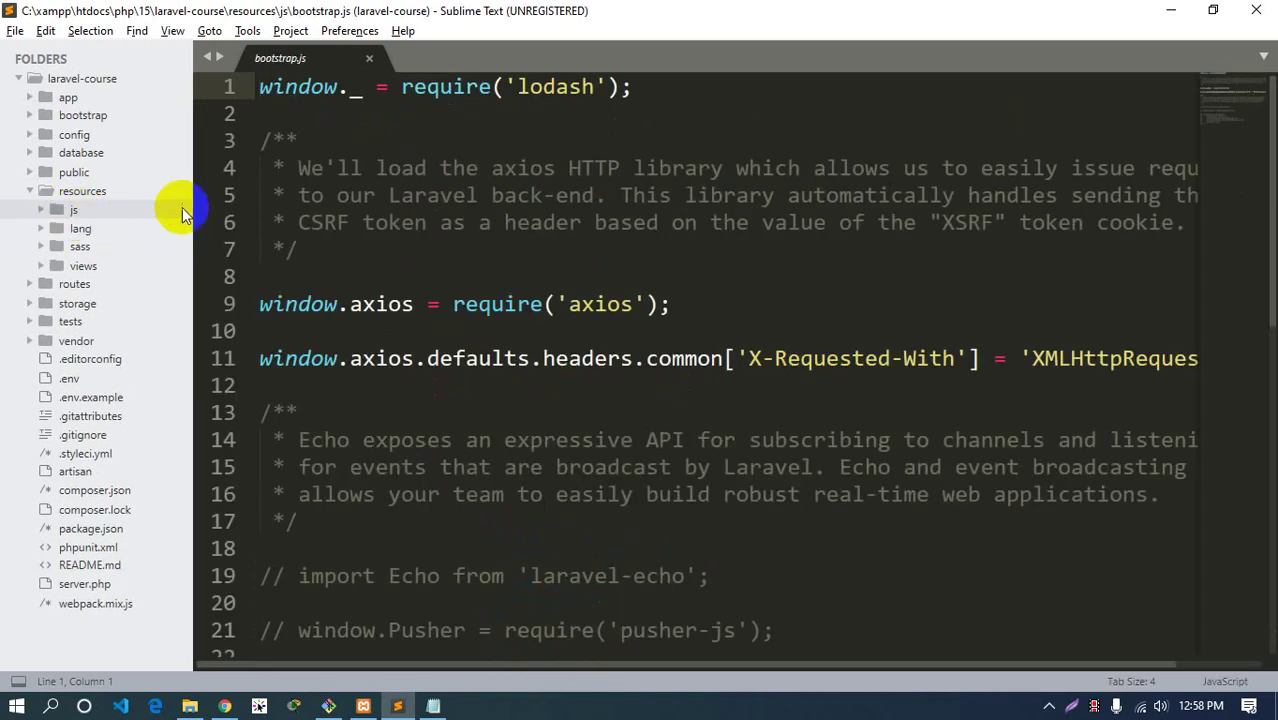
{"action": "left_click", "coordinate": [82, 246]}
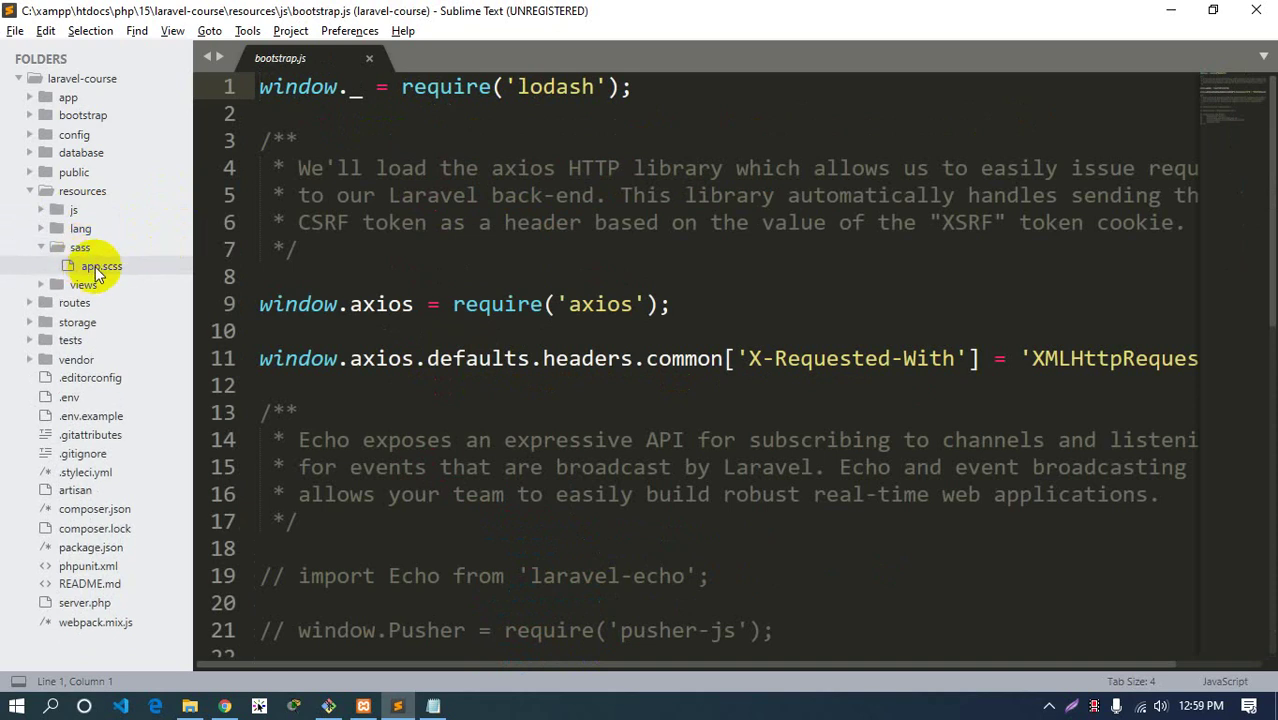
{"action": "left_click", "coordinate": [80, 247]}
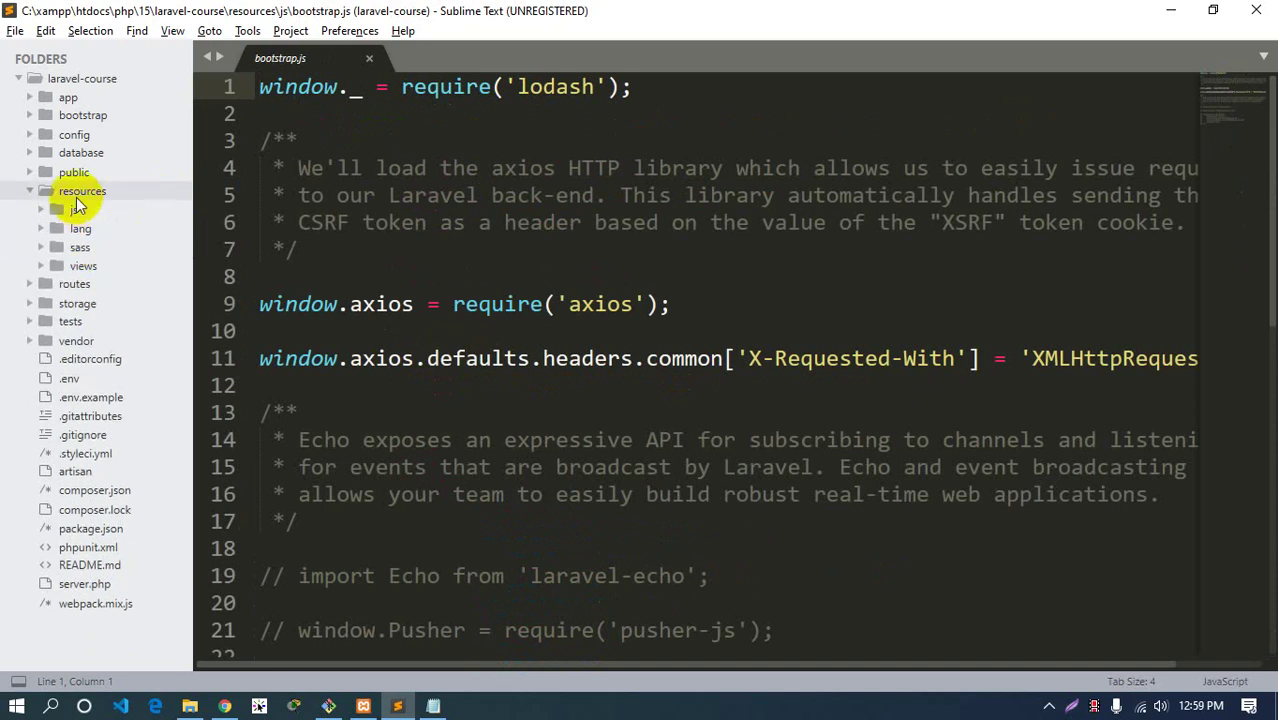
{"action": "left_click", "coordinate": [369, 58]}
{"action": "left_click", "coordinate": [80, 191]}
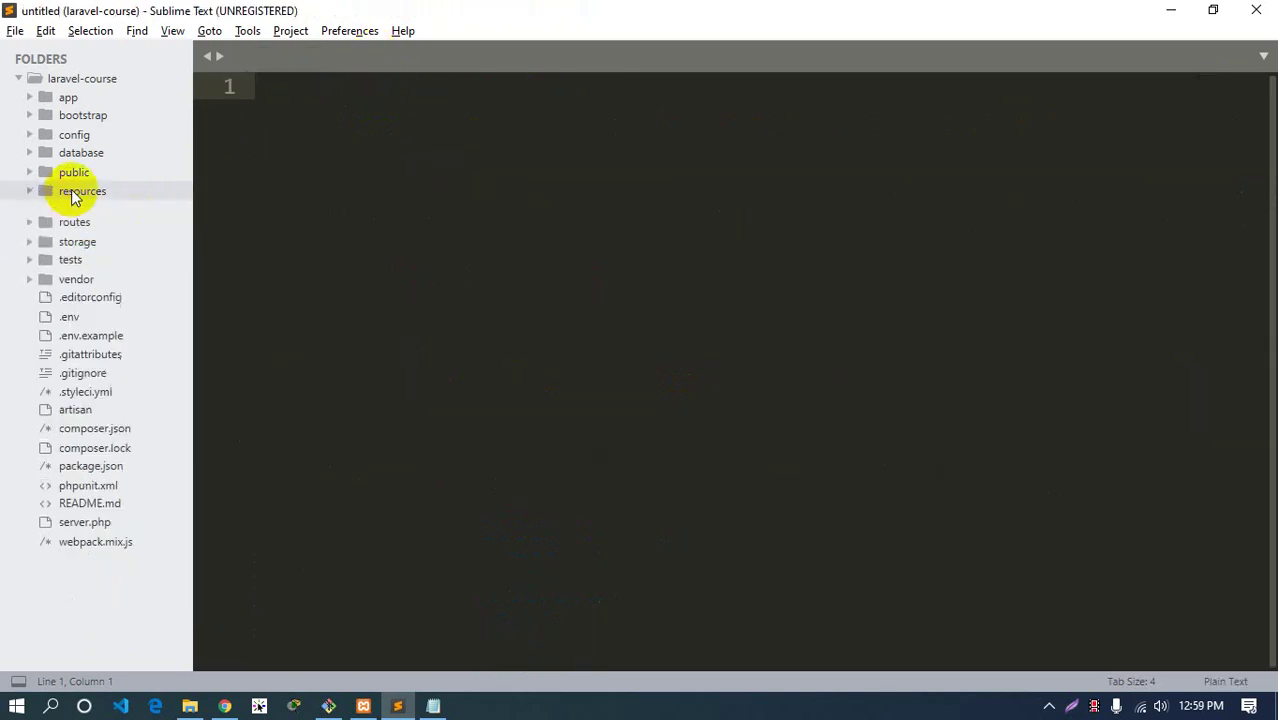
{"action": "left_click", "coordinate": [73, 173]}
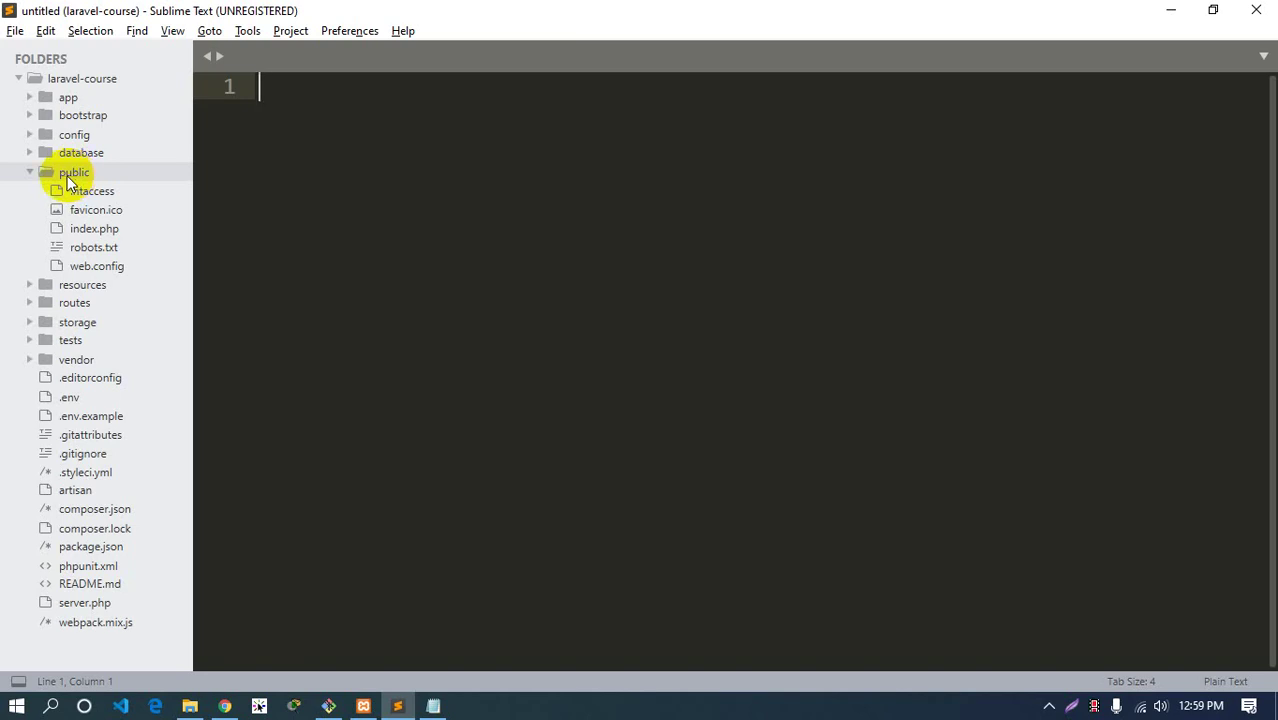
{"action": "right_click", "coordinate": [70, 175]}
{"action": "left_click", "coordinate": [133, 240]}
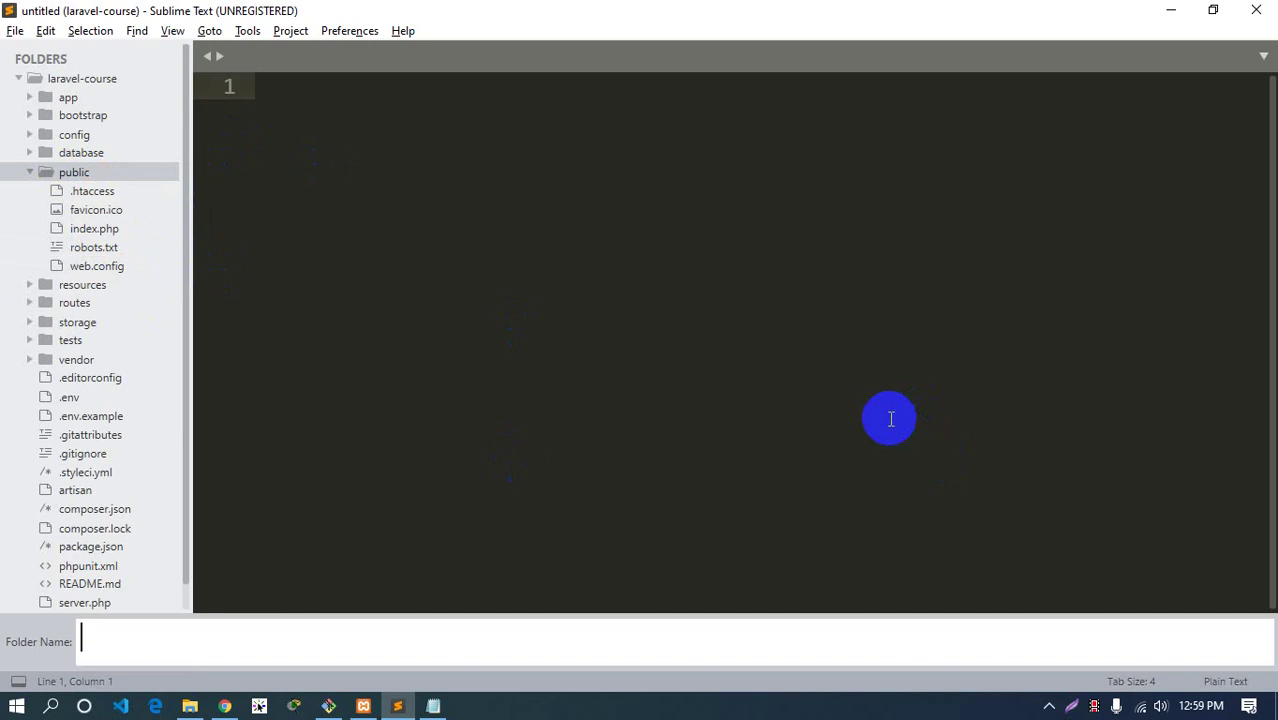
{"action": "key", "text": "Escape"}
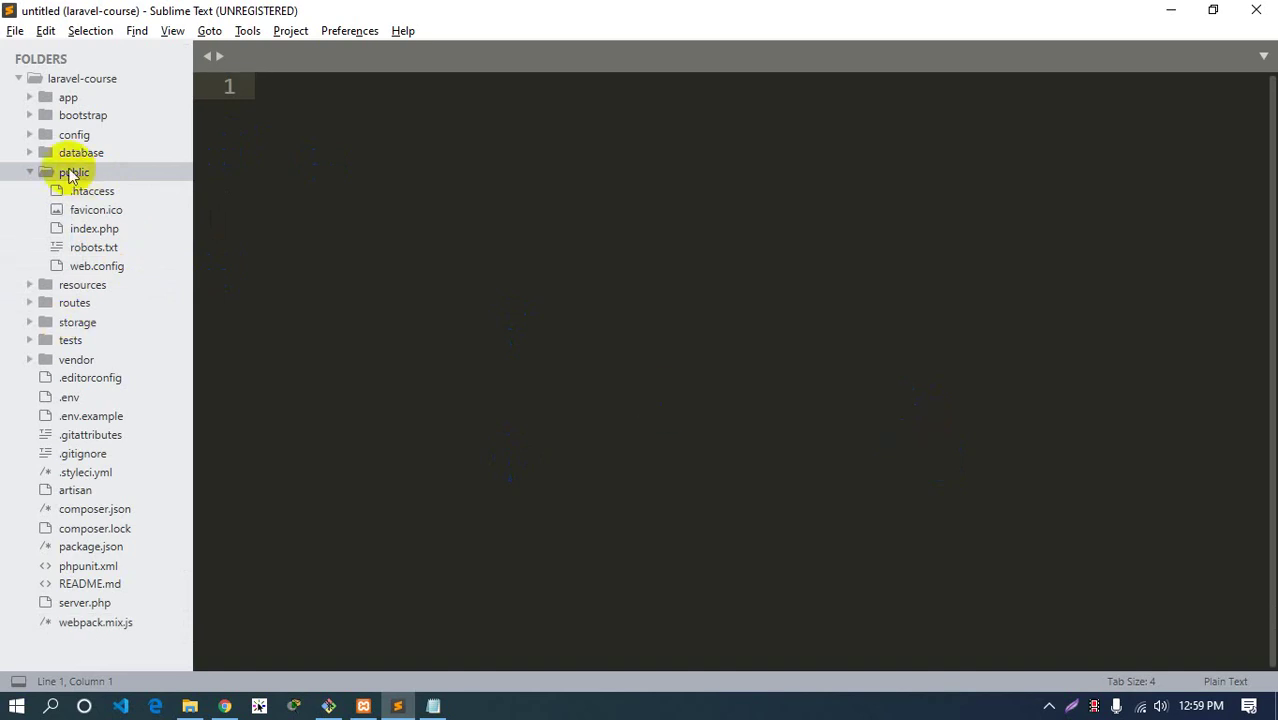
{"action": "left_click", "coordinate": [74, 172]}
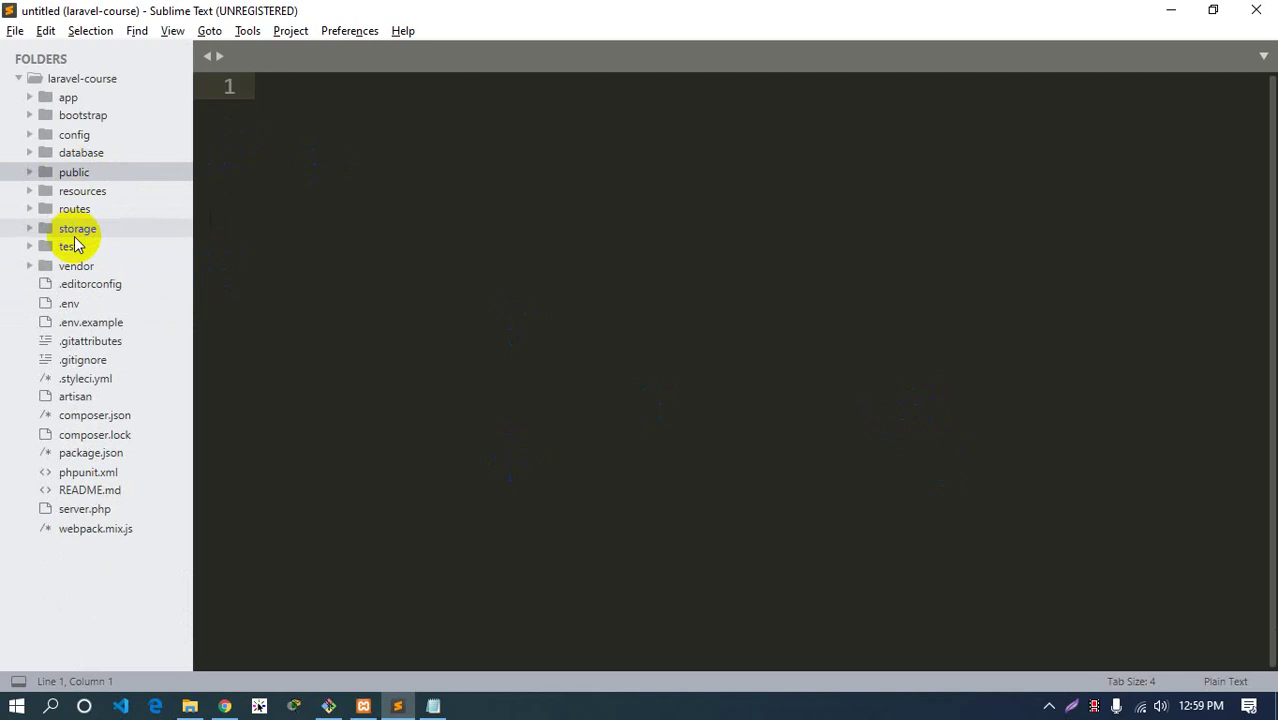
{"action": "left_click", "coordinate": [82, 195]}
{"action": "left_click", "coordinate": [84, 198]}
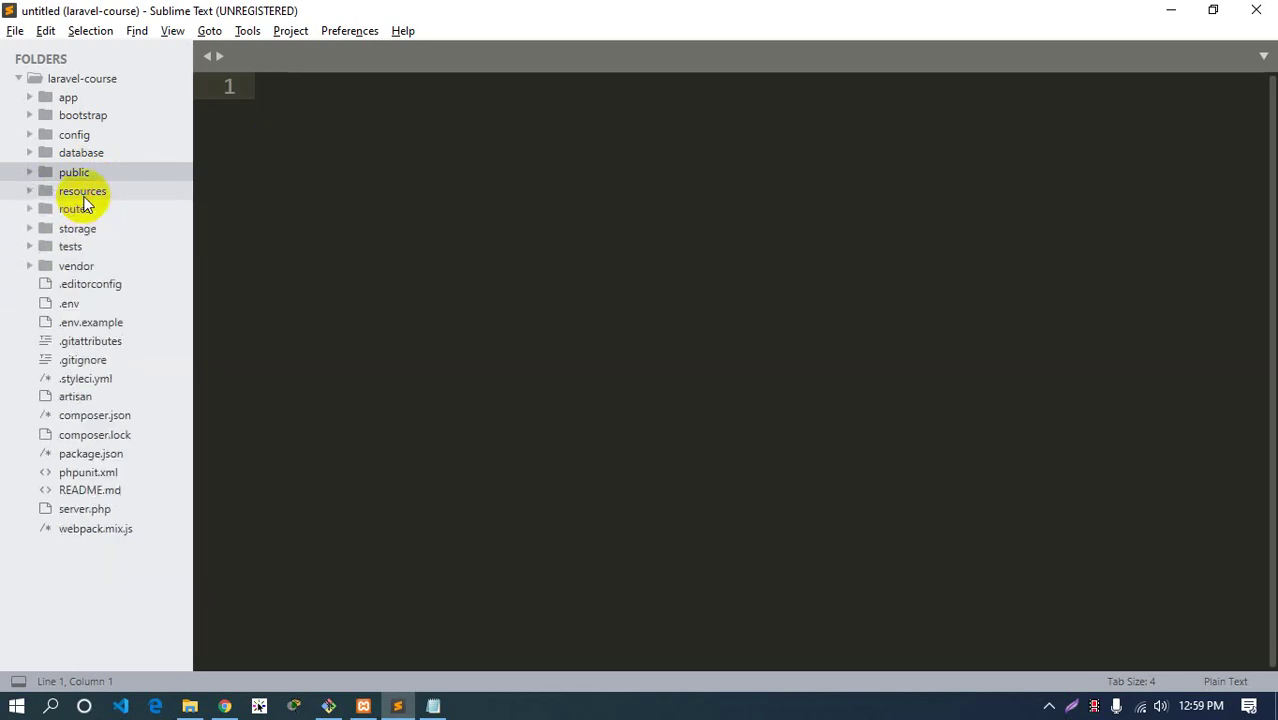
Inspect the routes folder's files, then return to Git Bash running the development server
{"action": "left_click", "coordinate": [488, 208]}
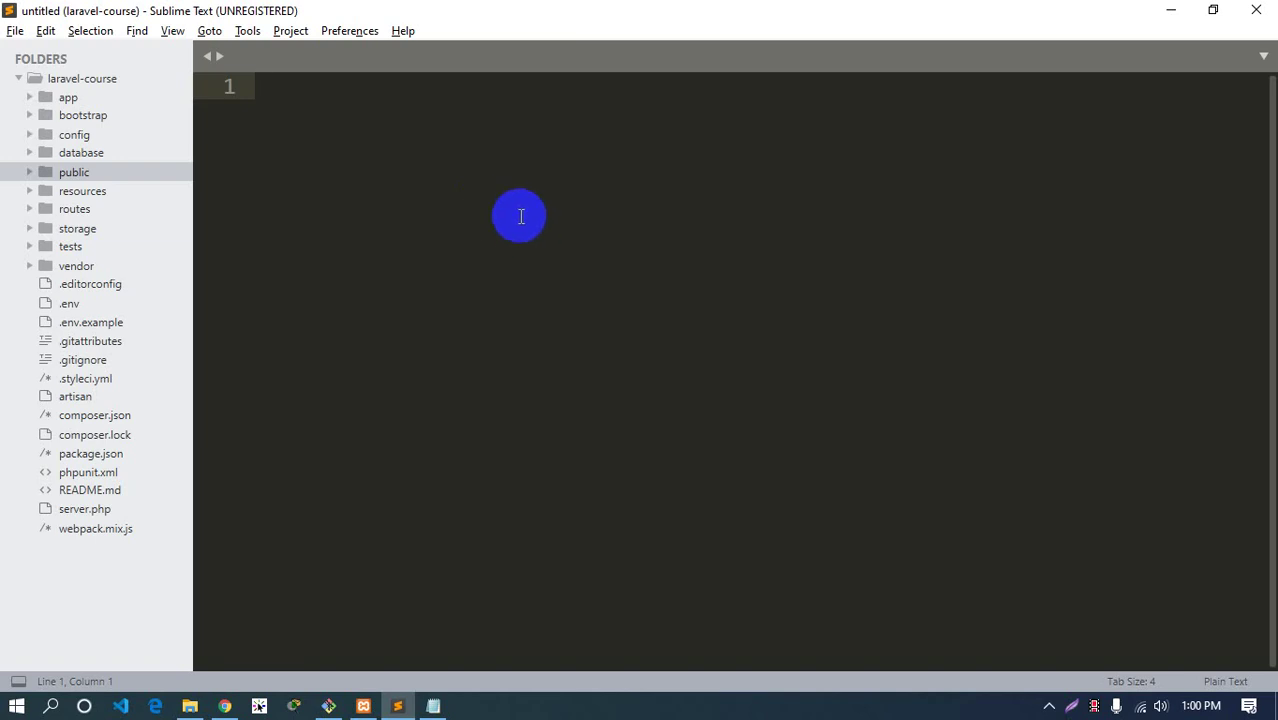
{"action": "left_click", "coordinate": [68, 208]}
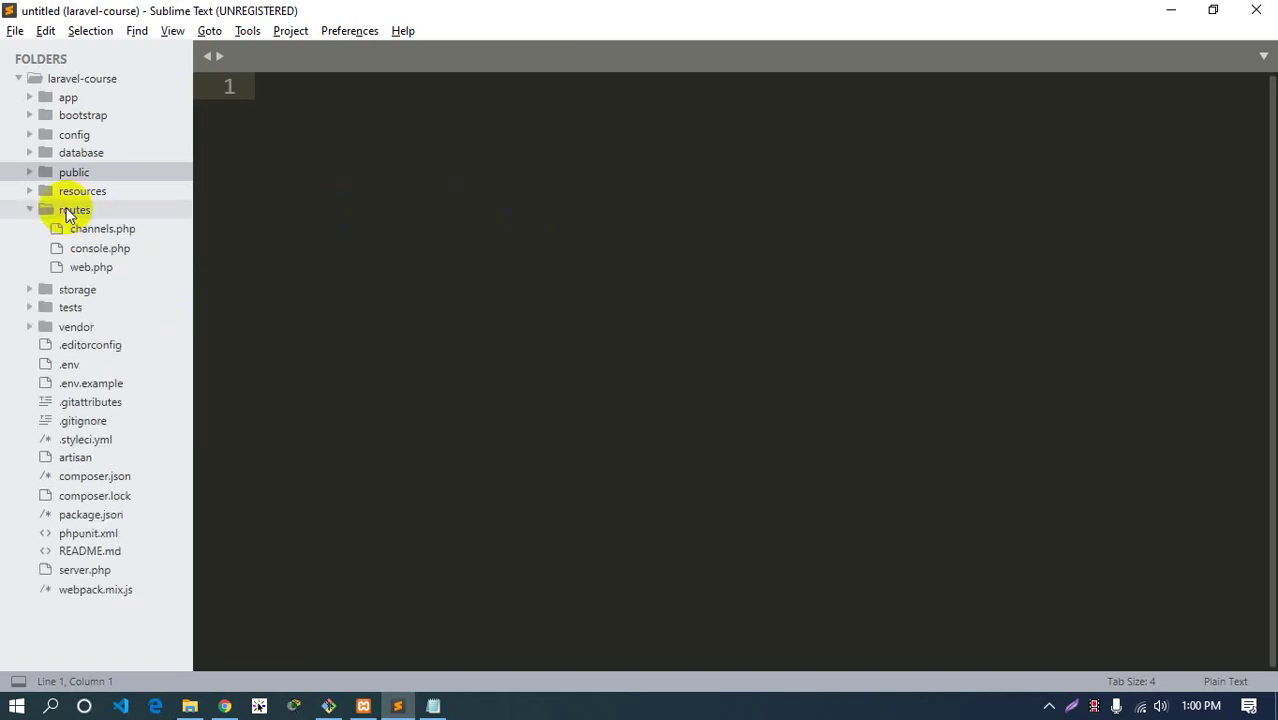
{"action": "left_click", "coordinate": [78, 210]}
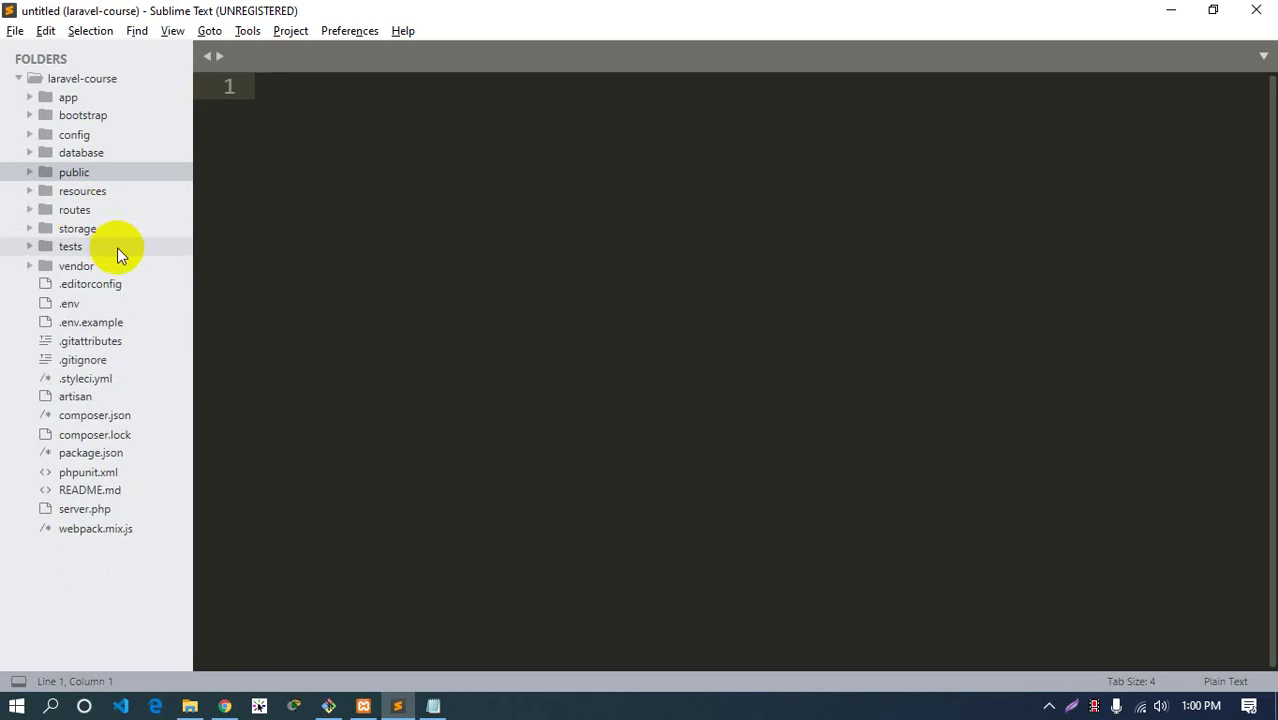
{"action": "left_click", "coordinate": [466, 434]}
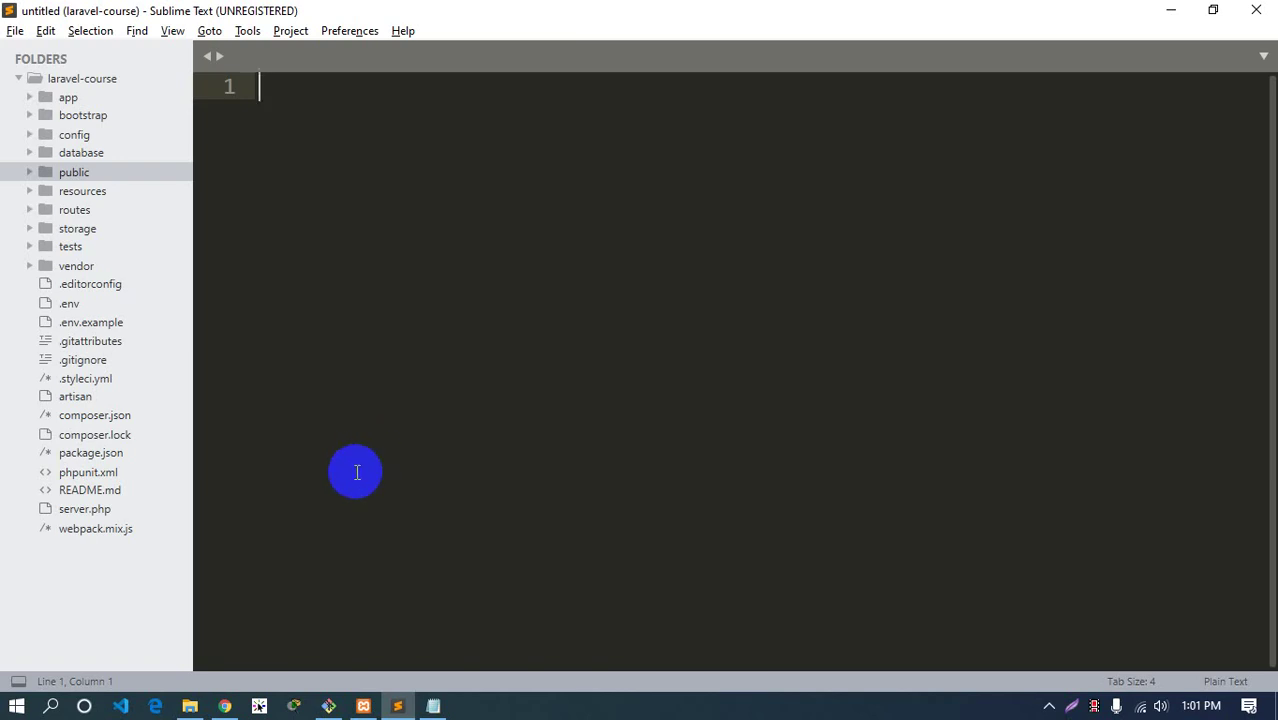
{"action": "left_click", "coordinate": [327, 706]}
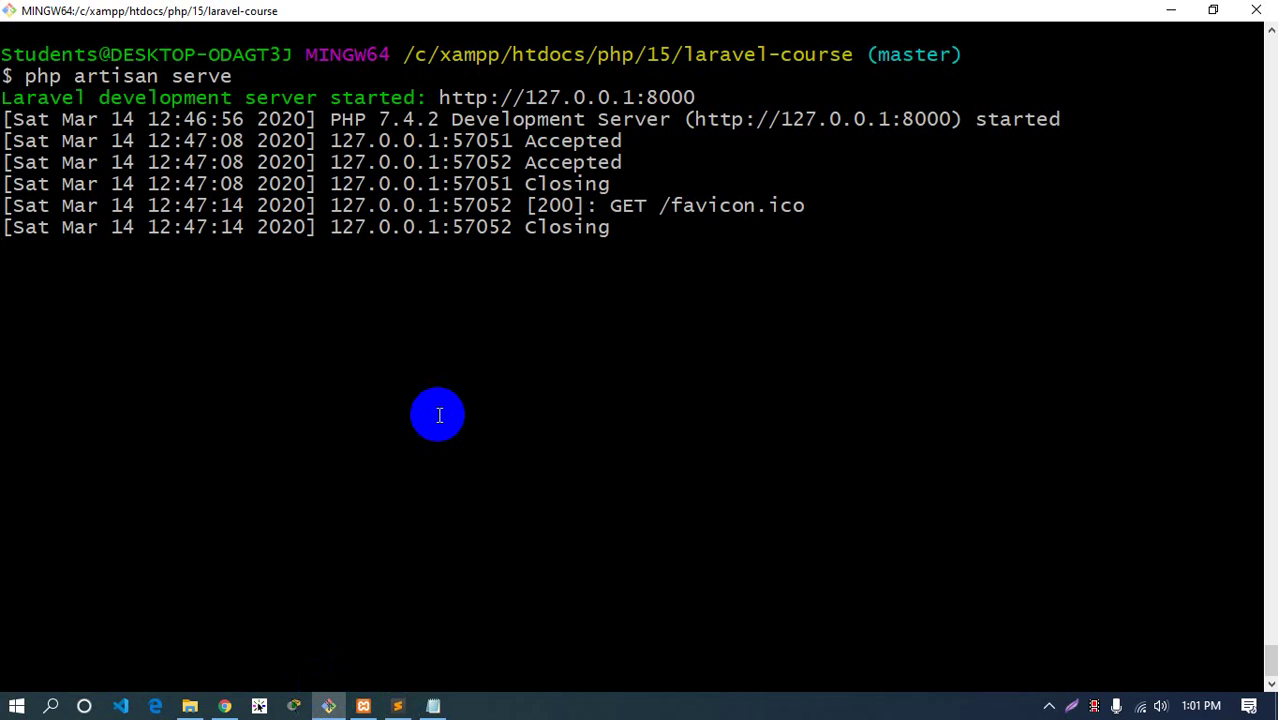
Stop the artisan development server with Ctrl+C and clear the terminal
{"action": "key", "text": "ctrl+c"}
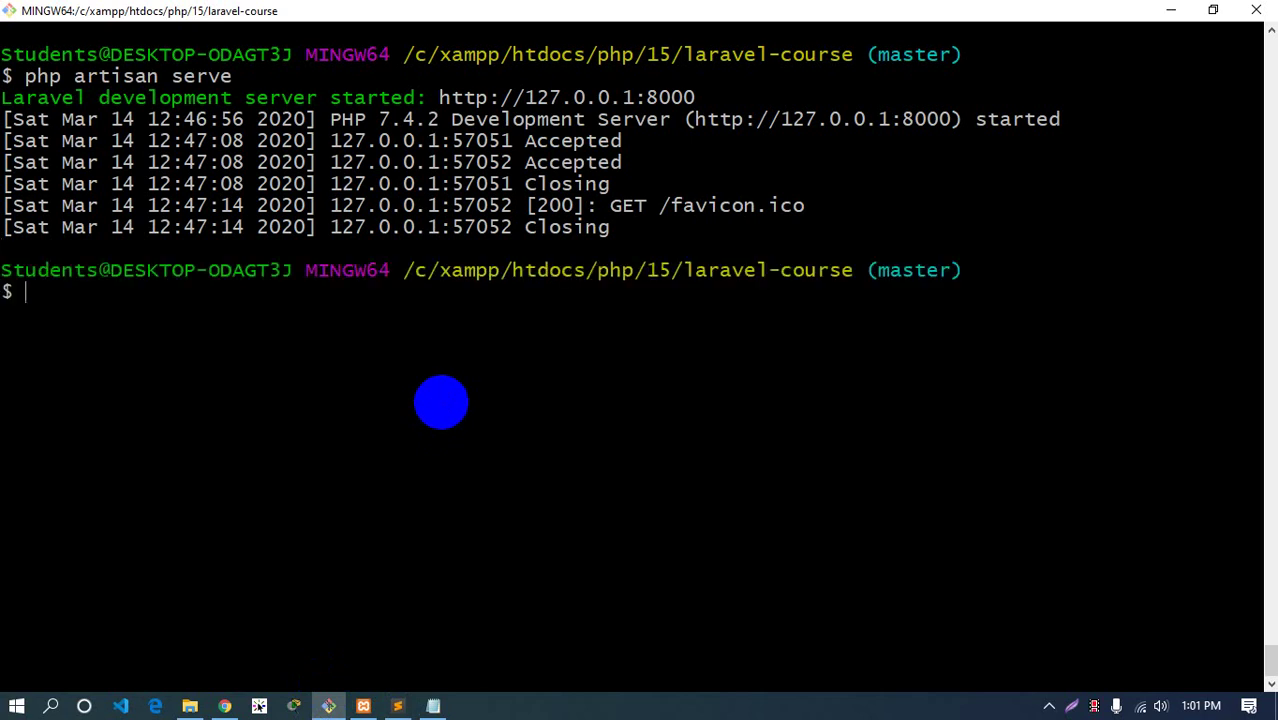
{"action": "key", "text": "ctrl+l"}
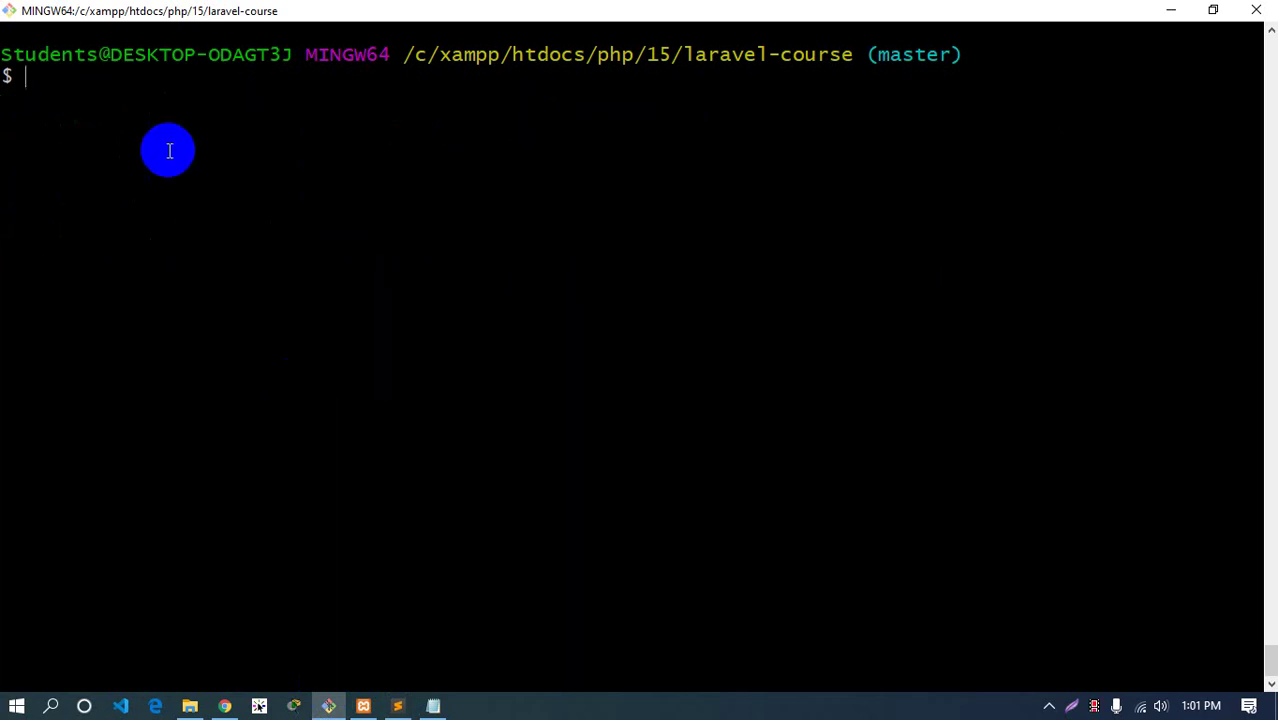
{"action": "triple_click", "coordinate": [97, 57]}
{"action": "left_click", "coordinate": [242, 101]}
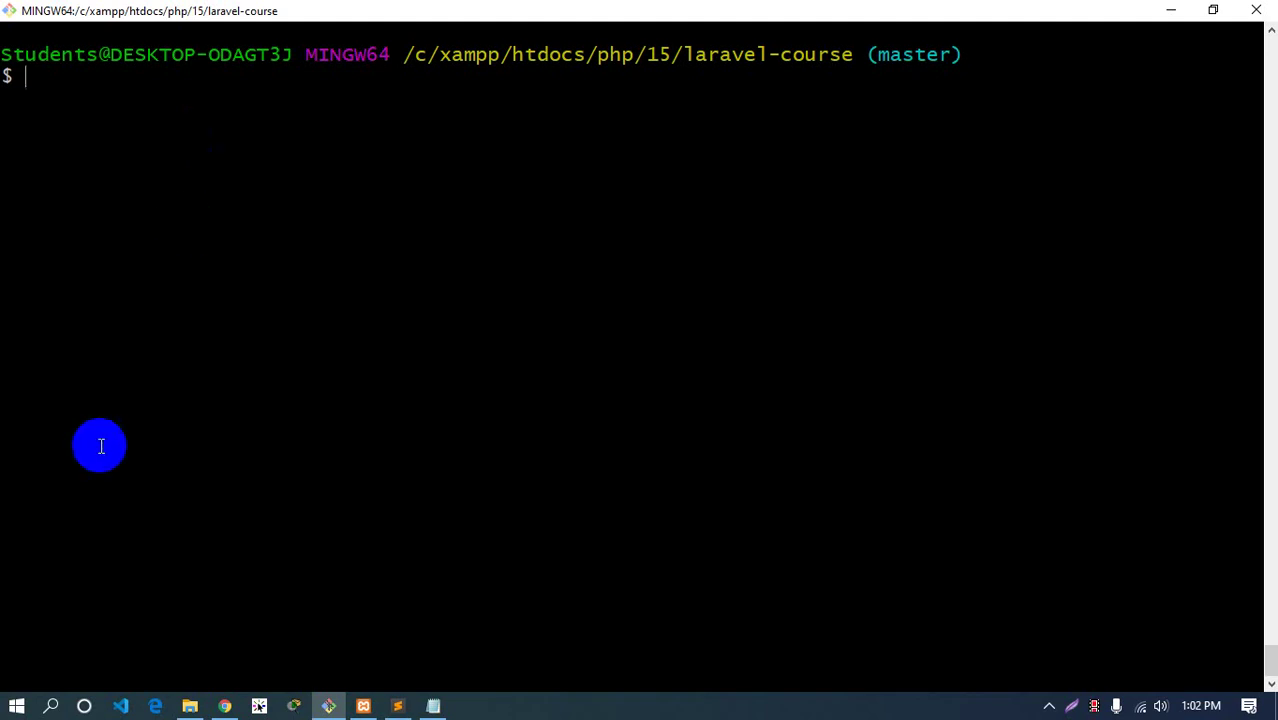
Copy 'git push -u origin master' from the GitHub repository page into Git Bash
{"action": "left_click", "coordinate": [225, 706]}
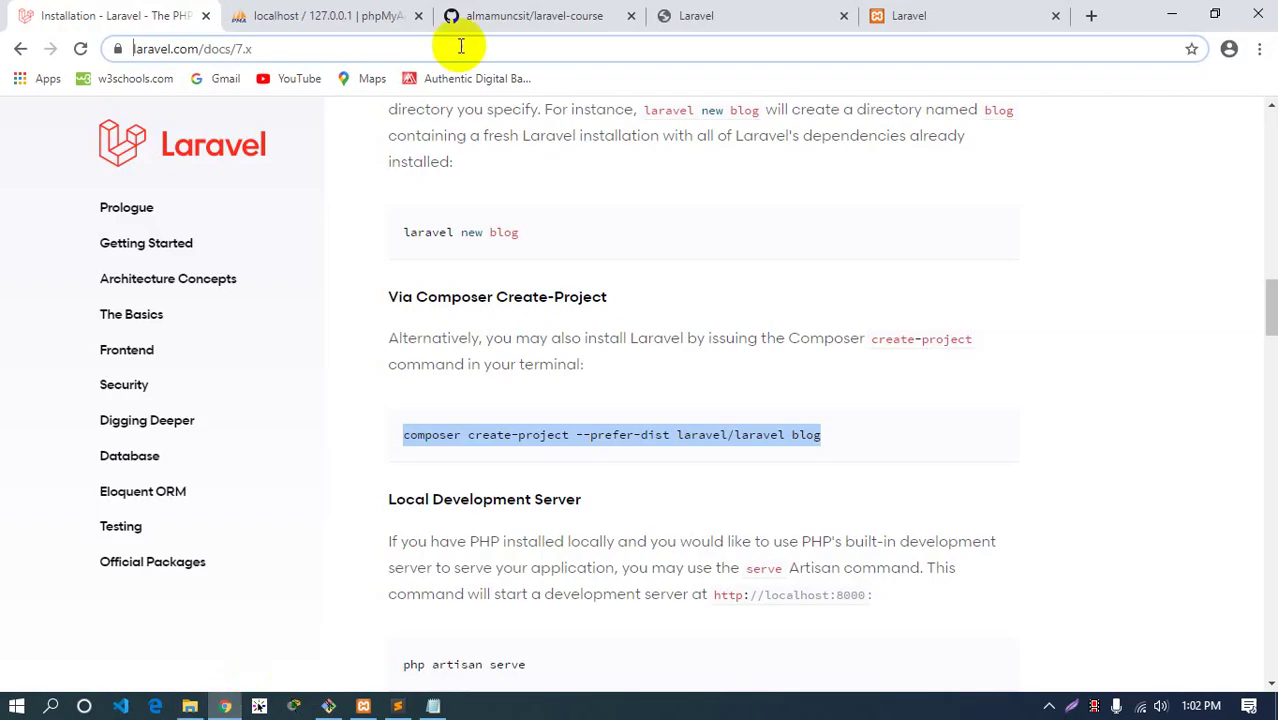
{"action": "left_click", "coordinate": [340, 16]}
{"action": "left_click", "coordinate": [500, 16]}
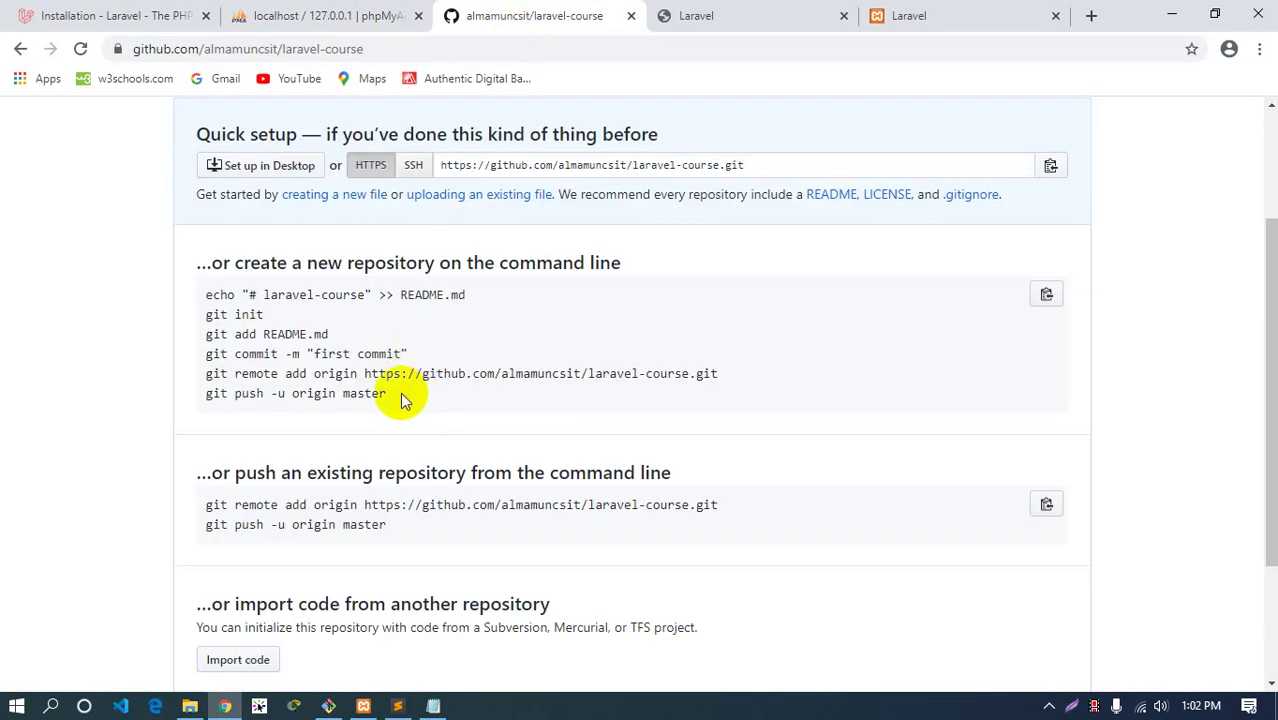
{"action": "left_click_drag", "start_coordinate": [395, 394], "coordinate": [213, 393]}
{"action": "right_click", "coordinate": [214, 393]}
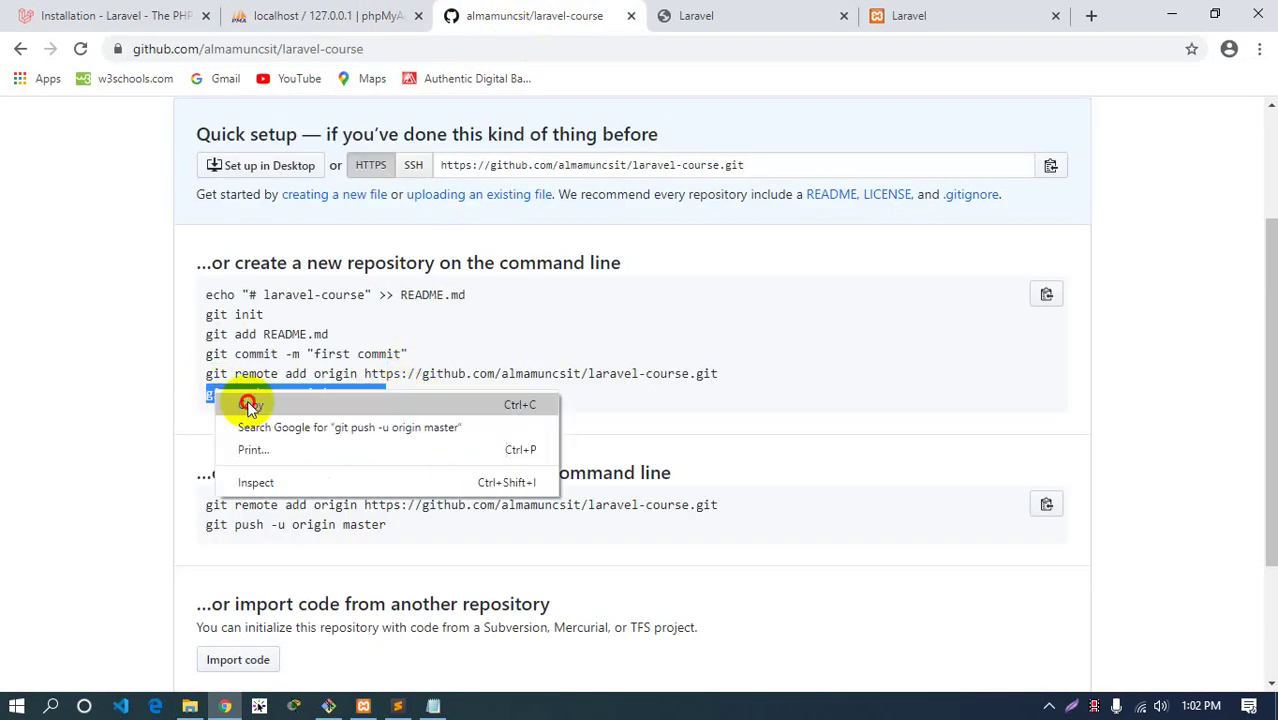
{"action": "left_click", "coordinate": [251, 404]}
{"action": "left_click", "coordinate": [328, 706]}
{"action": "right_click", "coordinate": [278, 124]}
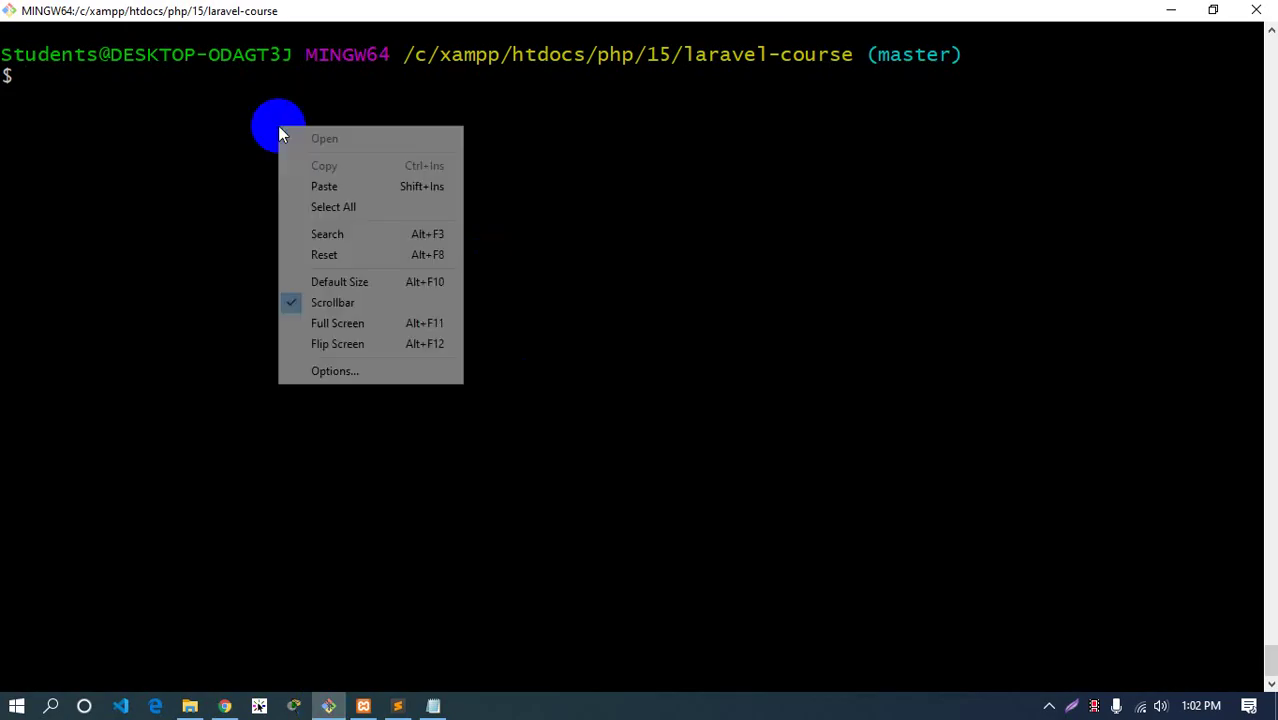
Run git push -u origin master, sign in with the GitHub username, then bring up Chrome
{"action": "left_click", "coordinate": [356, 186]}
{"action": "key", "text": "Return"}
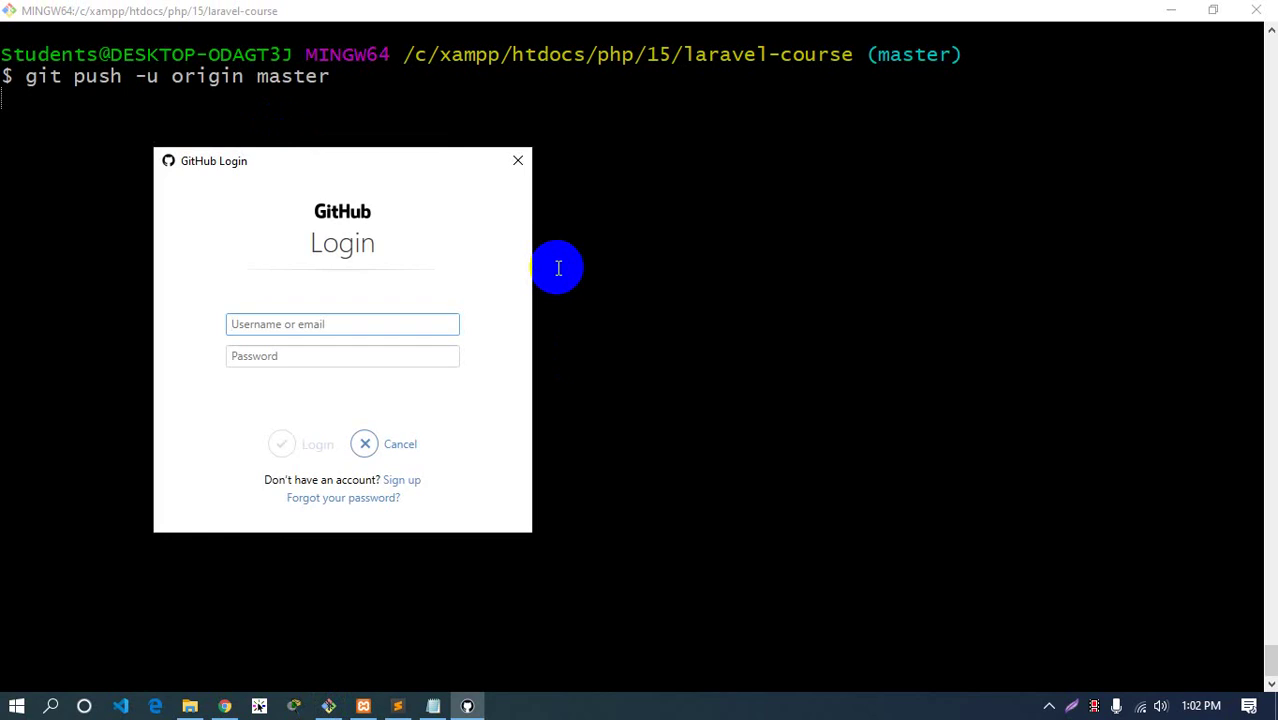
{"action": "type", "text": "almamun"}
{"action": "key", "text": "Escape"}
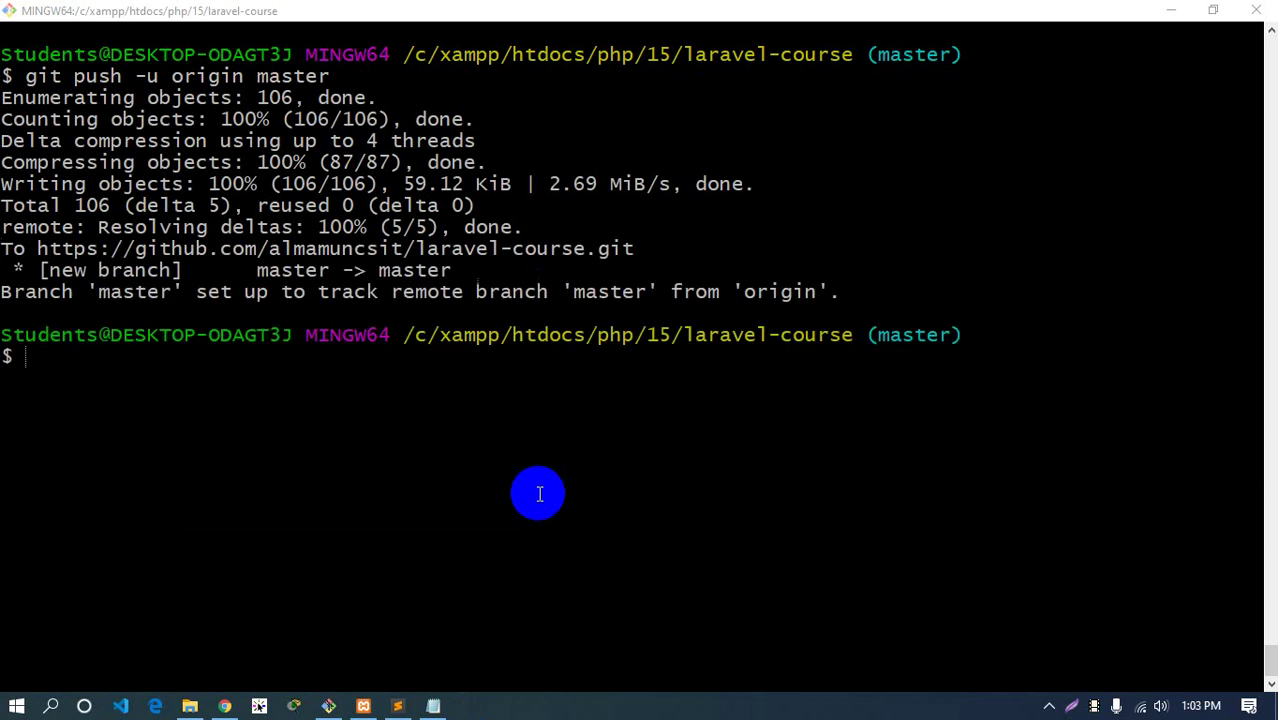
{"action": "left_click", "coordinate": [225, 706]}
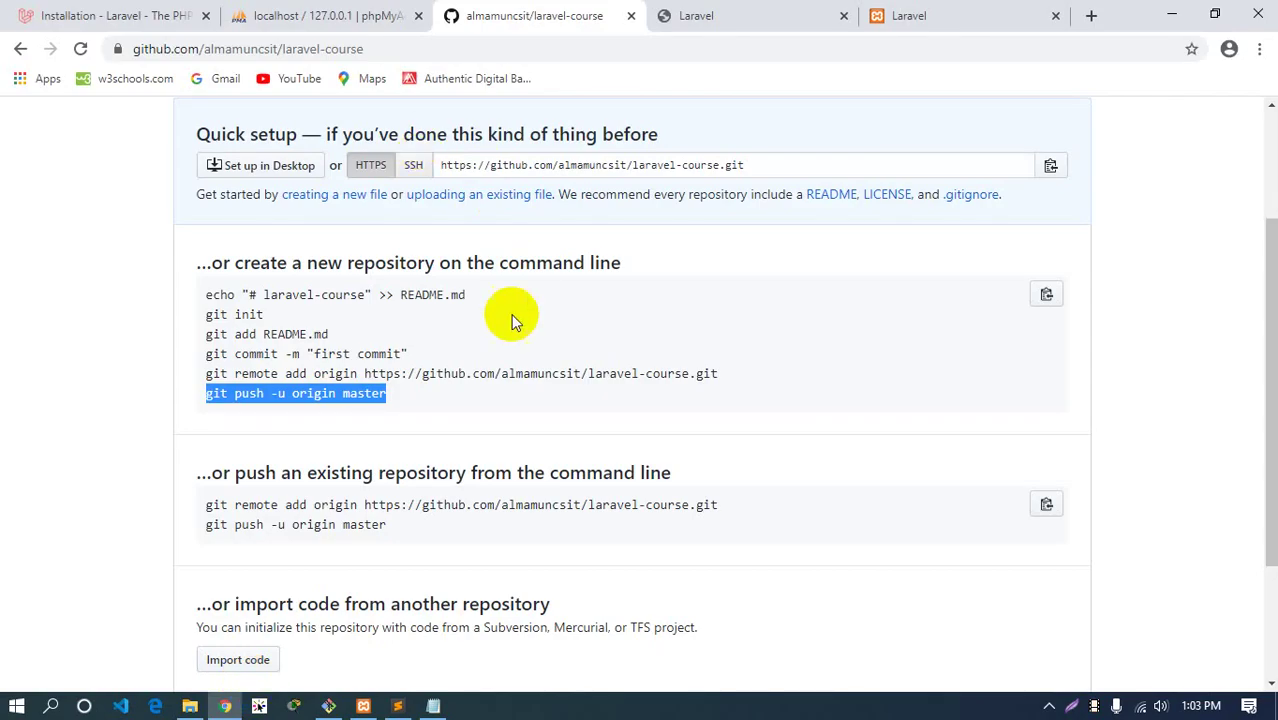
Reload the laravel-course GitHub page to see the pushed files, then return to Sublime Text
{"action": "scroll", "coordinate": [513, 320], "scroll_direction": "up", "scroll_amount": 3}
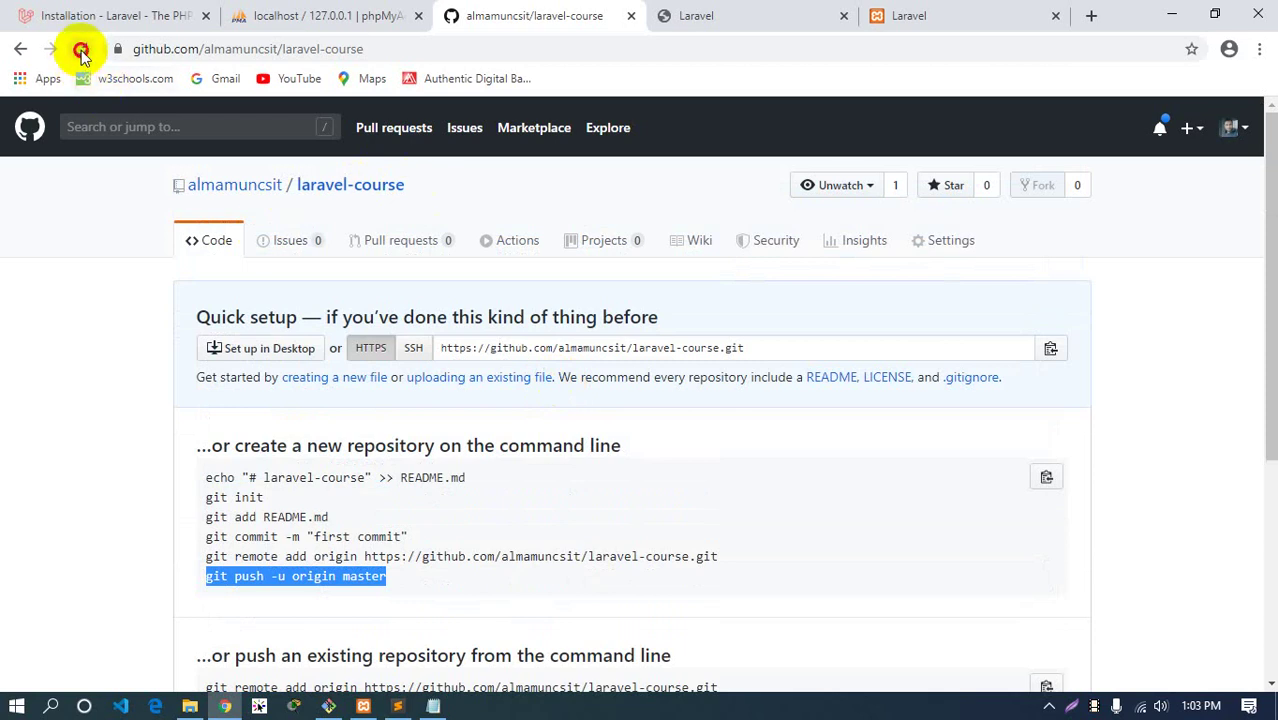
{"action": "left_click", "coordinate": [81, 50]}
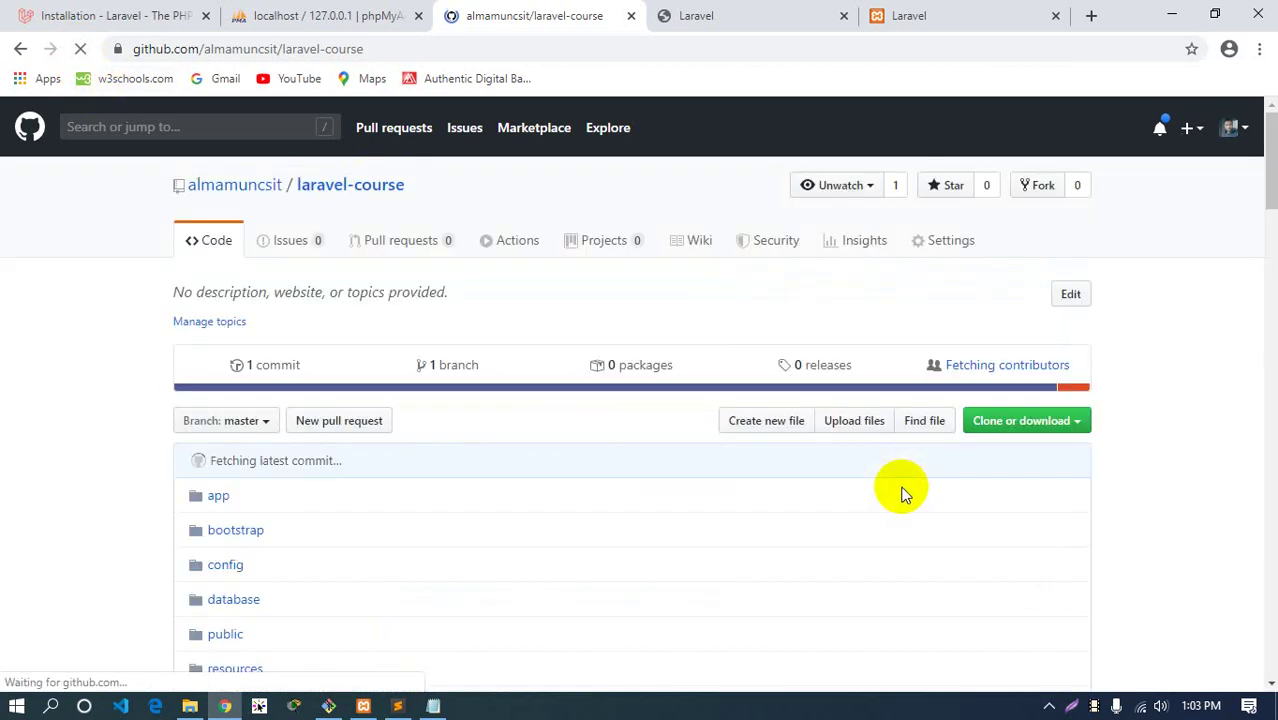
{"action": "scroll", "coordinate": [605, 508], "scroll_direction": "down", "scroll_amount": 3}
{"action": "scroll", "coordinate": [280, 365], "scroll_direction": "down", "scroll_amount": 4}
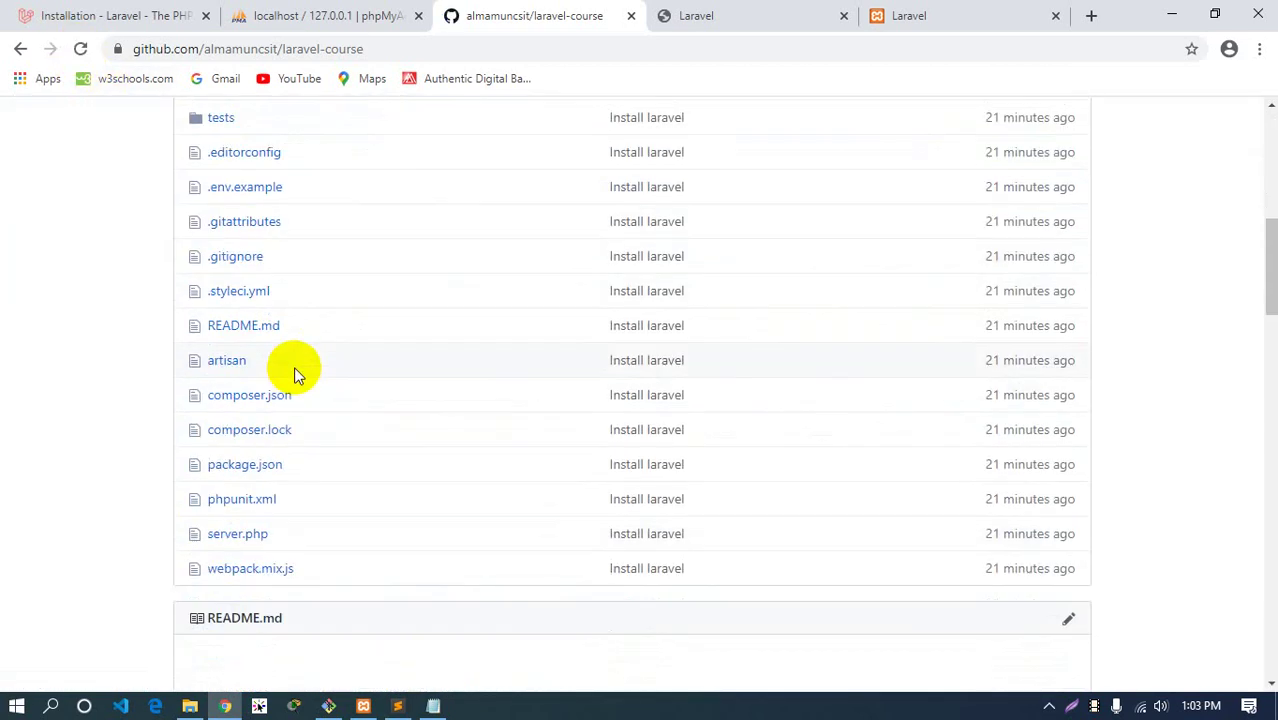
{"action": "scroll", "coordinate": [294, 370], "scroll_direction": "up", "scroll_amount": 5}
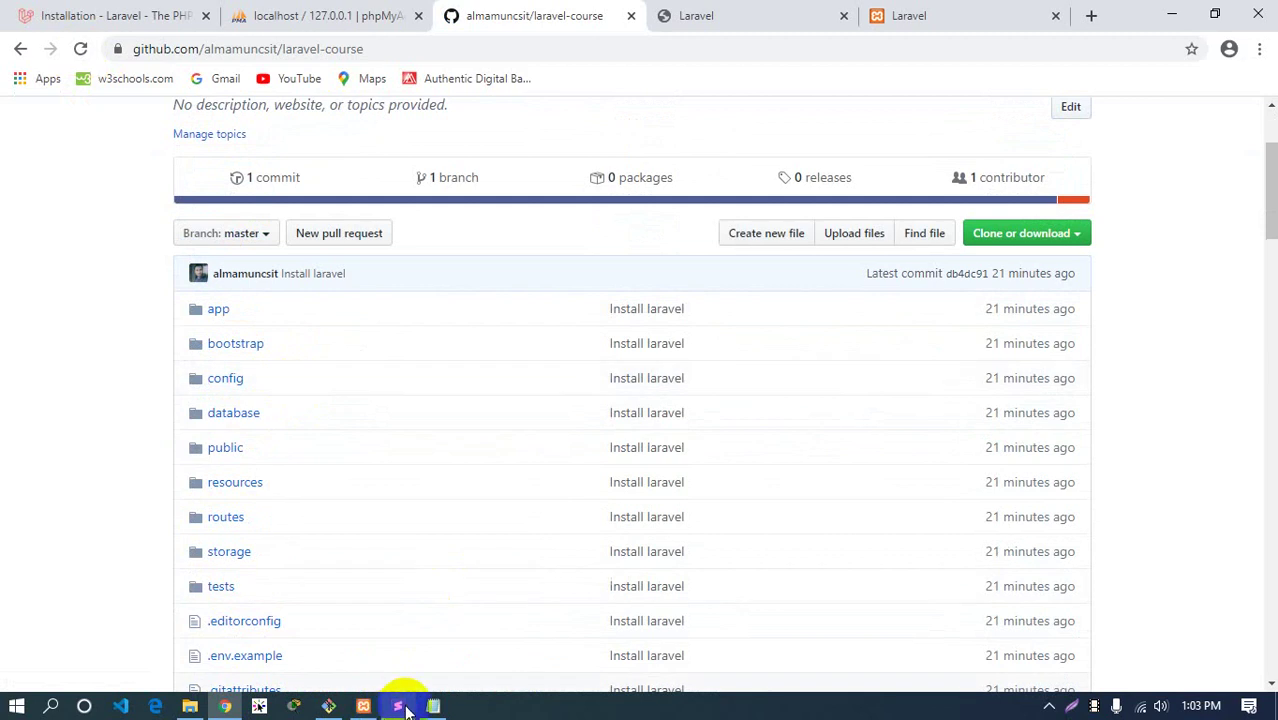
{"action": "left_click", "coordinate": [400, 707]}
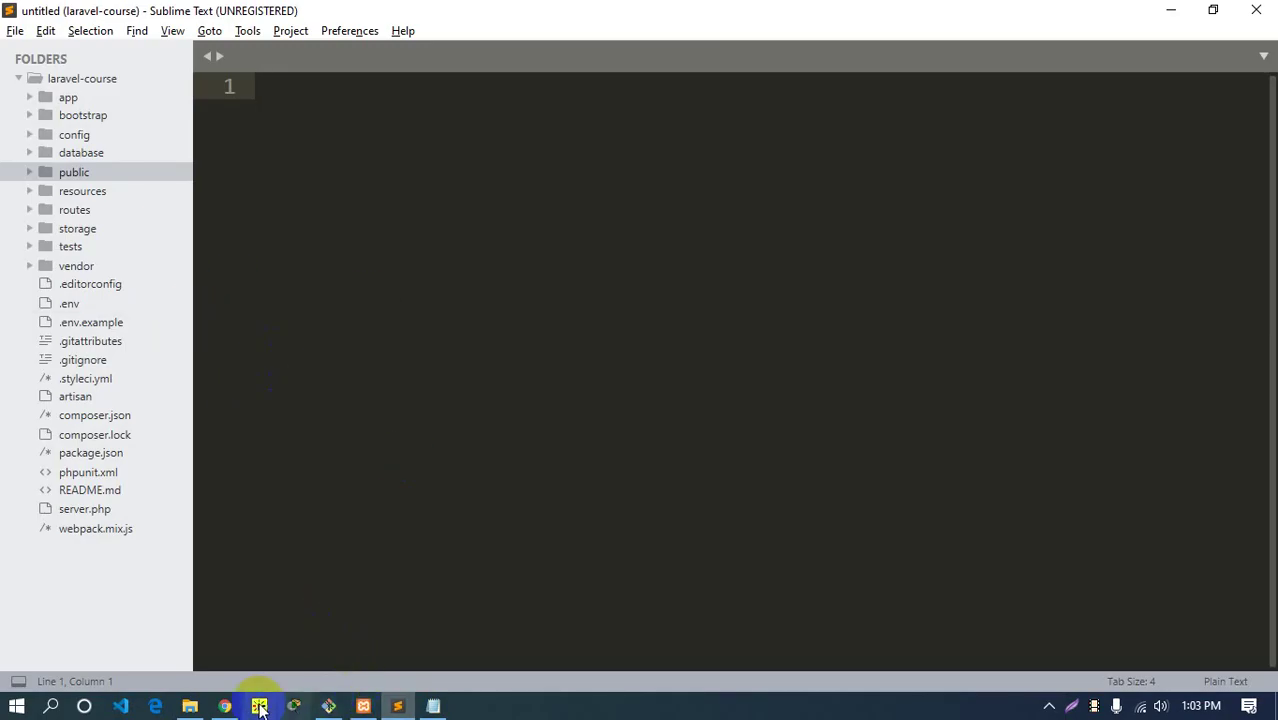
Review the /vendor and .env entries in .gitignore, briefly opening and closing .env
{"action": "left_click", "coordinate": [224, 707]}
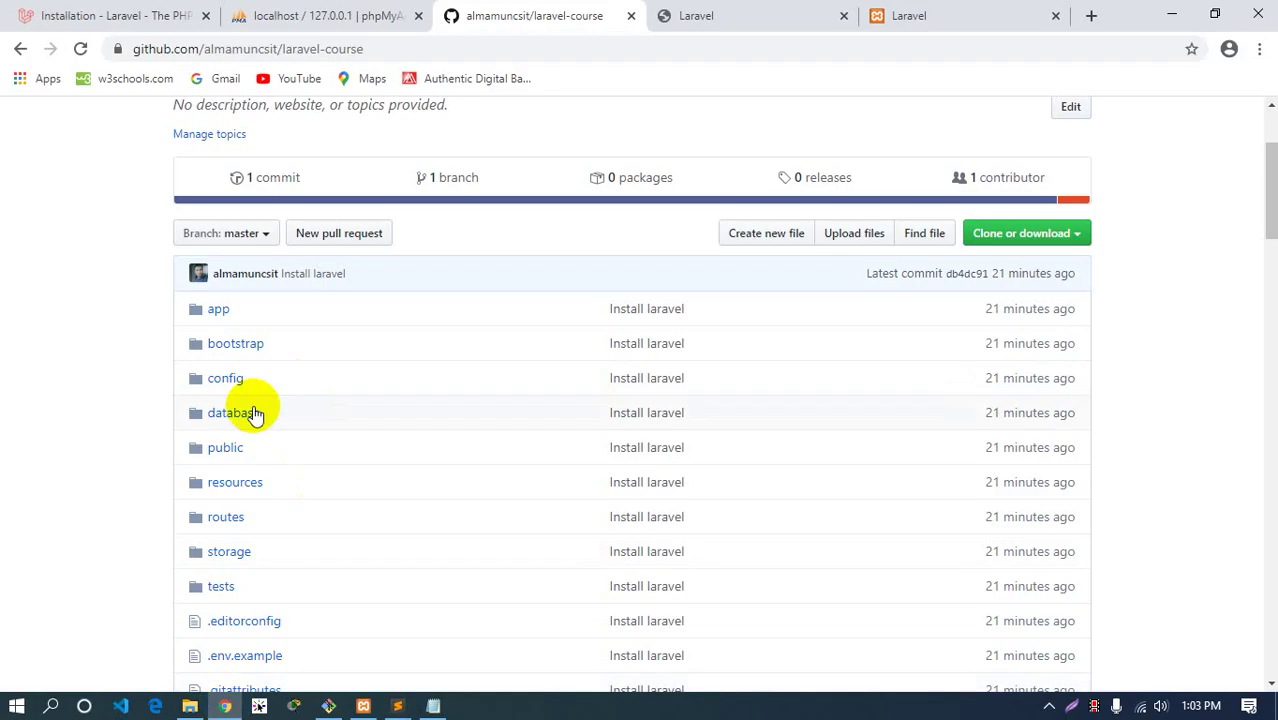
{"action": "left_click", "coordinate": [400, 707]}
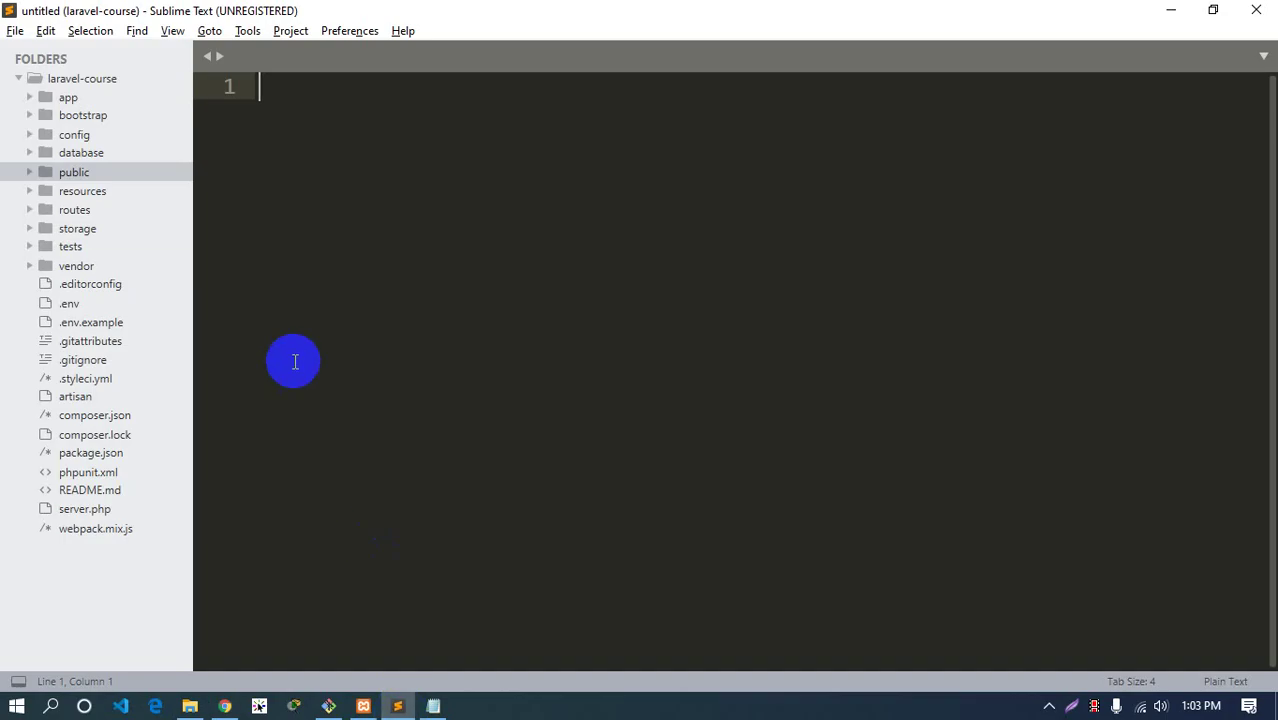
{"action": "left_click", "coordinate": [82, 362]}
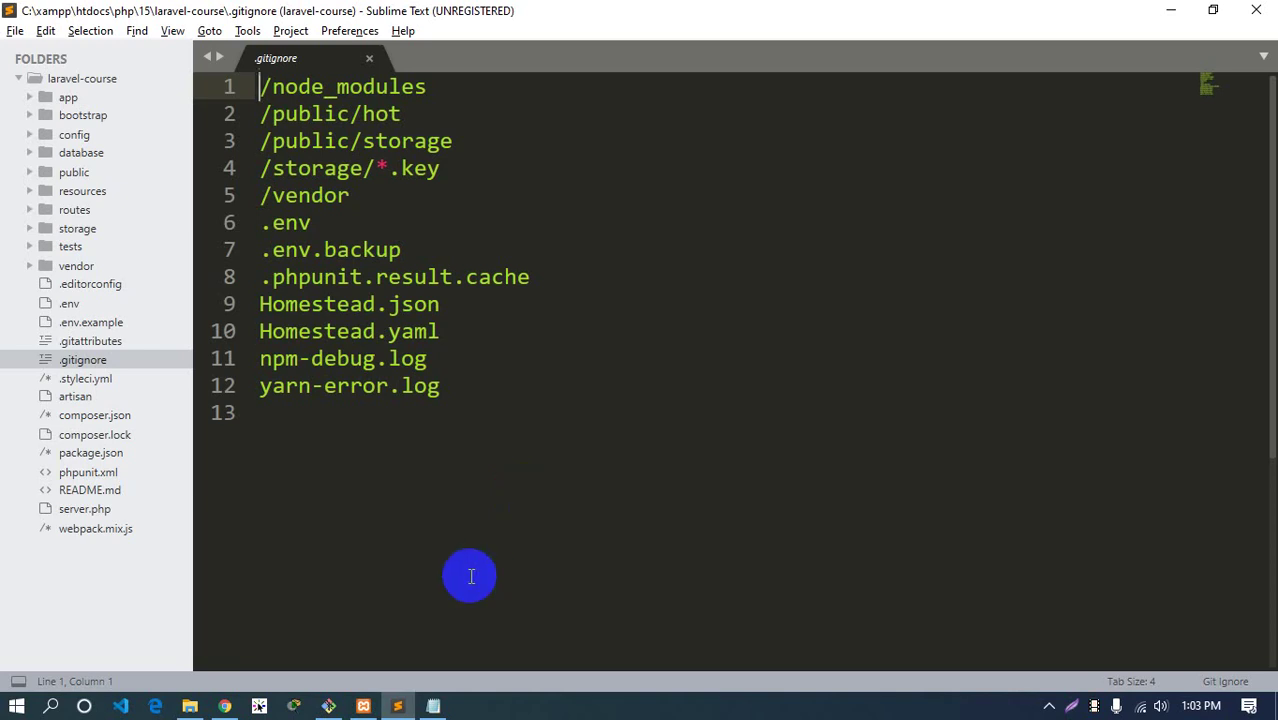
{"action": "left_click_drag", "start_coordinate": [328, 222], "coordinate": [259, 194]}
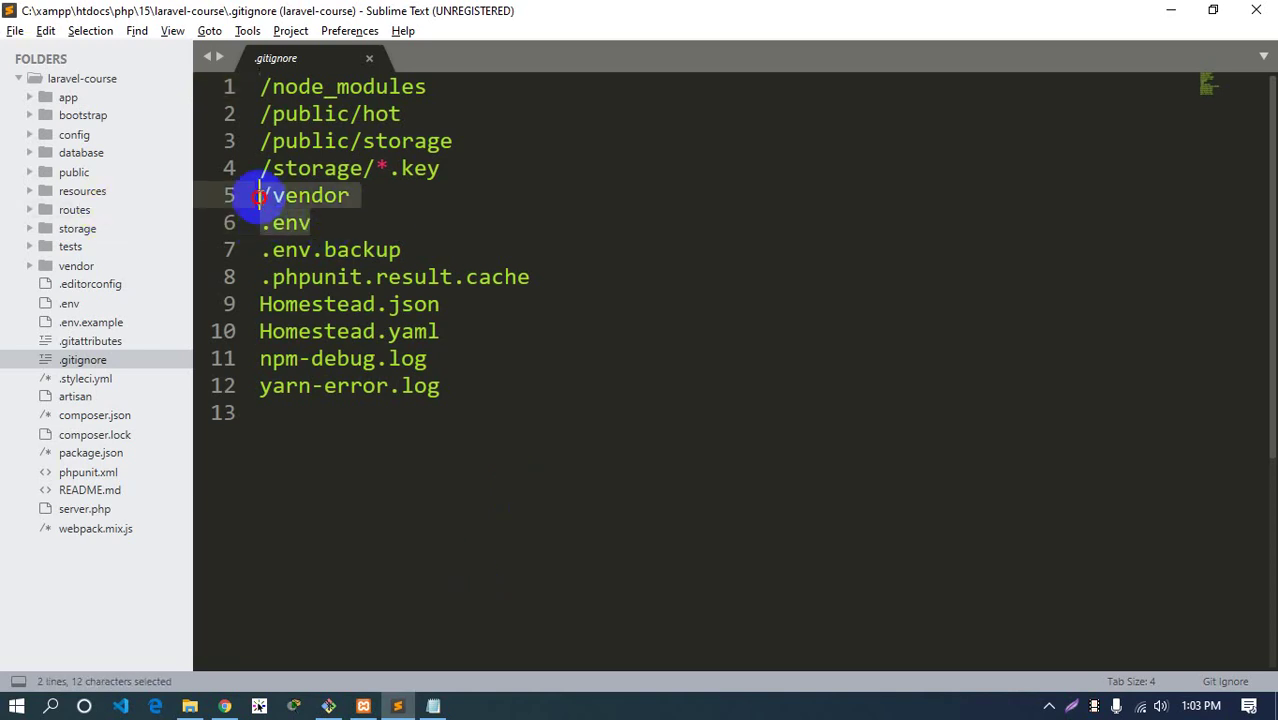
{"action": "left_click", "coordinate": [66, 304]}
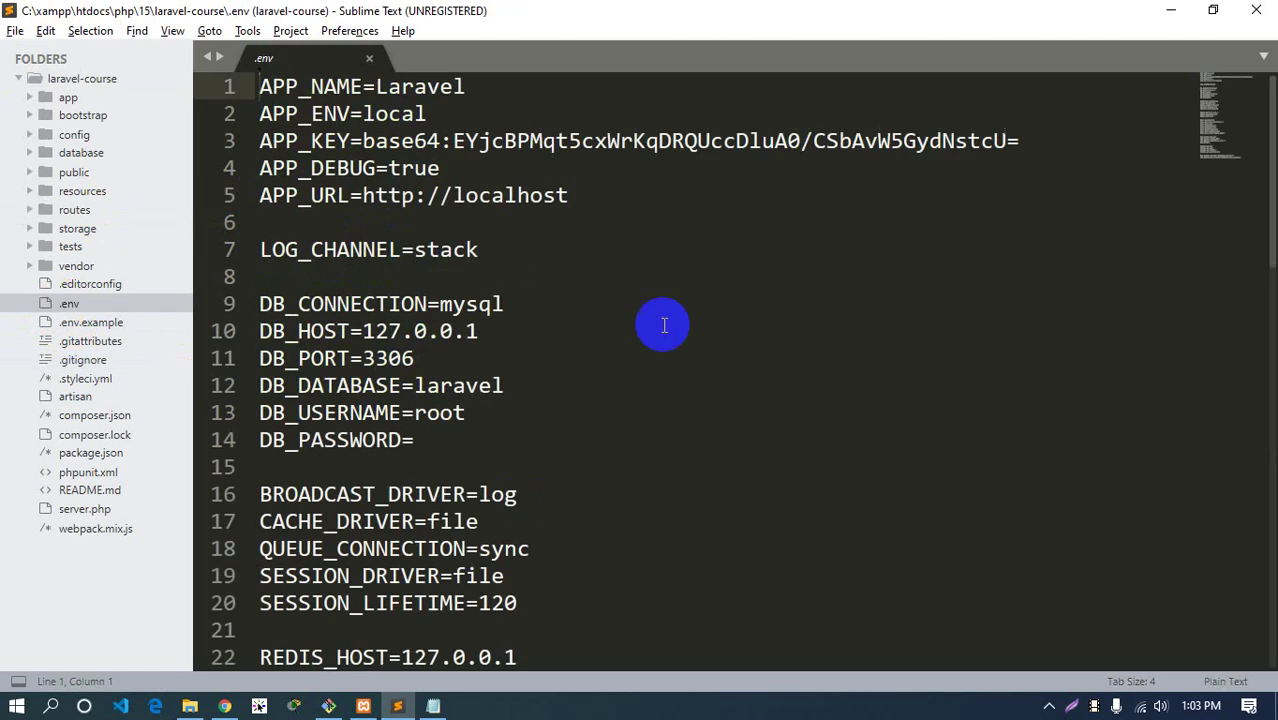
{"action": "left_click", "coordinate": [369, 58]}
{"action": "left_click", "coordinate": [112, 360]}
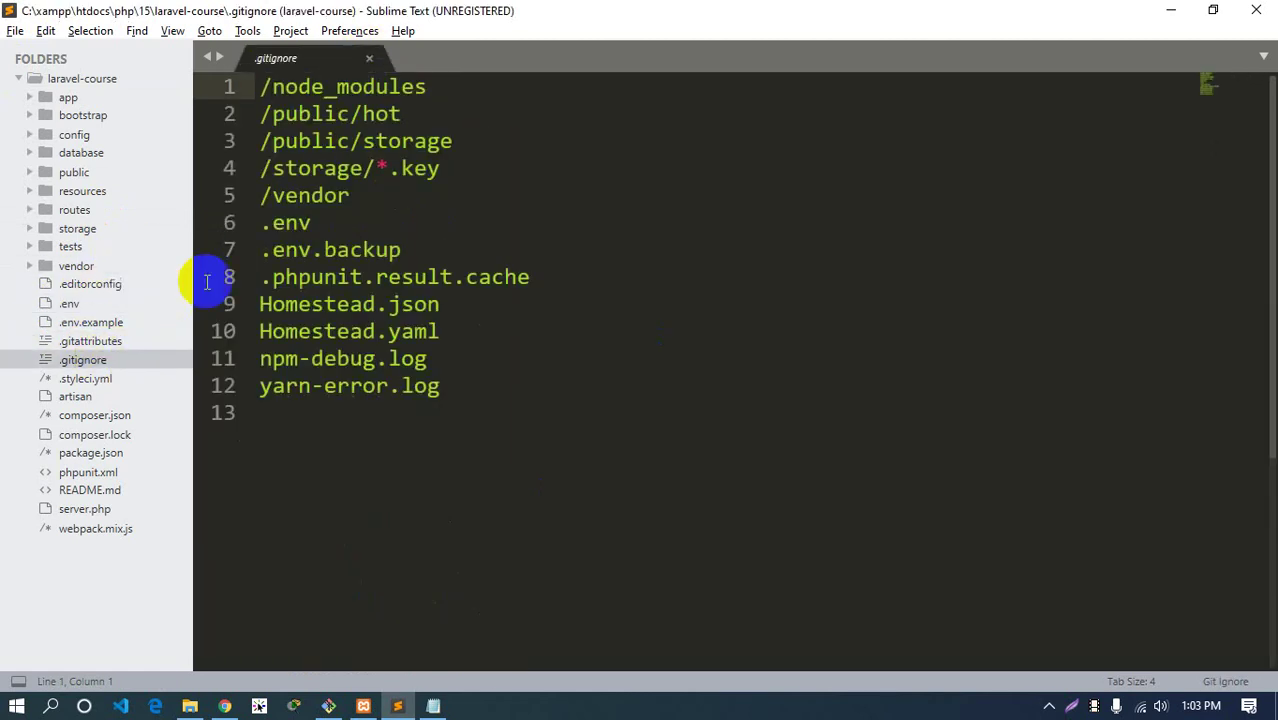
{"action": "left_click", "coordinate": [324, 195]}
{"action": "key", "text": "End"}
{"action": "left_click", "coordinate": [330, 232]}
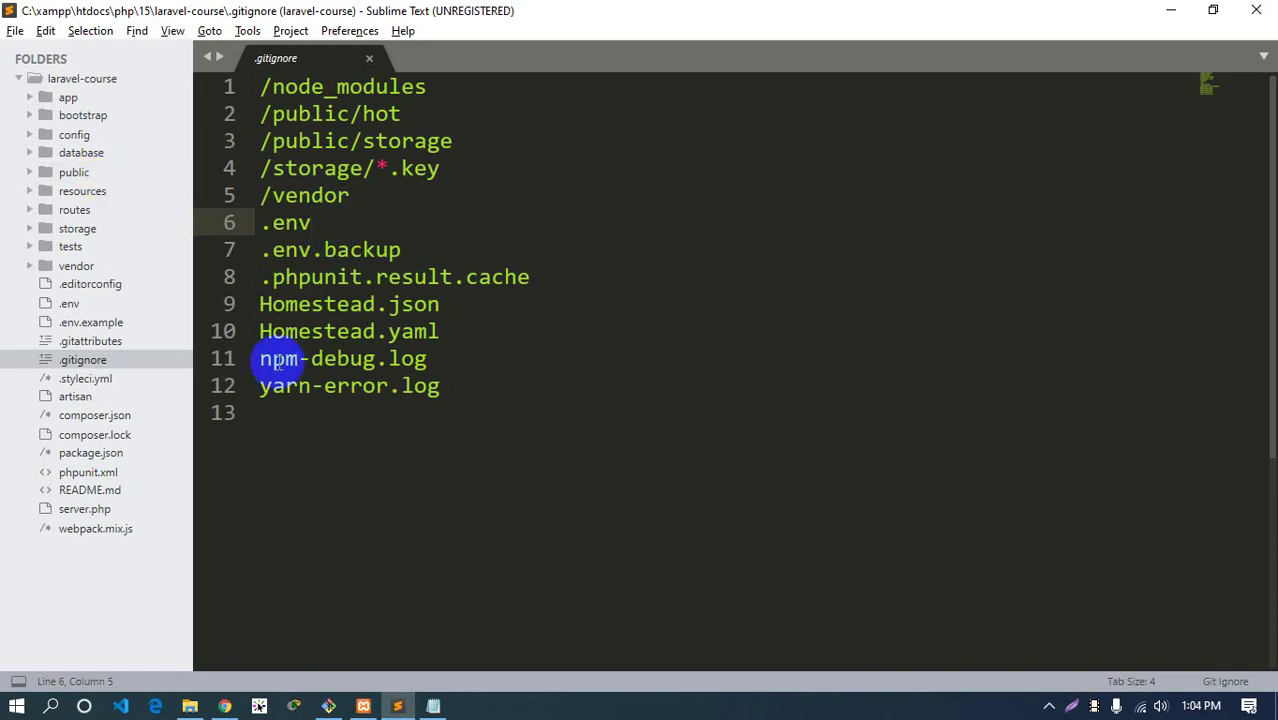
Open .env.example and scroll through its settings
{"action": "left_click", "coordinate": [80, 322]}
{"action": "scroll", "coordinate": [430, 370], "scroll_direction": "down", "scroll_amount": 5}
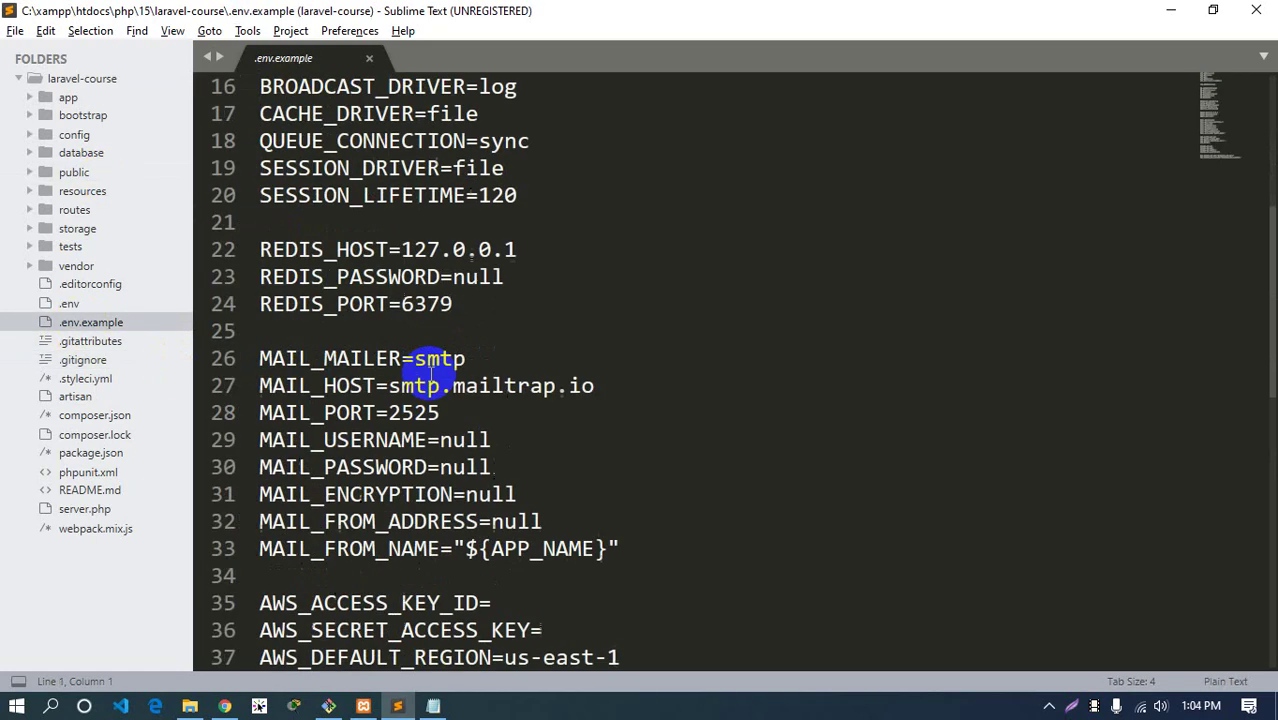
{"action": "scroll", "coordinate": [432, 370], "scroll_direction": "down", "scroll_amount": 7}
{"action": "scroll", "coordinate": [422, 379], "scroll_direction": "up", "scroll_amount": 2}
Scroll GitHub's laravel-course file list to confirm .env and vendor are absent
{"action": "left_click", "coordinate": [225, 706]}
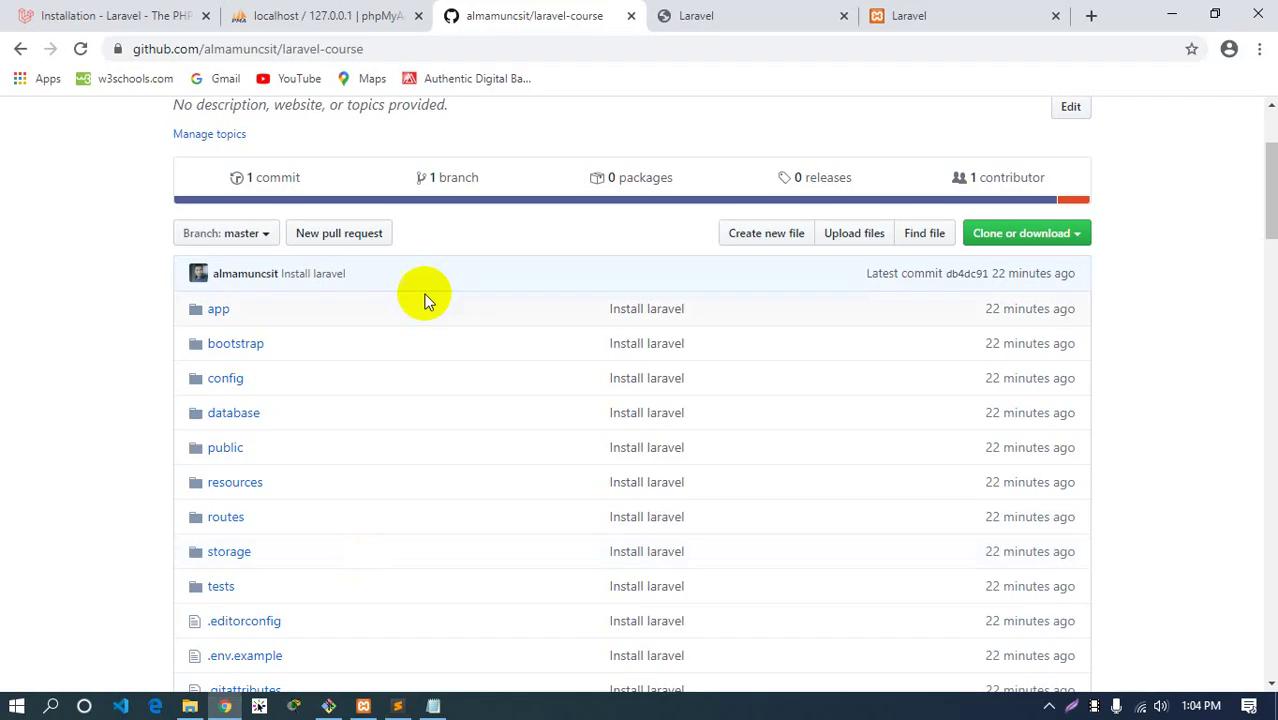
{"action": "scroll", "coordinate": [400, 320], "scroll_direction": "down", "scroll_amount": 4}
{"action": "scroll", "coordinate": [360, 335], "scroll_direction": "down", "scroll_amount": 1}
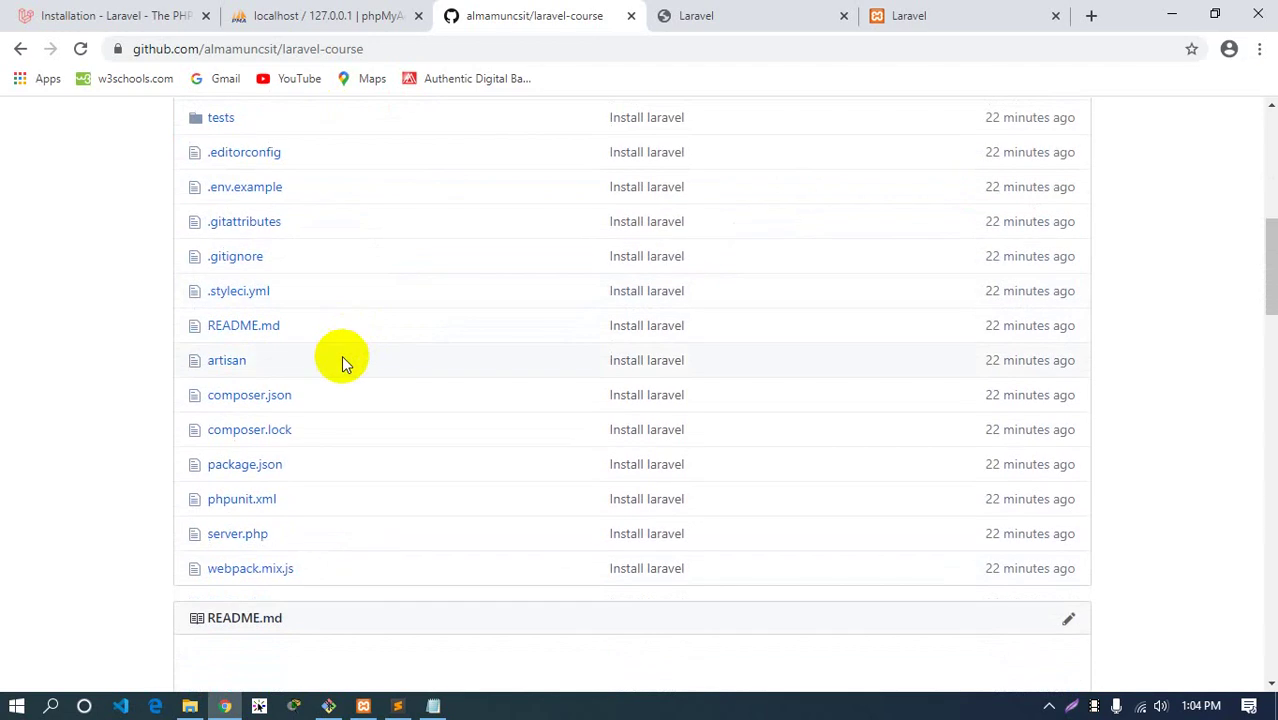
{"action": "scroll", "coordinate": [341, 360], "scroll_direction": "up", "scroll_amount": 1}
{"action": "left_click_drag", "start_coordinate": [288, 282], "coordinate": [206, 286]}
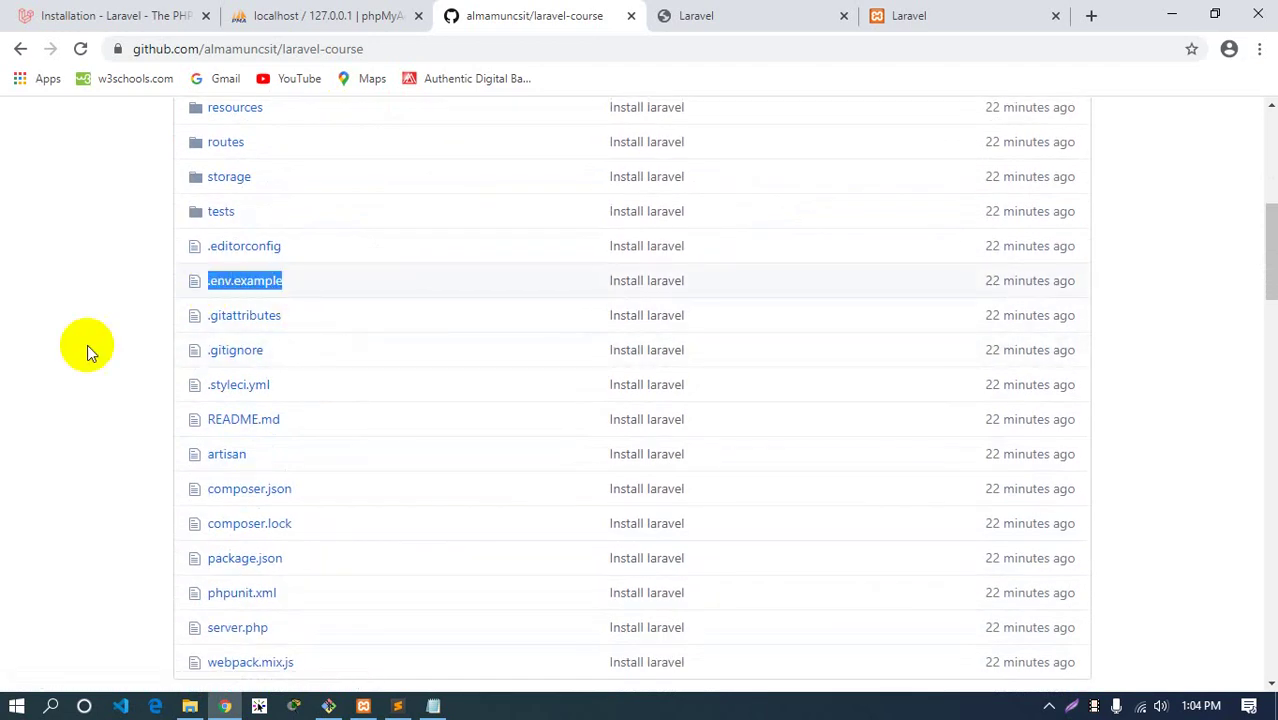
{"action": "left_click", "coordinate": [55, 330]}
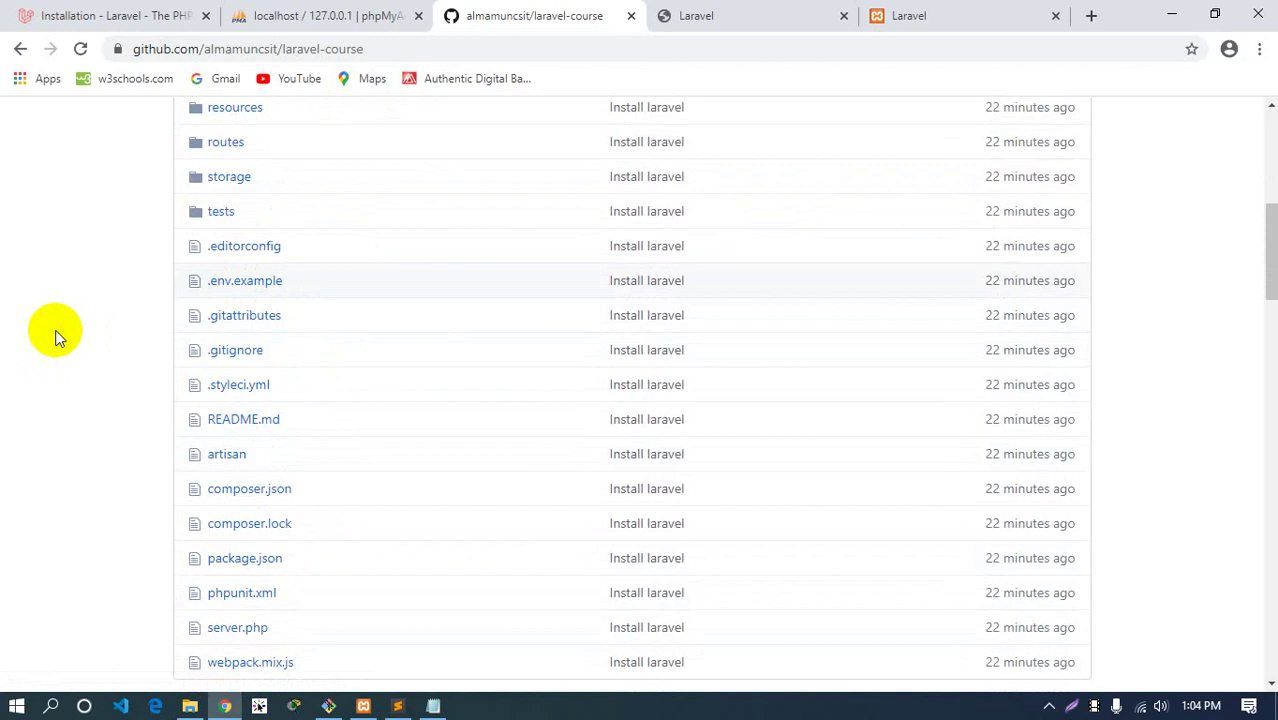
Clear and minimize Git Bash, then open File Explorer at xampp/htdocs/php/15
{"action": "left_click", "coordinate": [398, 705]}
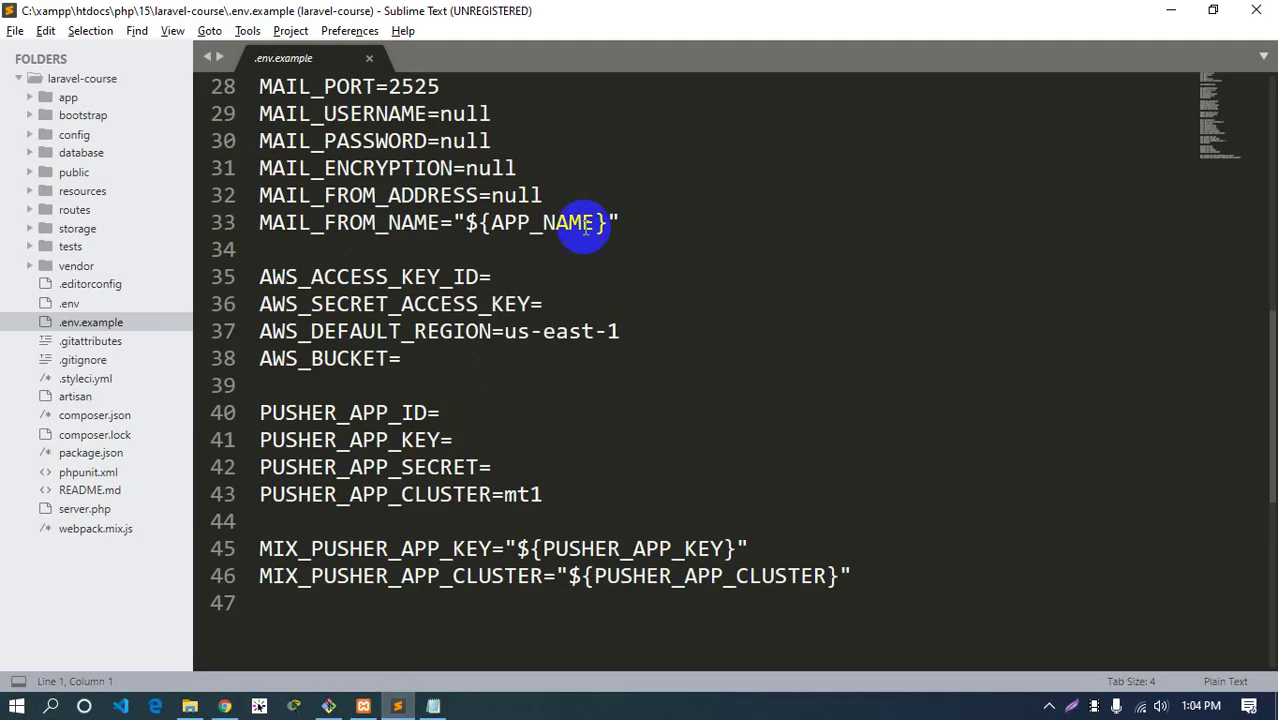
{"action": "left_click", "coordinate": [328, 705]}
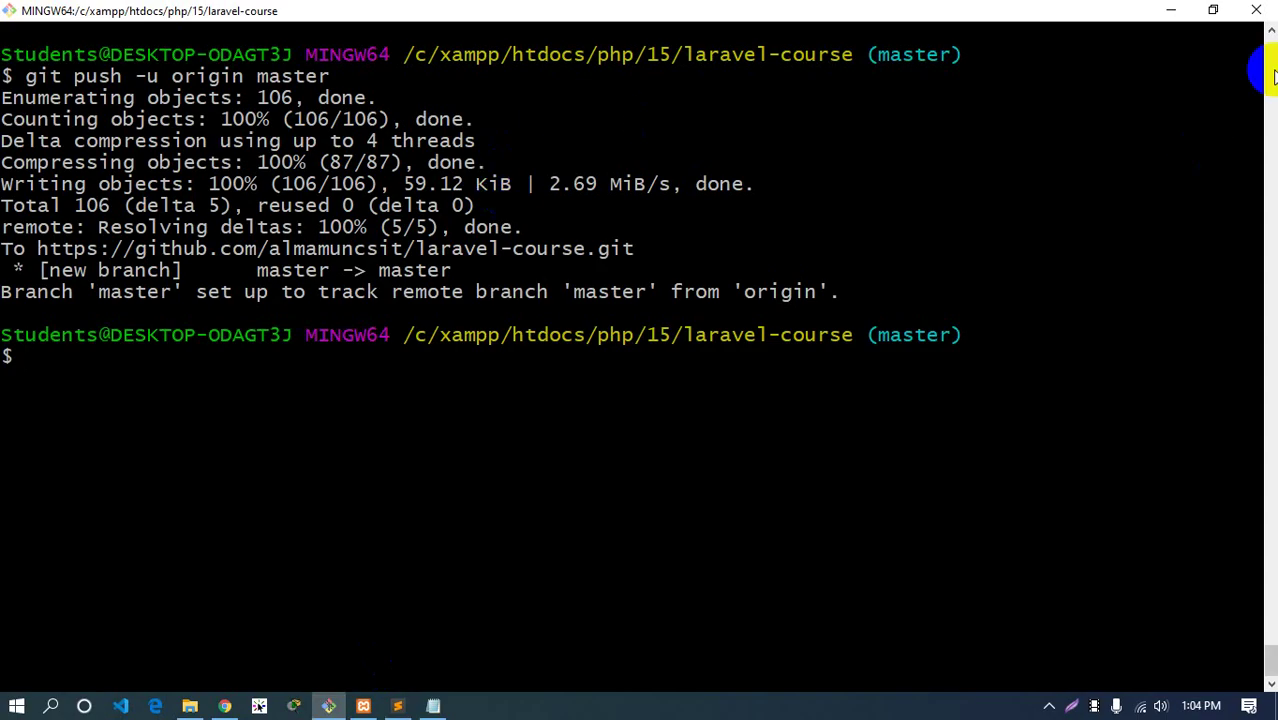
{"action": "key", "text": "ctrl+l"}
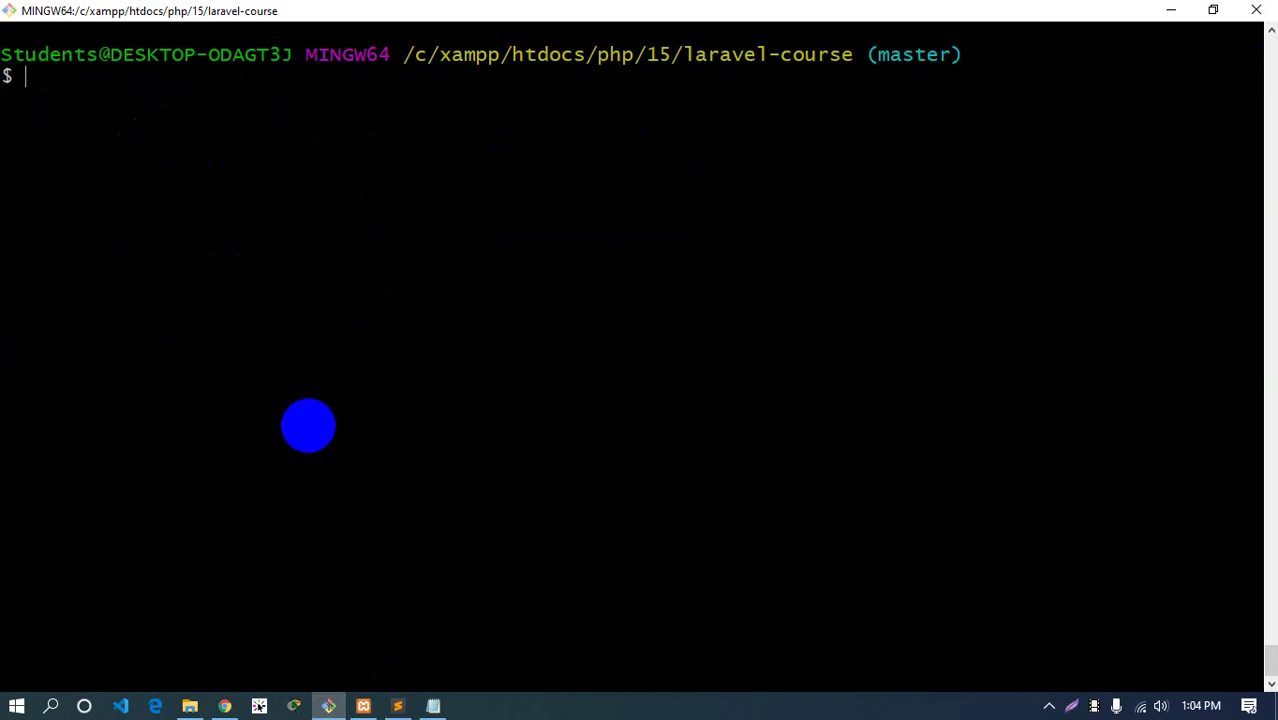
{"action": "left_click", "coordinate": [1171, 10]}
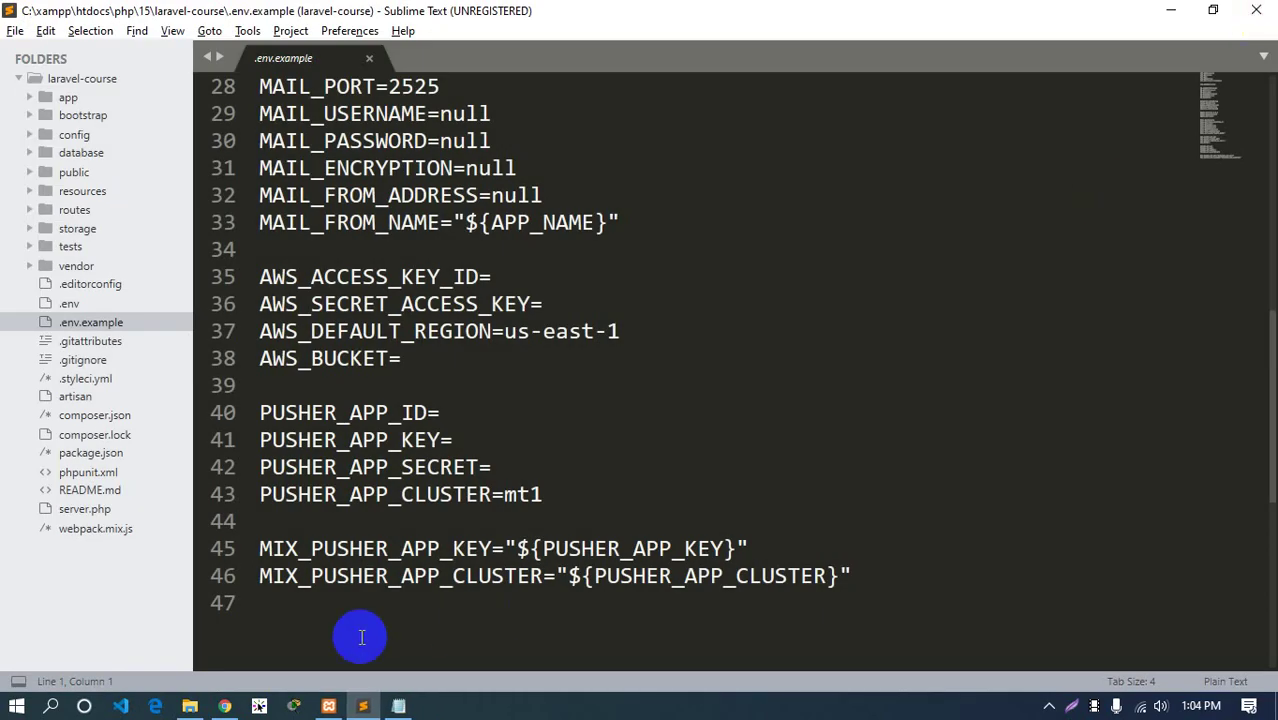
{"action": "left_click", "coordinate": [193, 706]}
{"action": "left_click", "coordinate": [437, 264]}
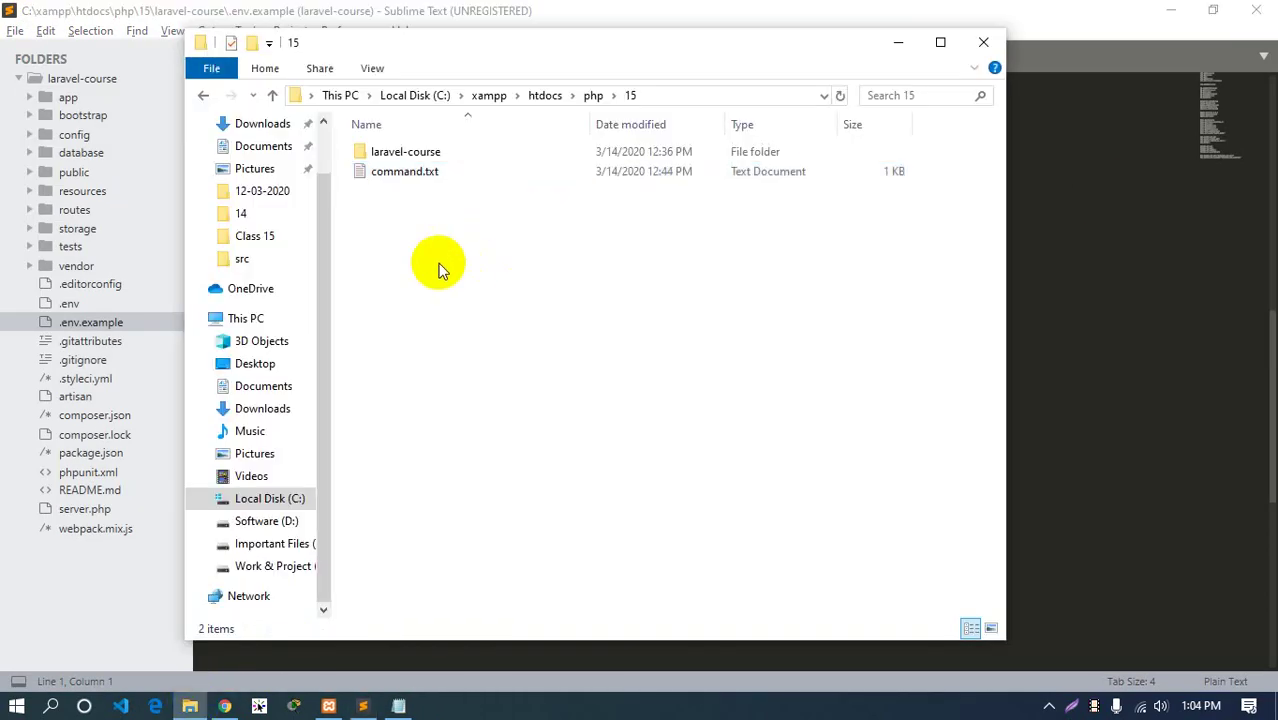
Create an empty 'New folder' inside folder 15 and open it
{"action": "left_click", "coordinate": [594, 96]}
{"action": "right_click", "coordinate": [448, 316]}
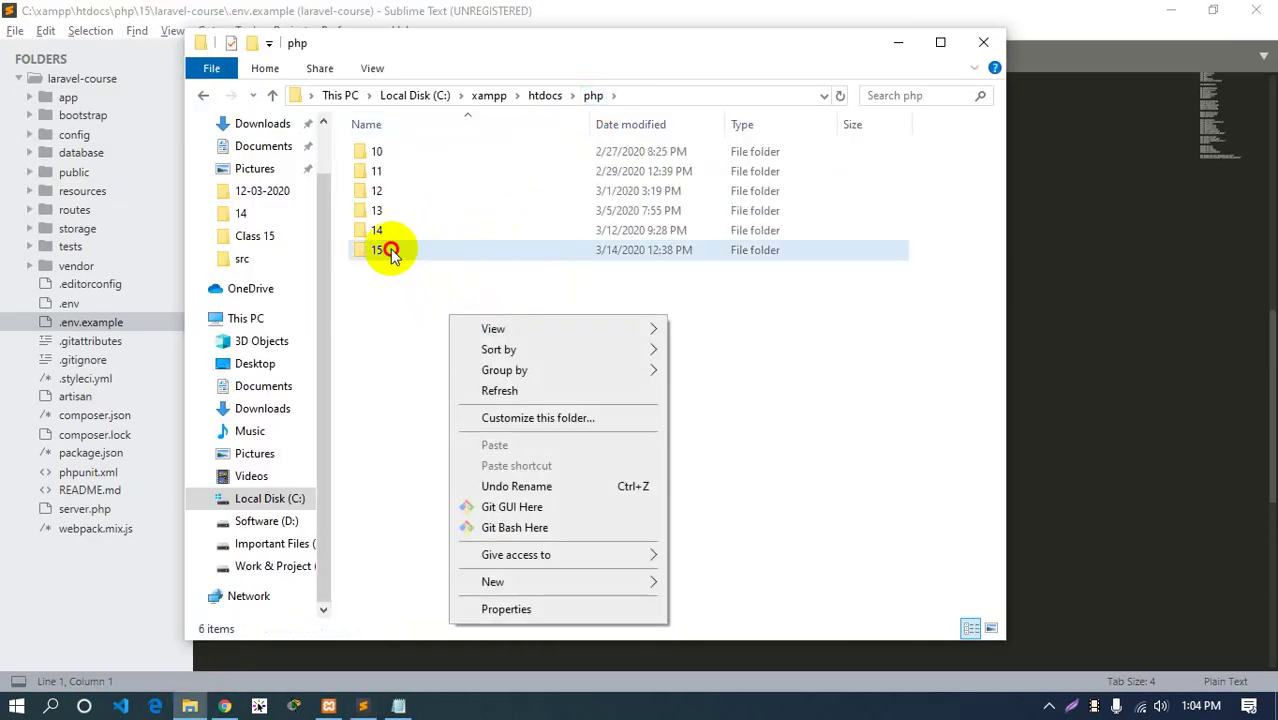
{"action": "double_click", "coordinate": [385, 249]}
{"action": "right_click", "coordinate": [448, 357]}
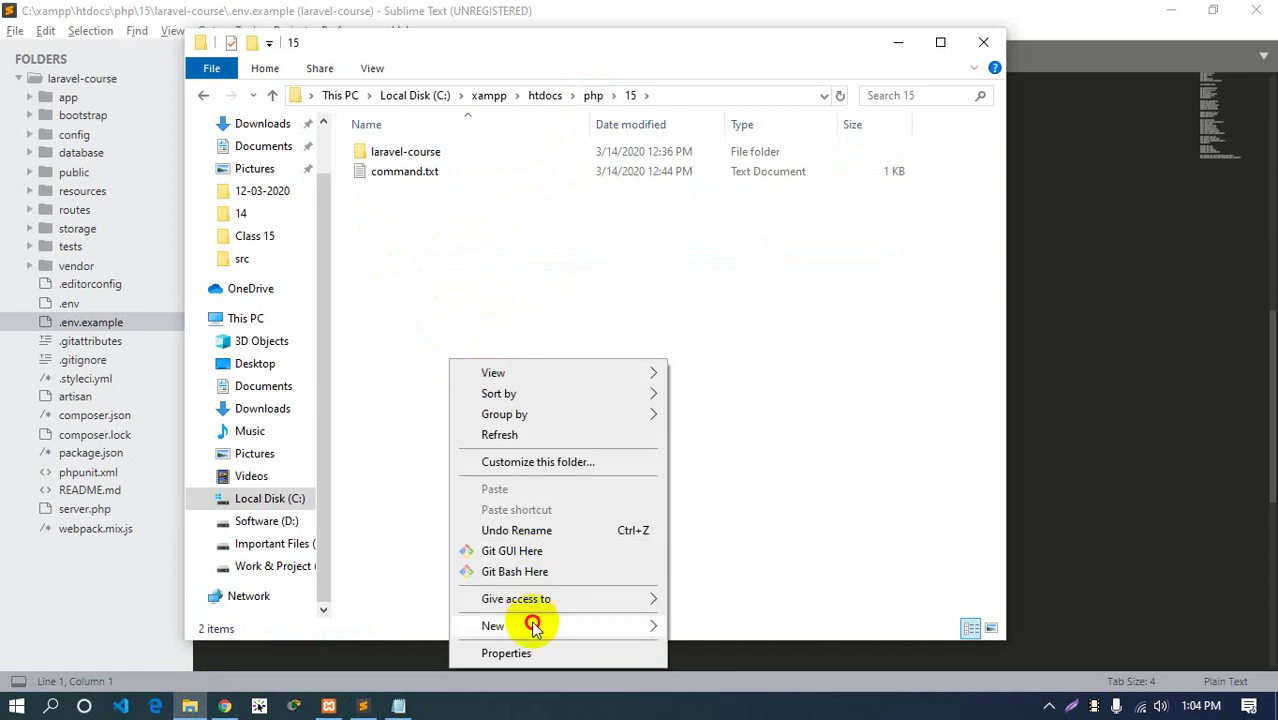
{"action": "mouse_move", "coordinate": [528, 625]}
{"action": "left_click", "coordinate": [709, 494]}
{"action": "key", "text": "Return"}
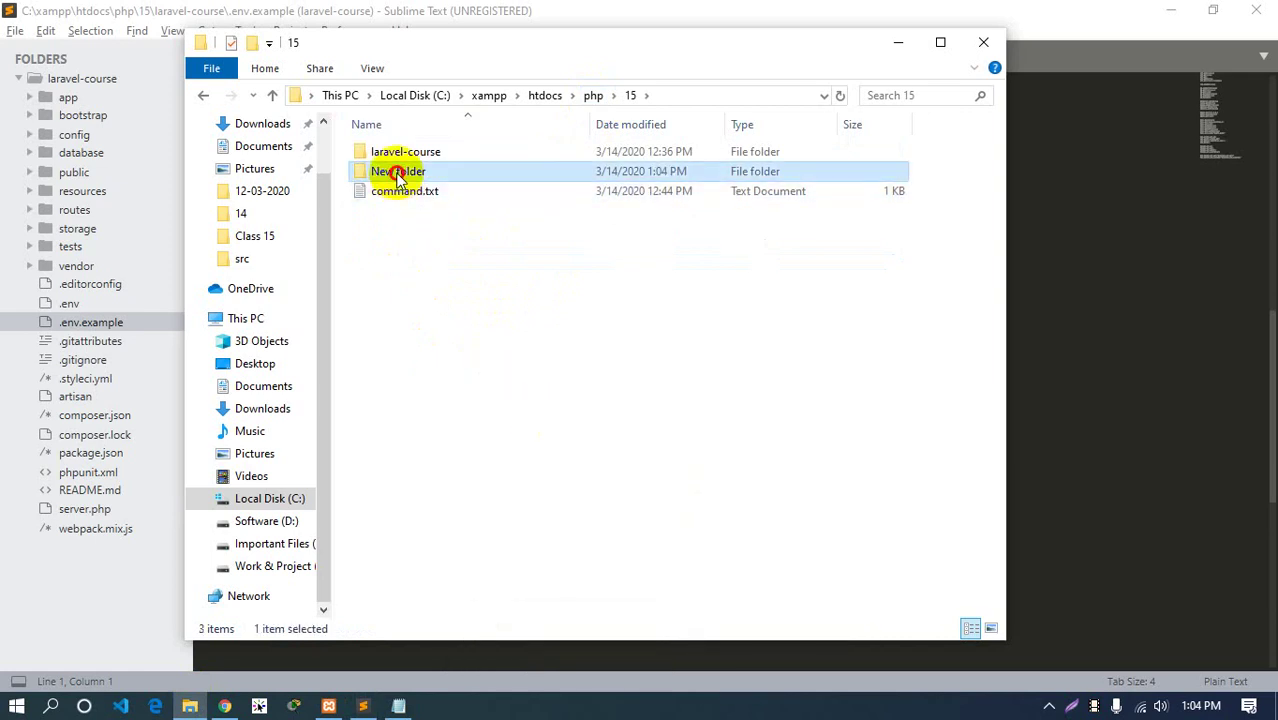
{"action": "double_click", "coordinate": [399, 170]}
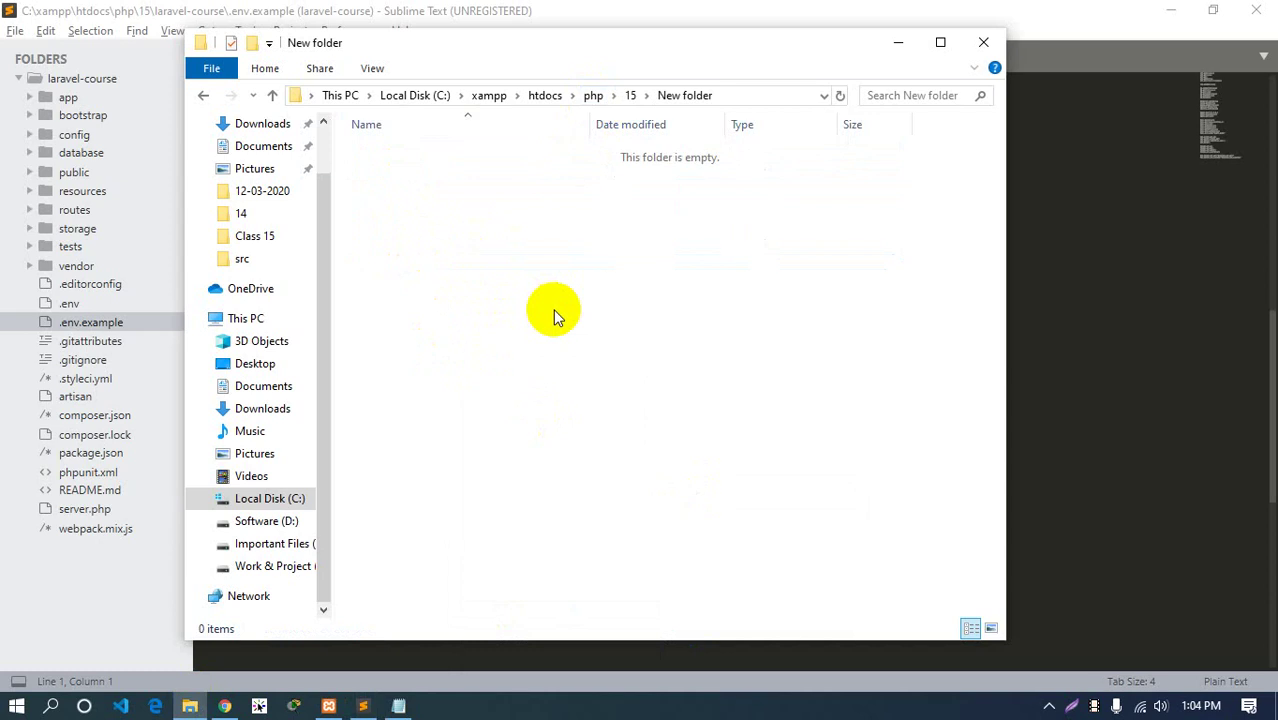
Copy laravel-course's HTTPS clone URL from GitHub, then right-click inside the empty New folder
{"action": "left_click", "coordinate": [225, 706]}
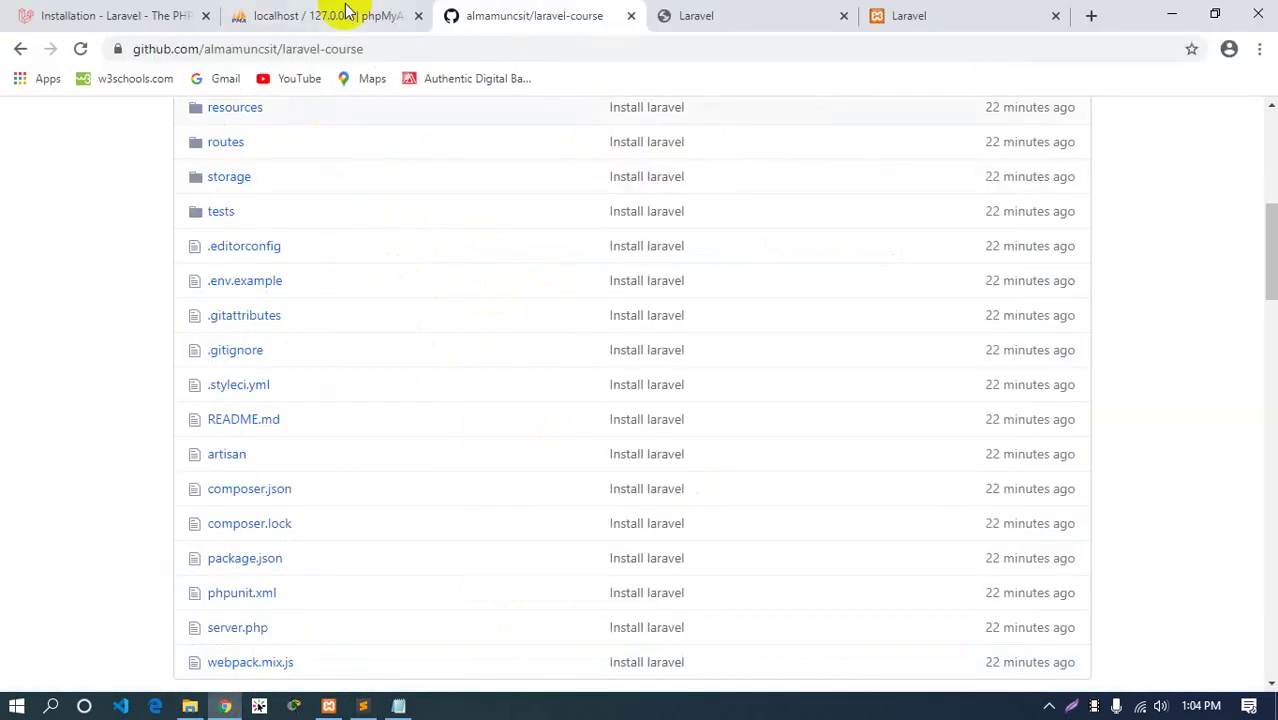
{"action": "scroll", "coordinate": [447, 223], "scroll_direction": "up", "scroll_amount": 5}
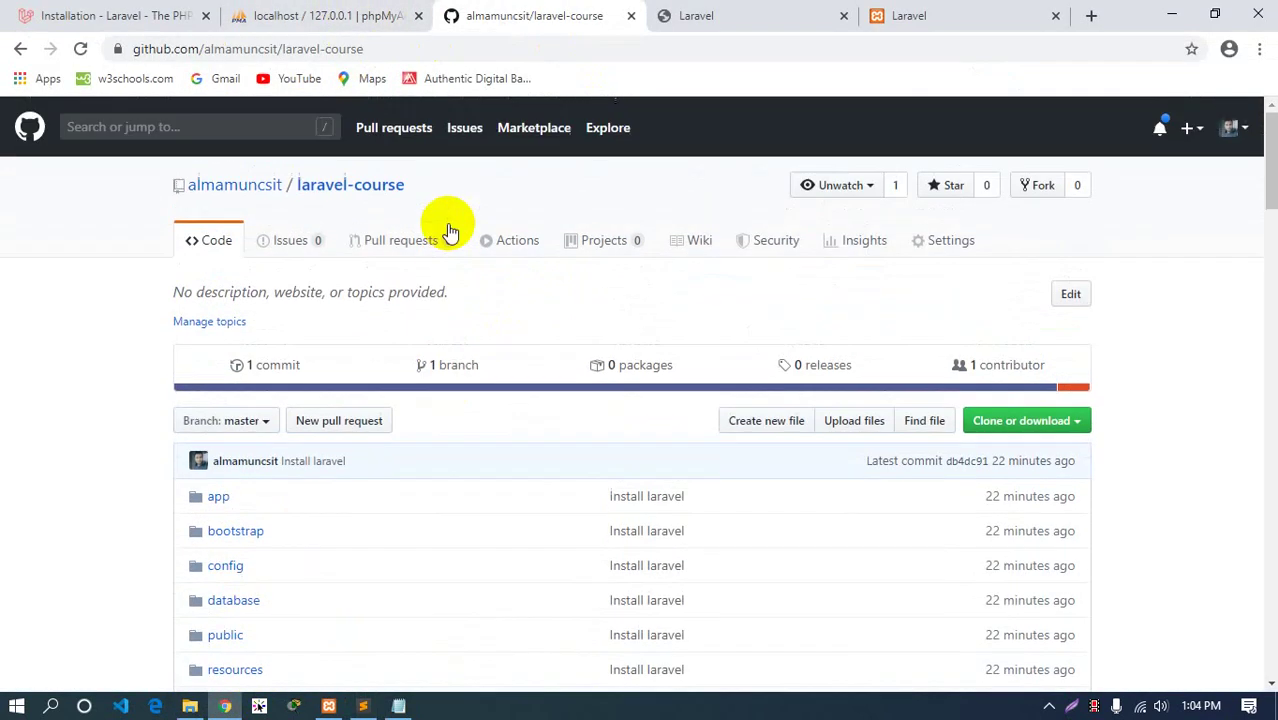
{"action": "left_click", "coordinate": [340, 198]}
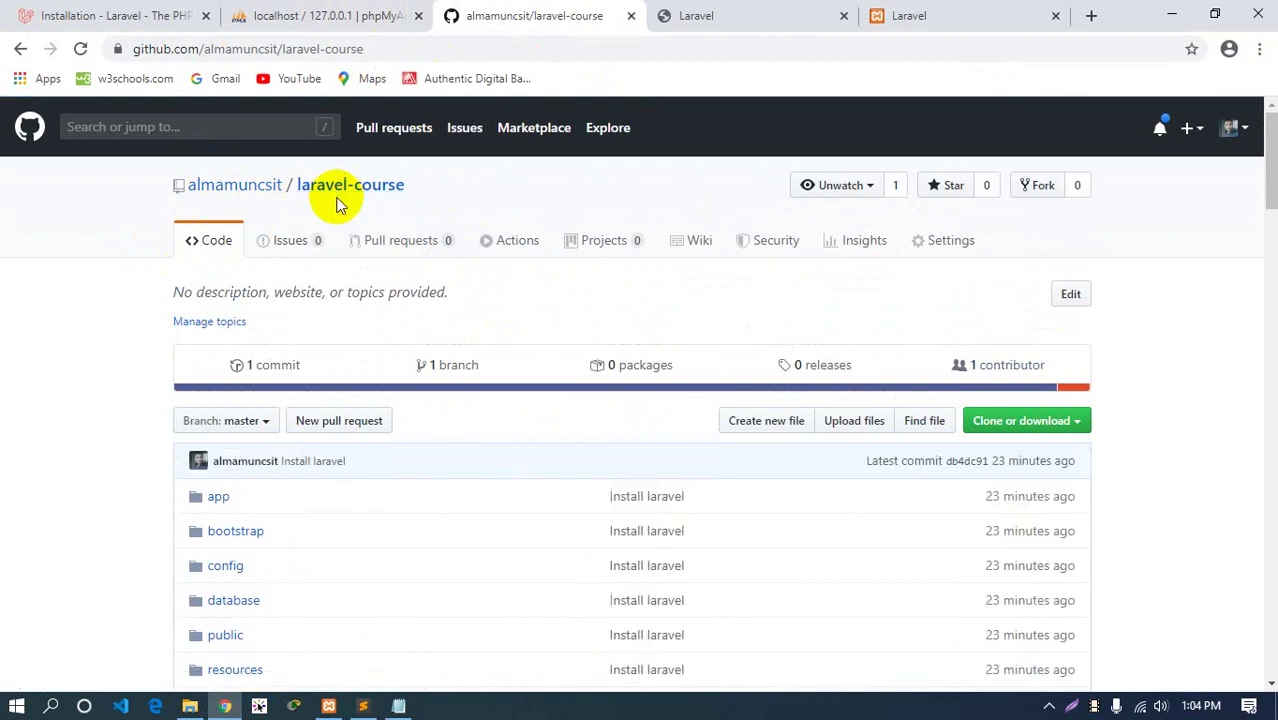
{"action": "scroll", "coordinate": [740, 290], "scroll_direction": "down", "scroll_amount": 2}
{"action": "left_click", "coordinate": [1025, 240]}
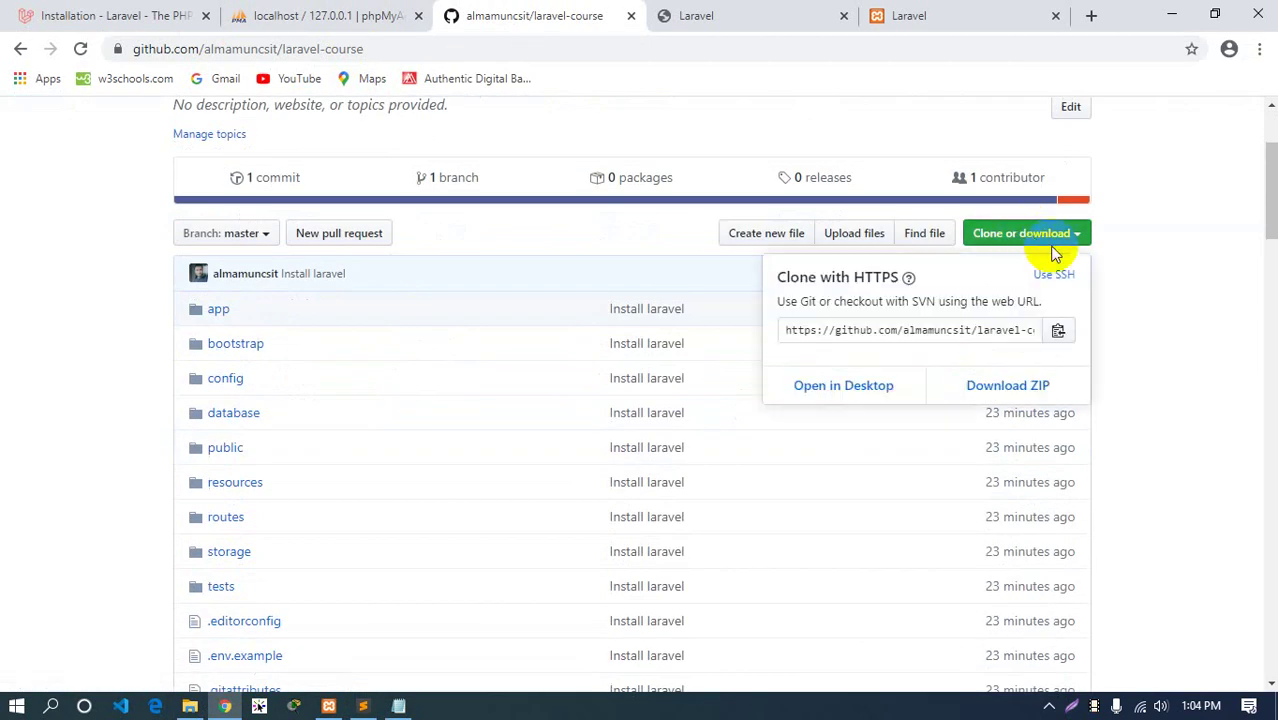
{"action": "left_click", "coordinate": [913, 333]}
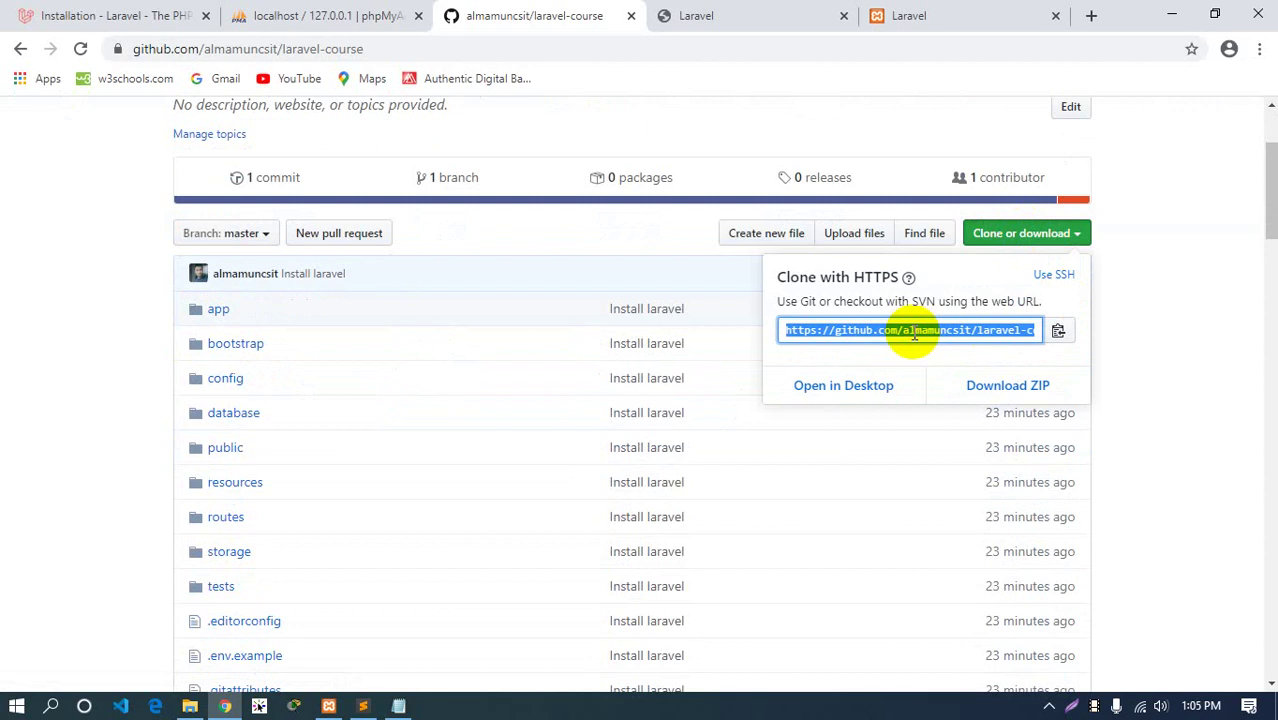
{"action": "right_click", "coordinate": [913, 335]}
{"action": "left_click", "coordinate": [925, 346]}
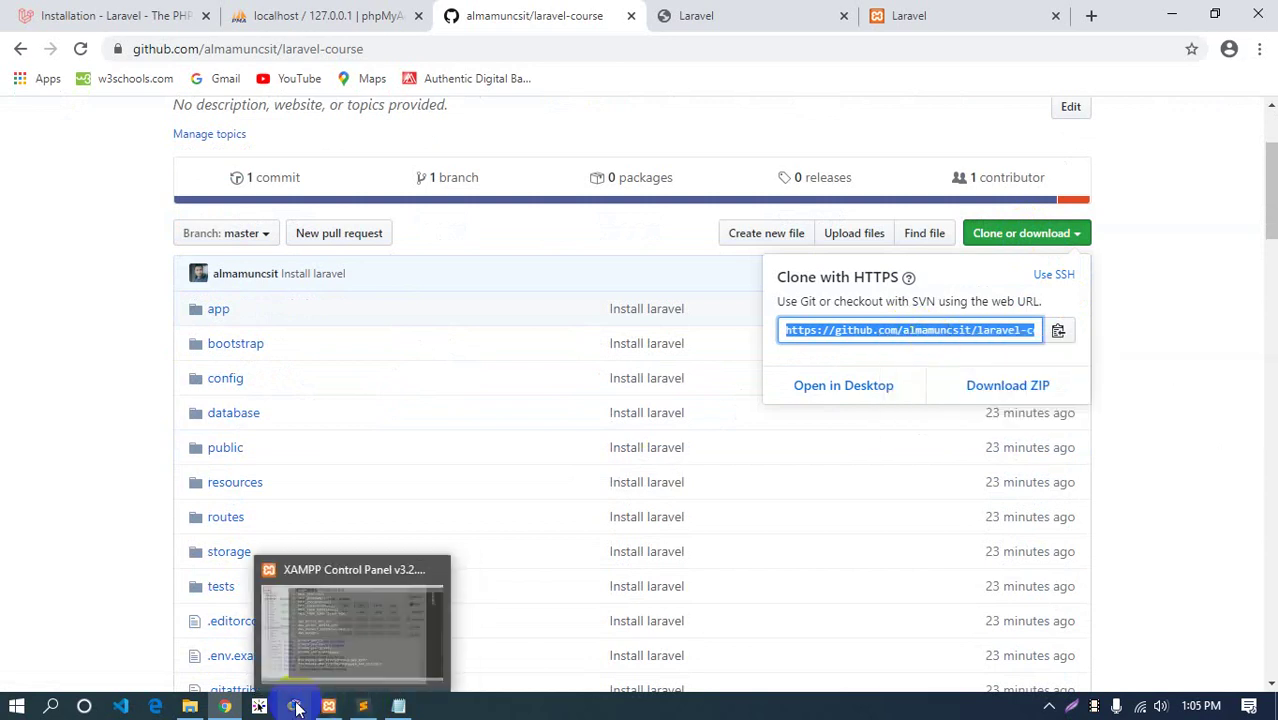
{"action": "left_click", "coordinate": [190, 706]}
{"action": "right_click", "coordinate": [412, 207]}
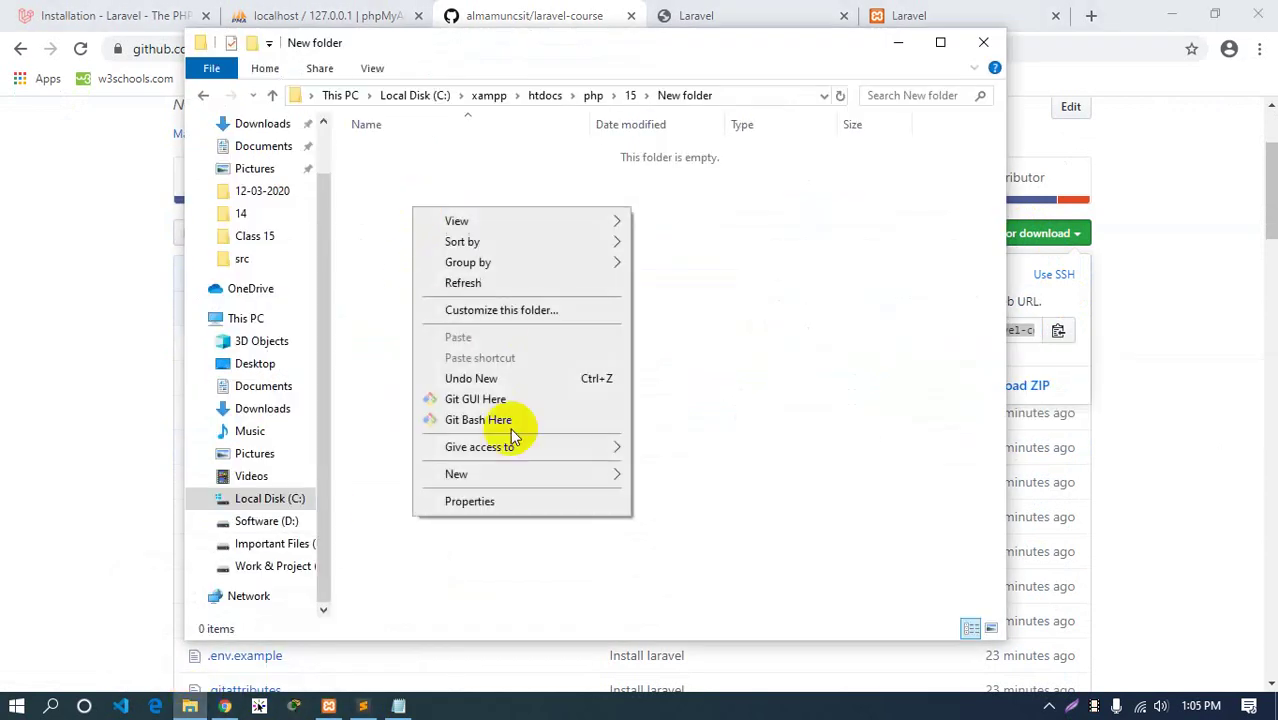
Open Git Bash in New folder and paste the clone URL after git clone
{"action": "left_click", "coordinate": [490, 420]}
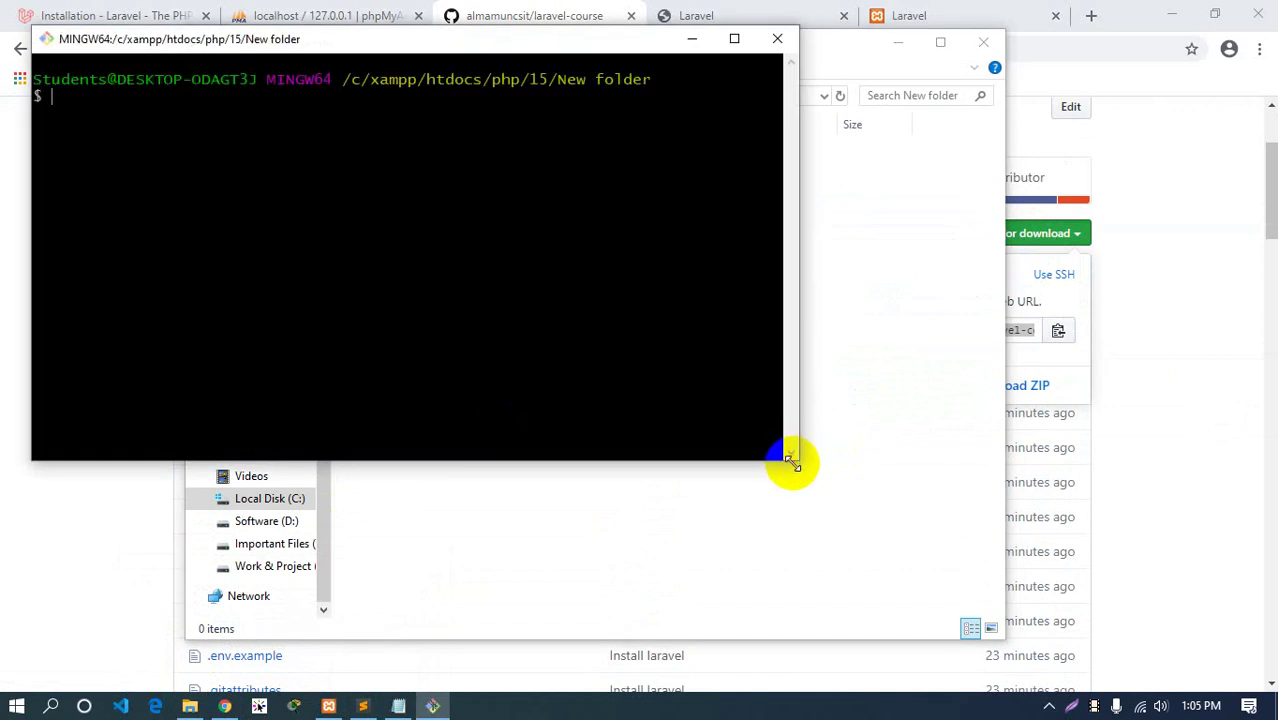
{"action": "left_click_drag", "start_coordinate": [797, 461], "coordinate": [864, 493]}
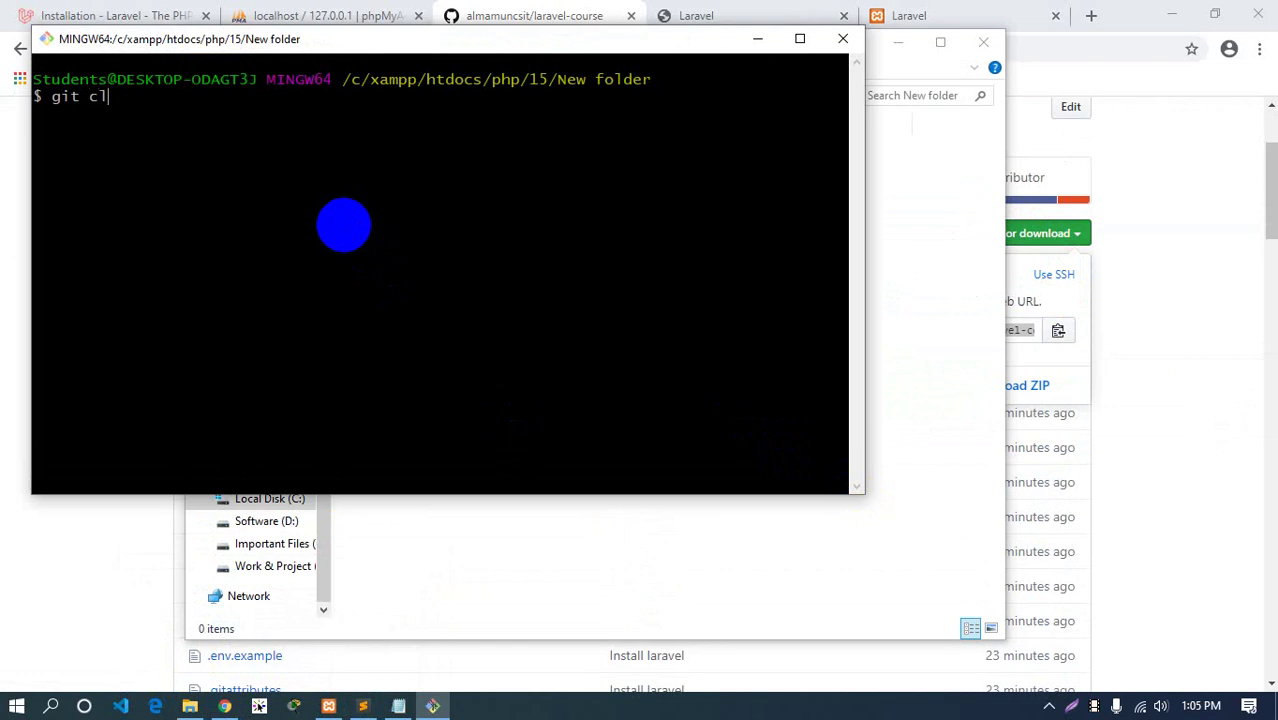
{"action": "right_click", "coordinate": [236, 172]}
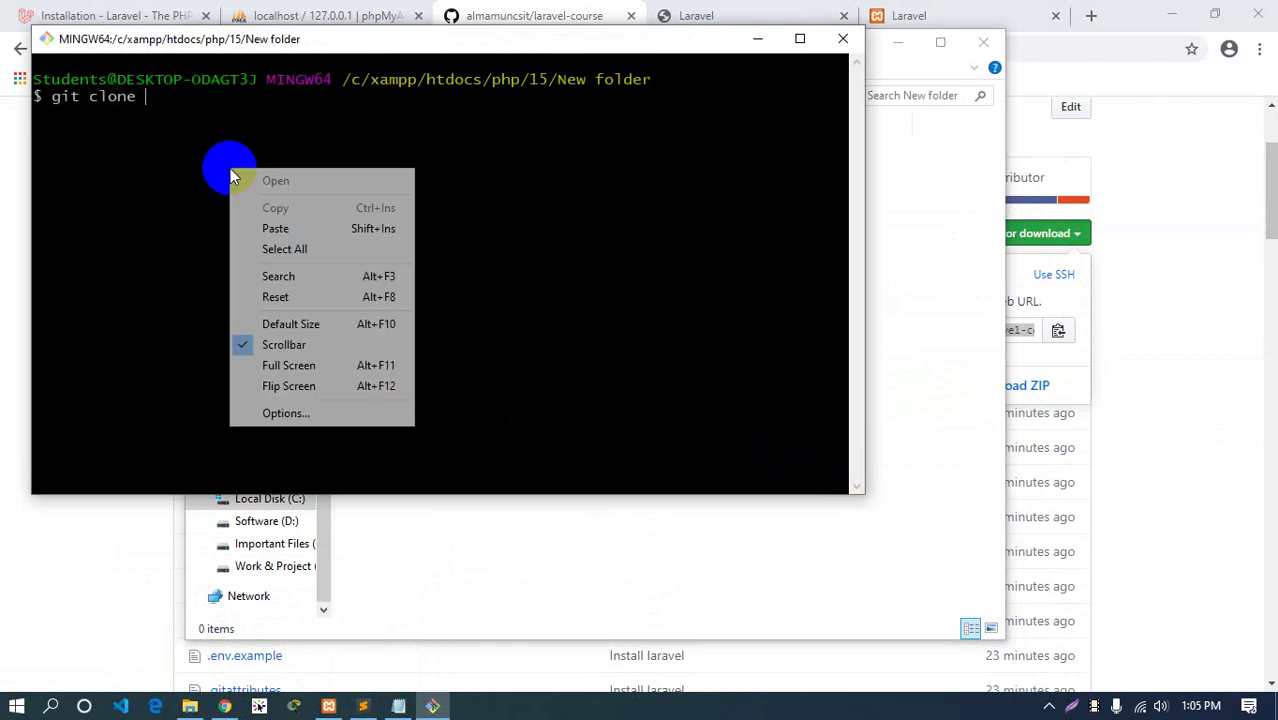
{"action": "left_click", "coordinate": [272, 229]}
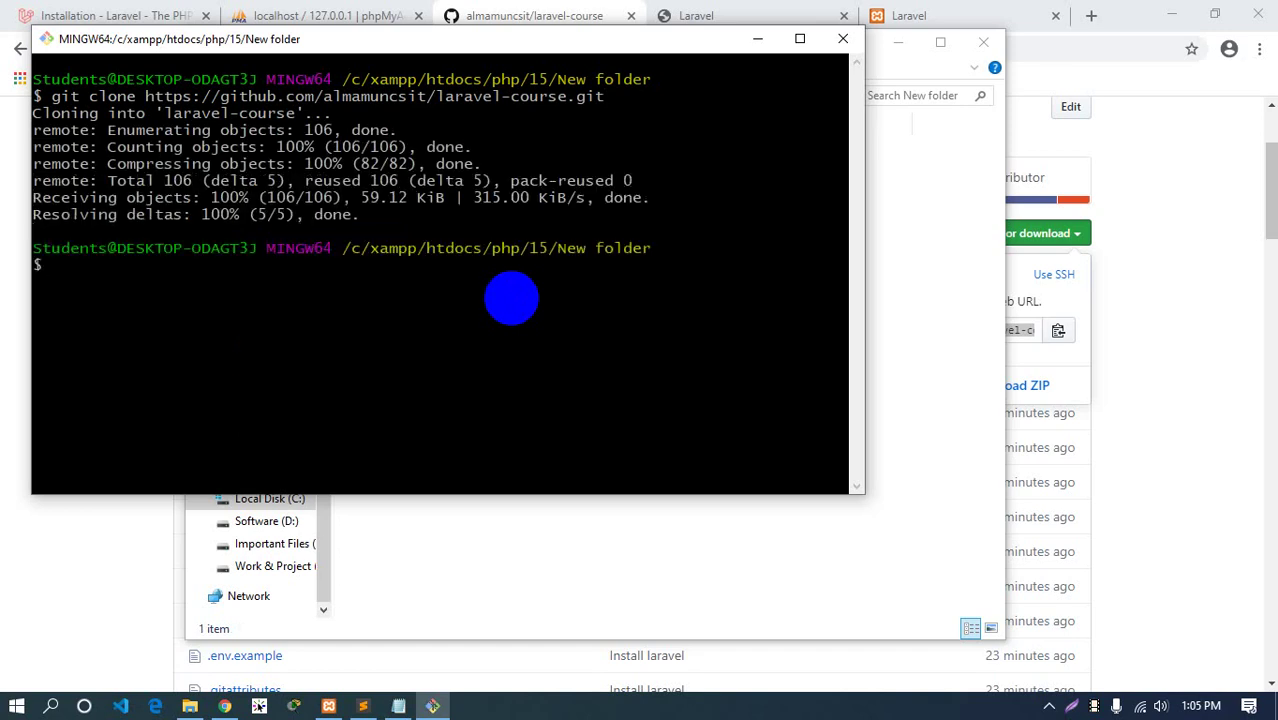
Open the cloned laravel-course folder and cd into it in Git Bash
{"action": "key", "text": "ctrl+l"}
{"action": "left_click", "coordinate": [670, 526]}
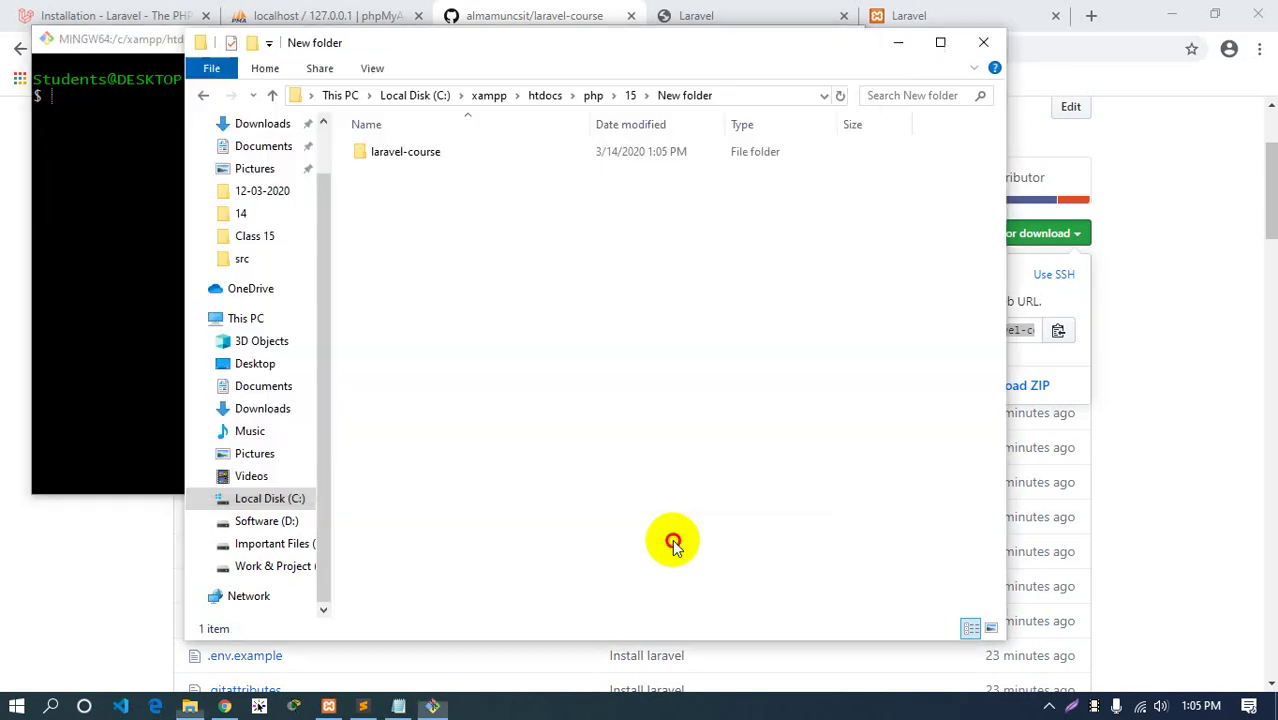
{"action": "double_click", "coordinate": [408, 155]}
{"action": "left_click", "coordinate": [120, 182]}
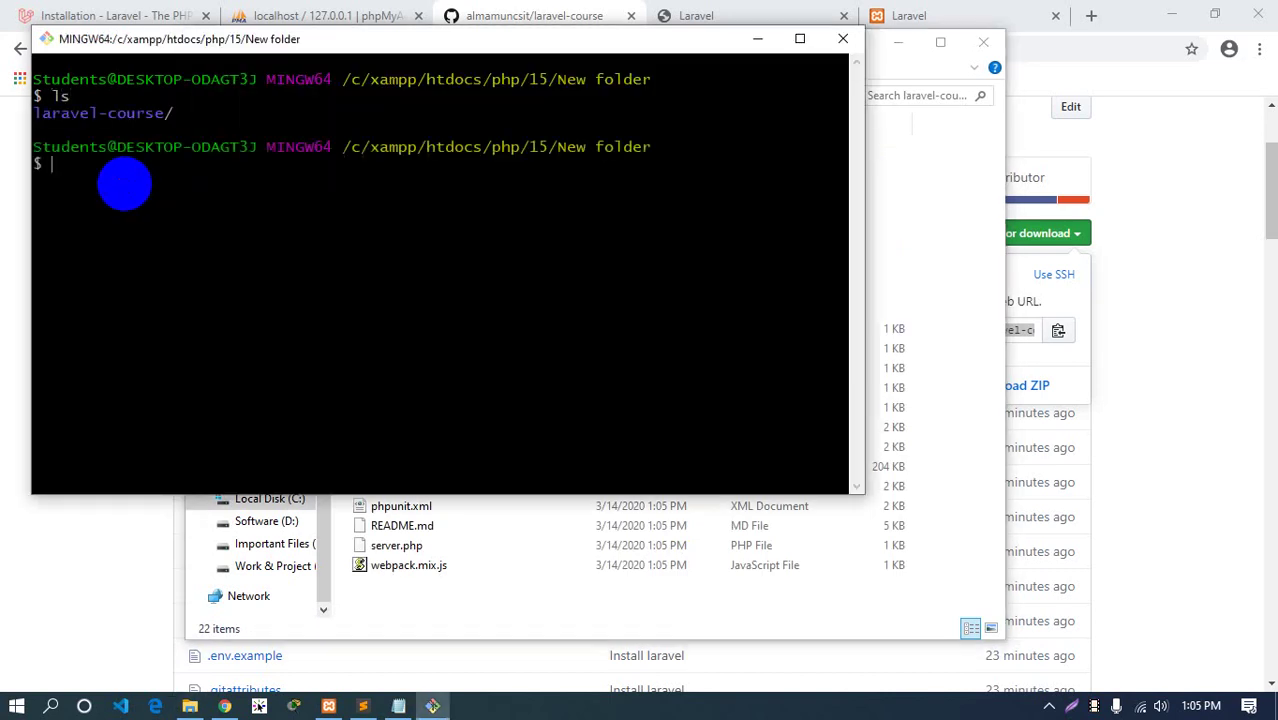
{"action": "type", "text": "a"}
{"action": "key", "text": "Tab"}
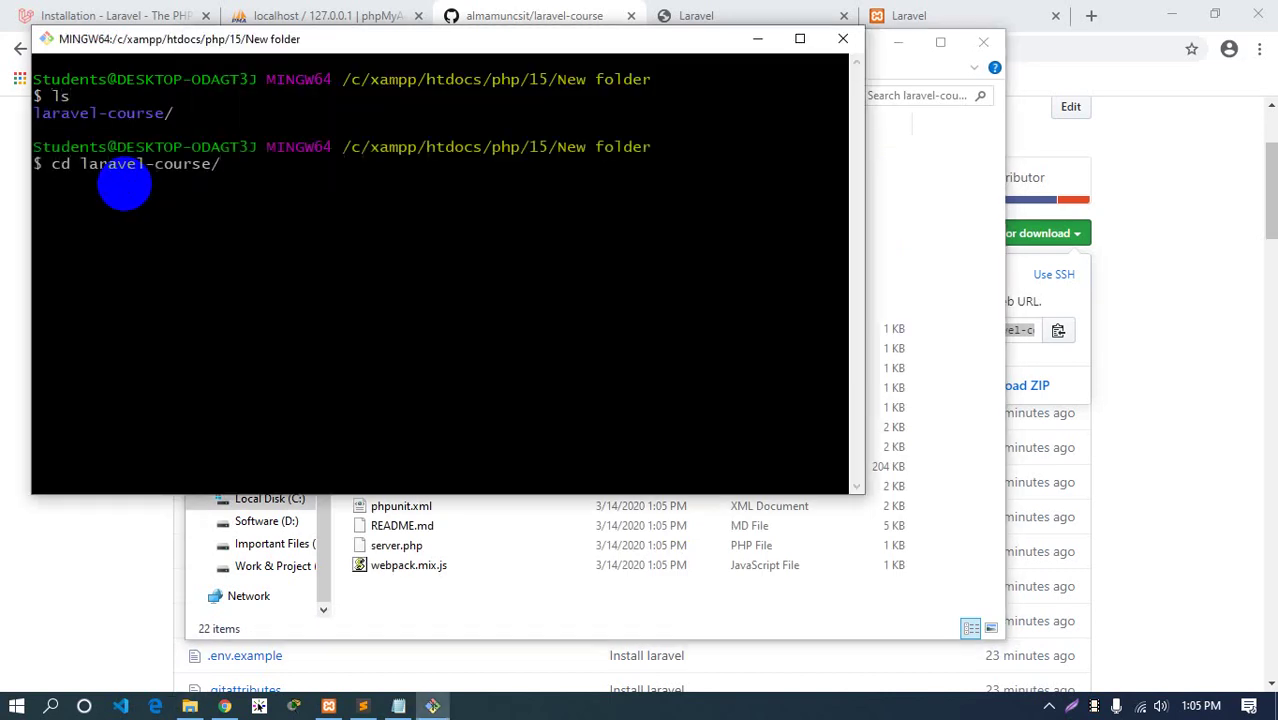
{"action": "key", "text": "Return"}
List the cloned project's files with ls, widening the terminal to read them
{"action": "key", "text": "ctrl+l"}
{"action": "type", "text": "l"}
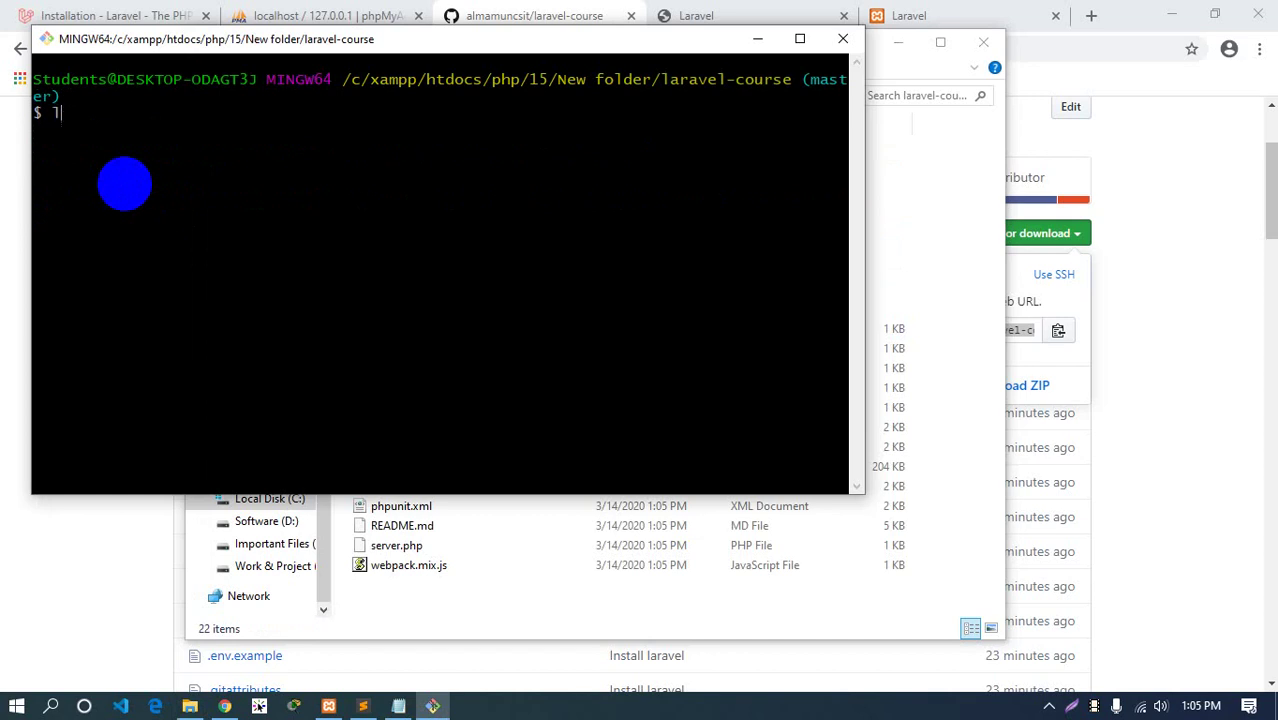
{"action": "type", "text": "s"}
{"action": "key", "text": "Return"}
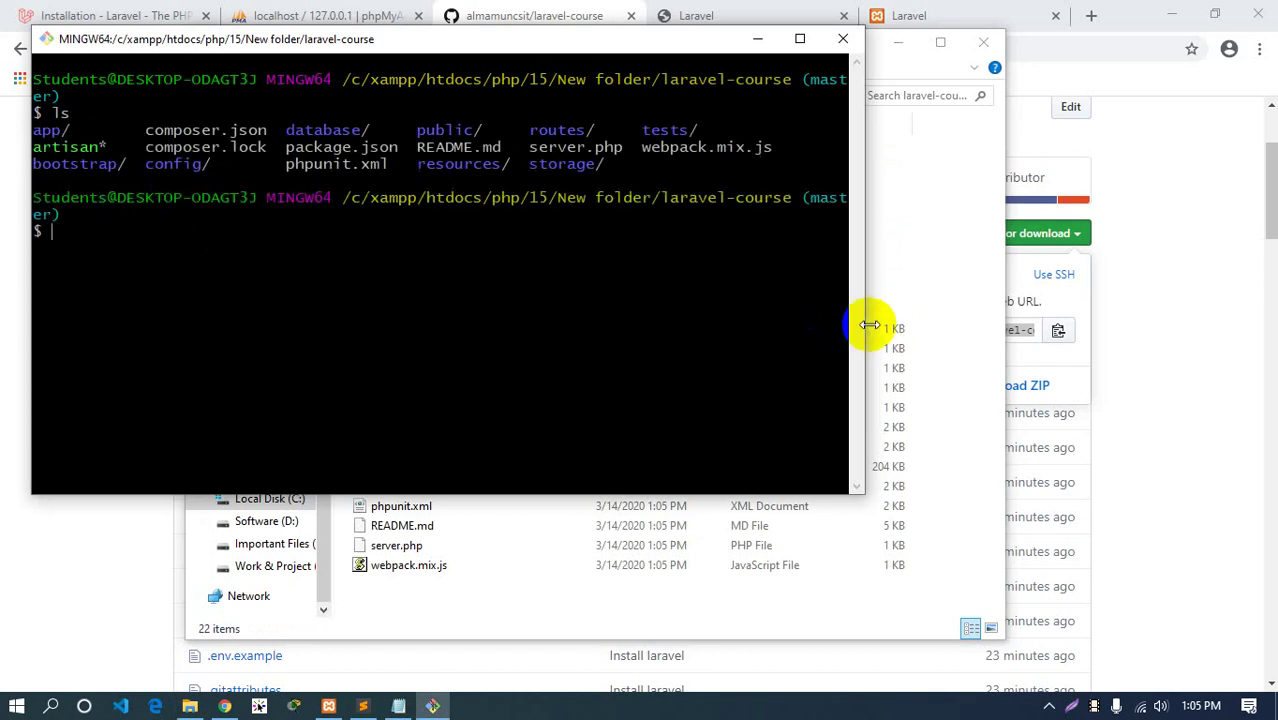
{"action": "left_click_drag", "start_coordinate": [866, 328], "coordinate": [1070, 328]}
{"action": "key", "text": "ctrl+l"}
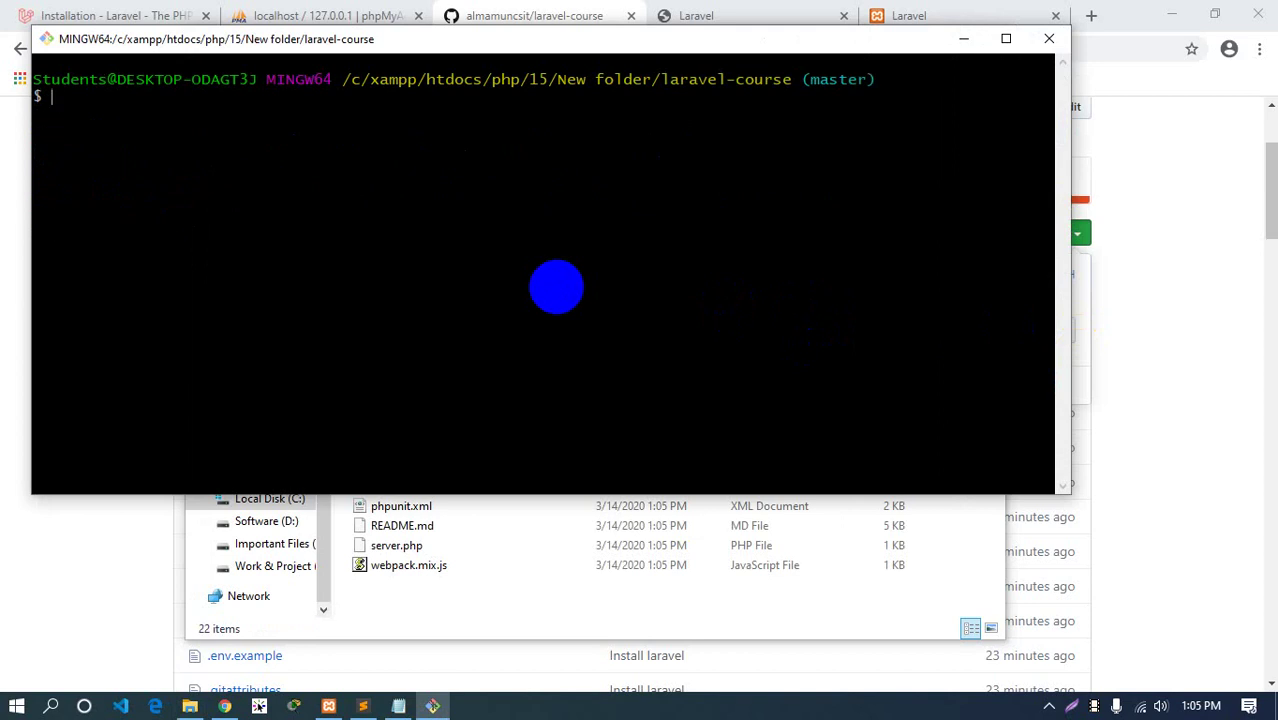
{"action": "type", "text": "ls"}
{"action": "key", "text": "Return"}
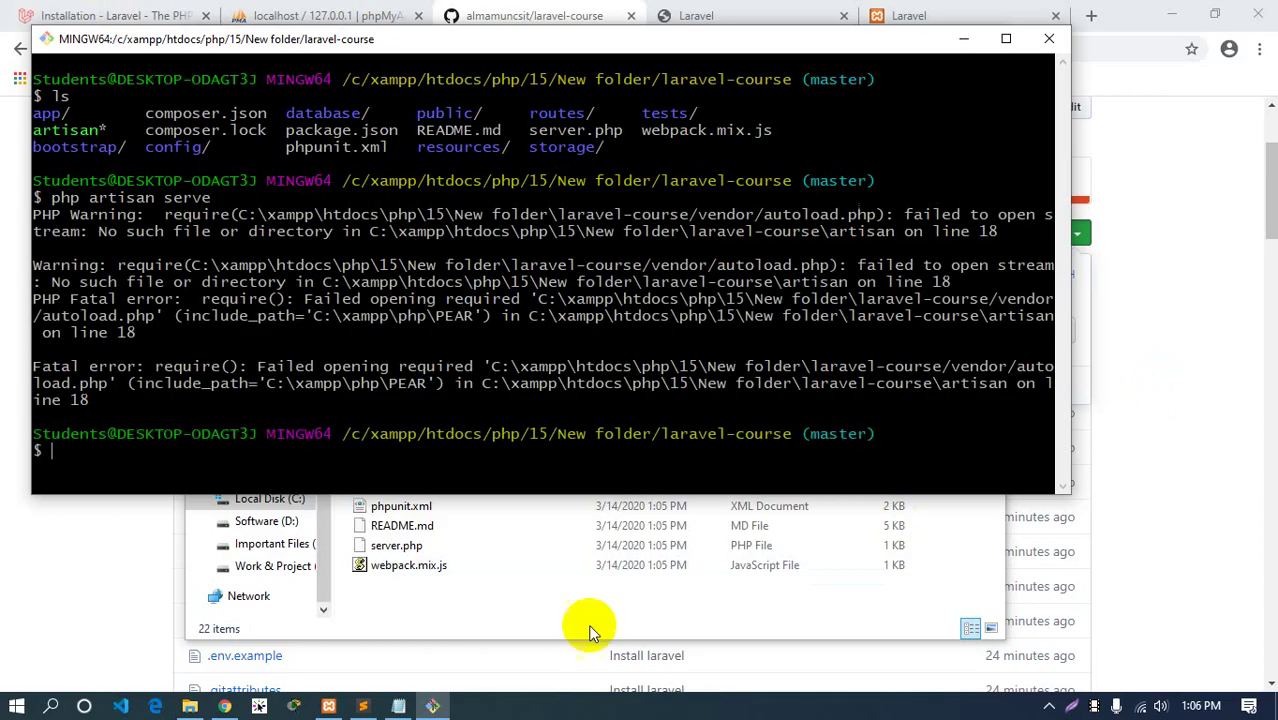
{"action": "left_click", "coordinate": [362, 706]}
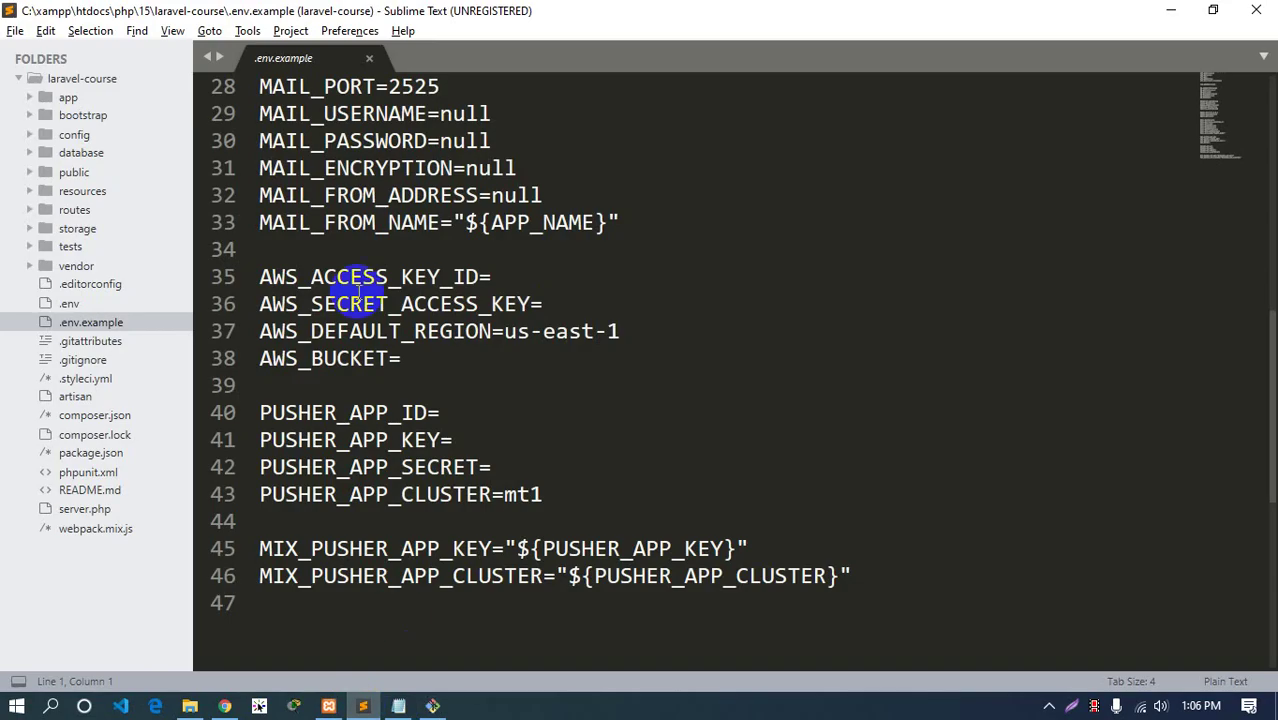
Close .env.example, then open artisan and the project's .gitignore from the sidebar
{"action": "double_click", "coordinate": [377, 58]}
{"action": "left_click", "coordinate": [75, 396]}
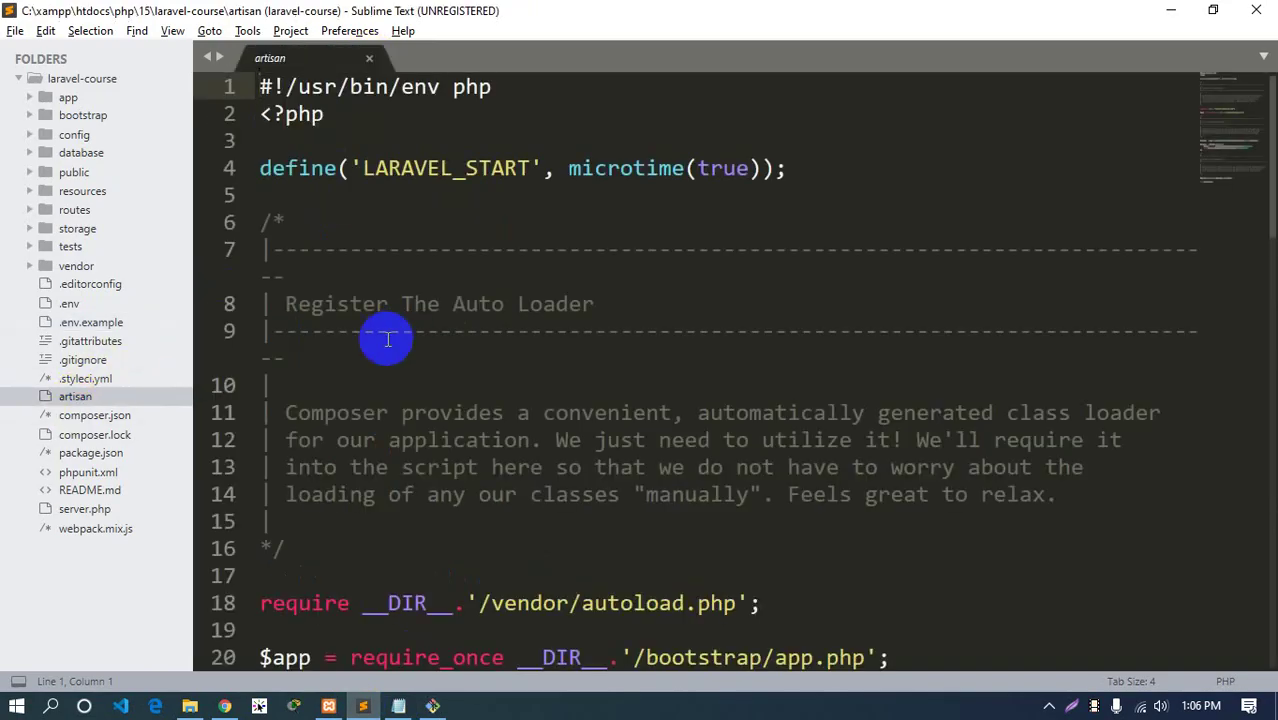
{"action": "scroll", "coordinate": [391, 398], "scroll_direction": "down", "scroll_amount": 5}
{"action": "left_click", "coordinate": [84, 360]}
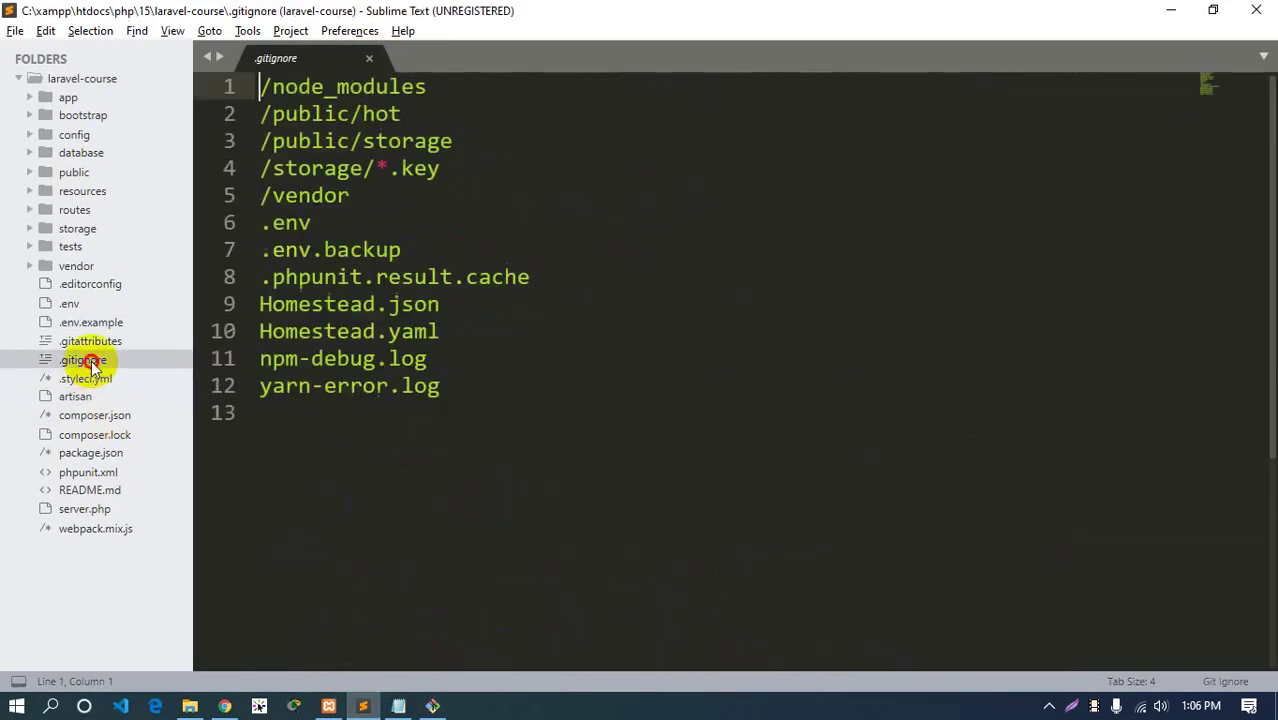
Highlight the /vendor and .env lines in .gitignore and compare with the cloned laravel-course folder
{"action": "double_click", "coordinate": [322, 195]}
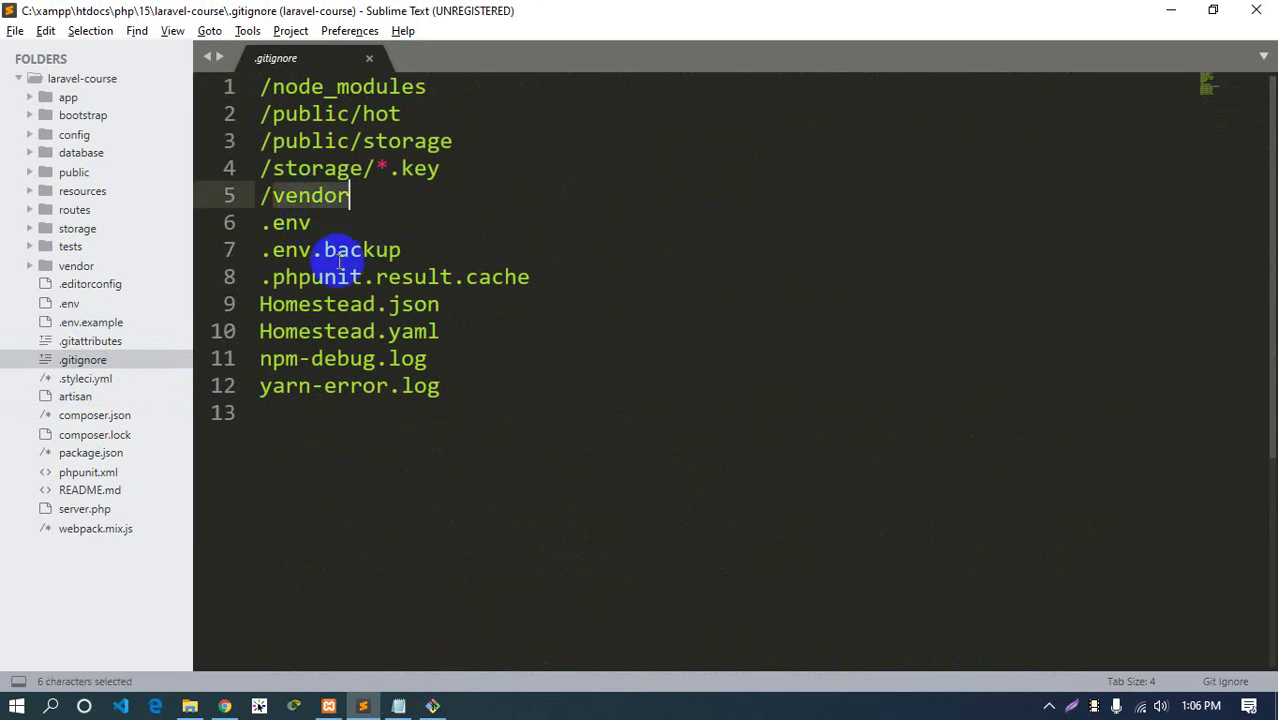
{"action": "double_click", "coordinate": [288, 222]}
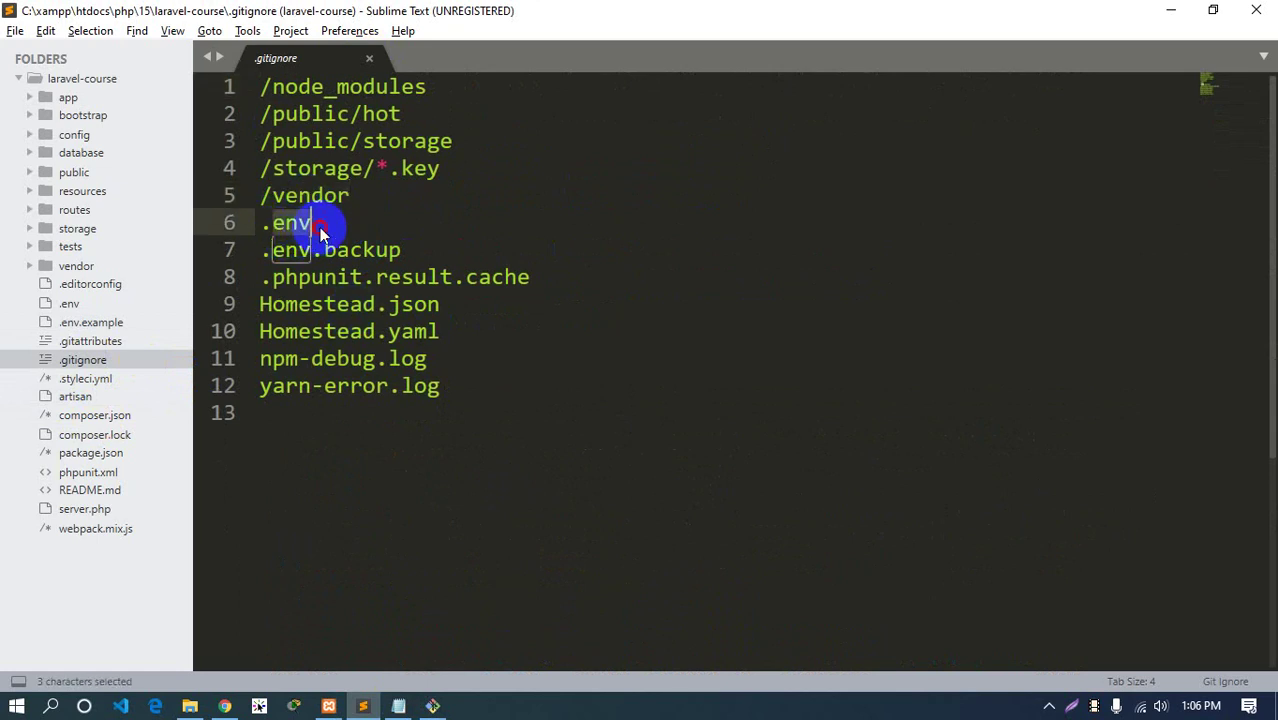
{"action": "left_click_drag", "start_coordinate": [322, 222], "coordinate": [255, 195]}
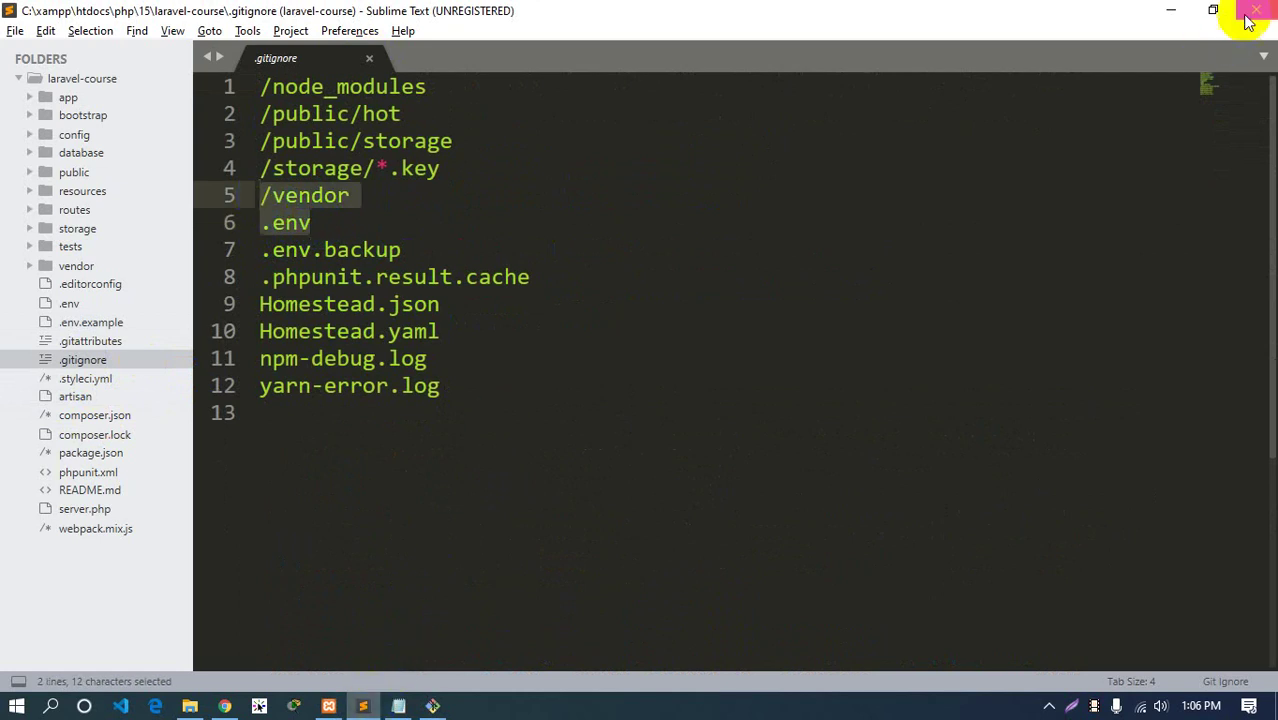
{"action": "left_click", "coordinate": [189, 706]}
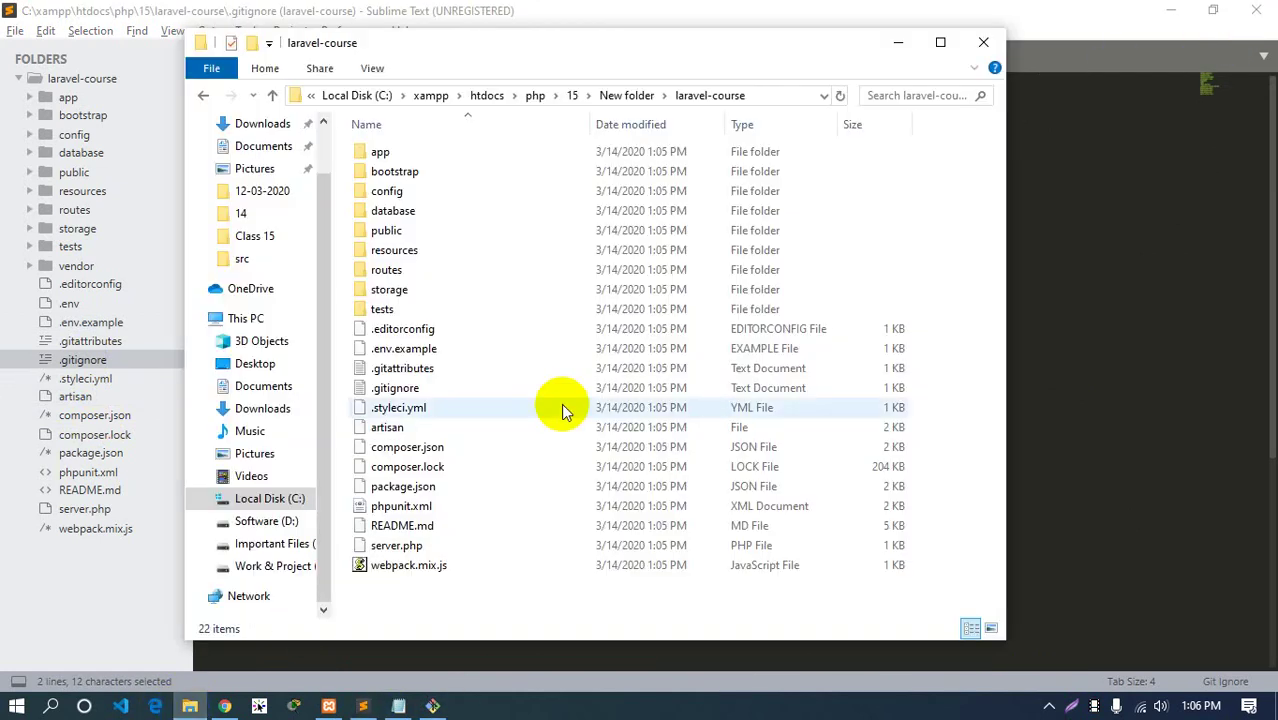
{"action": "left_click", "coordinate": [1199, 239]}
Create a new empty untitled file via File > New File
{"action": "left_click", "coordinate": [15, 30]}
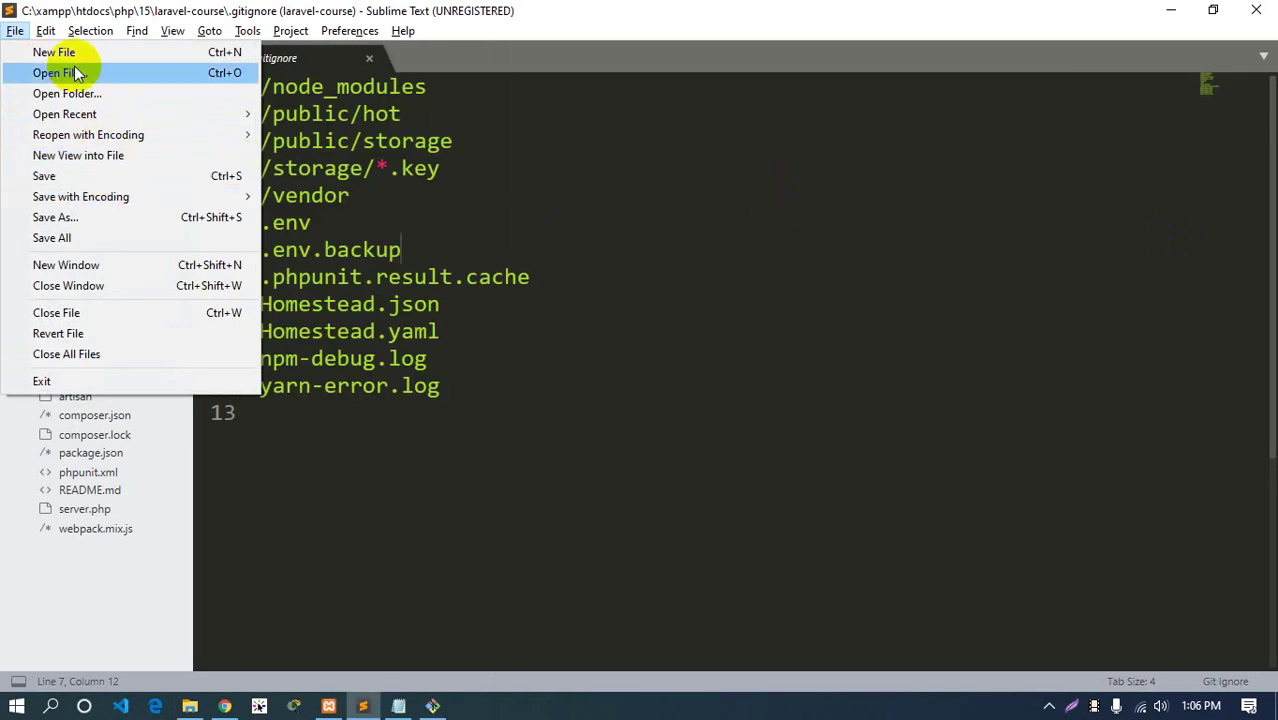
{"action": "mouse_move", "coordinate": [46, 30]}
{"action": "left_click", "coordinate": [756, 214]}
{"action": "left_click", "coordinate": [15, 30]}
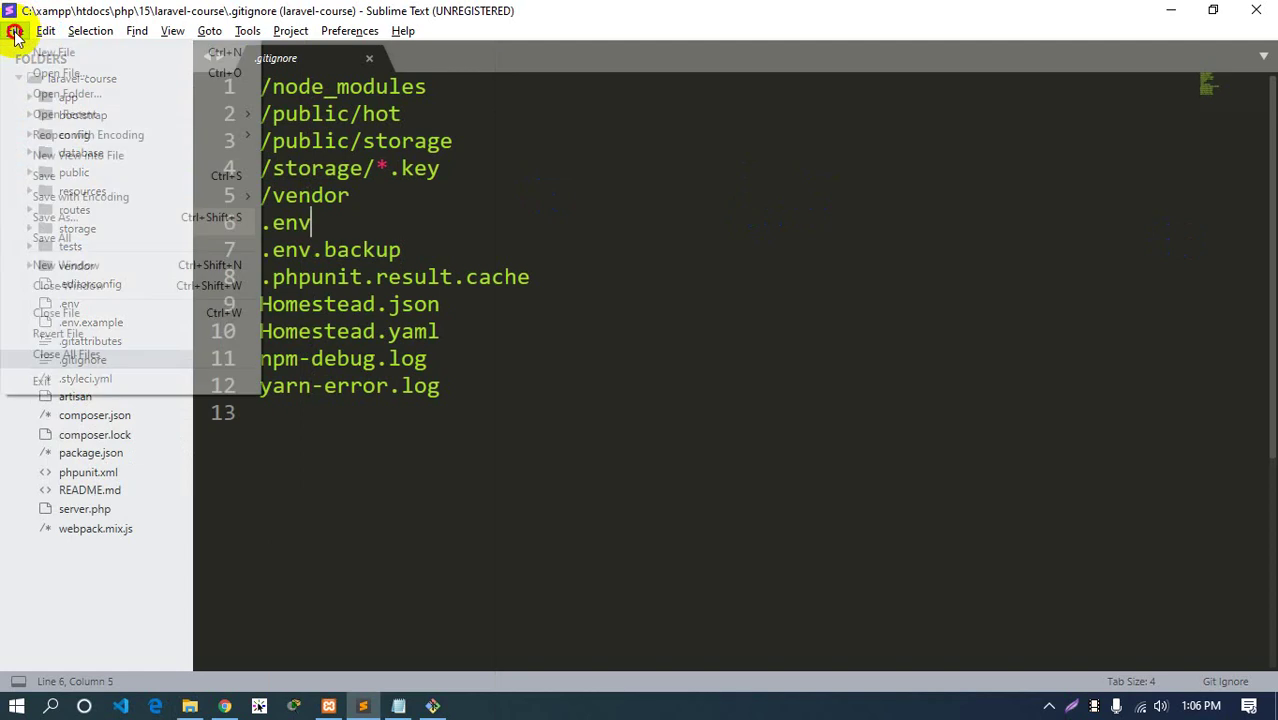
{"action": "left_click", "coordinate": [50, 55]}
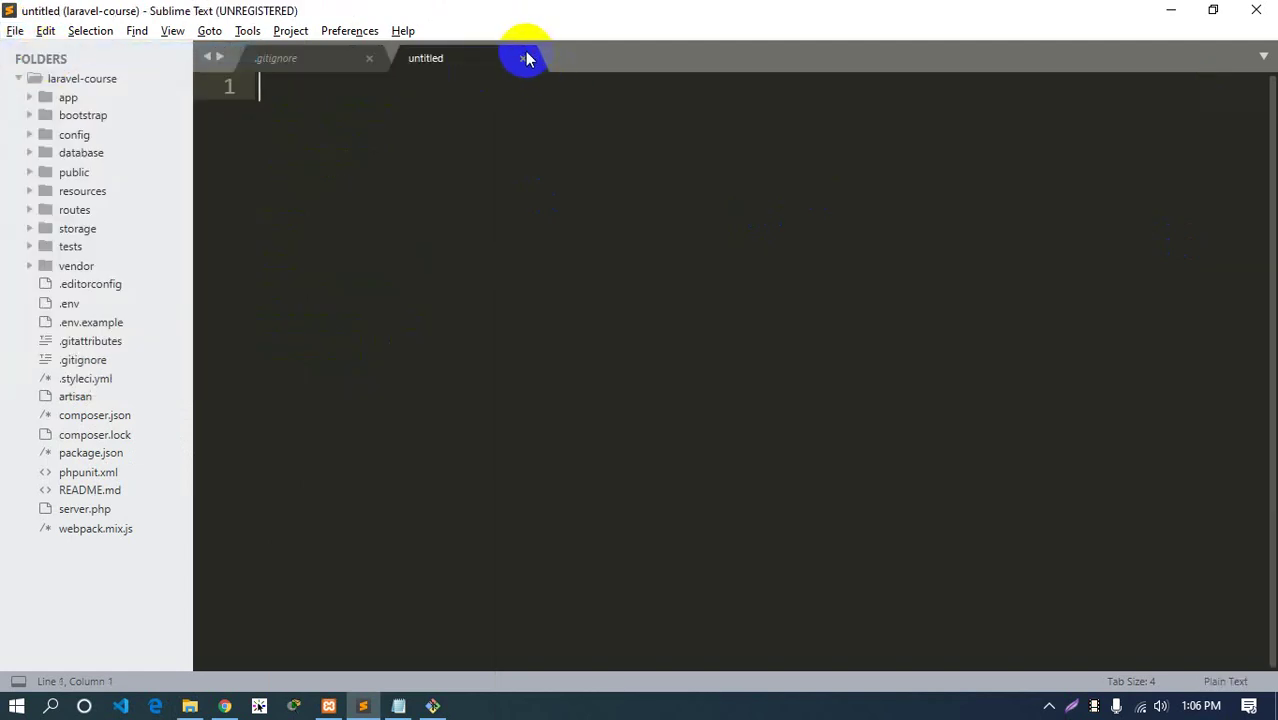